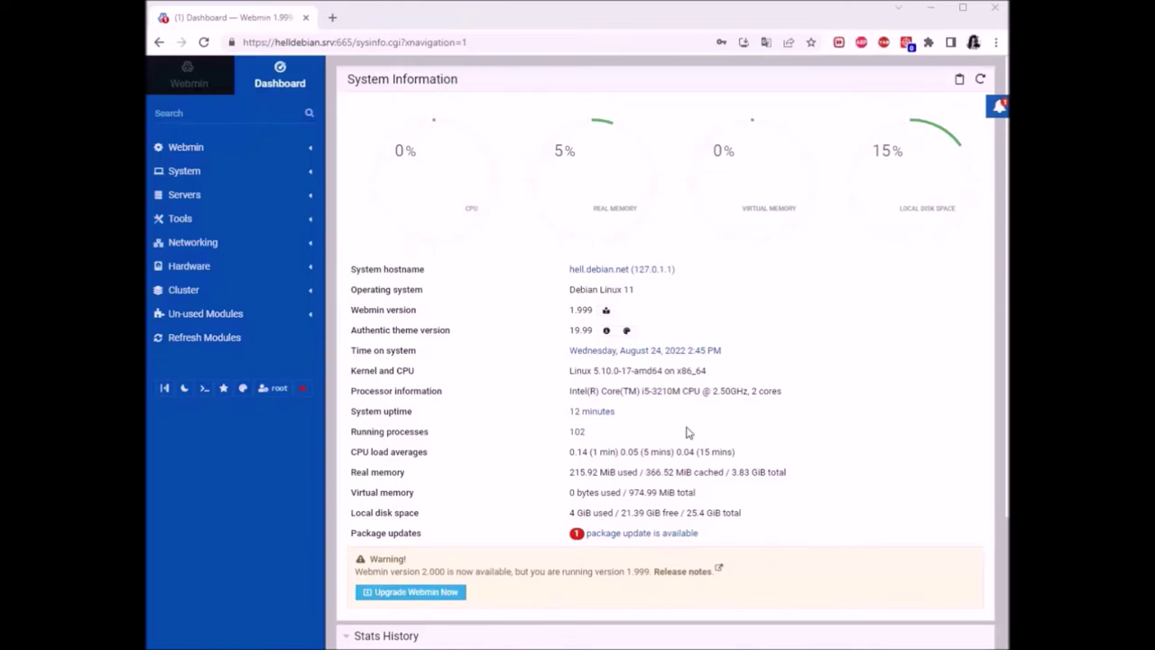
# Expand the Webmin category in the sidebar to list its self-administration modules
pyautogui.click(187, 147)
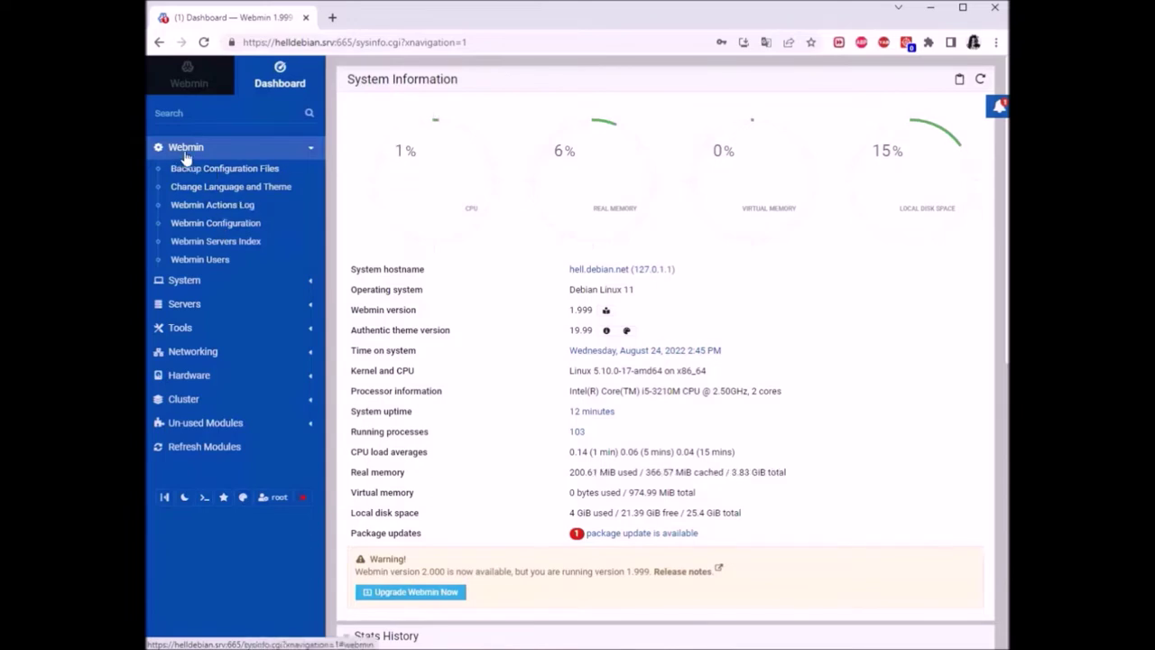
# Open Webmin Configuration from the Webmin module list, after briefly expanding System
pyautogui.click(183, 281)
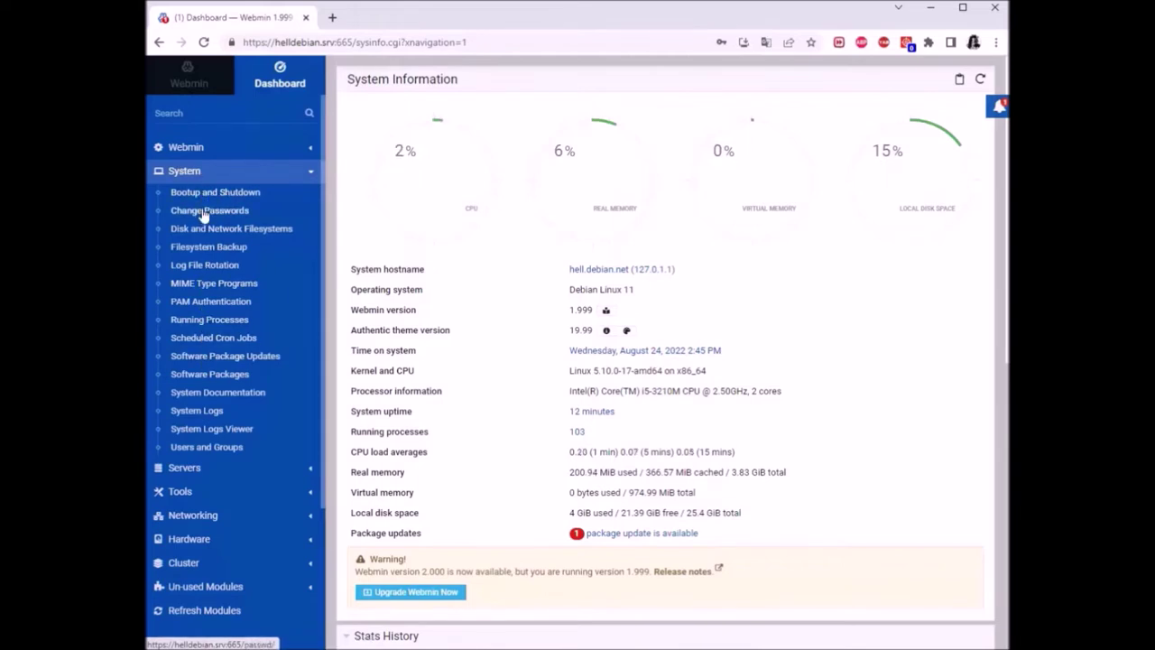
pyautogui.click(192, 149)
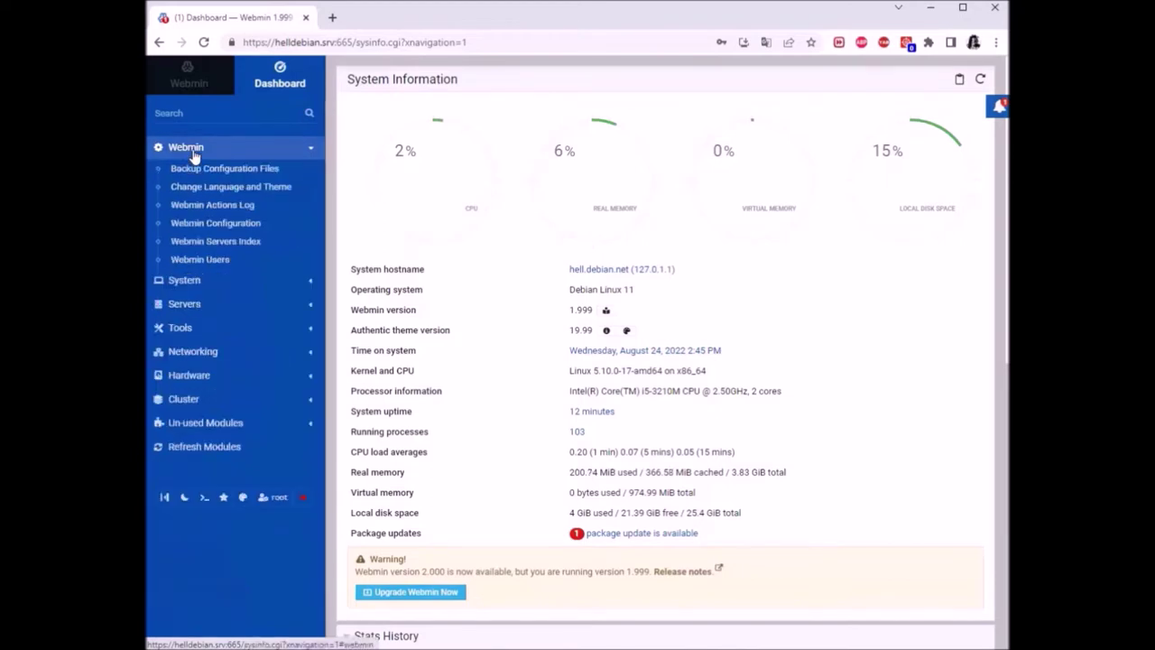
pyautogui.click(203, 226)
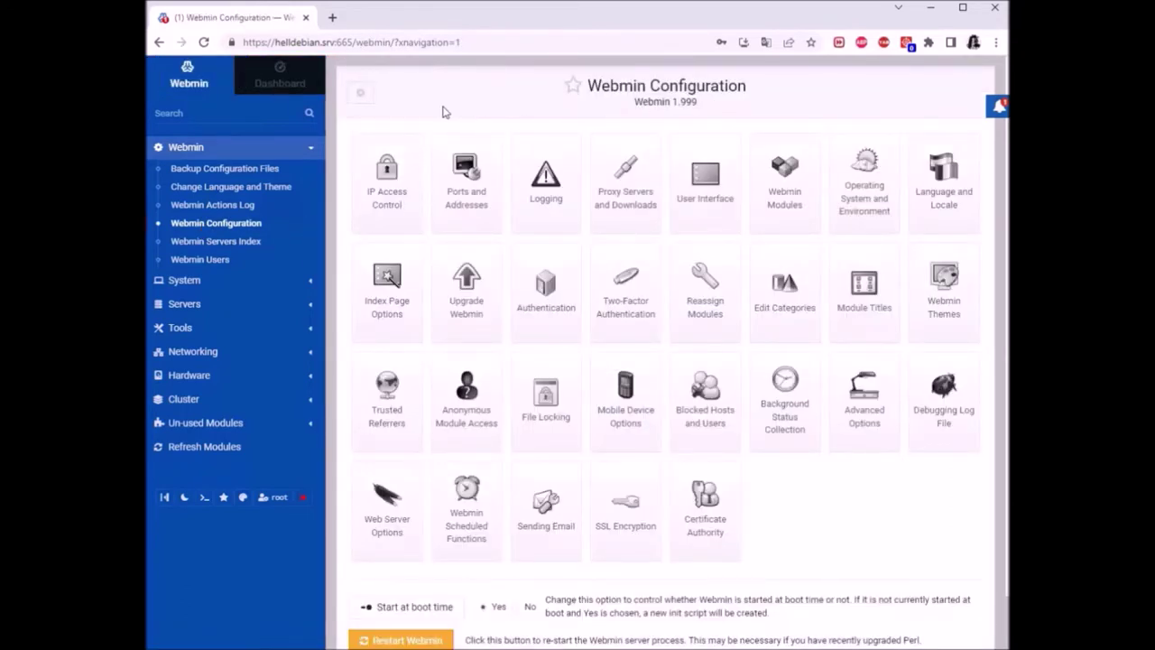
# Open IP Access Control and choose 'Only allow from listed addresses', leaving the list empty
pyautogui.click(393, 187)
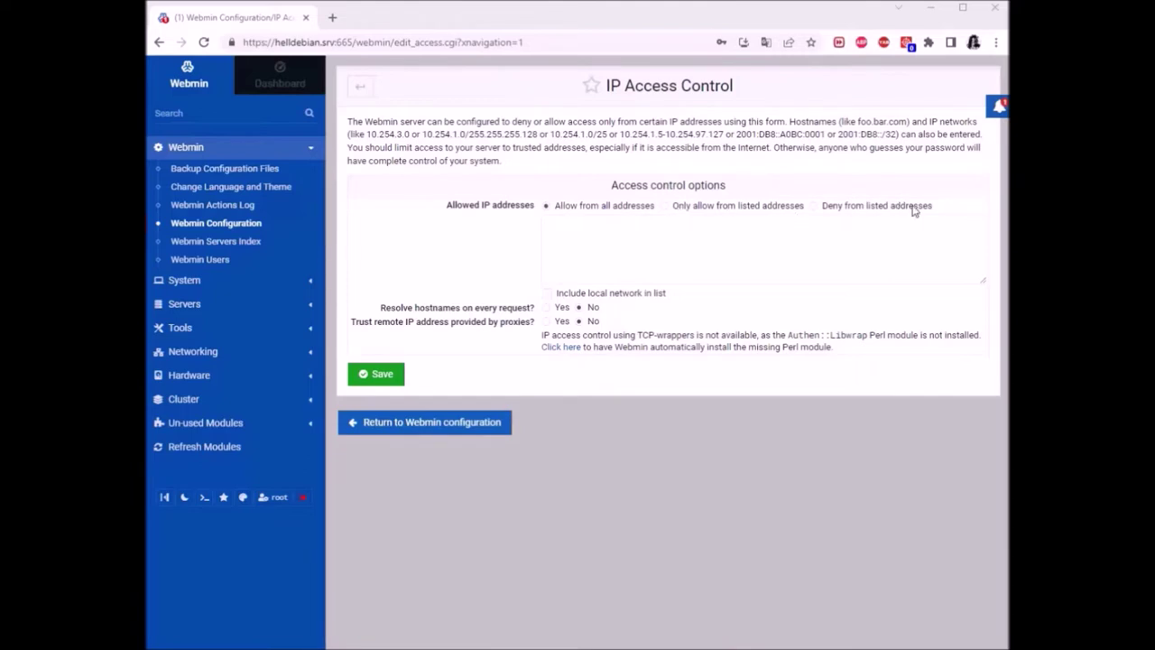
pyautogui.click(666, 242)
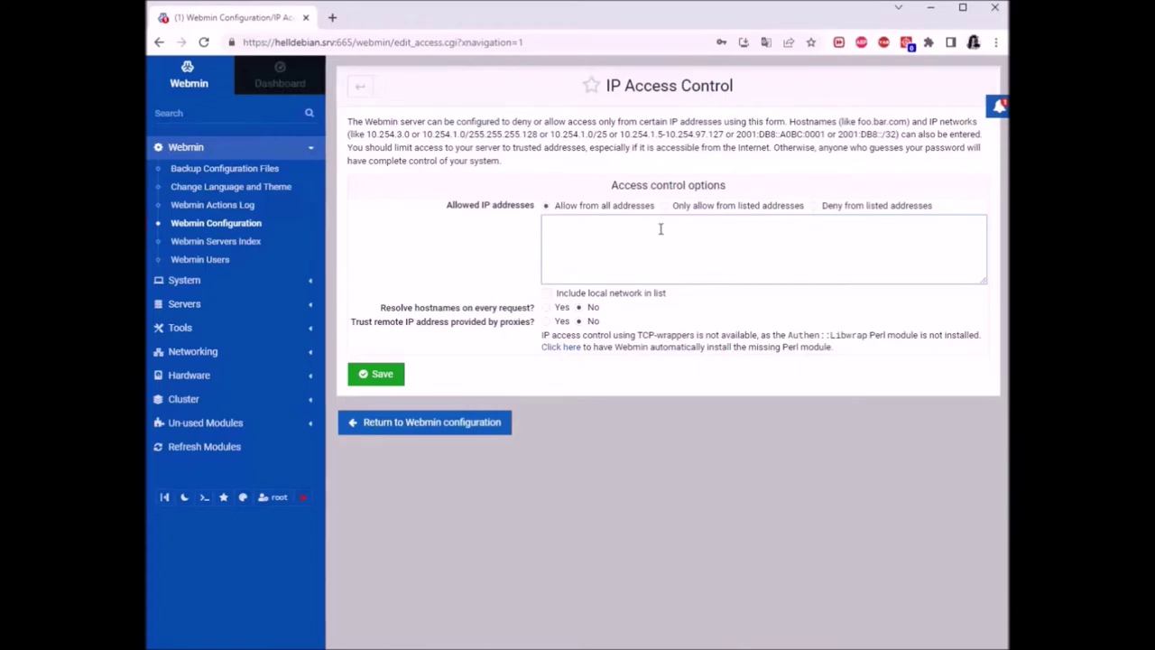
pyautogui.click(667, 206)
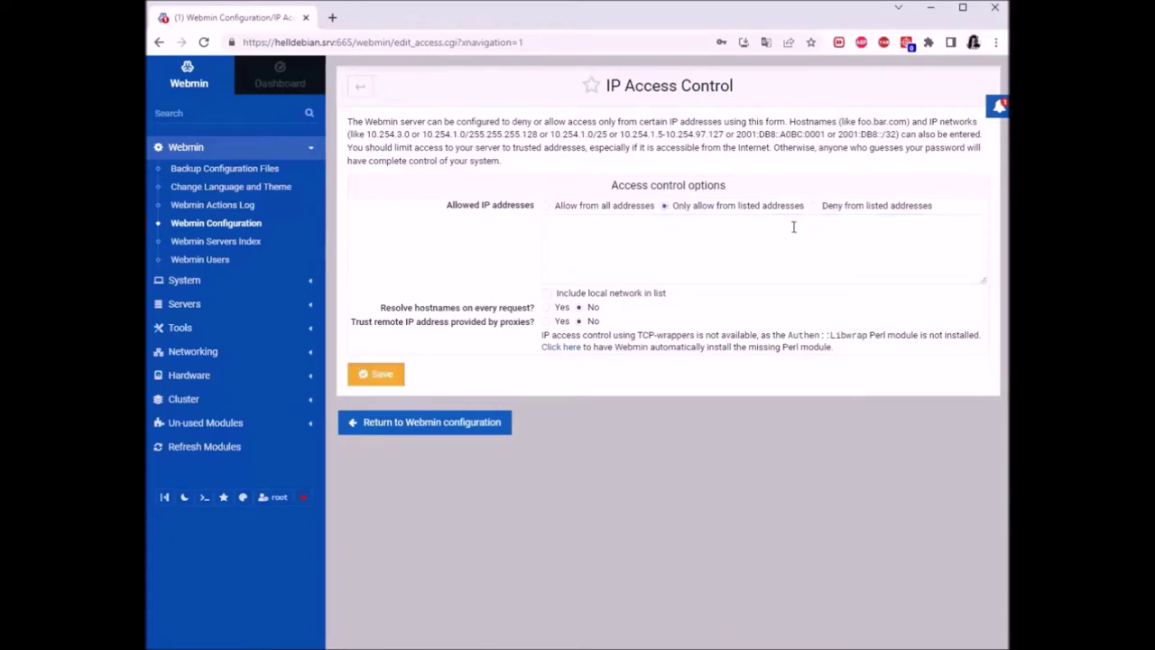
pyautogui.click(640, 253)
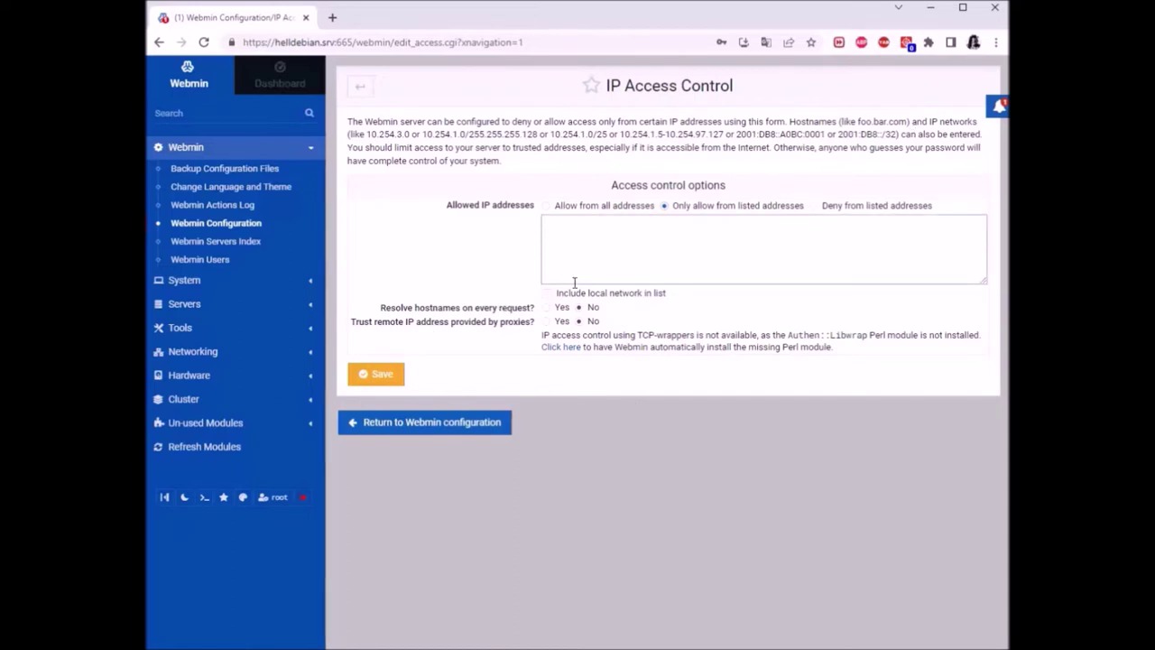
# Bring the Debian VM window forward and log into the guest with the account password
pyautogui.moveTo(573, 648)
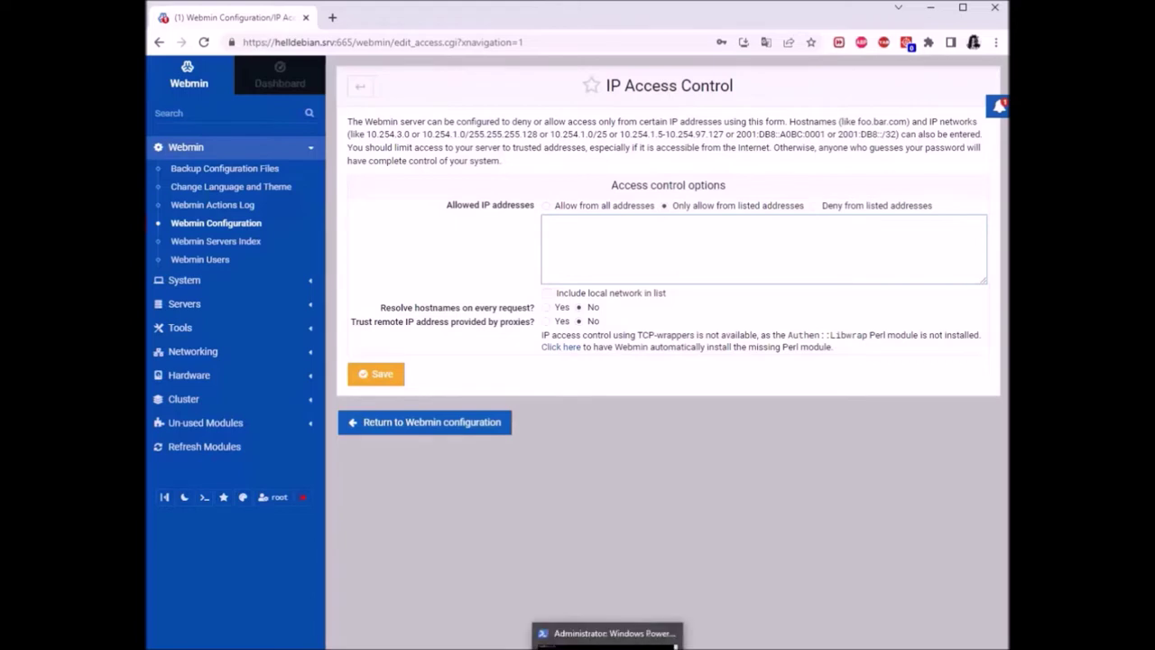
pyautogui.click(624, 631)
pyautogui.moveTo(693, 72); pyautogui.dragTo(619, 42)
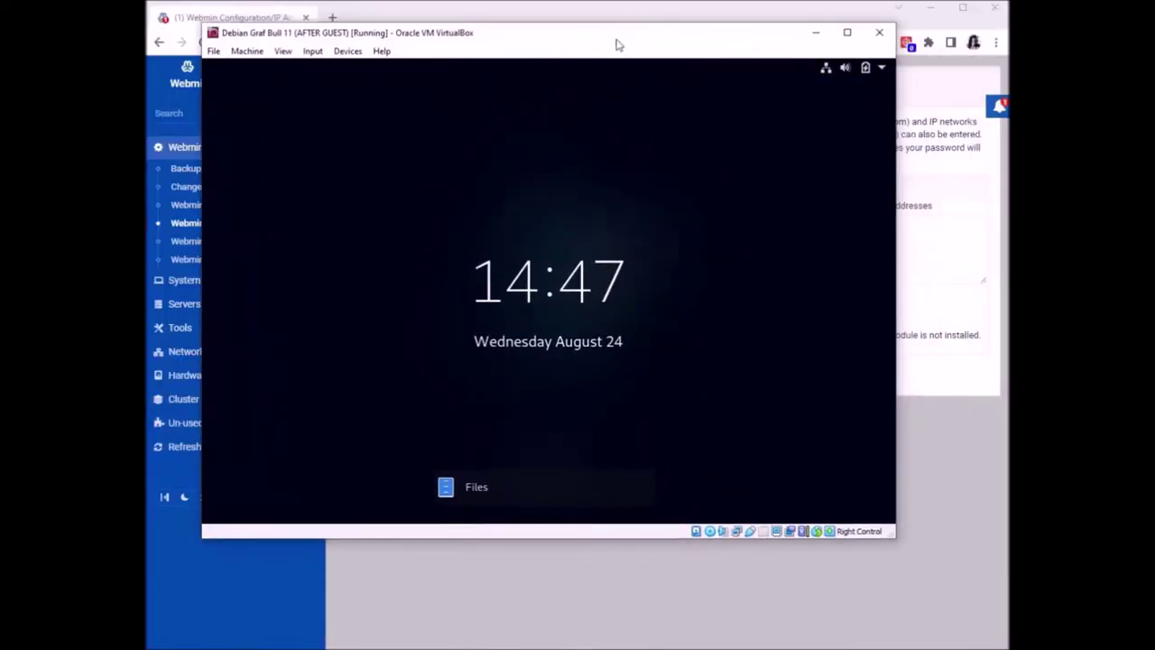
pyautogui.click(555, 276)
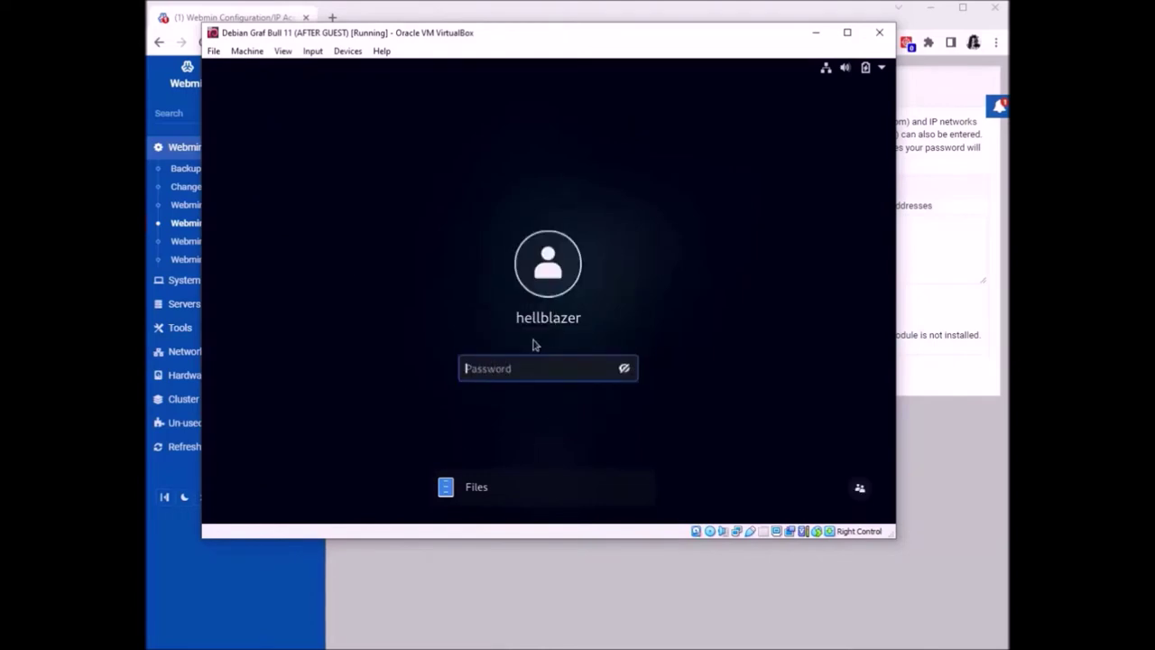
pyautogui.write('************')
pyautogui.press('Return')
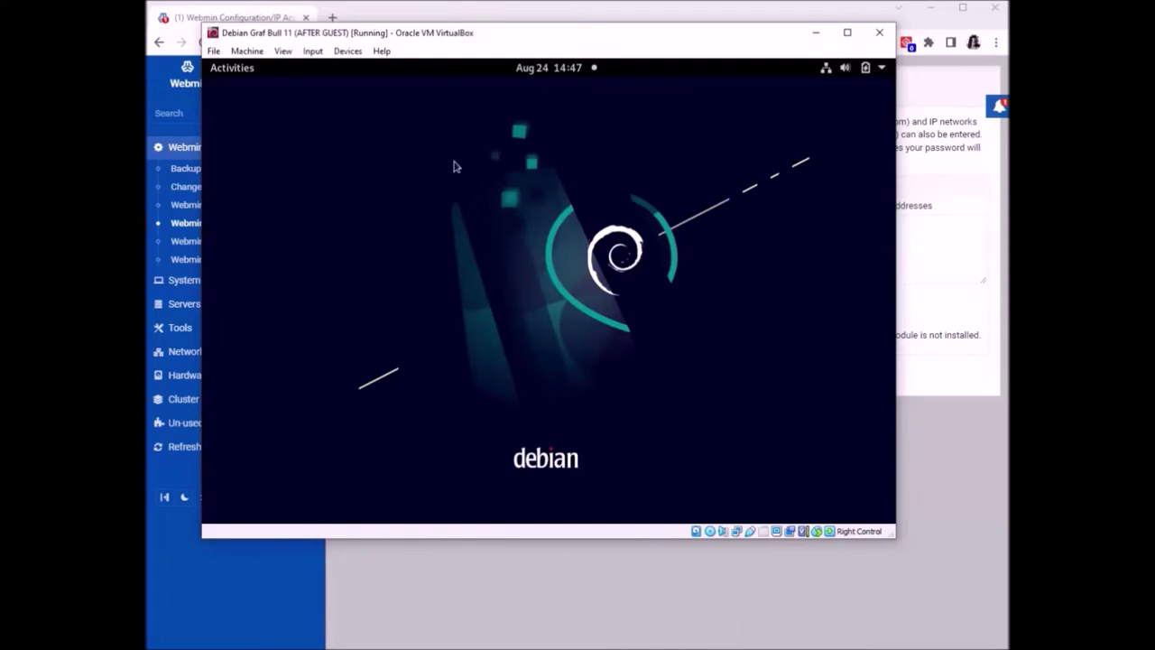
# Run ip a in a guest terminal to check the IPv4 address, then close the terminal
pyautogui.hotkey('ctrl', 'alt', 't')
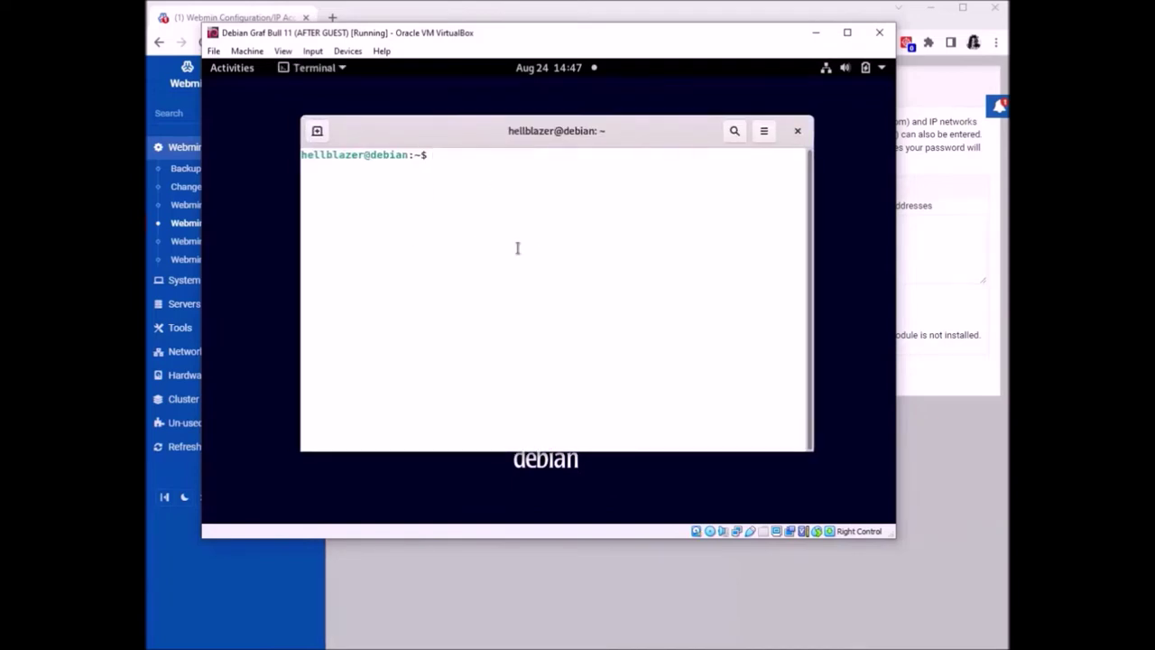
pyautogui.write('ip a')
pyautogui.press('Return')
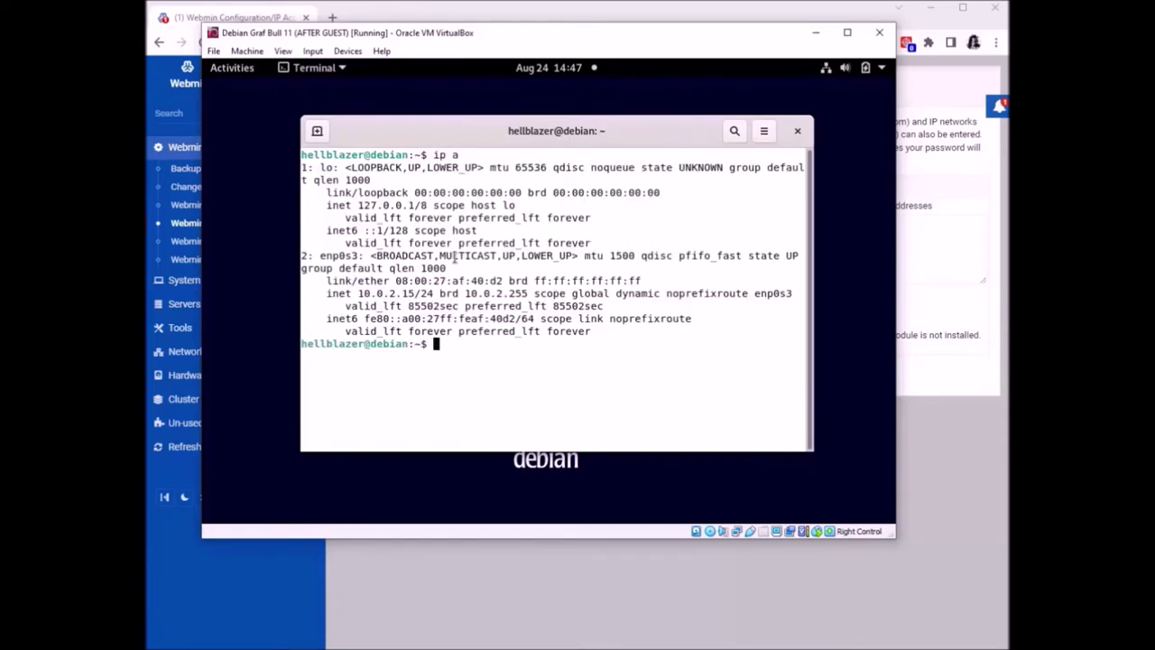
pyautogui.moveTo(362, 290); pyautogui.dragTo(413, 305)
pyautogui.click(415, 297)
pyautogui.click(798, 131)
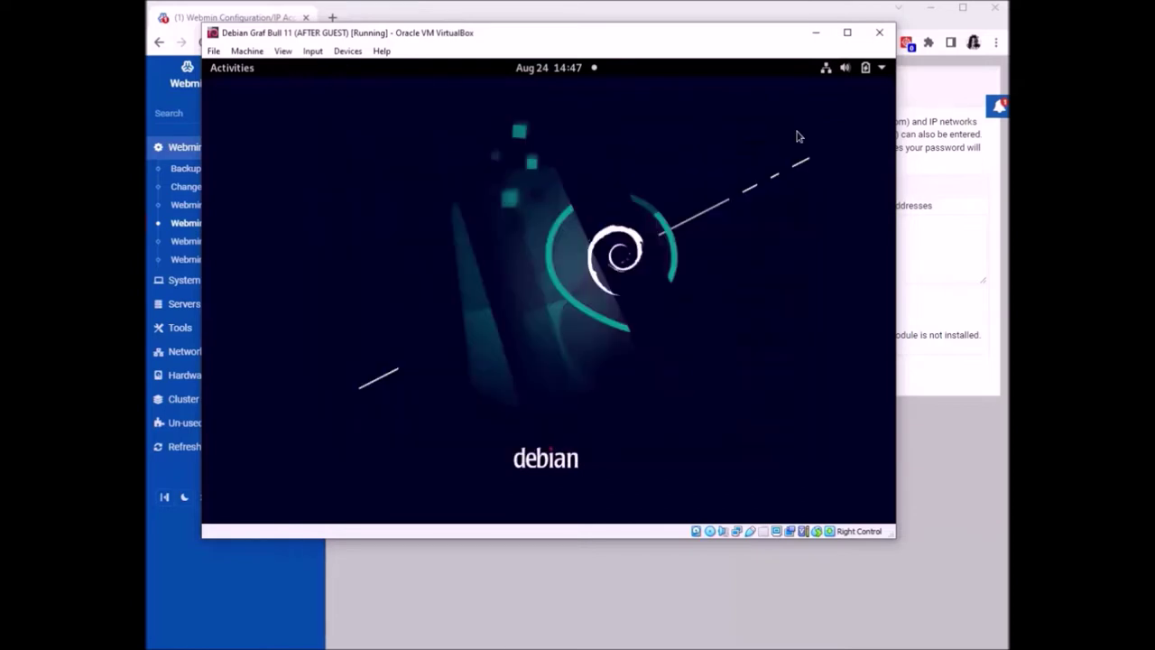
# Attach the VM's network adapter as Bridged Adapter in the machine settings
pyautogui.click(236, 67)
pyautogui.click(247, 51)
pyautogui.click(689, 153)
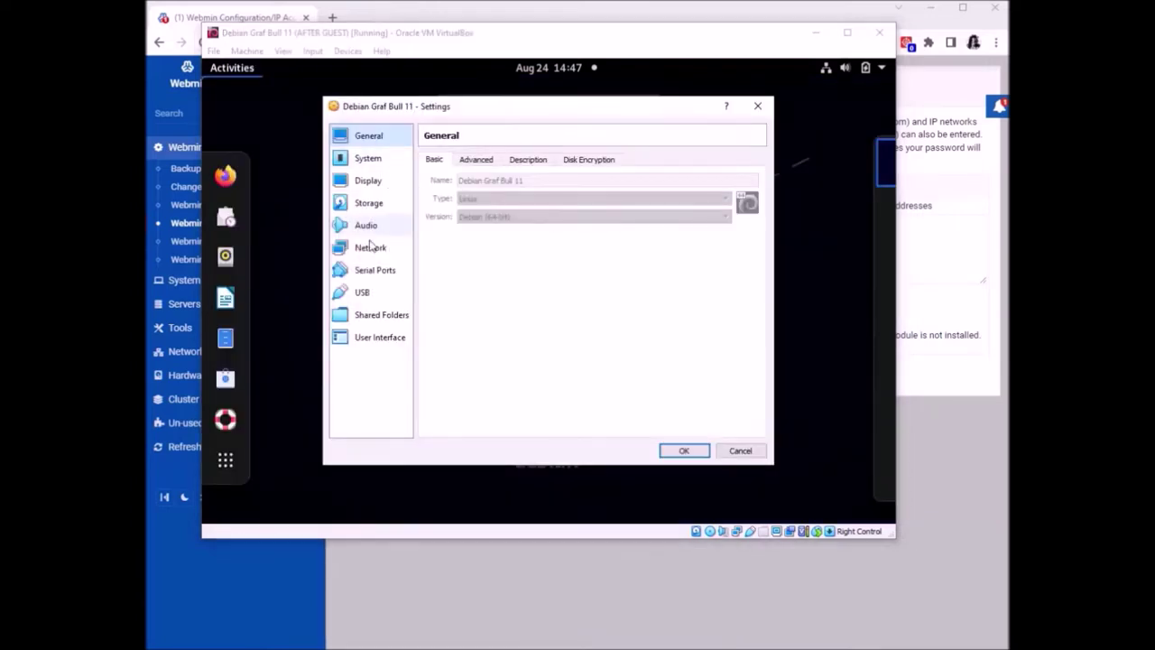
pyautogui.click(370, 247)
pyautogui.click(511, 196)
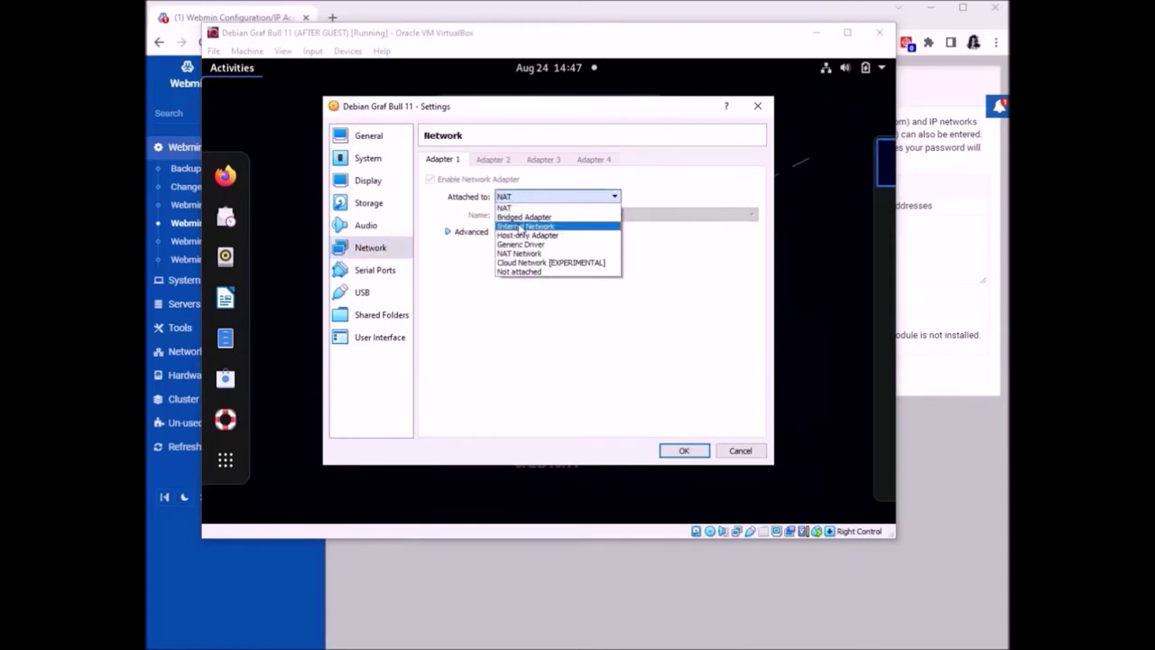
pyautogui.click(514, 214)
pyautogui.click(679, 451)
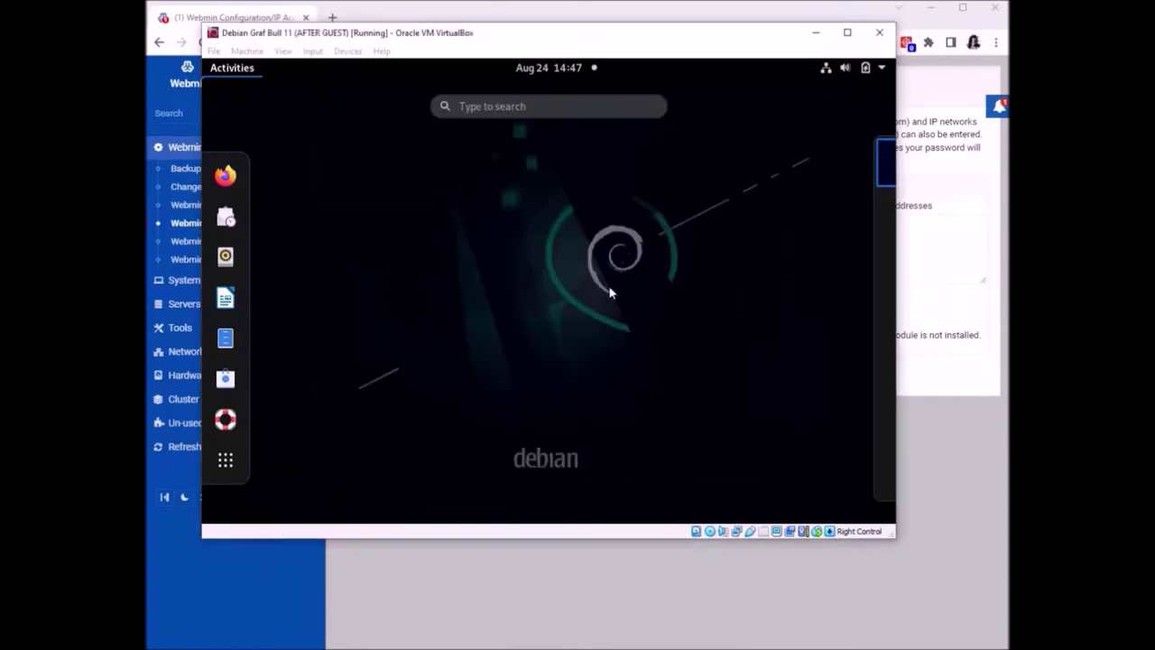
# Open the guest's Wired network settings from the system status menu
pyautogui.click(742, 142)
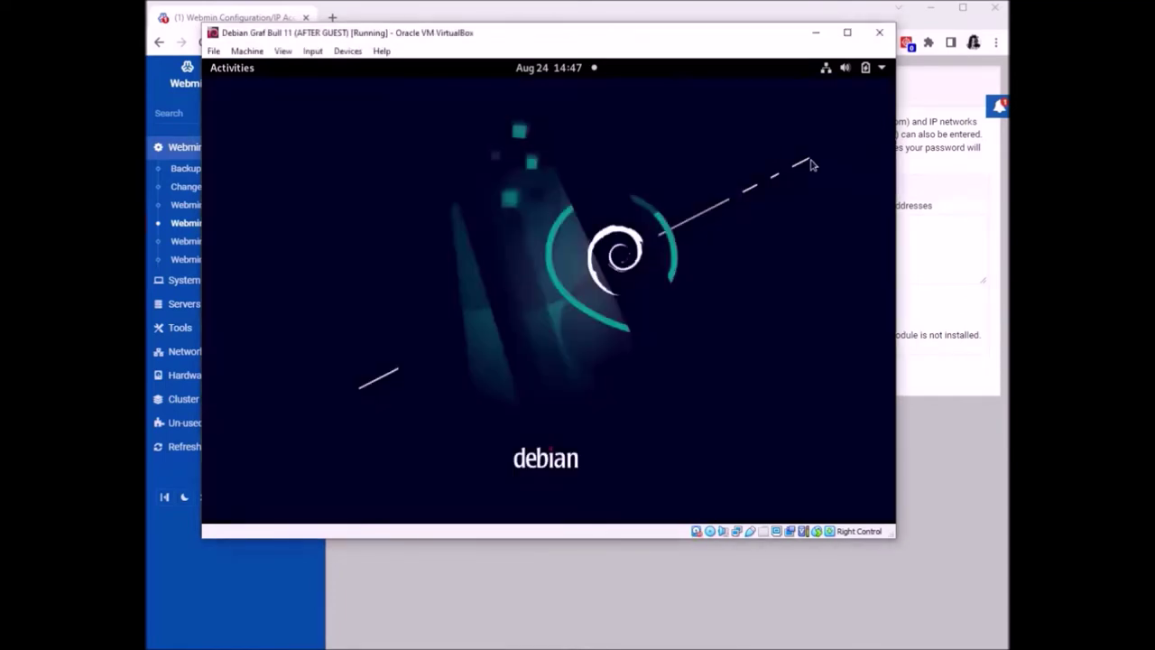
pyautogui.click(830, 69)
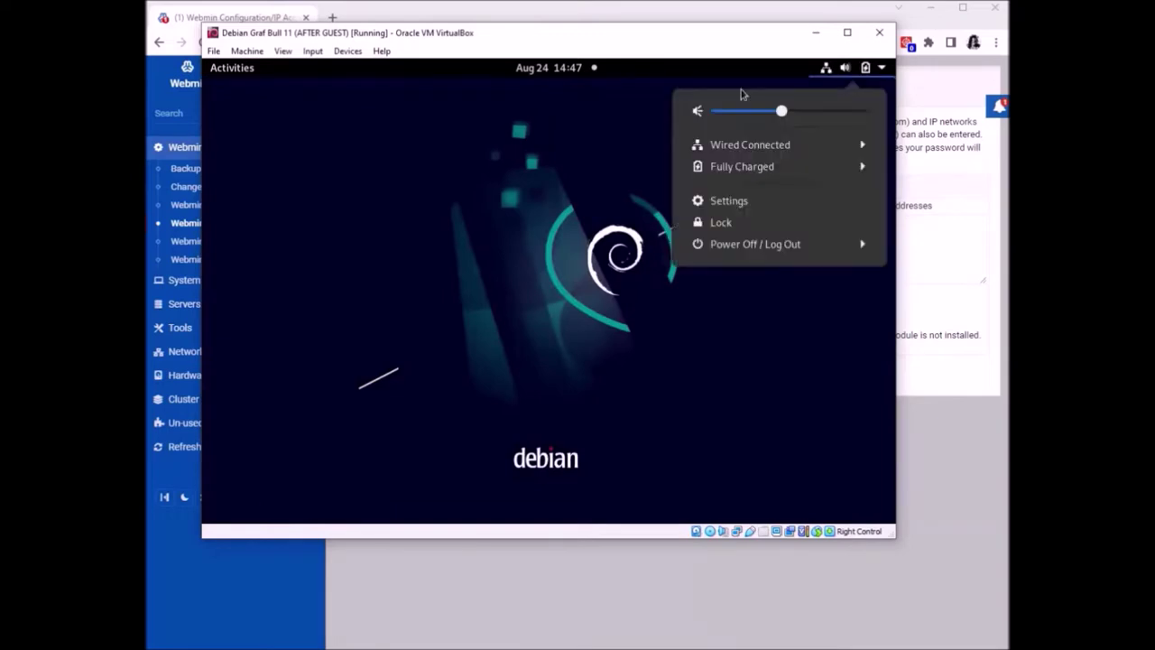
pyautogui.click(732, 145)
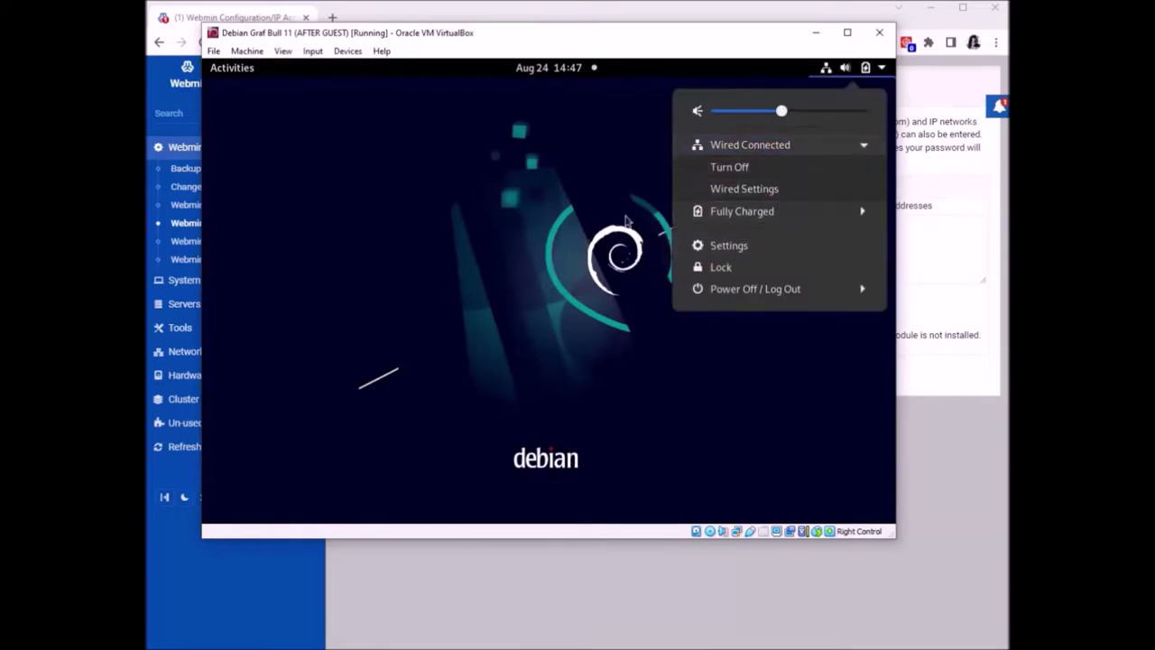
pyautogui.click(742, 188)
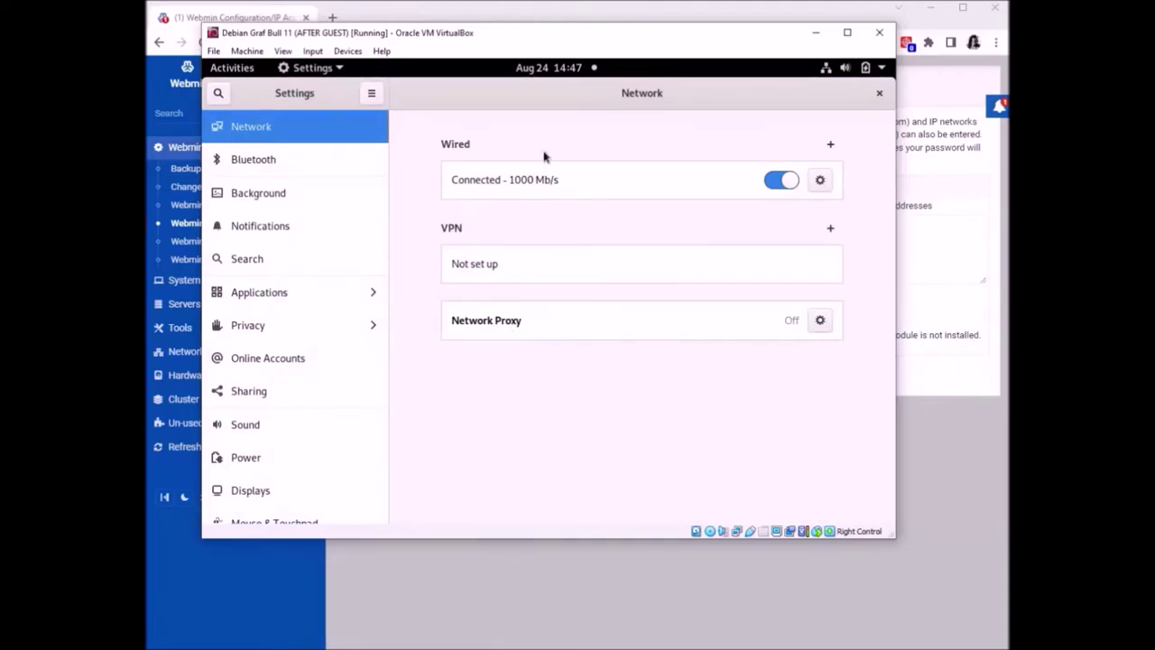
# Switch IPv4 to Manual and fill in the current address 192.168.43.125
pyautogui.click(820, 181)
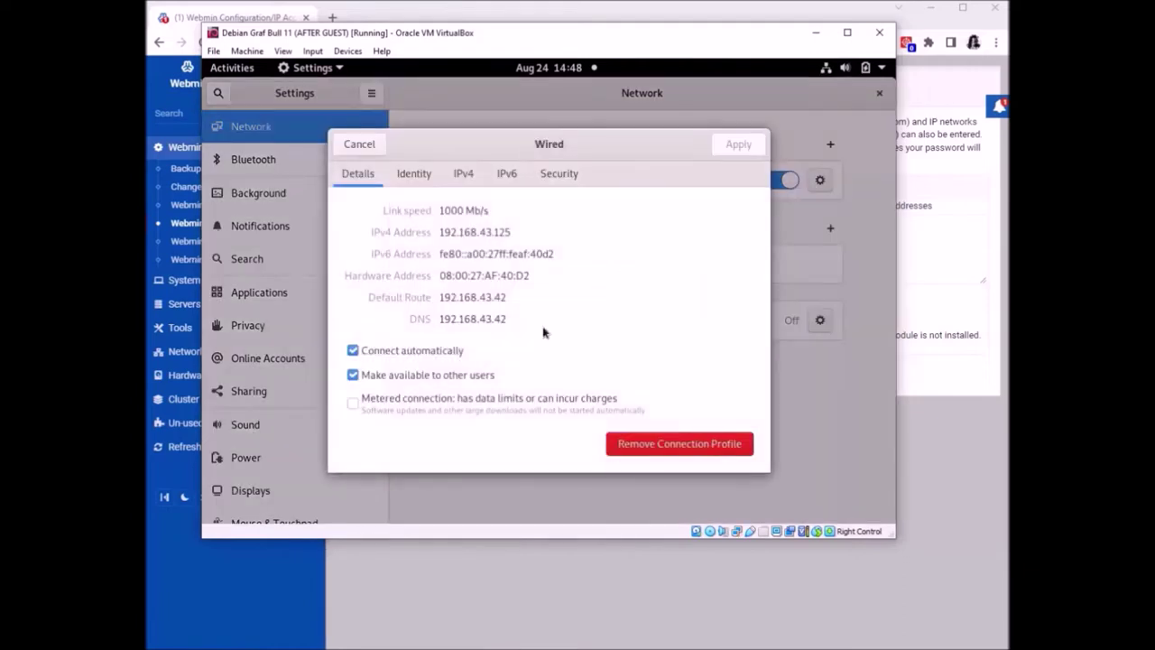
pyautogui.moveTo(510, 231); pyautogui.dragTo(438, 233)
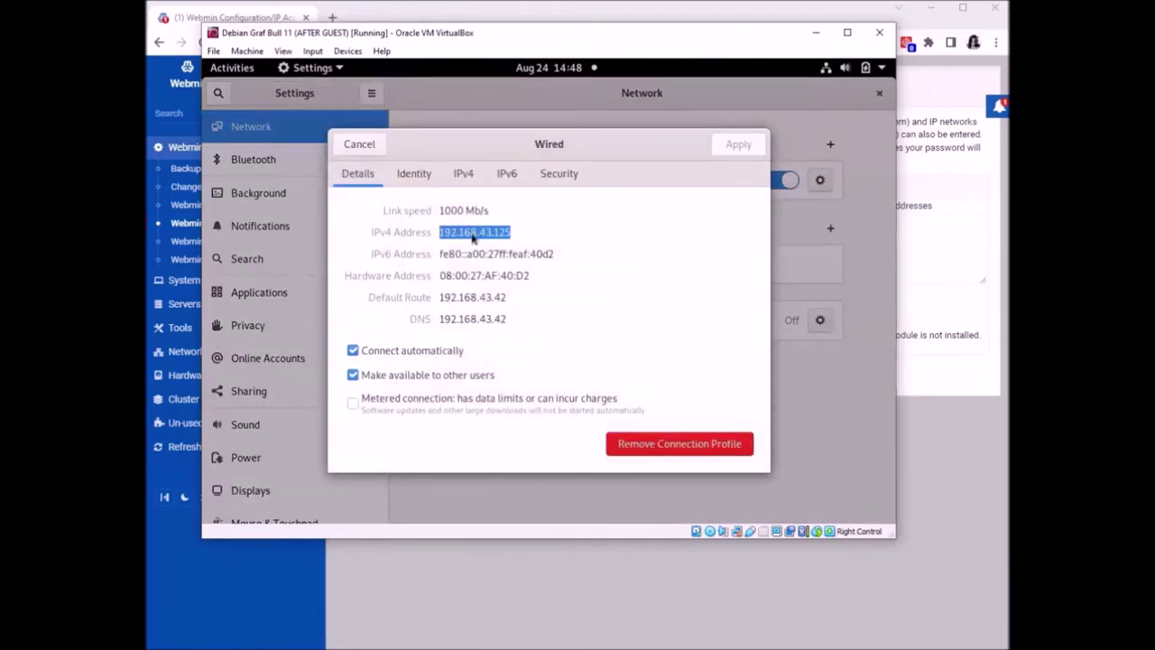
pyautogui.rightClick(473, 235)
pyautogui.click(497, 263)
pyautogui.click(463, 173)
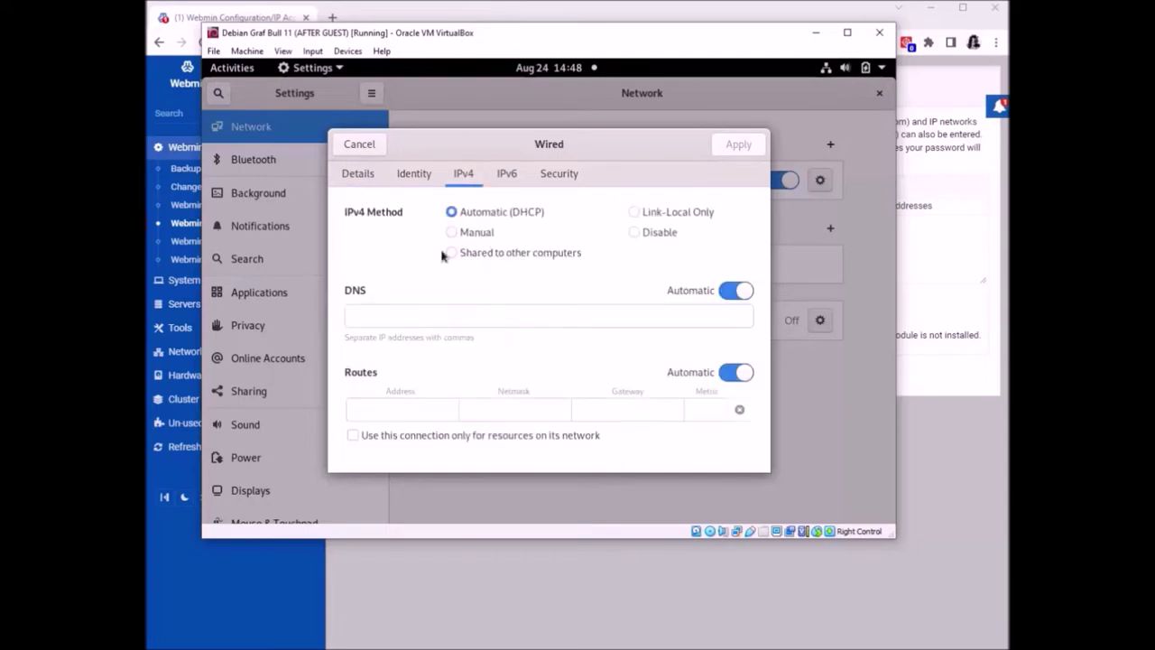
pyautogui.click(476, 233)
pyautogui.rightClick(401, 323)
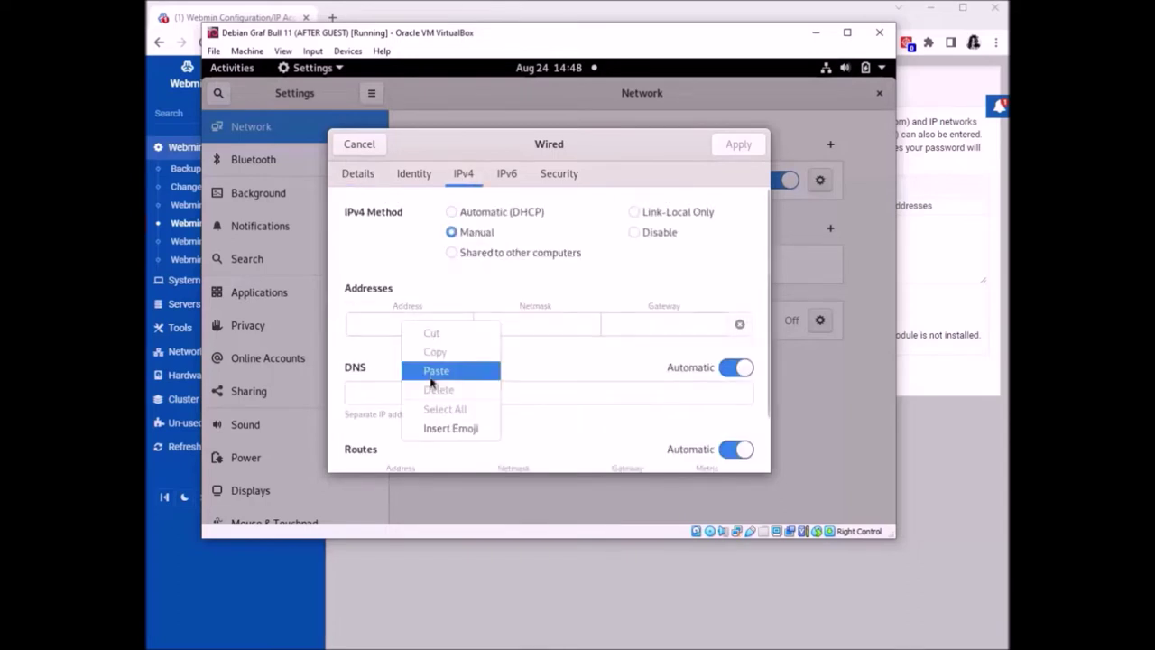
pyautogui.click(432, 374)
# Set the netmask to 255.255.255.0, moving it out of the Gateway field
pyautogui.click(649, 327)
pyautogui.write('2')
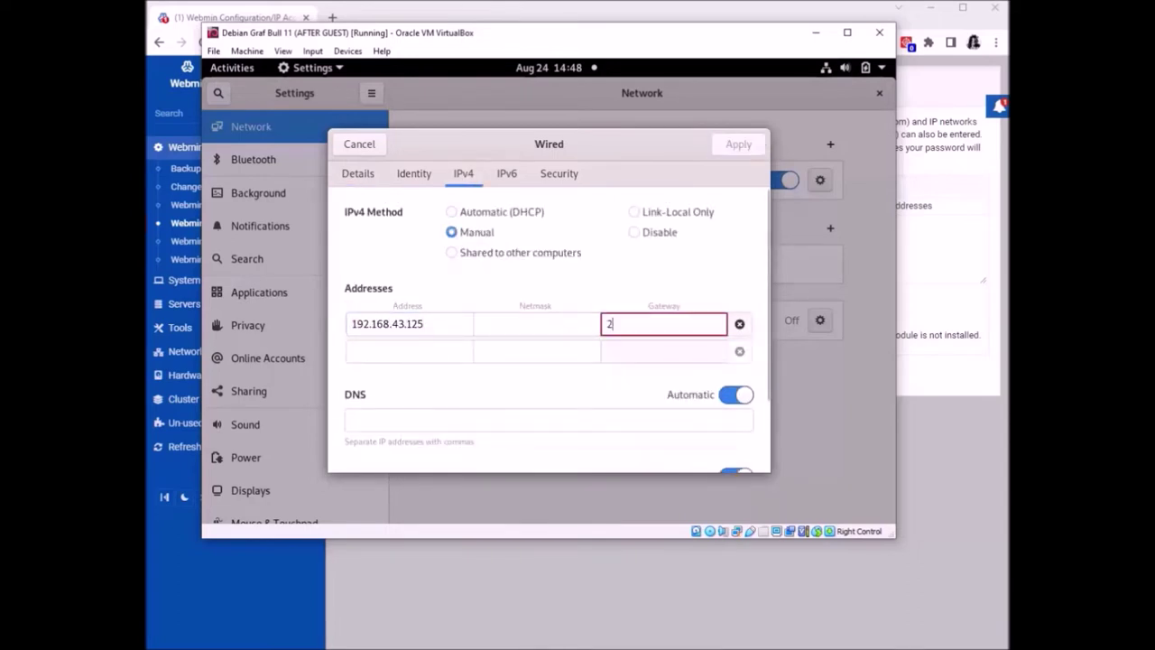
pyautogui.write('55.')
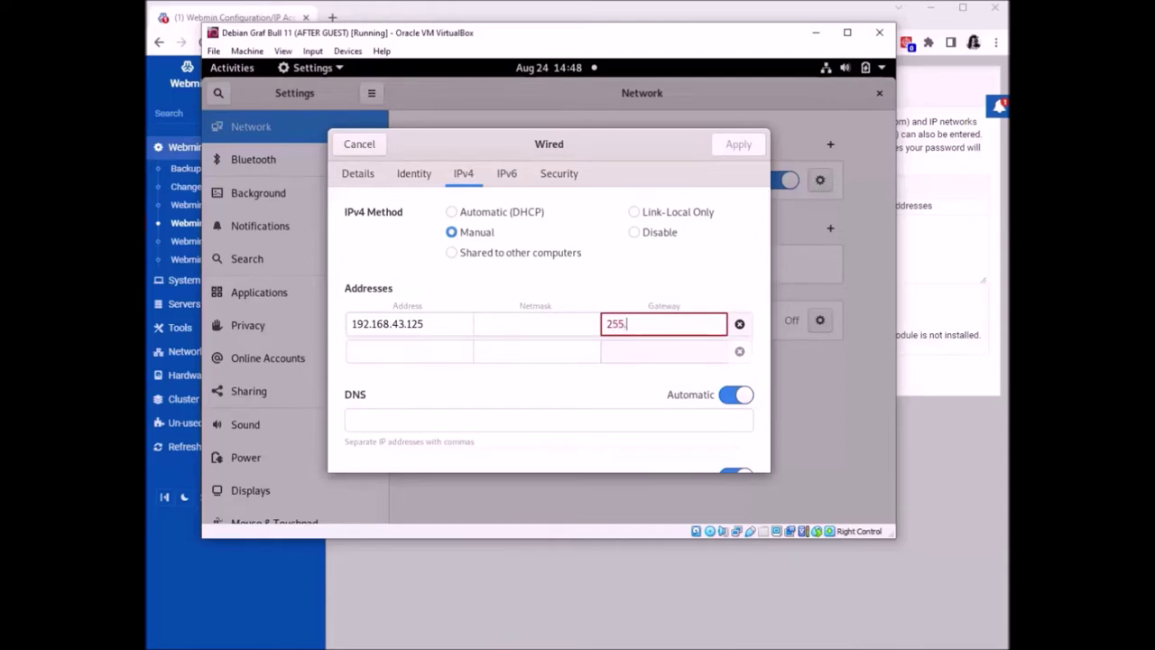
pyautogui.write('255.255.0')
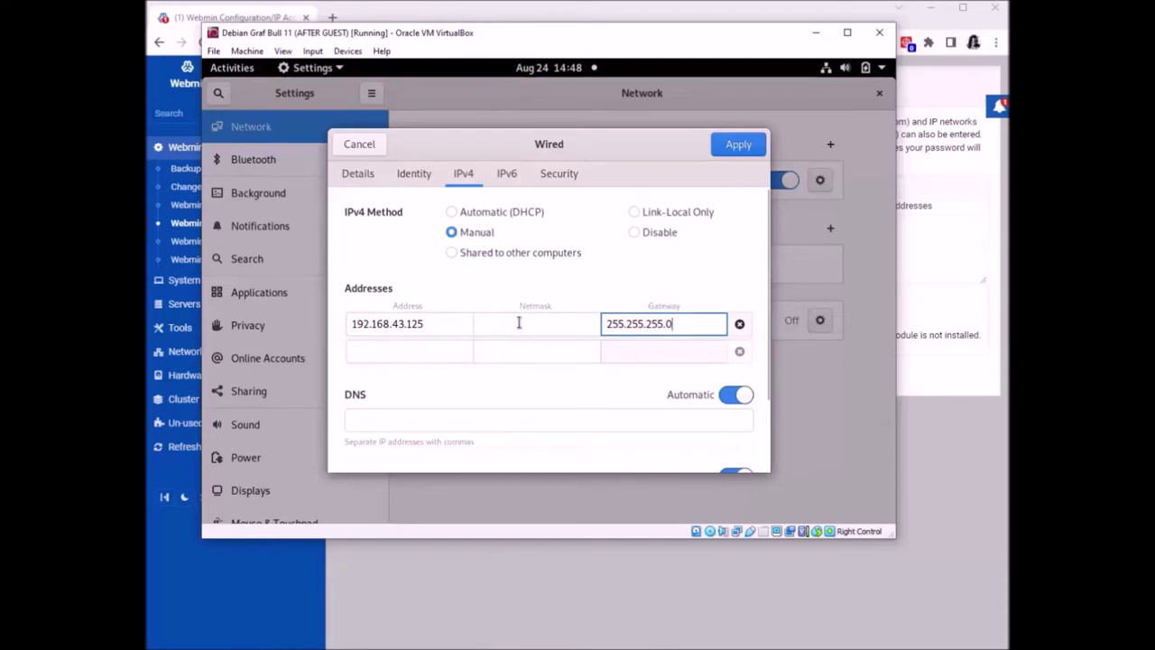
pyautogui.moveTo(677, 318); pyautogui.dragTo(653, 342)
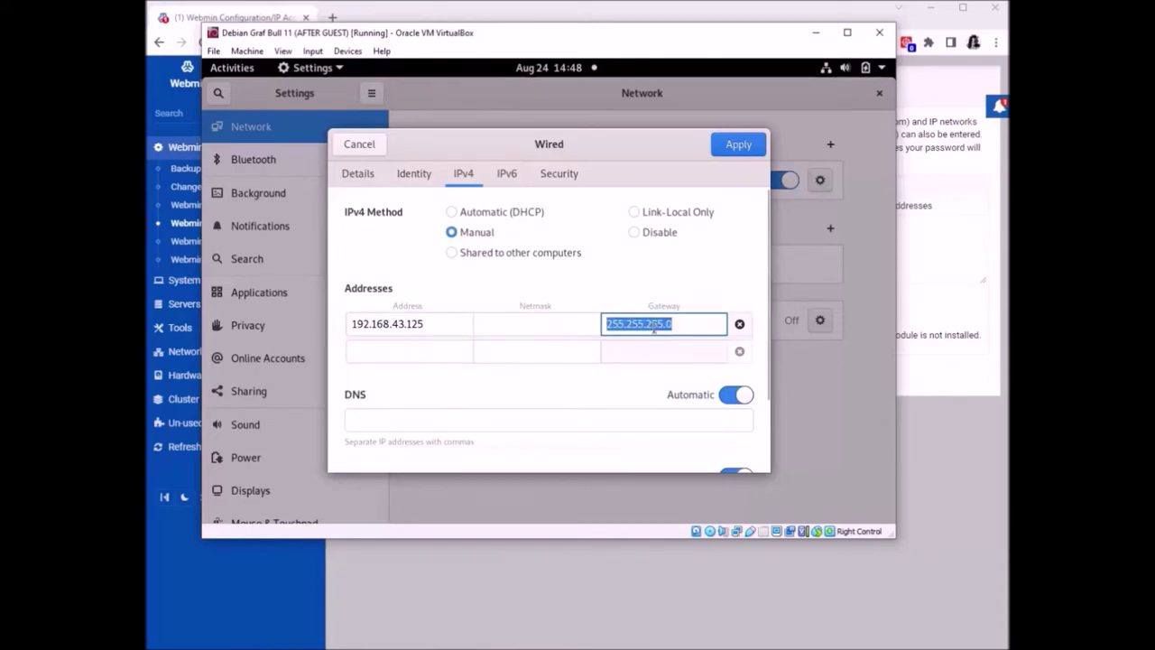
pyautogui.rightClick(654, 330)
pyautogui.click(673, 339)
pyautogui.rightClick(542, 330)
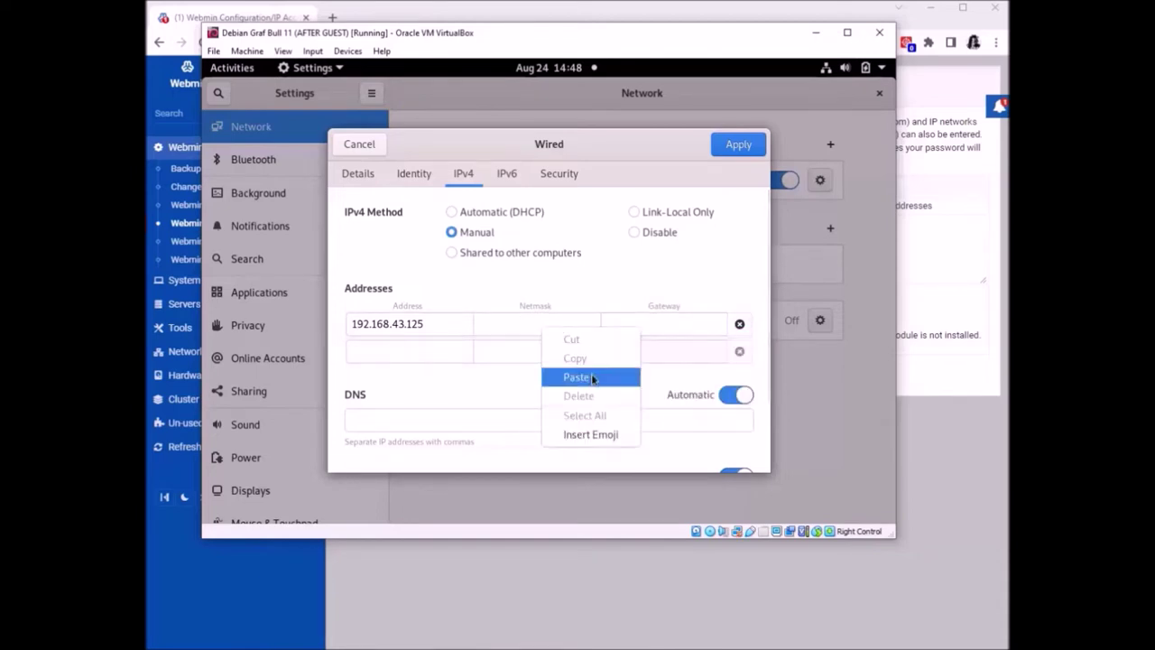
pyautogui.click(593, 378)
# Enter the gateway 192.168.43.42
pyautogui.click(660, 325)
pyautogui.moveTo(437, 323); pyautogui.dragTo(314, 328)
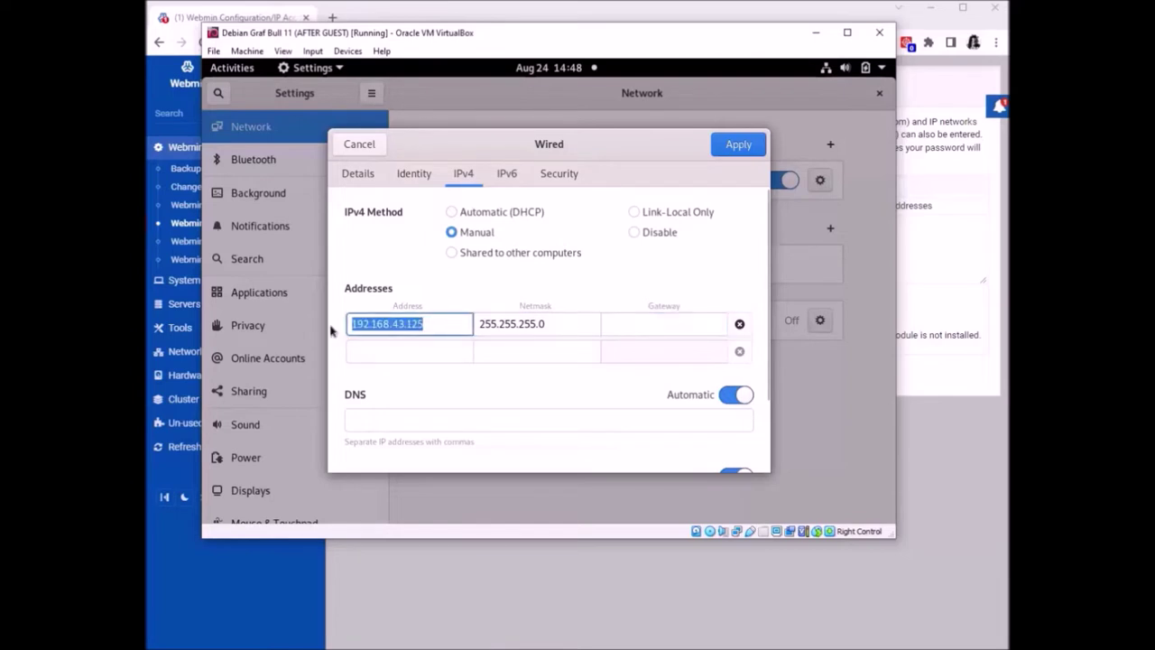
pyautogui.click(629, 324)
pyautogui.click(673, 372)
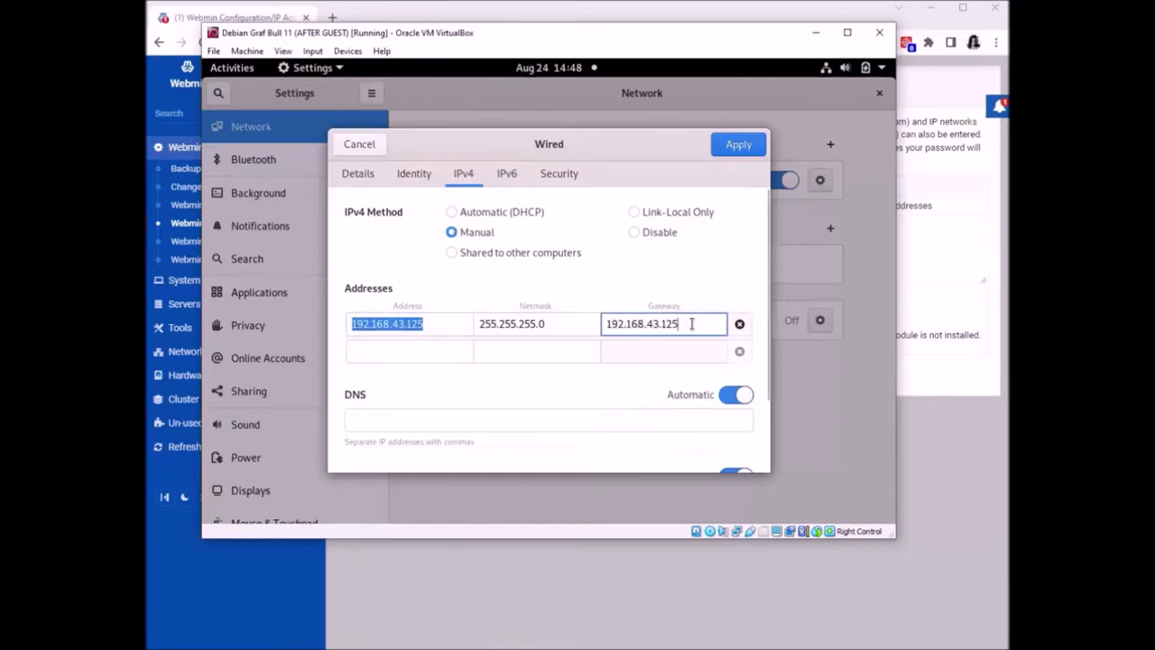
pyautogui.press('BackSpace')
pyautogui.press('BackSpace')
pyautogui.press('BackSpace')
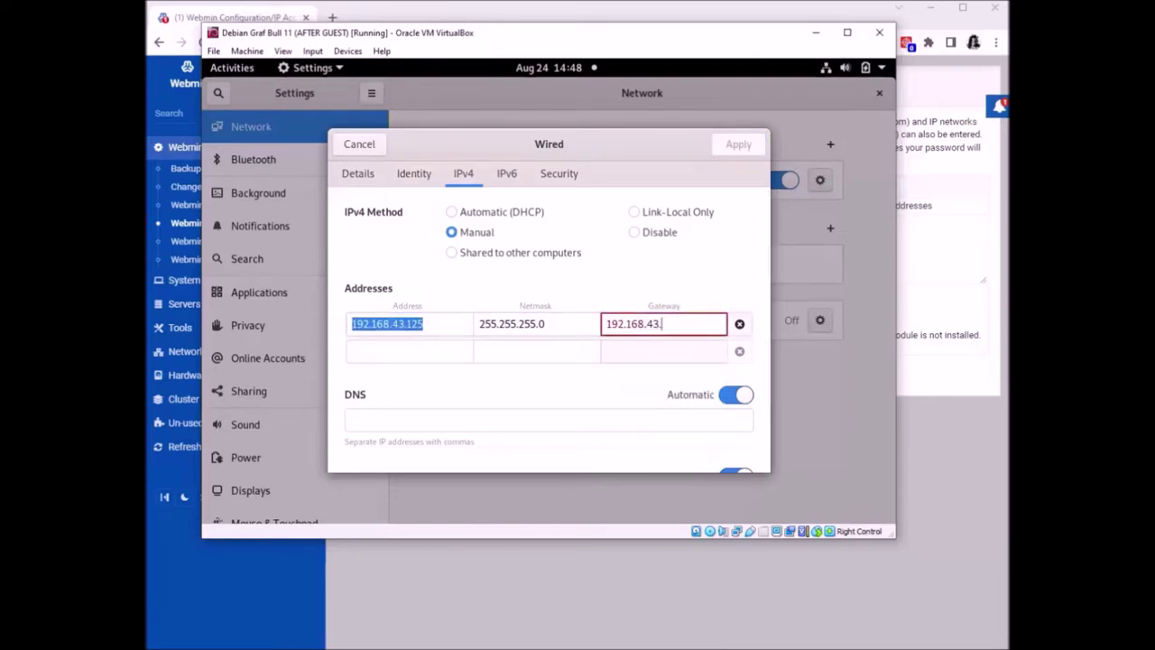
pyautogui.write('42')
# Set DNS to 8.8.8.8, apply the IPv4 settings and close Settings
pyautogui.click(470, 418)
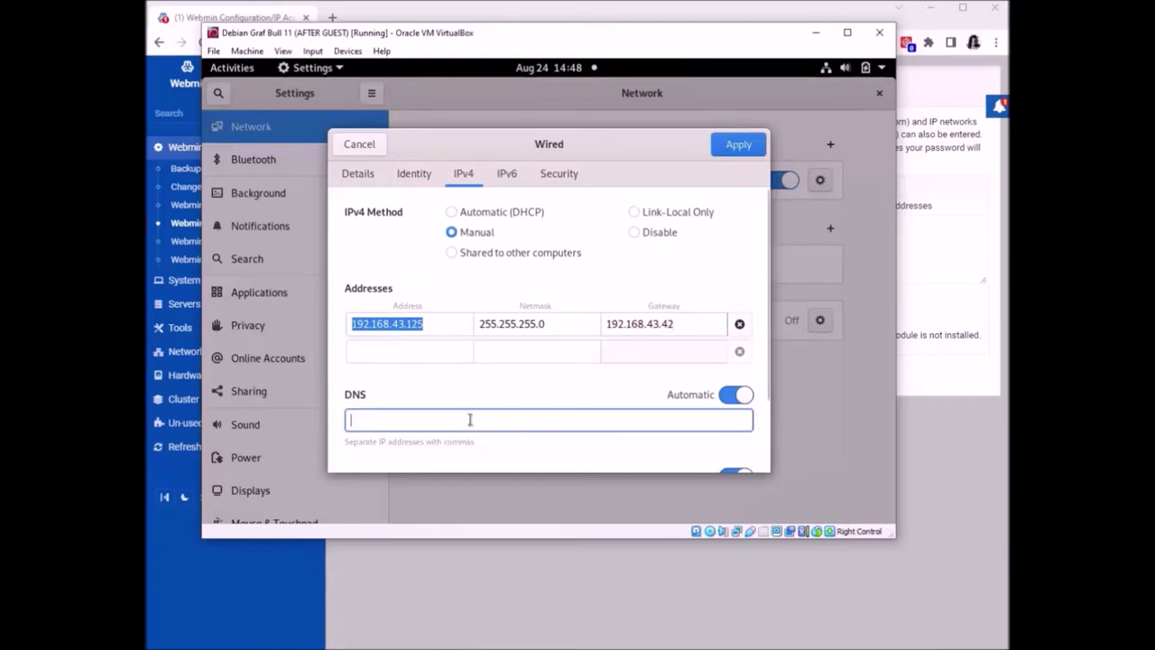
pyautogui.write('8')
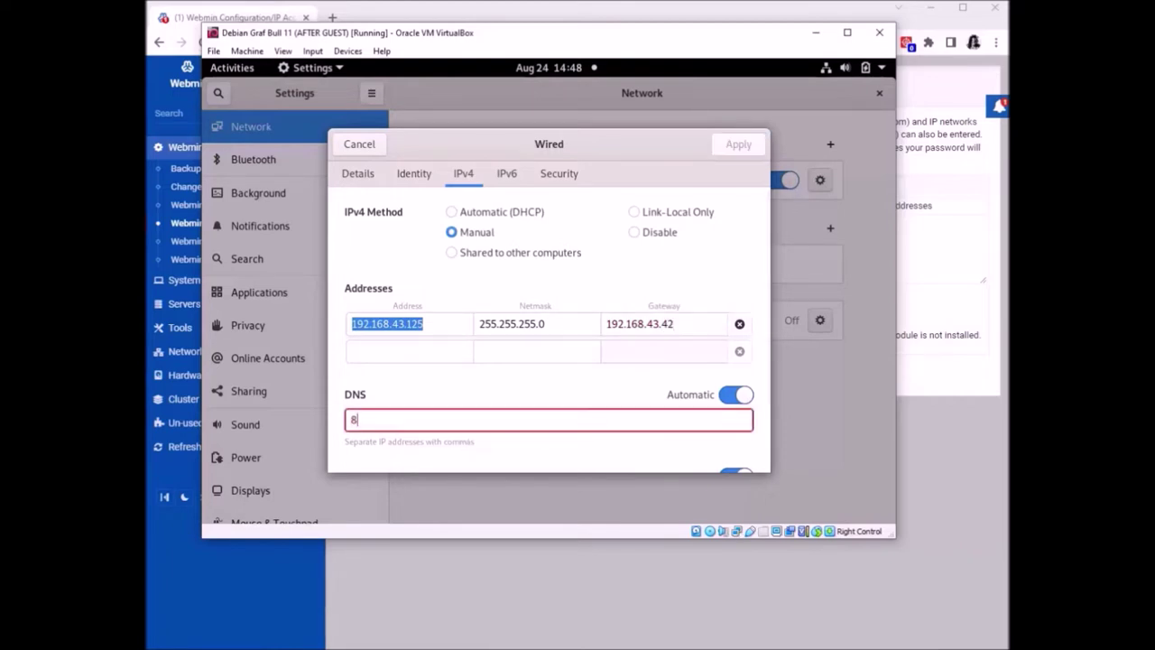
pyautogui.write('.8.8.8')
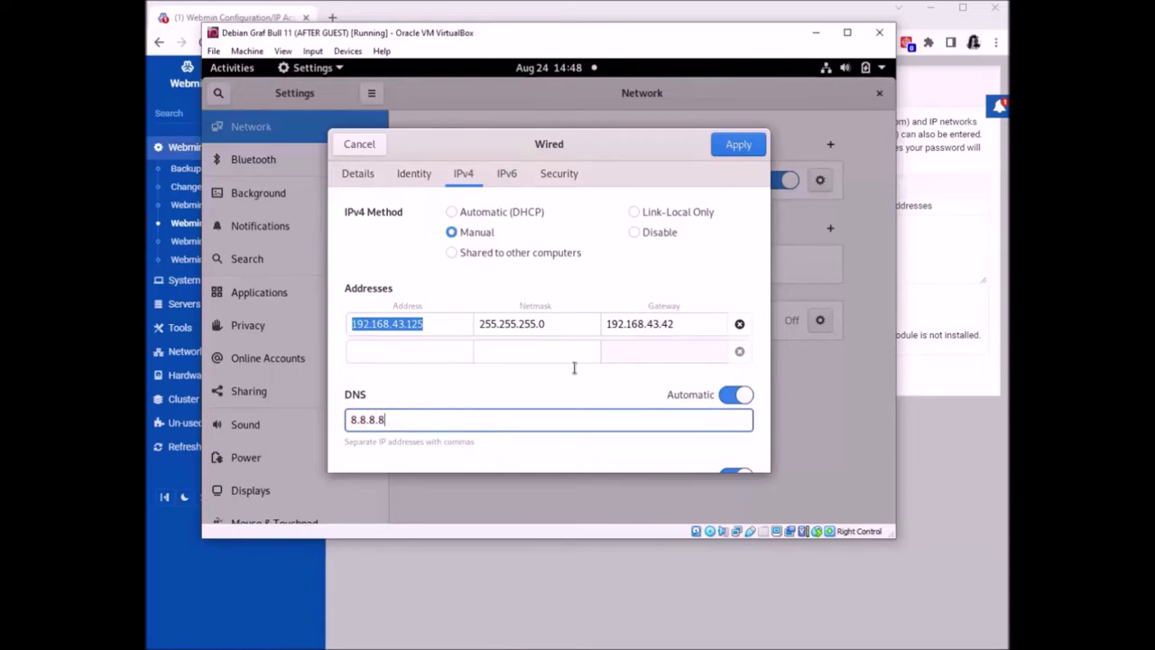
pyautogui.click(730, 144)
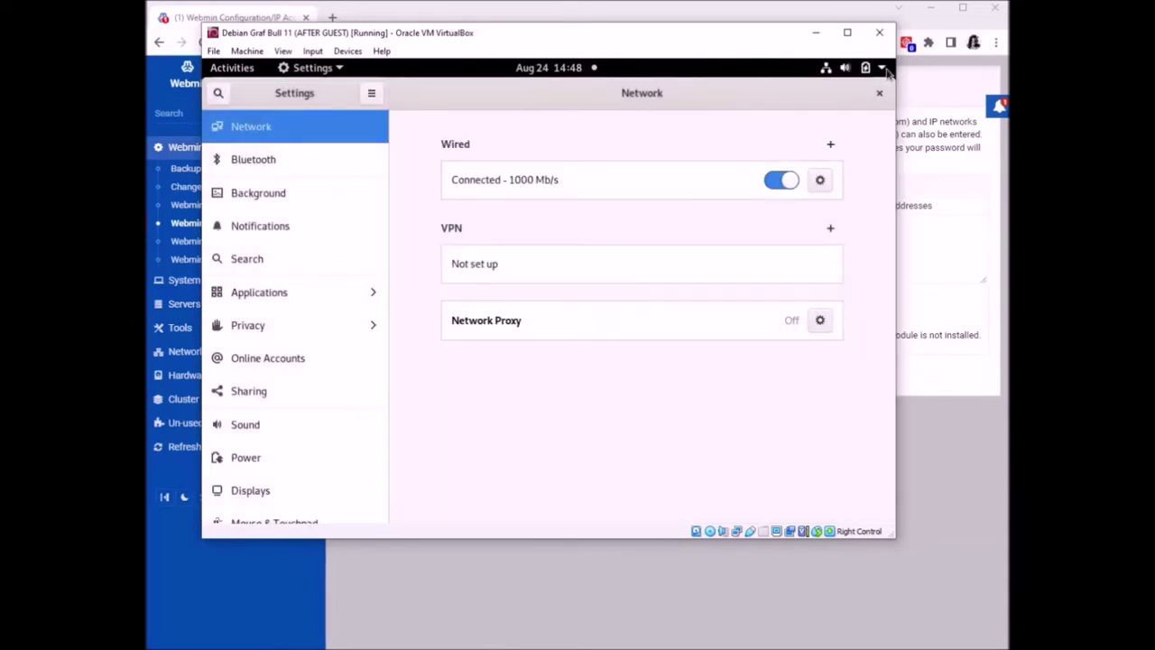
pyautogui.click(878, 93)
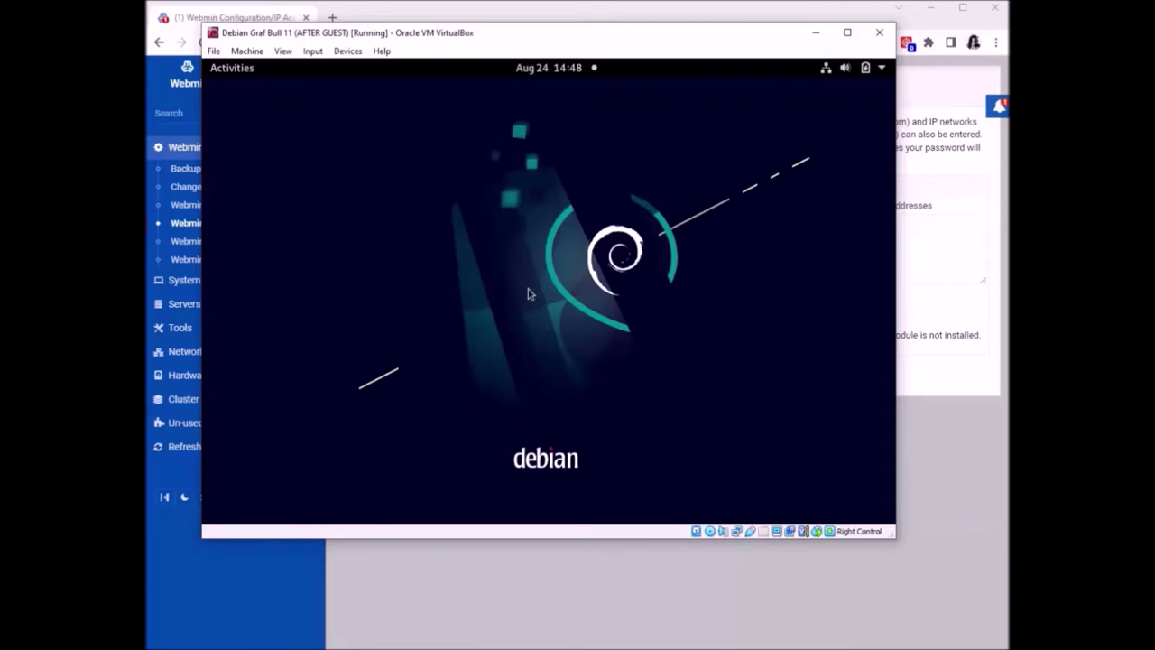
# Ping marvel.com from a guest terminal, stop it, and close the terminal
pyautogui.hotkey('ctrl', 'alt', 't')
pyautogui.write('ping a')
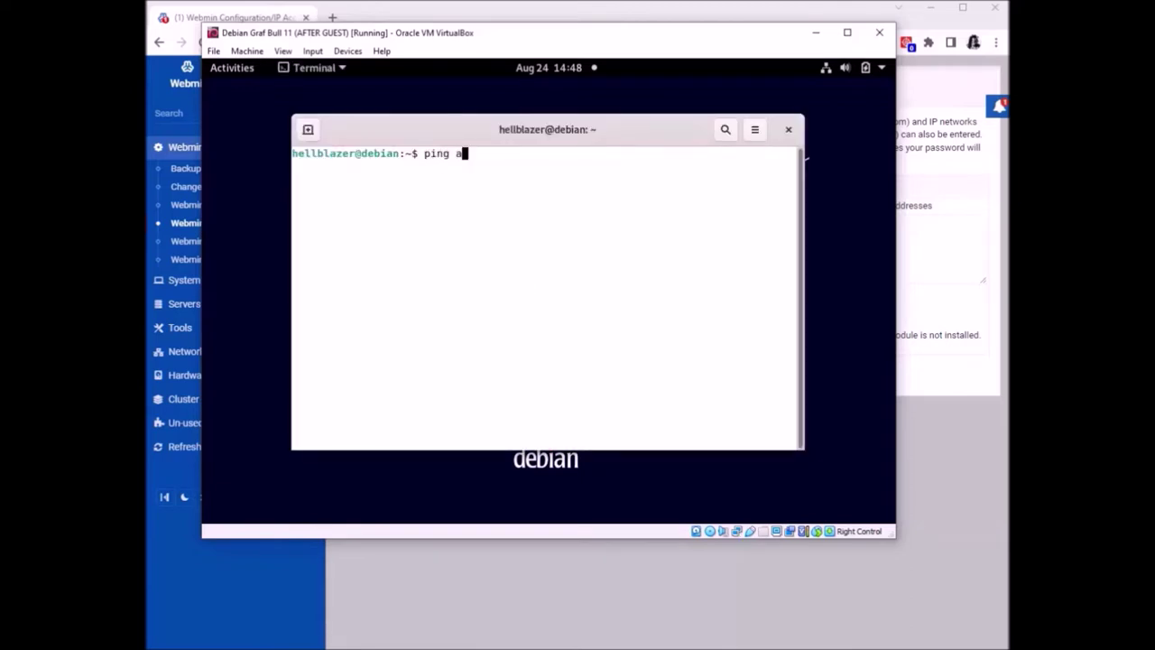
pyautogui.press('BackSpace')
pyautogui.write('marvel.com')
pyautogui.press('Return')
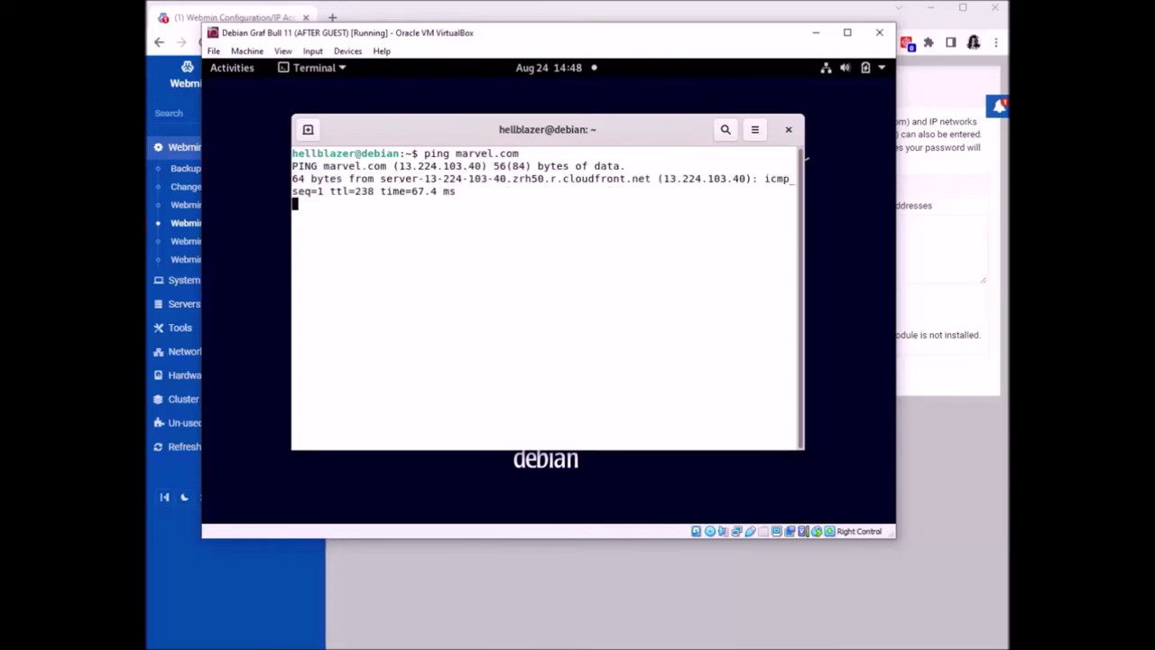
pyautogui.hotkey('ctrl', 'z')
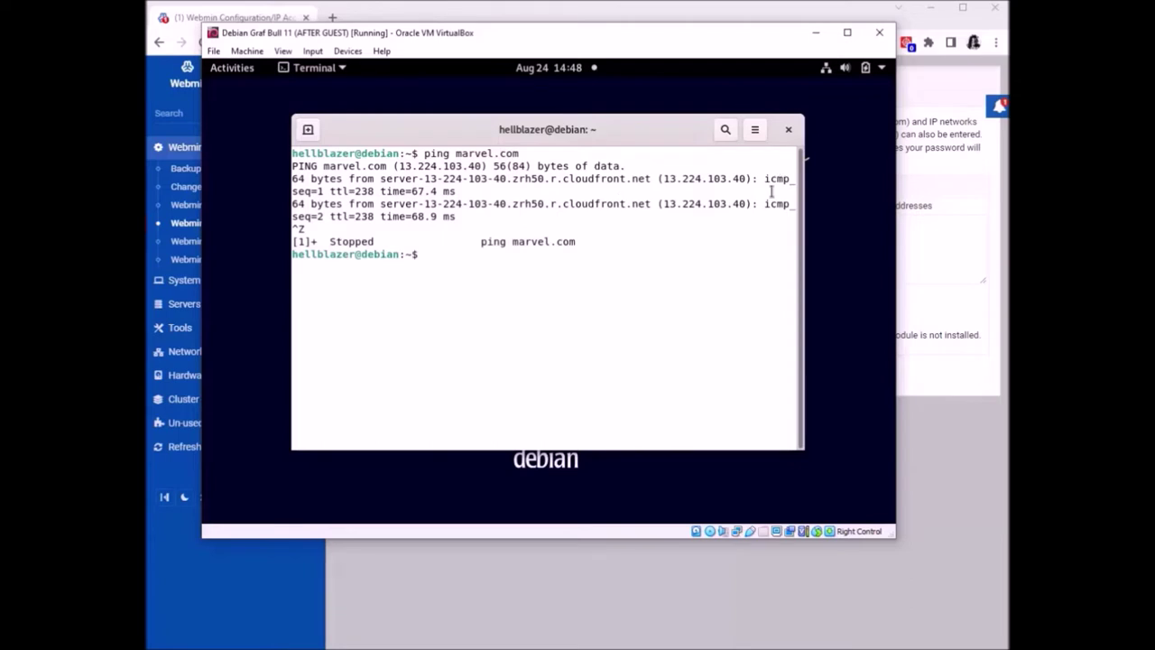
pyautogui.click(789, 130)
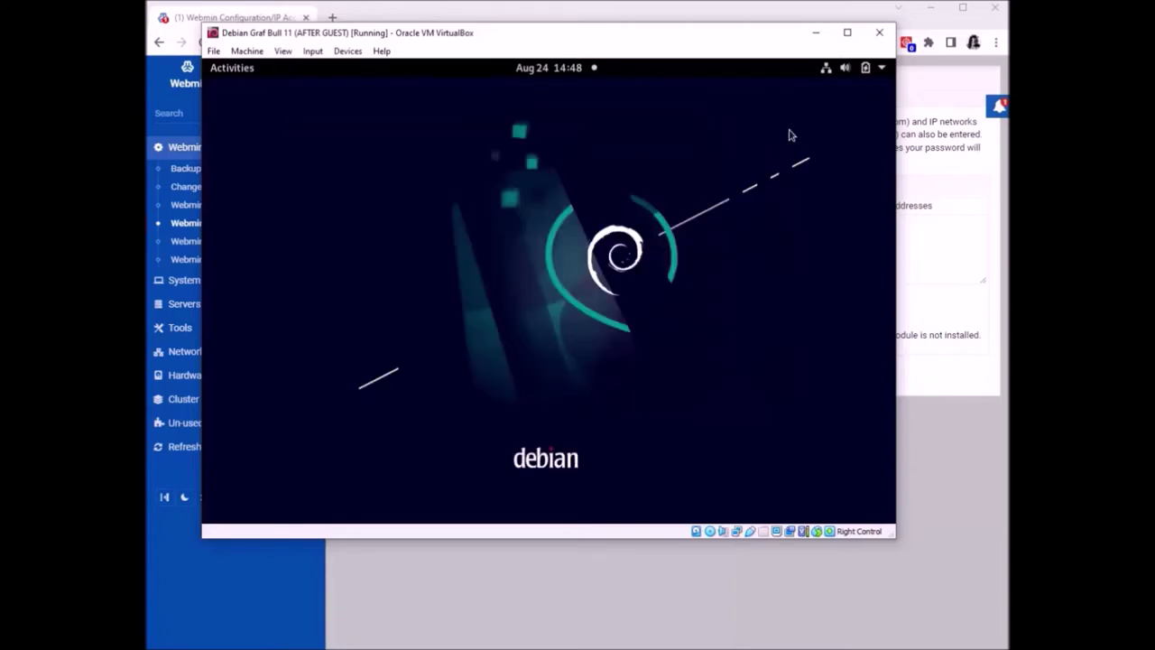
# Launch Firefox in the VM and return to the host's Webmin page
pyautogui.moveTo(515, 39); pyautogui.dragTo(554, 45)
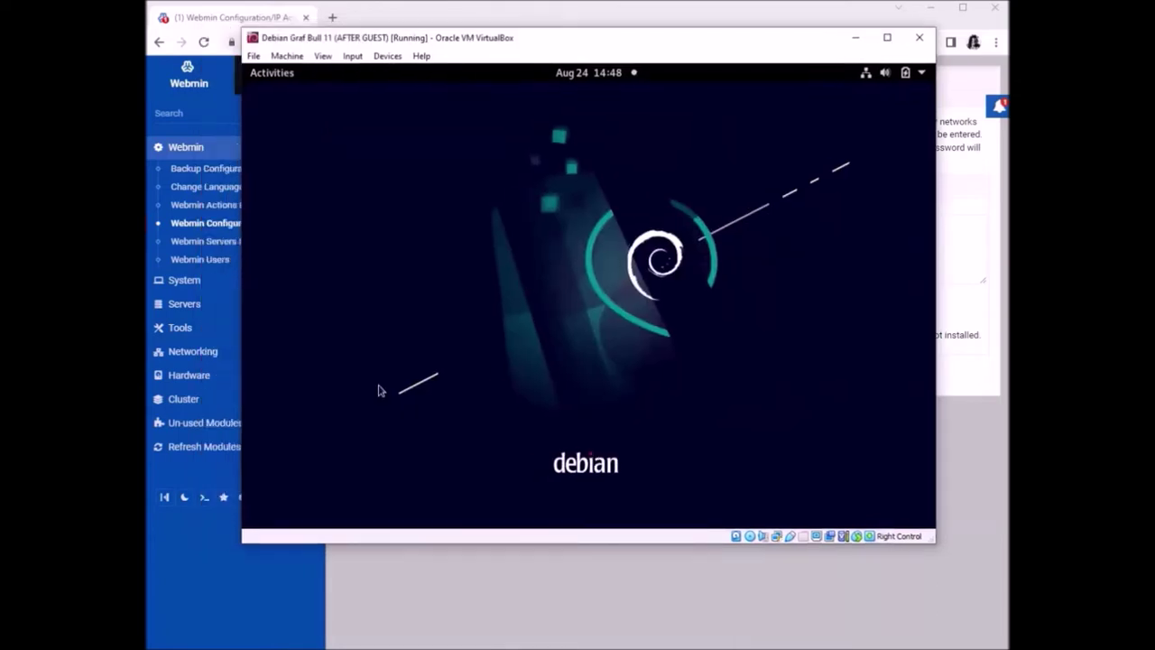
pyautogui.click(276, 76)
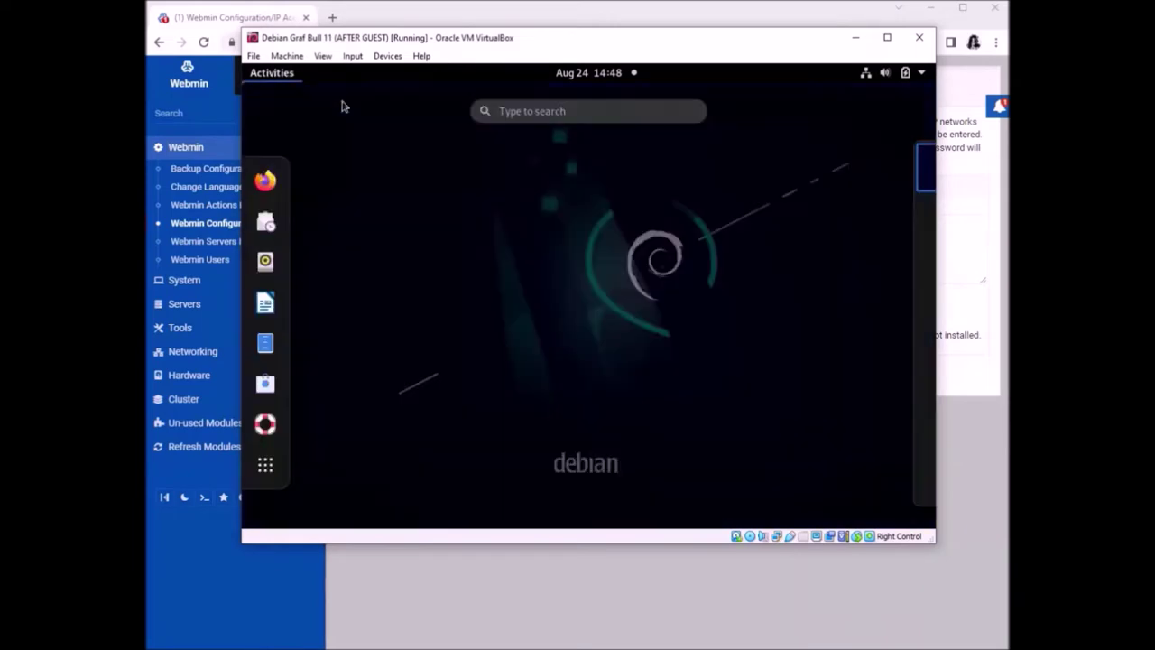
pyautogui.click(266, 180)
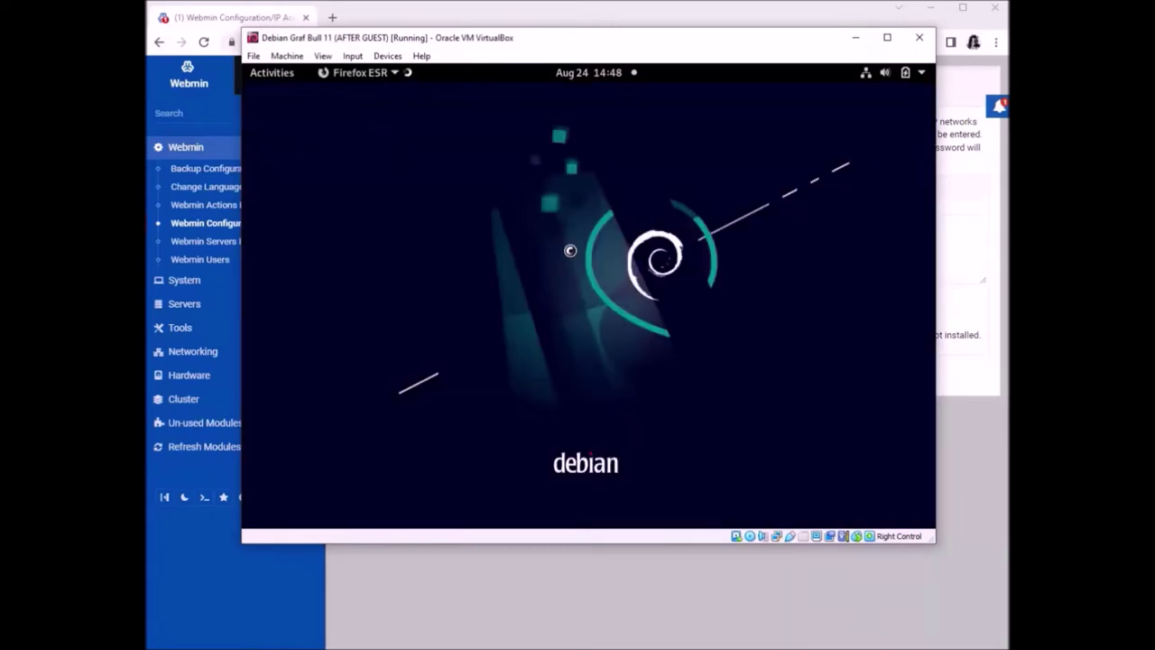
pyautogui.click(667, 22)
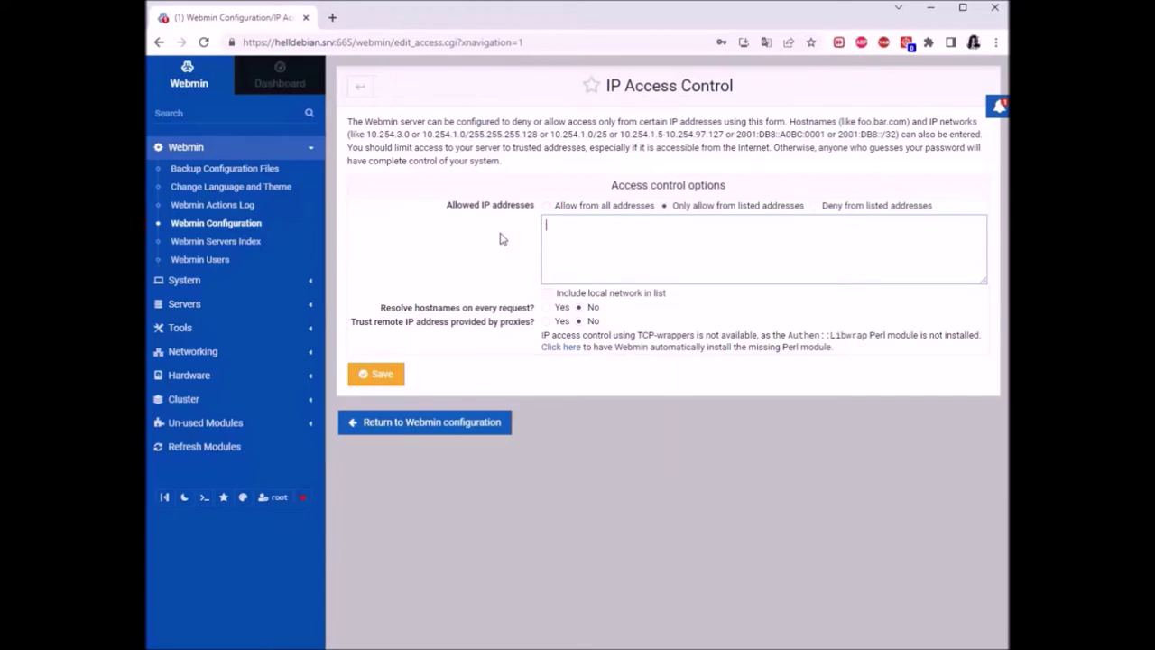
# Deny 192.168.43.125, set Resolve hostnames and Trust remote IP to Yes, and save
pyautogui.click(815, 206)
pyautogui.write('.168.43.125')
pyautogui.rightClick(623, 279)
pyautogui.click(649, 254)
pyautogui.click(546, 308)
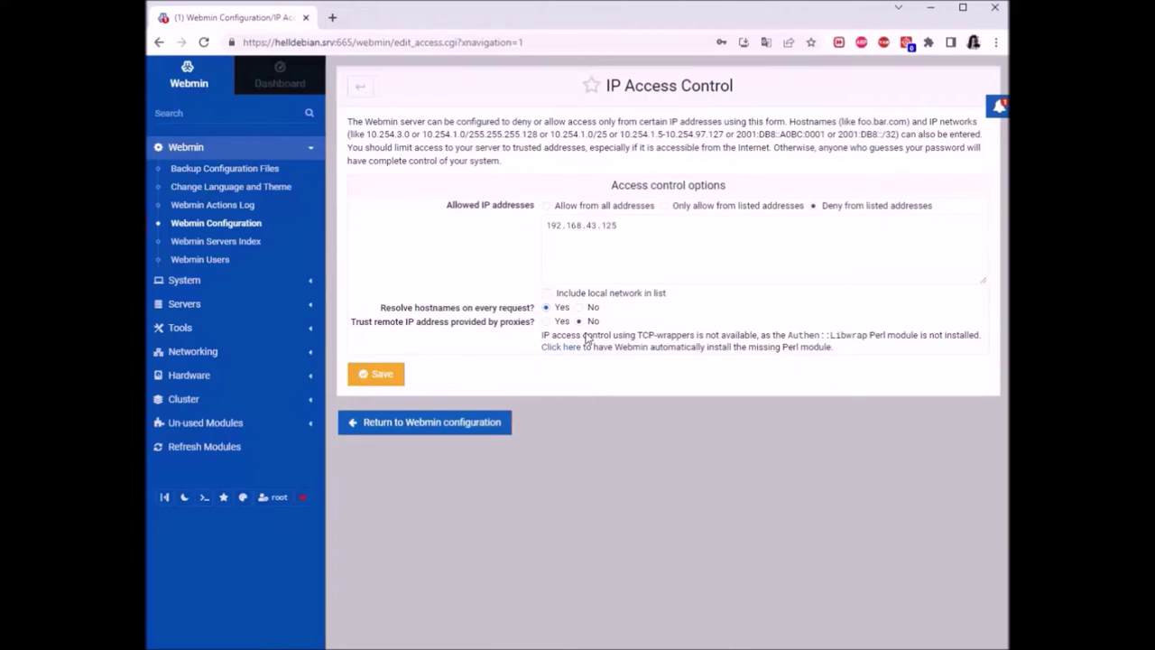
pyautogui.click(548, 325)
pyautogui.click(377, 377)
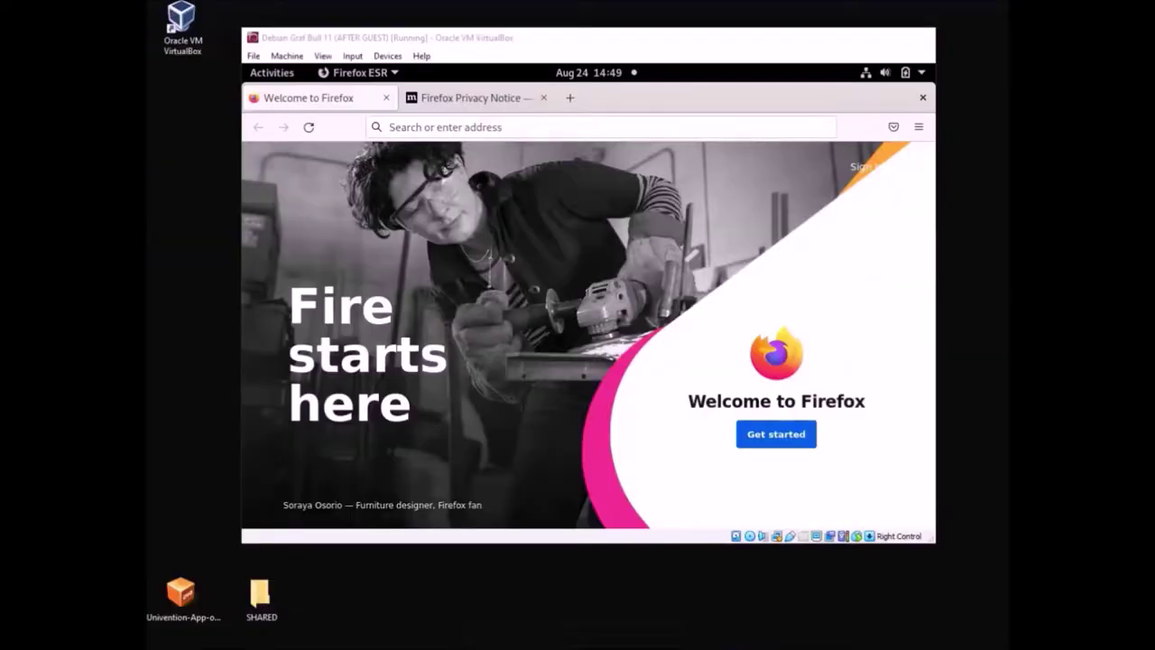
pyautogui.click(632, 630)
pyautogui.click(536, 100)
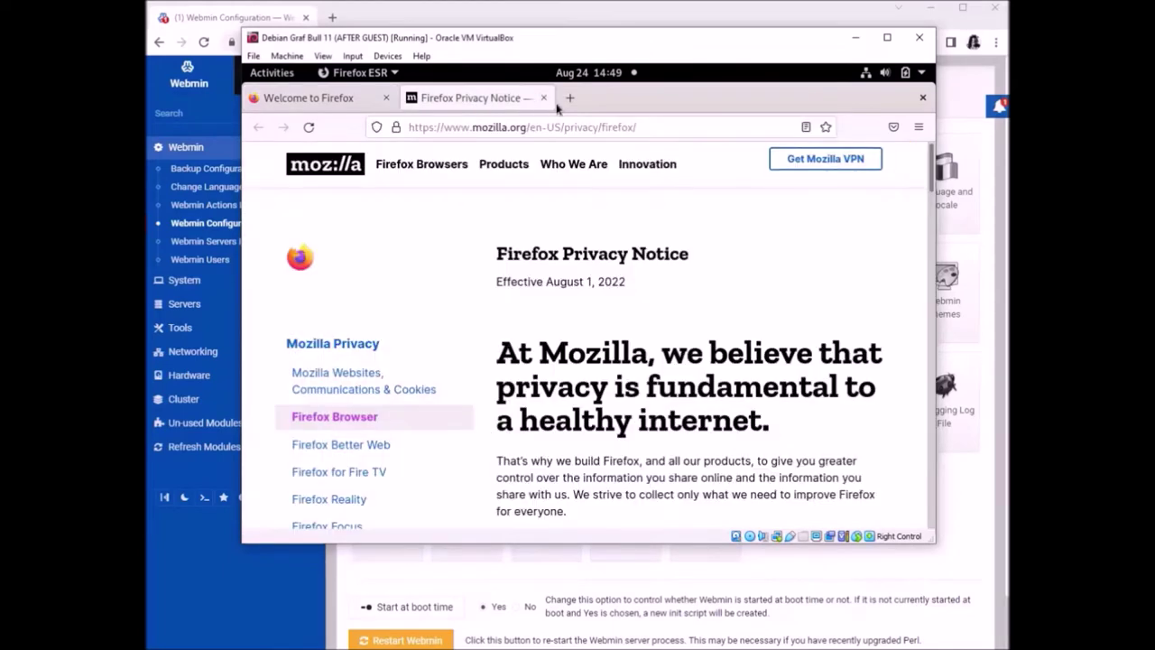
pyautogui.click(543, 97)
pyautogui.click(514, 127)
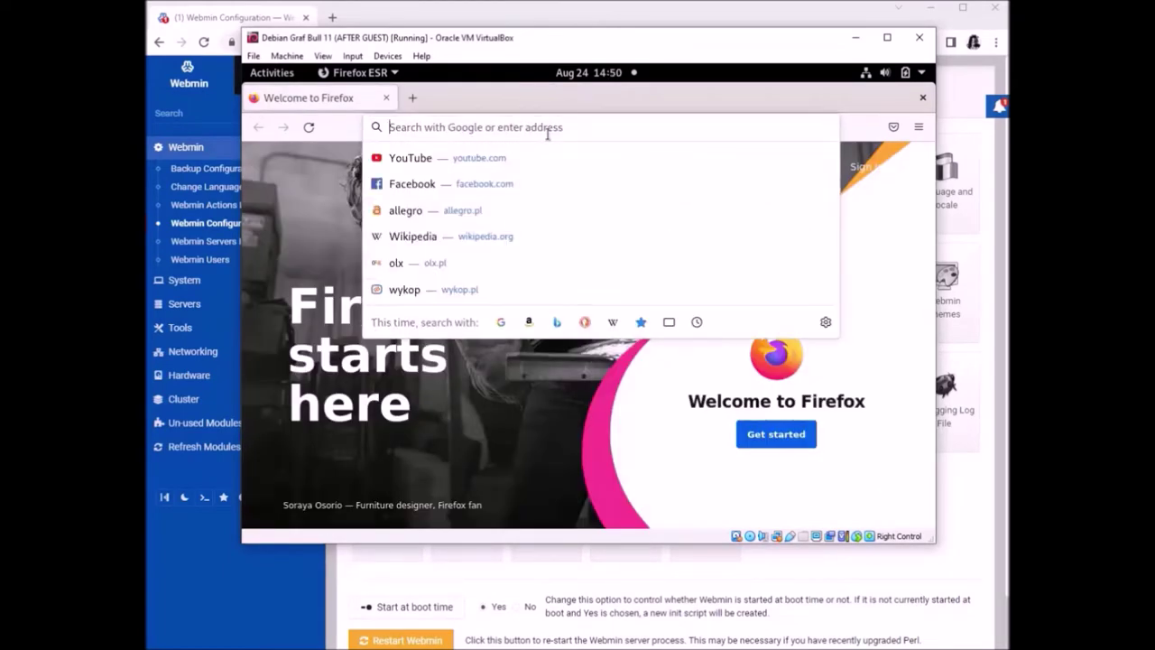
pyautogui.write('http://')
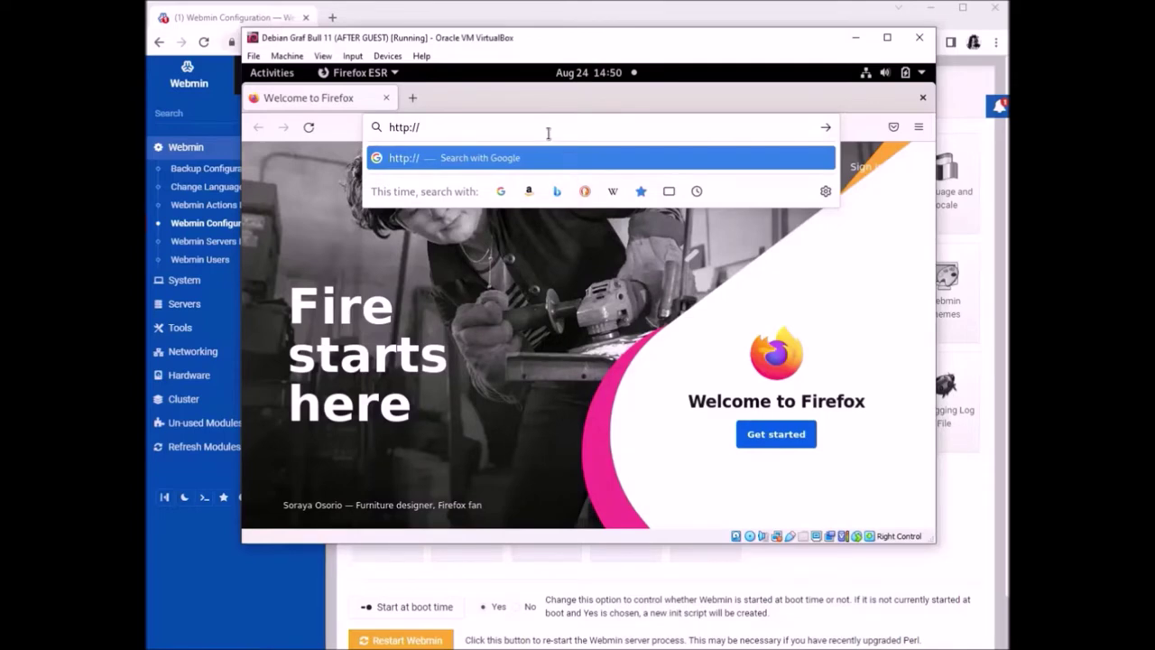
pyautogui.moveTo(407, 40); pyautogui.dragTo(452, 87)
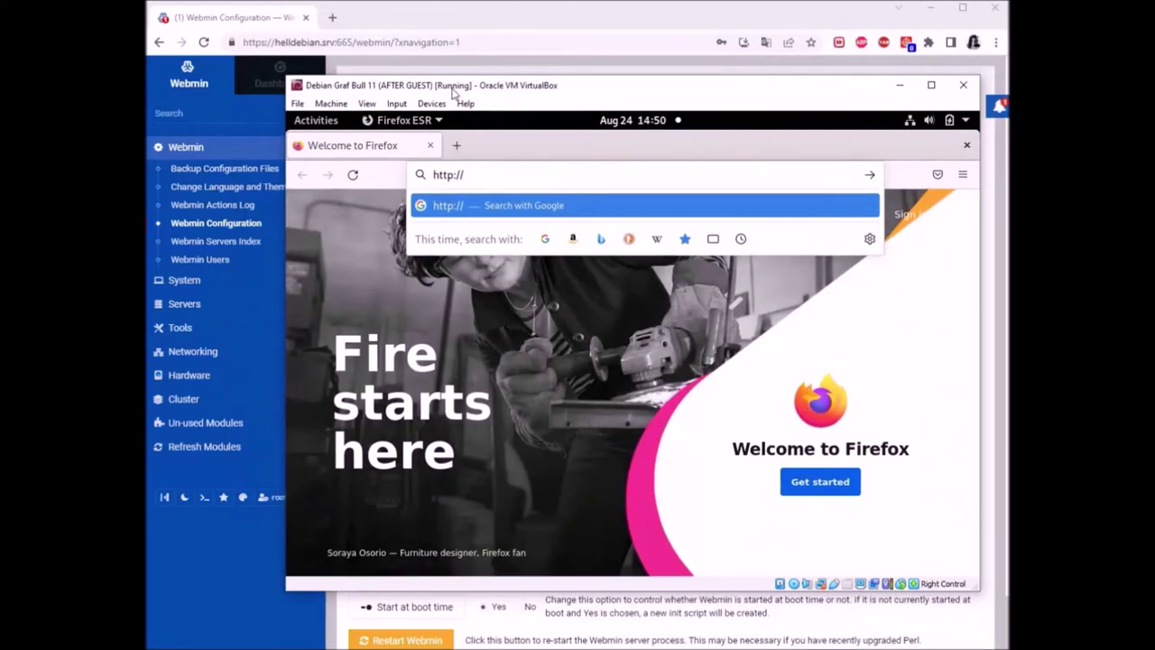
pyautogui.write('helldebian')
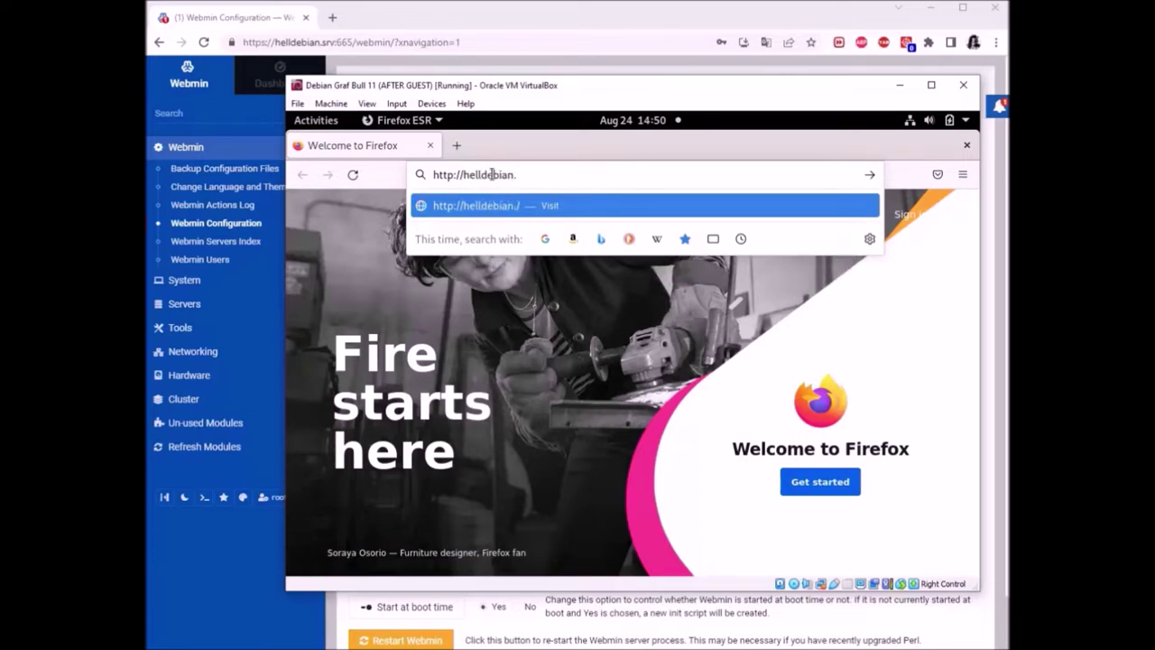
pyautogui.write('.srv:665')
pyautogui.press('Return')
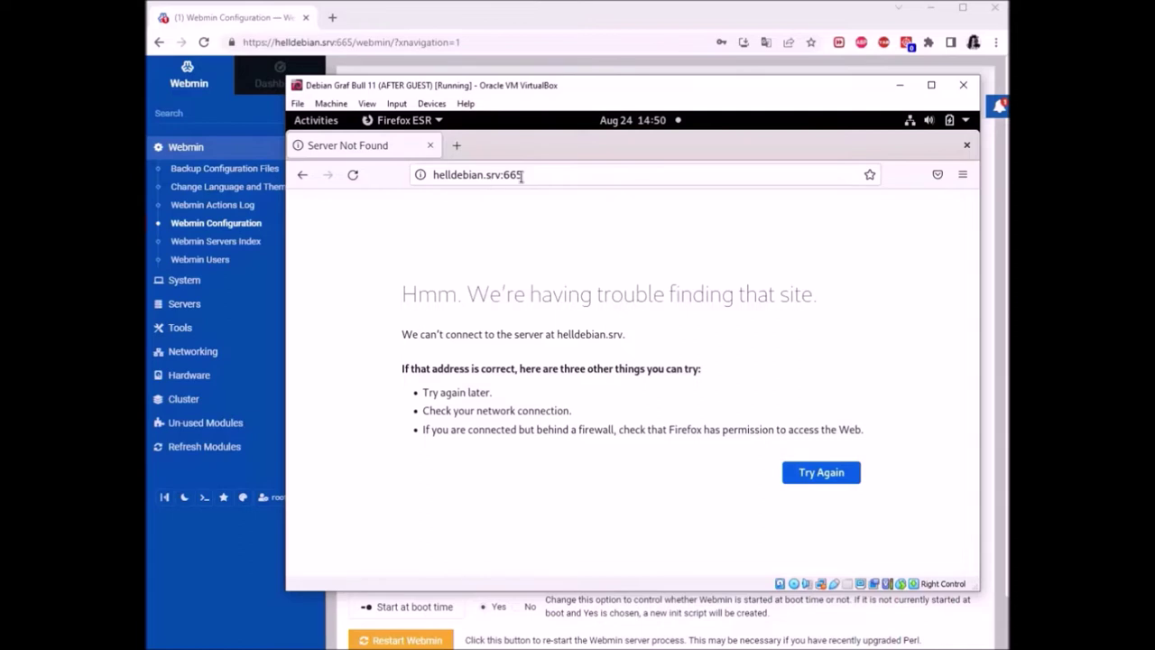
# Reload the address without its trailing slash
pyautogui.click(540, 189)
pyautogui.click(576, 174)
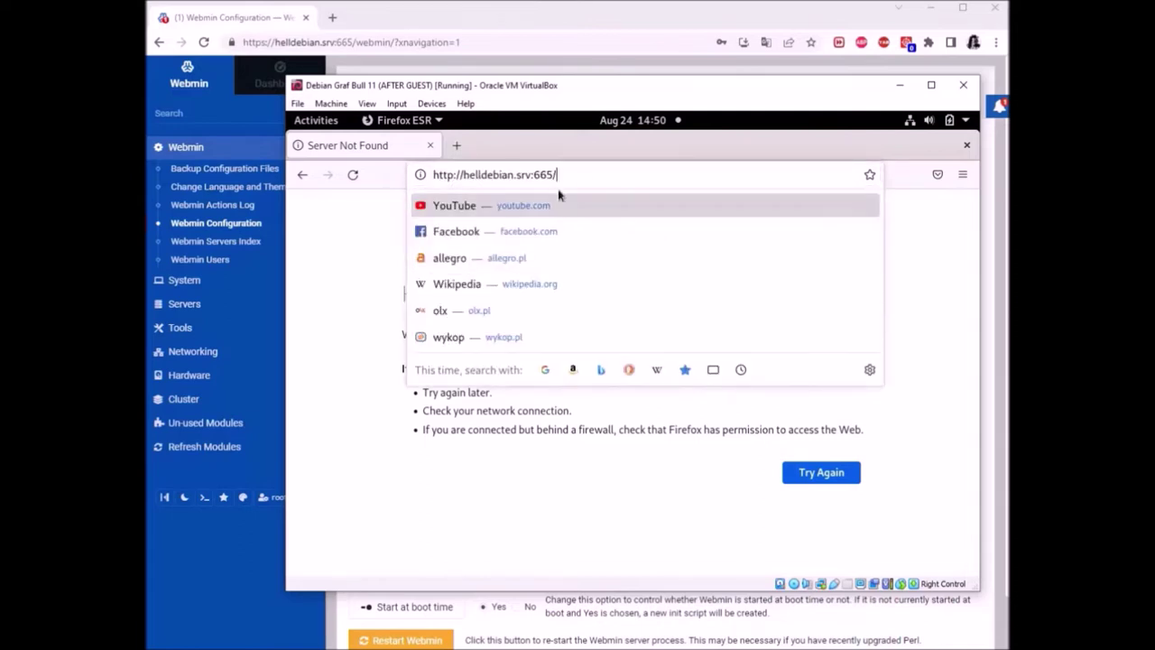
pyautogui.press('BackSpace')
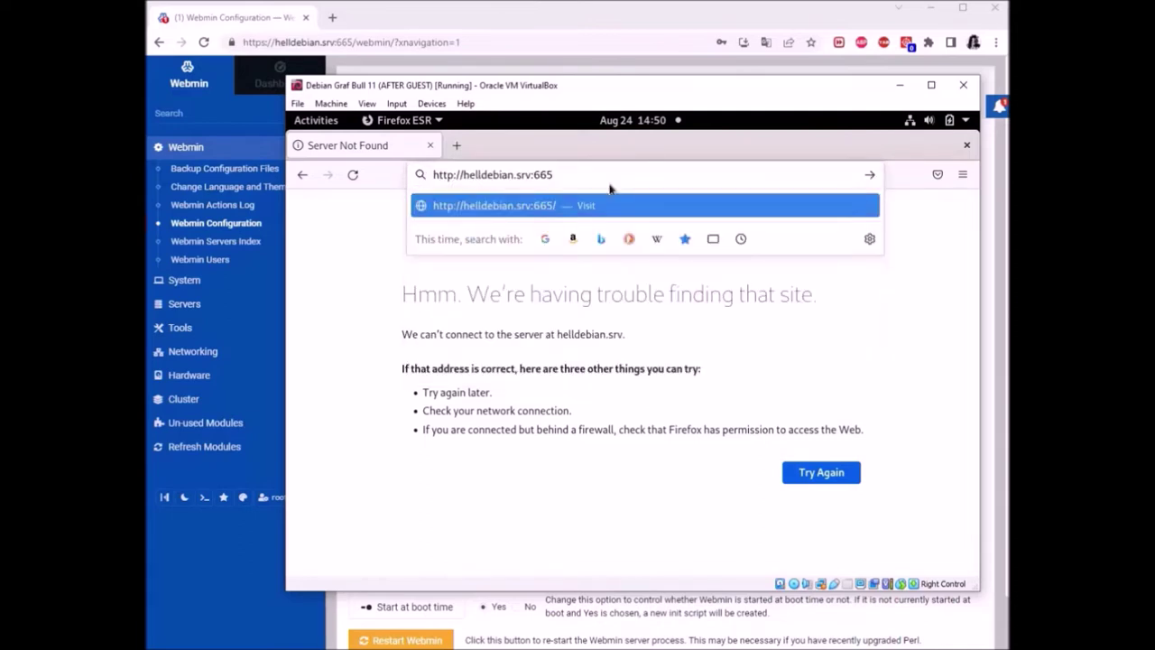
pyautogui.press('Return')
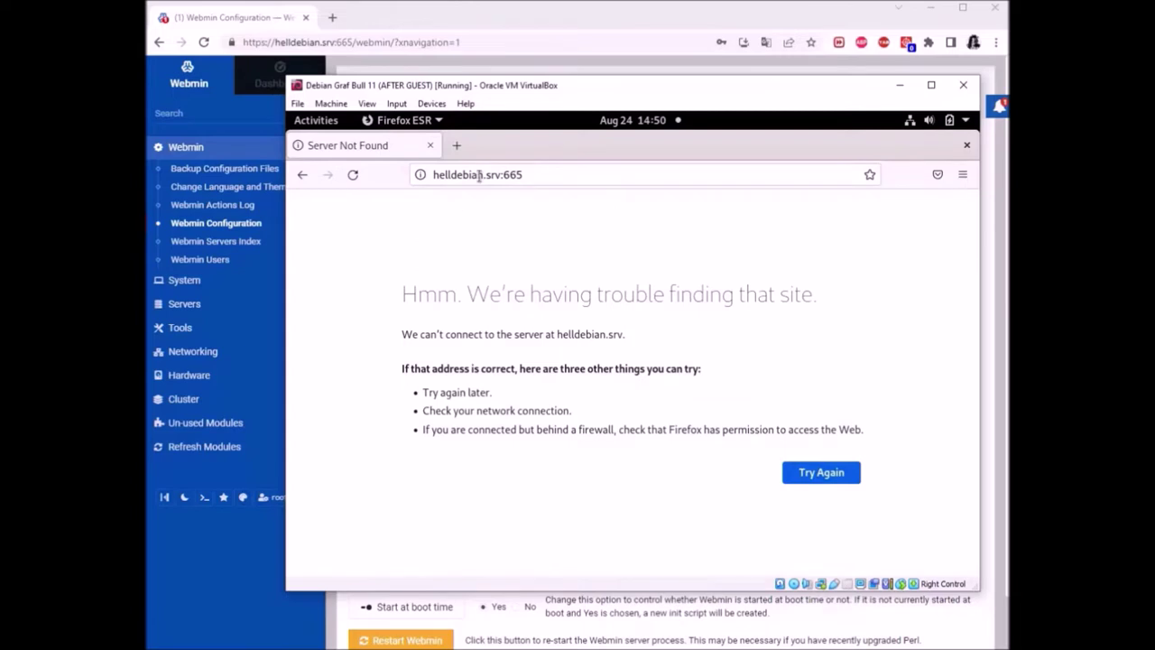
pyautogui.click(479, 175)
pyautogui.press('Escape')
pyautogui.press('End')
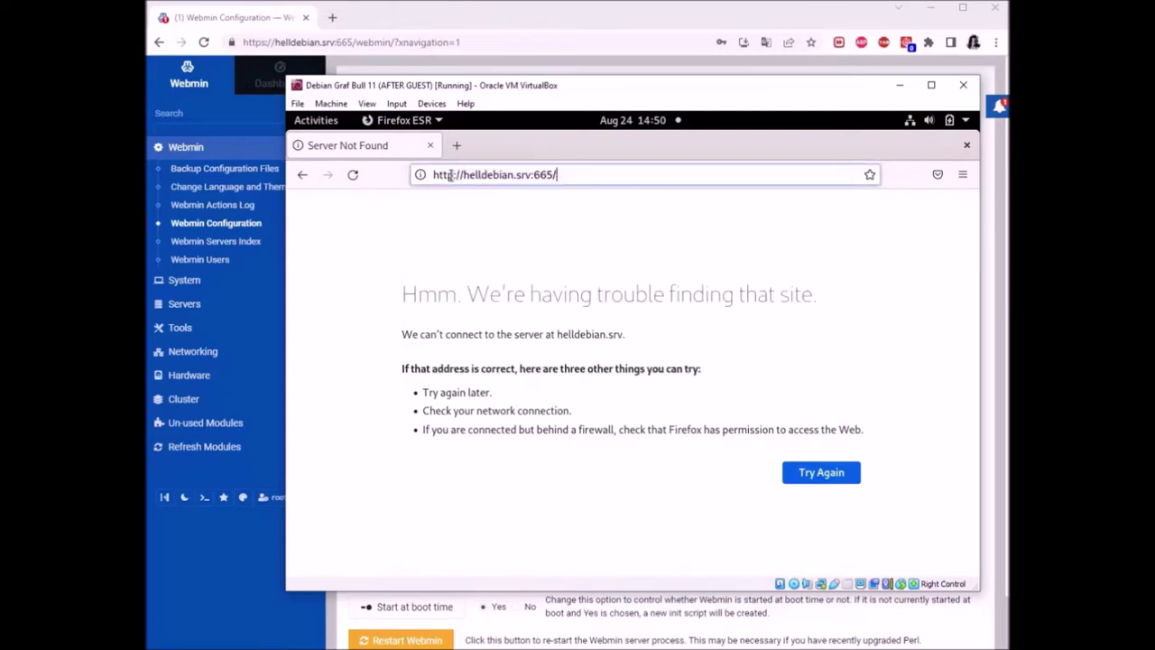
pyautogui.click(450, 175)
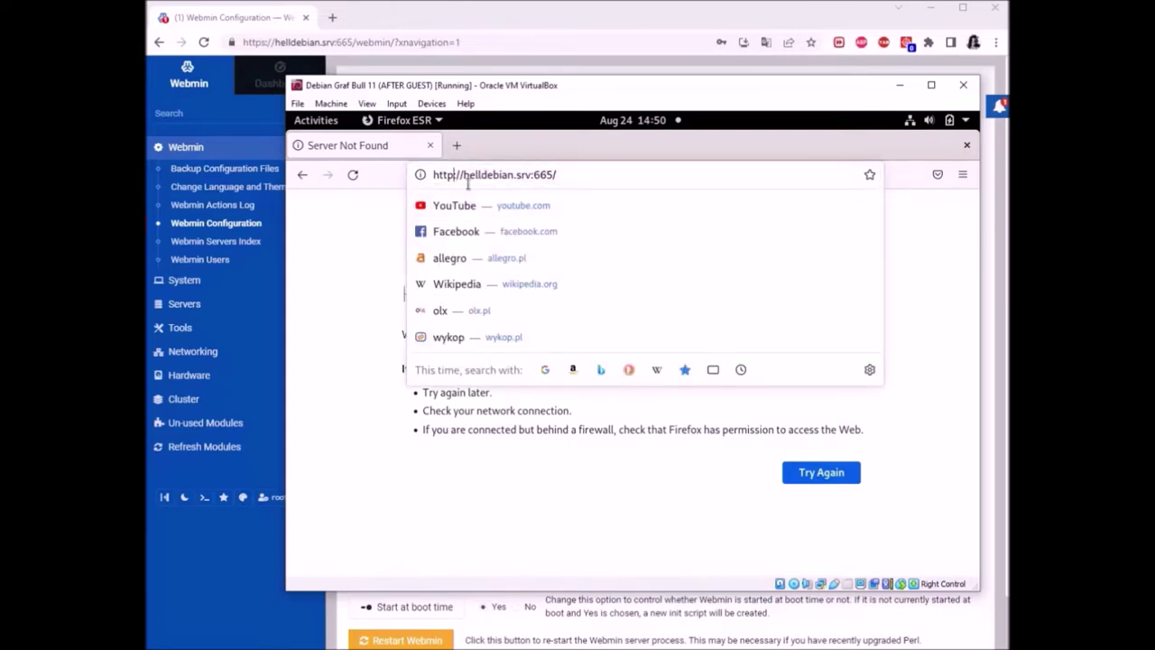
pyautogui.write('s')
pyautogui.press('Return')
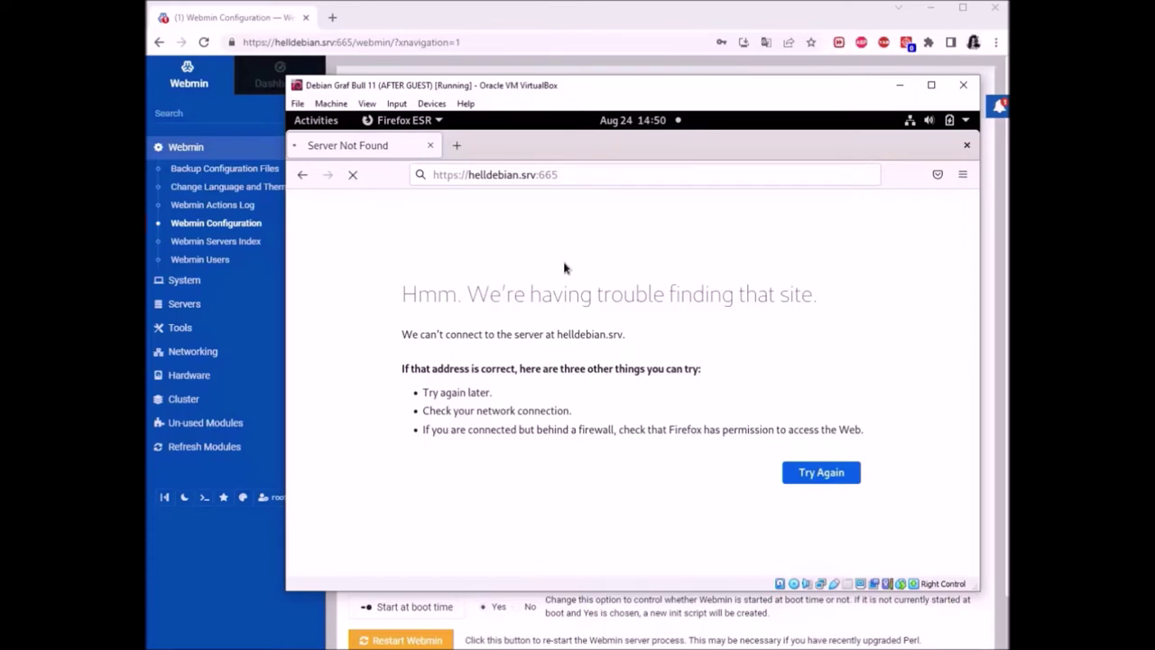
pyautogui.moveTo(644, 94); pyautogui.dragTo(636, 91)
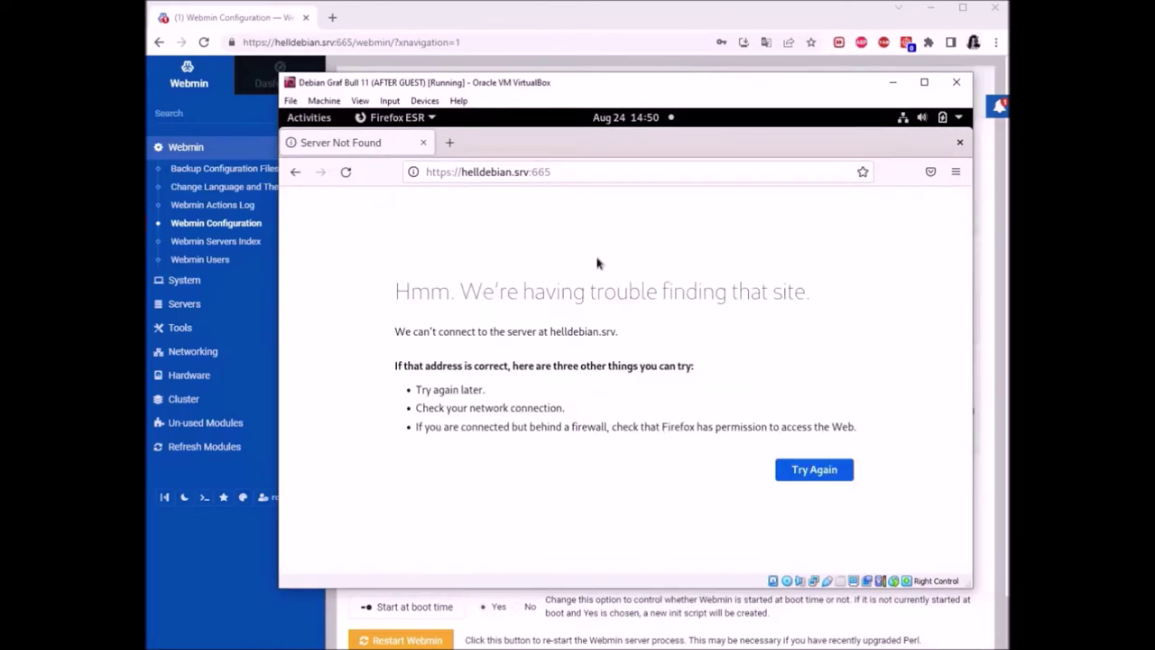
pyautogui.click(731, 22)
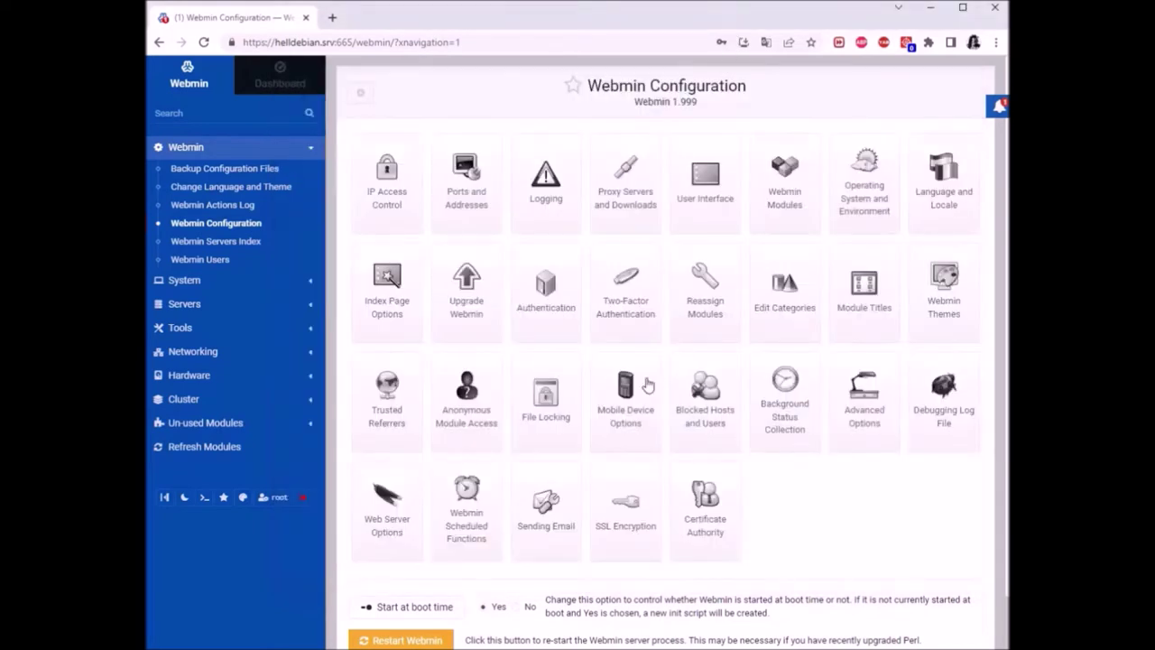
# Allow only listed addresses and begin a second entry '192.168.' below 192.168.43.125
pyautogui.click(387, 171)
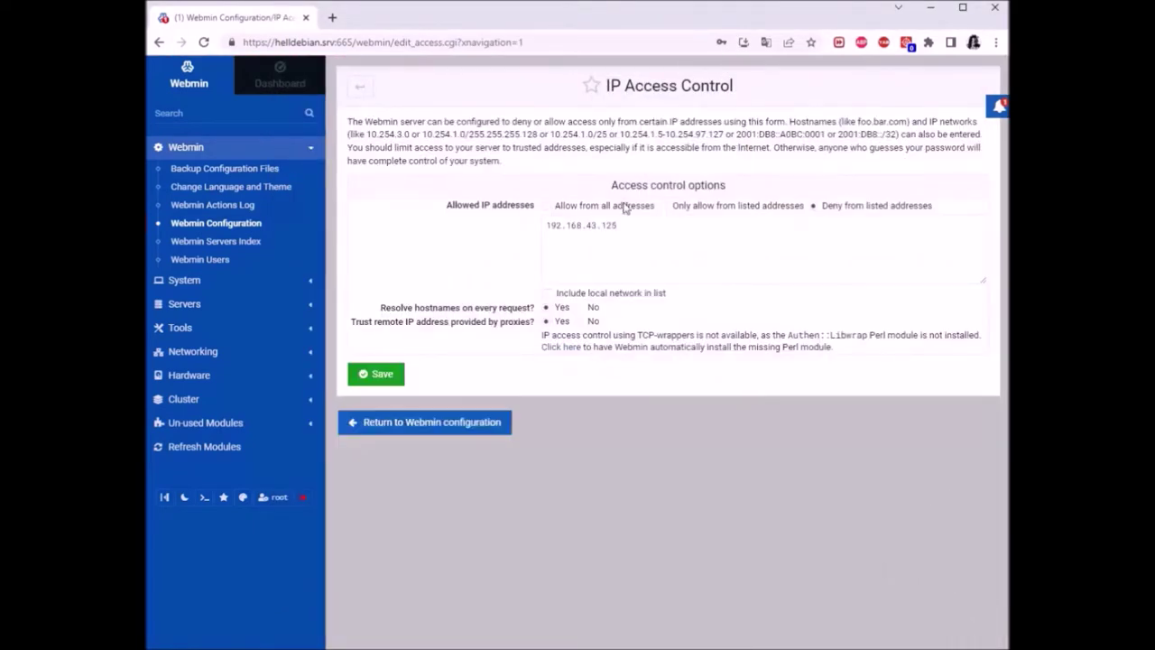
pyautogui.click(617, 206)
pyautogui.click(686, 209)
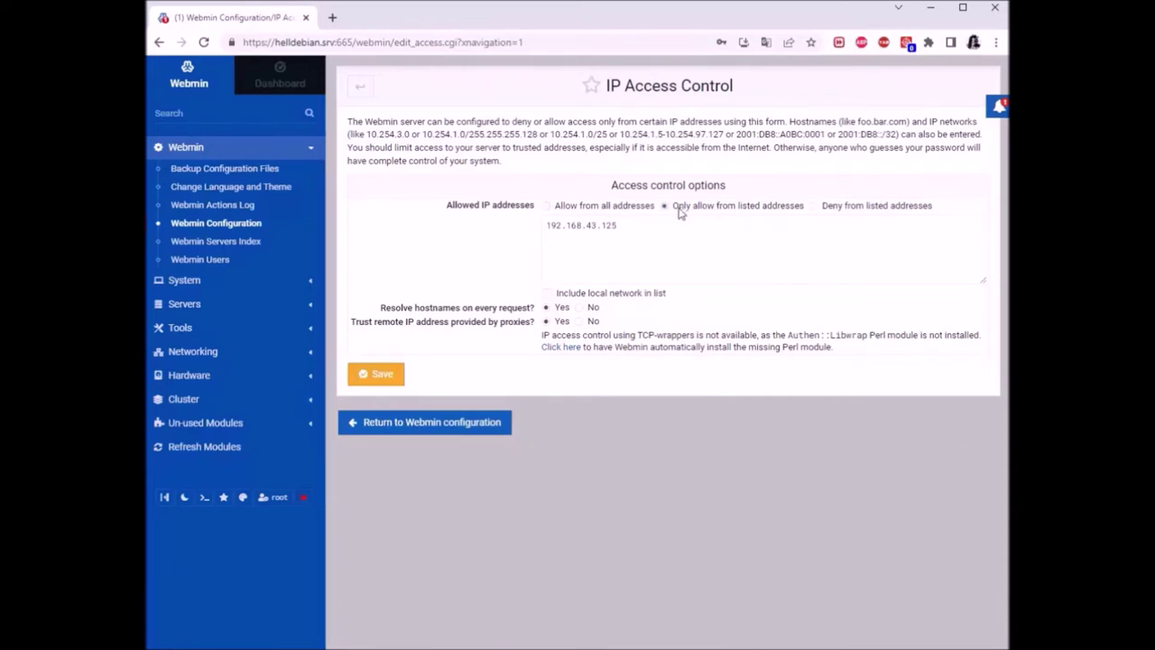
pyautogui.click(679, 228)
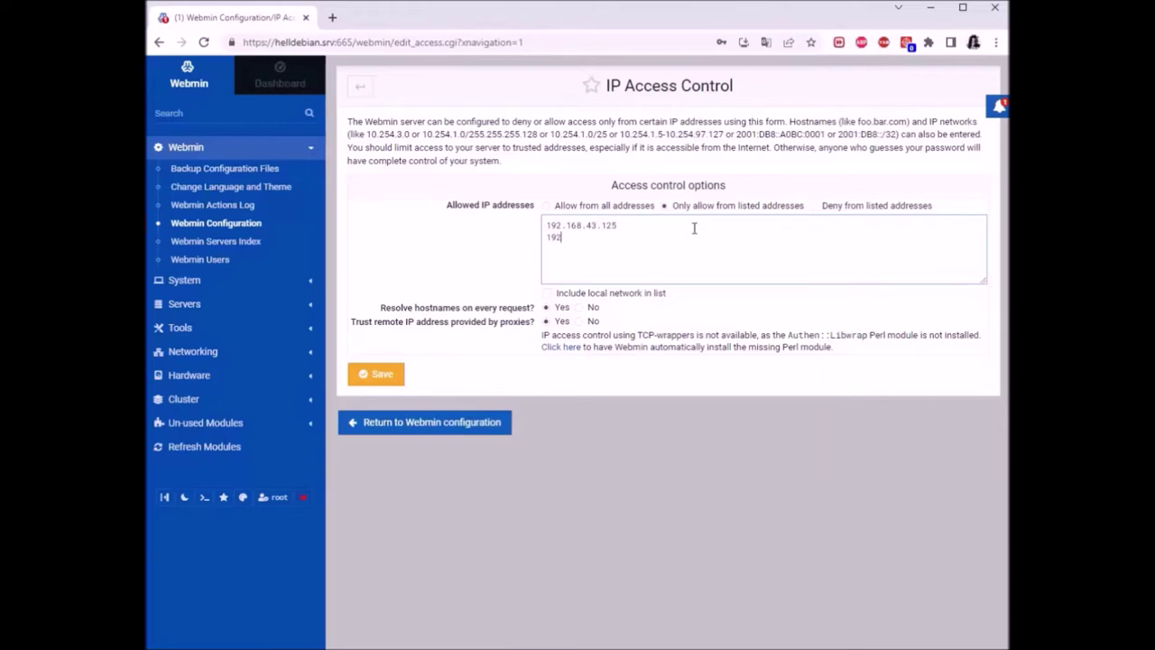
pyautogui.write('192.168.43')
pyautogui.press('super')
pyautogui.click(608, 575)
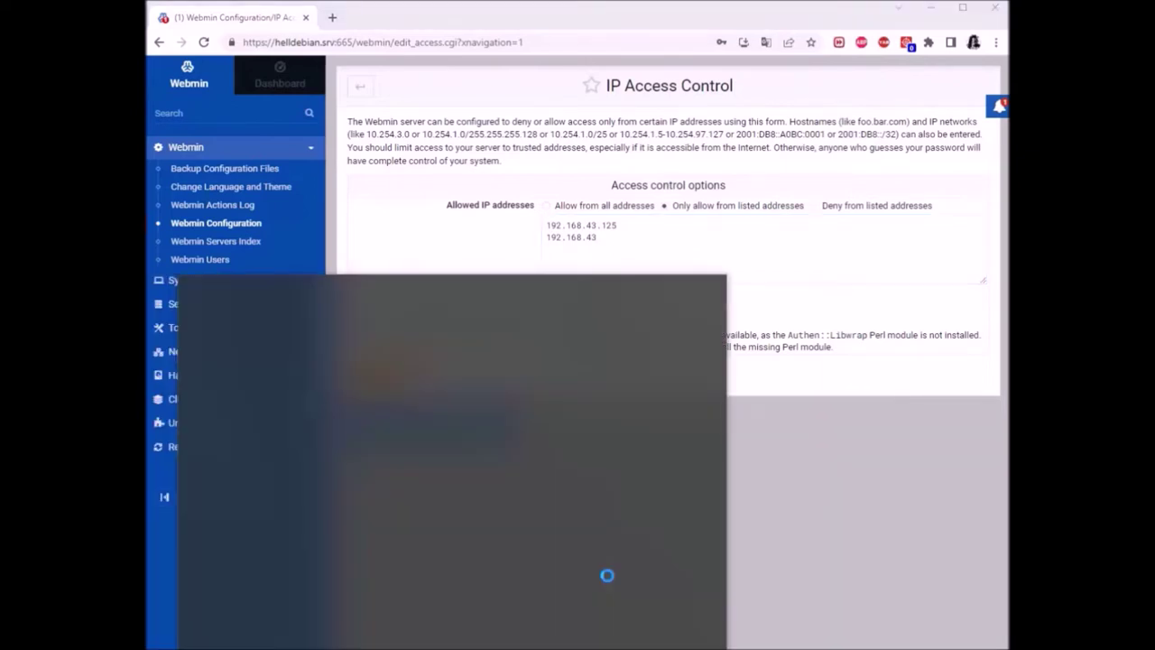
# Run ipconfig to find the host's wireless IPv4 address 192.168.43.241, then close Command Prompt
pyautogui.write('ipconfig')
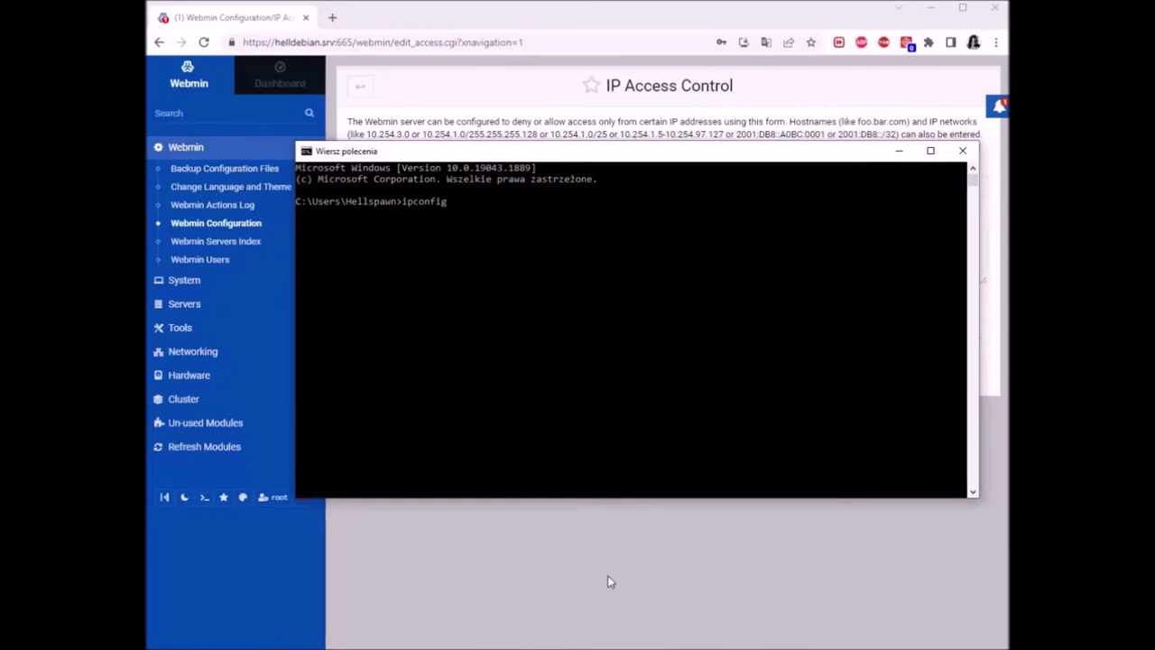
pyautogui.press('Return')
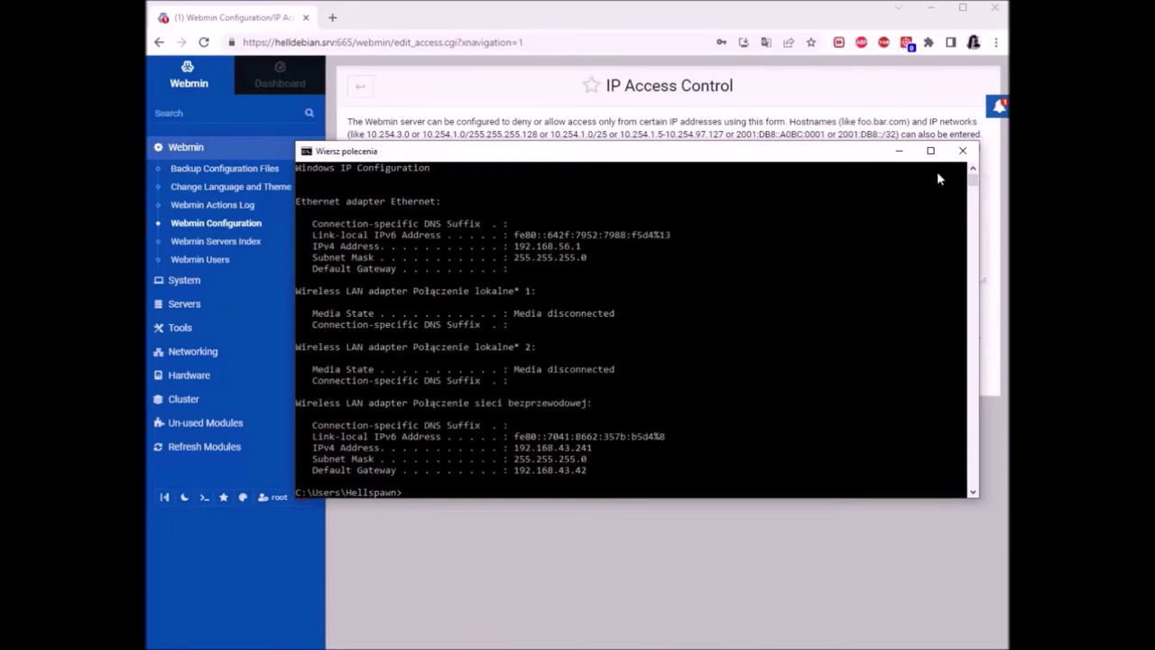
pyautogui.click(964, 152)
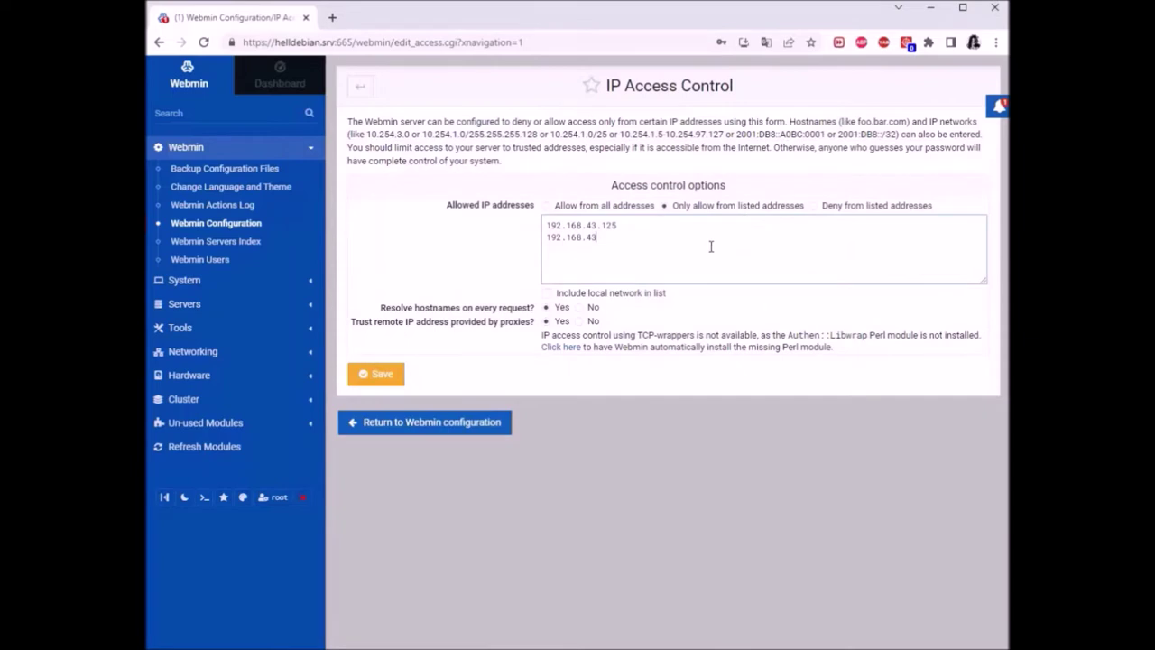
# Finish entering 192.168.43.241 so only 192.168.43.125 and 192.168.43.241 are allowed, and save
pyautogui.write('.241')
pyautogui.click(370, 374)
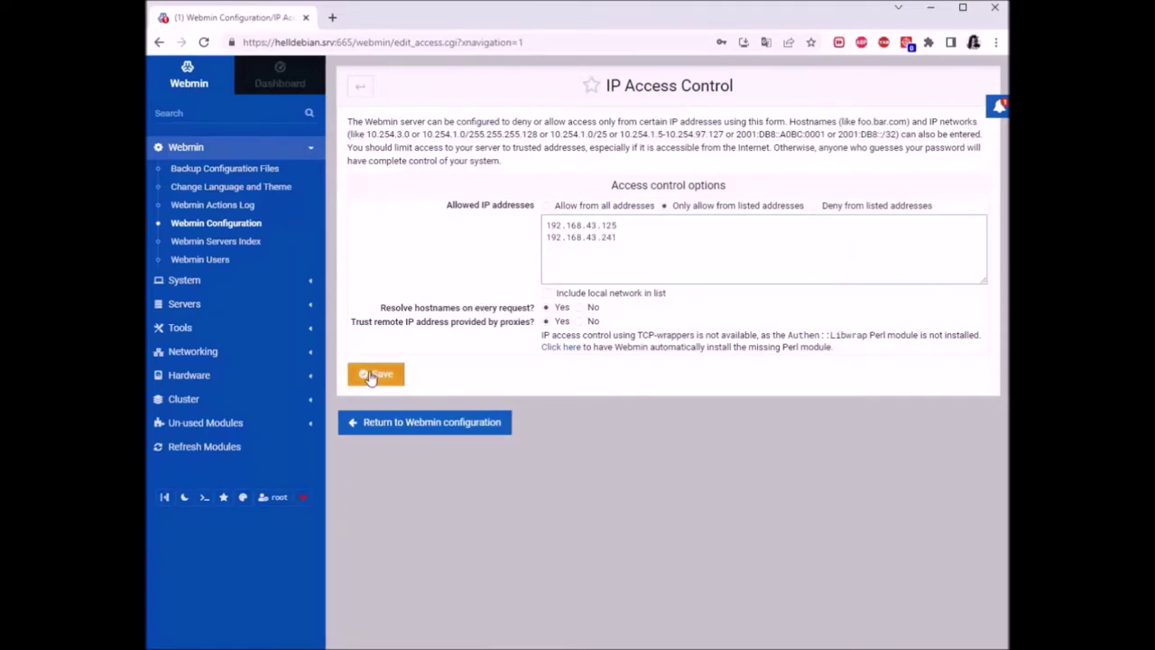
pyautogui.click(706, 257)
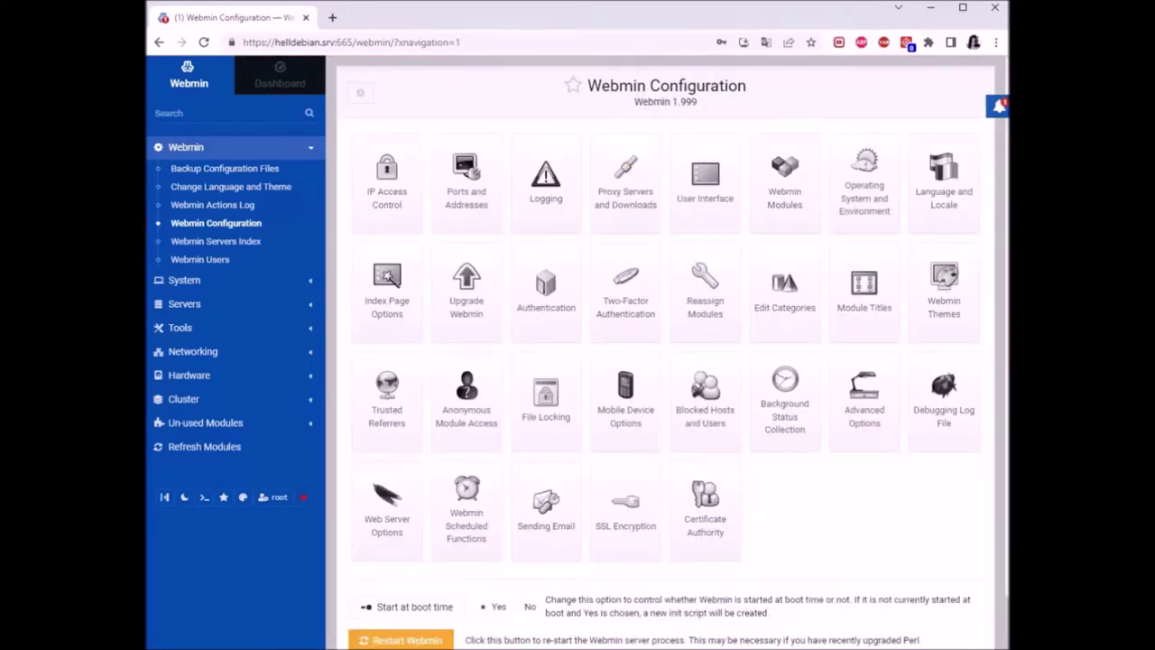
pyautogui.click(626, 631)
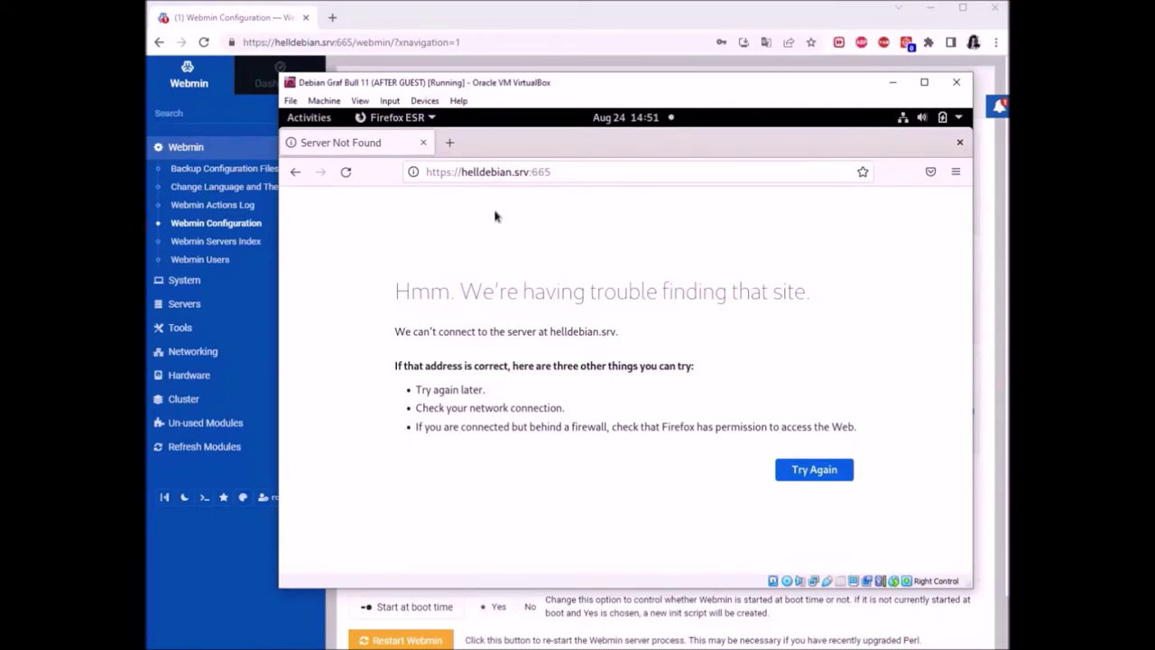
pyautogui.click(345, 172)
pyautogui.click(652, 181)
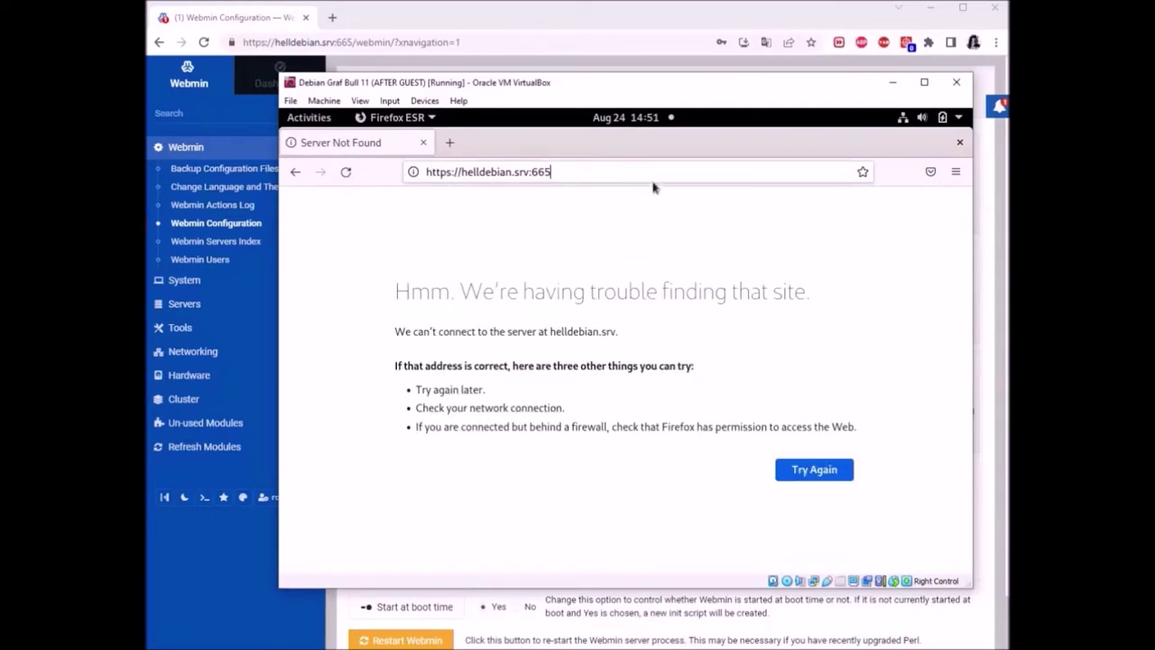
pyautogui.click(644, 177)
pyautogui.press('BackSpace')
pyautogui.press('BackSpace')
pyautogui.press('BackSpace')
pyautogui.press('BackSpace')
pyautogui.press('BackSpace')
pyautogui.press('BackSpace')
pyautogui.press('BackSpace')
pyautogui.press('BackSpace')
pyautogui.press('BackSpace')
pyautogui.press('BackSpace')
pyautogui.press('BackSpace')
pyautogui.press('BackSpace')
pyautogui.press('BackSpace')
pyautogui.press('BackSpace')
pyautogui.press('BackSpace')
pyautogui.press('BackSpace')
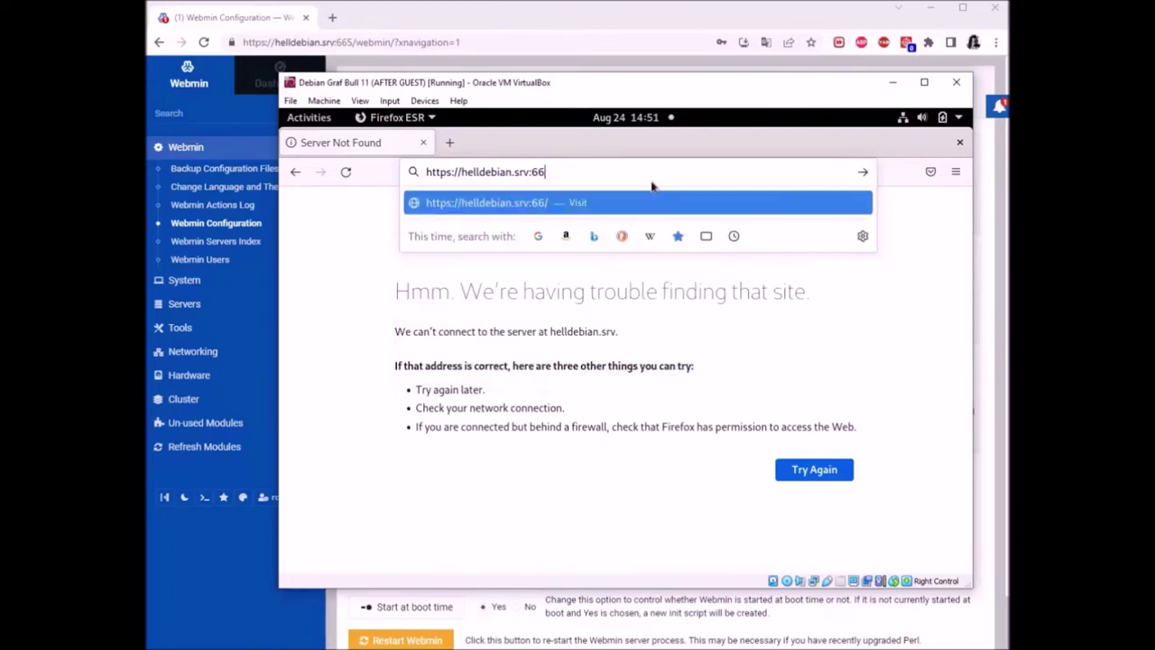
pyautogui.press('BackSpace')
pyautogui.press('BackSpace')
pyautogui.press('BackSpace')
pyautogui.press('BackSpace')
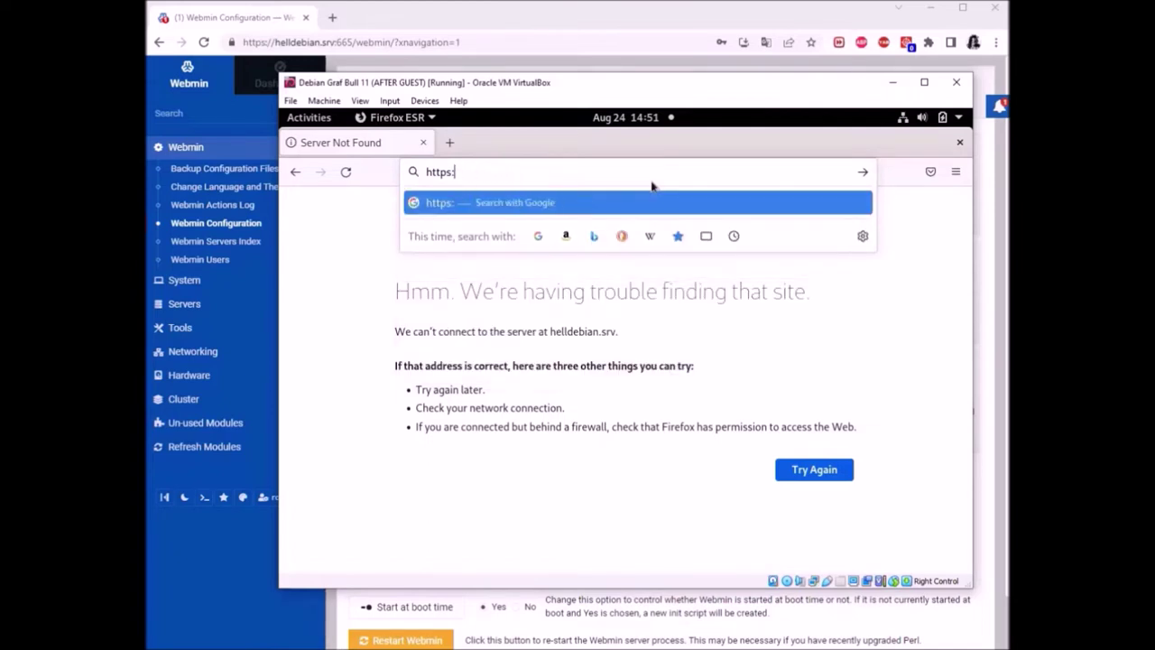
pyautogui.write('//192')
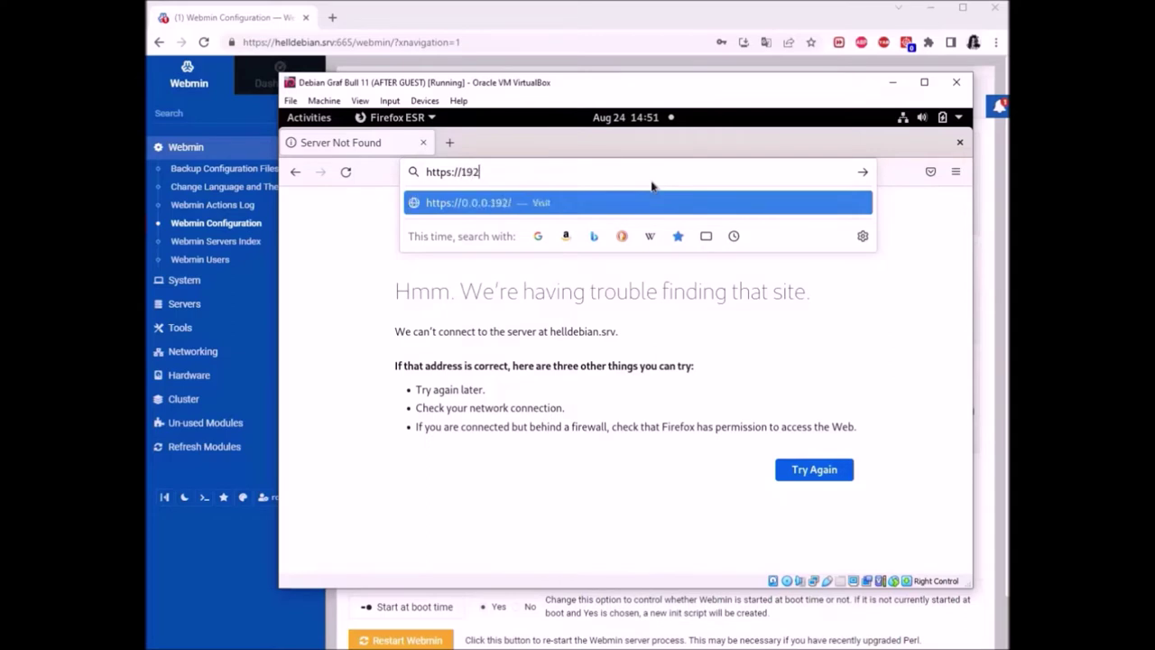
pyautogui.write('.168.43')
pyautogui.write('23')
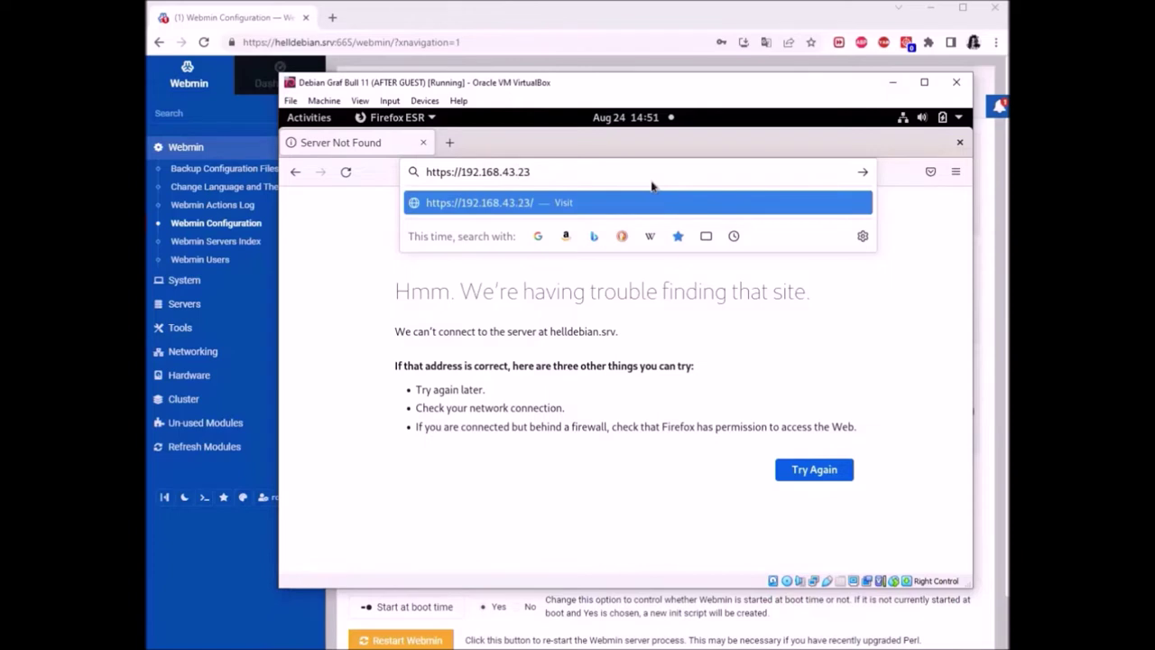
pyautogui.write('6:665')
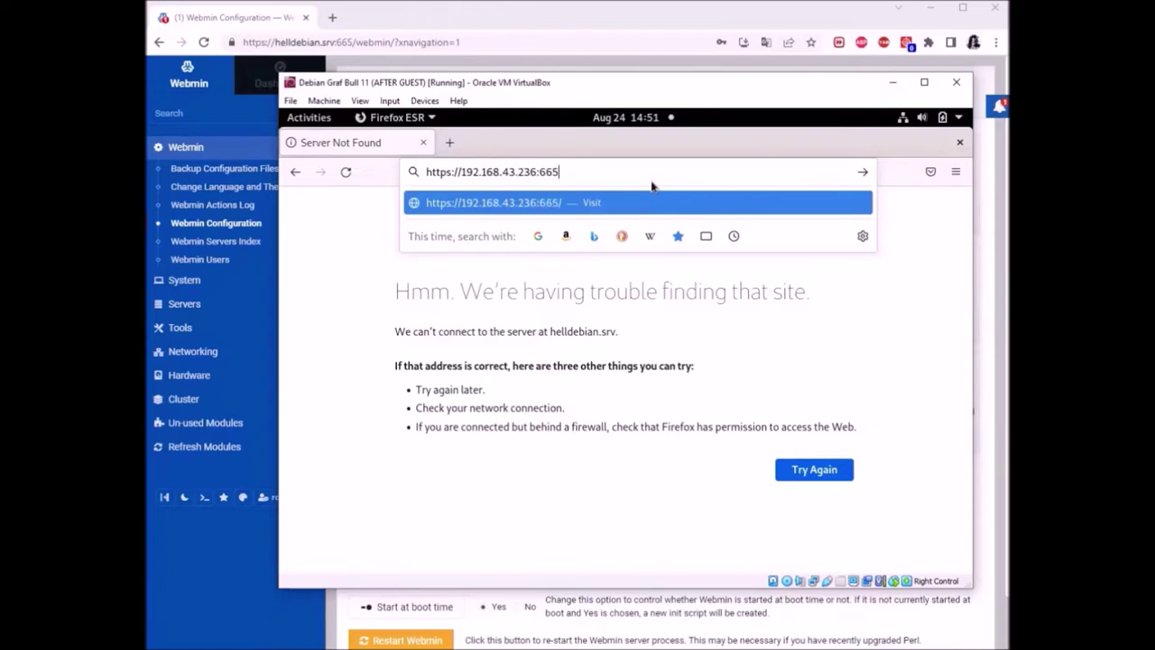
pyautogui.press('Return')
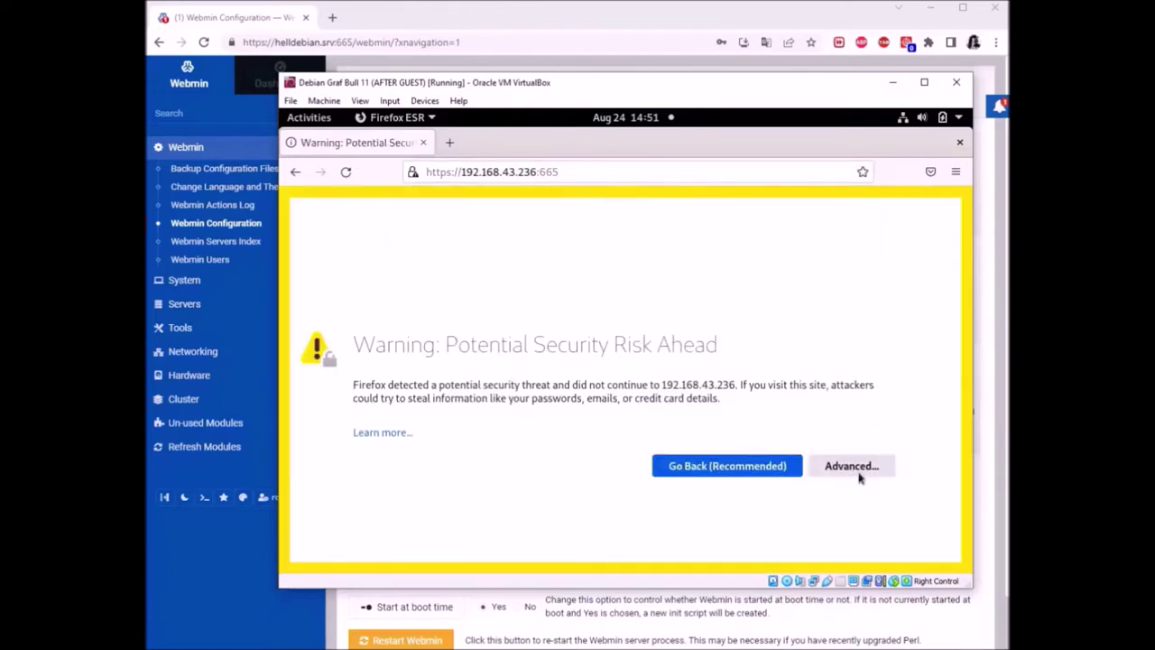
# Accept the certificate risk to reach the Webmin login page, then return to the host
pyautogui.click(851, 466)
pyautogui.click(806, 520)
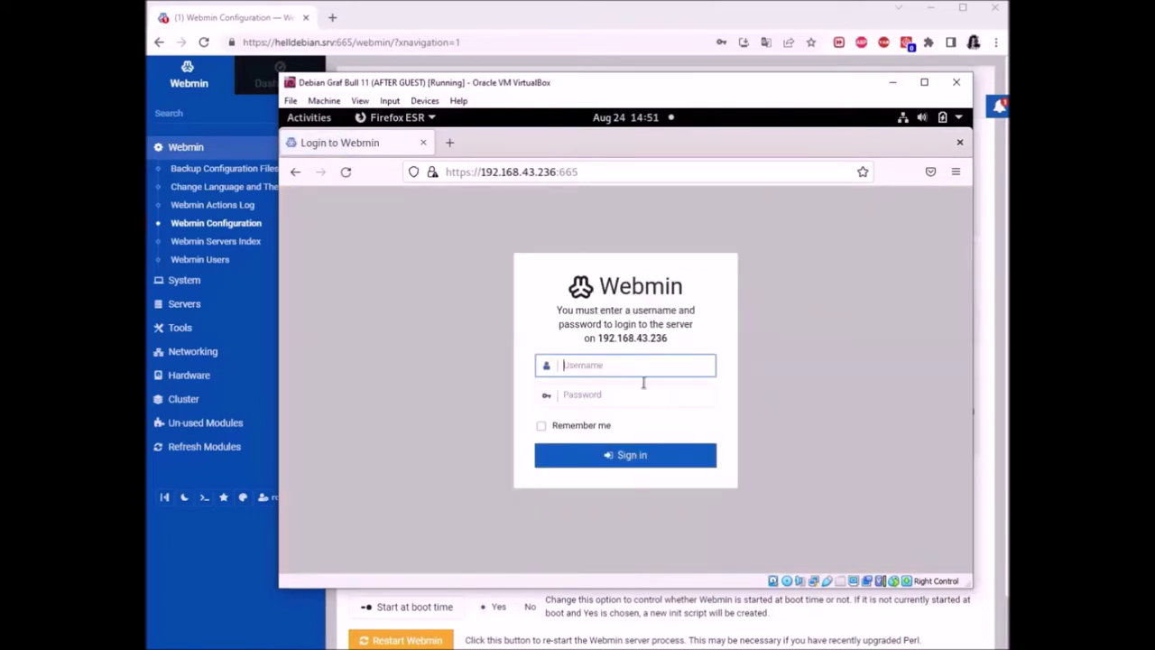
pyautogui.tripleClick(828, 313)
pyautogui.moveTo(621, 86); pyautogui.dragTo(606, 93)
pyautogui.click(629, 34)
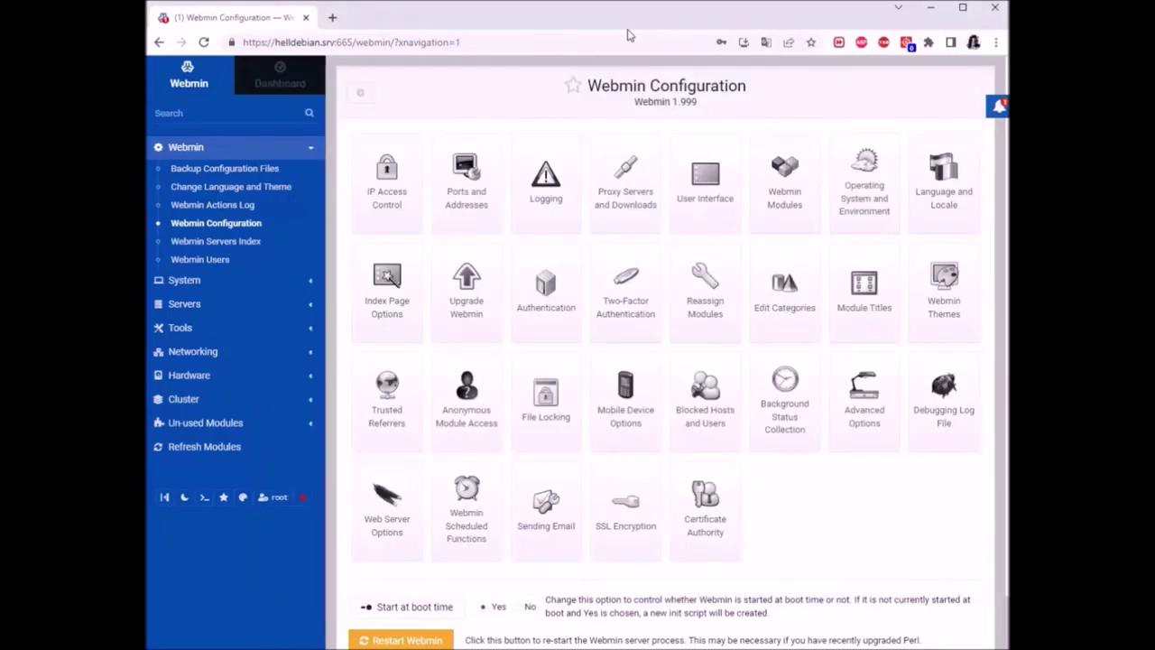
# In IP Access Control, copy 192.168.43.241 and delete it from the address list
pyautogui.click(365, 175)
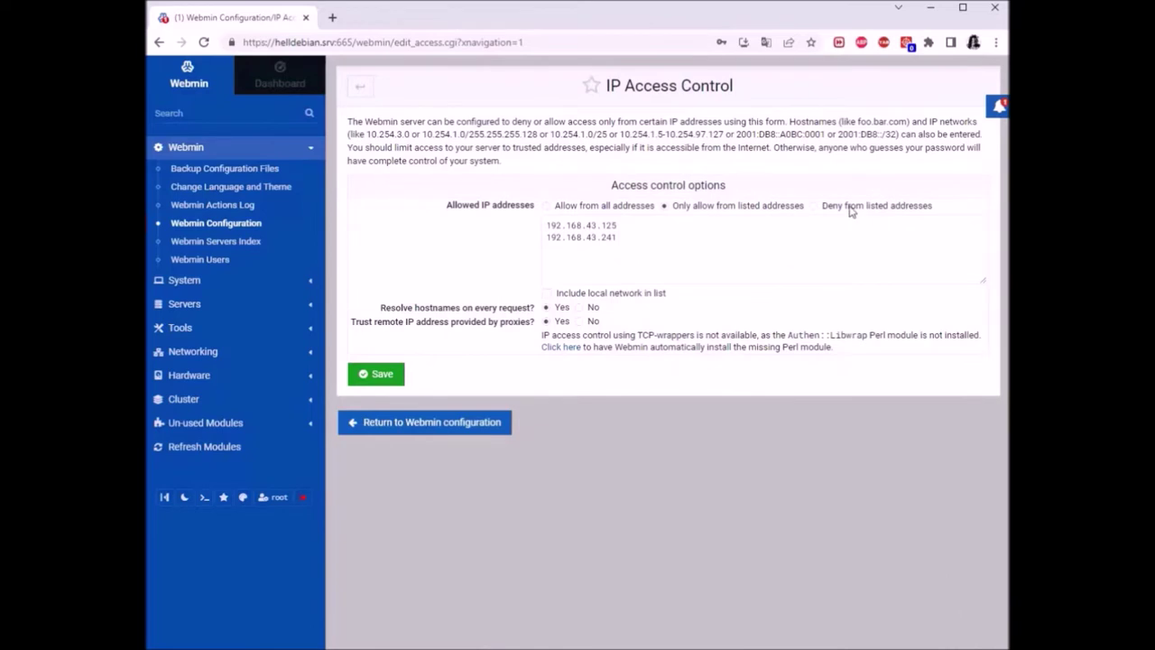
pyautogui.tripleClick(610, 238)
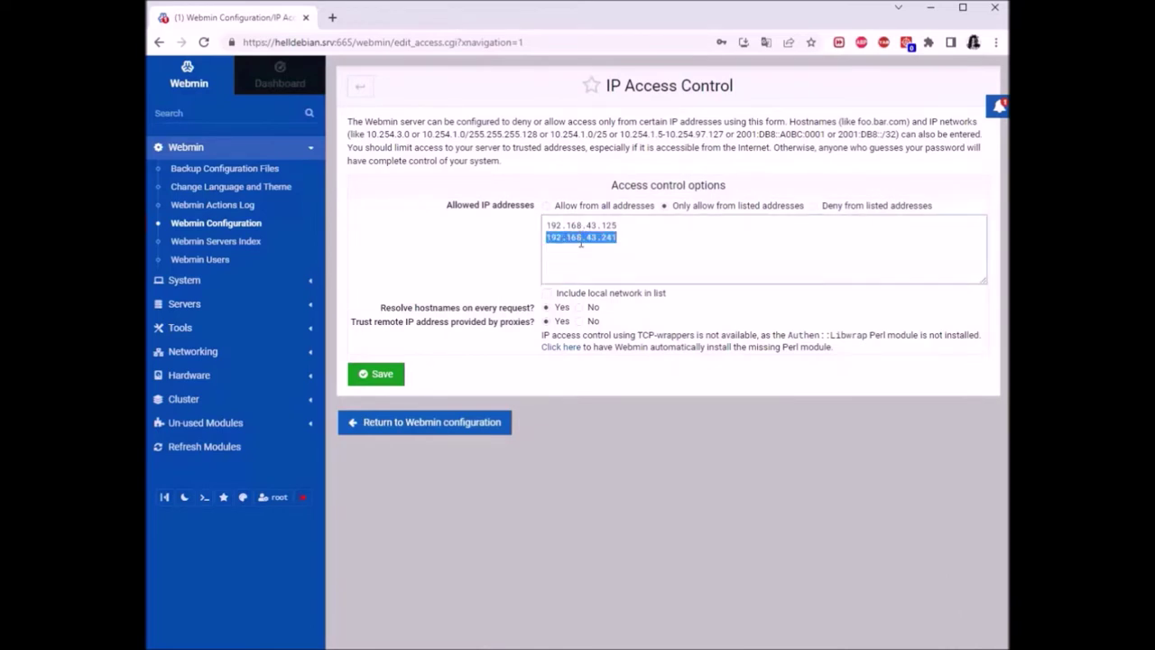
pyautogui.rightClick(581, 242)
pyautogui.click(607, 294)
pyautogui.click(662, 262)
pyautogui.doubleClick(622, 241)
pyautogui.press('BackSpace')
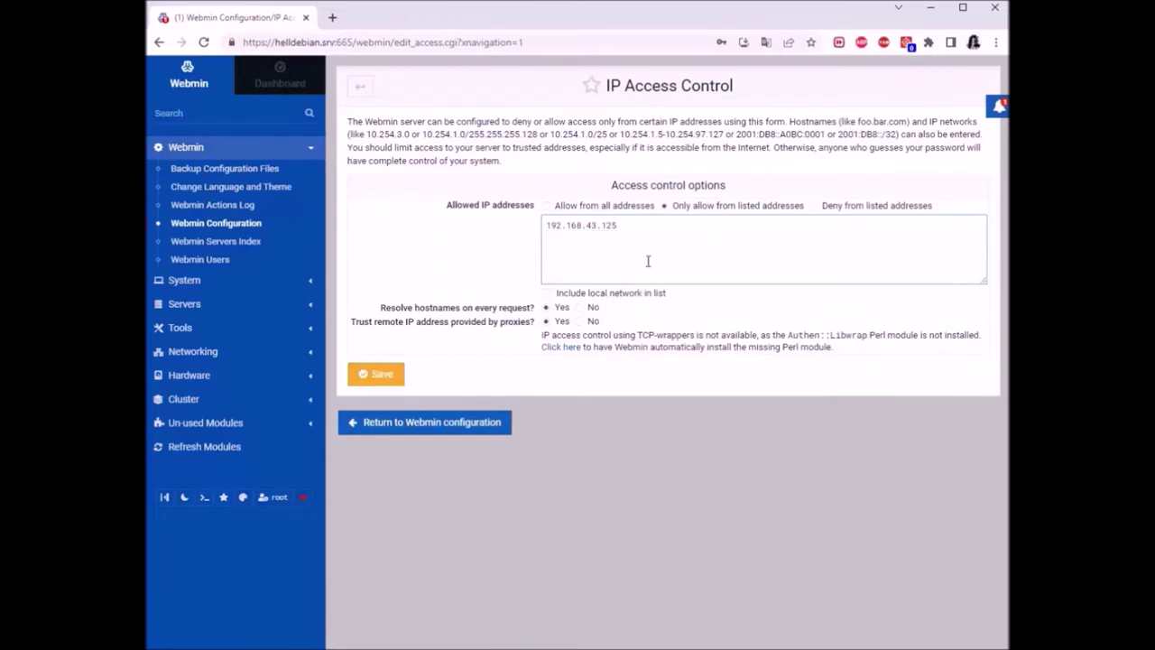
# Set access to deny from the listed address 192.168.43.125 and save
pyautogui.click(865, 208)
pyautogui.click(378, 375)
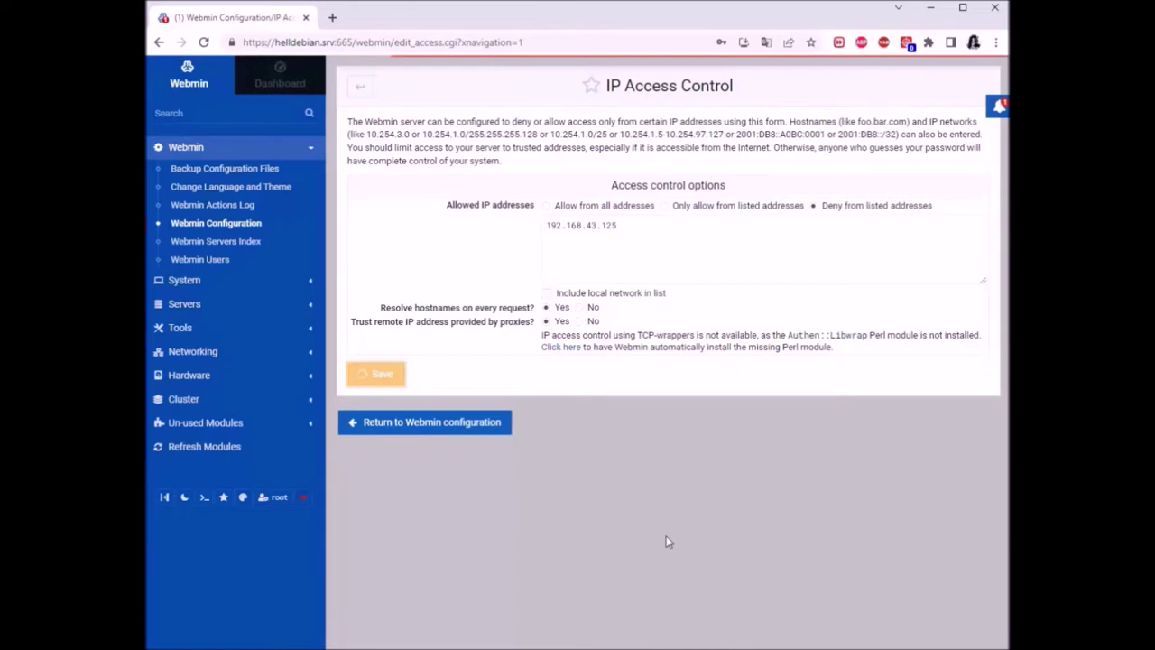
pyautogui.click(577, 648)
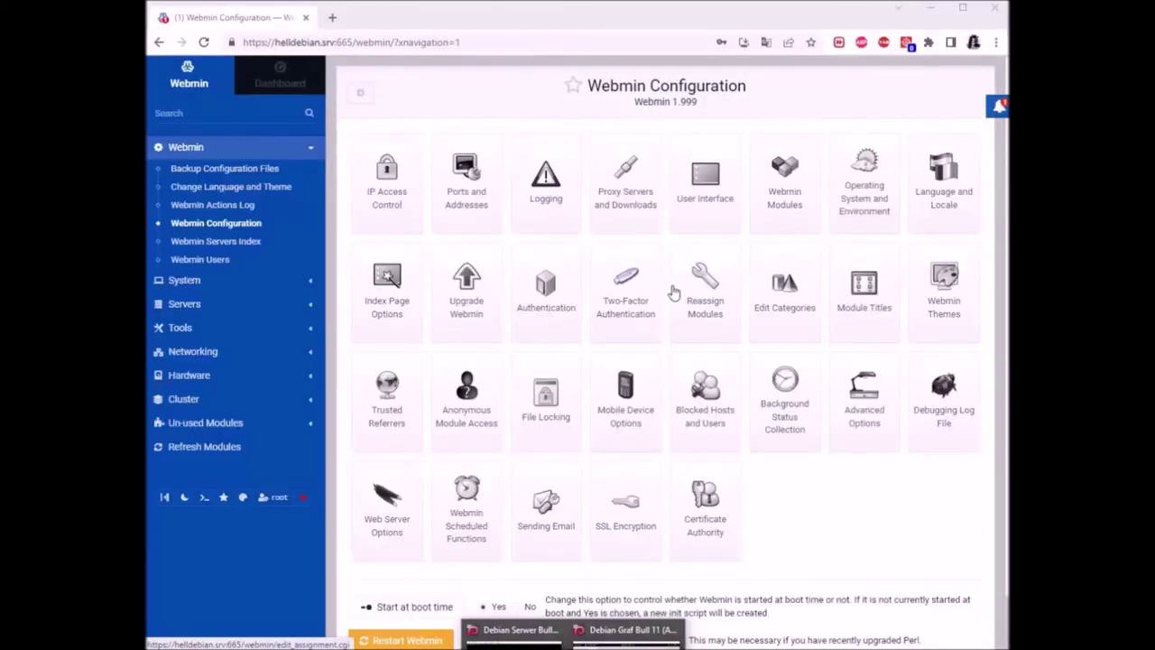
pyautogui.scroll(-1, 821, 248)
pyautogui.scroll(1, 767, 302)
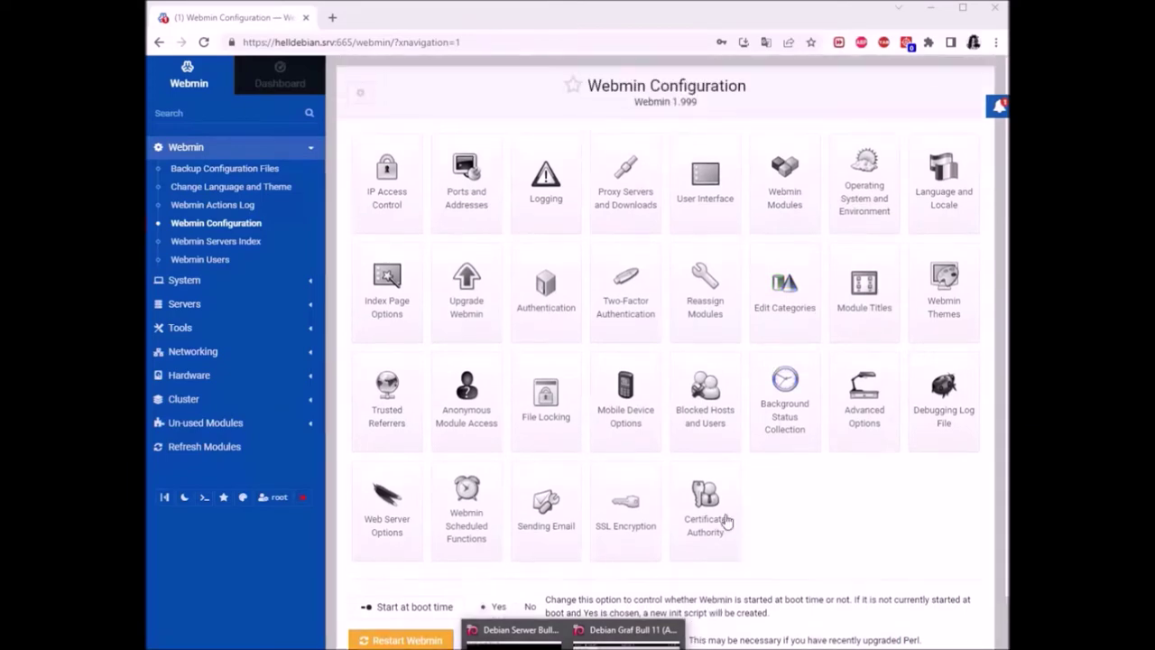
# Log in to Webmin as root from the guest's Firefox, getting 403 access denied for 192.168.43.125
pyautogui.click(627, 630)
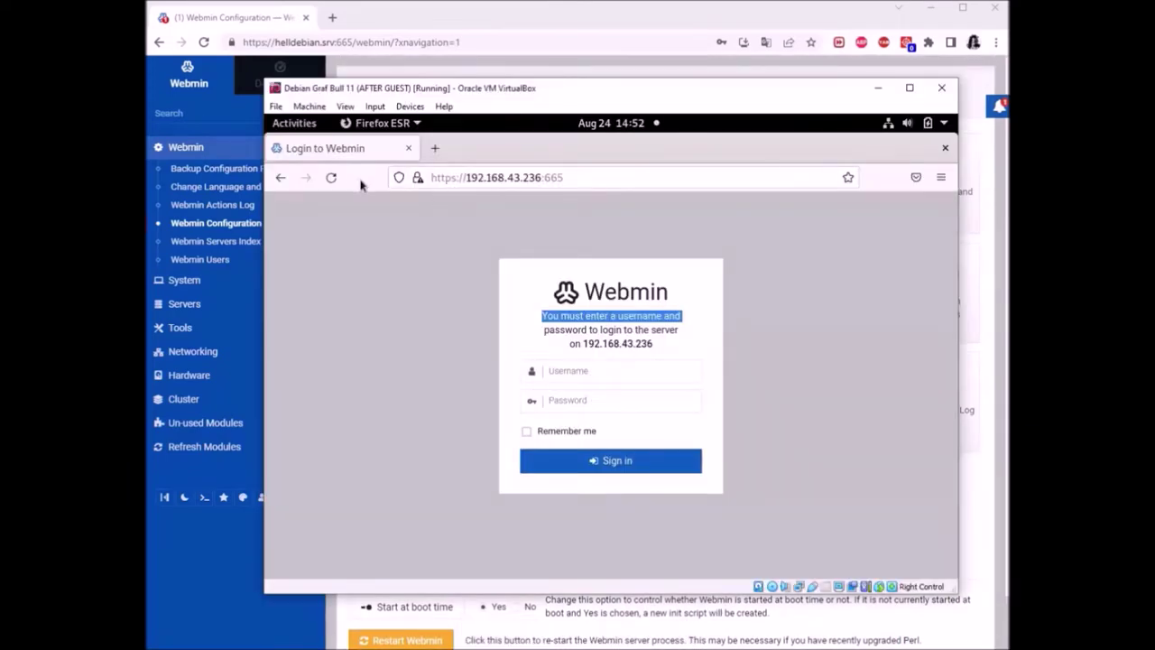
pyautogui.click(331, 177)
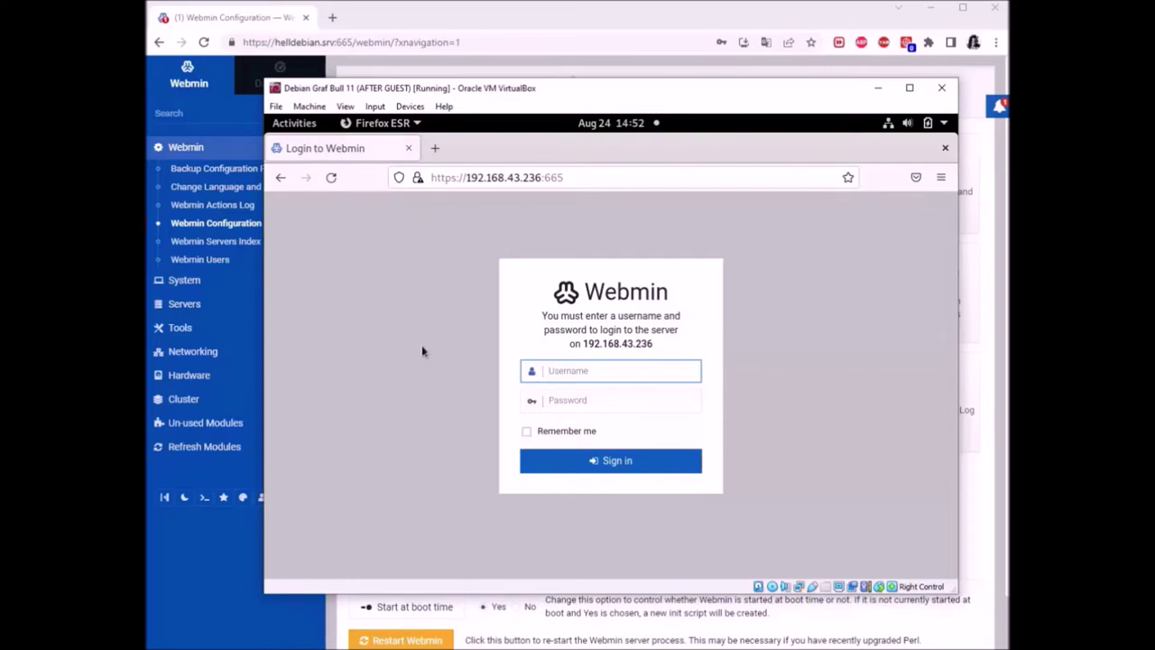
pyautogui.write('root')
pyautogui.press('Tab')
pyautogui.write('***')
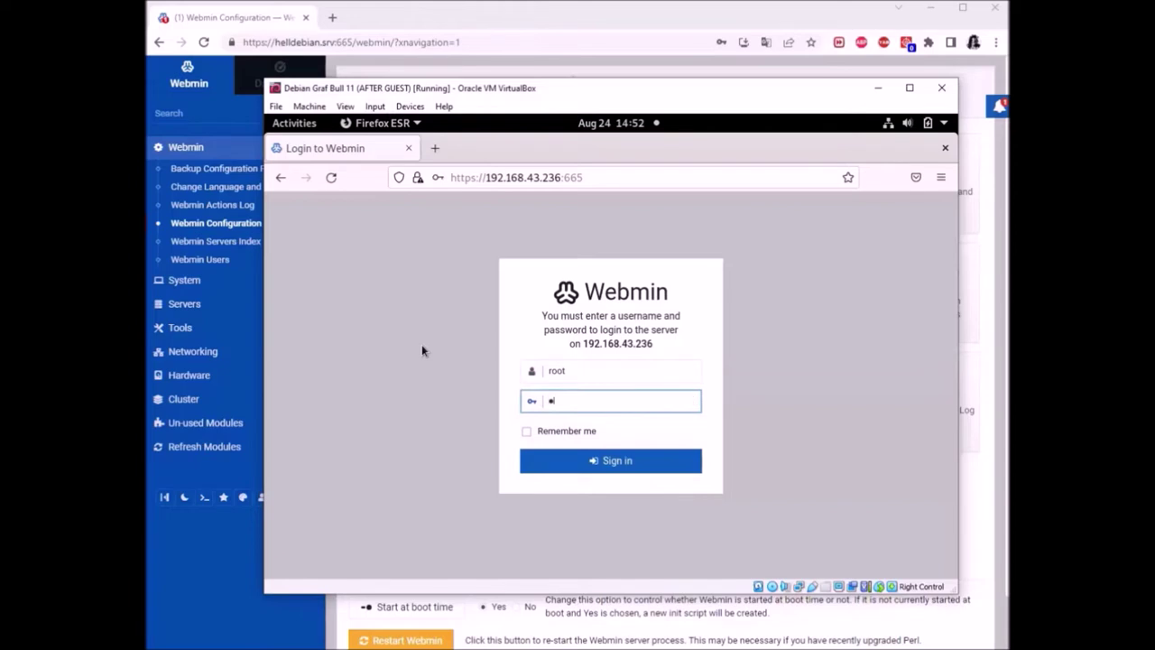
pyautogui.write('*********')
pyautogui.press('Return')
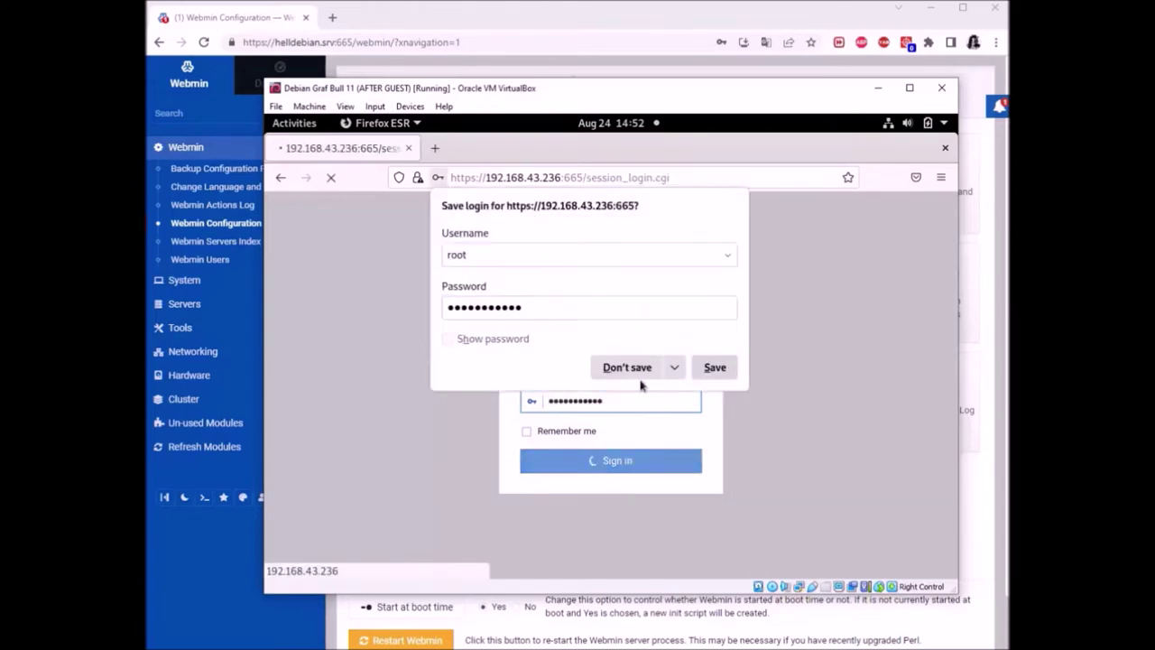
pyautogui.click(641, 377)
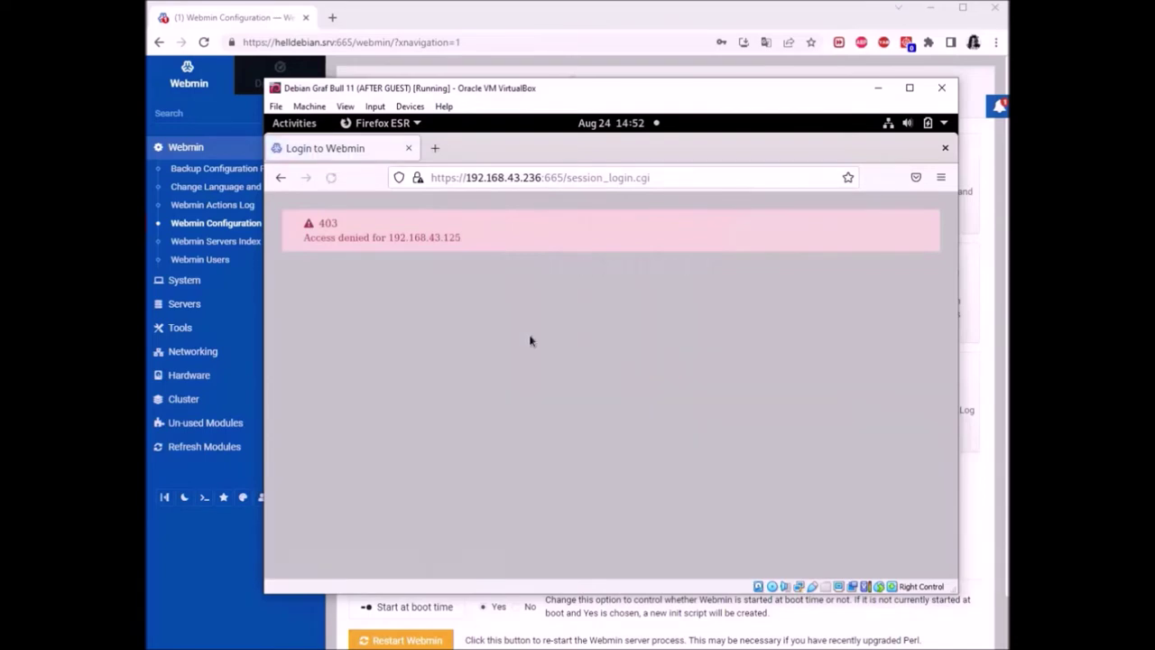
pyautogui.moveTo(478, 238); pyautogui.dragTo(280, 218)
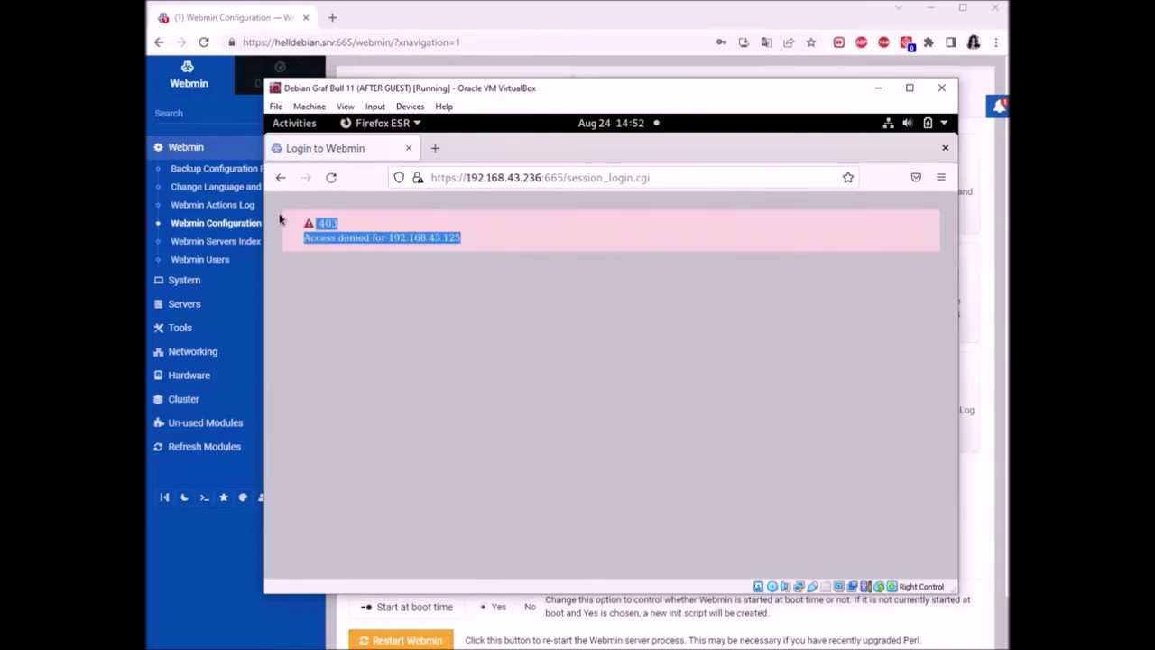
pyautogui.click(544, 299)
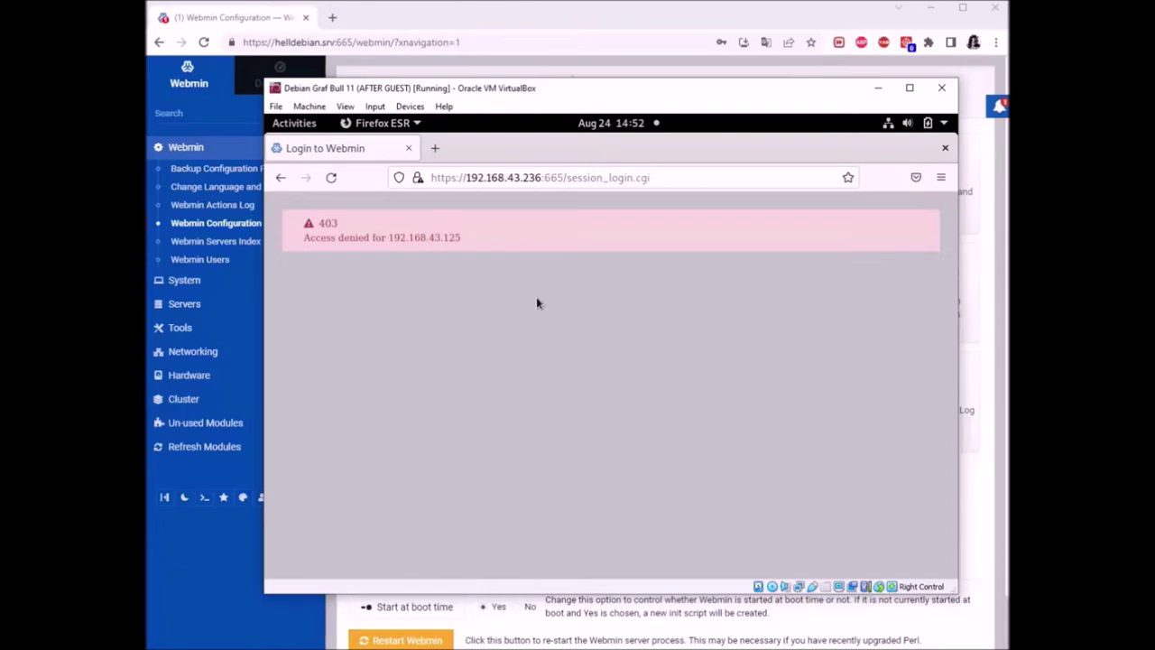
pyautogui.click(668, 20)
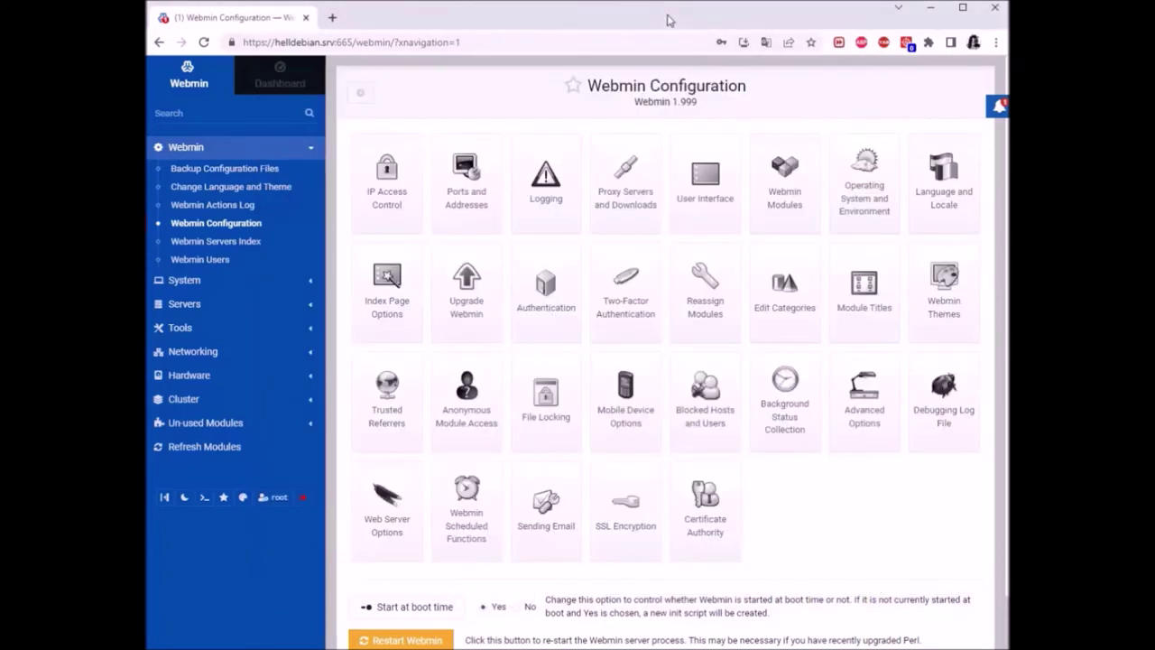
# Try saving 'Only allow from listed addresses' with just 192.168.43.125, which Webmin rejects for 192.168.43.241
pyautogui.click(383, 200)
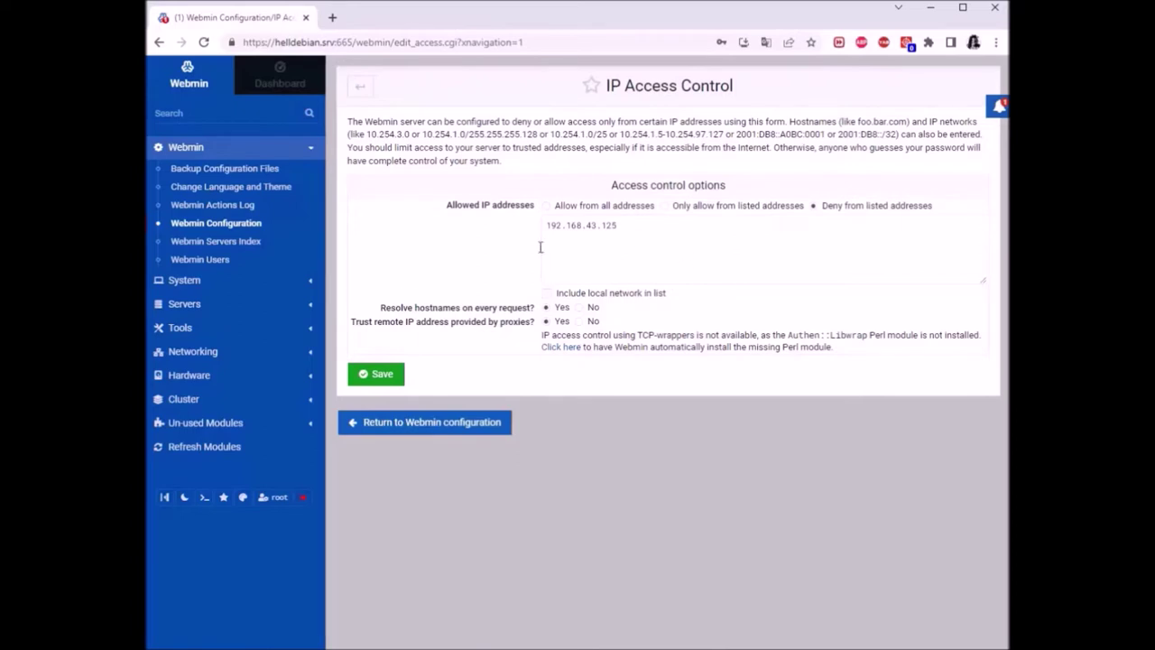
pyautogui.click(665, 205)
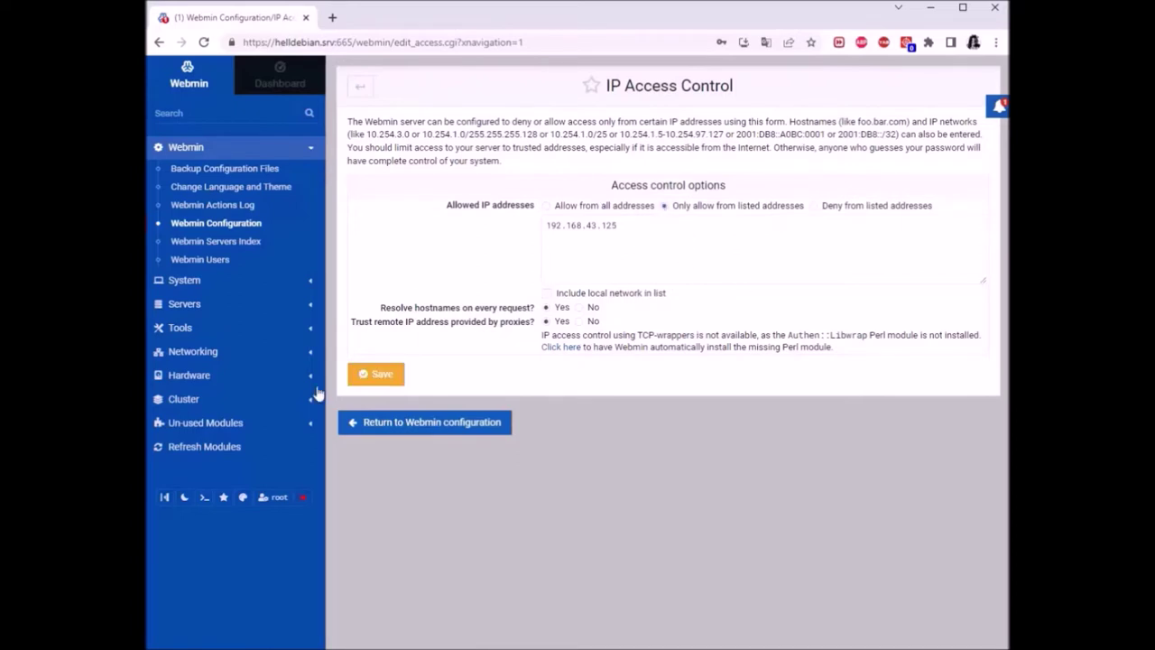
pyautogui.click(393, 376)
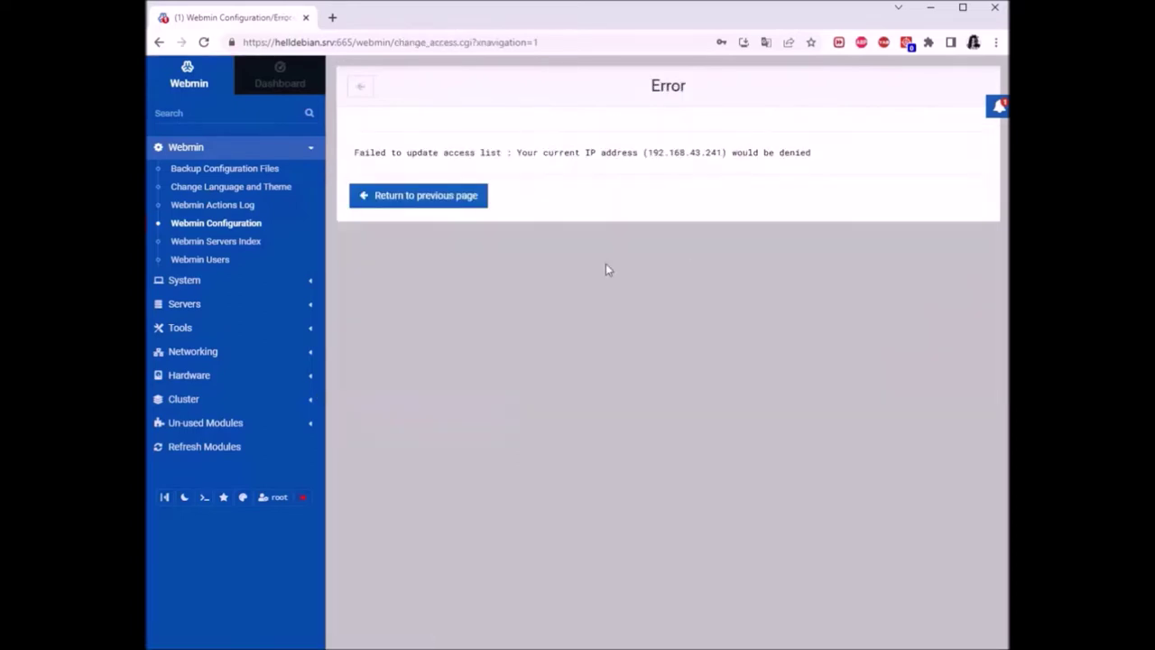
pyautogui.moveTo(553, 153); pyautogui.dragTo(758, 169)
pyautogui.click(807, 178)
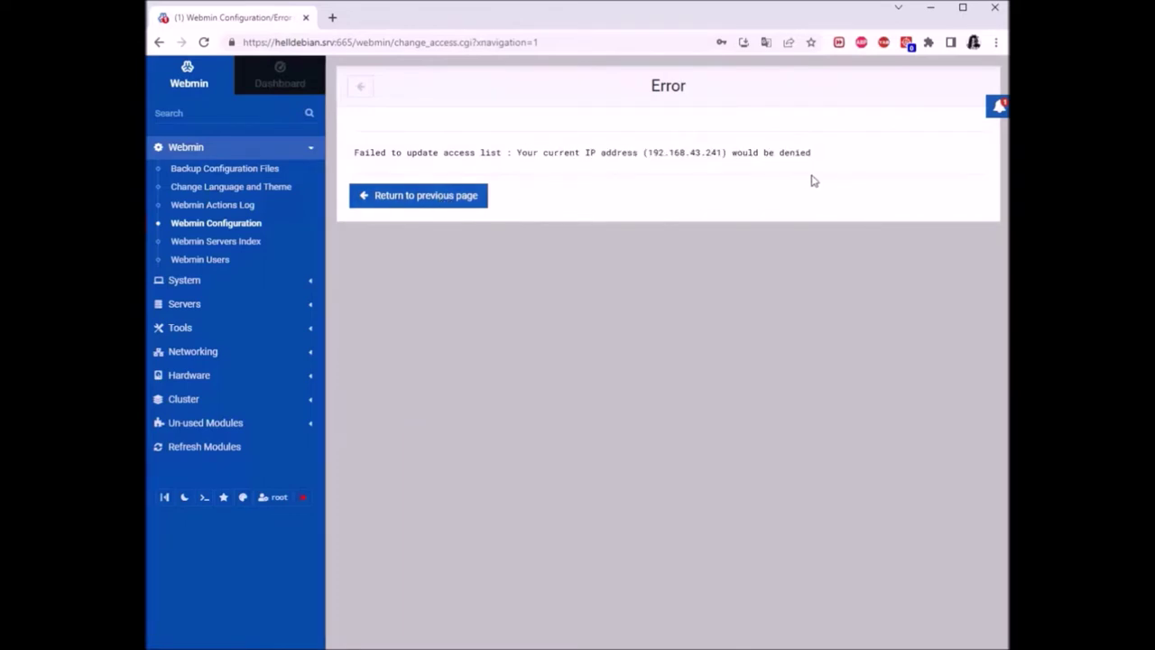
# Paste 192.168.43.241 beside 192.168.43.125 in the only-allowed list and save
pyautogui.click(361, 89)
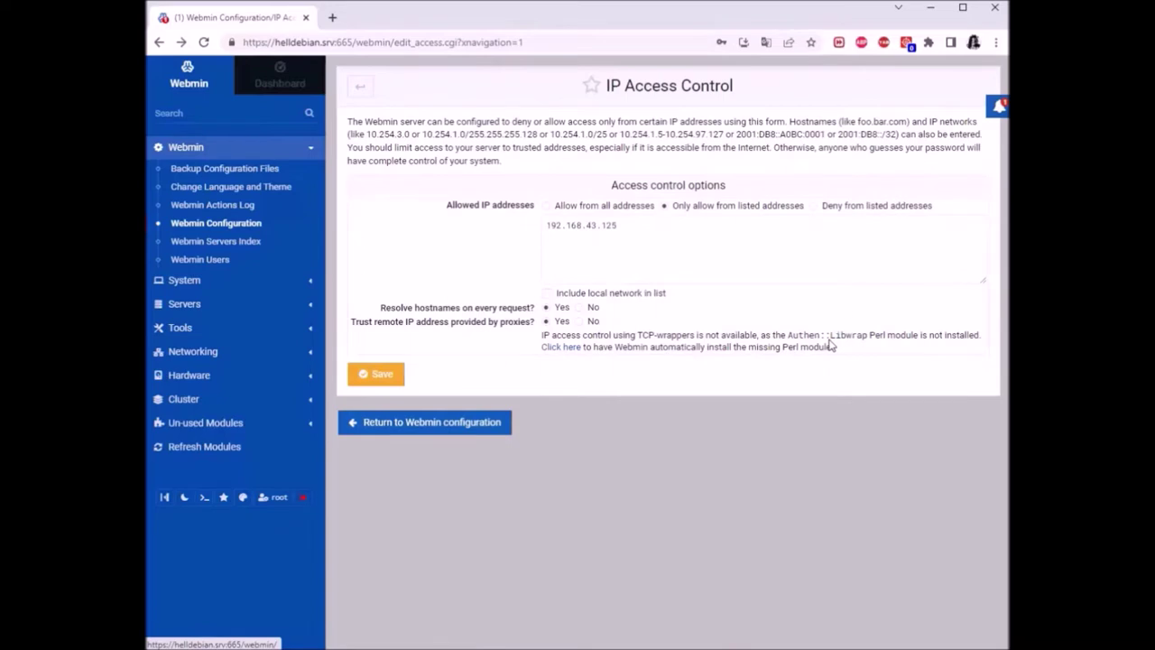
pyautogui.click(696, 237)
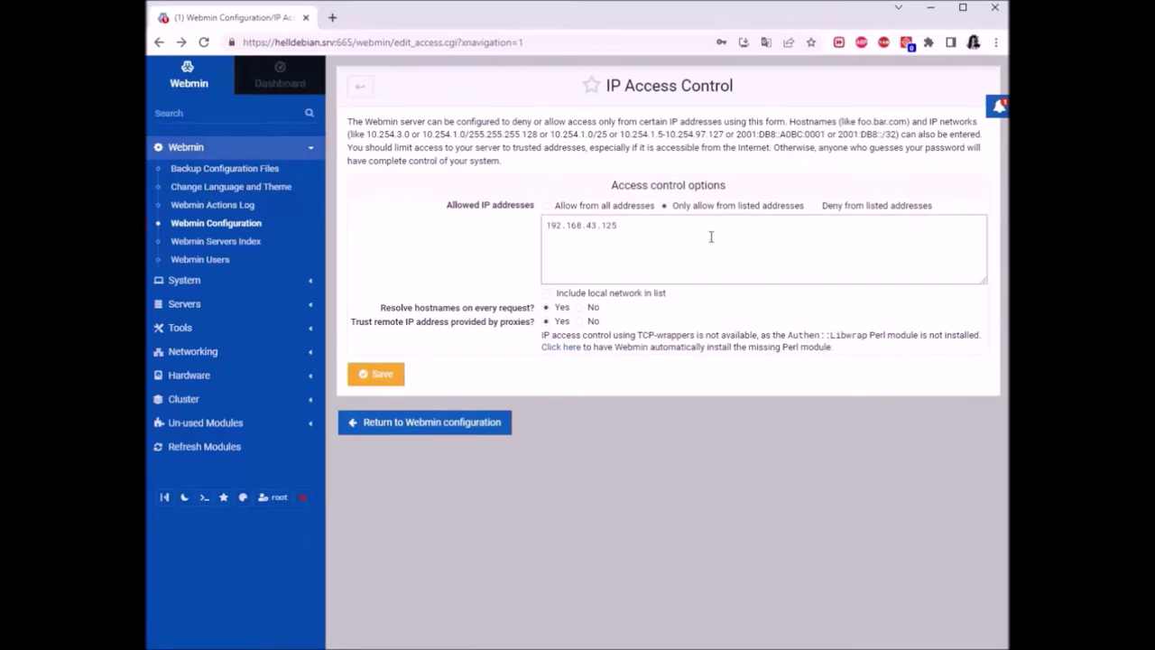
pyautogui.rightClick(725, 240)
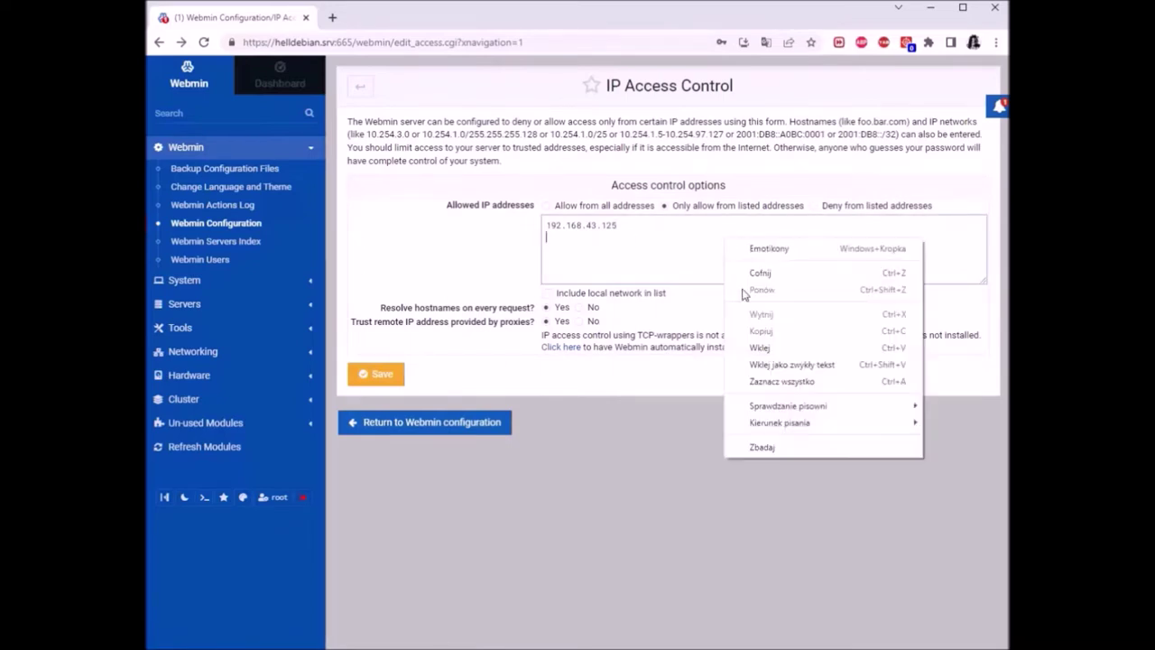
pyautogui.click(768, 347)
pyautogui.click(375, 373)
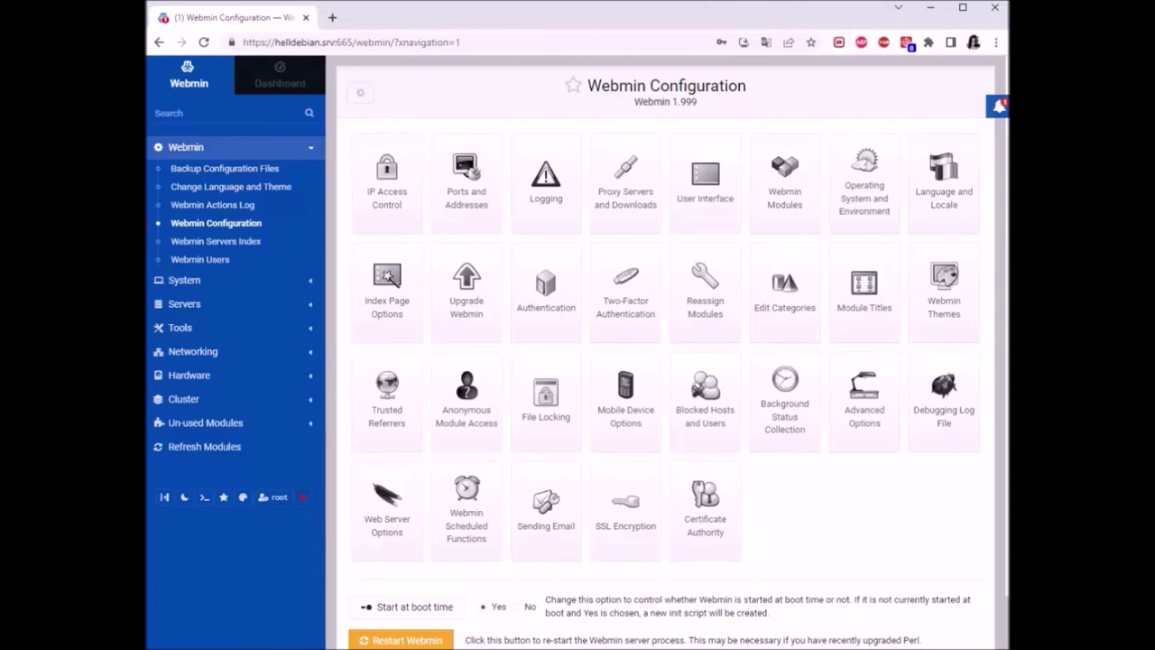
pyautogui.click(626, 631)
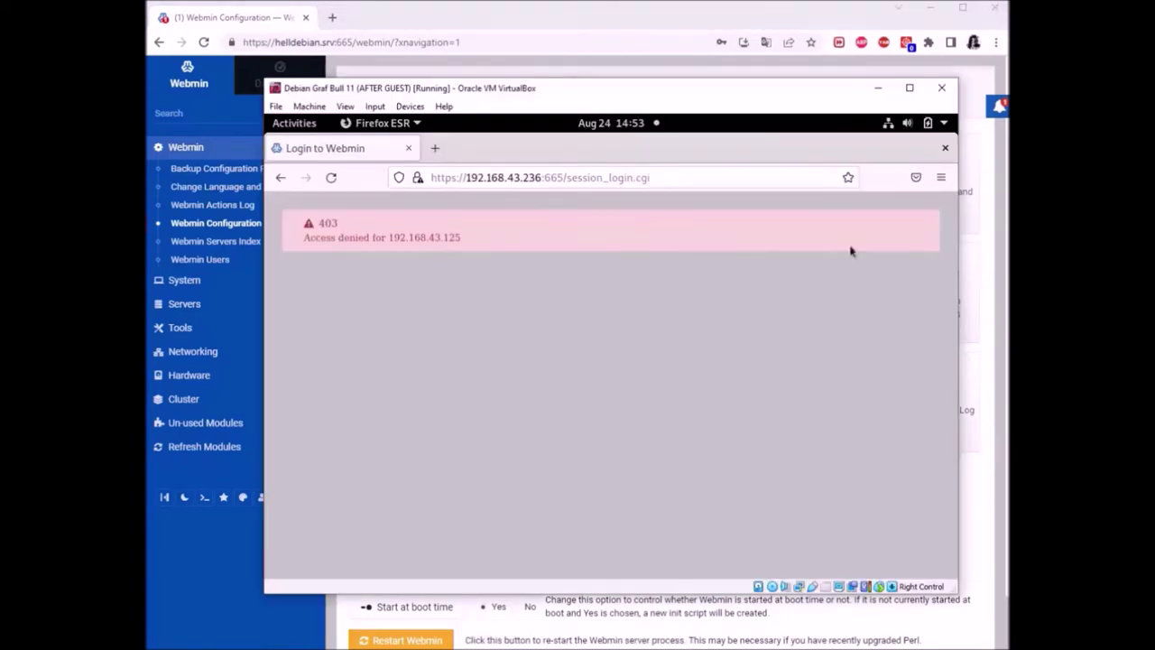
pyautogui.click(687, 169)
pyautogui.click(686, 177)
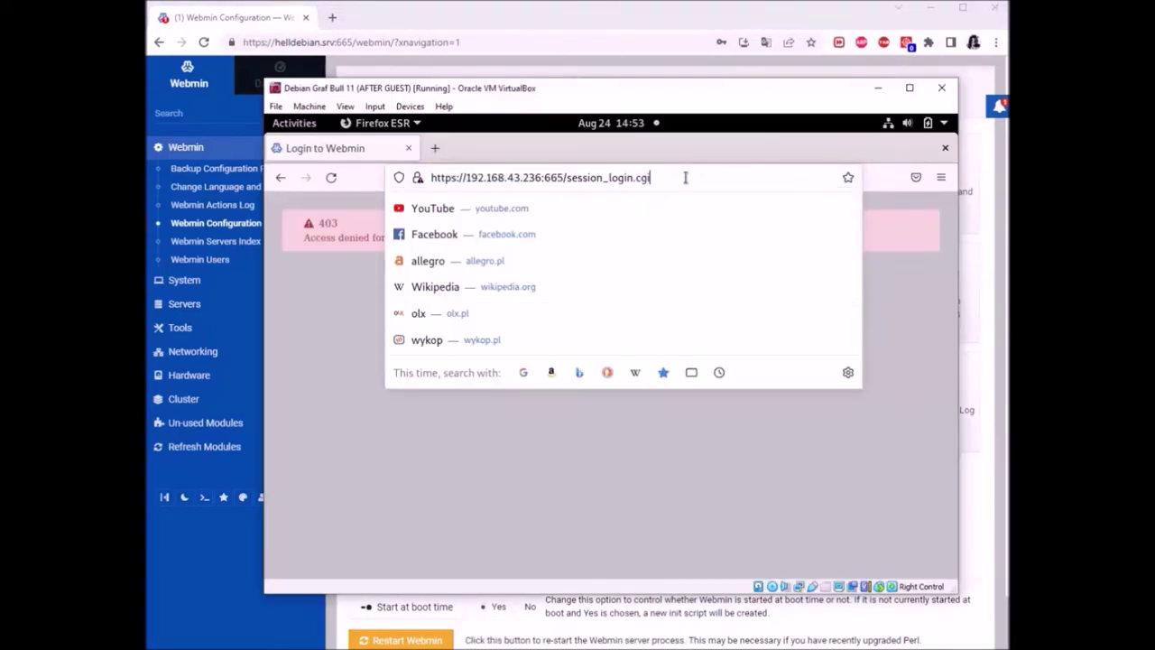
pyautogui.press('BackSpace')
pyautogui.press('BackSpace')
pyautogui.press('BackSpace')
pyautogui.press('BackSpace')
pyautogui.press('BackSpace')
pyautogui.press('BackSpace')
pyautogui.press('BackSpace')
pyautogui.press('BackSpace')
pyautogui.press('BackSpace')
pyautogui.press('BackSpace')
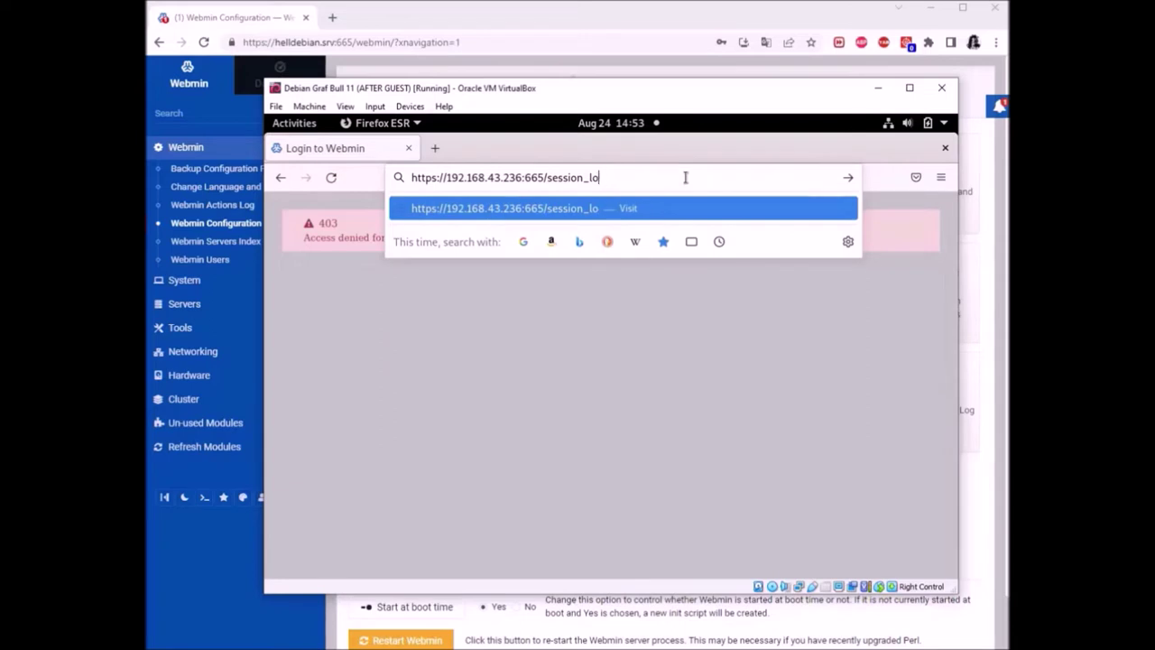
pyautogui.press('BackSpace')
pyautogui.press('BackSpace')
pyautogui.press('BackSpace')
pyautogui.press('BackSpace')
pyautogui.press('BackSpace')
pyautogui.press('BackSpace')
pyautogui.press('BackSpace')
pyautogui.press('BackSpace')
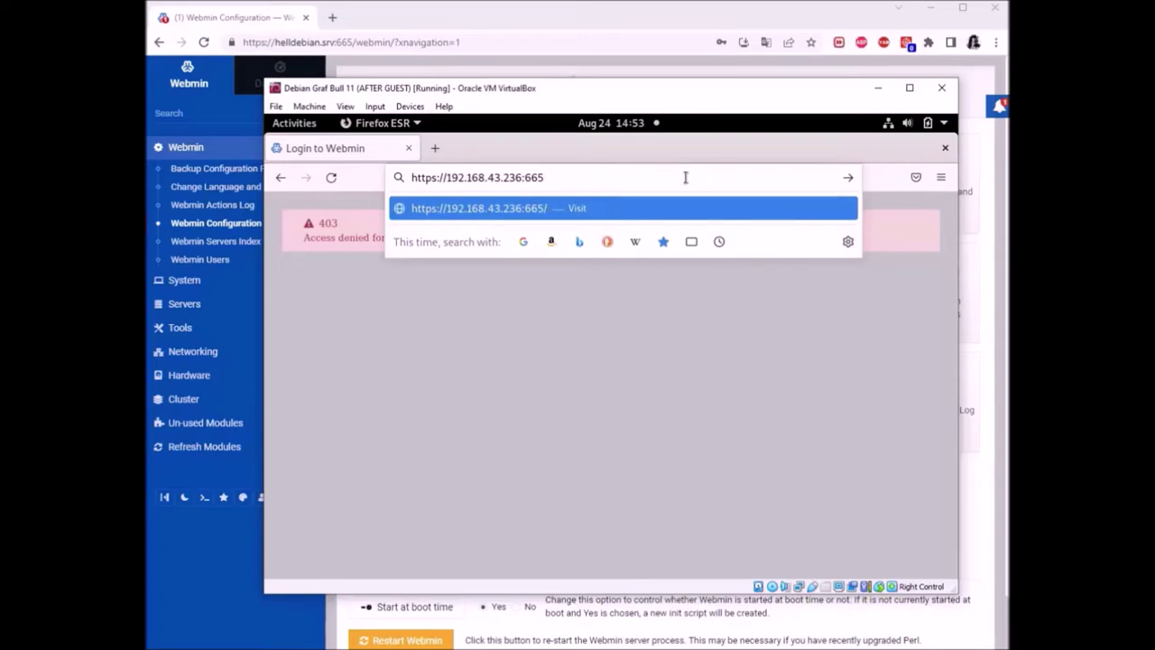
pyautogui.press('Return')
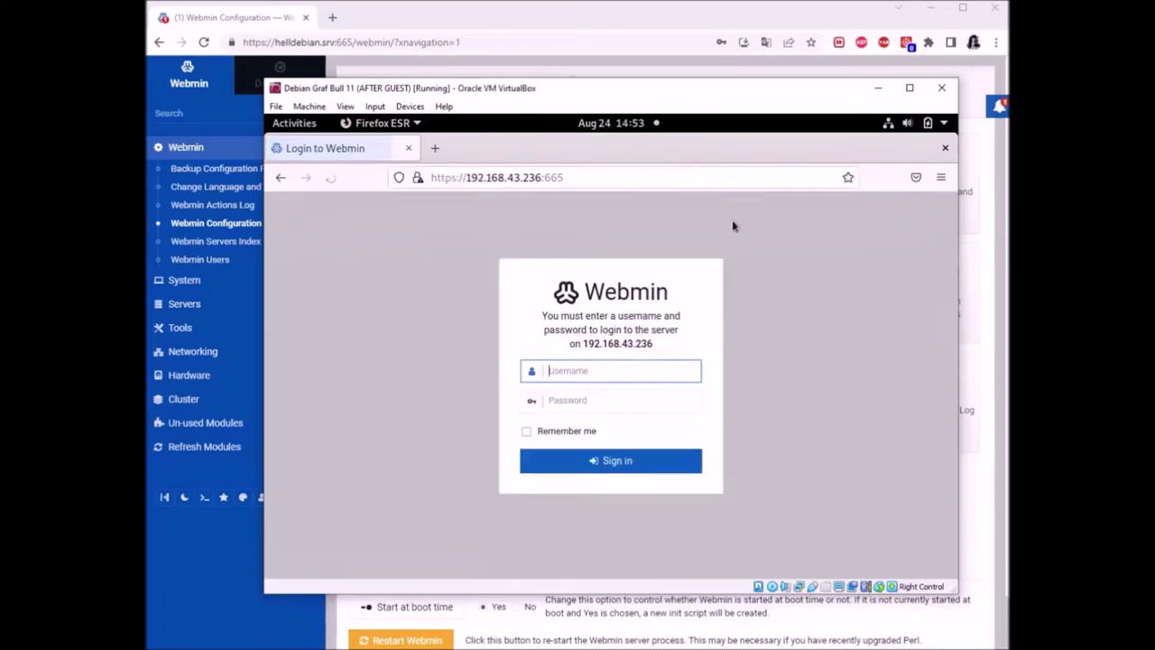
# Log in to Webmin as root, declining to save the login, then close Firefox
pyautogui.write('root')
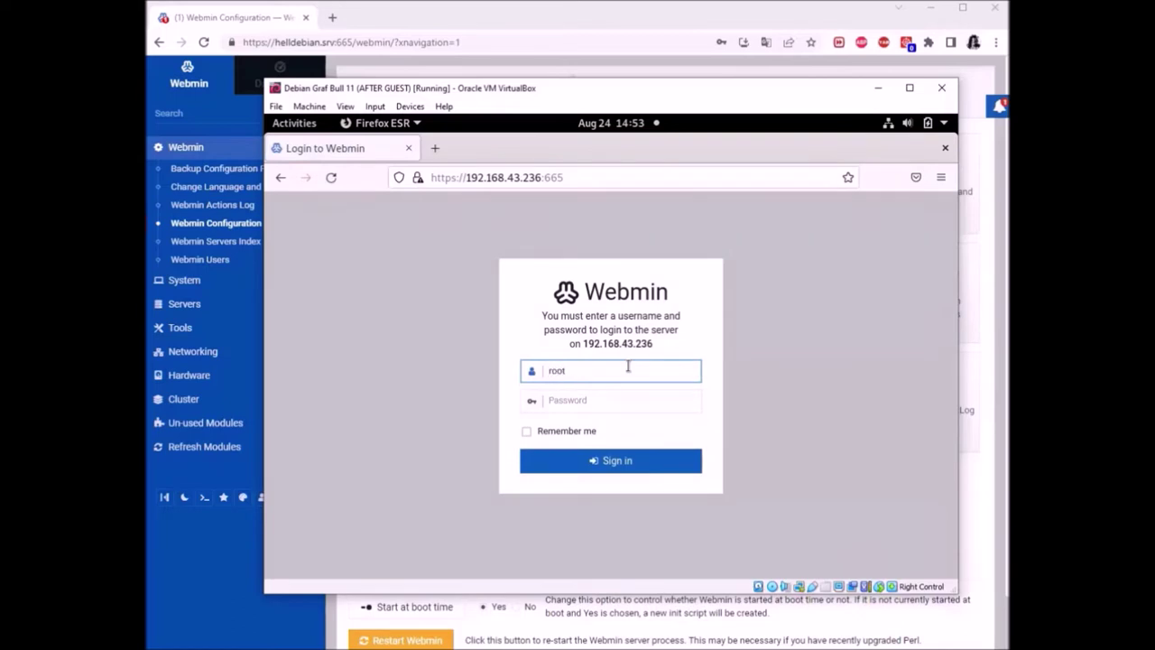
pyautogui.press('Tab')
pyautogui.write('•••')
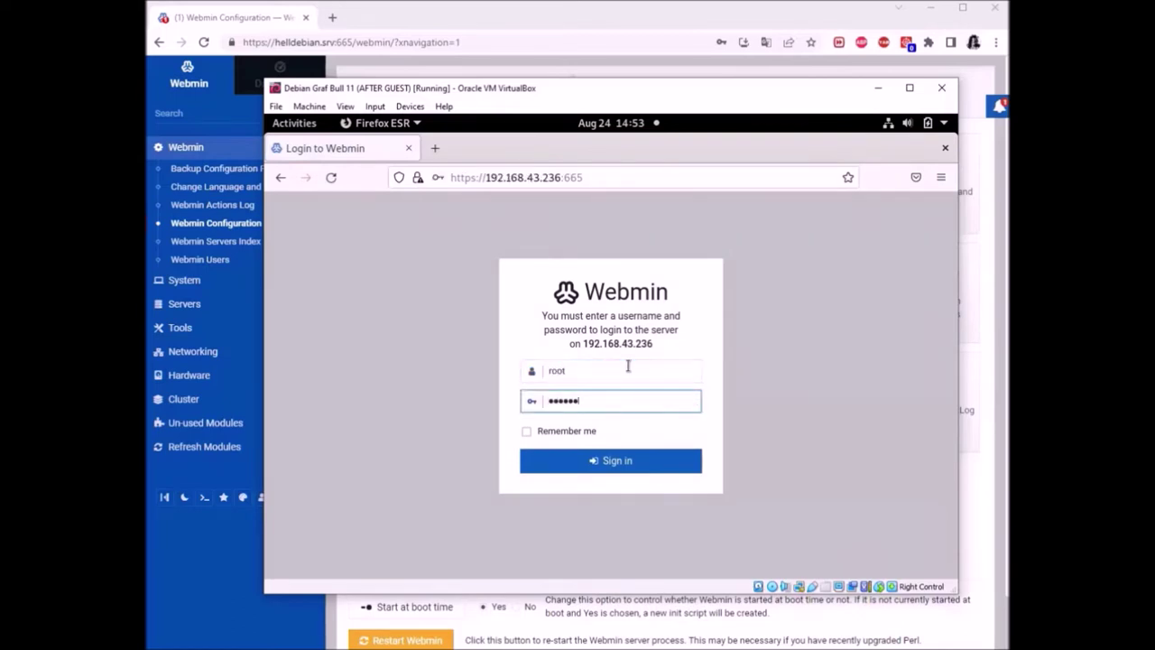
pyautogui.press('Return')
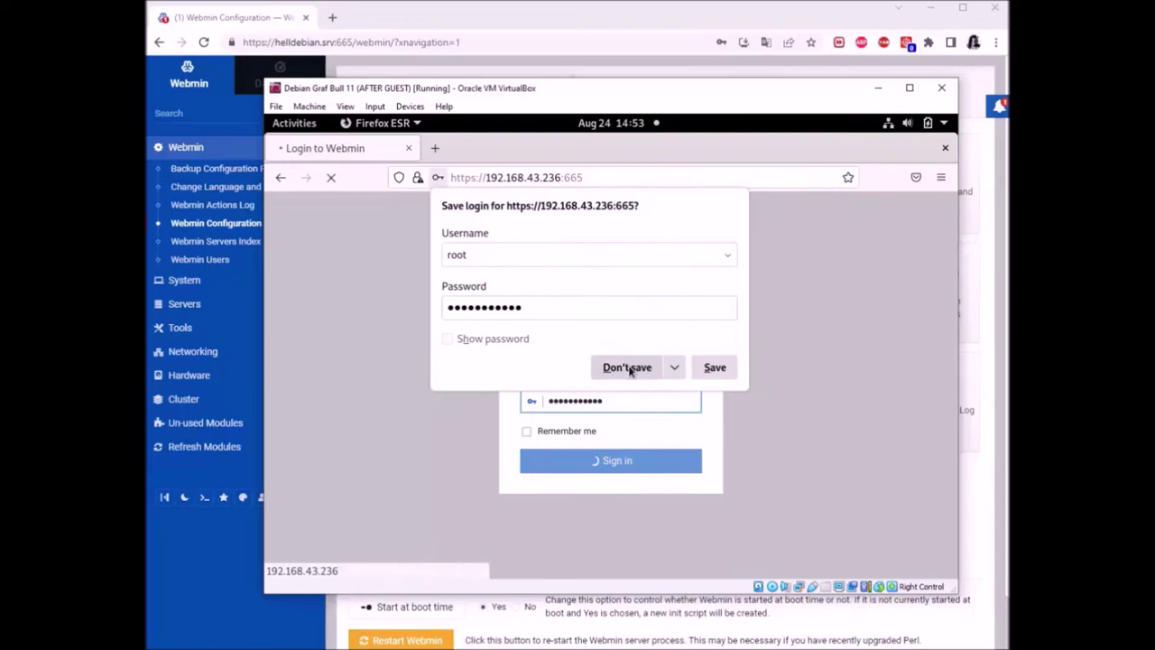
pyautogui.click(642, 367)
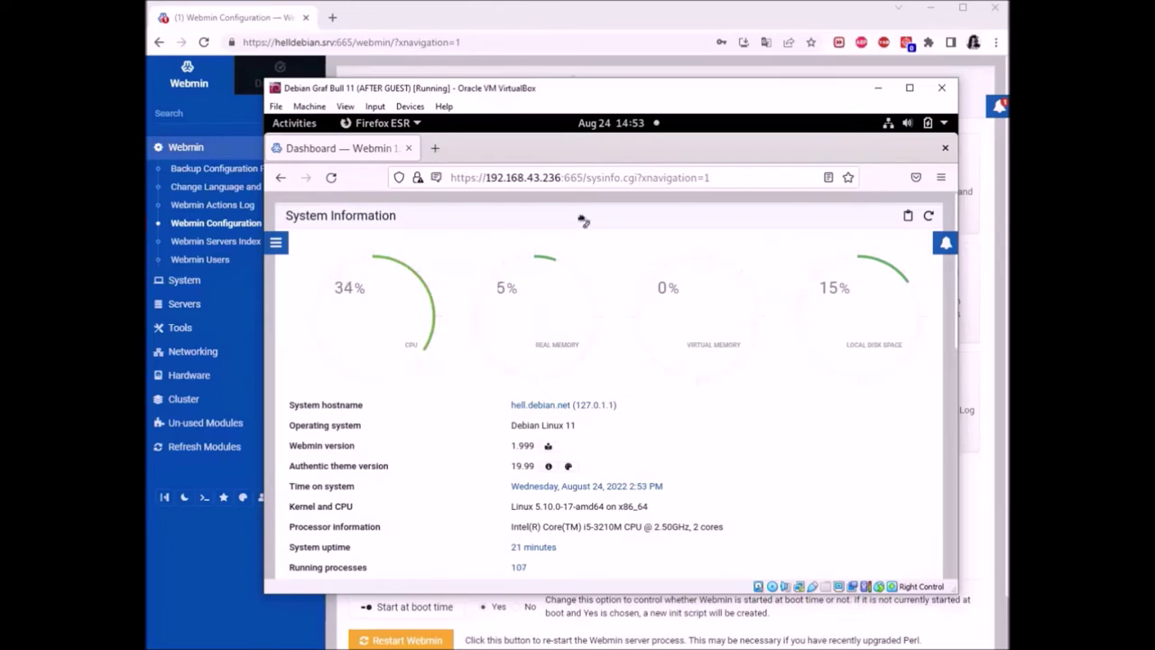
pyautogui.moveTo(621, 94); pyautogui.dragTo(608, 80)
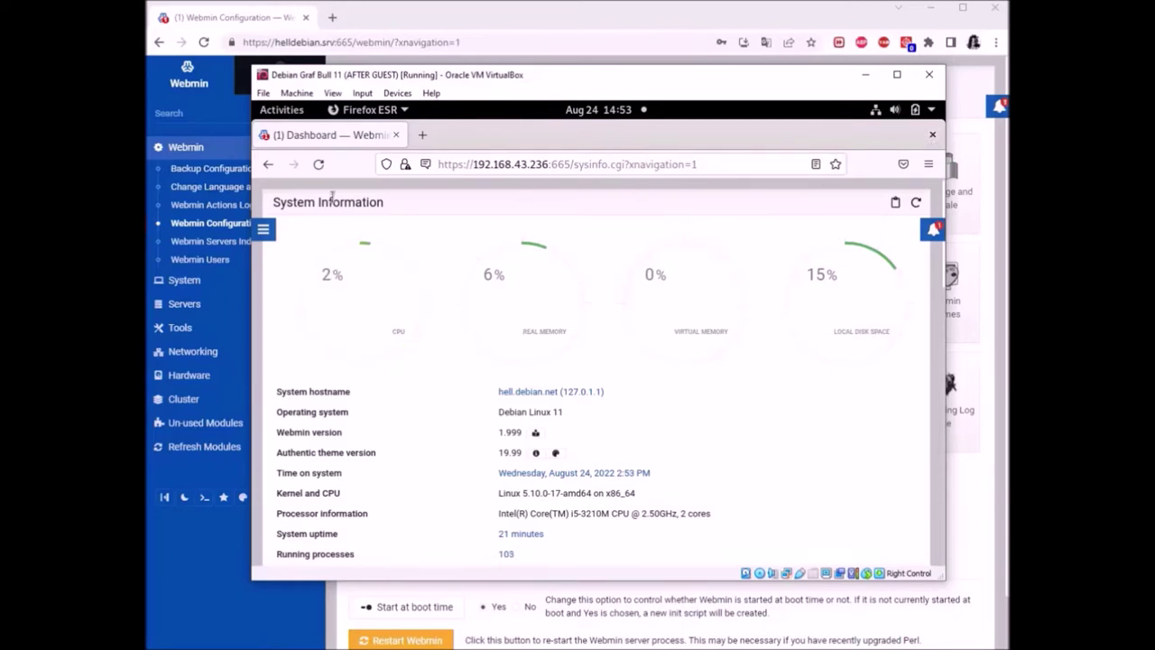
pyautogui.click(932, 135)
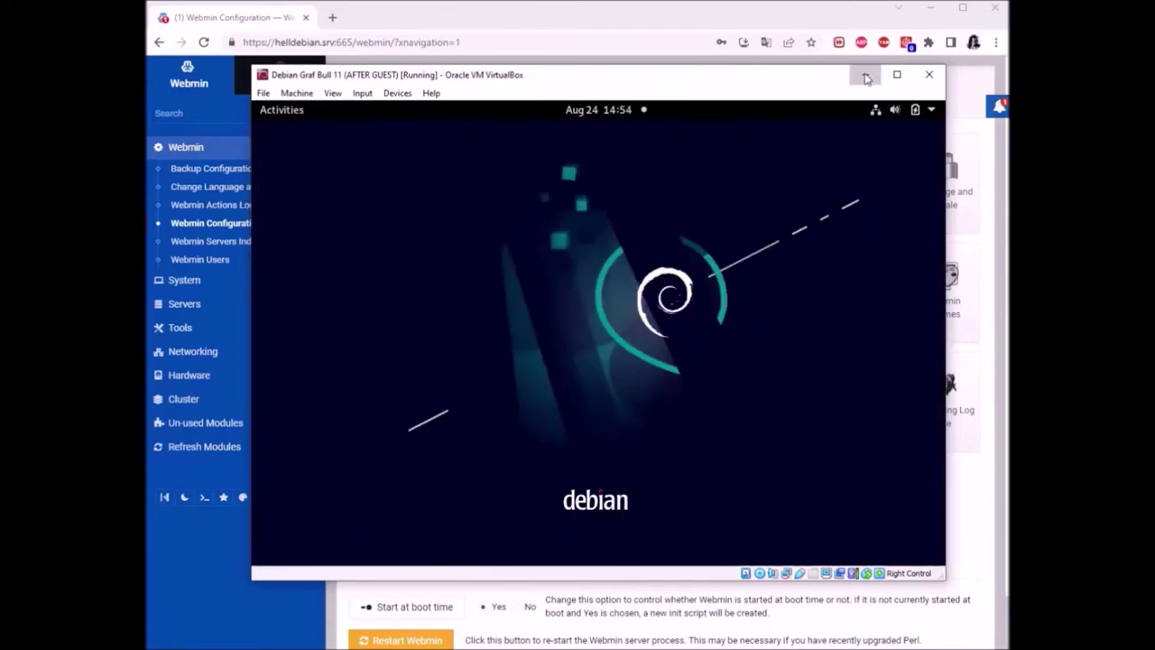
# Append the network 192.168.43.0/255 as a new line in the allowed addresses and save
pyautogui.click(864, 75)
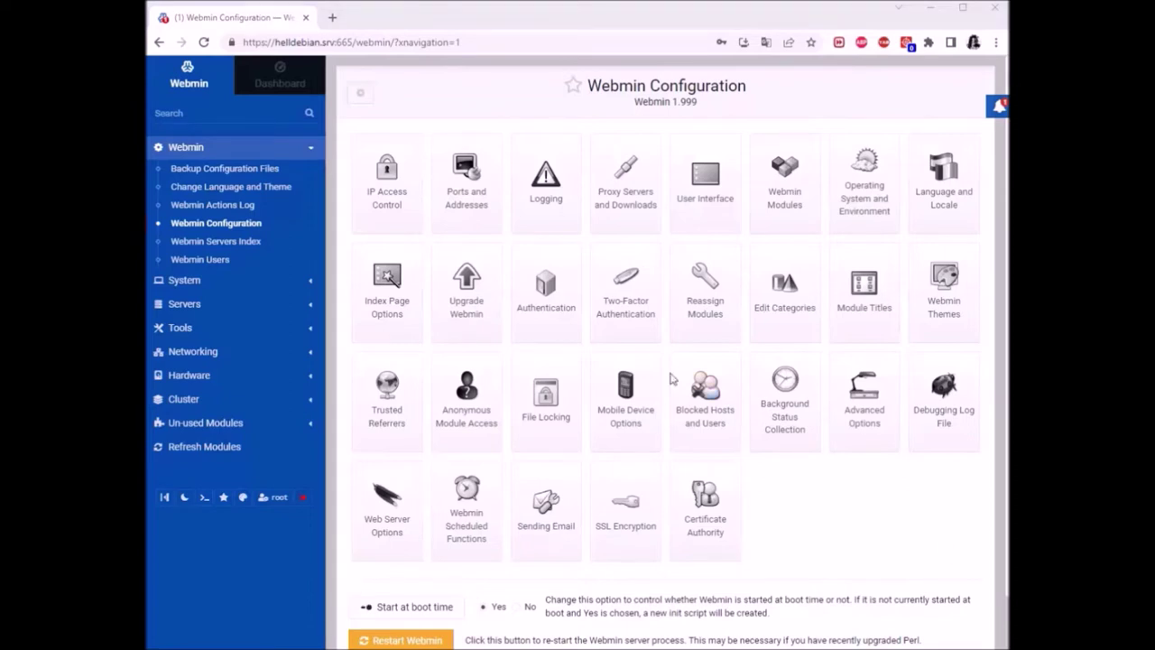
pyautogui.click(390, 185)
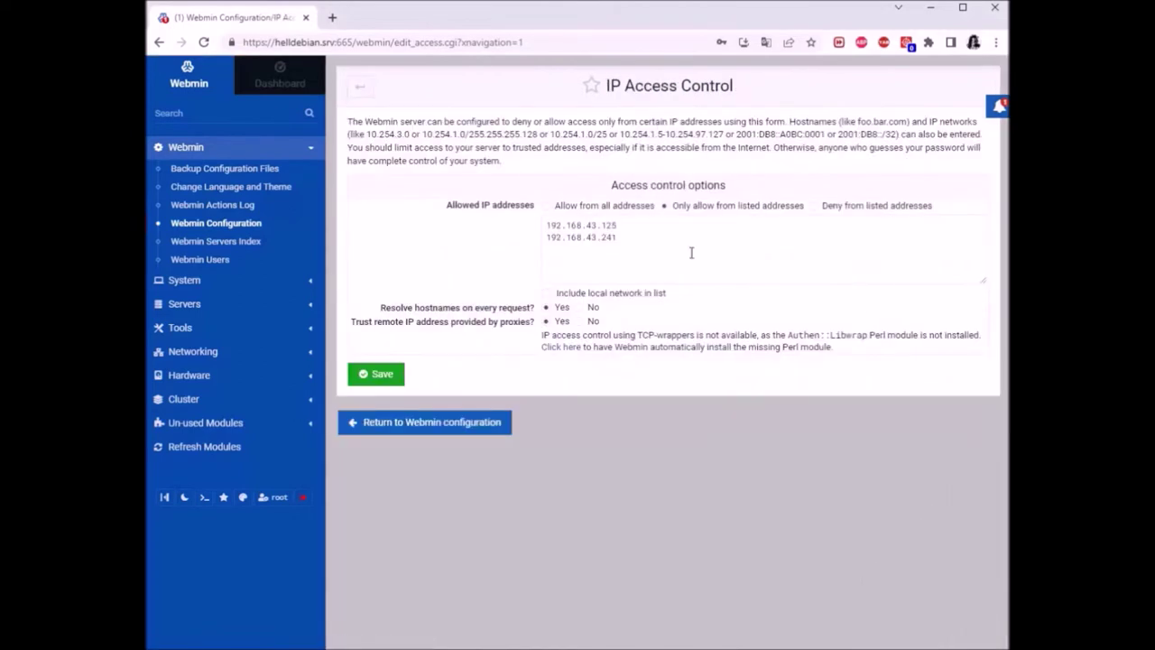
pyautogui.moveTo(618, 240); pyautogui.dragTo(542, 227)
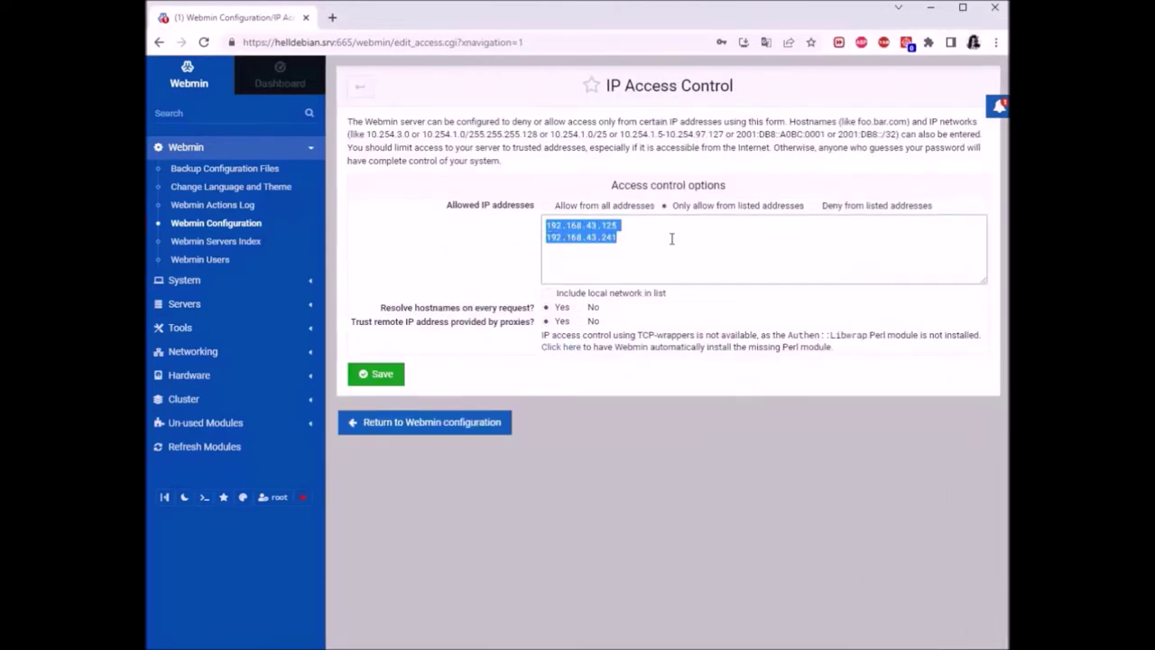
pyautogui.click(671, 239)
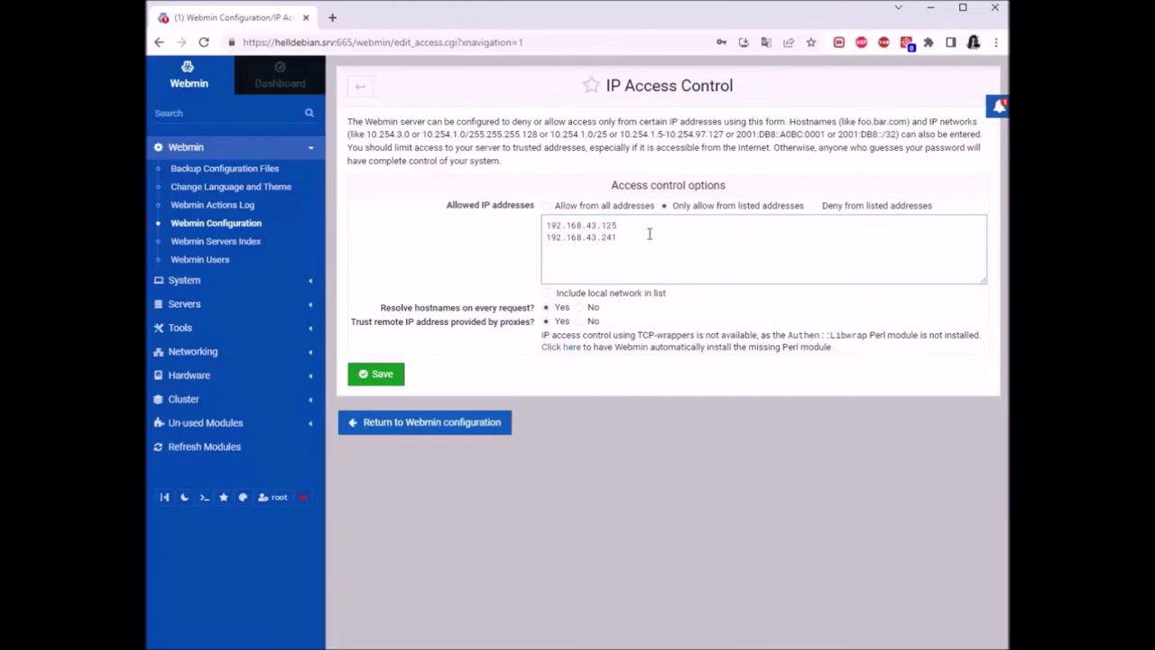
pyautogui.press('Return')
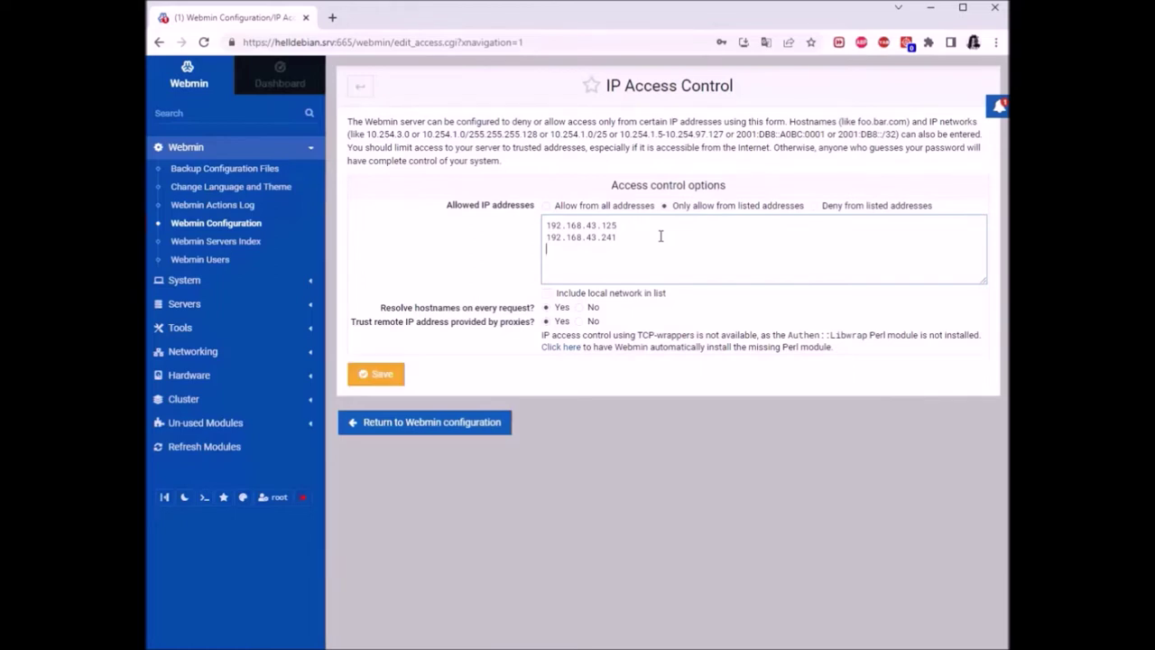
pyautogui.write('192.16')
pyautogui.write('8.43.0/255.255.255.0')
pyautogui.click(370, 374)
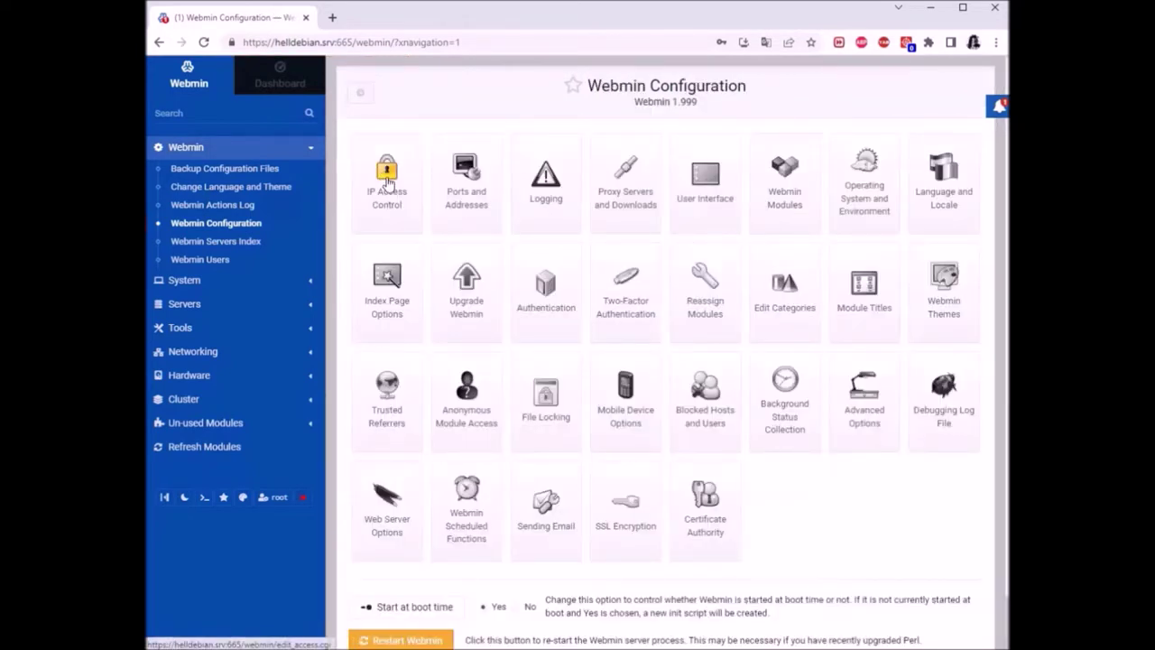
# Delete the 192.168.43.0/255.255.255.0 line from the allowed addresses and save
pyautogui.click(386, 182)
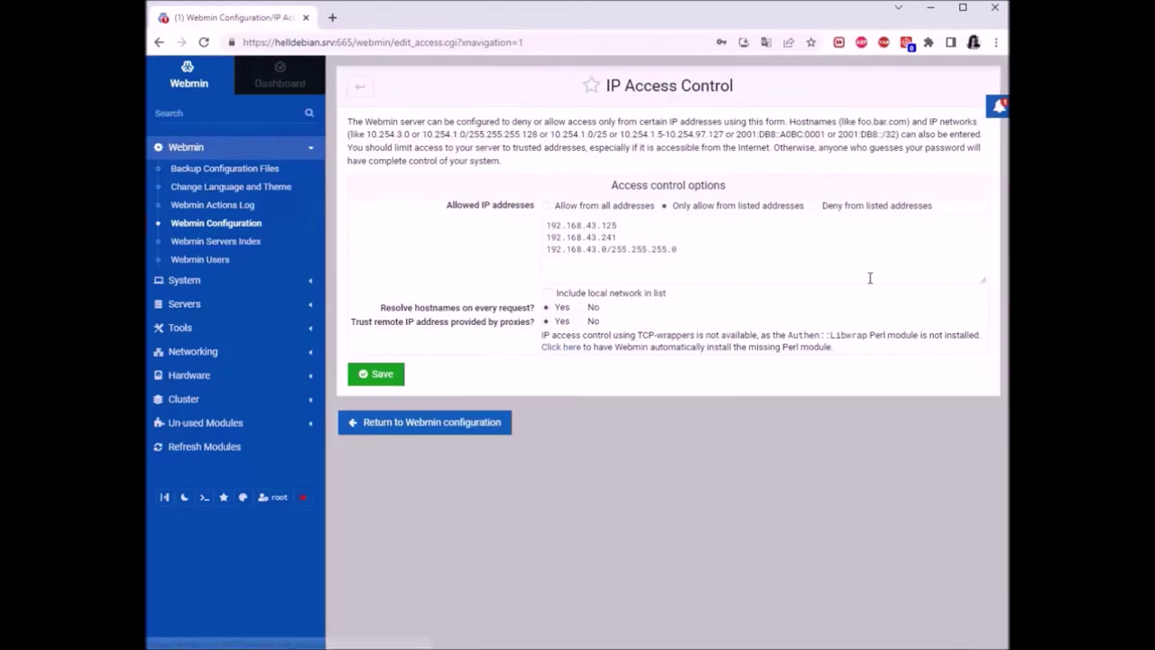
pyautogui.tripleClick(673, 250)
pyautogui.click(733, 256)
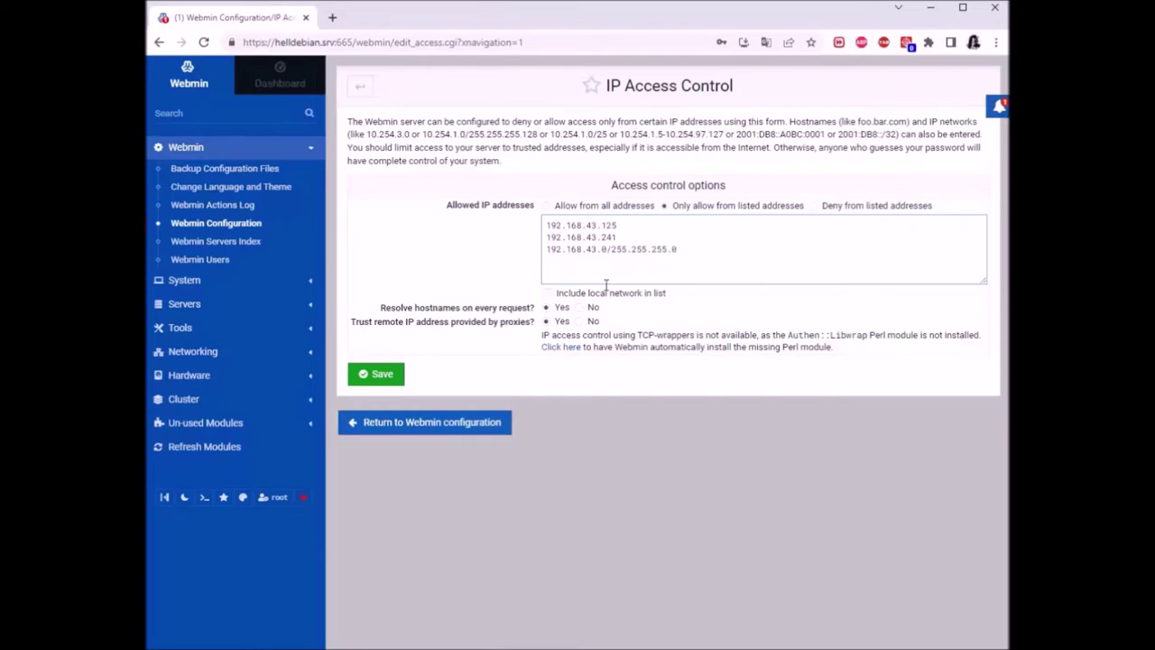
pyautogui.moveTo(699, 250); pyautogui.dragTo(539, 252)
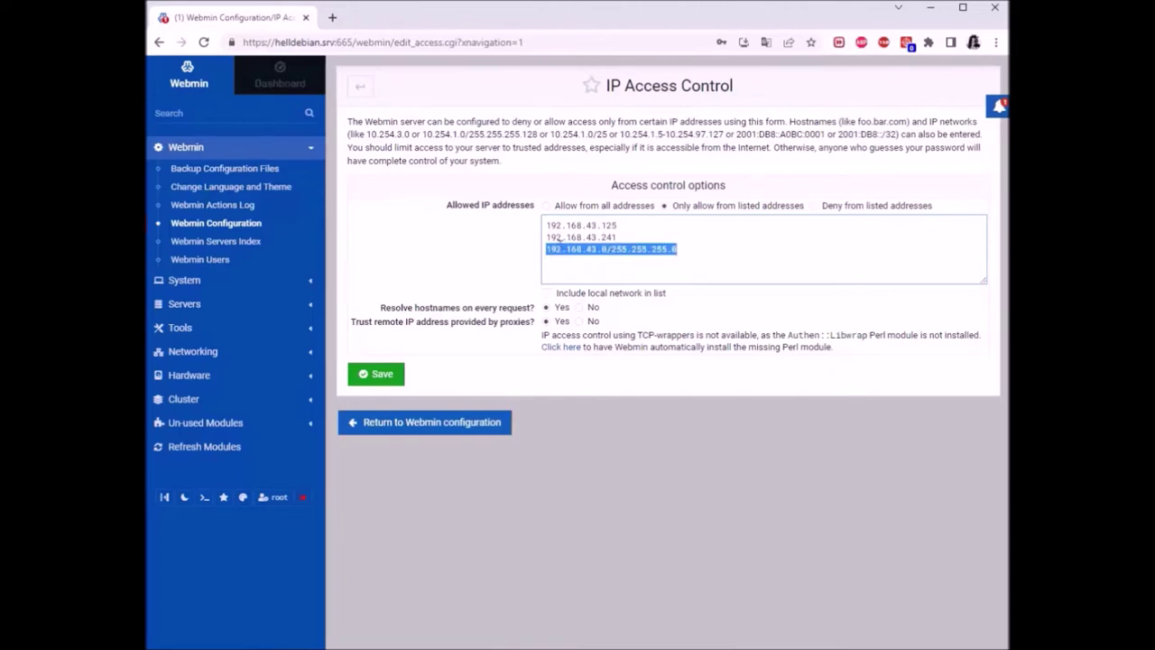
pyautogui.press('BackSpace')
pyautogui.click(368, 373)
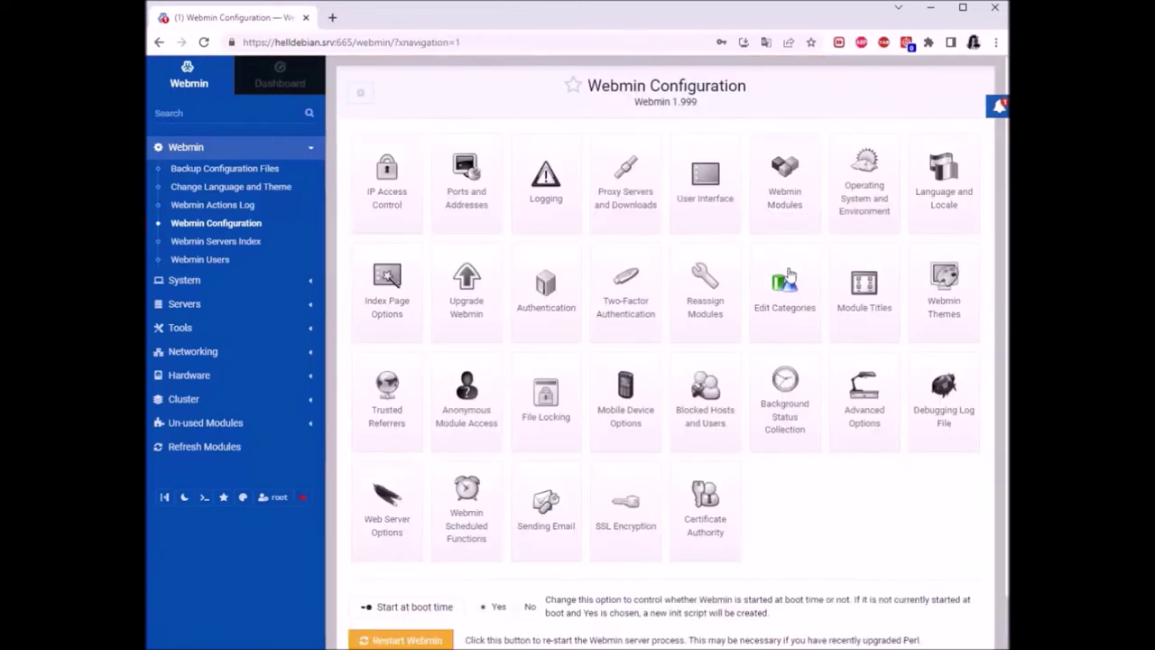
# Open Ports and Addresses, showing 192.168.43.236 on port 665 with connection limits of 10
pyautogui.click(475, 181)
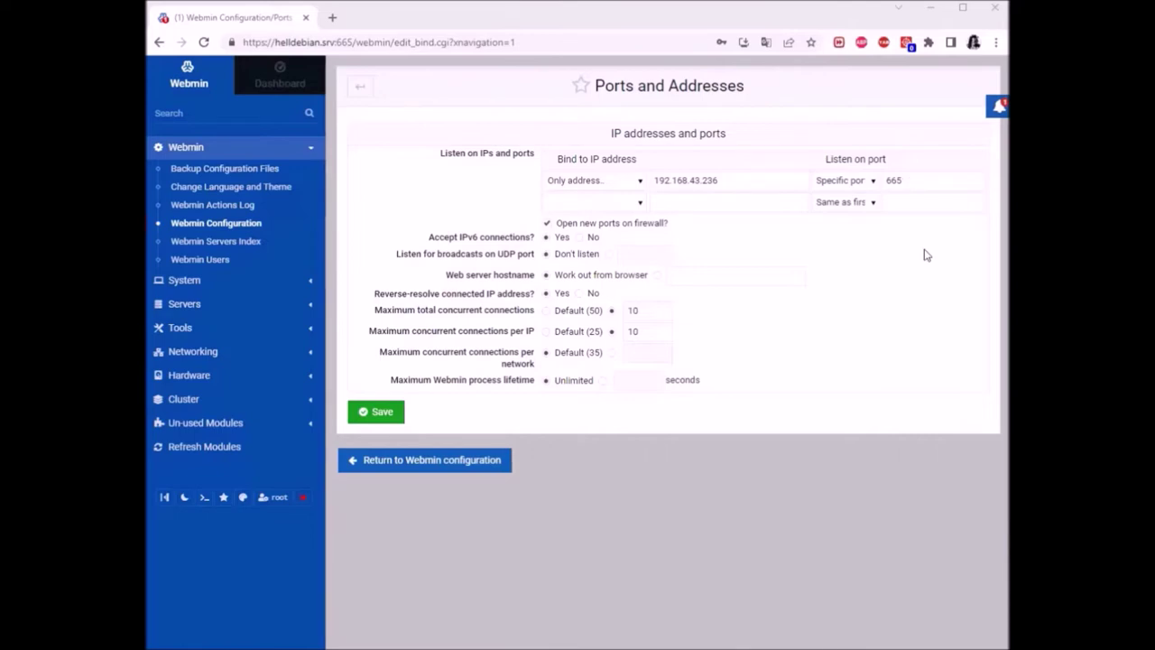
pyautogui.click(906, 180)
pyautogui.doubleClick(906, 181)
pyautogui.click(920, 181)
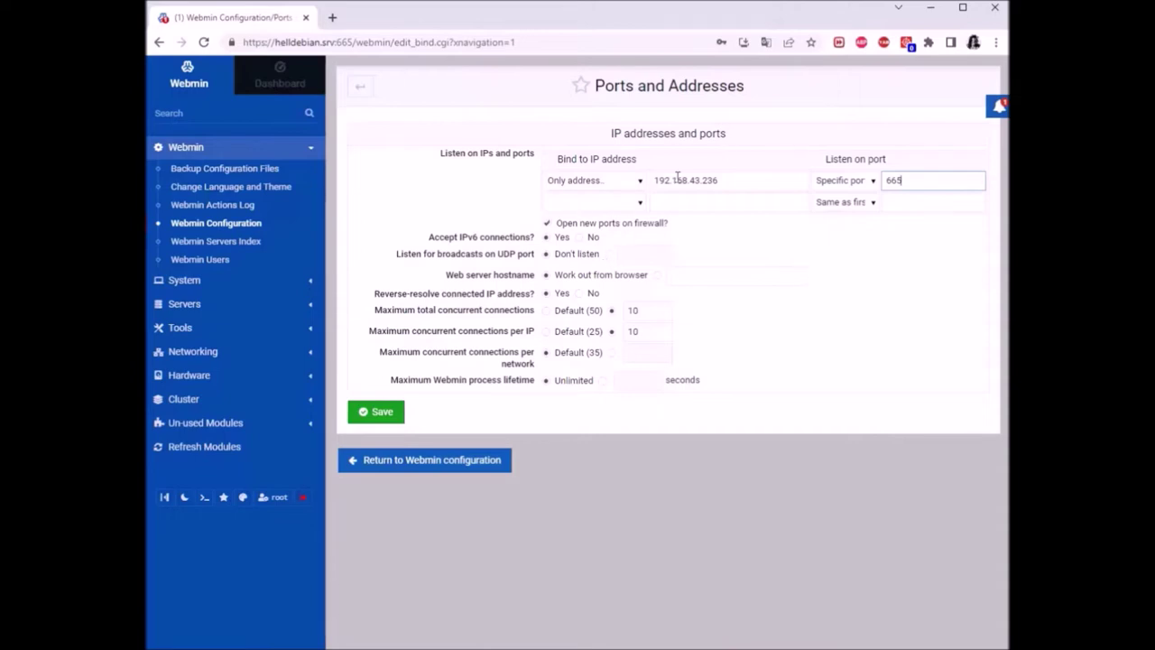
pyautogui.moveTo(719, 181); pyautogui.dragTo(651, 185)
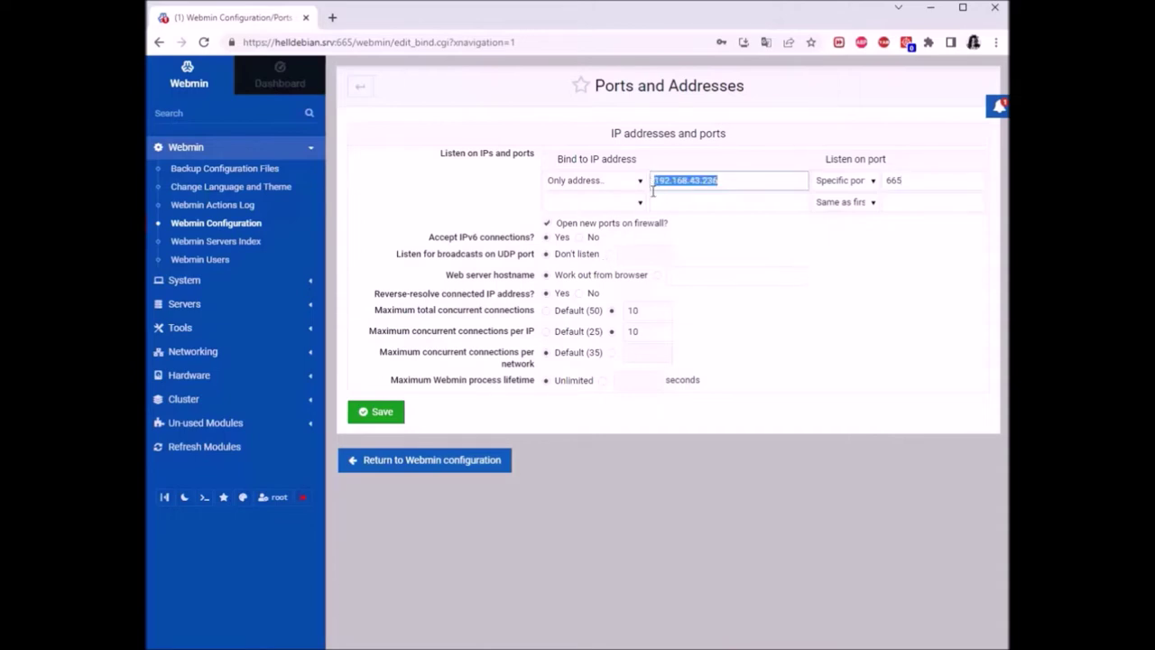
pyautogui.click(733, 184)
pyautogui.doubleClick(886, 179)
pyautogui.click(915, 240)
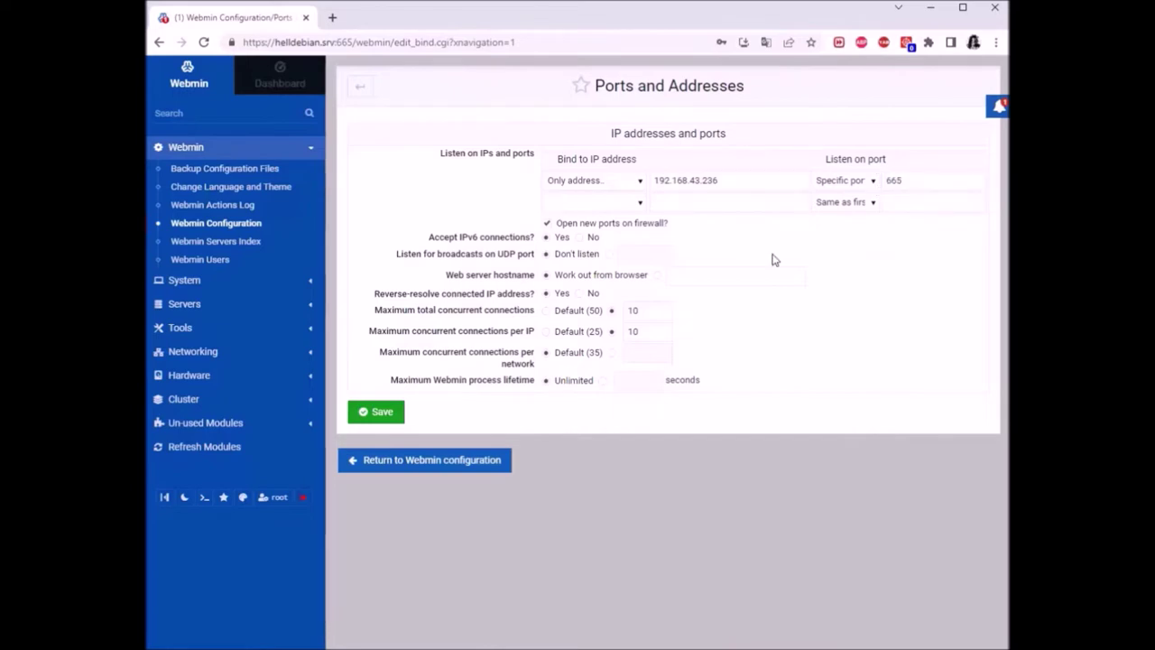
pyautogui.click(639, 204)
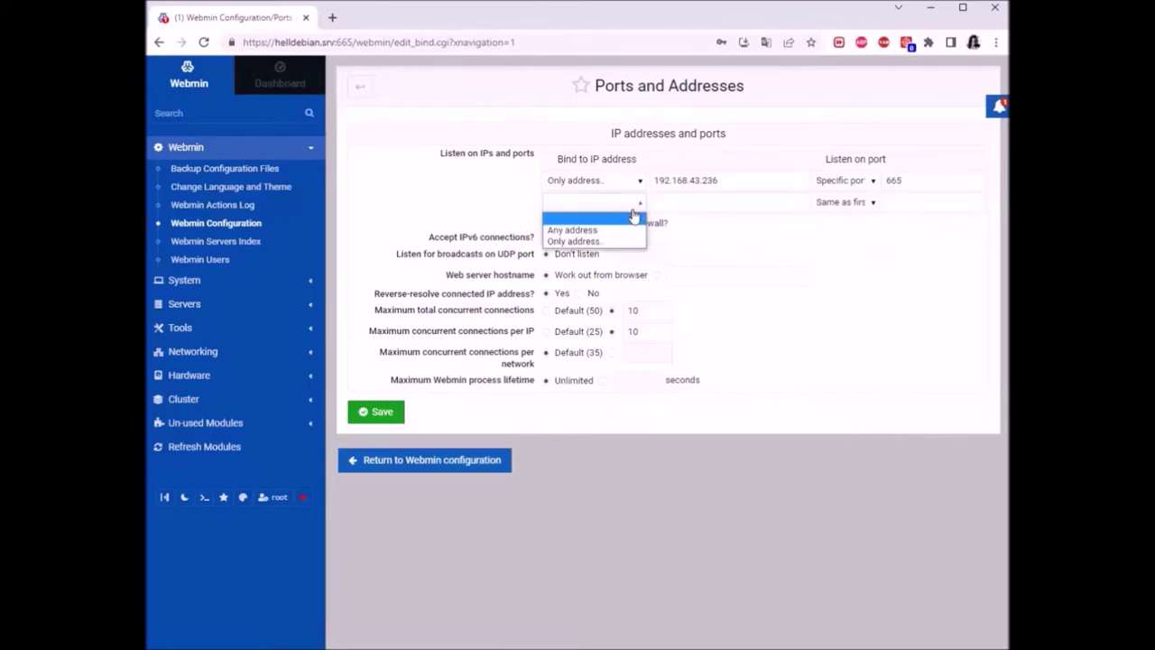
pyautogui.tripleClick(588, 254)
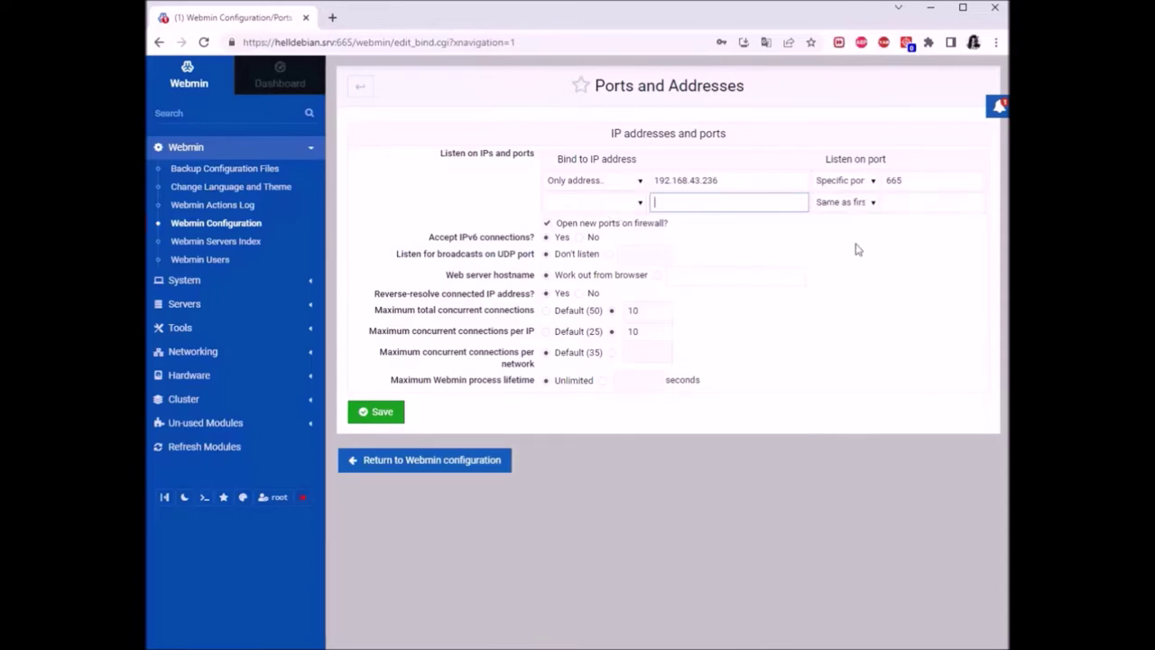
pyautogui.moveTo(722, 180); pyautogui.dragTo(647, 181)
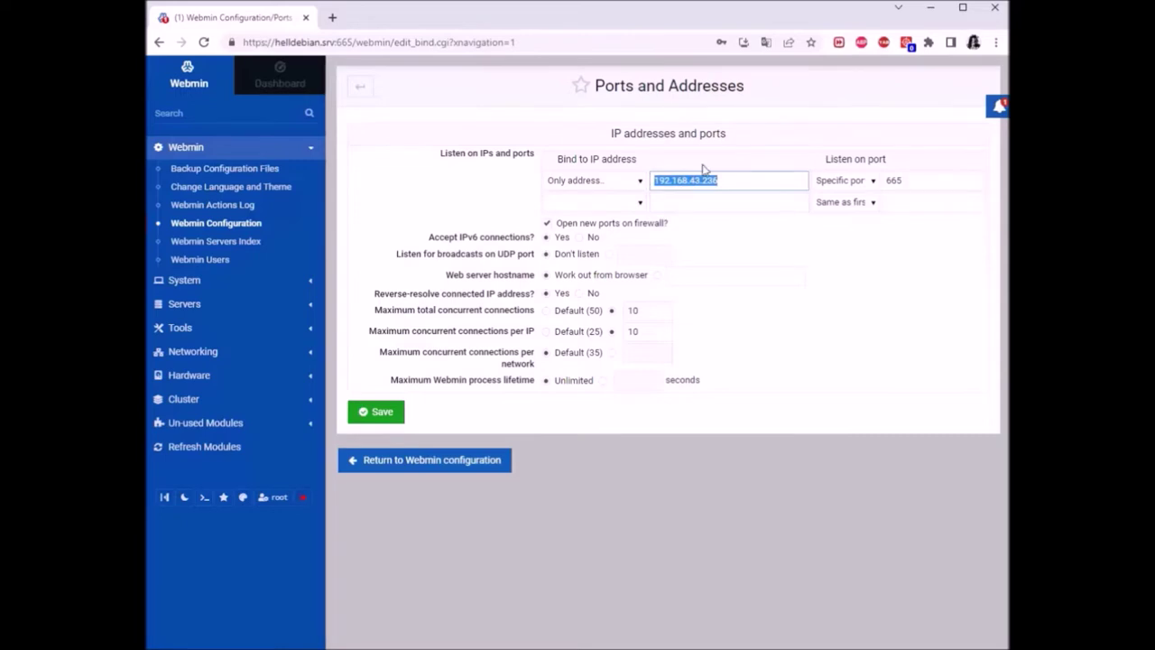
pyautogui.click(728, 252)
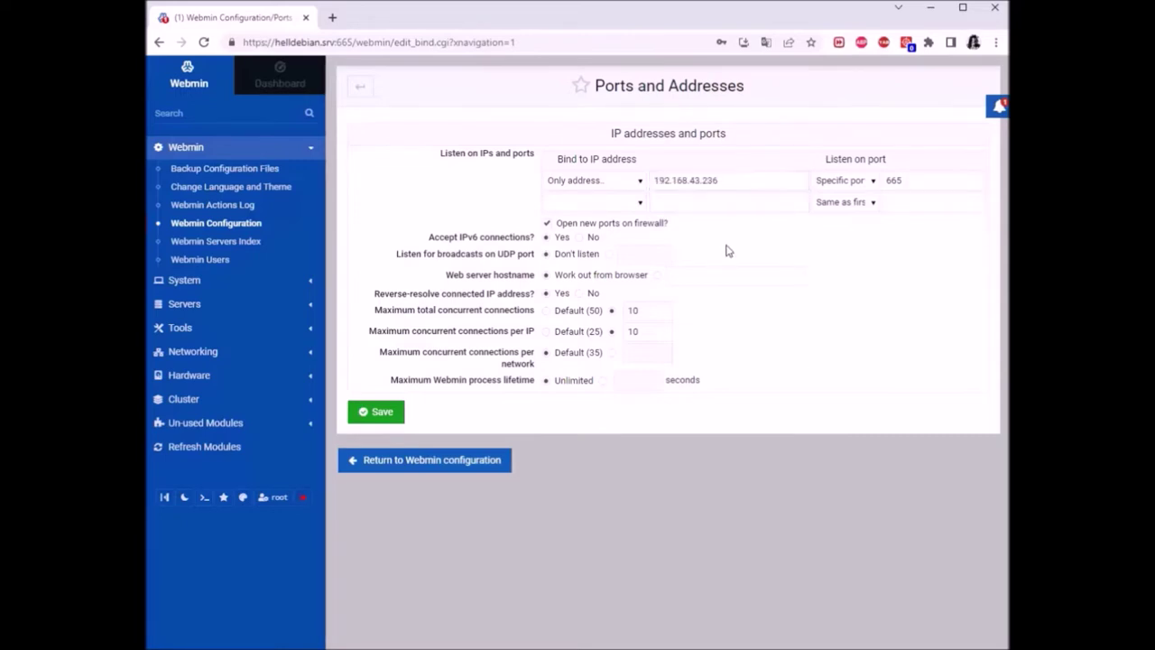
pyautogui.click(638, 204)
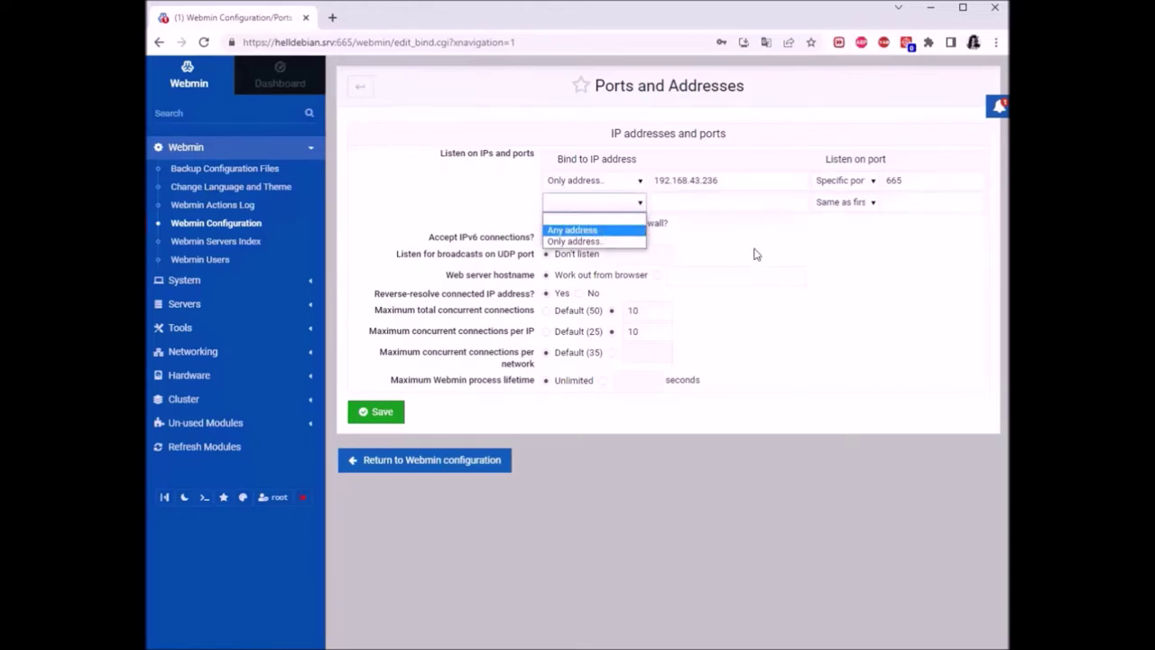
pyautogui.click(755, 245)
pyautogui.click(638, 203)
pyautogui.click(727, 241)
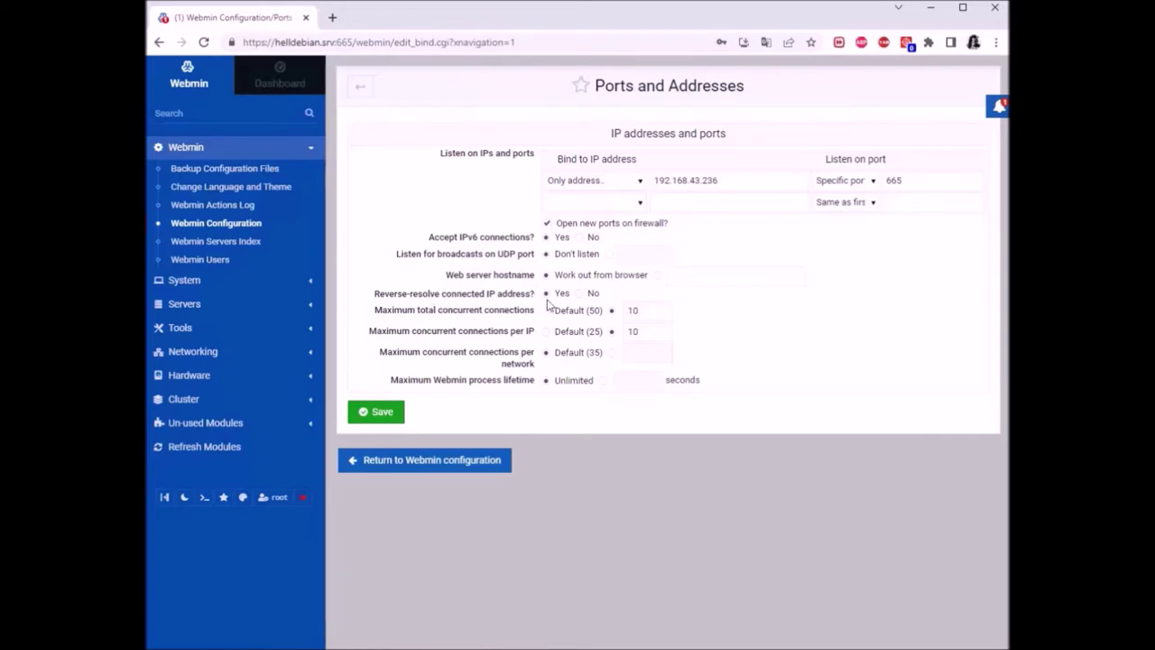
pyautogui.moveTo(377, 311); pyautogui.dragTo(696, 357)
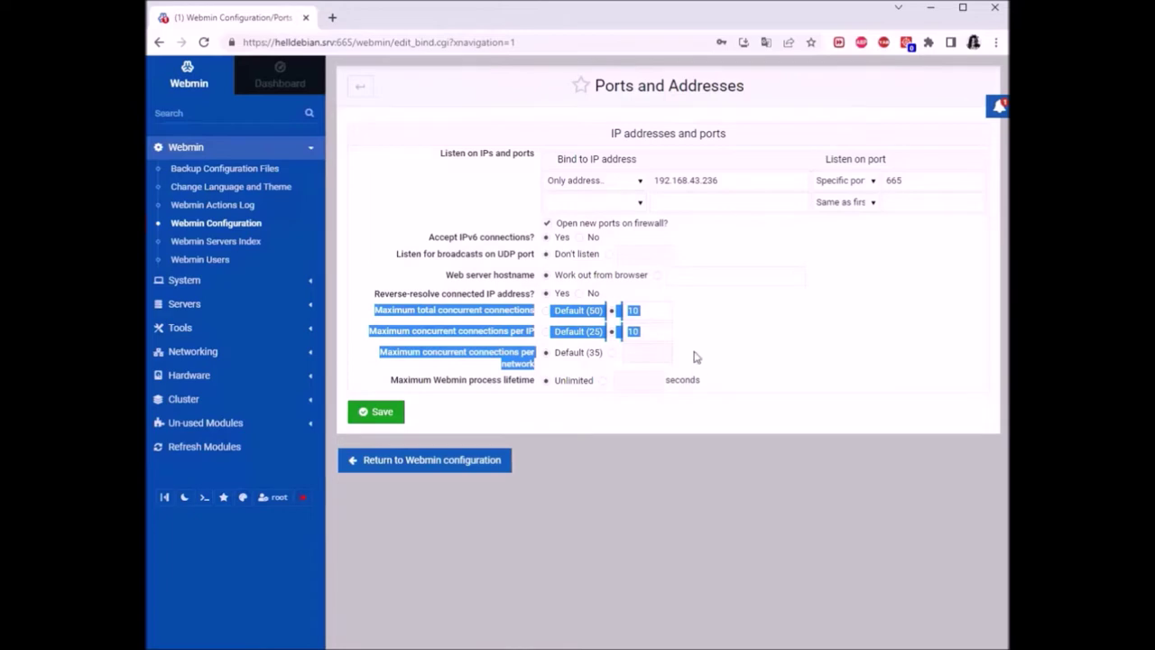
pyautogui.click(719, 332)
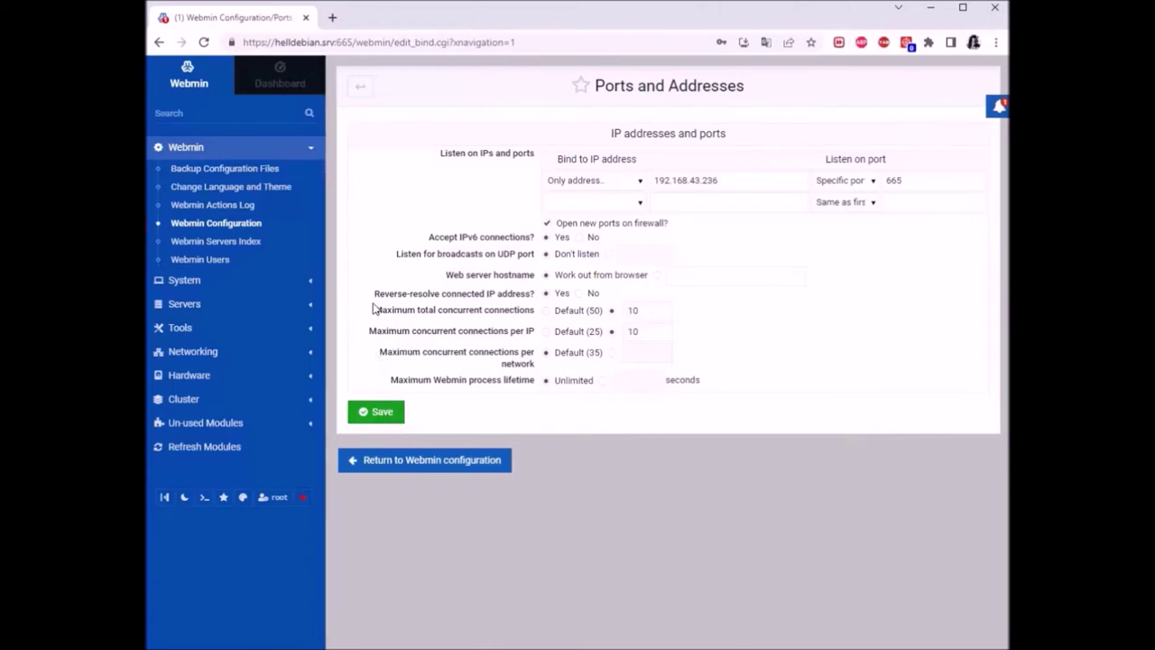
pyautogui.moveTo(371, 310); pyautogui.dragTo(492, 320)
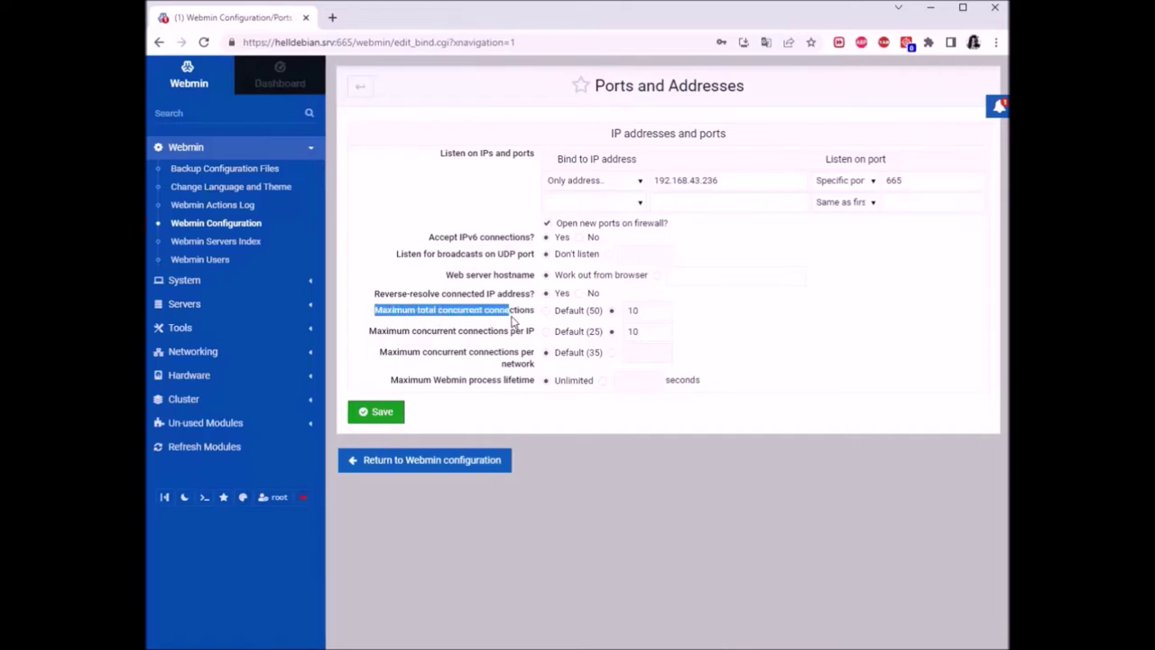
pyautogui.moveTo(370, 331); pyautogui.dragTo(532, 343)
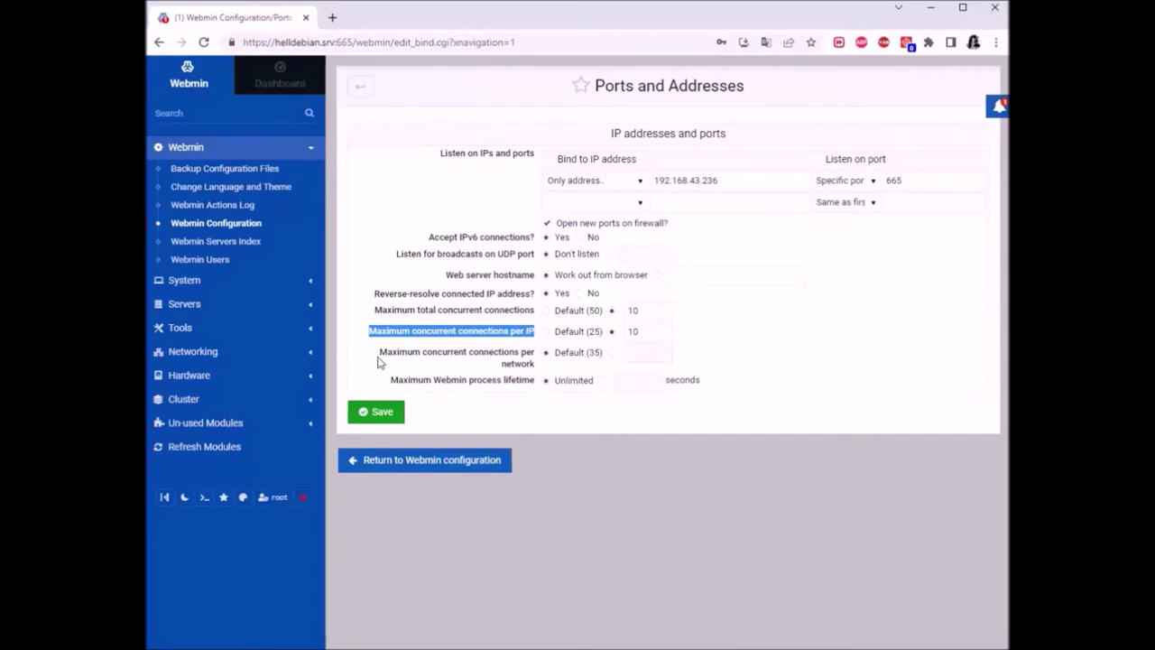
pyautogui.moveTo(379, 352); pyautogui.dragTo(534, 369)
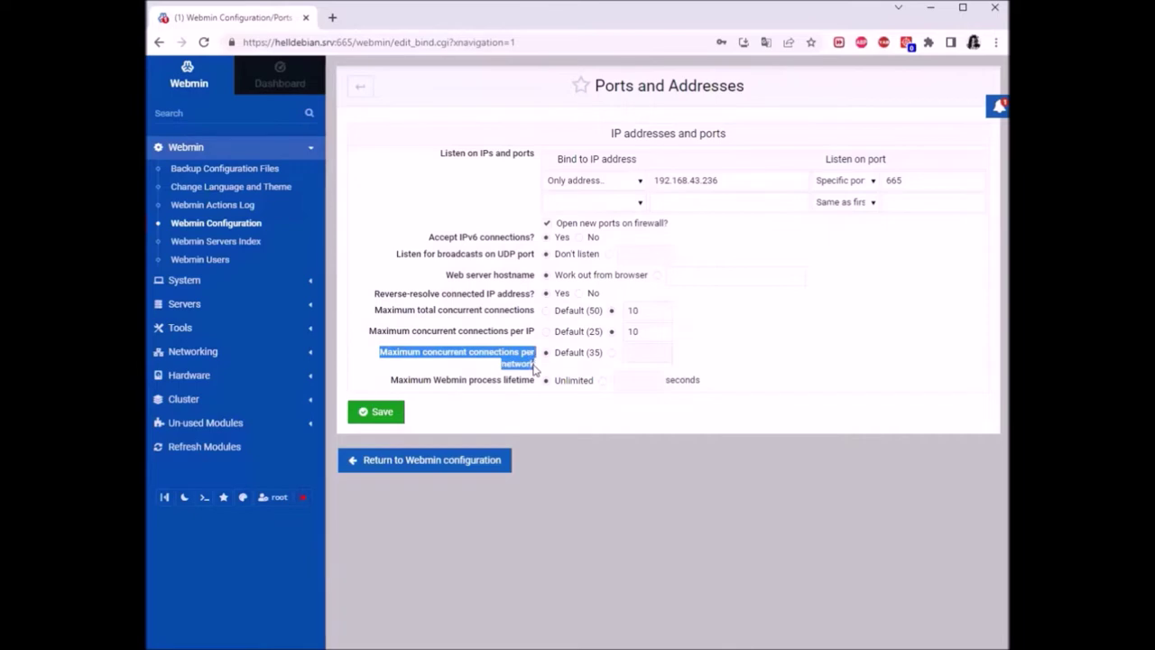
pyautogui.click(762, 334)
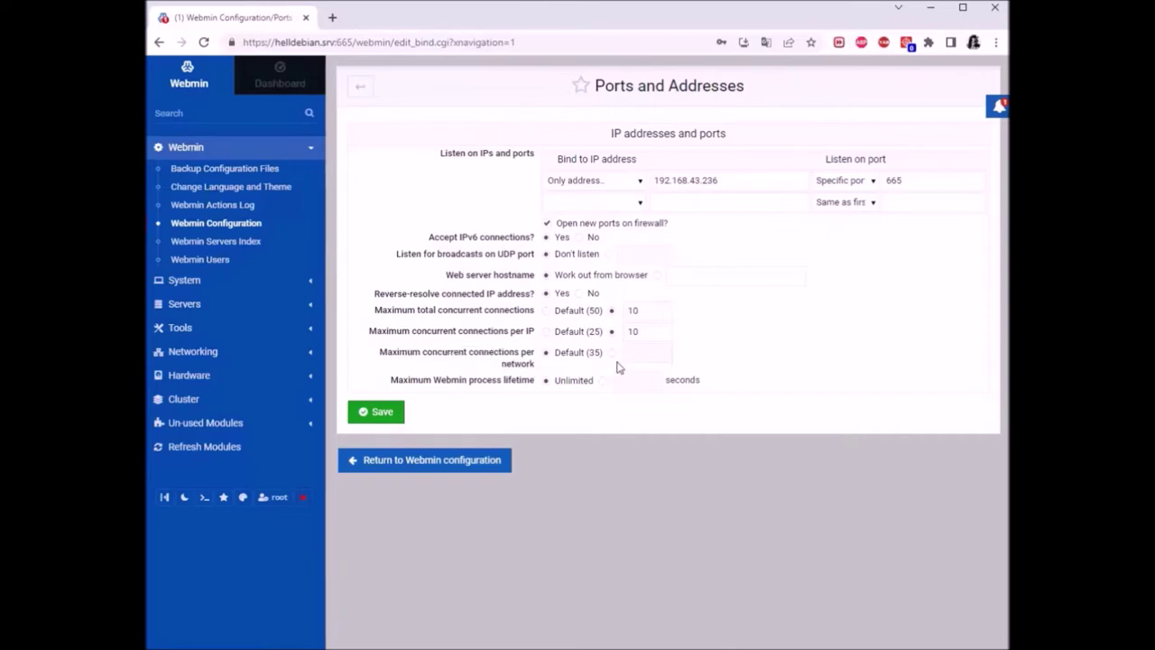
pyautogui.click(648, 311)
# Save Webmin listening only on 192.168.43.236 port 665 with connection limits of 10
pyautogui.click(381, 412)
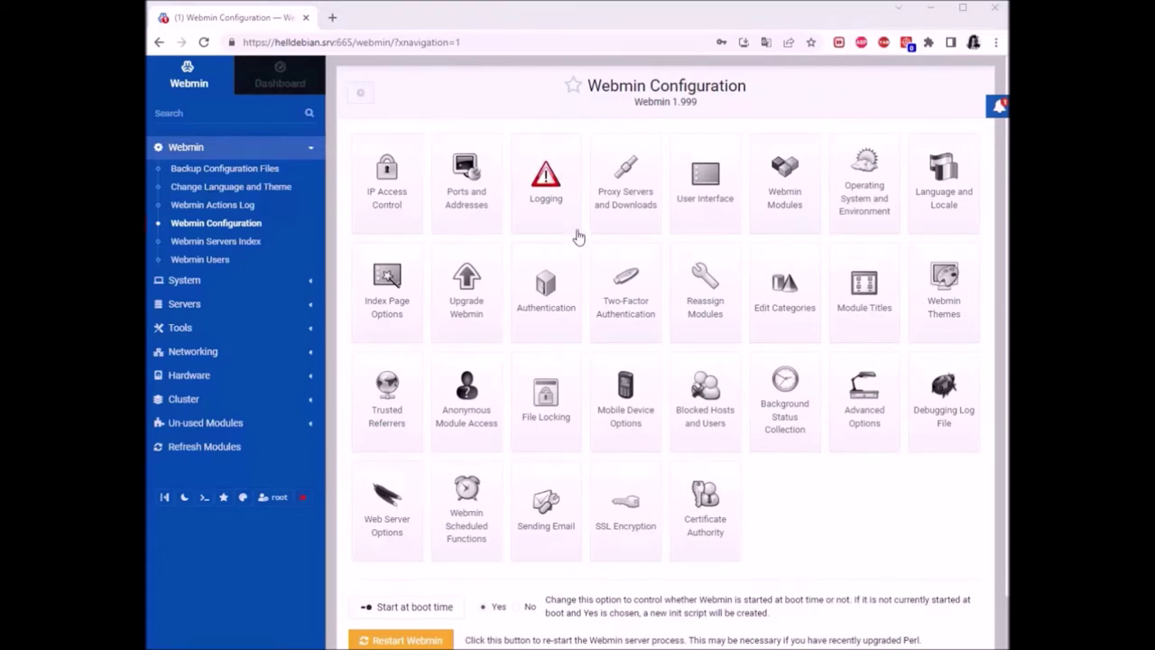
# Open Logging settings and review the /var/webmin/miniserv.log and webmin.log descriptions
pyautogui.click(544, 192)
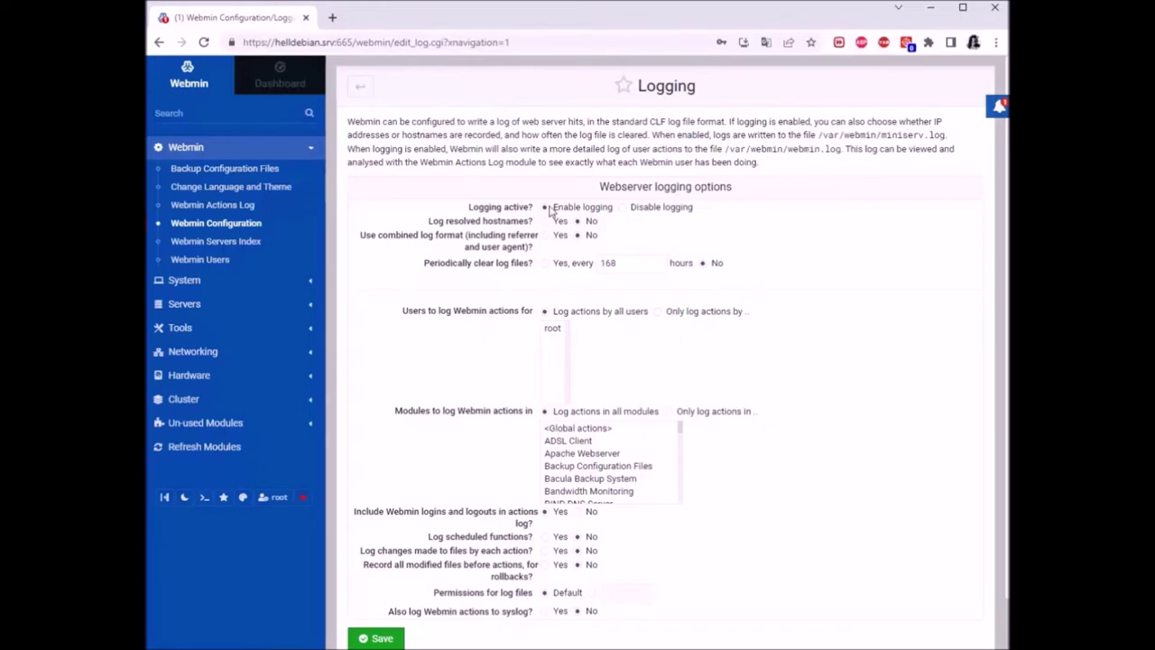
pyautogui.scroll(-1, 816, 355)
pyautogui.scroll(1, 815, 352)
pyautogui.moveTo(726, 149); pyautogui.dragTo(845, 149)
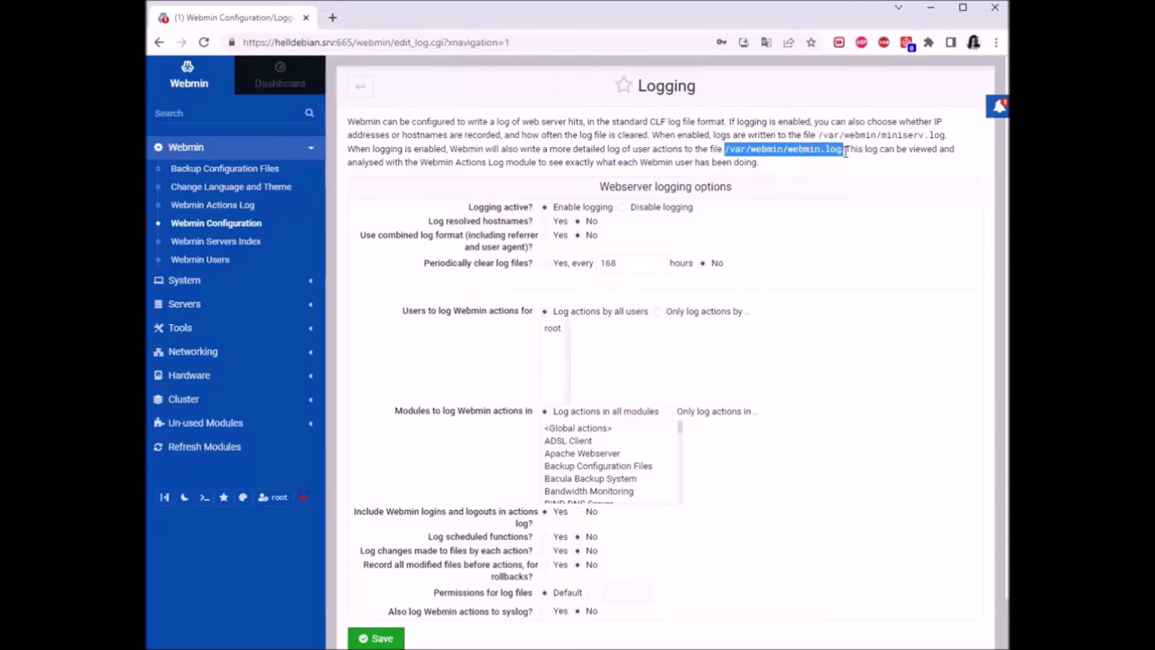
pyautogui.click(905, 148)
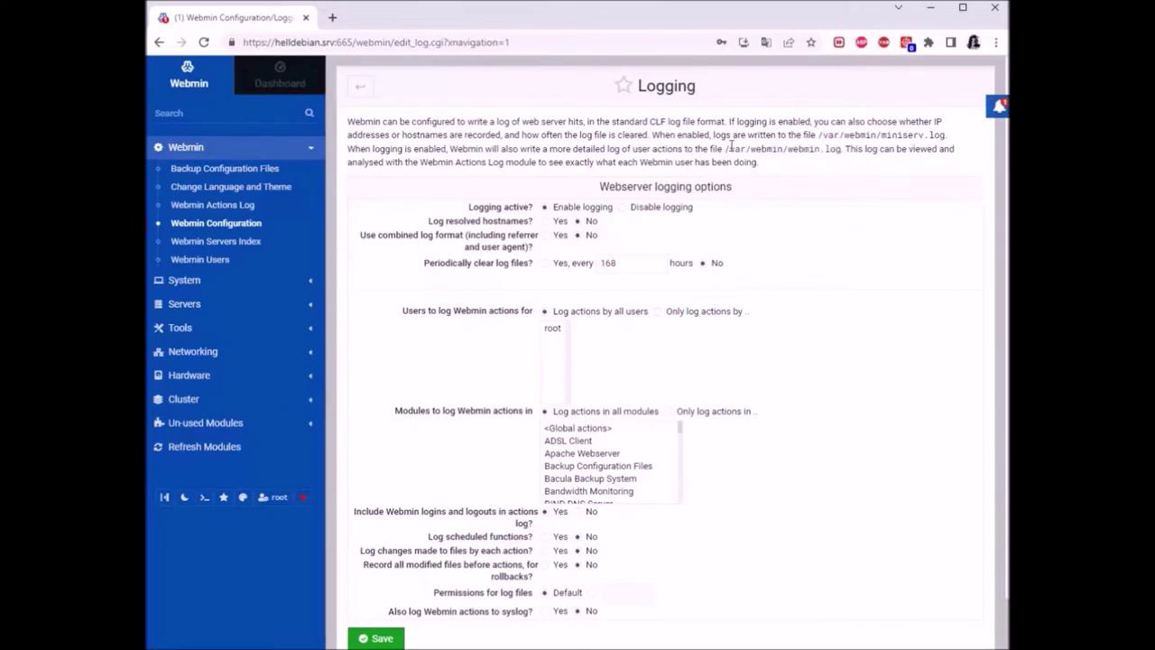
pyautogui.moveTo(650, 135); pyautogui.dragTo(946, 136)
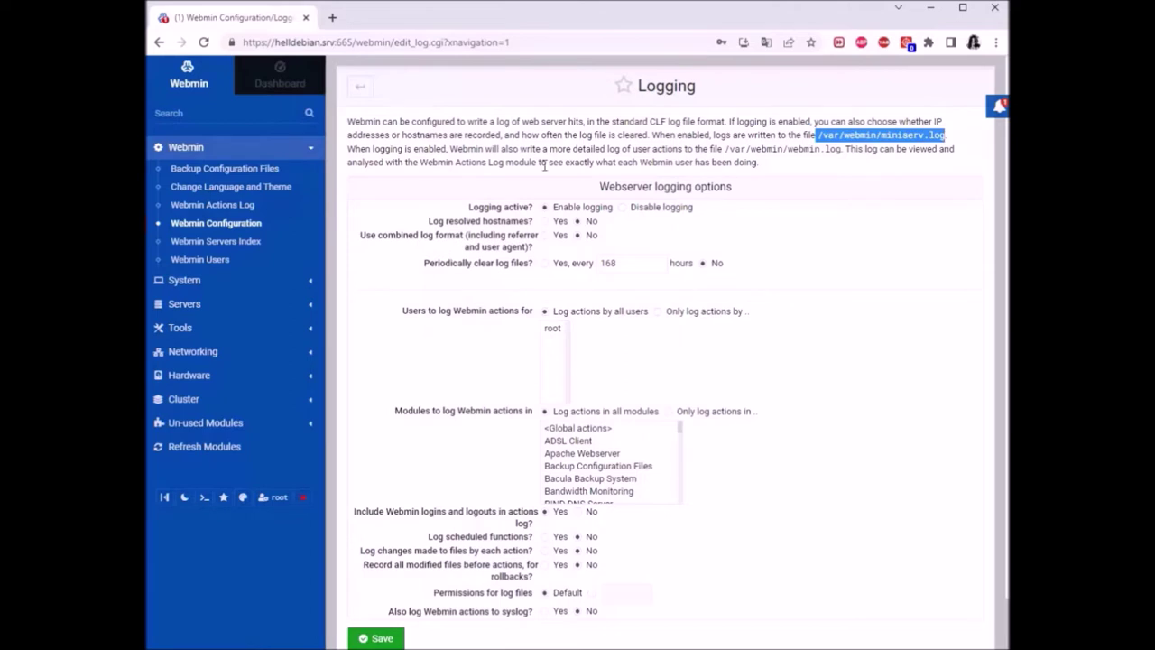
pyautogui.click(481, 163)
pyautogui.moveTo(359, 149); pyautogui.dragTo(650, 155)
pyautogui.moveTo(821, 134); pyautogui.dragTo(931, 135)
pyautogui.moveTo(726, 151); pyautogui.dragTo(848, 150)
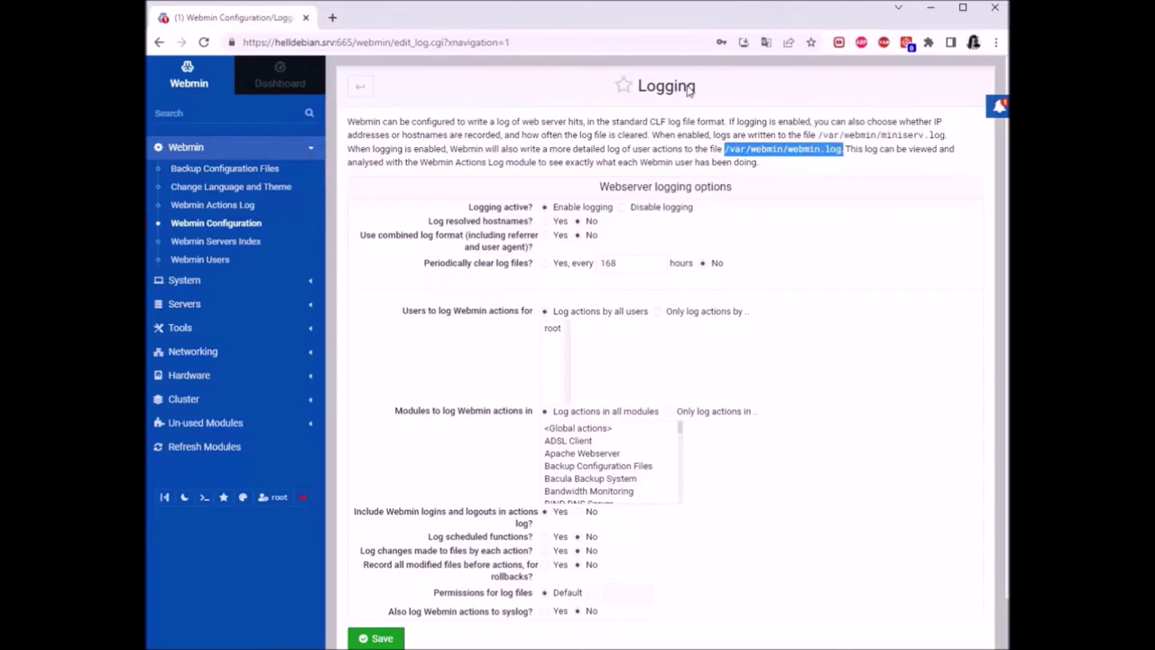
pyautogui.click(821, 247)
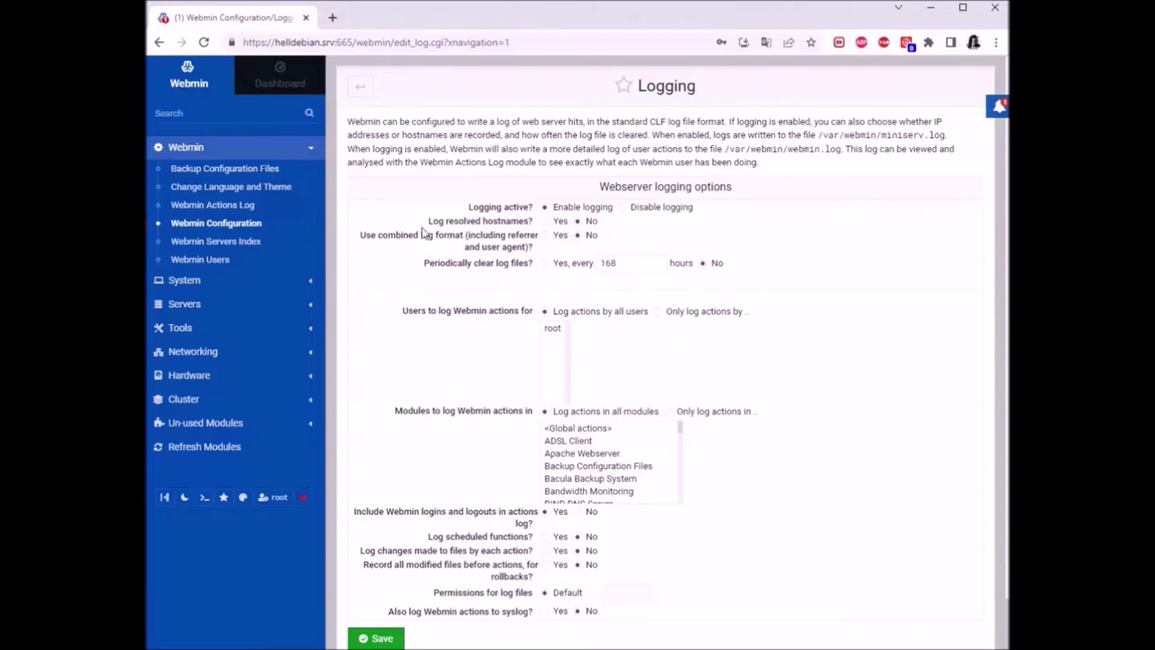
# Set 'Log resolved hostnames?' to Yes, keeping the 168-hour log clearing interval
pyautogui.click(545, 221)
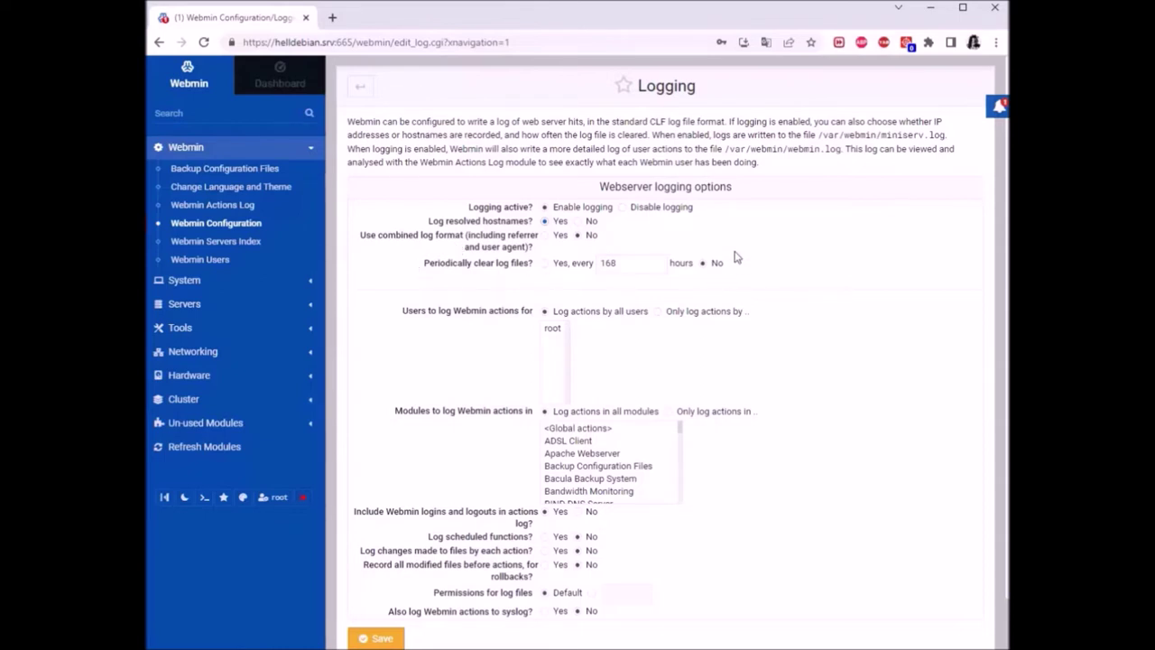
pyautogui.doubleClick(627, 263)
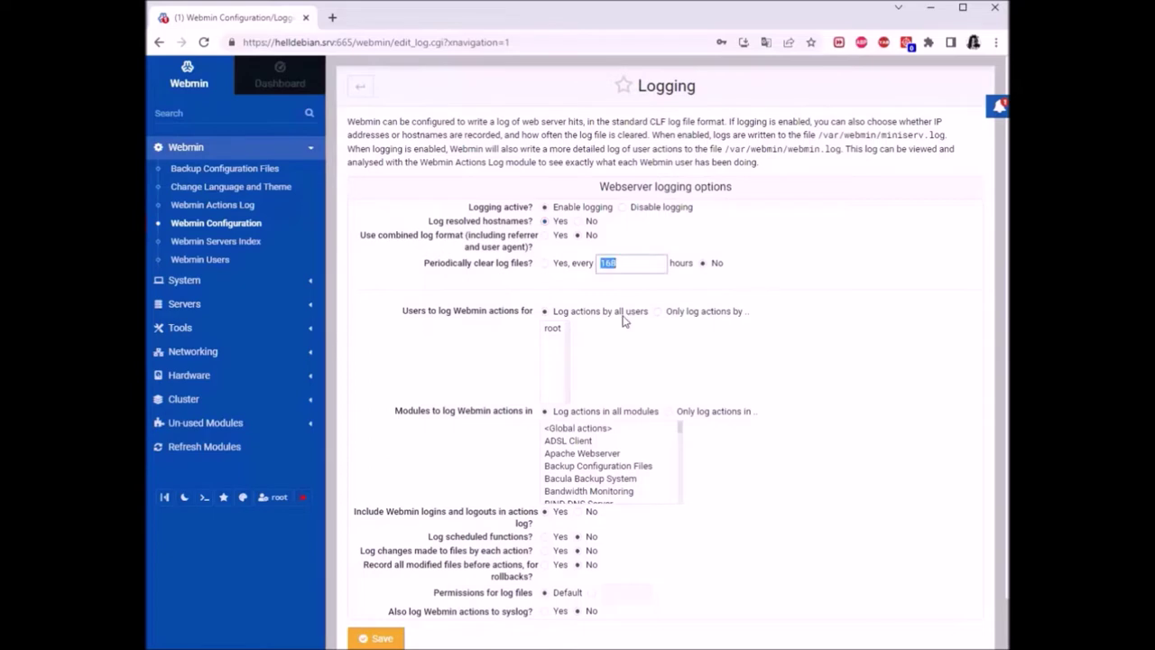
pyautogui.click(644, 265)
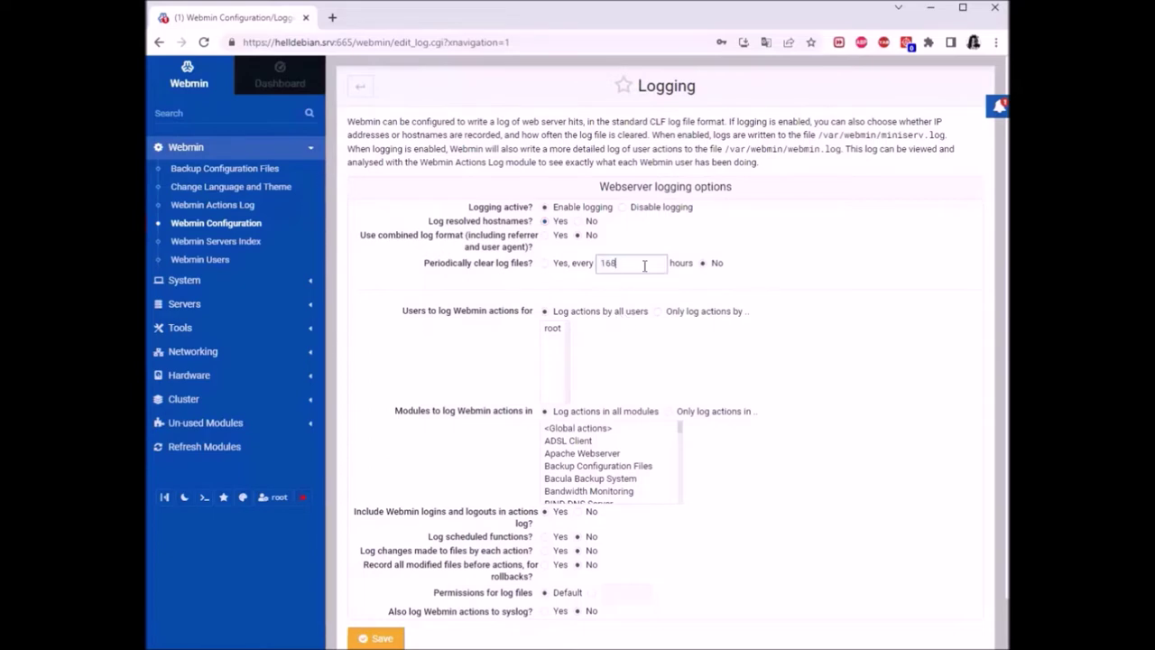
pyautogui.moveTo(618, 263); pyautogui.dragTo(597, 262)
pyautogui.click(619, 263)
pyautogui.moveTo(627, 264); pyautogui.dragTo(568, 305)
pyautogui.click(763, 267)
pyautogui.moveTo(846, 149); pyautogui.dragTo(724, 150)
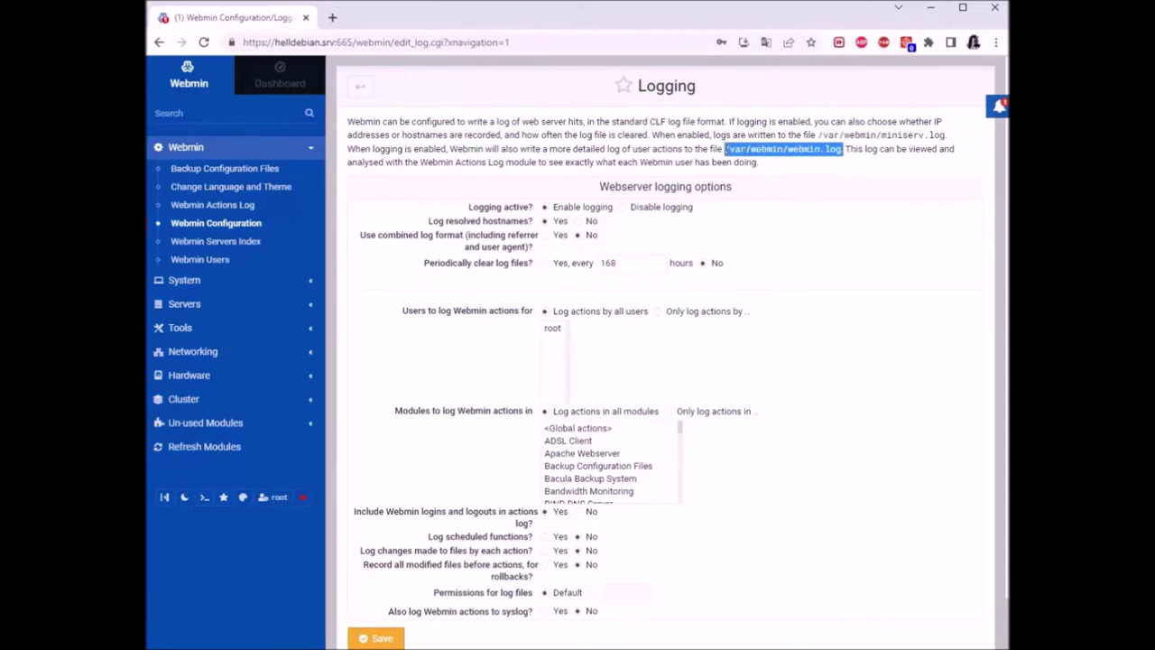
pyautogui.moveTo(945, 135); pyautogui.dragTo(795, 135)
pyautogui.click(796, 136)
# Scroll down to review the 'Users to log Webmin actions for' option
pyautogui.scroll(-1, 788, 256)
pyautogui.scroll(-1, 788, 256)
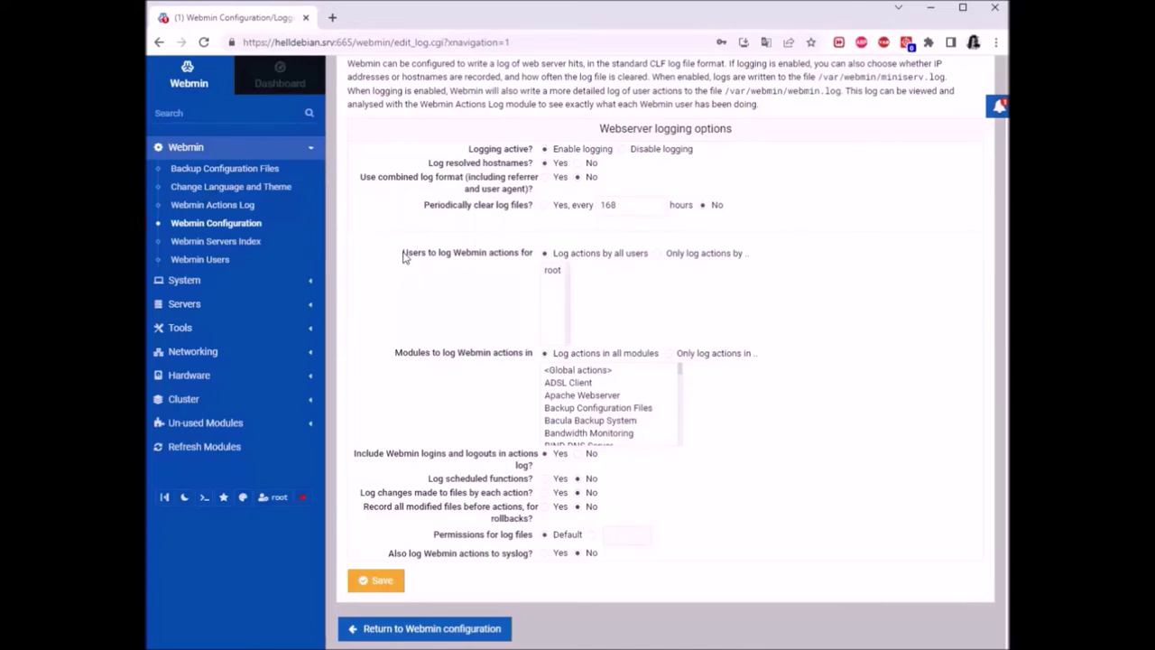
pyautogui.moveTo(409, 258); pyautogui.dragTo(789, 274)
pyautogui.click(767, 305)
pyautogui.scroll(-20, 614, 401)
pyautogui.scroll(20, 612, 417)
# Try module selections in the log list, then enable per-action file-change logging and save
pyautogui.click(595, 397)
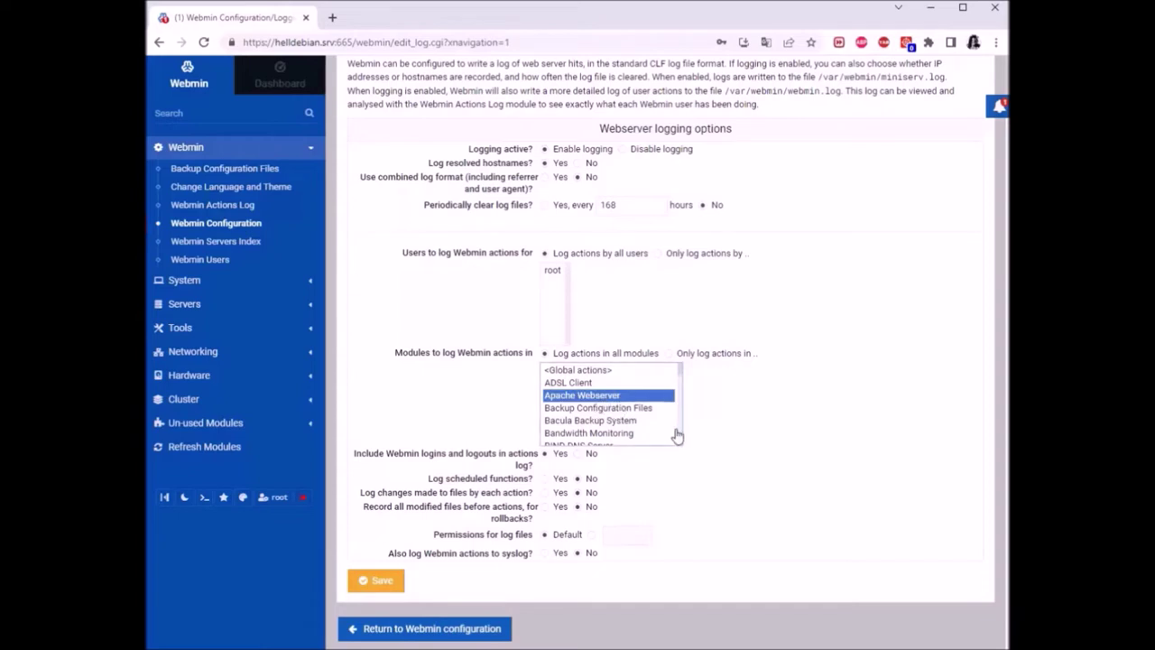
pyautogui.hotkey('shift', 'End')
pyautogui.click(755, 405)
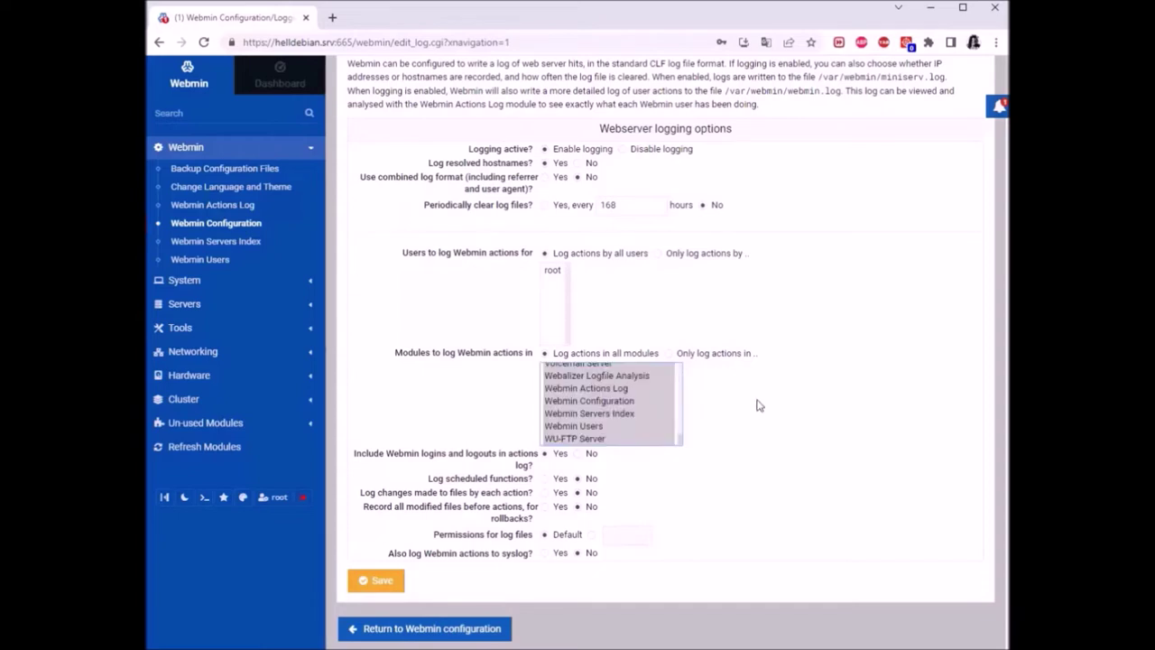
pyautogui.click(589, 401)
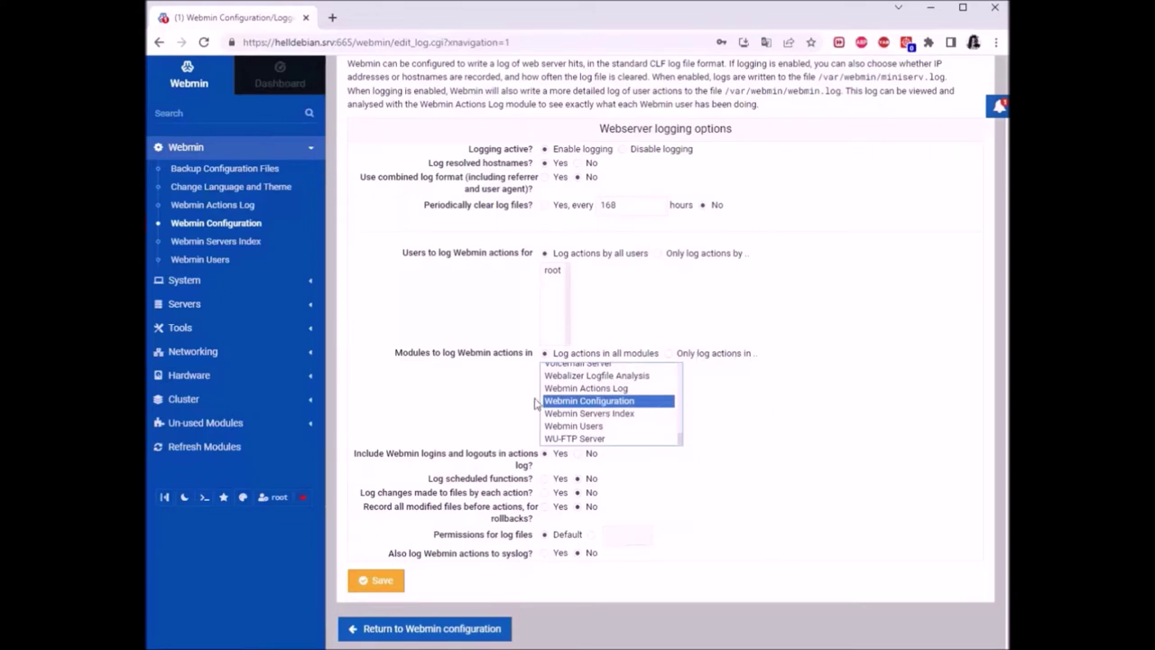
pyautogui.click(608, 389)
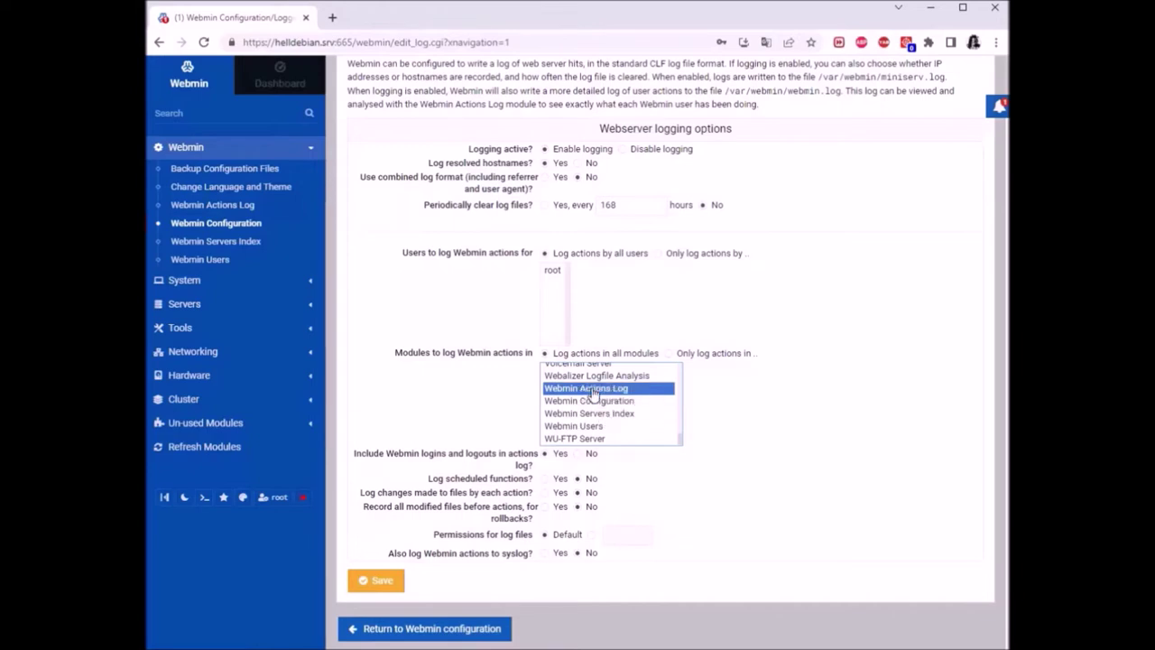
pyautogui.click(580, 403)
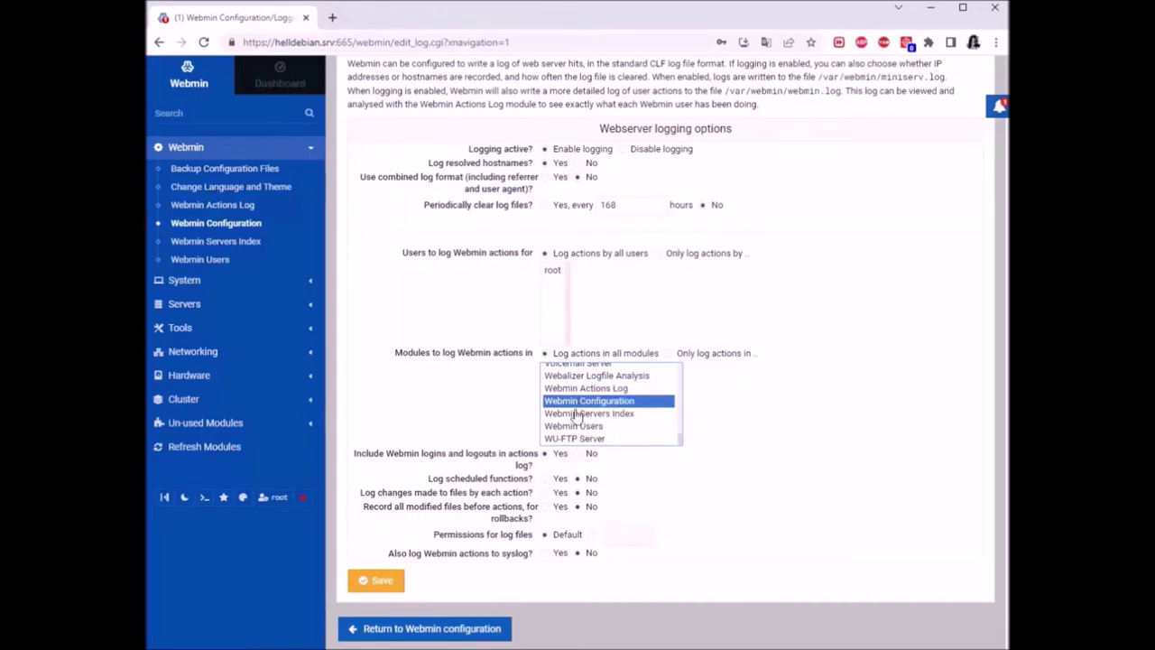
pyautogui.scroll(8, 582, 406)
pyautogui.click(585, 404)
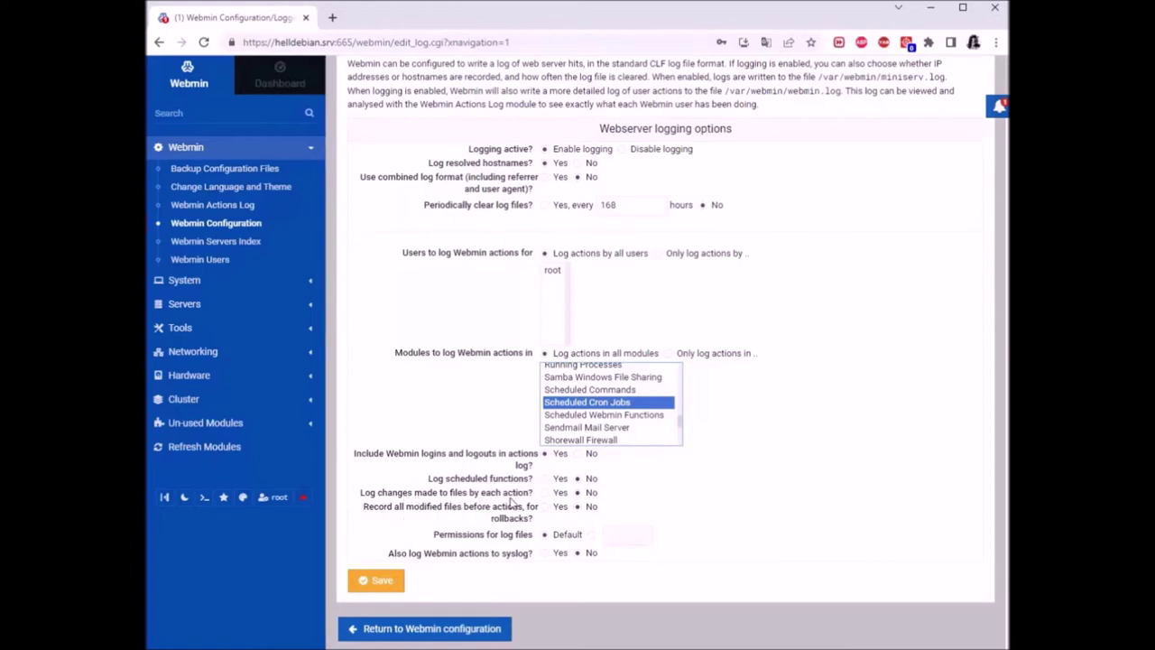
pyautogui.click(545, 493)
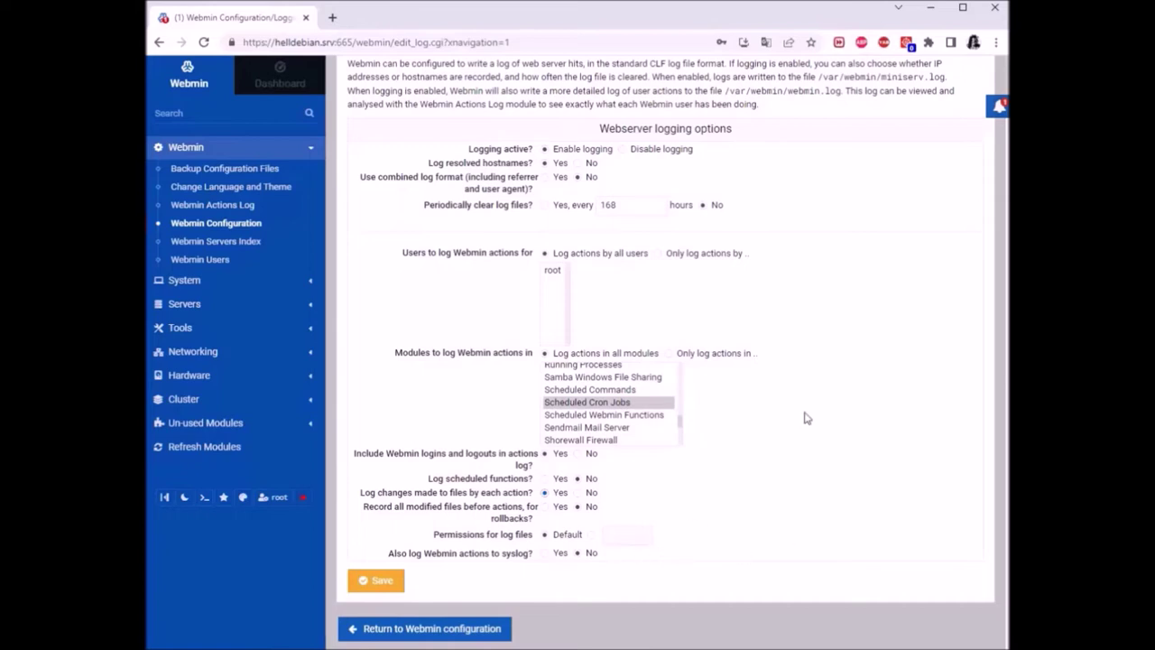
pyautogui.press('Return')
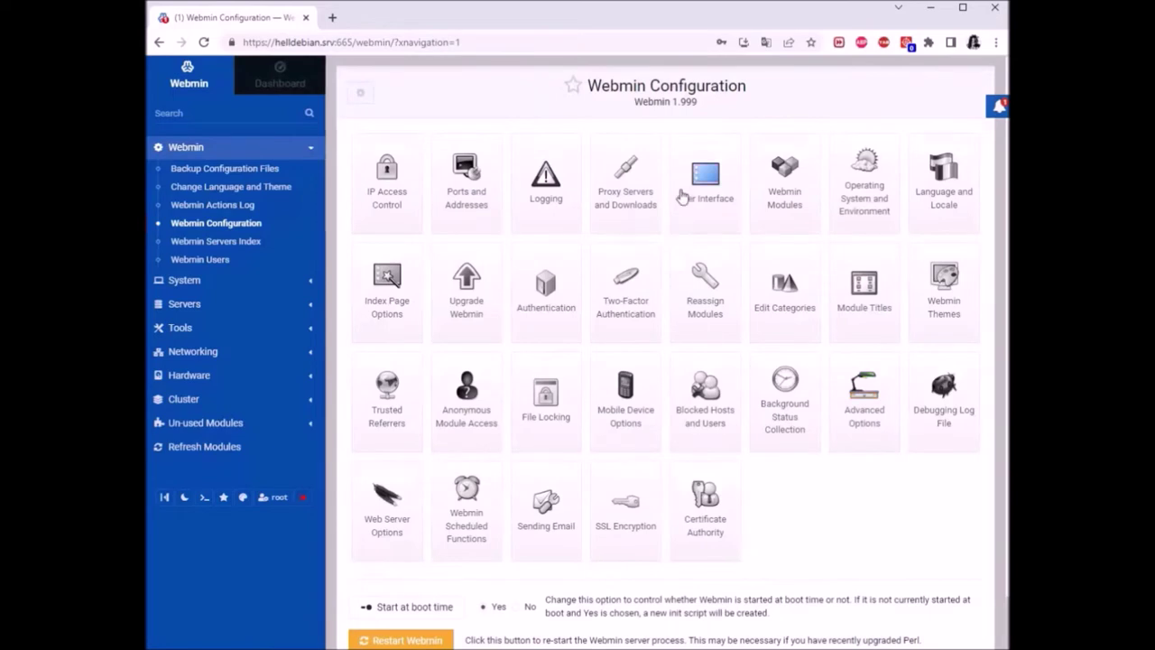
# Search the Actions Log at any time in module BIND DNS Server, listing five root actions
pyautogui.click(234, 208)
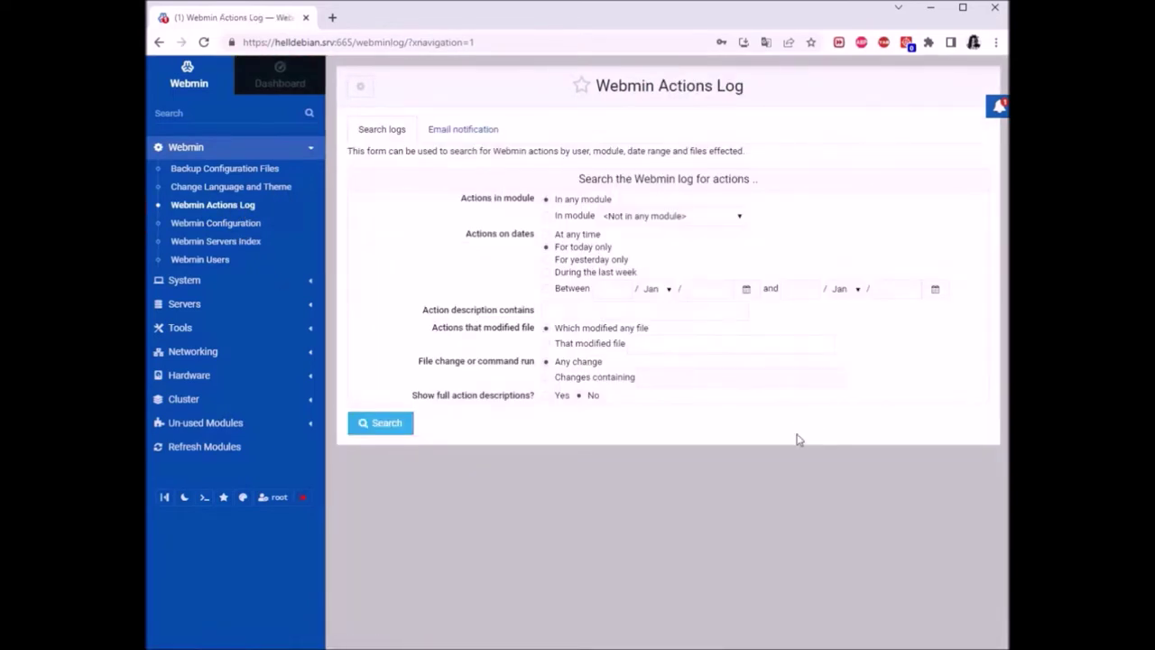
pyautogui.click(591, 237)
pyautogui.click(587, 219)
pyautogui.click(715, 219)
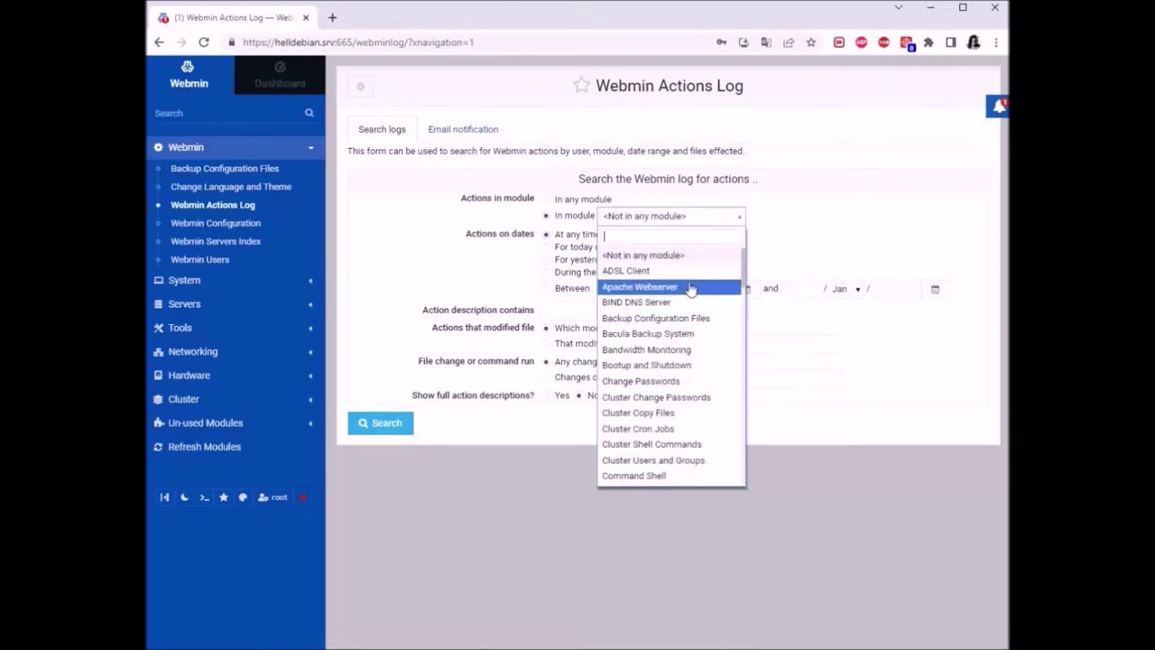
pyautogui.scroll(-1, 644, 280)
pyautogui.scroll(1, 644, 278)
pyautogui.click(661, 302)
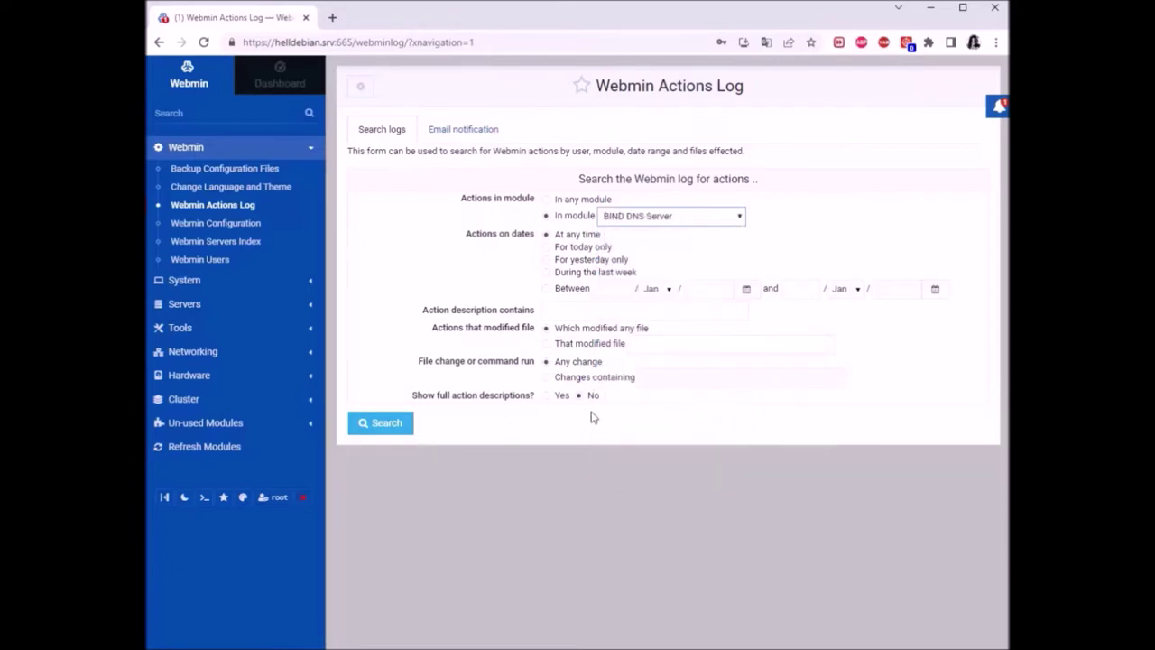
pyautogui.click(384, 424)
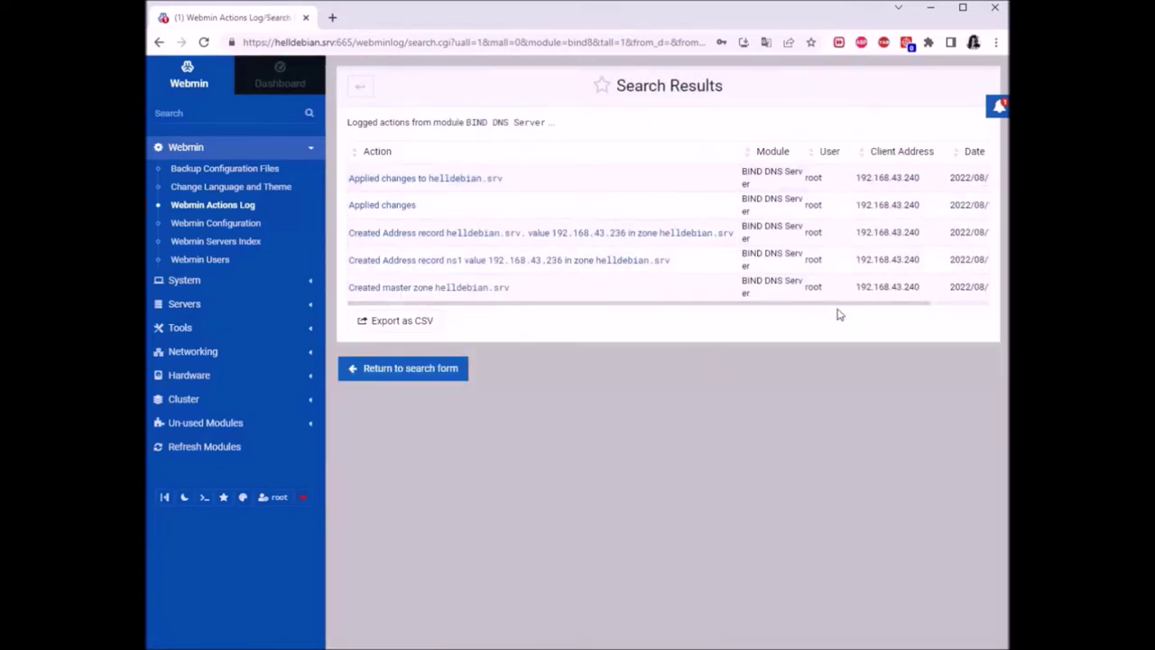
# Inspect the Created Address record details (module, session ID, script, client IP), then return to Webmin Configuration
pyautogui.moveTo(833, 309); pyautogui.dragTo(735, 304)
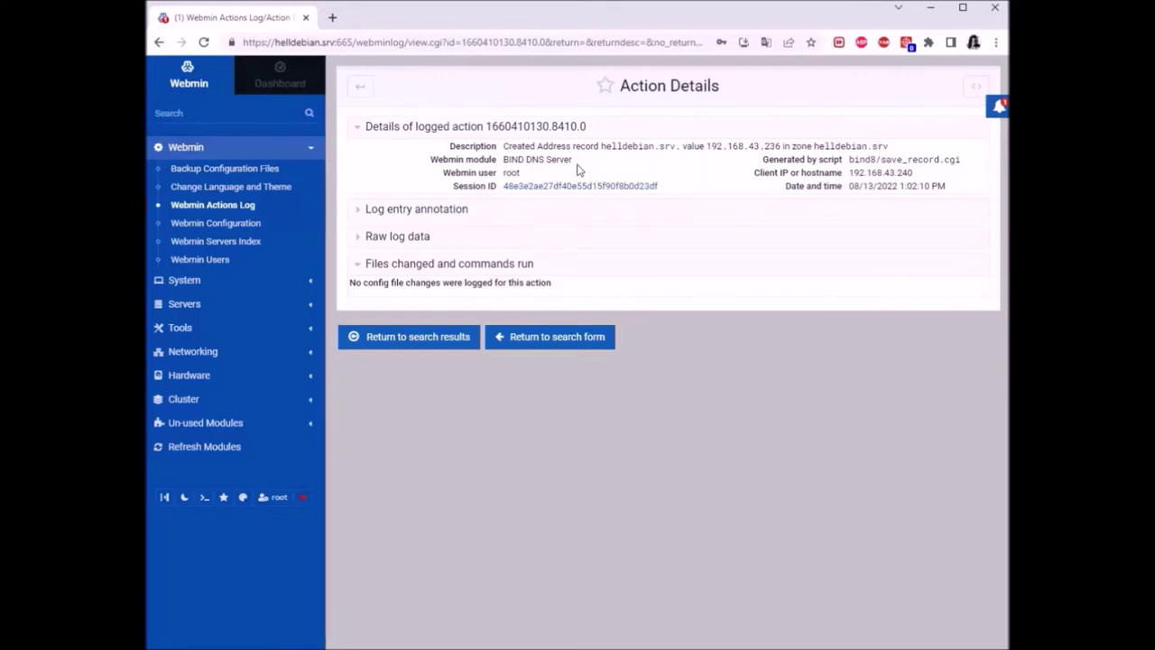
pyautogui.moveTo(585, 168); pyautogui.dragTo(483, 172)
pyautogui.moveTo(687, 188); pyautogui.dragTo(451, 185)
pyautogui.click(718, 183)
pyautogui.moveTo(979, 166); pyautogui.dragTo(801, 146)
pyautogui.click(963, 181)
pyautogui.moveTo(913, 174); pyautogui.dragTo(774, 160)
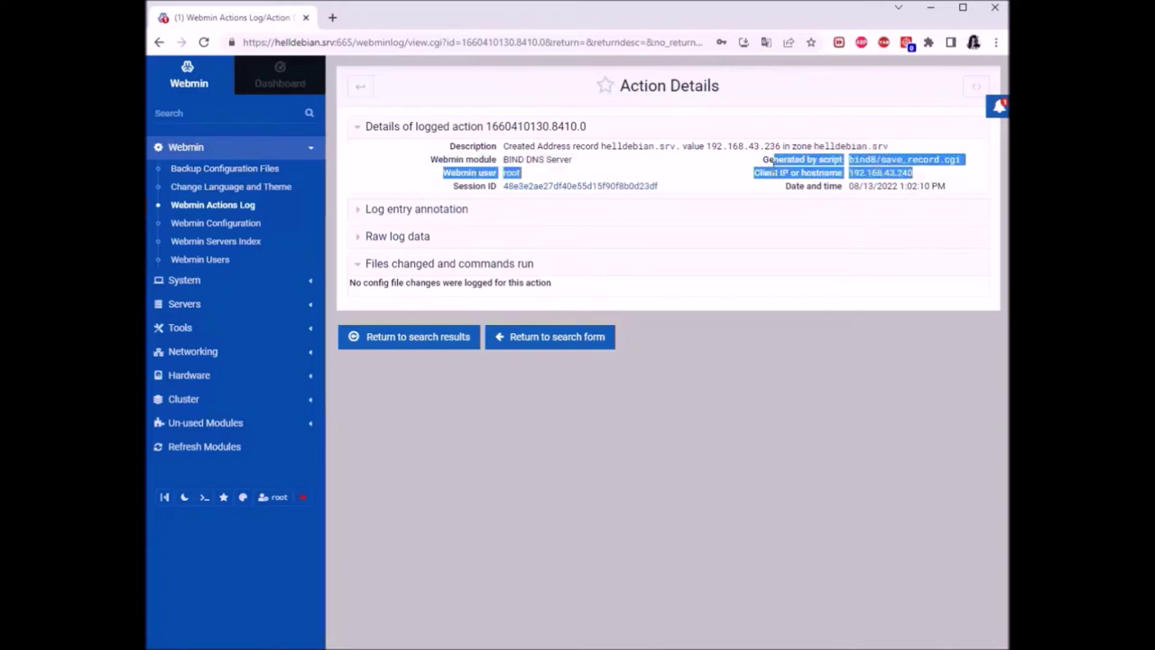
pyautogui.click(924, 184)
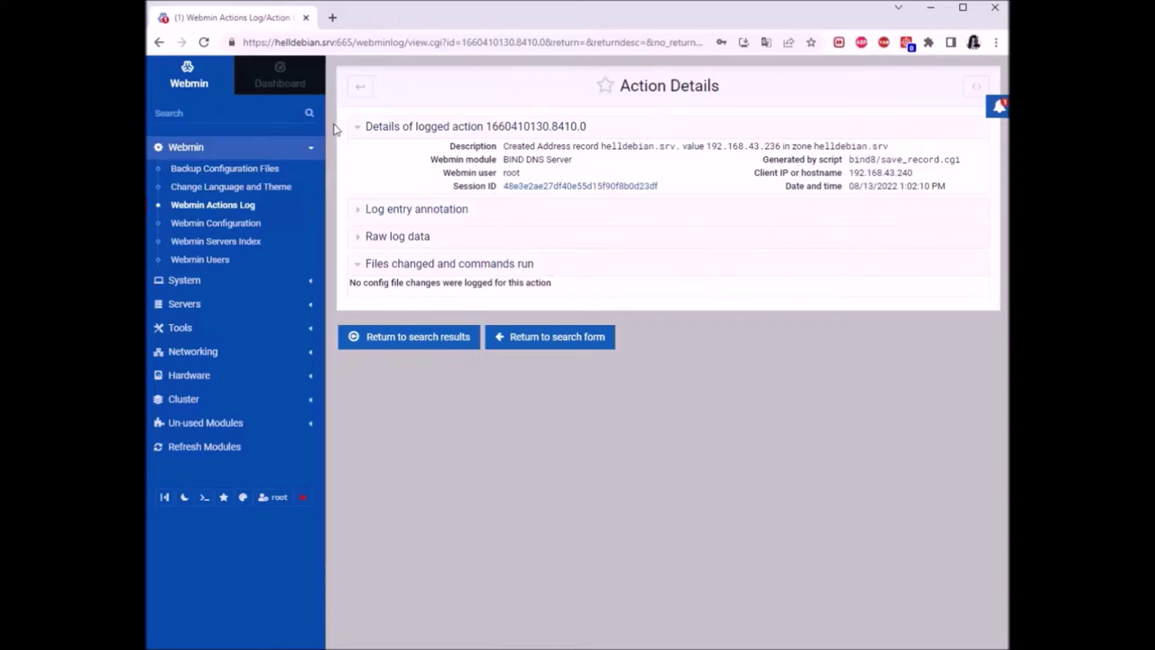
pyautogui.click(236, 226)
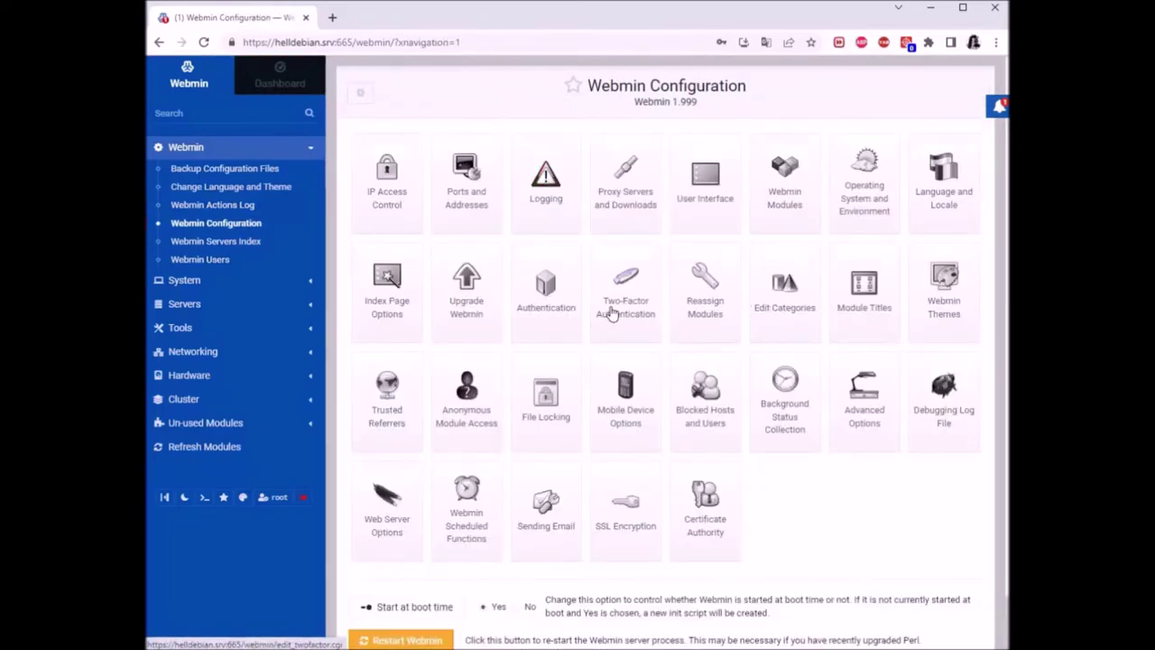
# View Proxy Servers and Downloads, browse the Un-used Modules list, then minimize the browser
pyautogui.click(630, 180)
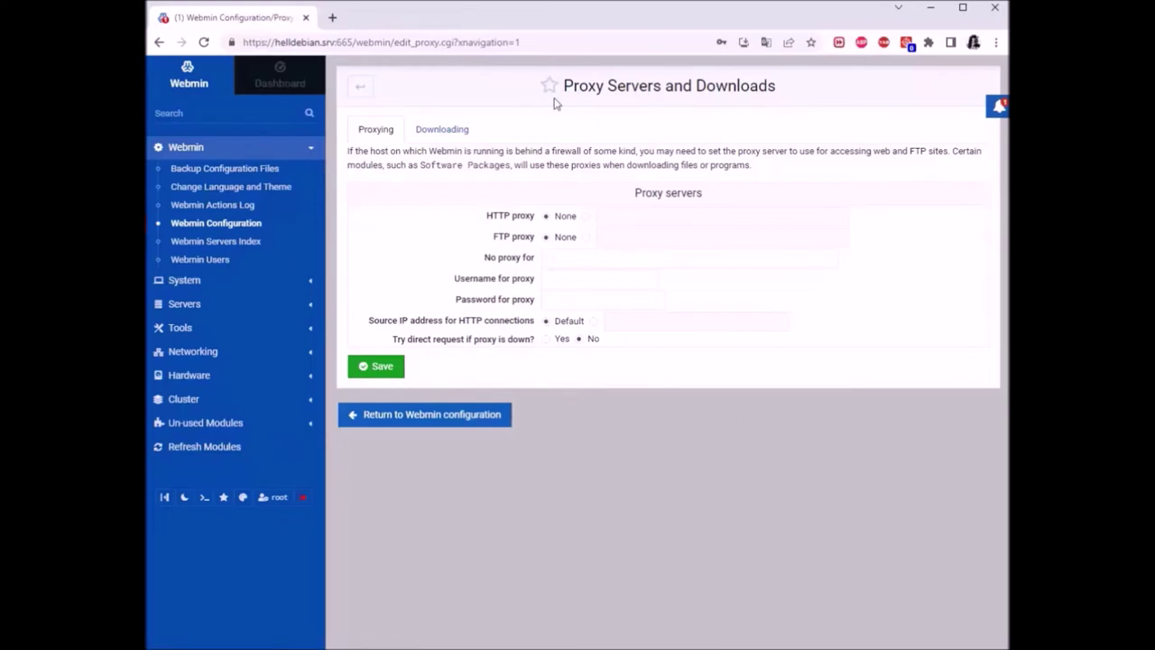
pyautogui.click(245, 426)
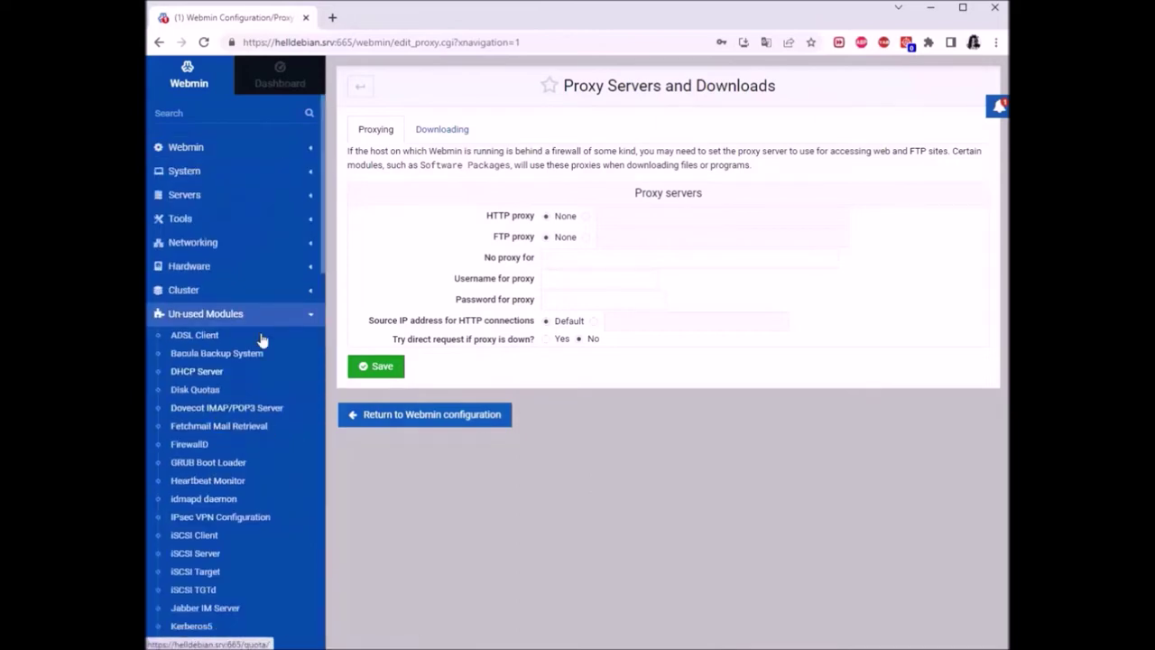
pyautogui.scroll(-4, 228, 354)
pyautogui.scroll(-4, 255, 343)
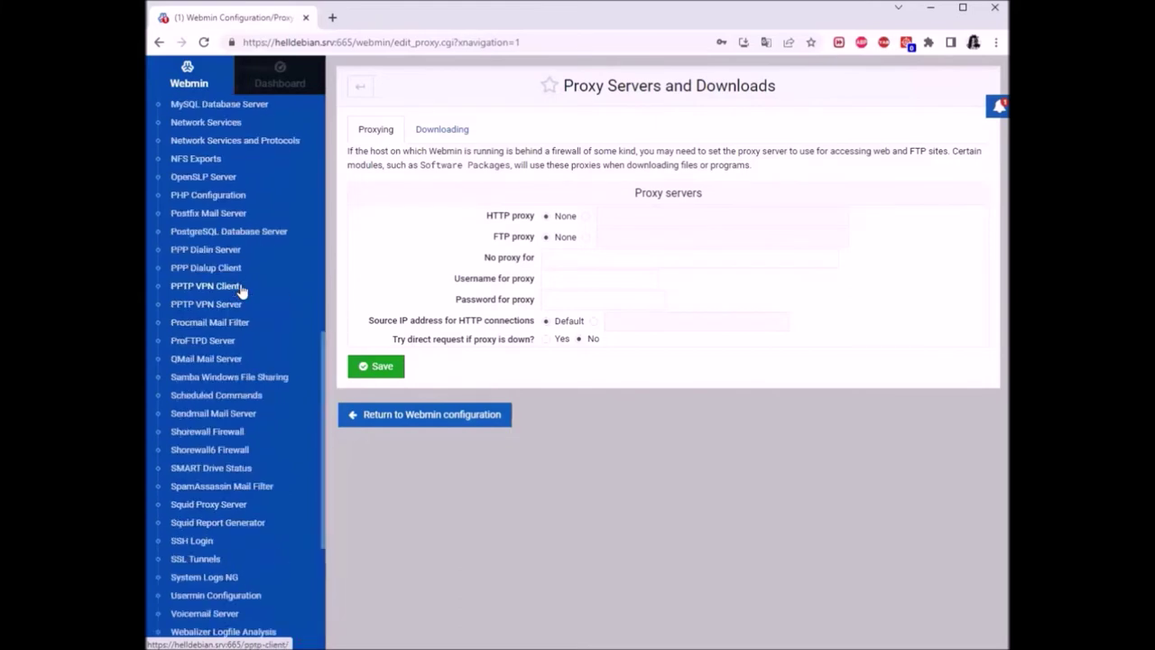
pyautogui.scroll(-4, 216, 379)
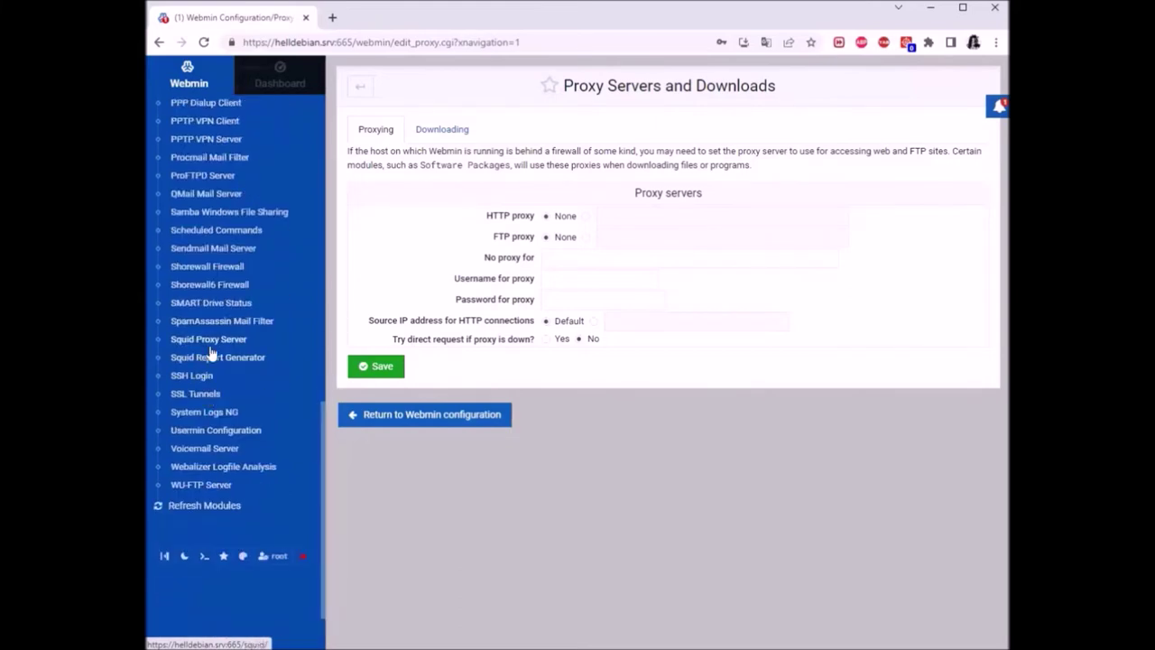
pyautogui.scroll(10, 280, 412)
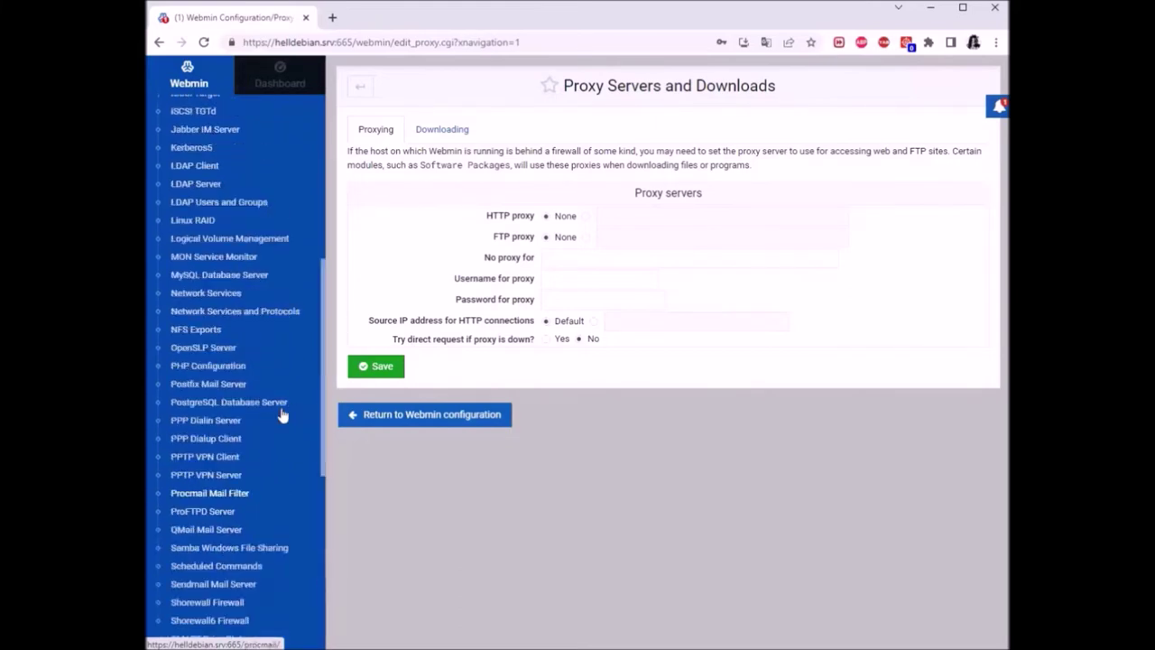
pyautogui.click(311, 316)
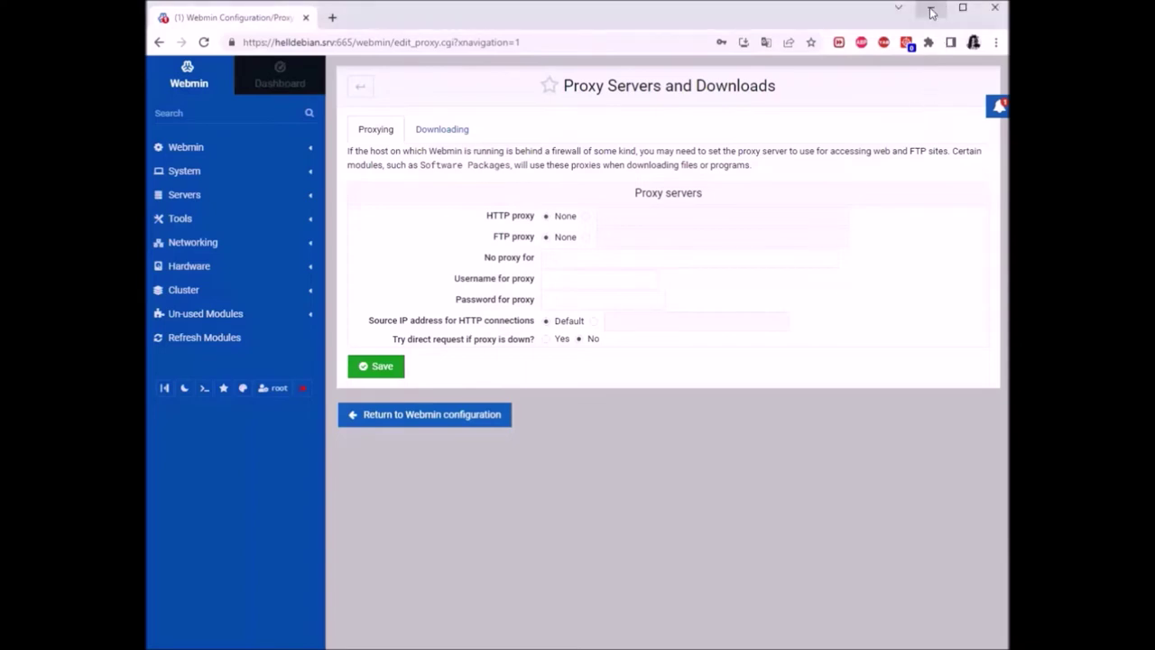
pyautogui.click(931, 9)
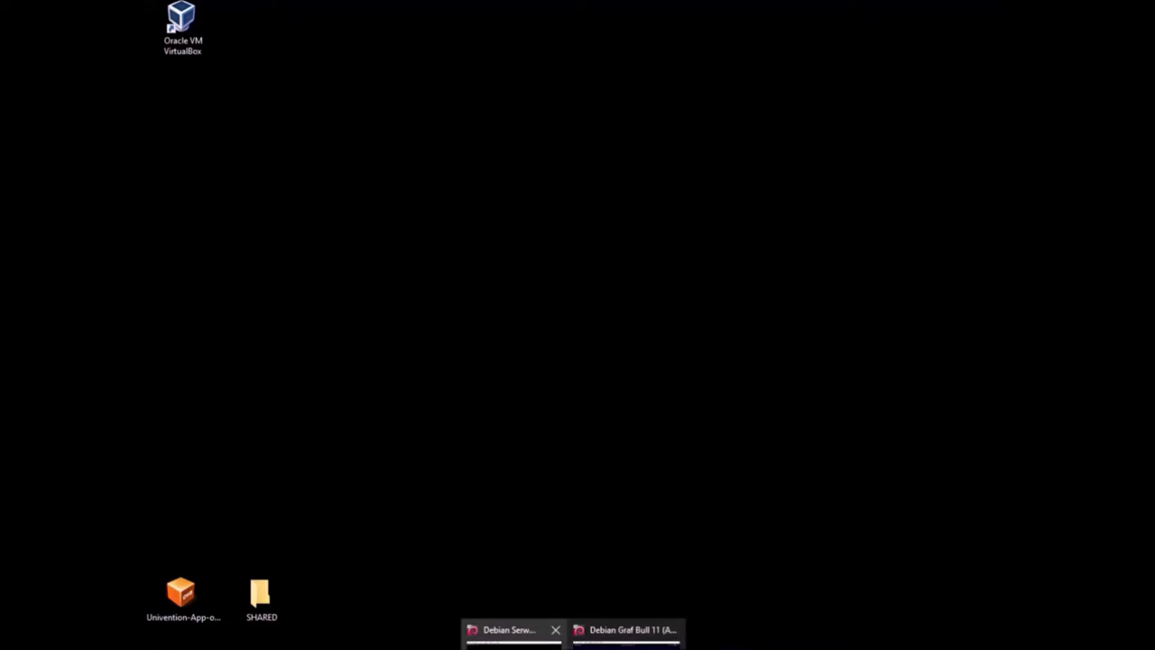
# Bring up the Debian Serwer Bullseye 11 VM and confirm Debian 11 with lsb_release -a
pyautogui.click(501, 629)
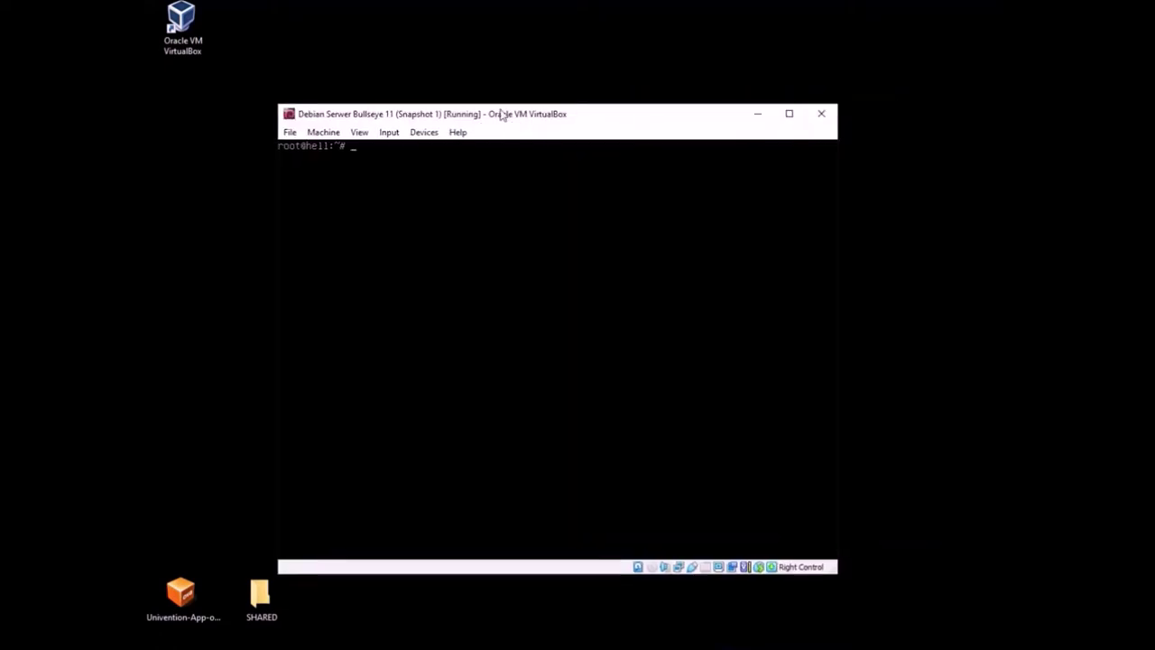
pyautogui.moveTo(508, 116); pyautogui.dragTo(494, 69)
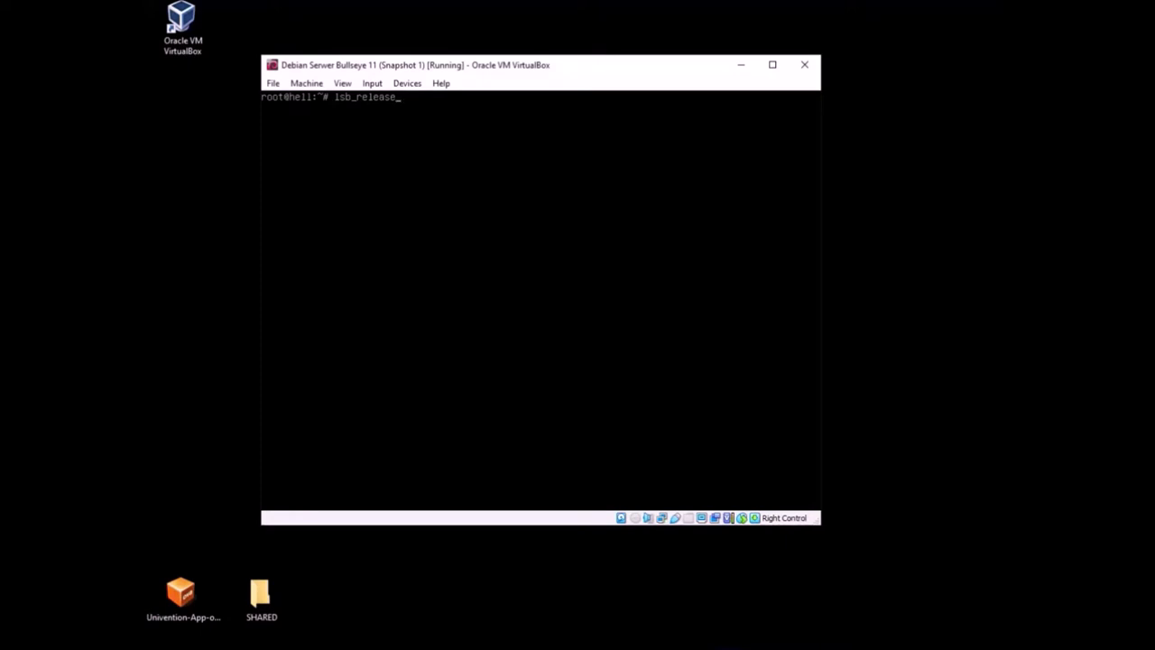
pyautogui.press('Return')
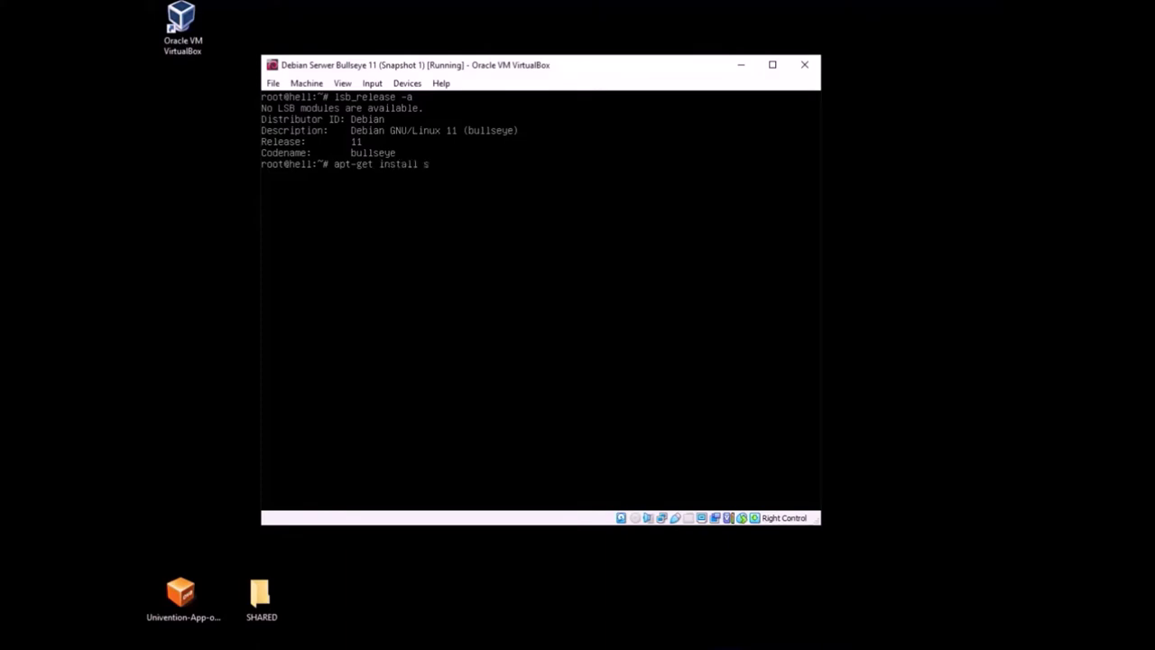
# Install the squid package with apt-get, confirming with y
pyautogui.press('Return')
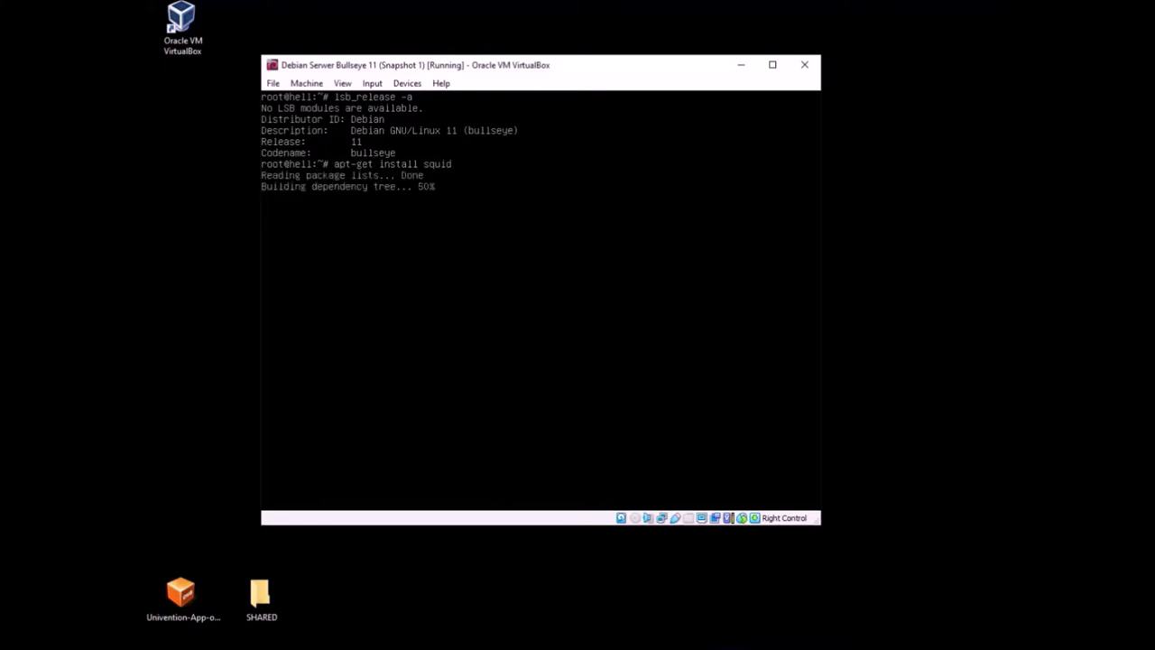
pyautogui.write('y')
pyautogui.press('Return')
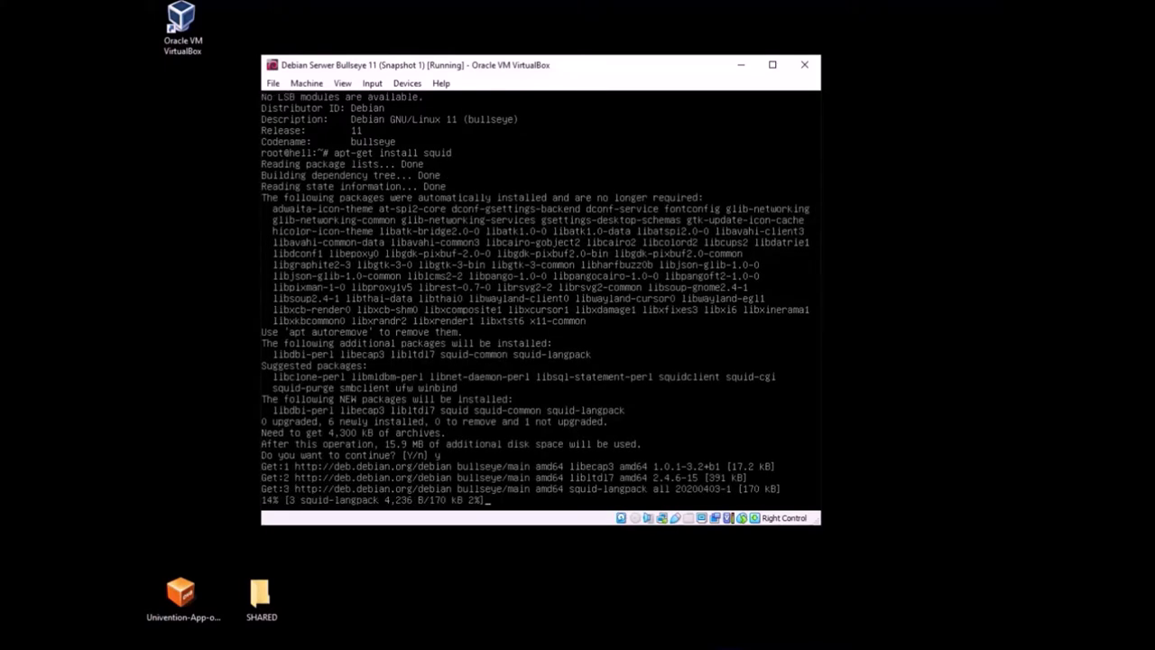
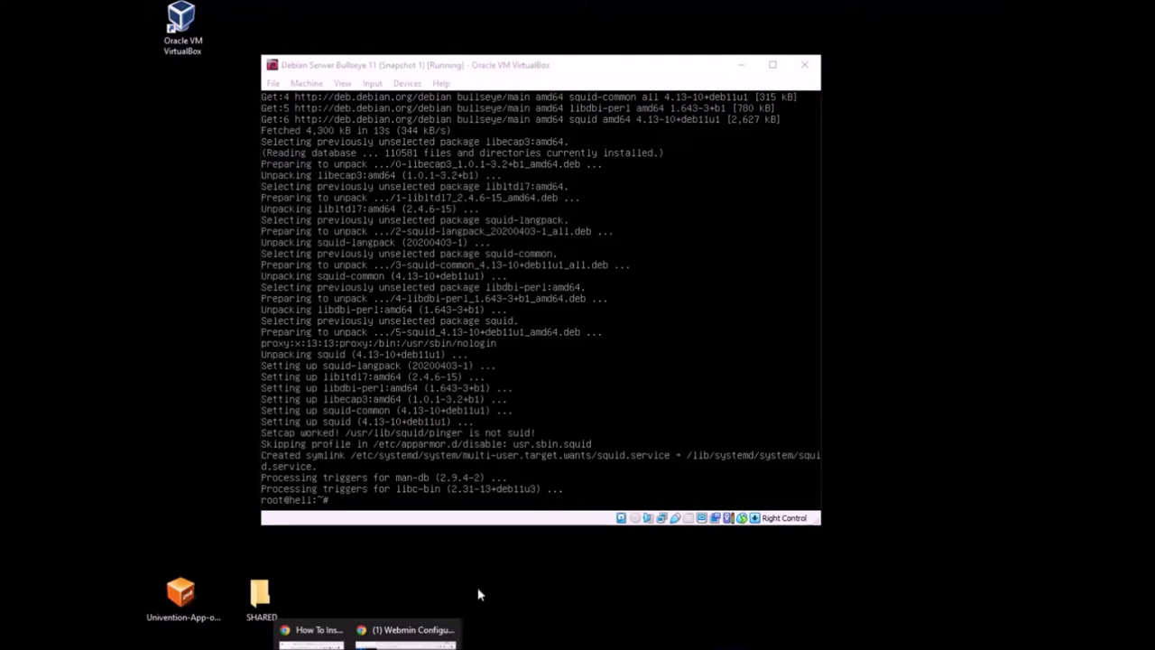
# Bring Webmin forward and open Servers > Squid Proxy Server
pyautogui.click(417, 635)
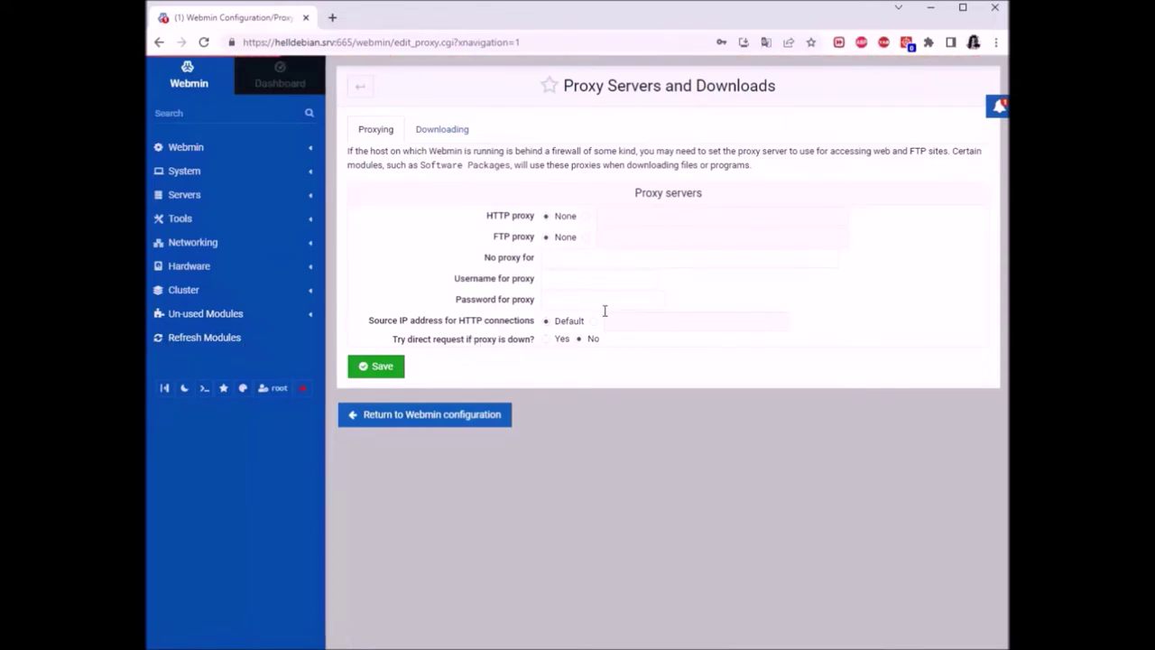
pyautogui.click(184, 203)
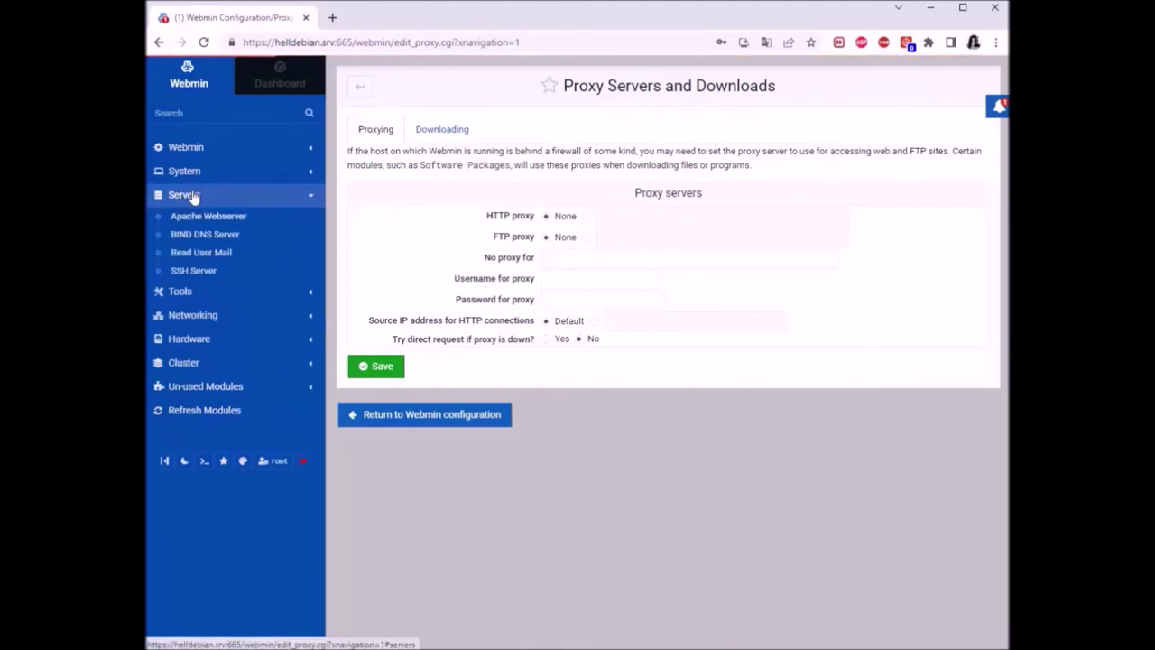
pyautogui.click(192, 195)
pyautogui.click(182, 206)
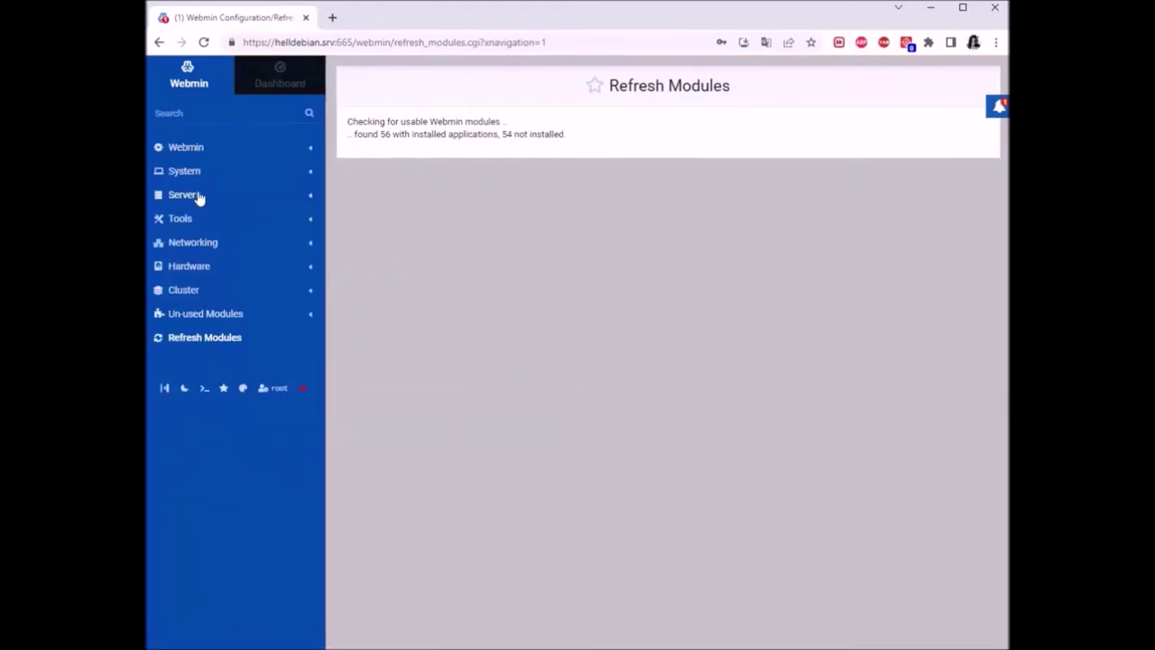
pyautogui.click(198, 197)
pyautogui.click(206, 276)
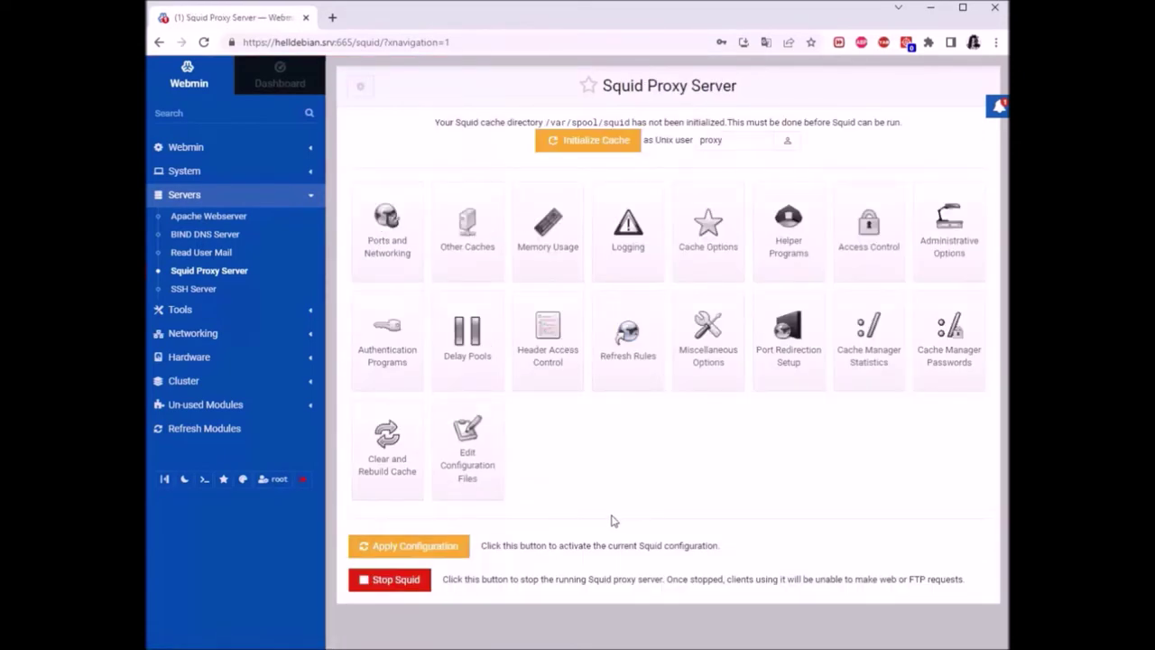
# Stop Squid, initialize its cache directory, return to the module index, and minimize Chrome
pyautogui.click(391, 582)
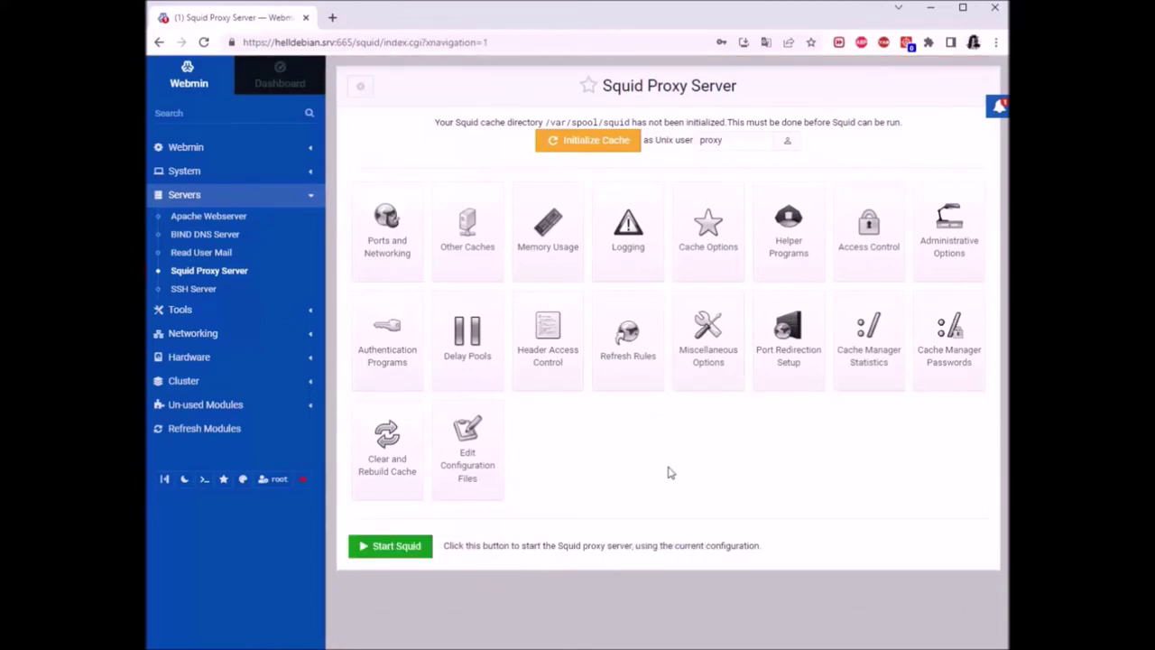
pyautogui.click(587, 146)
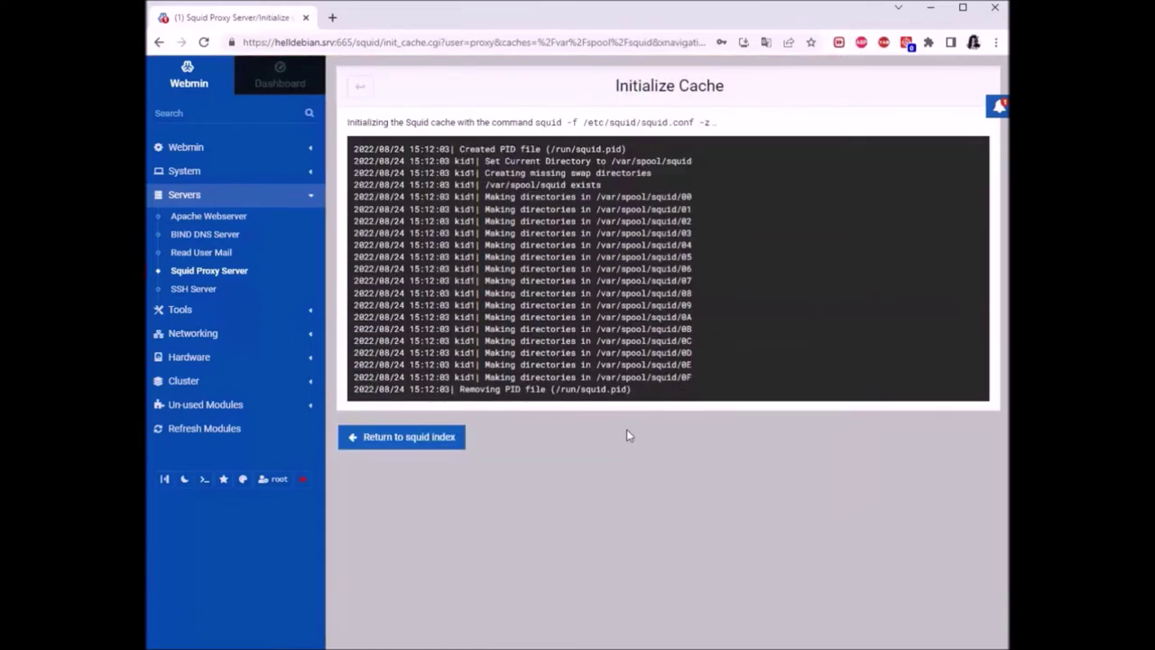
pyautogui.click(411, 443)
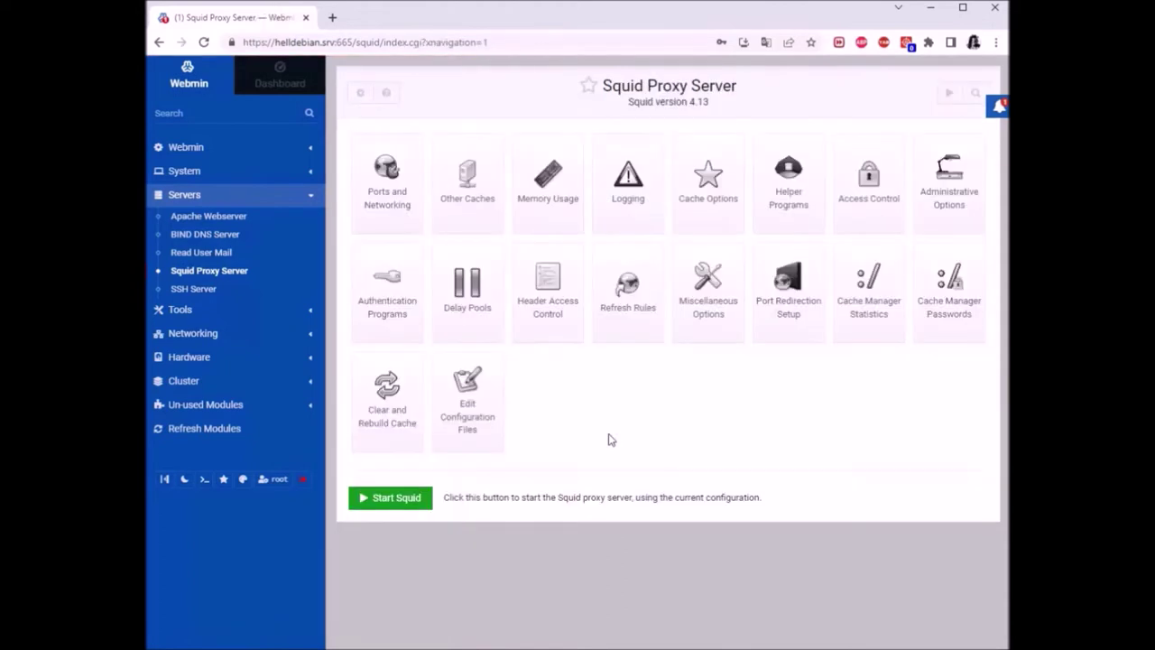
pyautogui.click(931, 8)
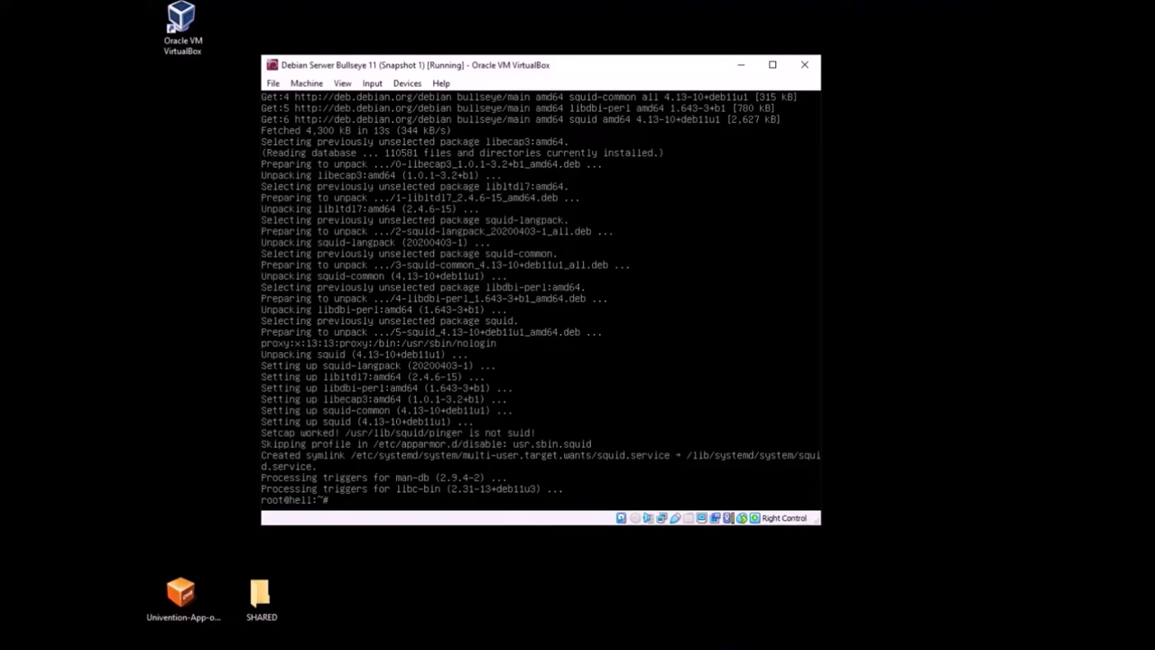
# Start the Squid service with systemctl and confirm it is active (running)
pyautogui.write('systemctl start squid')
pyautogui.press('Return')
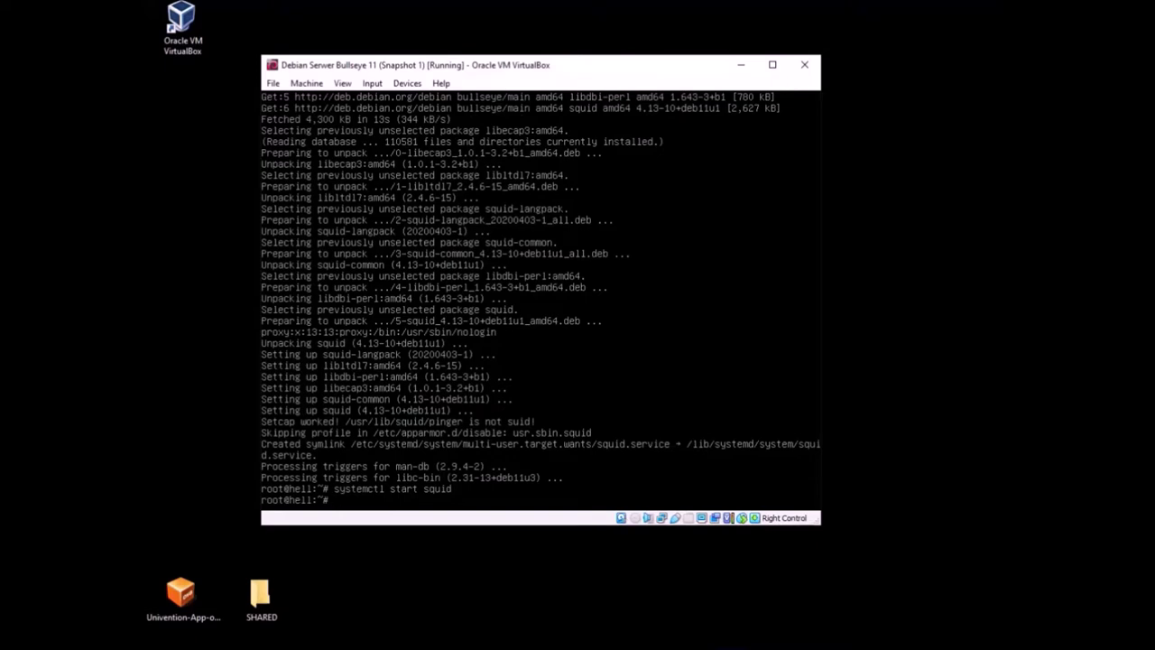
pyautogui.write('systemctl status squid')
pyautogui.press('Return')
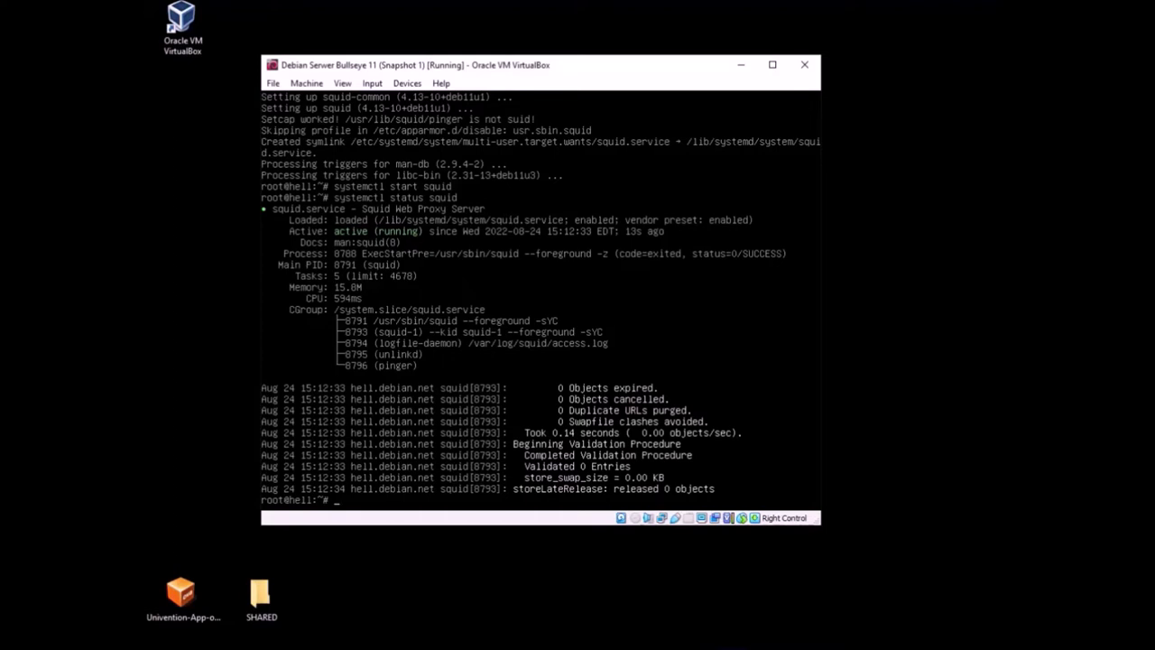
# Change into /etc/squid after fixing the /et typo, list its files, and enter nano squid.conf
pyautogui.write('cd /et/squid')
pyautogui.press('Return')
pyautogui.press('Up')
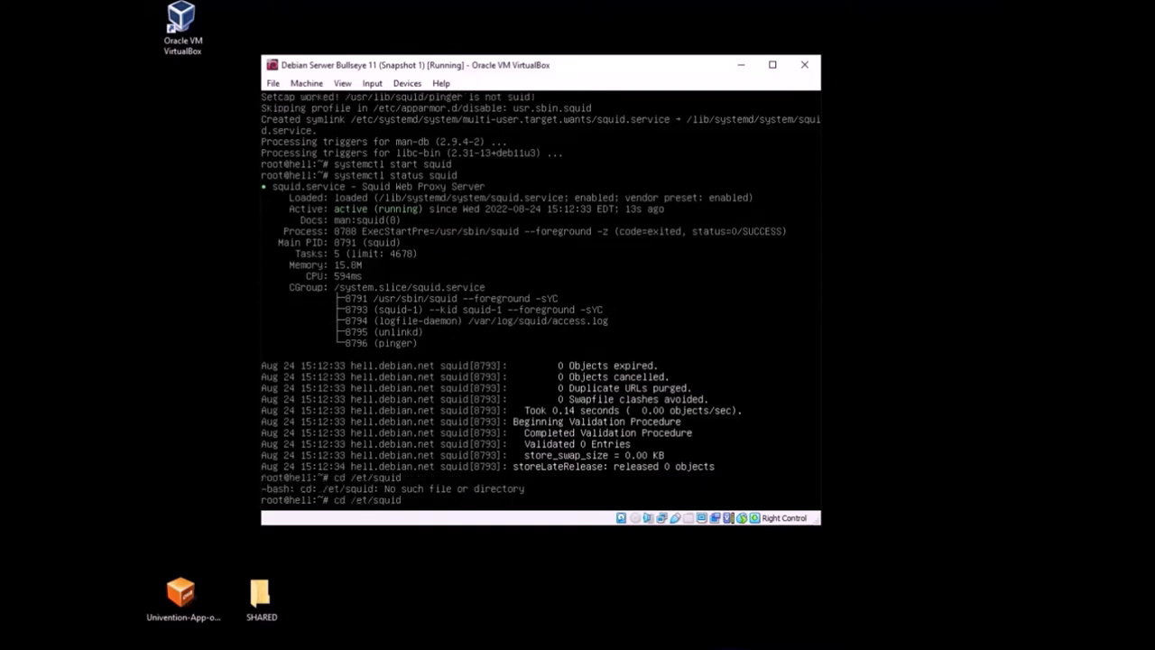
pyautogui.press('Return')
pyautogui.press('Up')
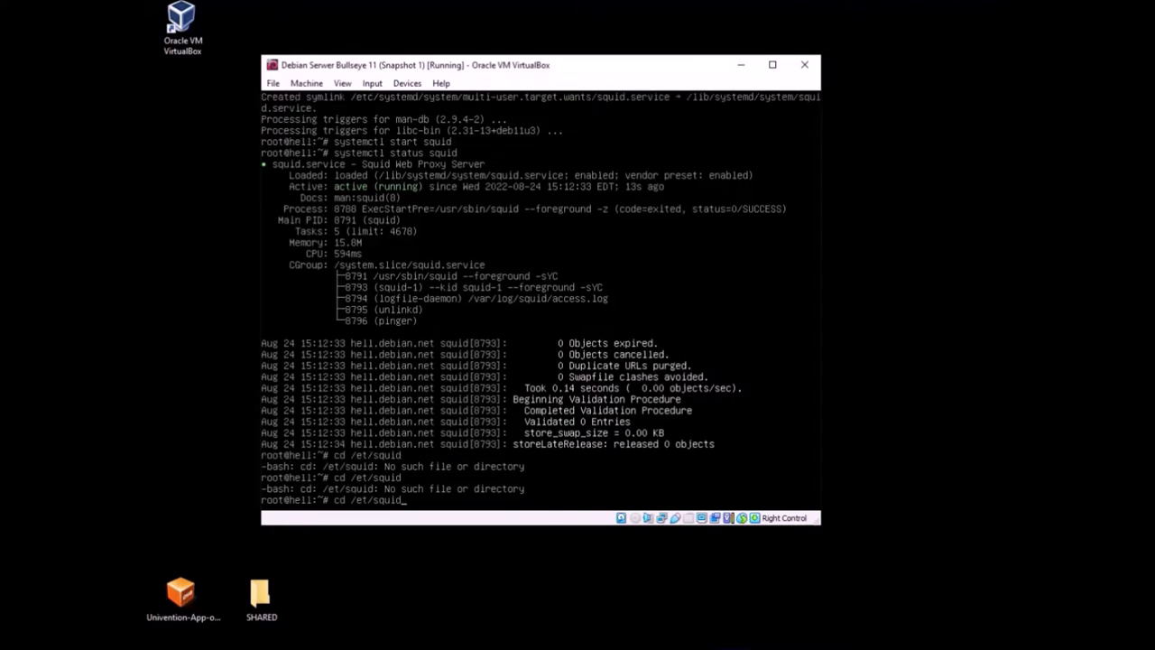
pyautogui.press('Left')
pyautogui.press('Left')
pyautogui.press('Left')
pyautogui.press('Left')
pyautogui.press('Left')
pyautogui.press('Left')
pyautogui.write('c')
pyautogui.press('Return')
pyautogui.write('ls')
pyautogui.press('Return')
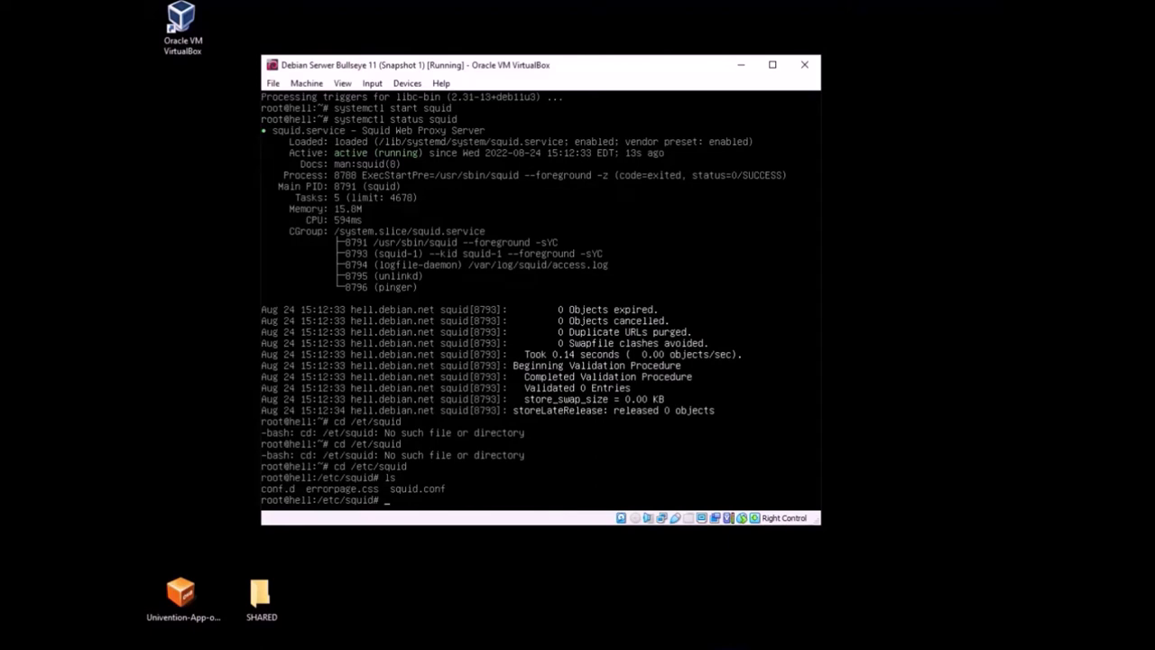
pyautogui.write('nano squid.conf')
# Open squid.conf in nano and search for 'YOUR OWN'
pyautogui.press('Return')
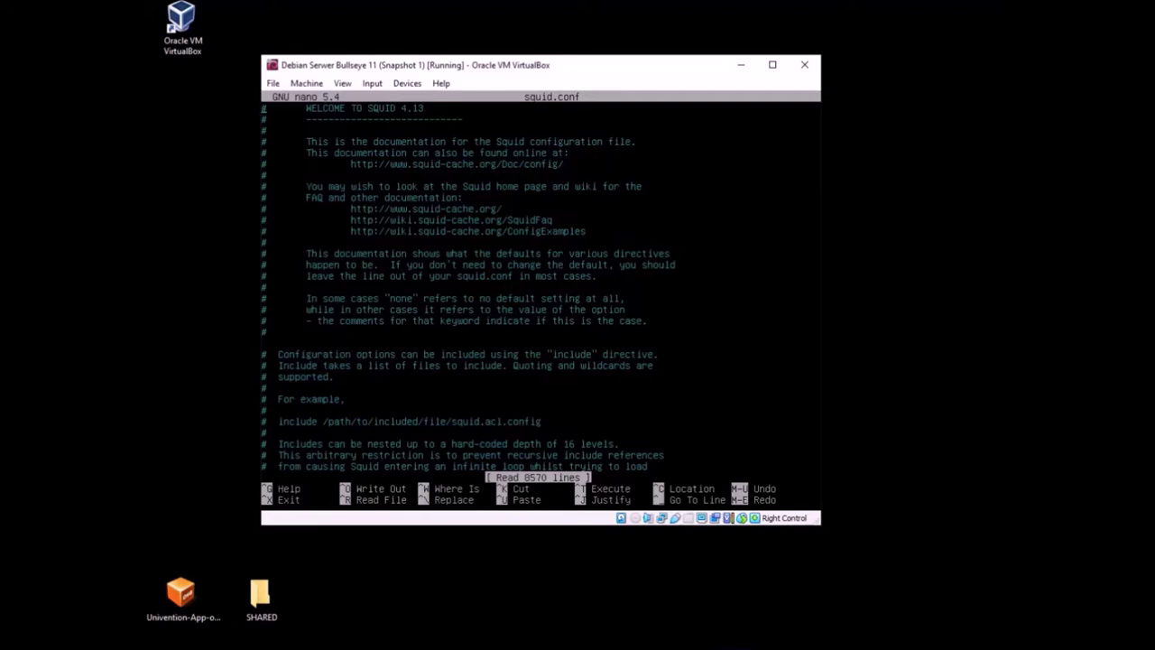
pyautogui.hotkey('ctrl', 'w')
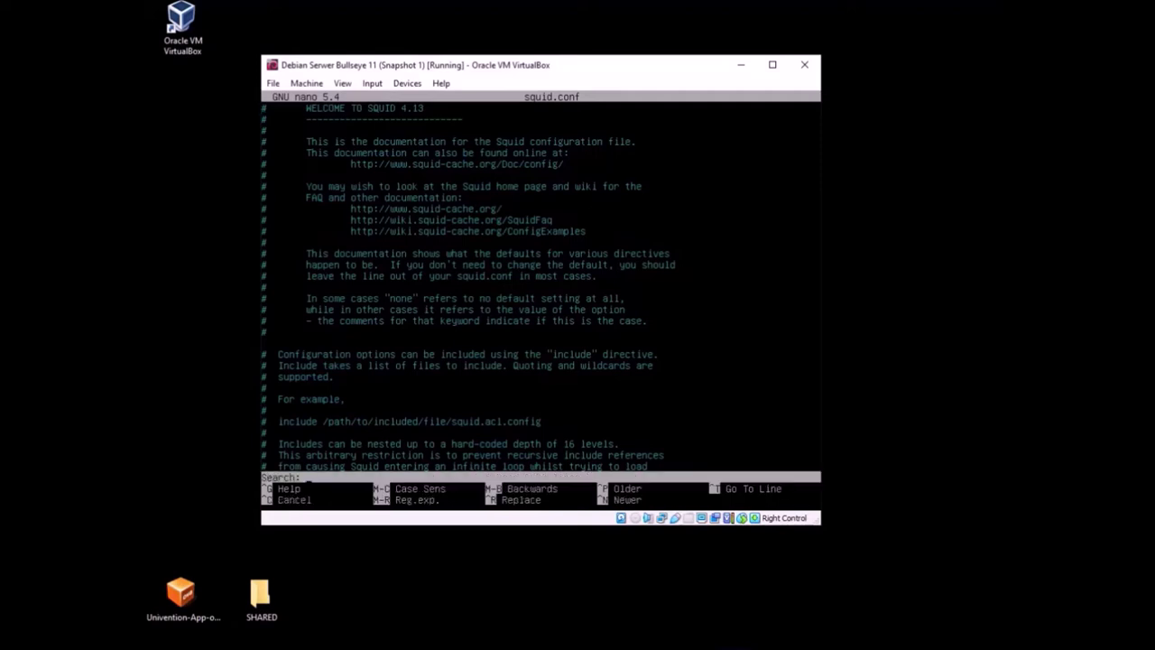
pyautogui.write('YOUR OWN')
pyautogui.press('Return')
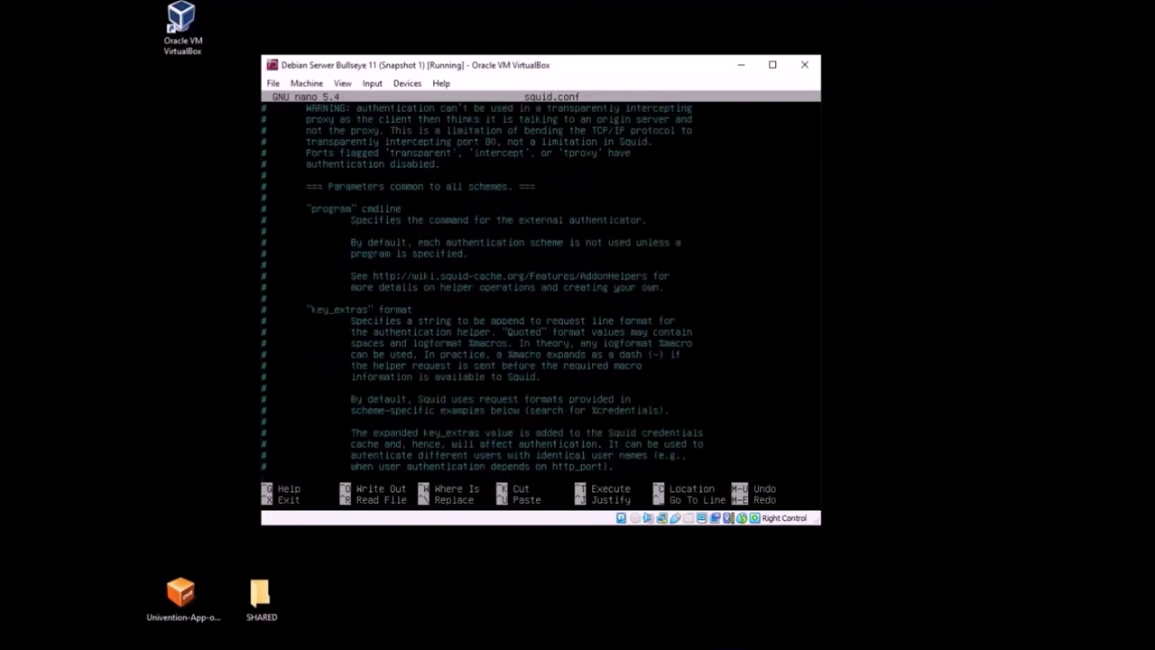
# Repeat the 'YOUR OWN' search until the INSERT YOUR OWN RULE(S) HERE block appears
pyautogui.hotkey('ctrl', 'w')
pyautogui.write('YOUR OW')
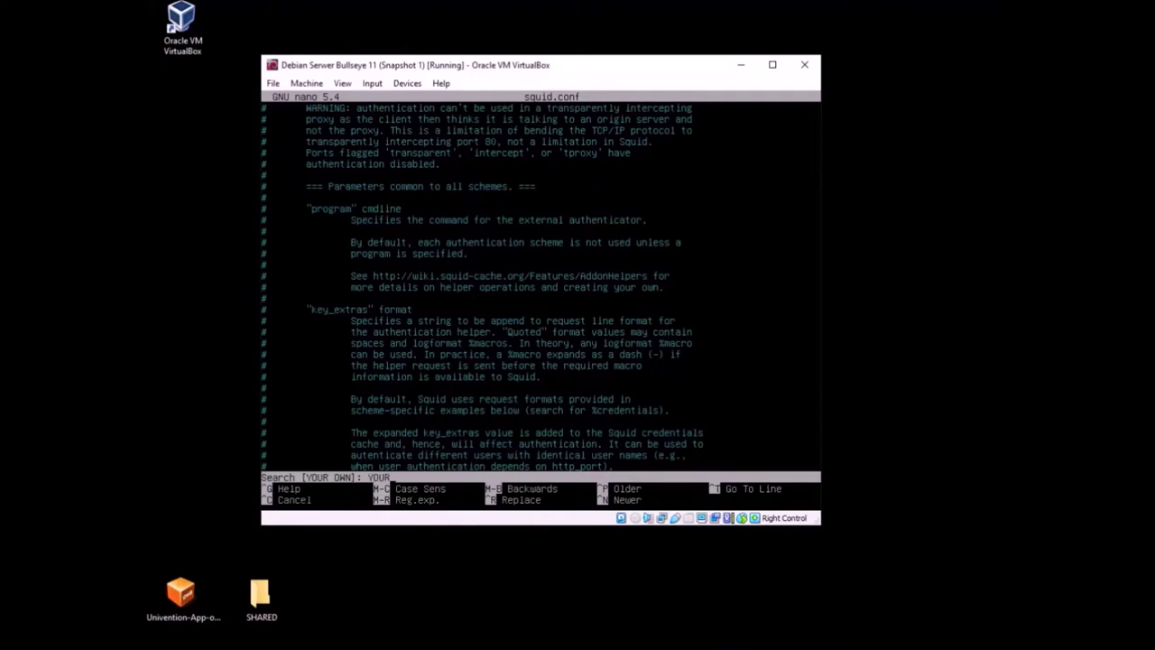
pyautogui.write('N')
pyautogui.press('Return')
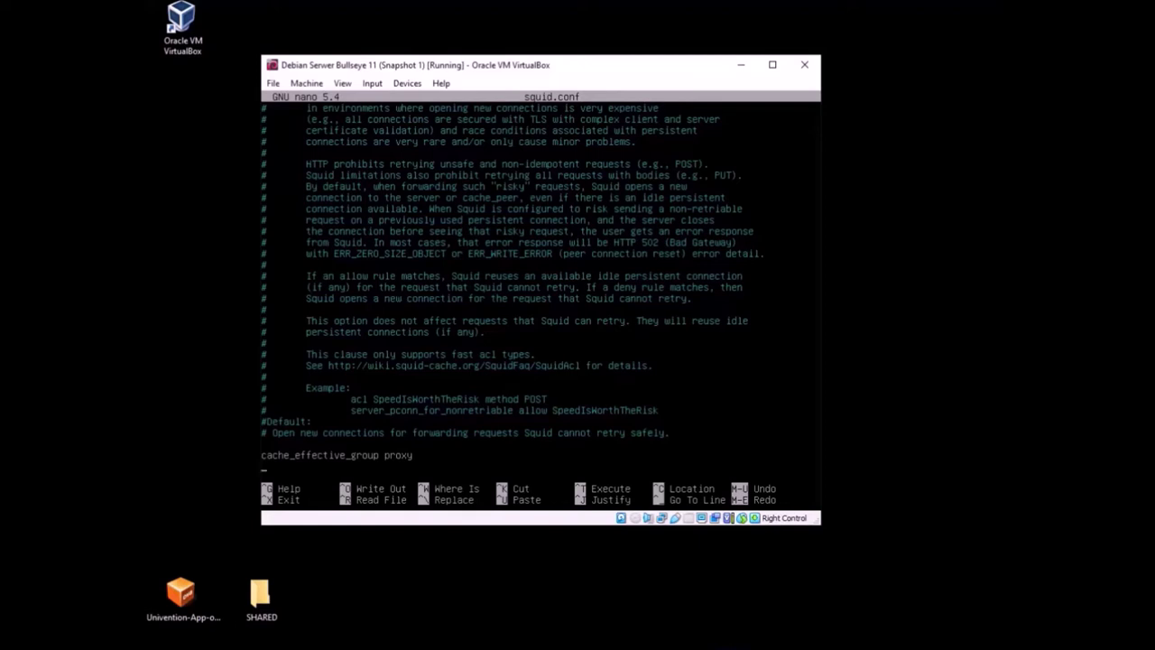
pyautogui.hotkey('ctrl', 'w')
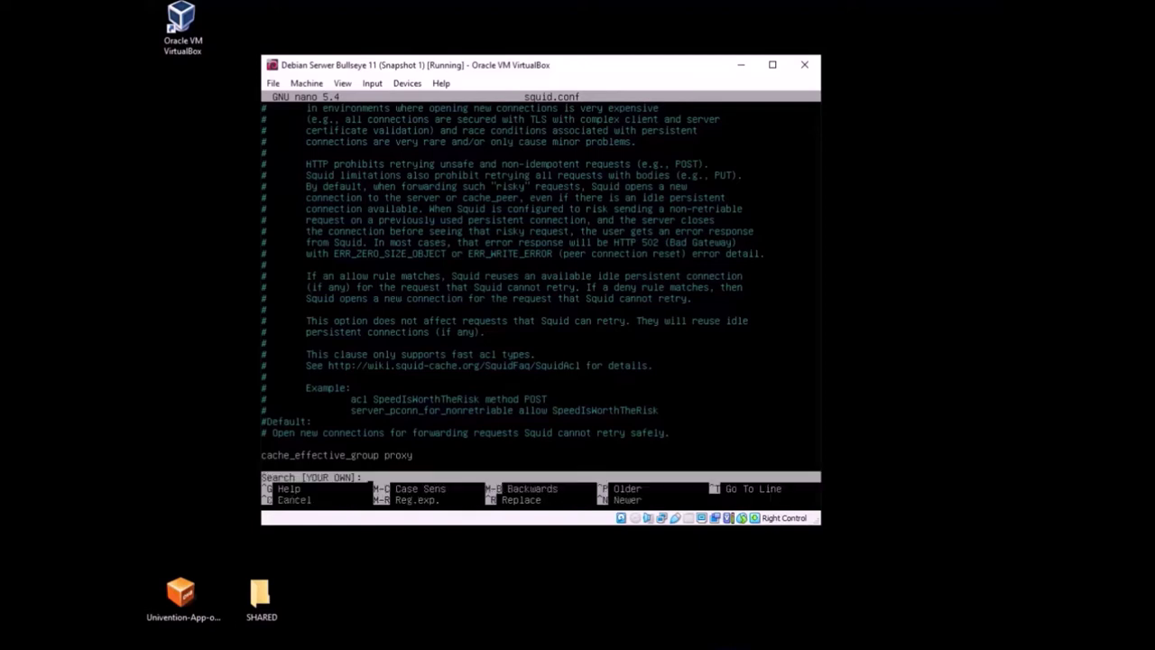
pyautogui.write('YOUR OWN')
pyautogui.press('Return')
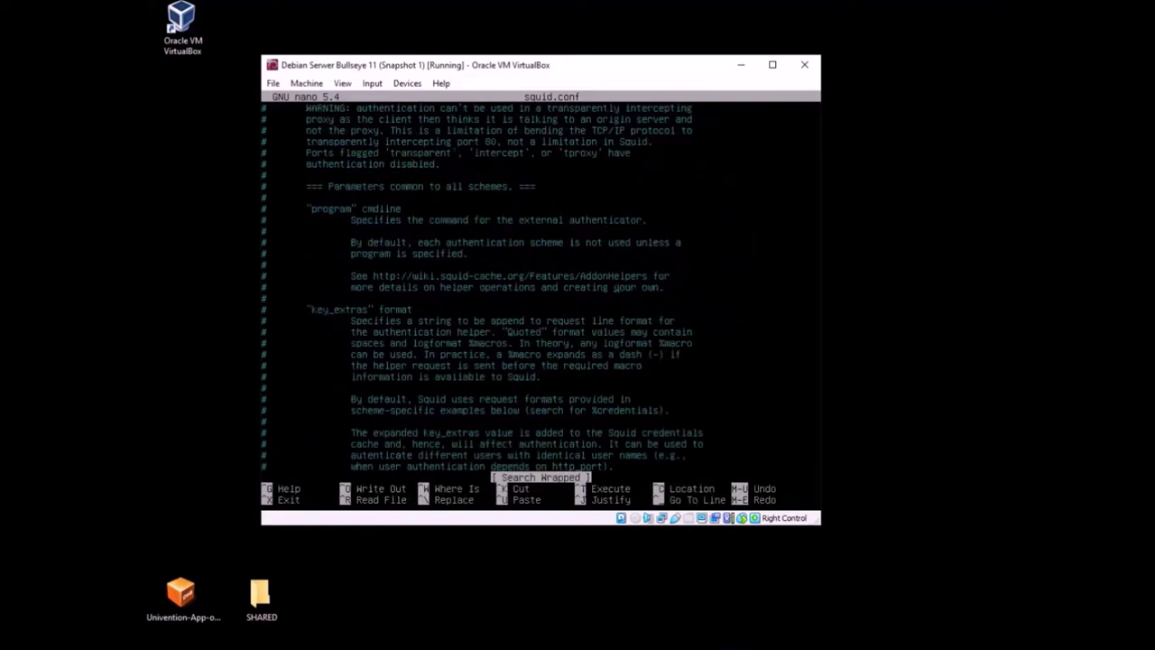
pyautogui.hotkey('ctrl', 'w')
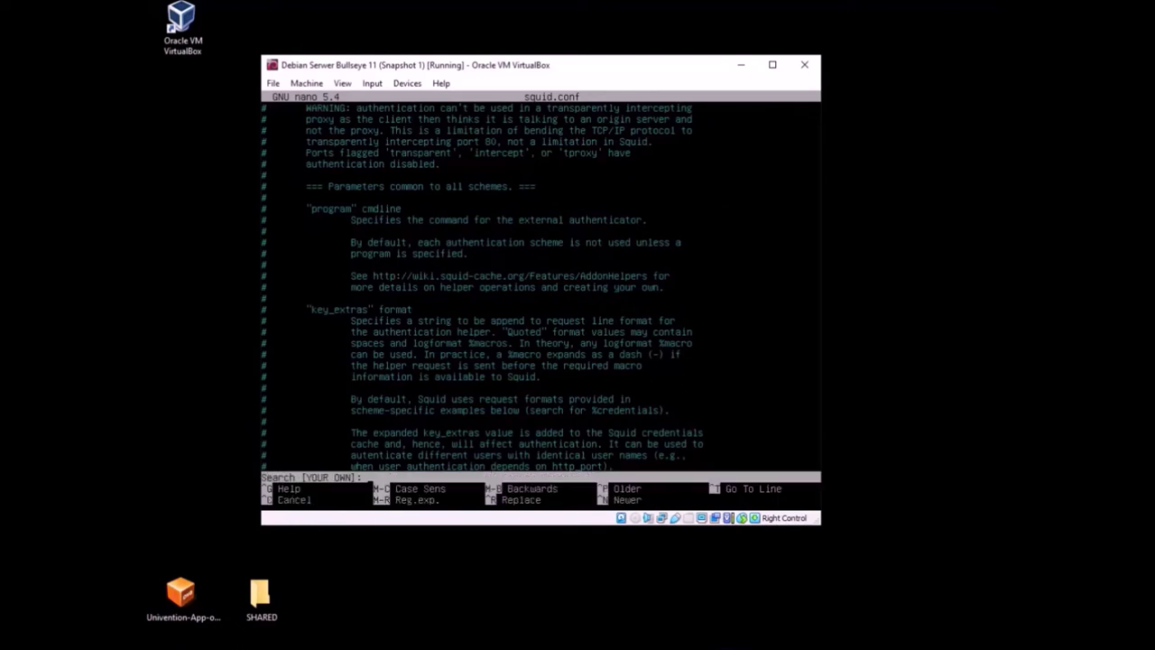
pyautogui.write('YOUR OWN')
pyautogui.press('Return')
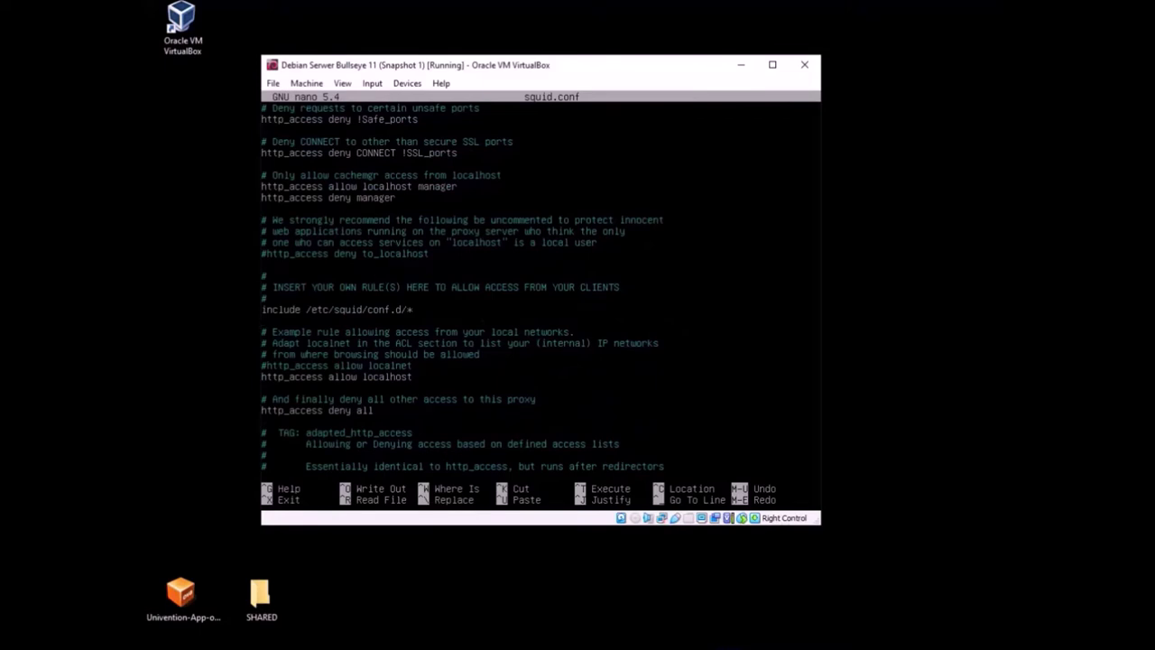
pyautogui.moveTo(412, 632)
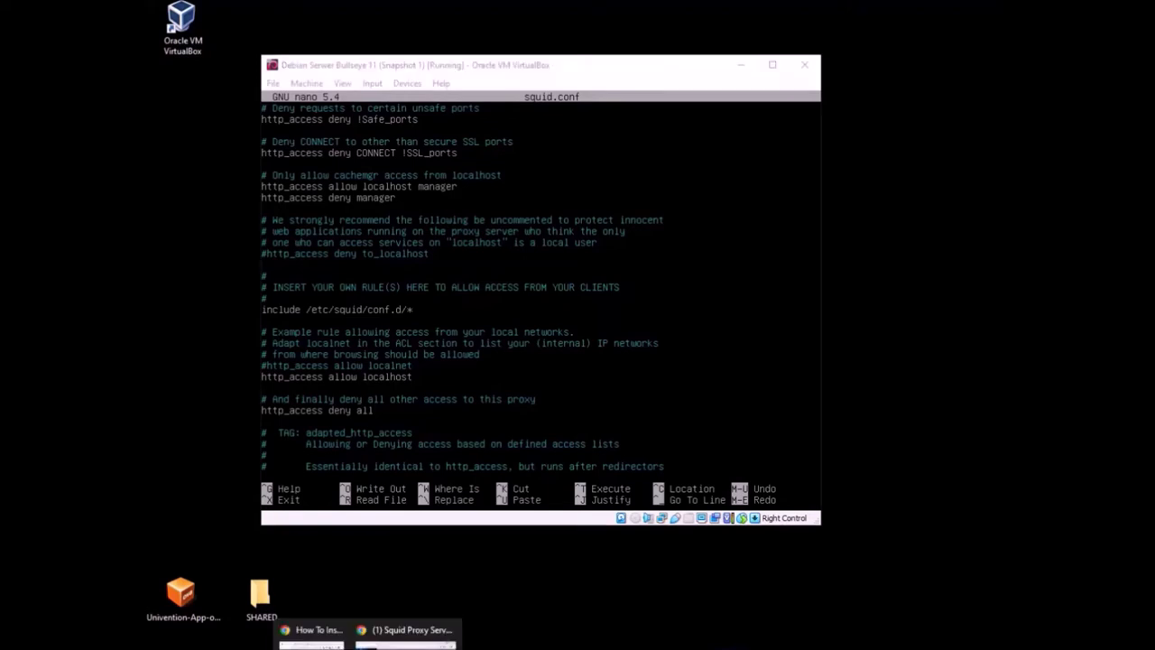
# Open squid.conf in Webmin's Edit Configuration Files page and read down to line 647
pyautogui.click(412, 629)
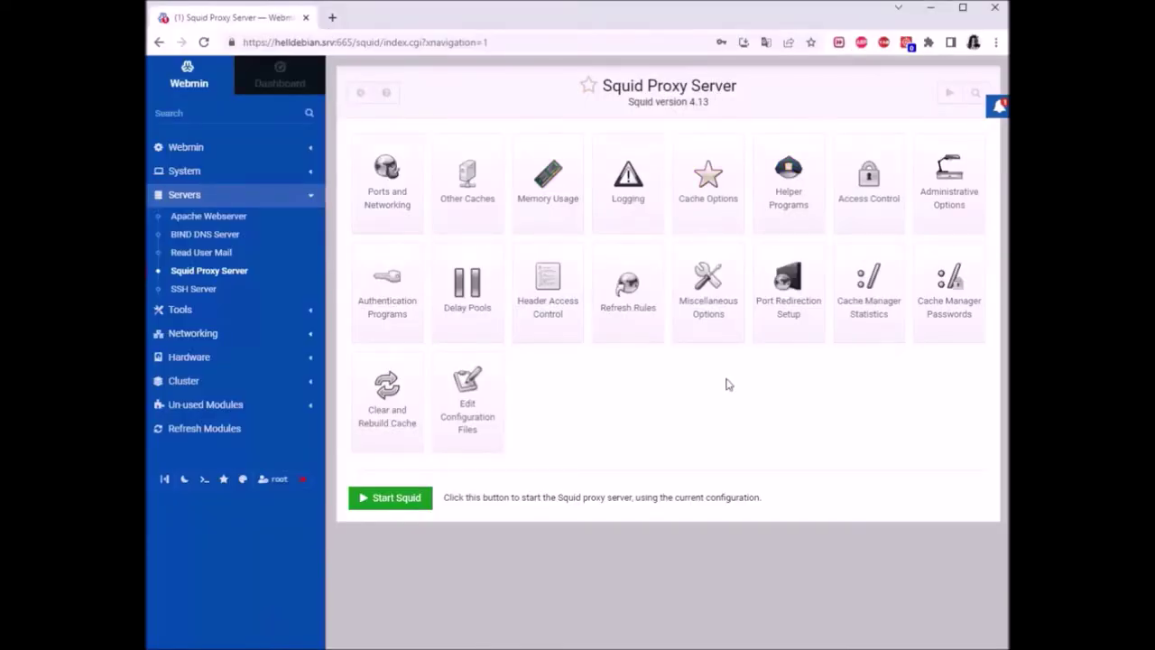
pyautogui.click(475, 407)
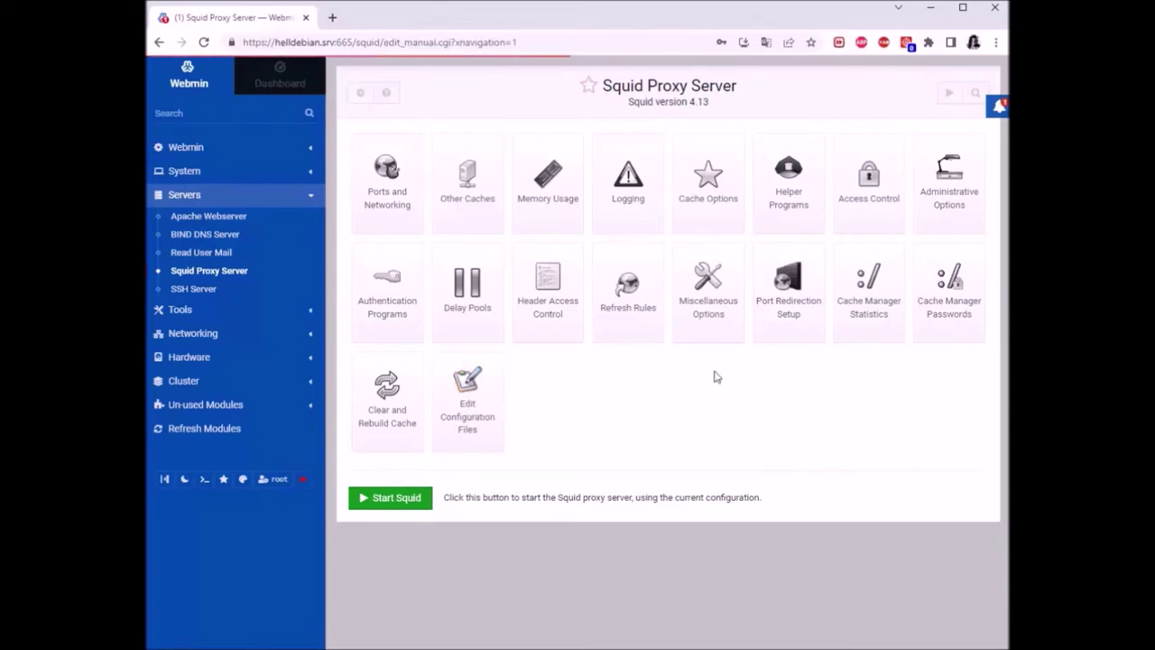
pyautogui.scroll(-20, 517, 298)
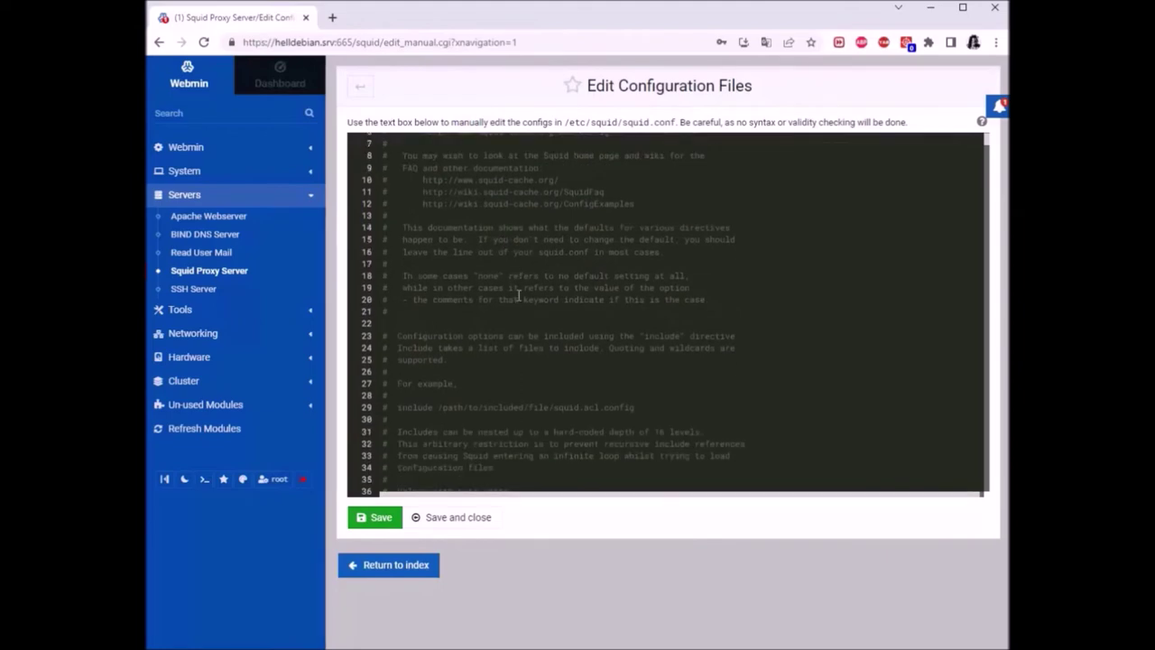
pyautogui.scroll(-20, 515, 291)
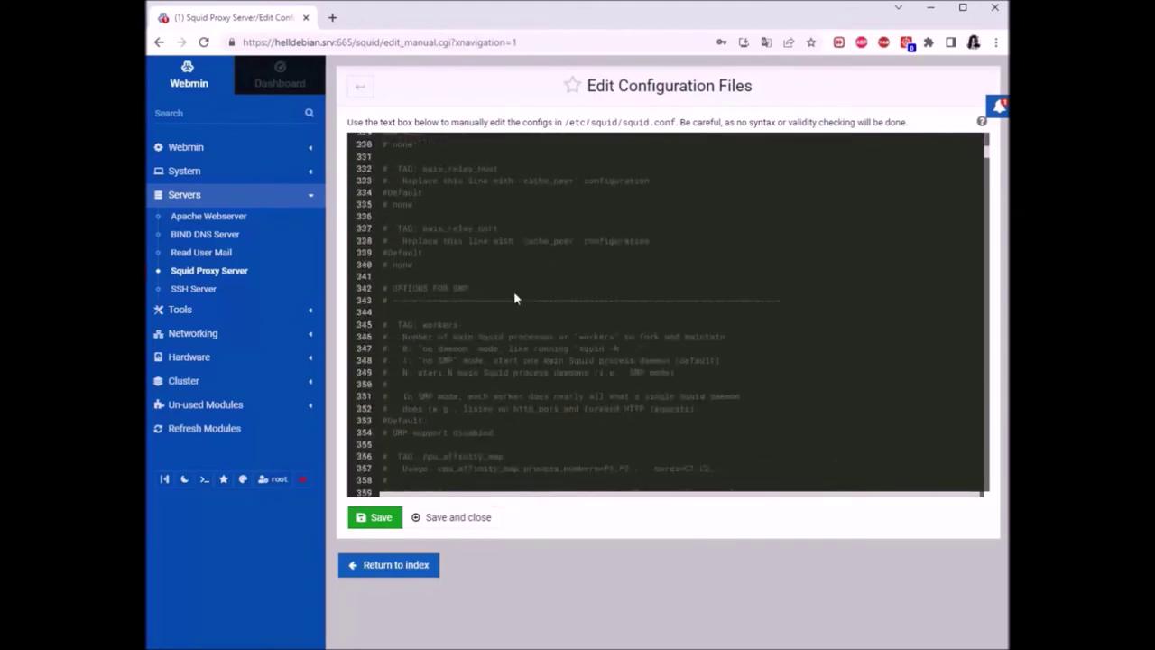
pyautogui.click(509, 366)
pyautogui.click(664, 353)
pyautogui.click(619, 343)
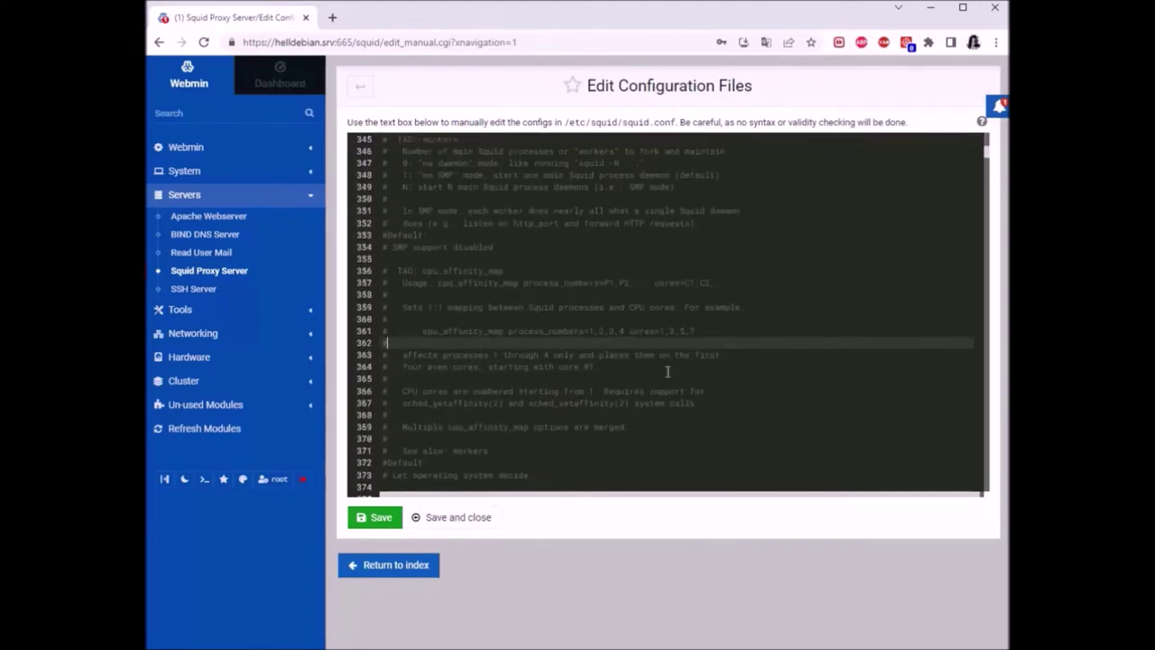
pyautogui.click(550, 438)
pyautogui.scroll(-20, 529, 298)
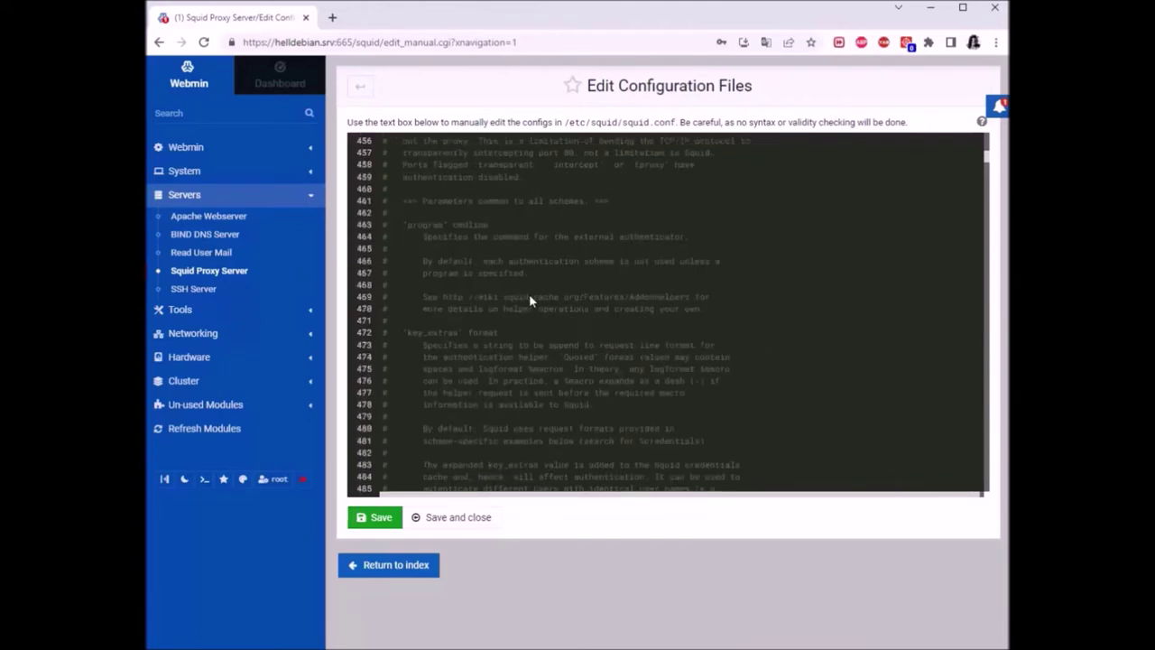
pyautogui.scroll(-8, 530, 301)
pyautogui.click(627, 308)
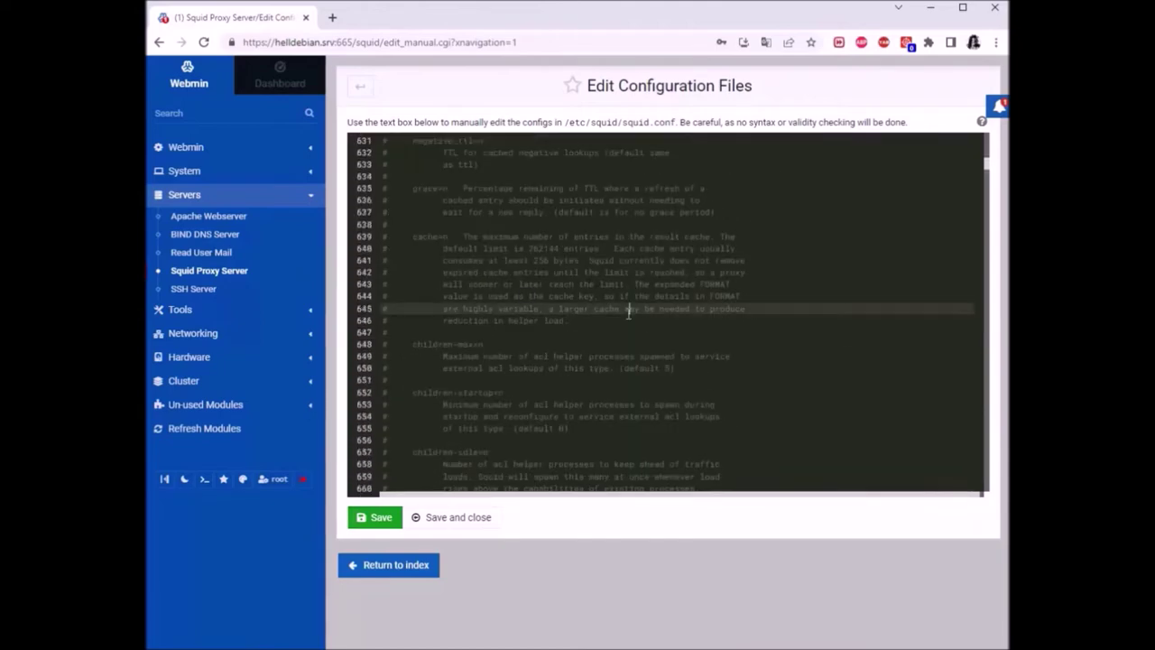
pyautogui.click(593, 323)
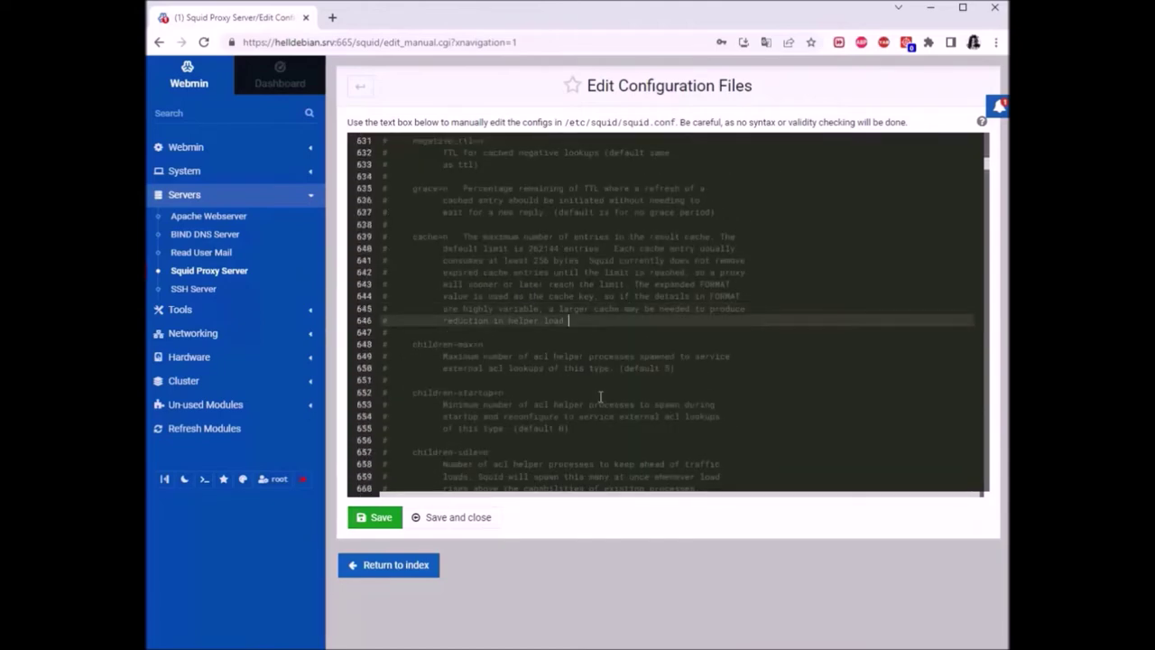
pyautogui.click(478, 331)
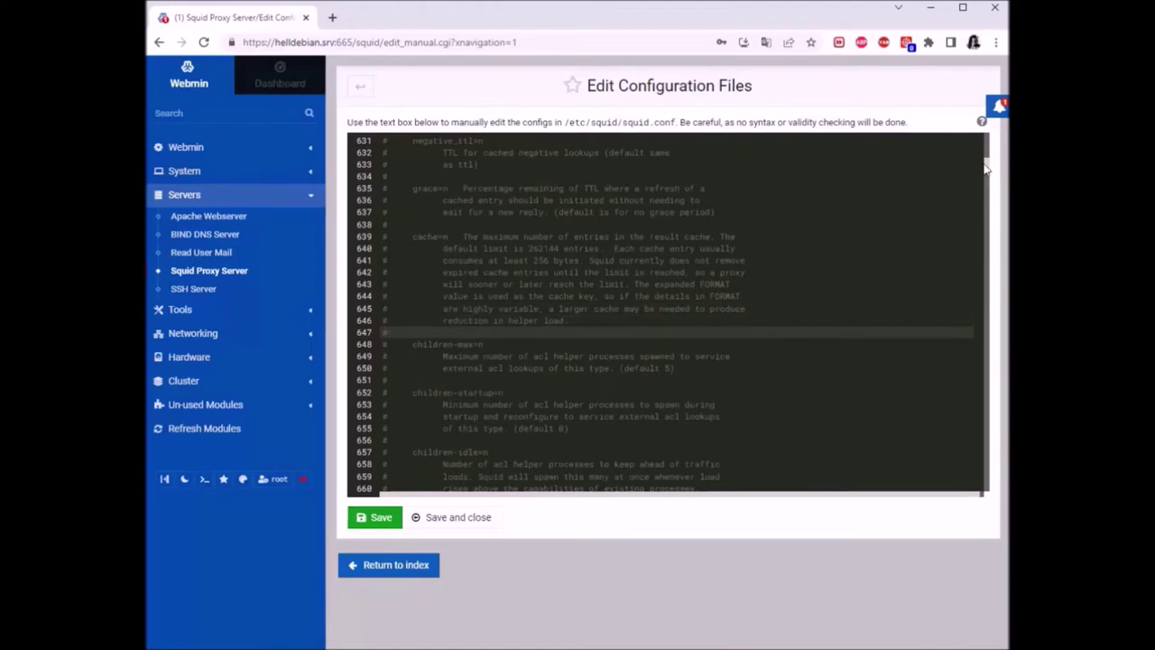
# Scroll back through the config text, then minimize Chrome to reveal the nano session
pyautogui.moveTo(990, 164); pyautogui.dragTo(987, 328)
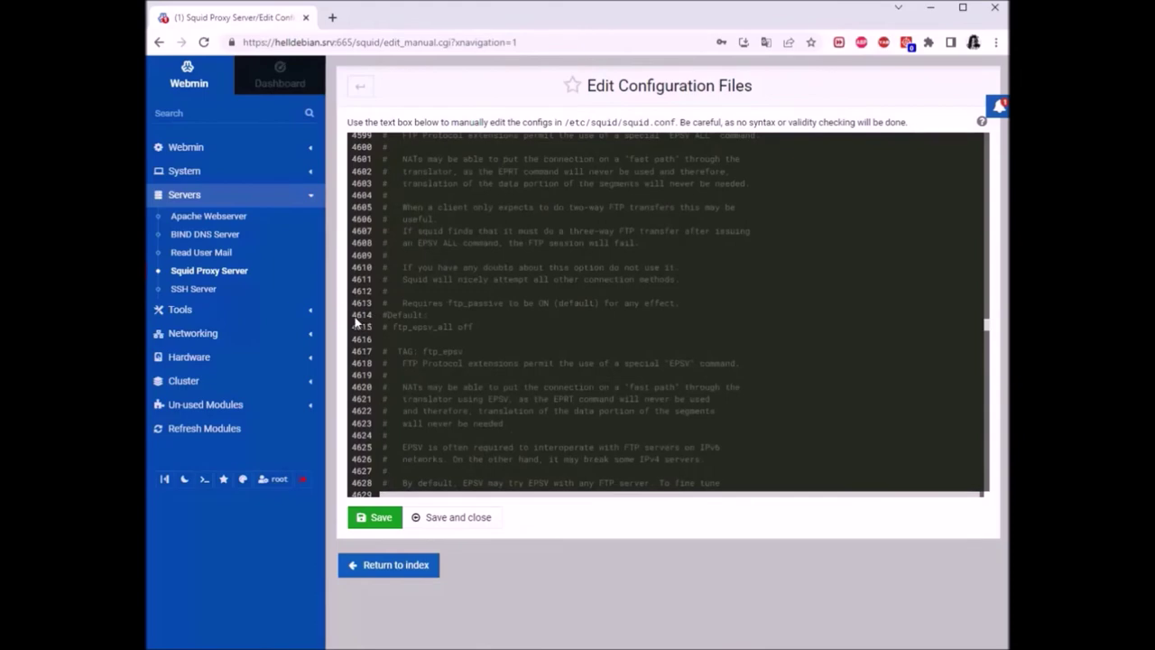
pyautogui.moveTo(988, 335); pyautogui.dragTo(996, 143)
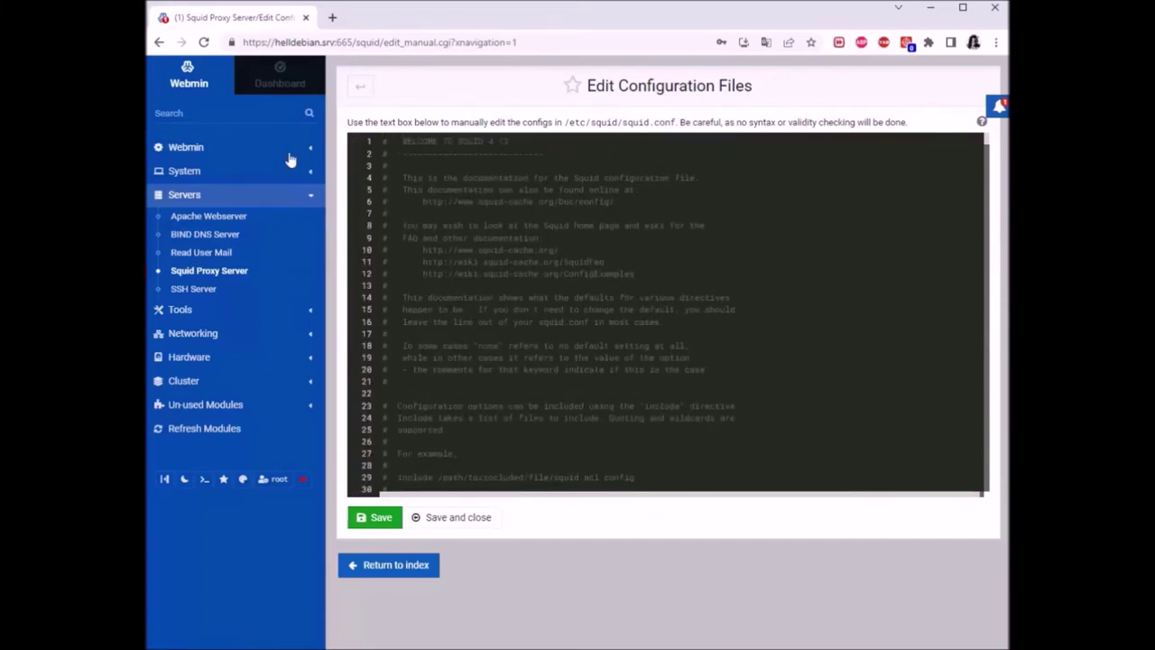
pyautogui.scroll(-5, 639, 309)
pyautogui.scroll(-9, 637, 307)
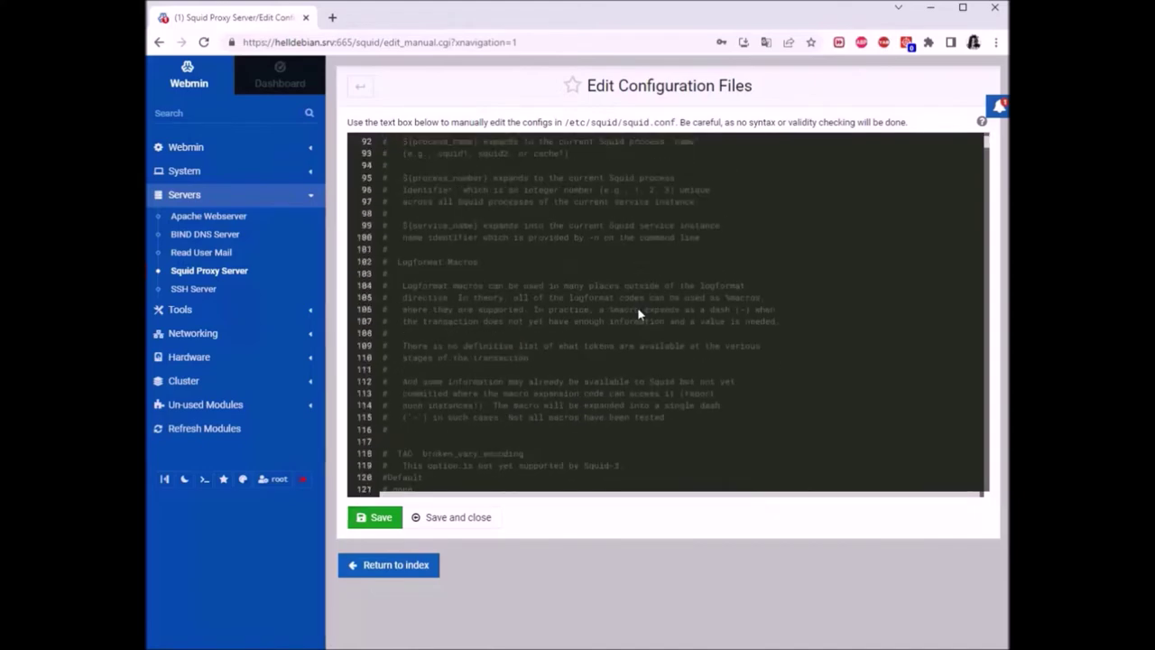
pyautogui.scroll(12, 630, 300)
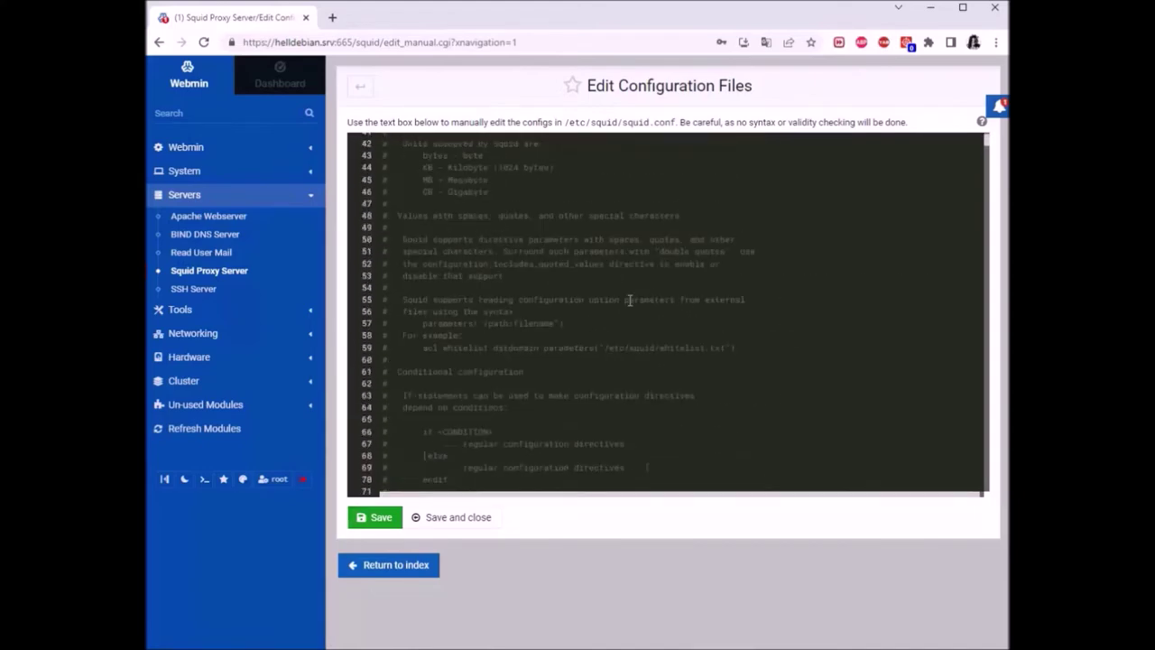
pyautogui.scroll(-2, 627, 311)
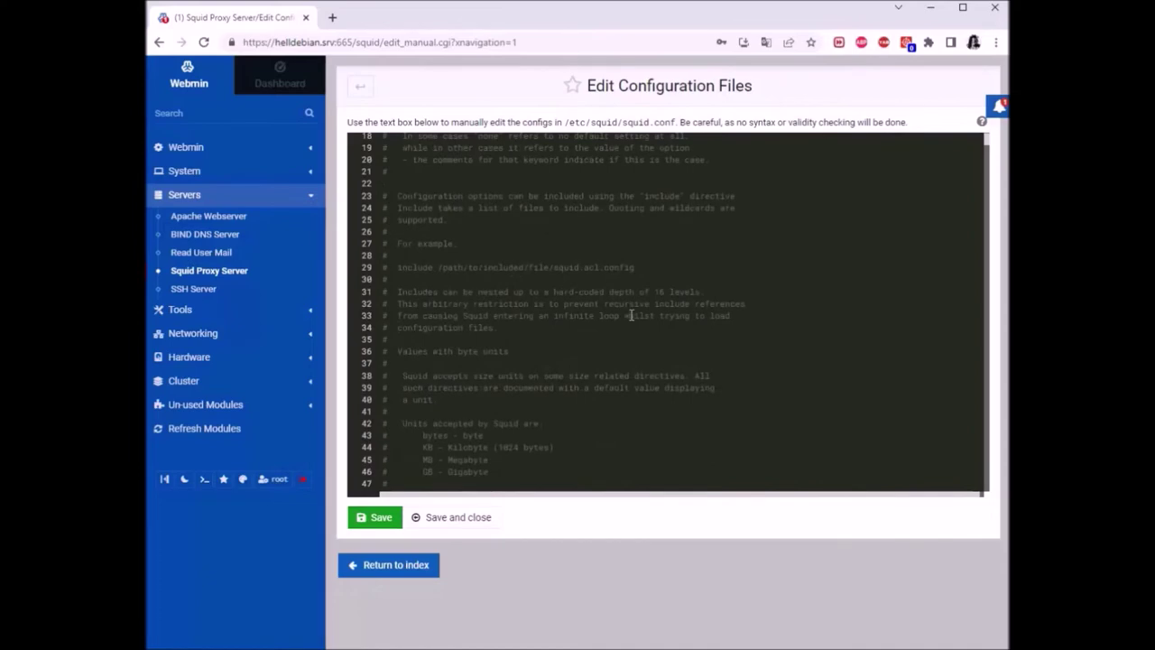
pyautogui.click(629, 316)
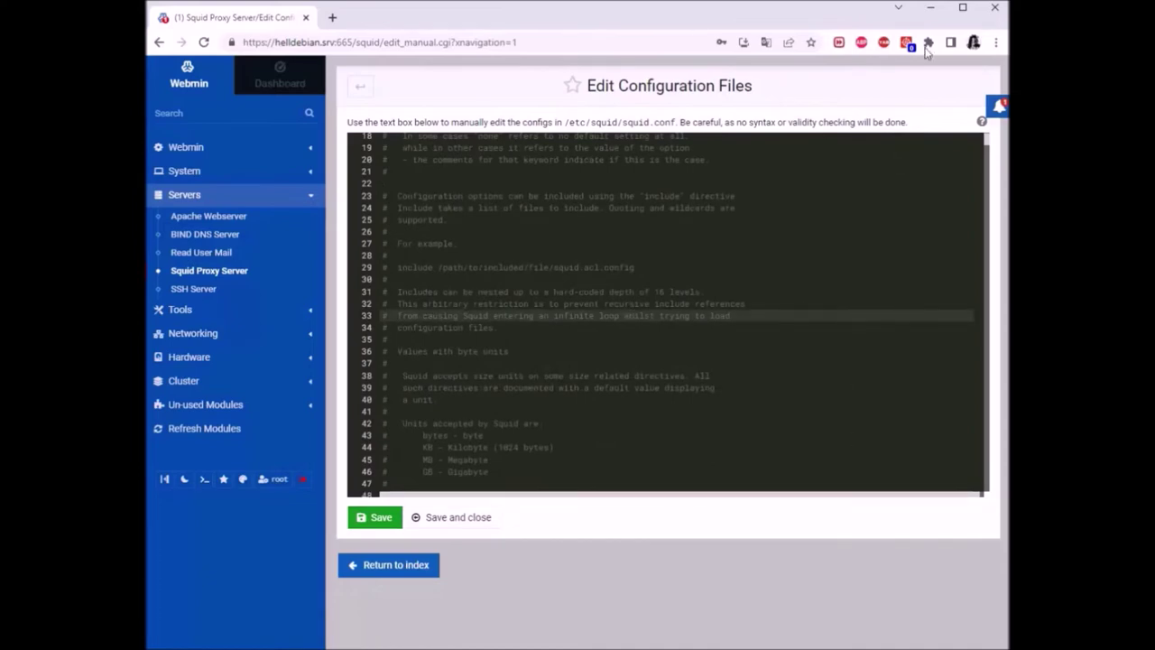
pyautogui.click(931, 8)
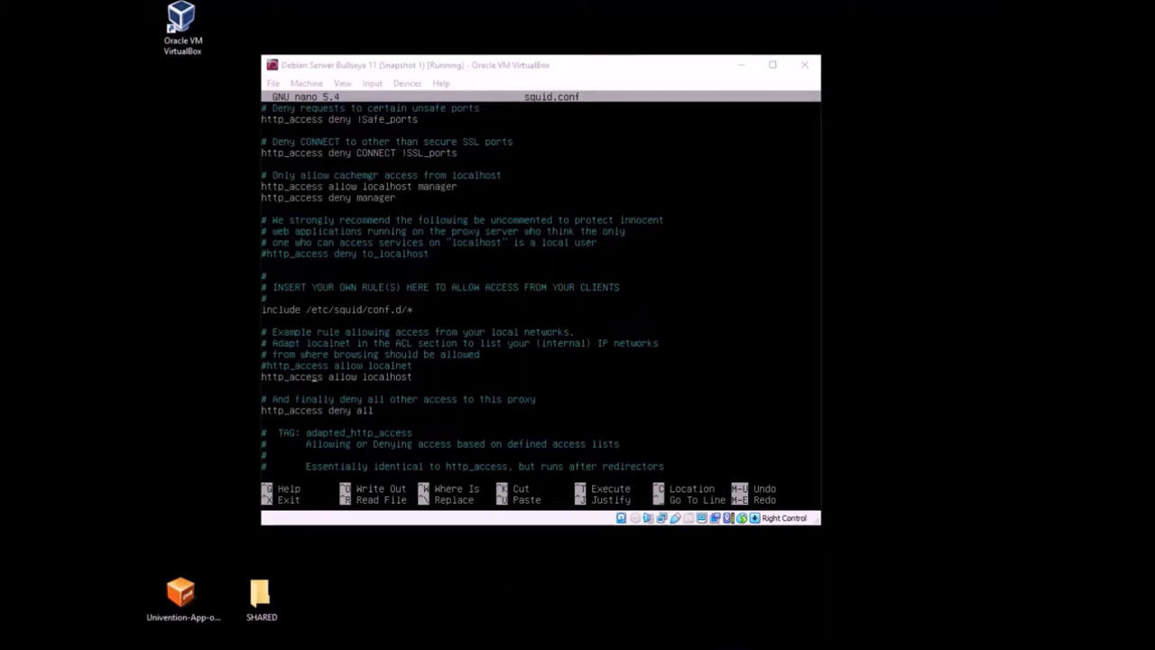
# Bring Webmin back and leave Edit Configuration Files for the Squid Proxy Server index
pyautogui.moveTo(365, 648)
pyautogui.click(413, 636)
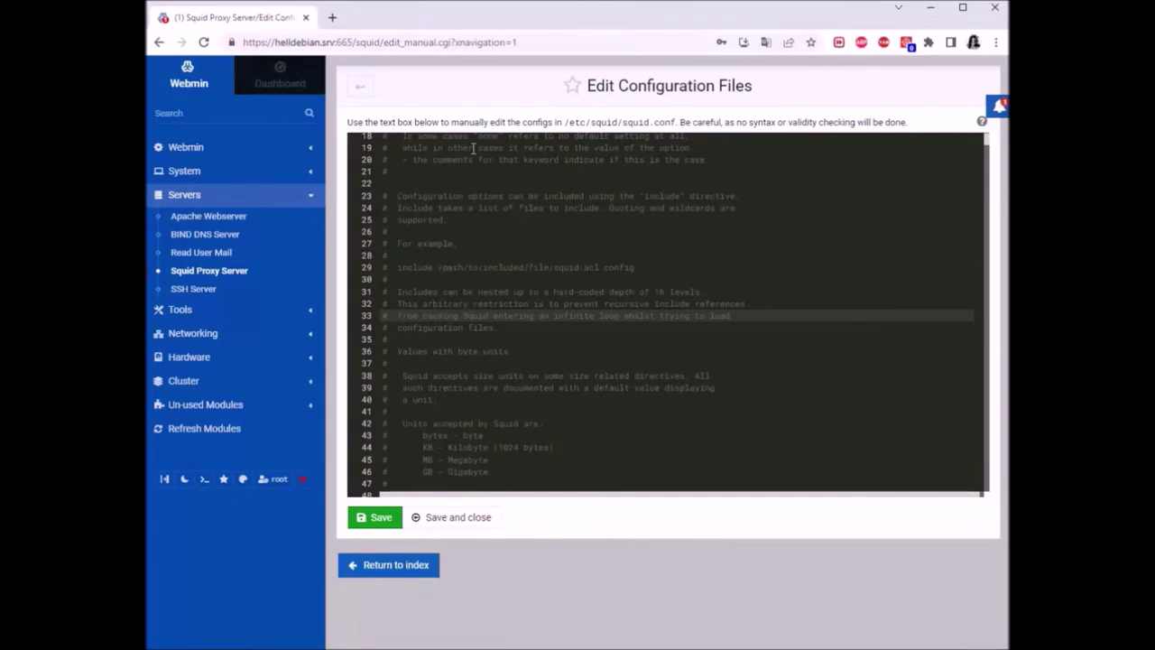
pyautogui.click(360, 86)
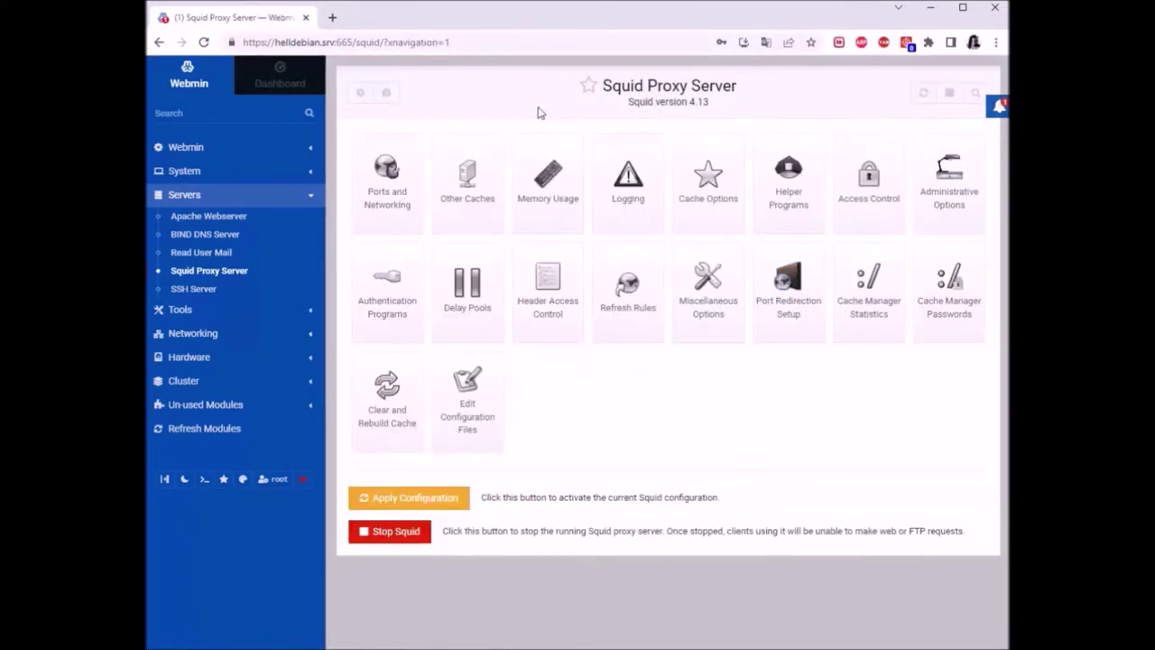
# In Ports and Networking, bind proxy port 3128 to address 192.168.43.236
pyautogui.click(394, 182)
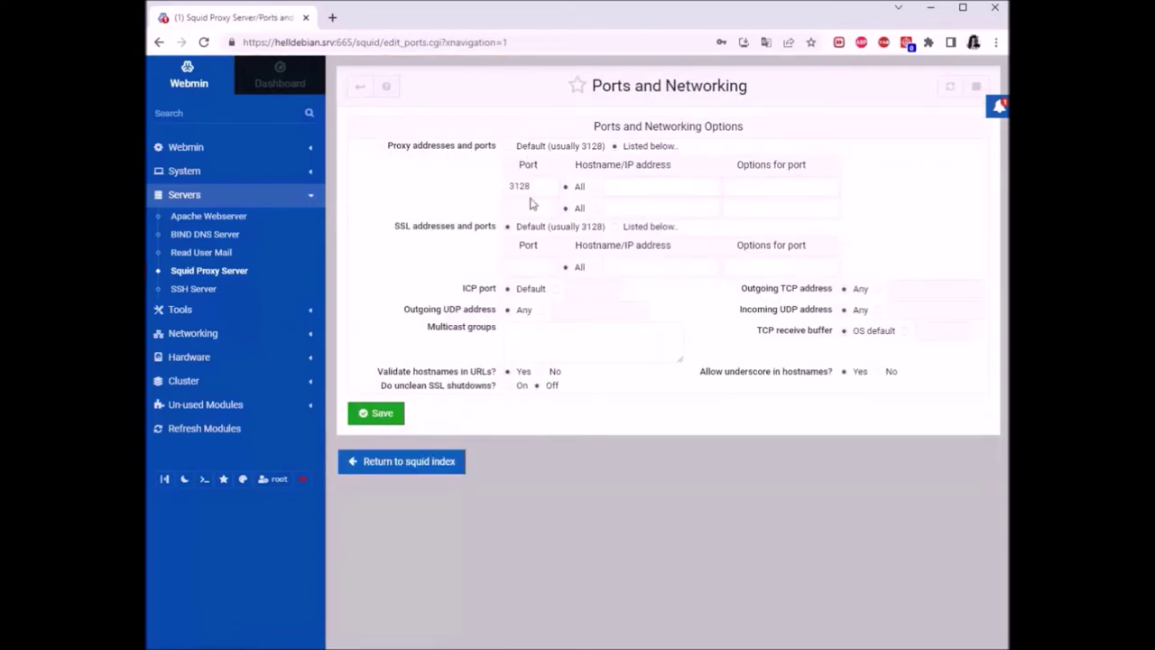
pyautogui.moveTo(540, 186); pyautogui.dragTo(470, 219)
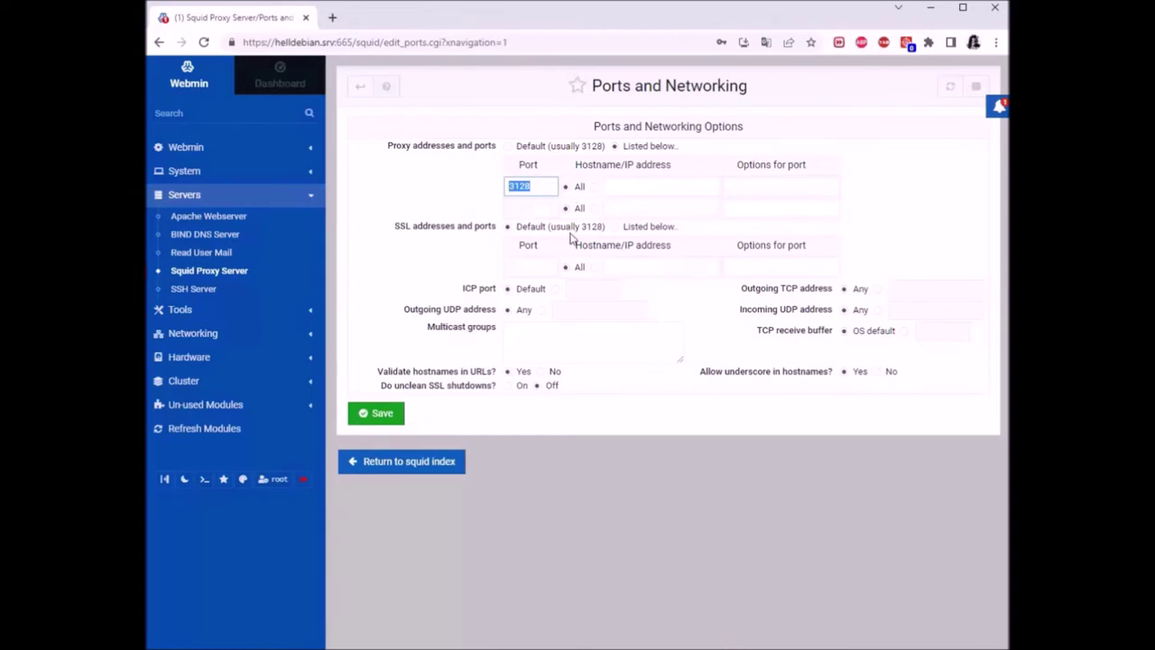
pyautogui.click(649, 180)
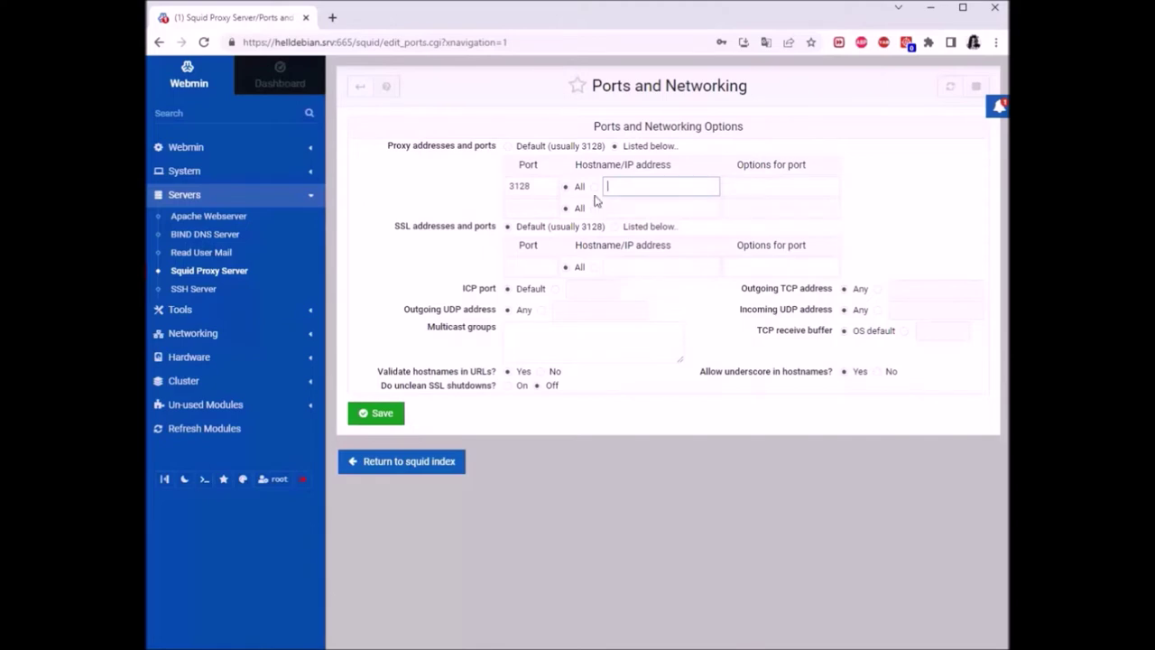
pyautogui.click(591, 192)
pyautogui.click(594, 187)
pyautogui.click(635, 187)
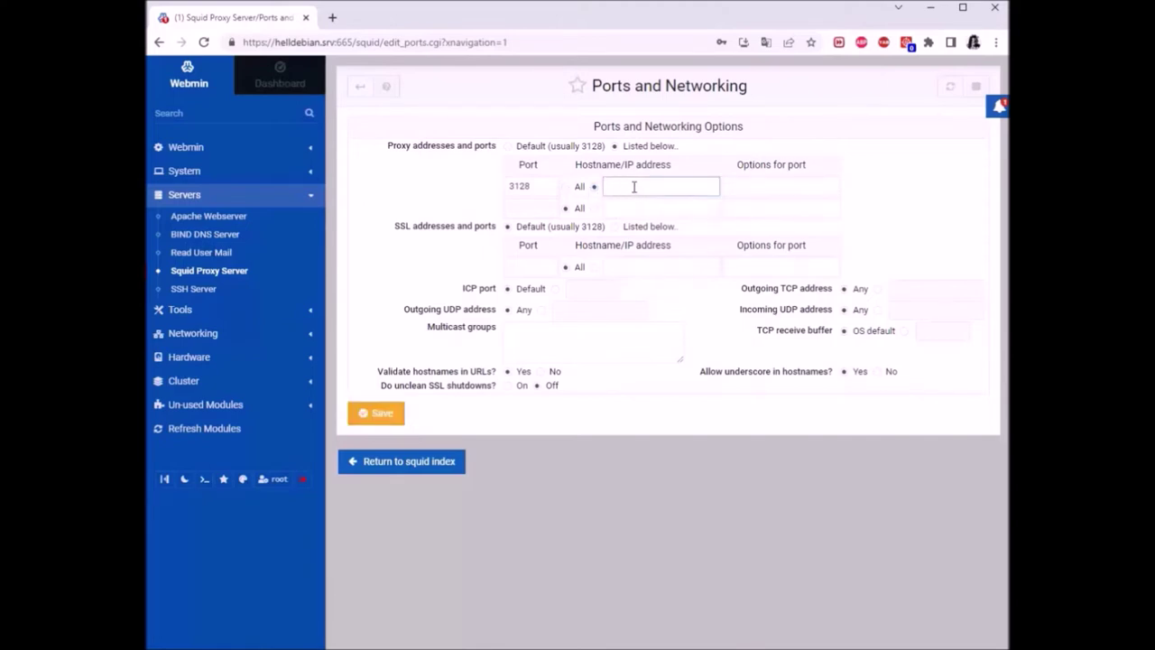
pyautogui.write('192.168.43.236')
pyautogui.click(915, 174)
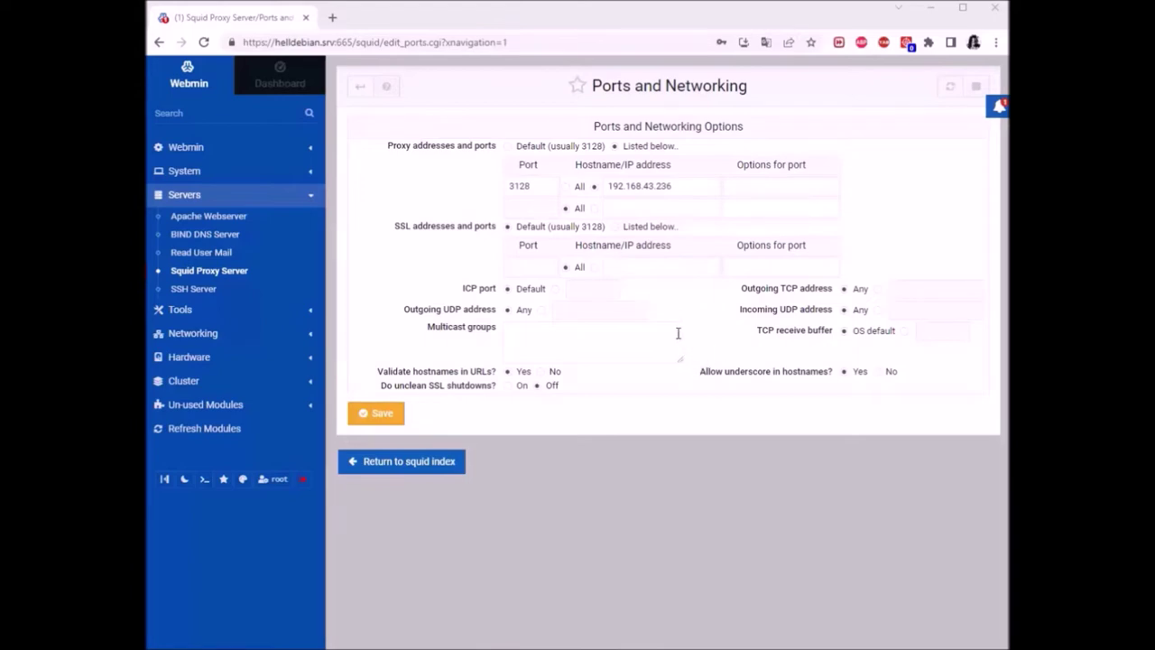
pyautogui.click(537, 209)
# Try second proxy port values 8000 and then 8080
pyautogui.click(538, 208)
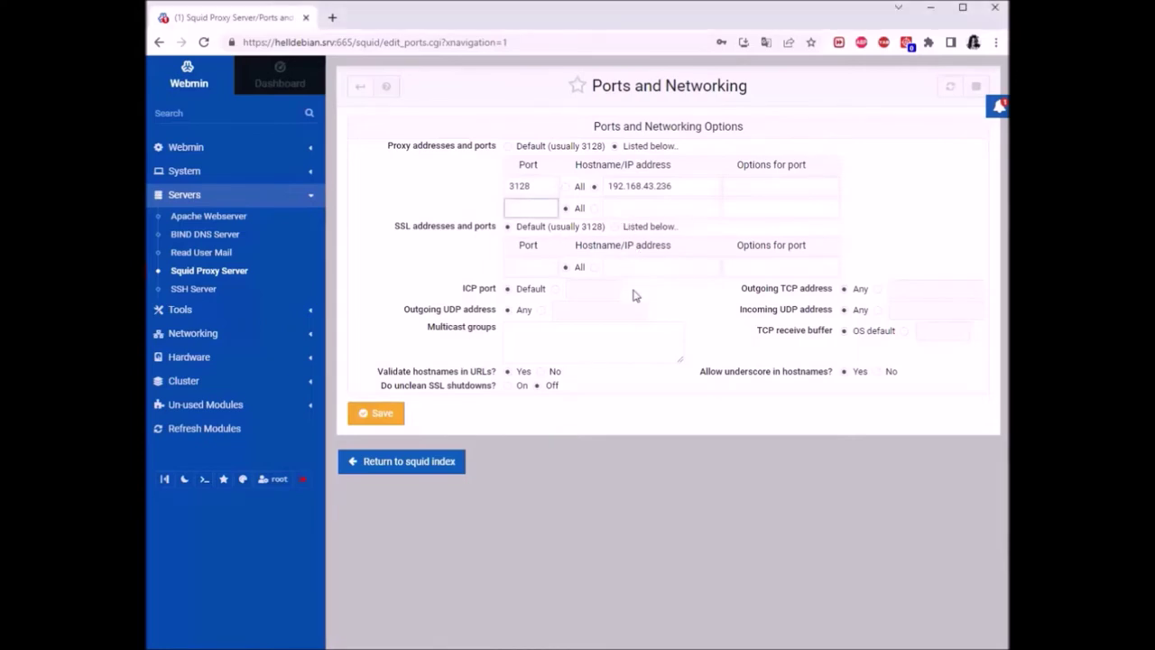
pyautogui.write('8000')
pyautogui.click(594, 209)
pyautogui.moveTo(682, 186); pyautogui.dragTo(585, 187)
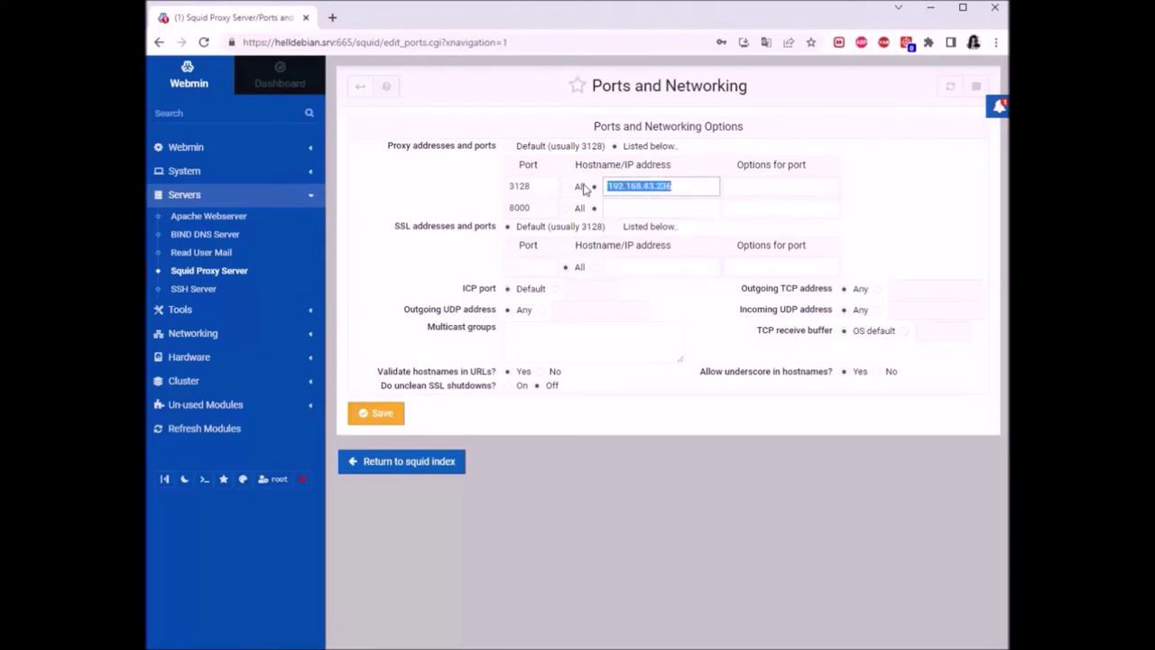
pyautogui.click(535, 207)
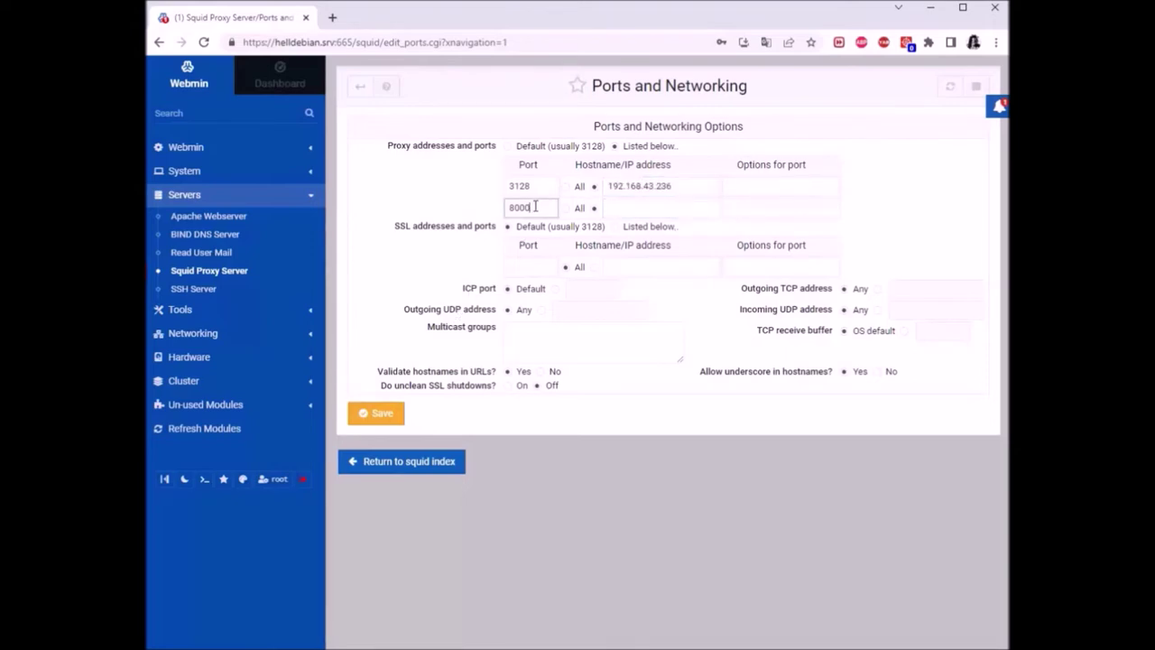
pyautogui.write('8080')
# Delete the second port entry so only port 3128 remains, and save
pyautogui.click(526, 186)
pyautogui.moveTo(529, 185); pyautogui.dragTo(510, 213)
pyautogui.click(545, 185)
pyautogui.press('BackSpace')
pyautogui.click(945, 221)
pyautogui.click(377, 412)
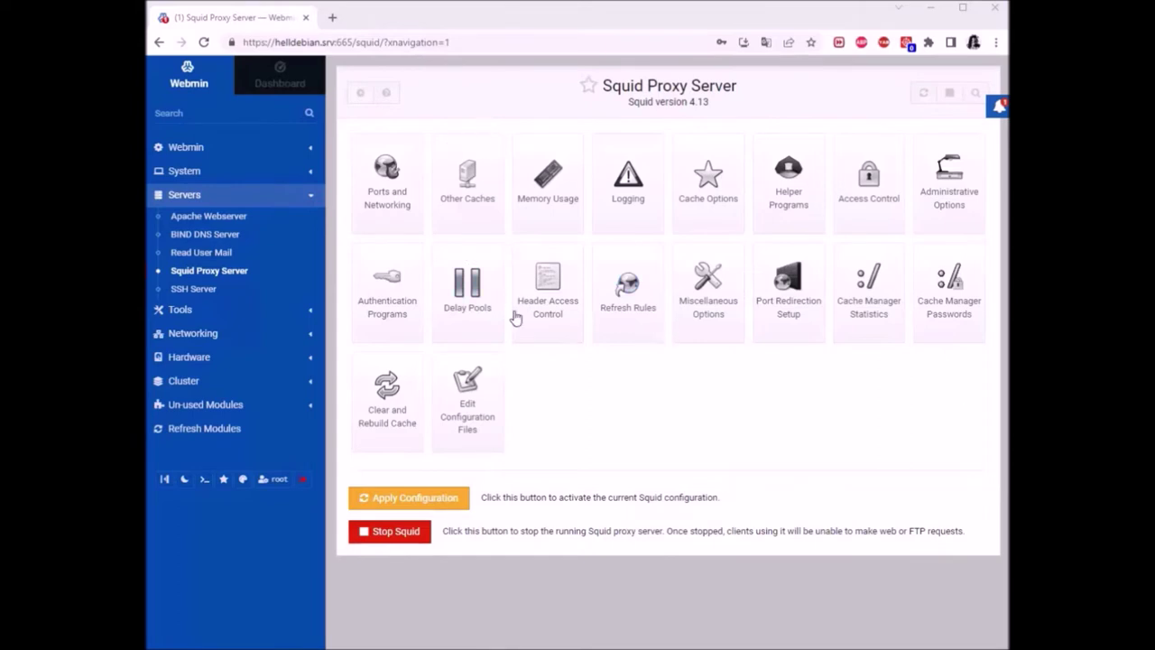
# In Cache Options, change the /var/spool/squid cache size from 100 to 8000 MB
pyautogui.click(709, 188)
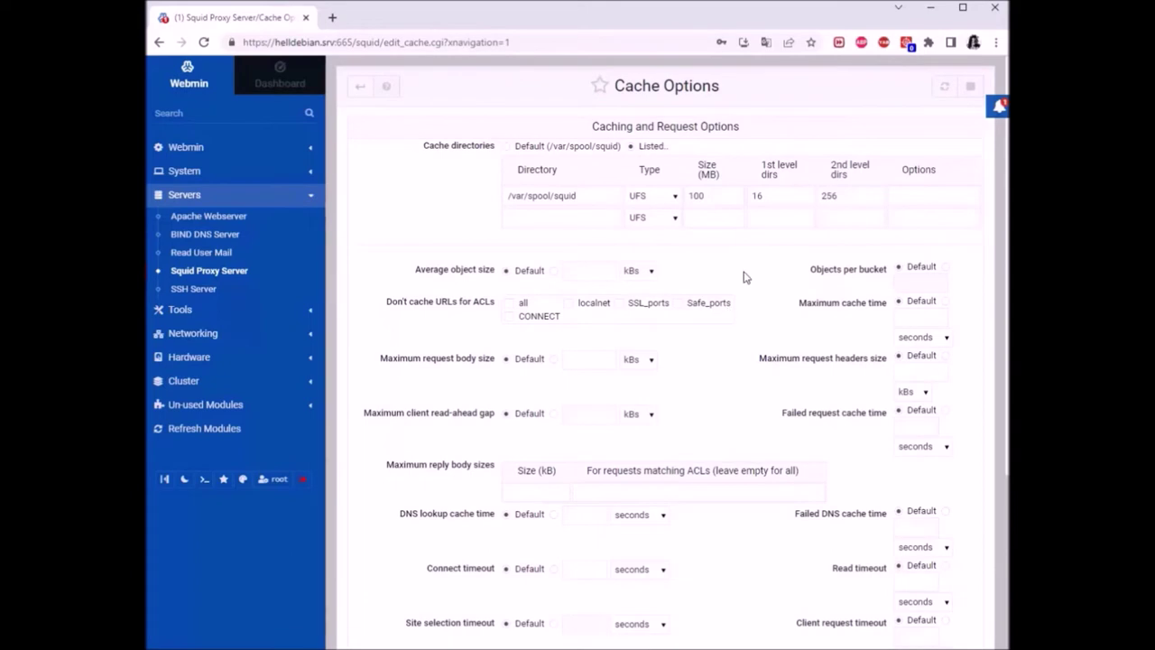
pyautogui.scroll(-3, 747, 152)
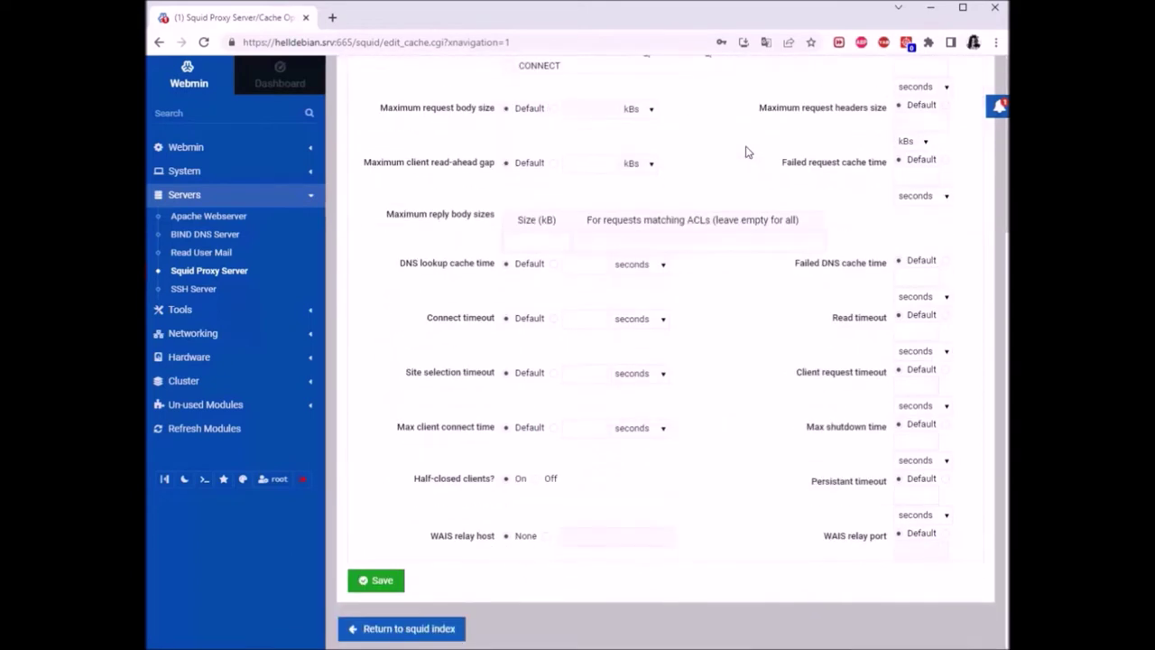
pyautogui.scroll(3, 747, 152)
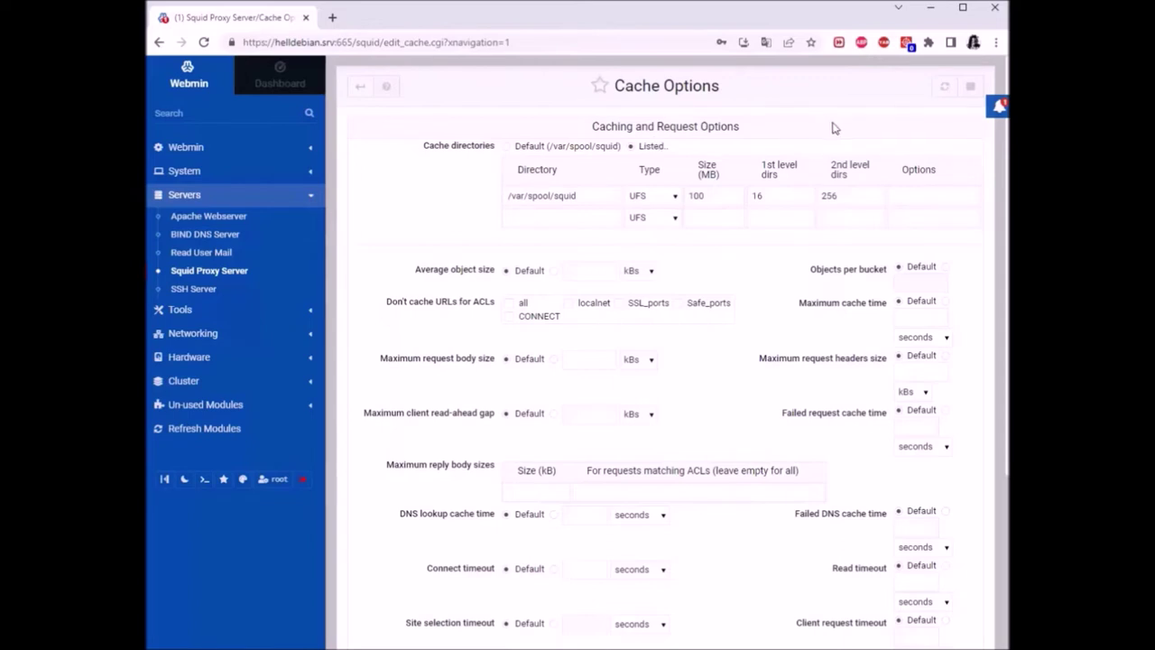
pyautogui.click(710, 200)
pyautogui.scroll(-2, 734, 244)
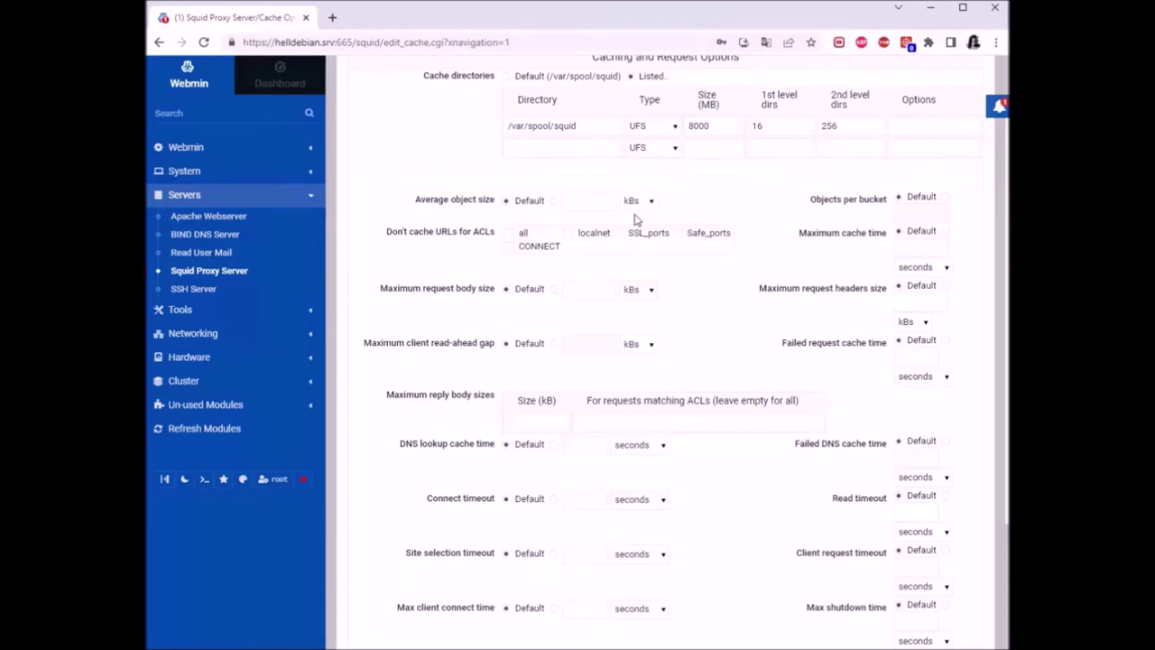
# Review the DNS lookup cache time, connect, site selection and max client connect timeouts
pyautogui.scroll(-5, 745, 233)
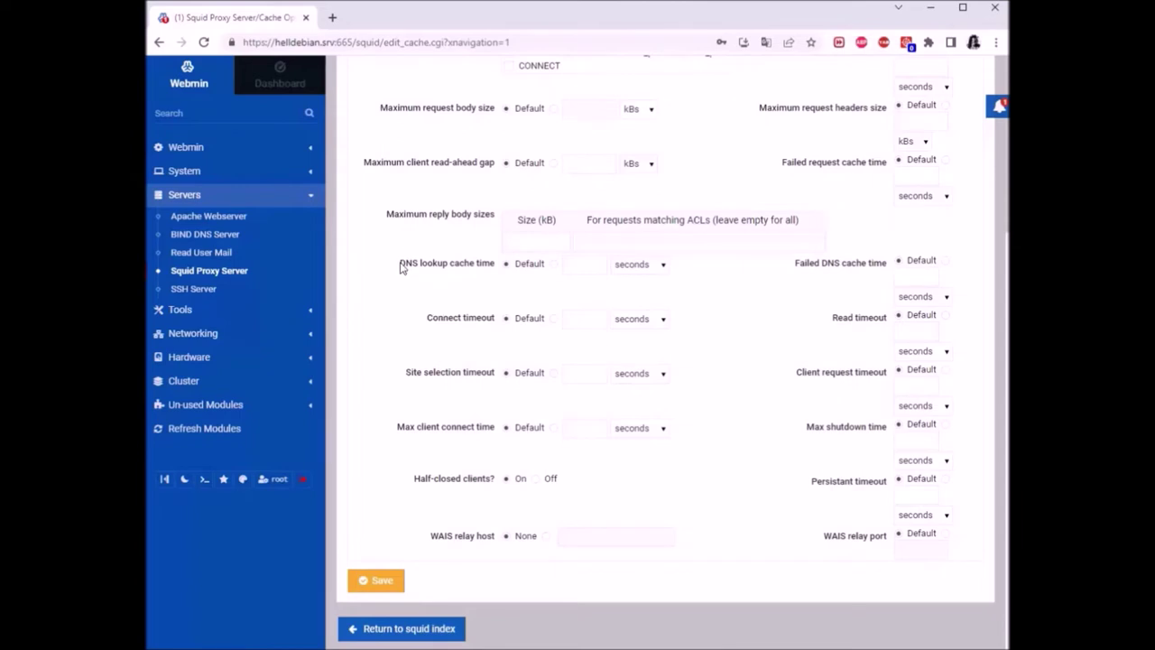
pyautogui.moveTo(399, 263); pyautogui.dragTo(494, 269)
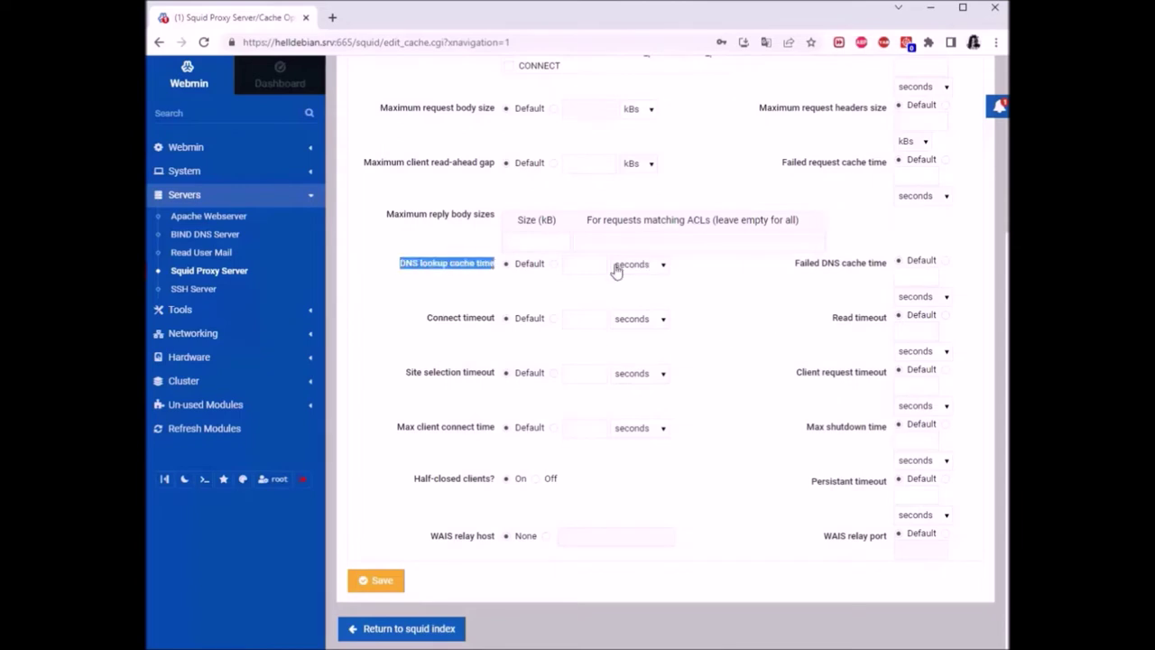
pyautogui.moveTo(426, 318); pyautogui.dragTo(510, 327)
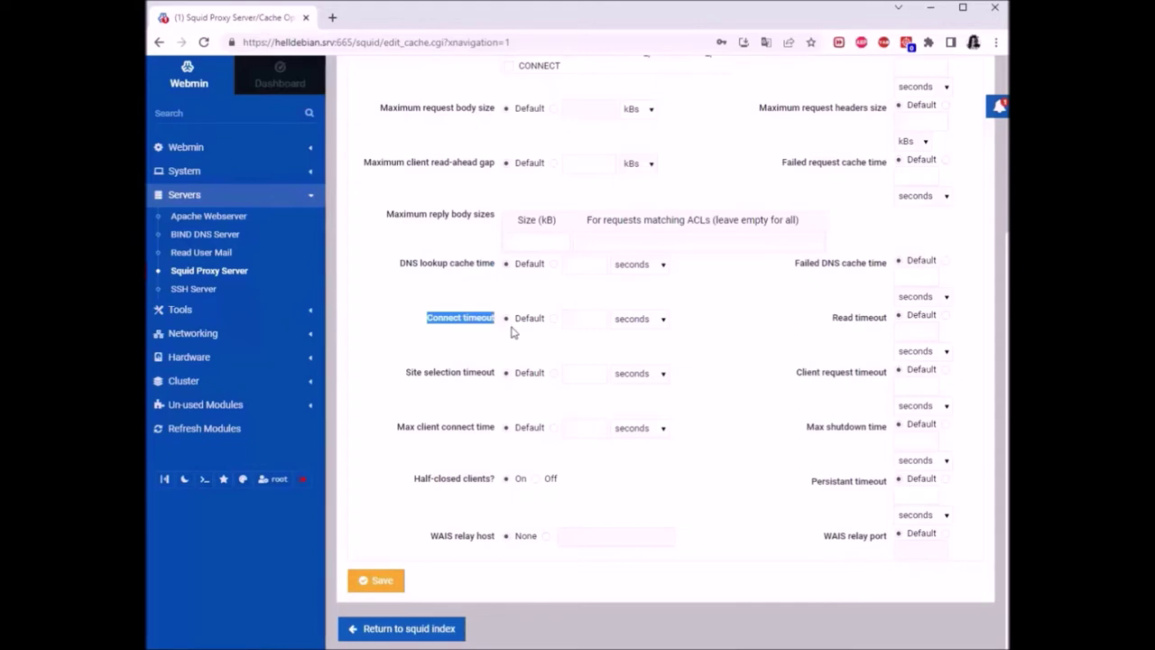
pyautogui.click(572, 318)
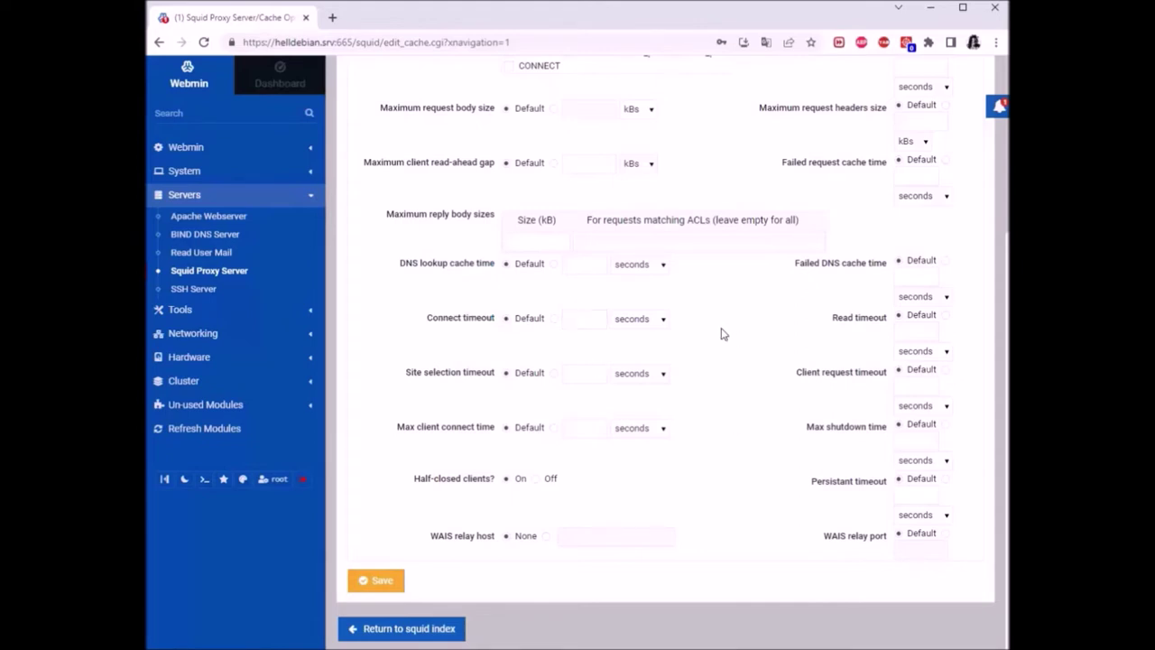
pyautogui.moveTo(389, 385); pyautogui.dragTo(495, 388)
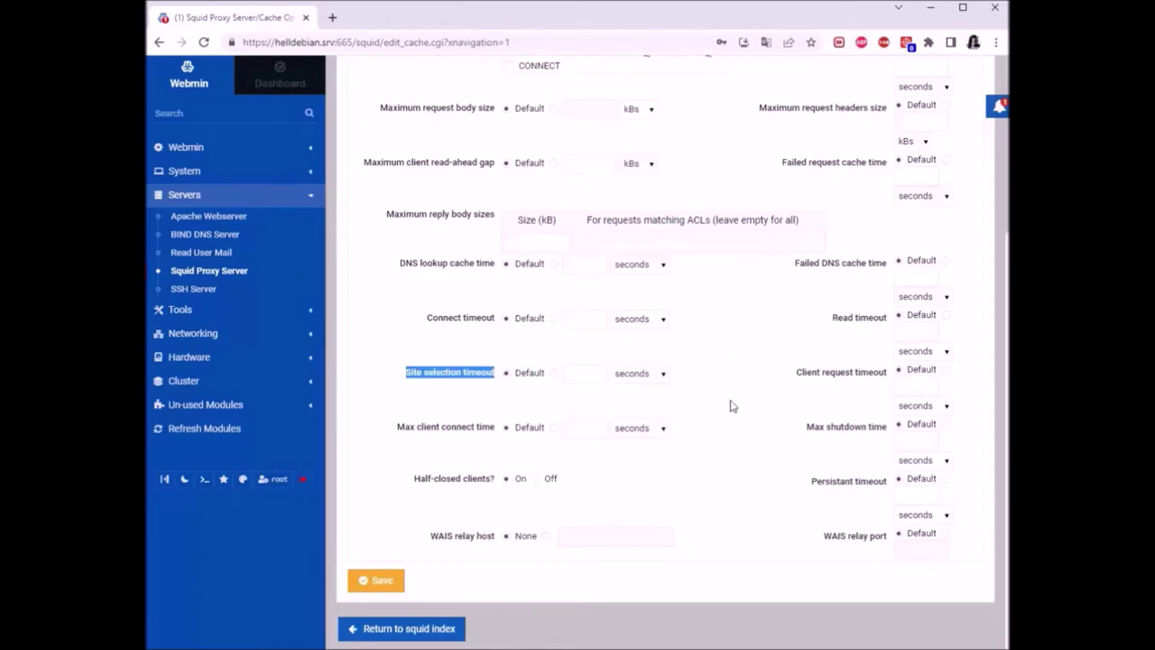
pyautogui.click(755, 351)
pyautogui.moveTo(395, 433); pyautogui.dragTo(495, 433)
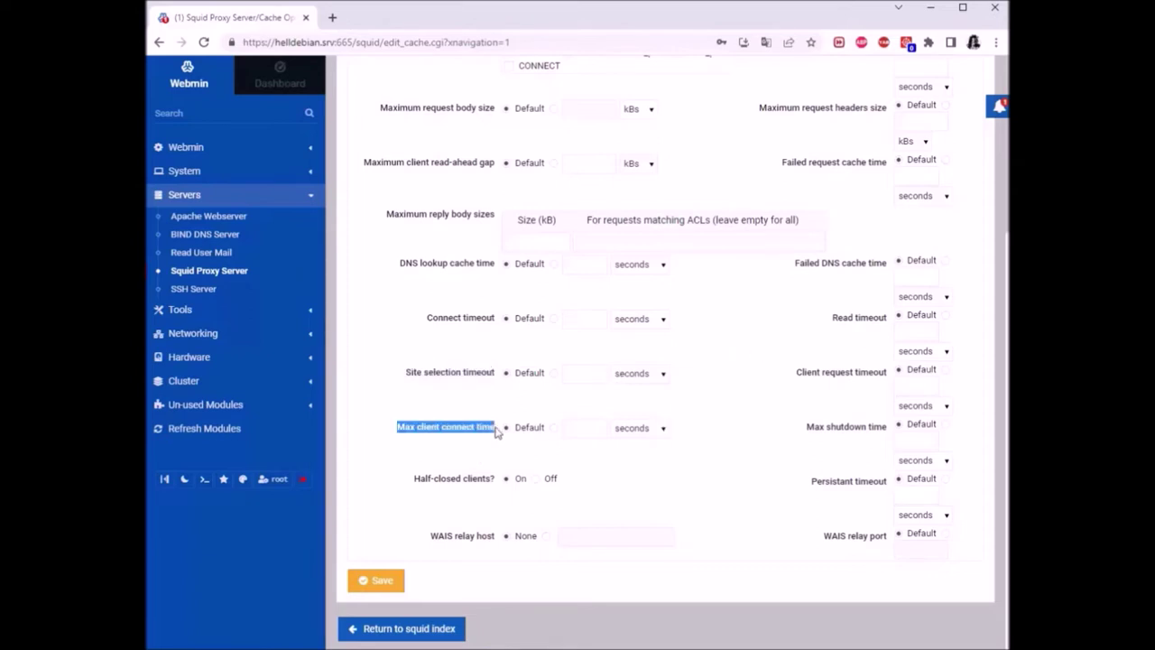
pyautogui.click(704, 433)
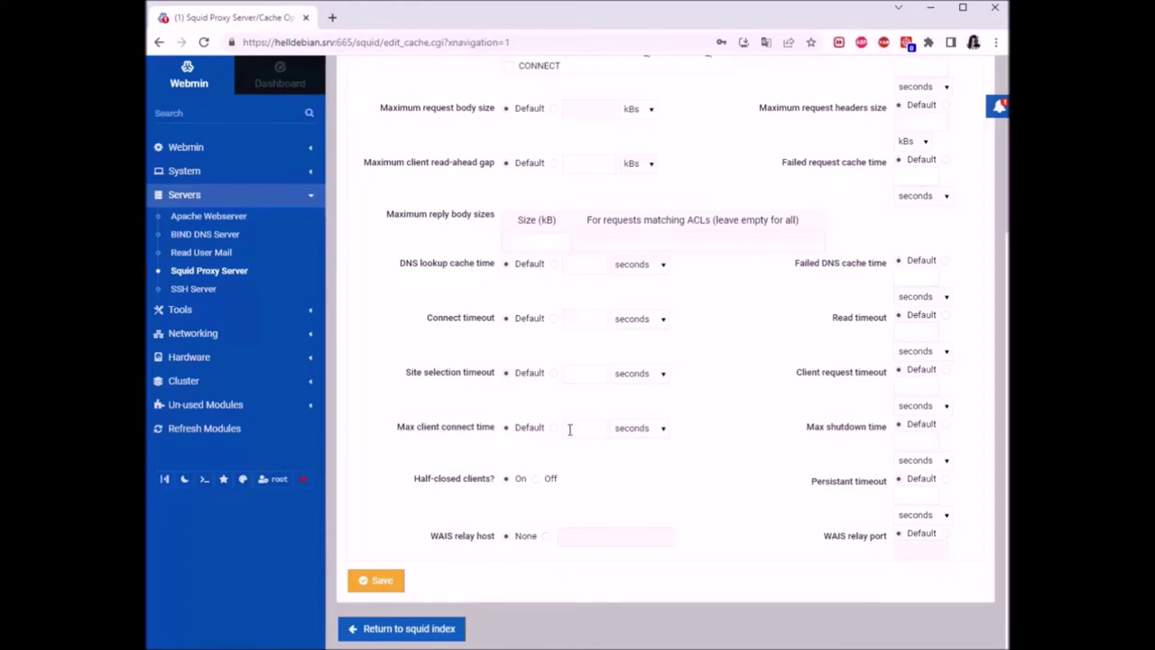
pyautogui.click(701, 435)
# Check the Maximum cache time option and save the Cache Options page
pyautogui.scroll(2, 727, 435)
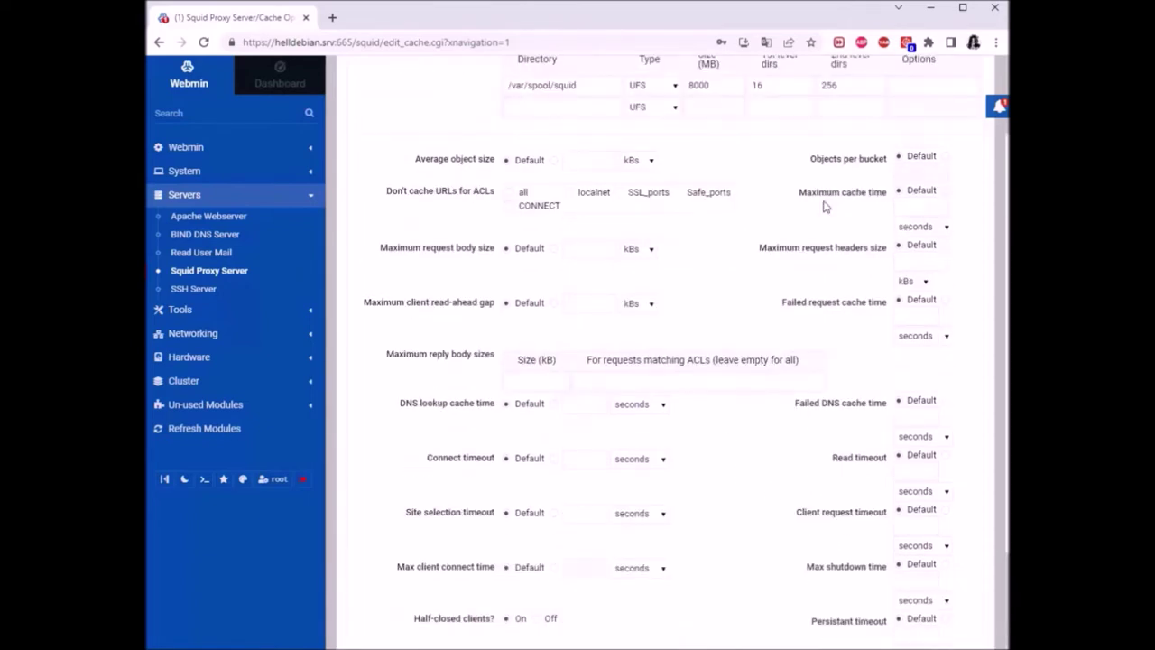
pyautogui.scroll(1, 834, 181)
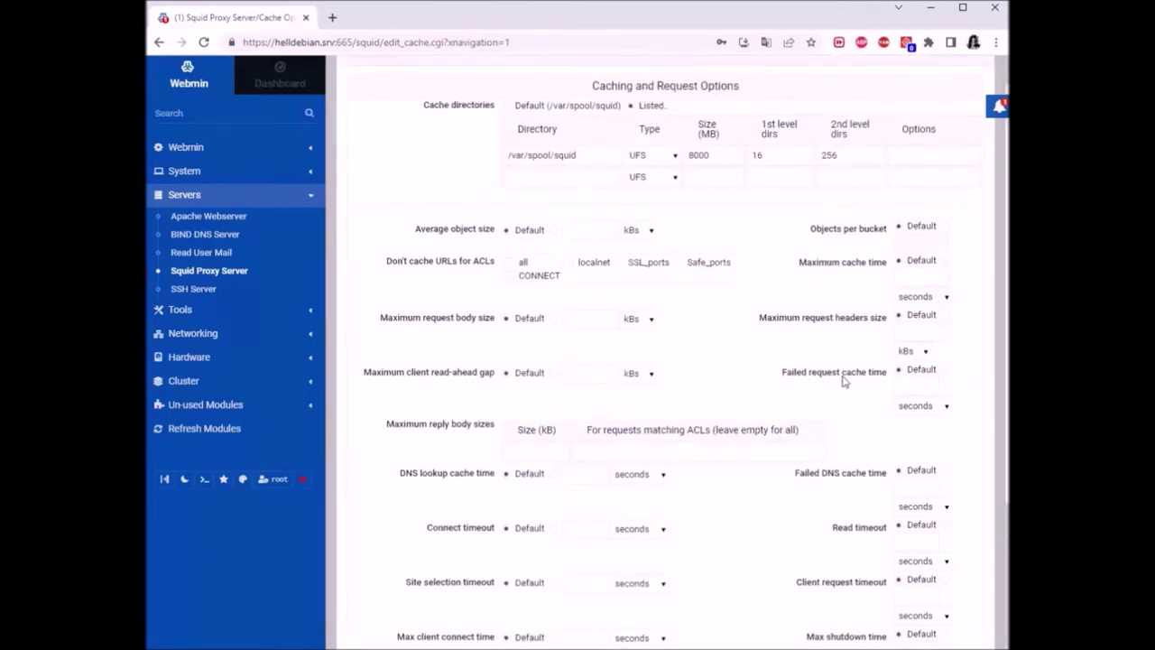
pyautogui.moveTo(798, 263); pyautogui.dragTo(872, 271)
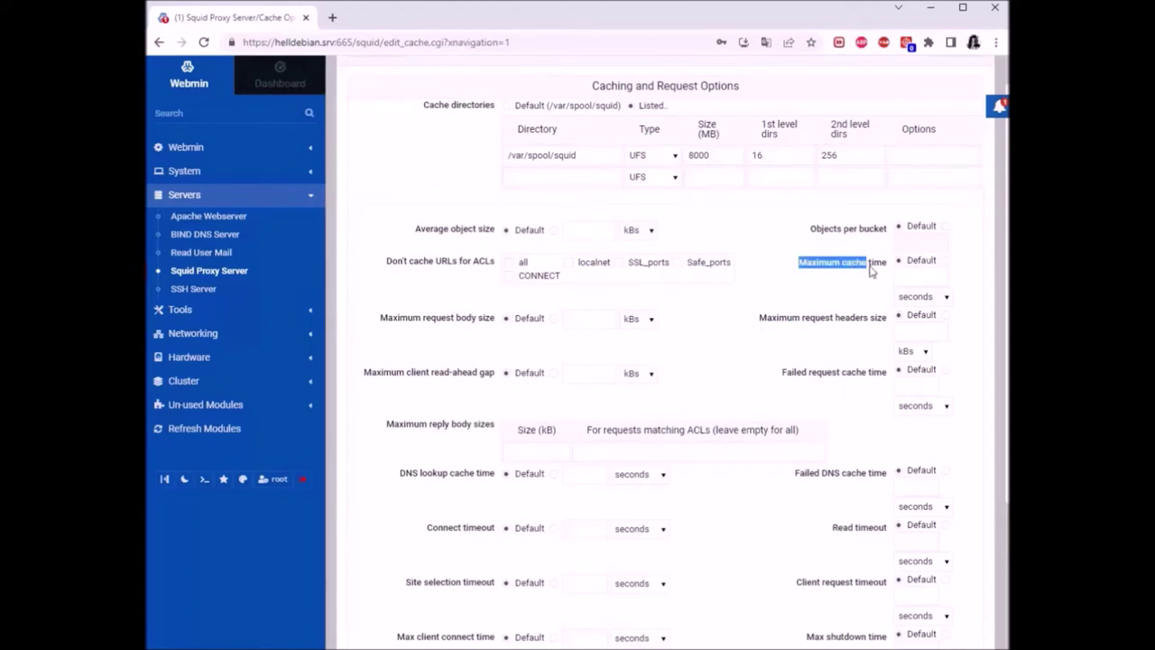
pyautogui.click(880, 294)
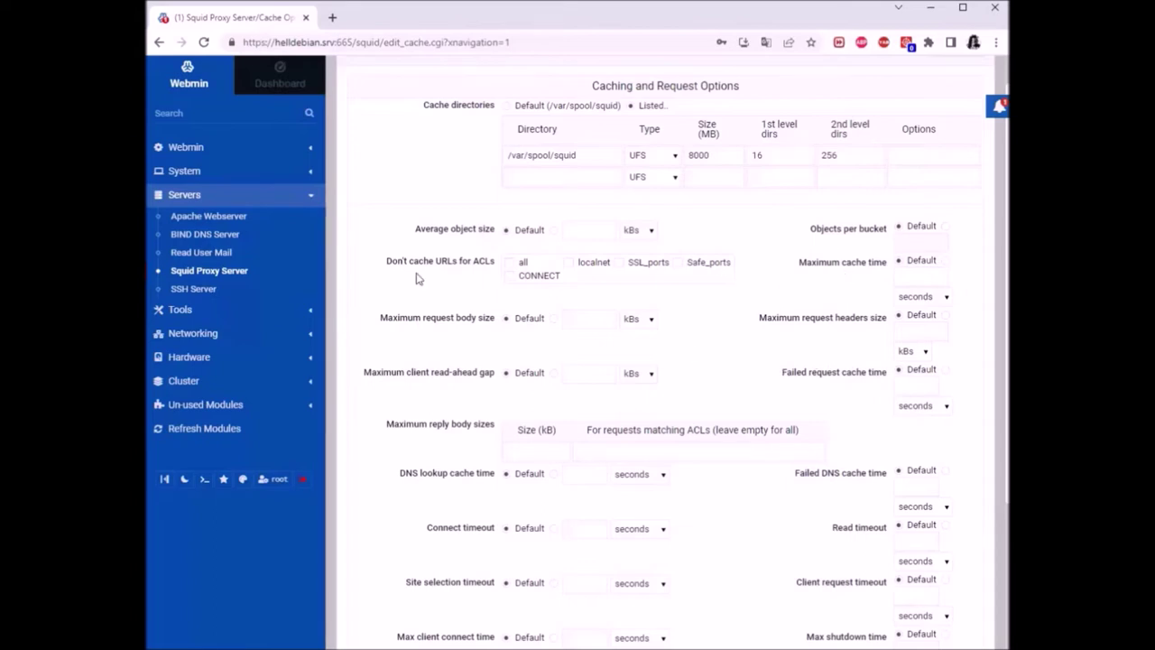
pyautogui.scroll(-1, 418, 277)
pyautogui.scroll(2, 418, 277)
pyautogui.scroll(-4, 418, 277)
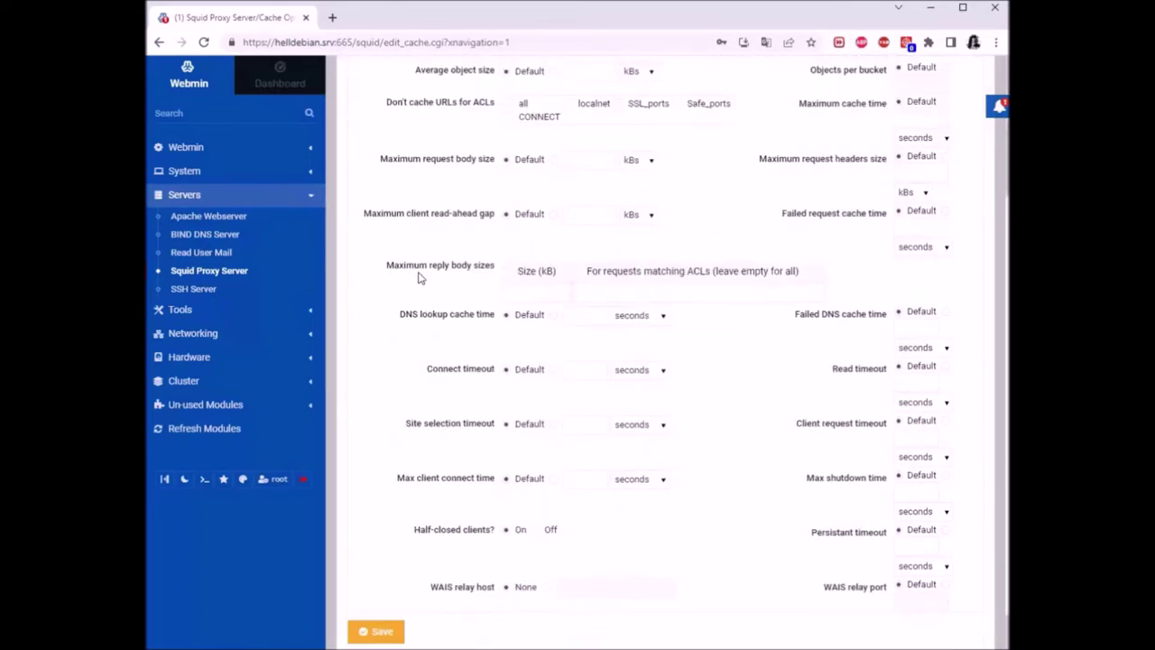
pyautogui.click(388, 582)
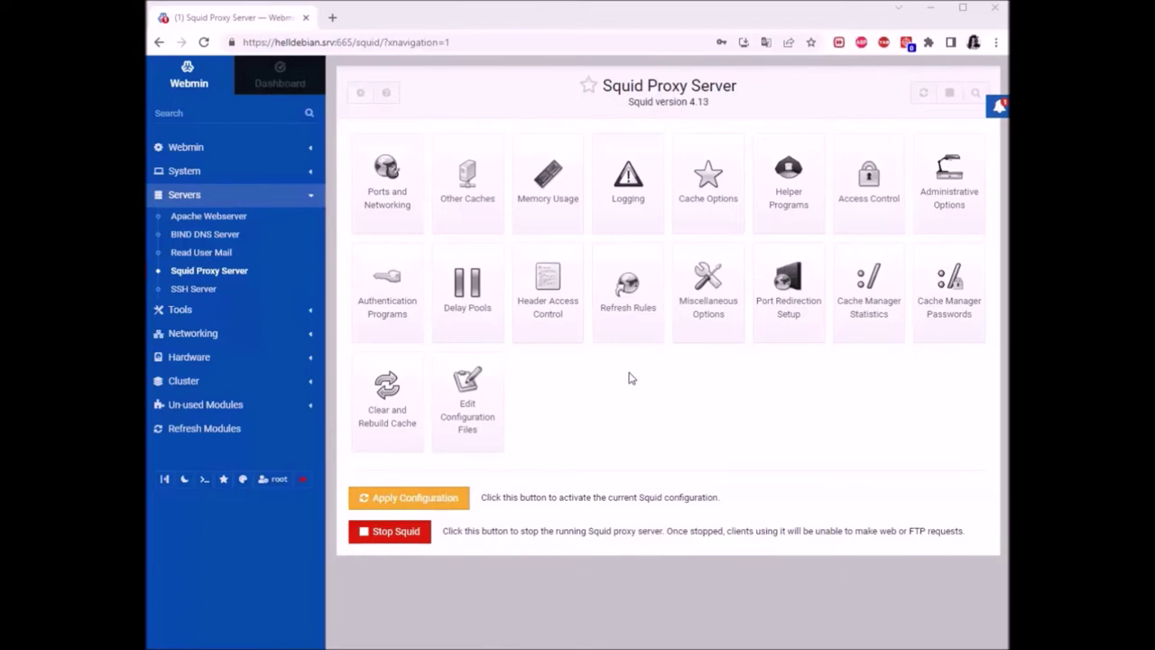
# View Squid's access control lists, then return to Cache Options showing the 8000 MB /var/spool/squid cache
pyautogui.click(861, 199)
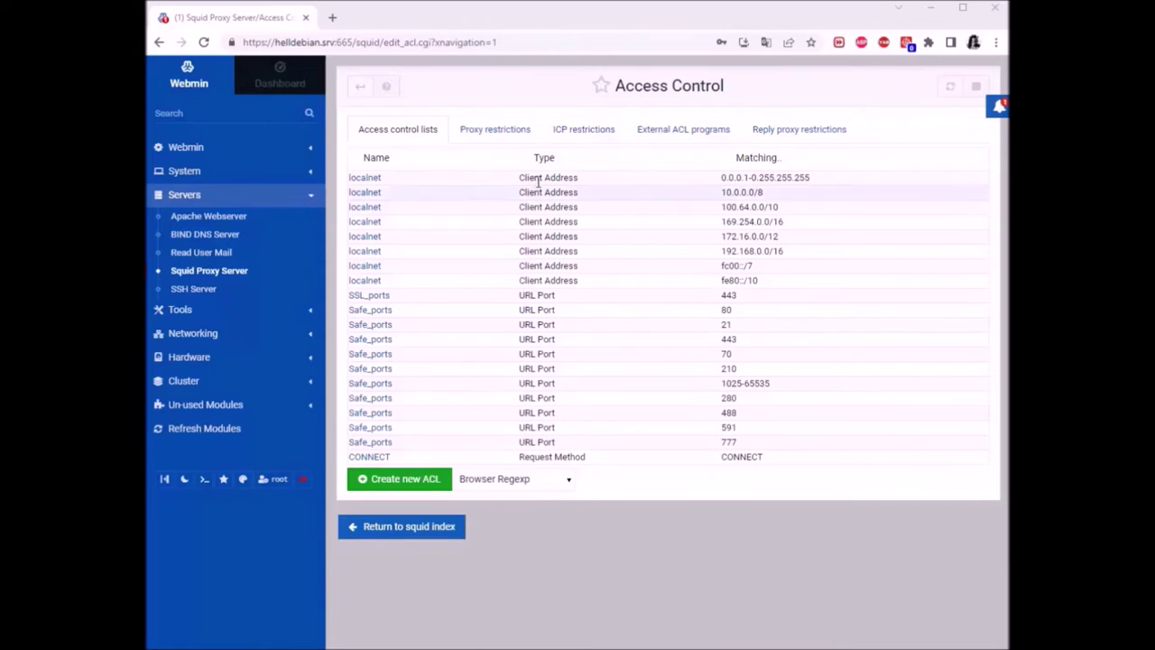
pyautogui.click(582, 181)
pyautogui.hotkey('alt', 'Left')
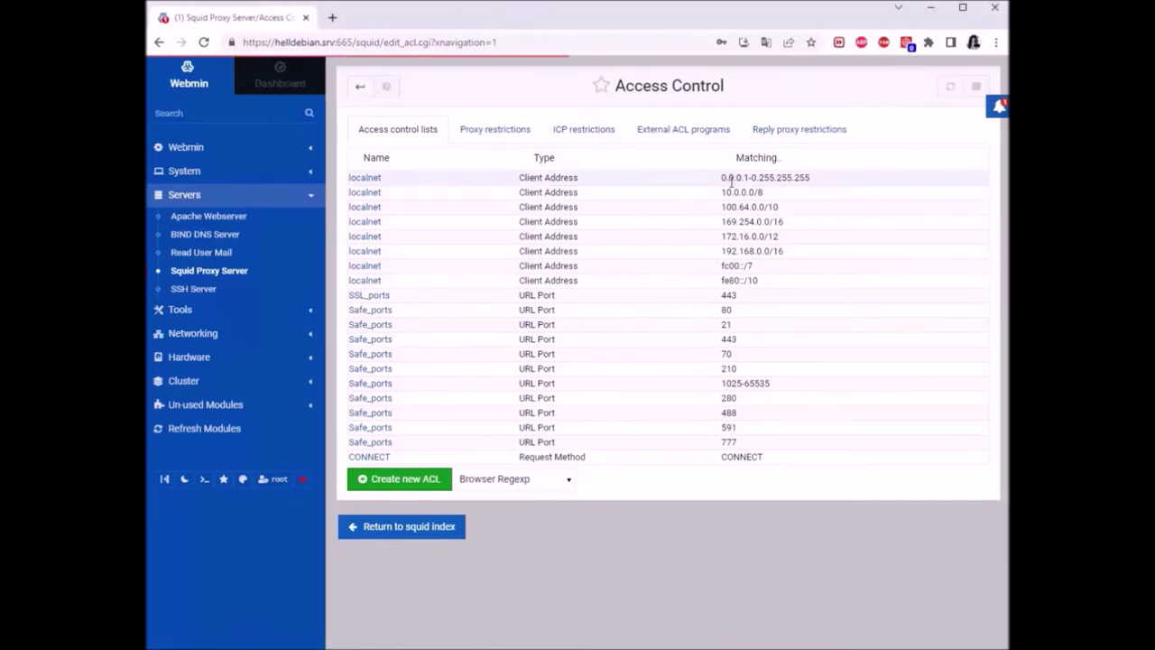
pyautogui.click(686, 189)
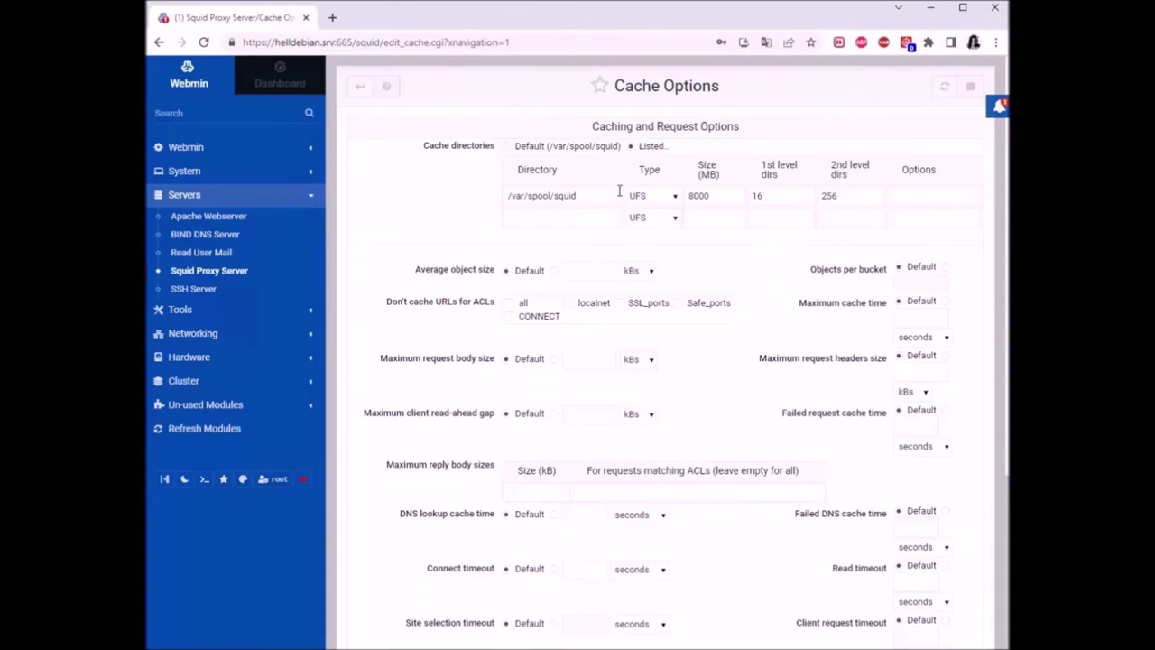
pyautogui.click(361, 88)
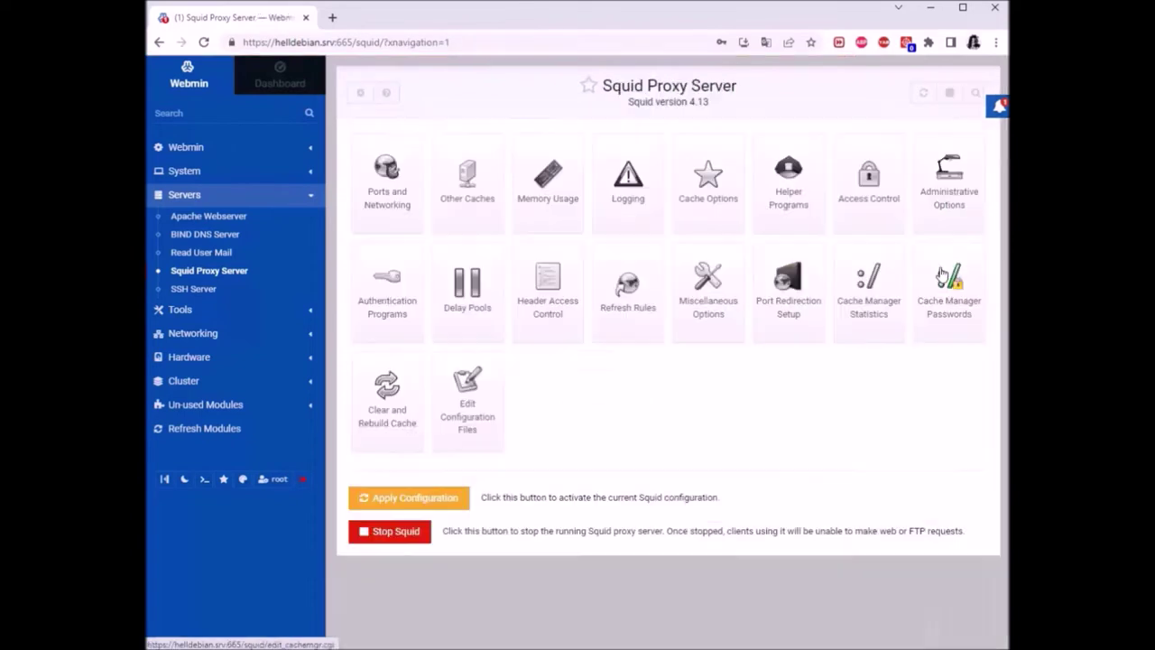
# Open Squid's Access Control page with the localnet, SSL_ports, Safe_ports and CONNECT ACLs
pyautogui.click(883, 192)
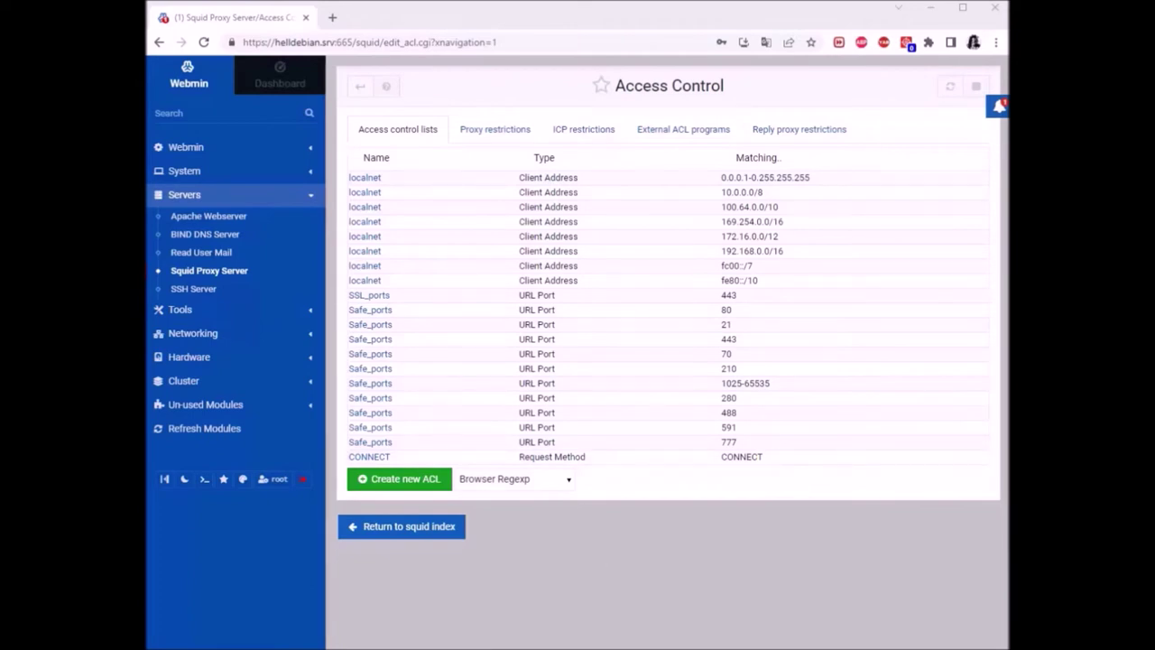
# Scroll up through the access rules of squid.conf in nano, then go back in Webmin
pyautogui.click(514, 631)
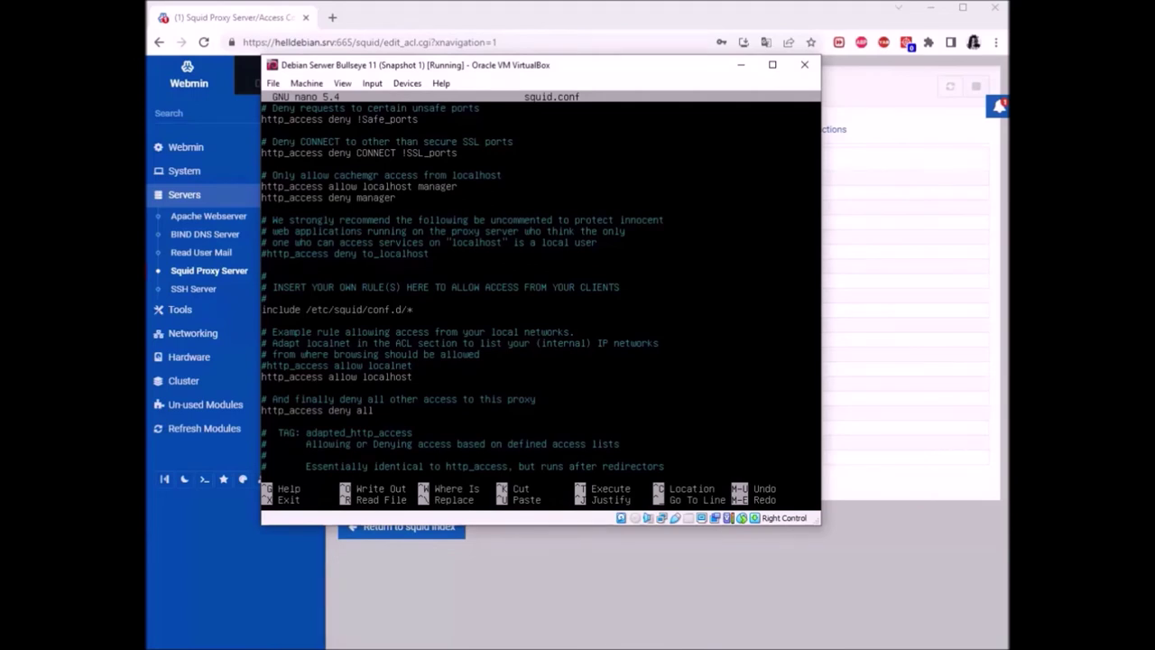
pyautogui.scroll(20, 462, 289)
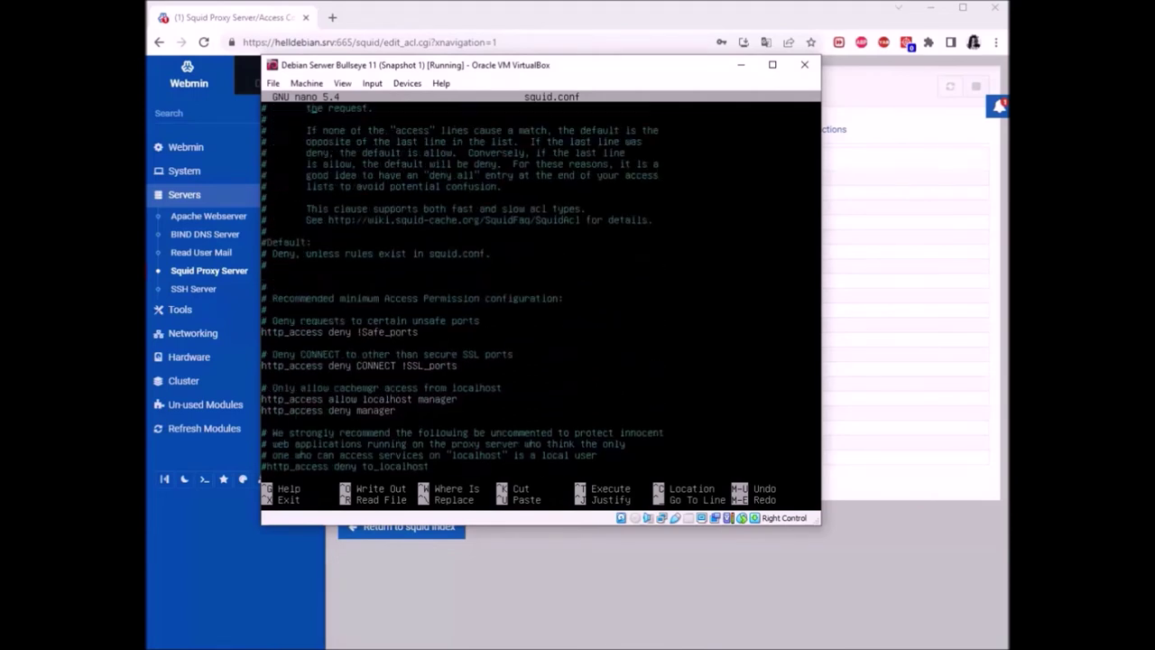
pyautogui.scroll(20, 542, 288)
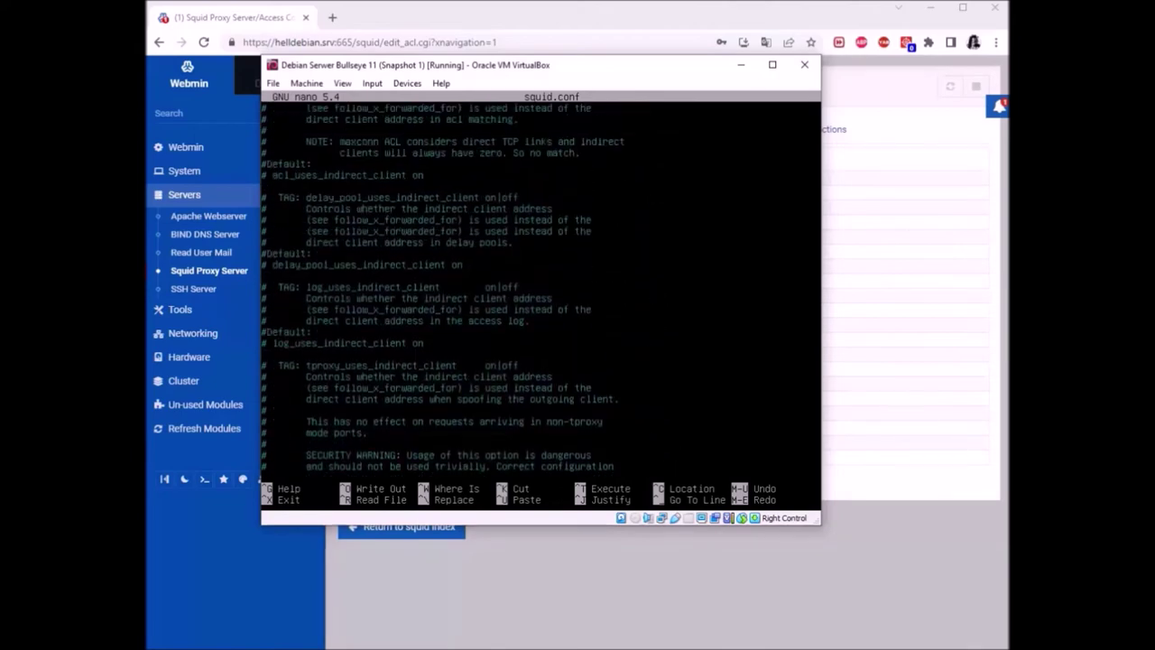
pyautogui.scroll(15, 541, 288)
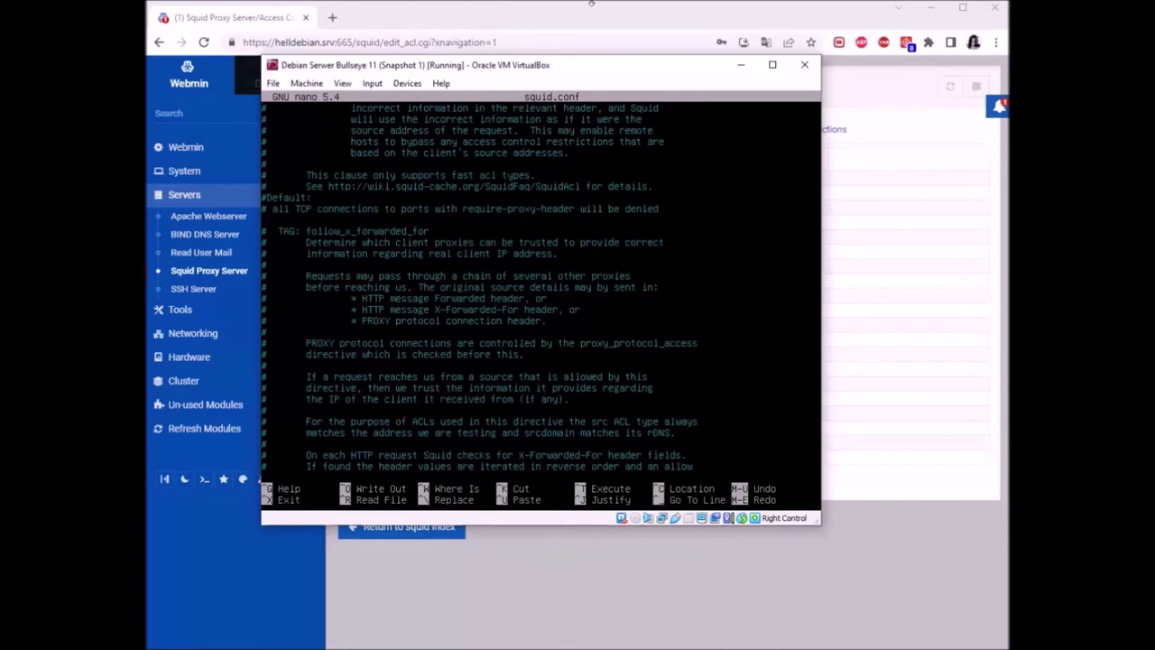
pyautogui.click(593, 10)
pyautogui.click(360, 90)
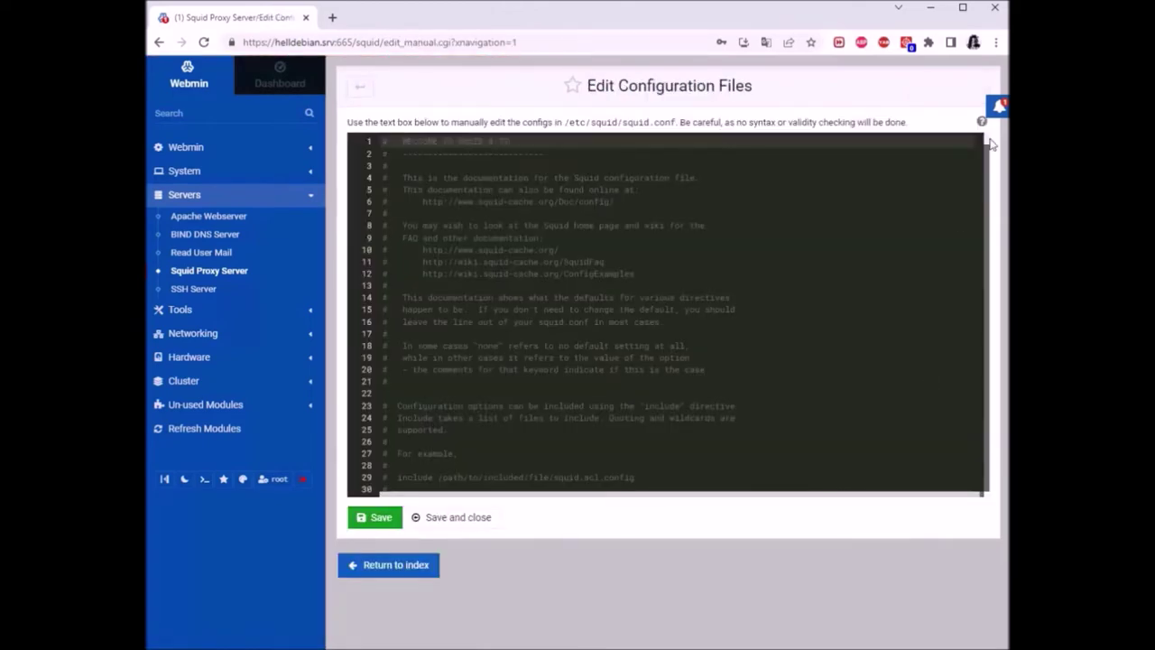
pyautogui.moveTo(987, 139); pyautogui.dragTo(996, 204)
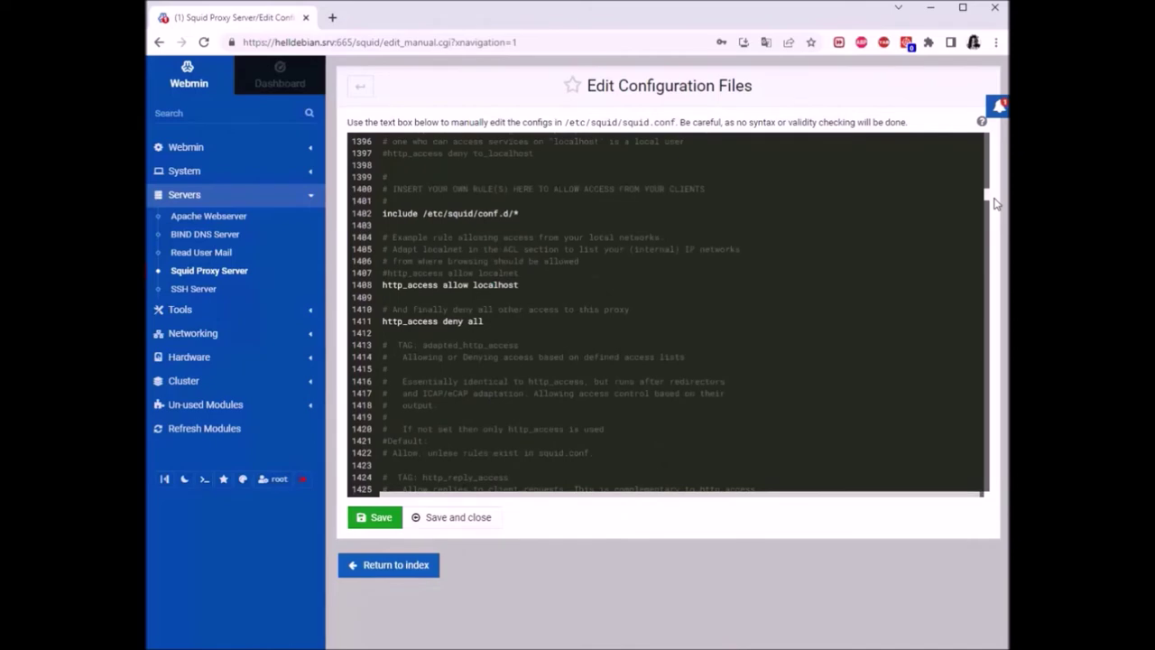
pyautogui.scroll(5, 716, 252)
pyautogui.scroll(-2, 717, 253)
pyautogui.scroll(-4, 703, 311)
pyautogui.scroll(4, 703, 311)
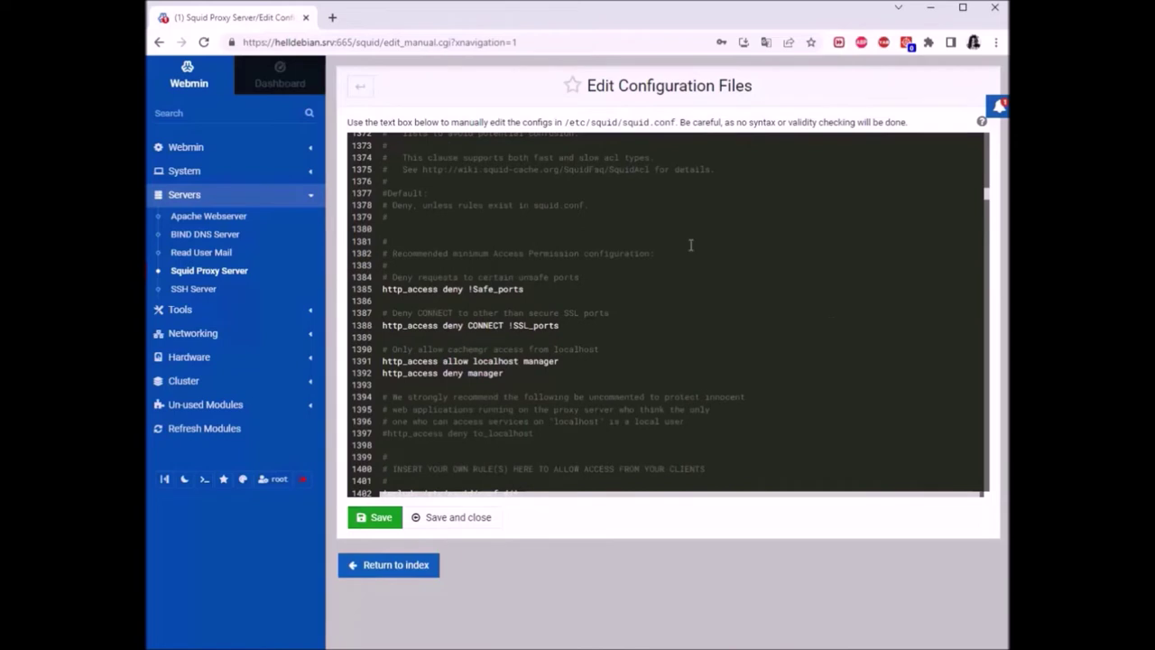
pyautogui.moveTo(539, 293); pyautogui.dragTo(370, 295)
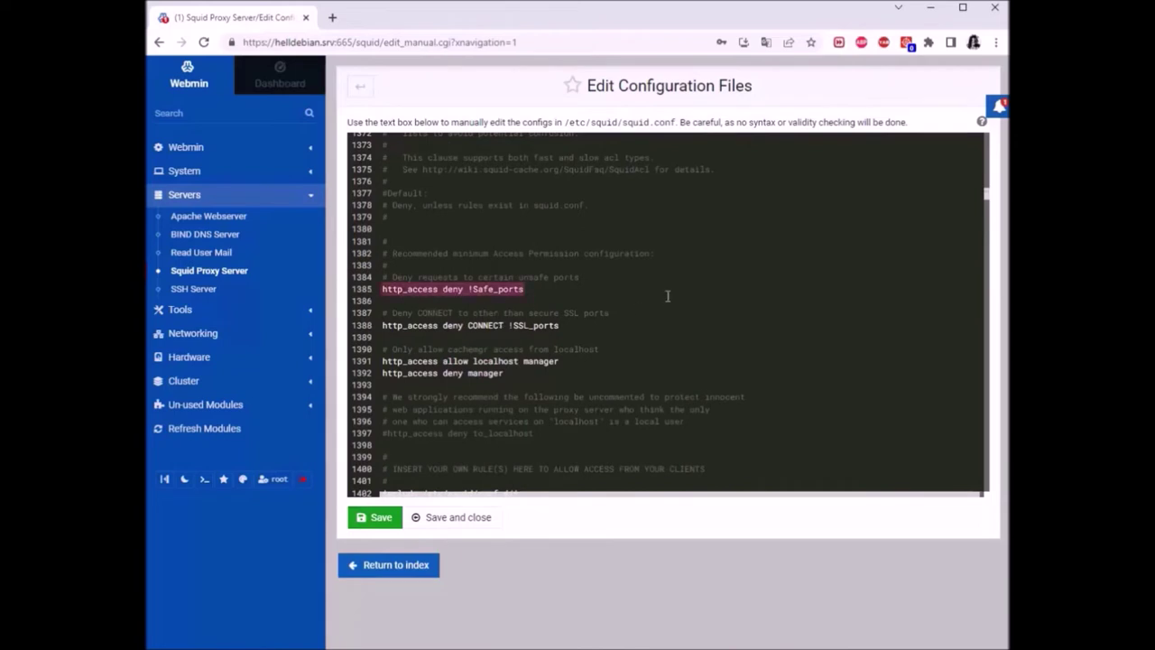
pyautogui.scroll(-2, 668, 296)
pyautogui.moveTo(561, 259); pyautogui.dragTo(373, 259)
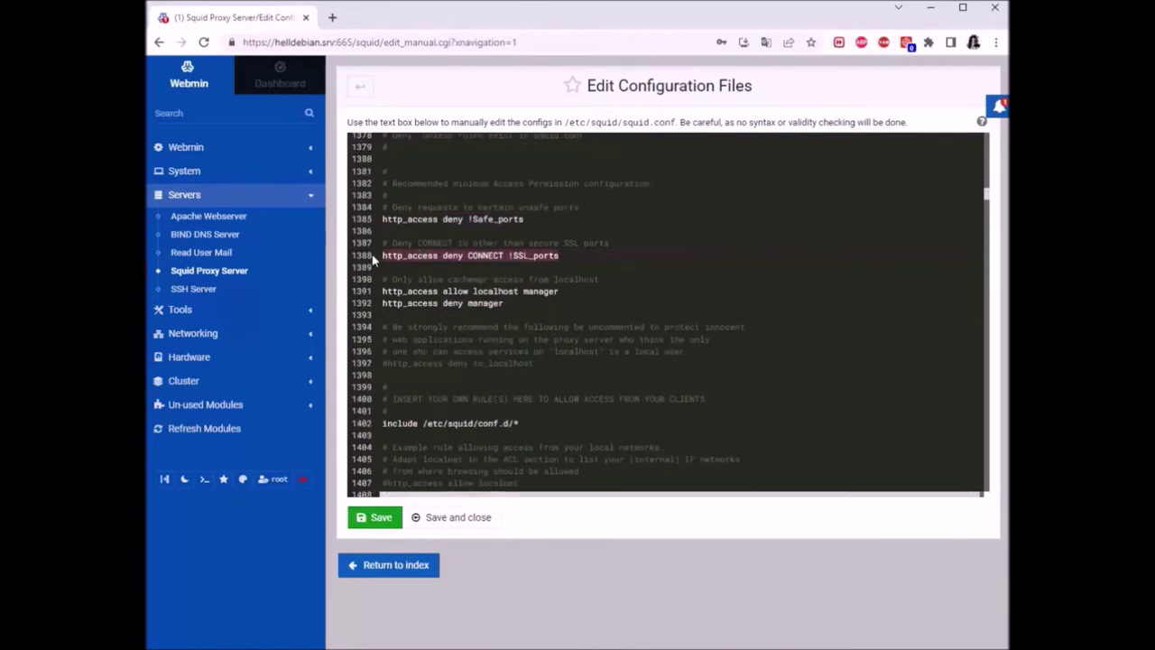
pyautogui.scroll(-6, 595, 270)
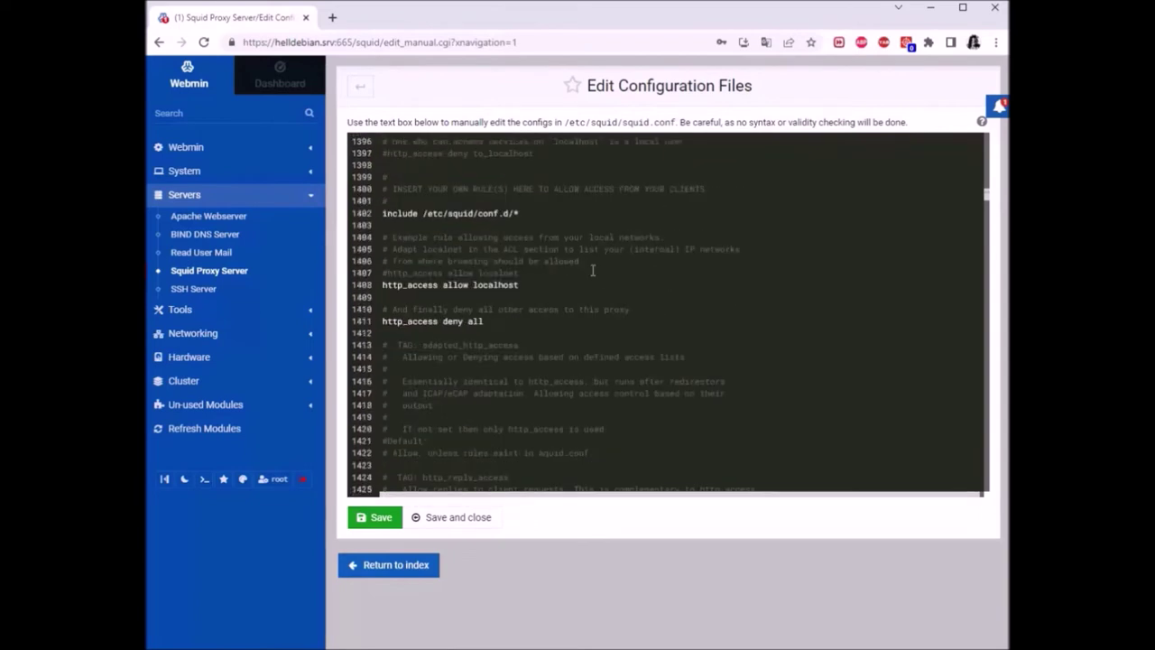
pyautogui.scroll(-2, 591, 270)
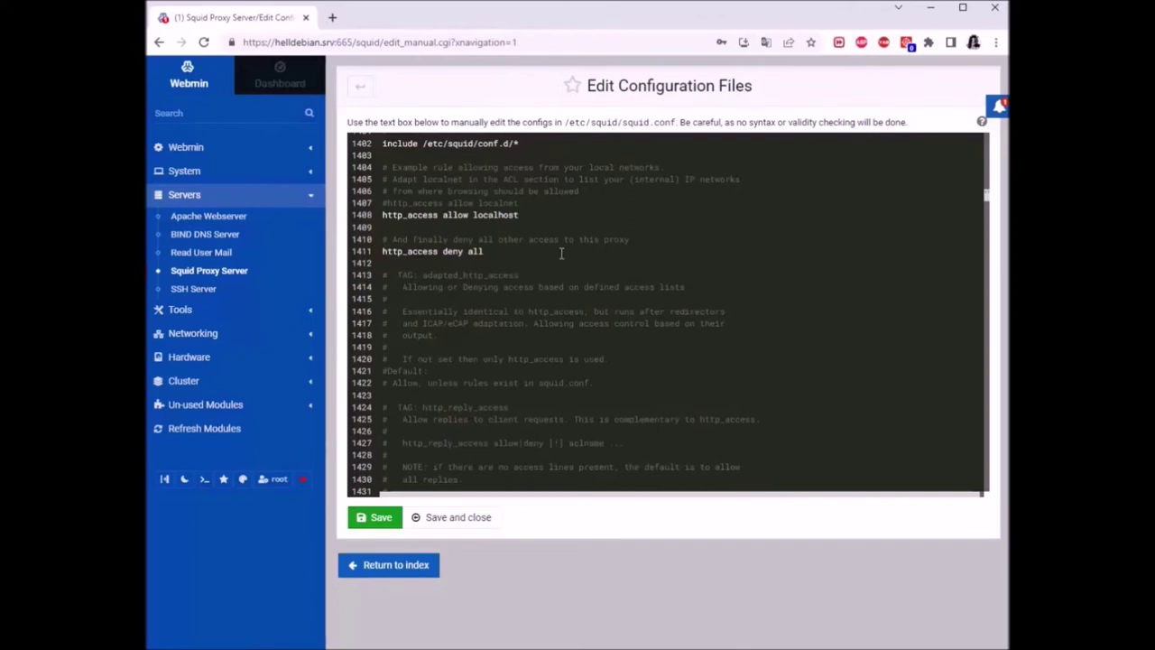
pyautogui.moveTo(517, 251); pyautogui.dragTo(660, 223)
pyautogui.click(660, 223)
pyautogui.scroll(2, 564, 230)
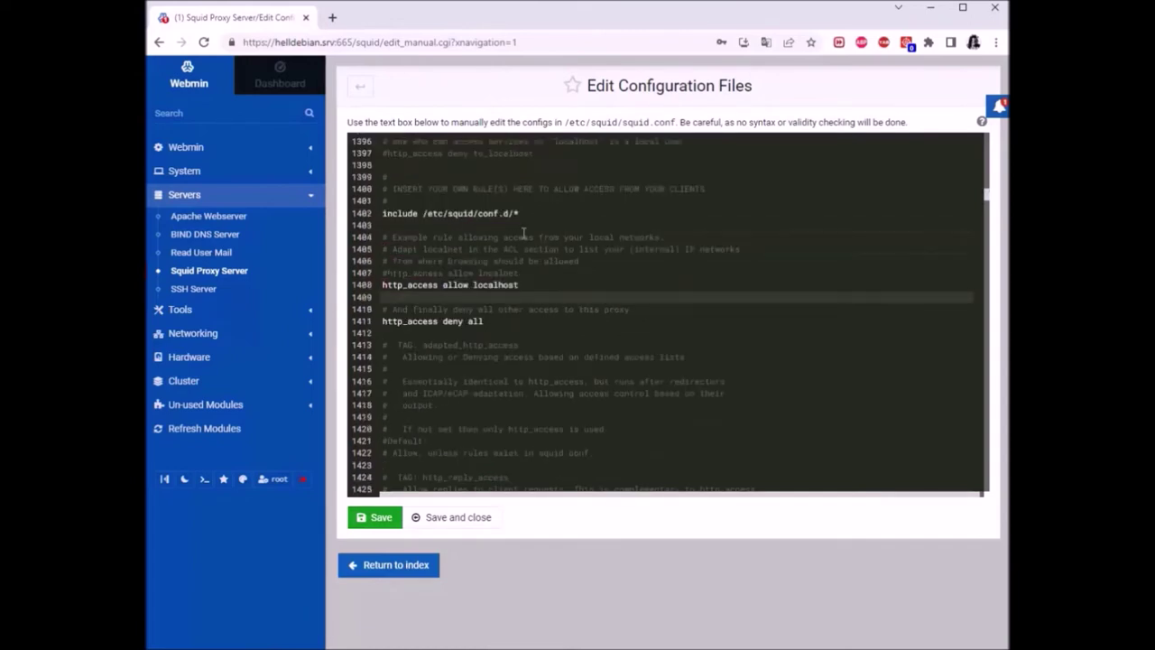
pyautogui.tripleClick(528, 284)
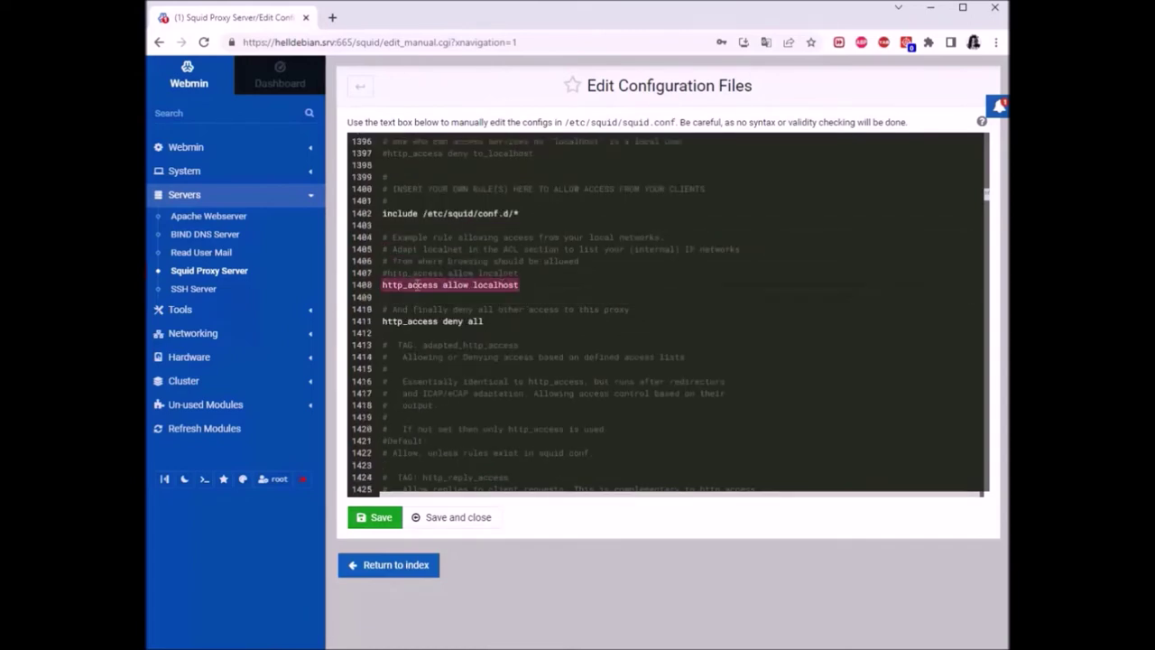
pyautogui.scroll(1, 632, 293)
pyautogui.scroll(8, 632, 294)
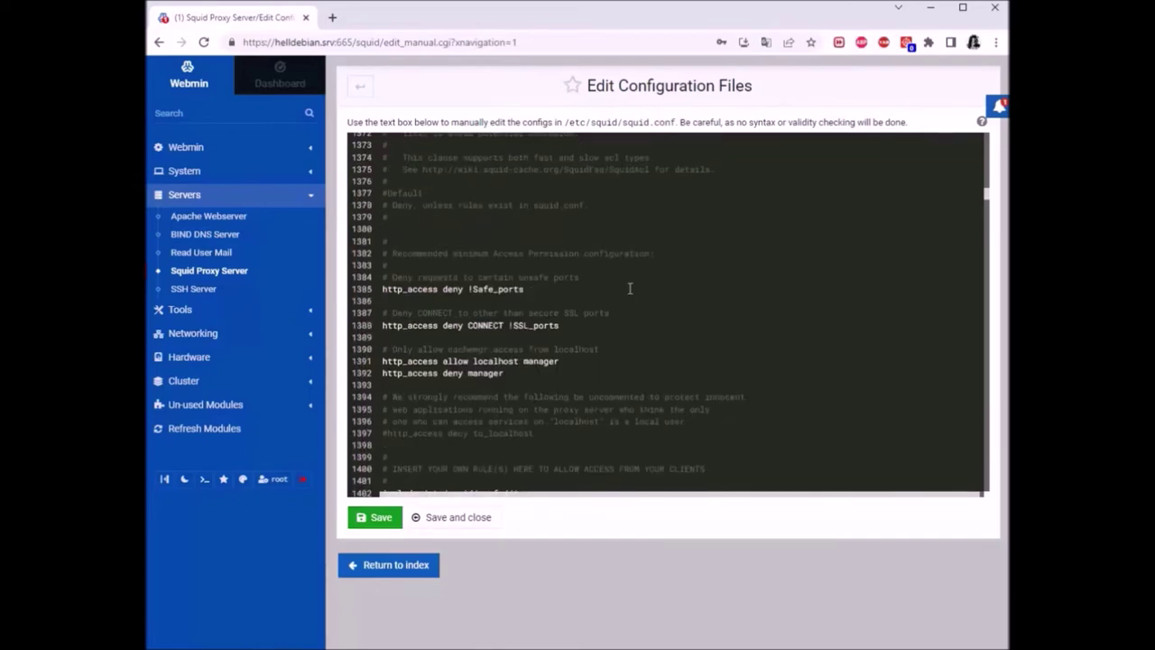
pyautogui.scroll(20, 630, 289)
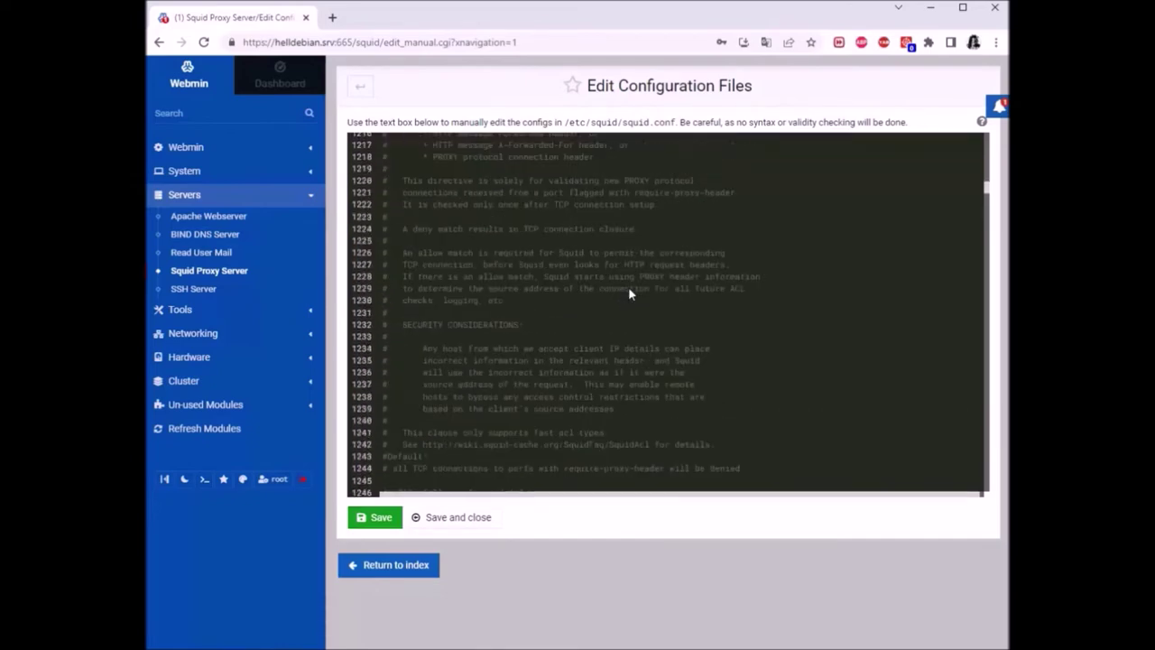
pyautogui.scroll(-8, 923, 231)
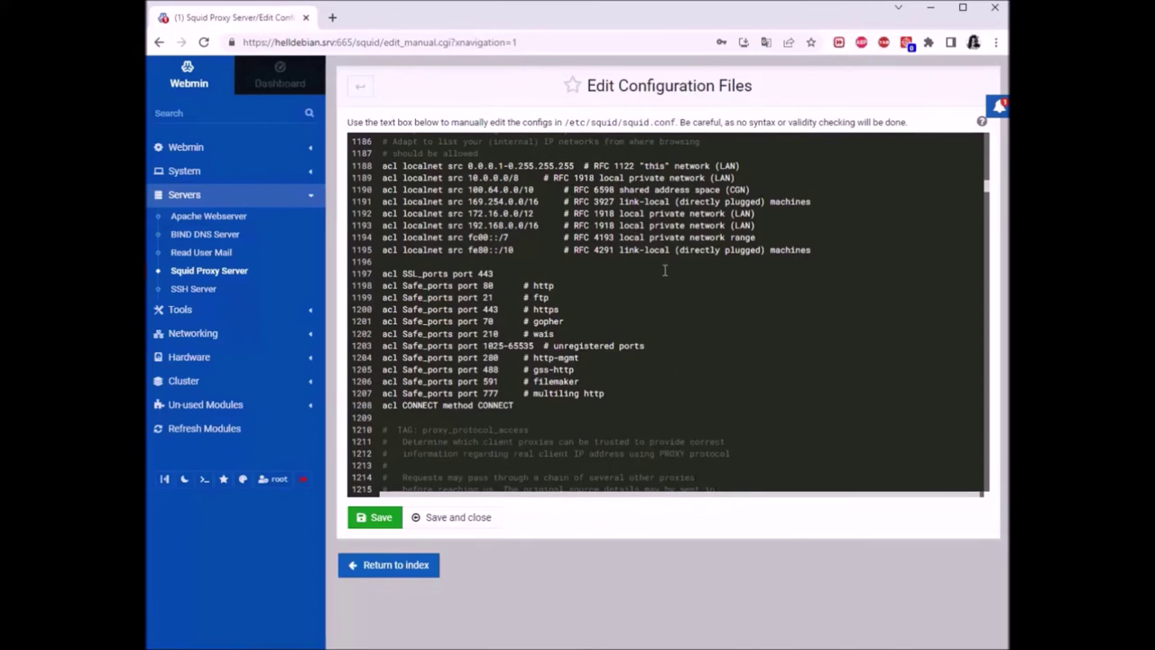
pyautogui.moveTo(382, 167); pyautogui.dragTo(718, 167)
pyautogui.click(773, 176)
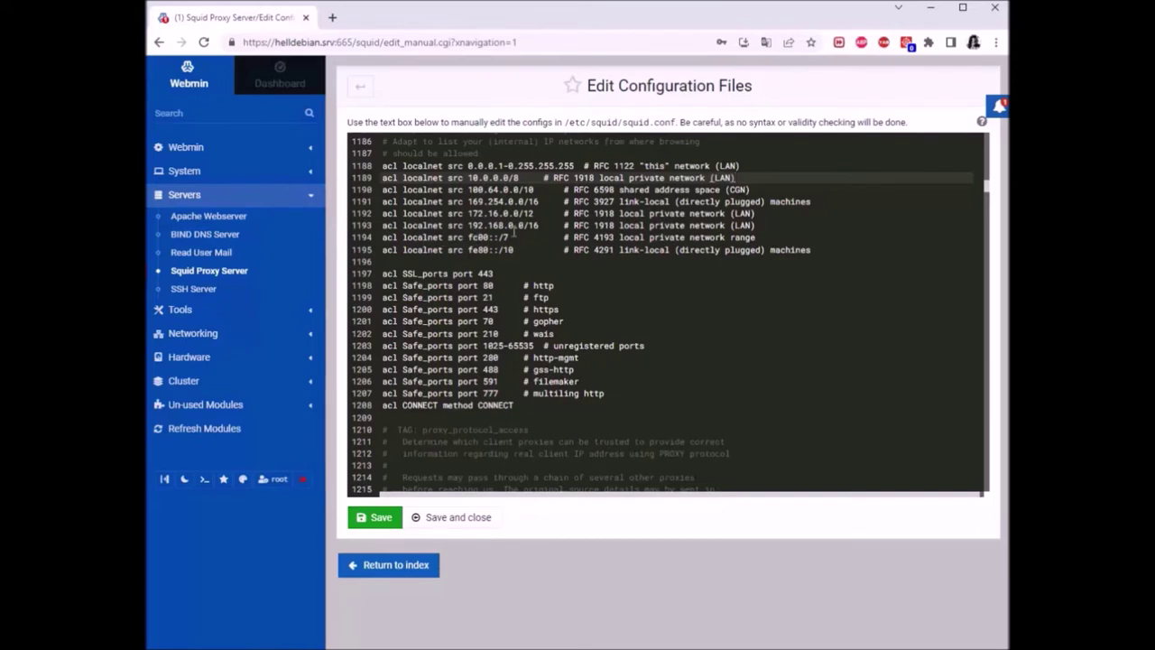
pyautogui.moveTo(539, 225); pyautogui.dragTo(467, 224)
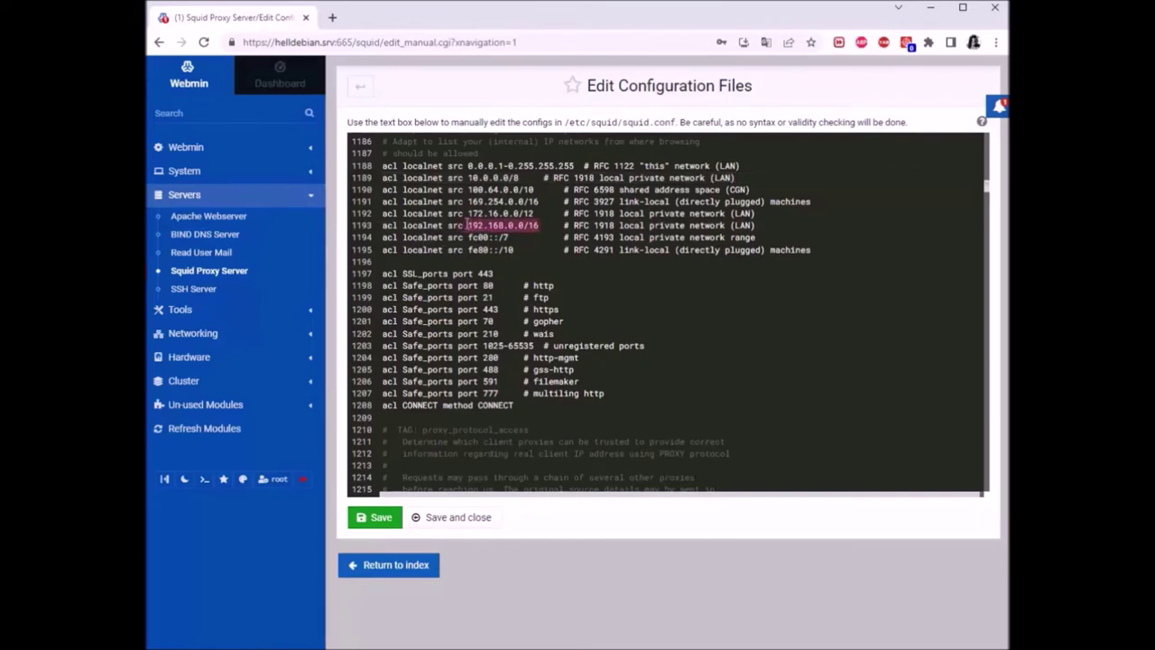
pyautogui.click(553, 262)
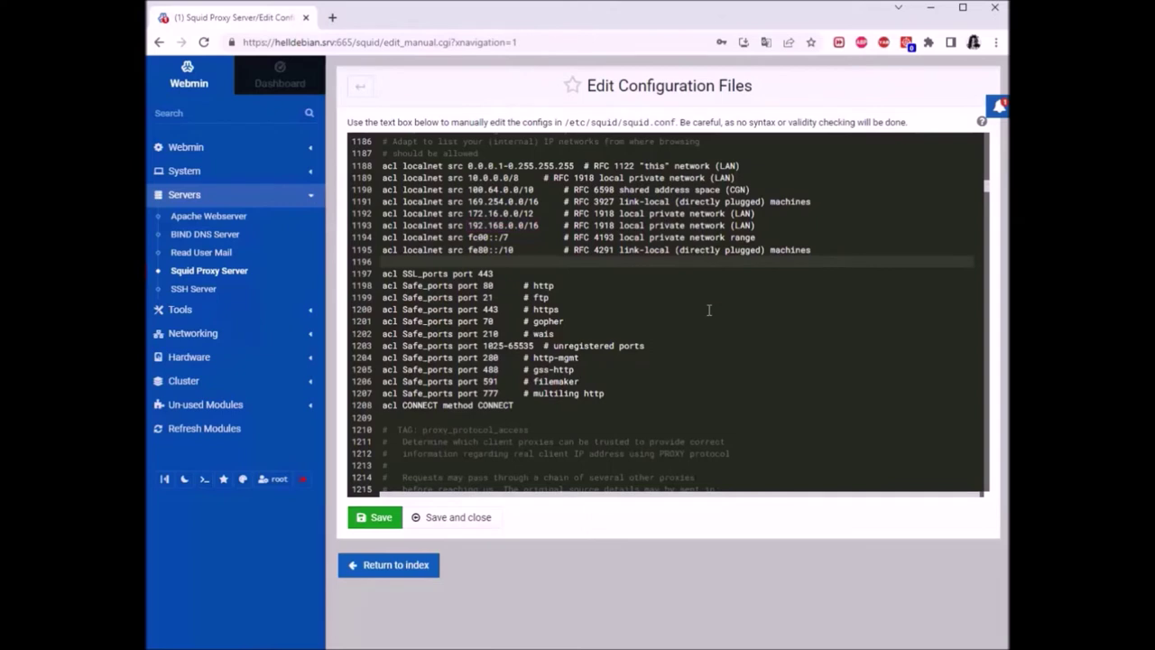
pyautogui.click(637, 276)
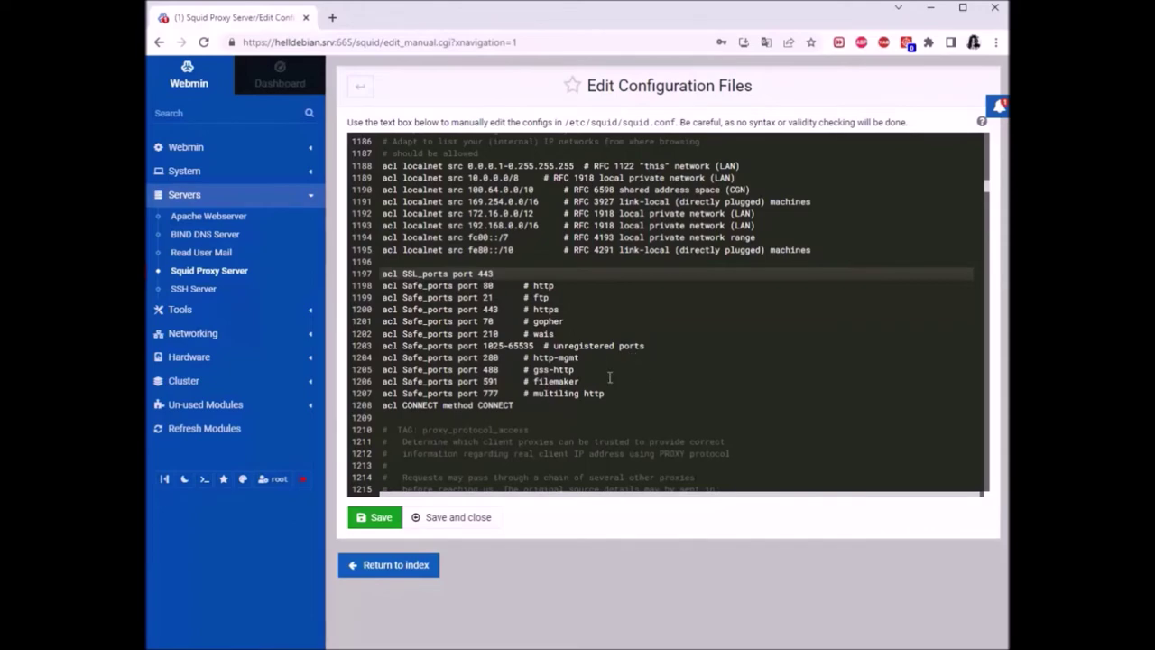
pyautogui.scroll(3, 603, 357)
pyautogui.scroll(-20, 627, 320)
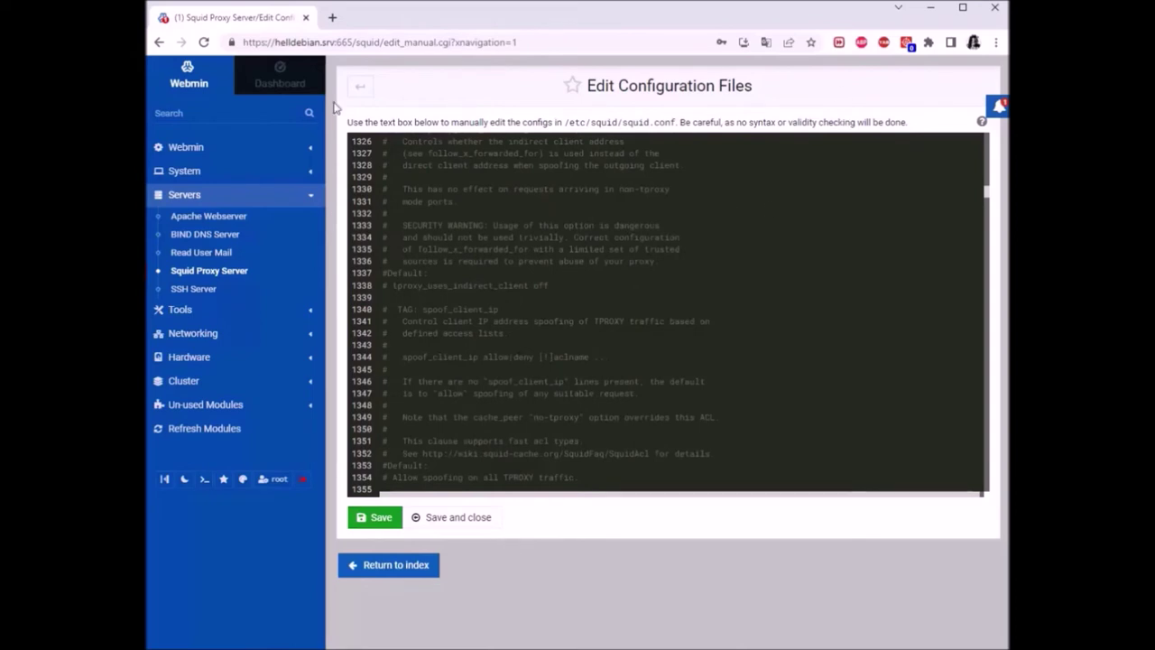
pyautogui.click(365, 84)
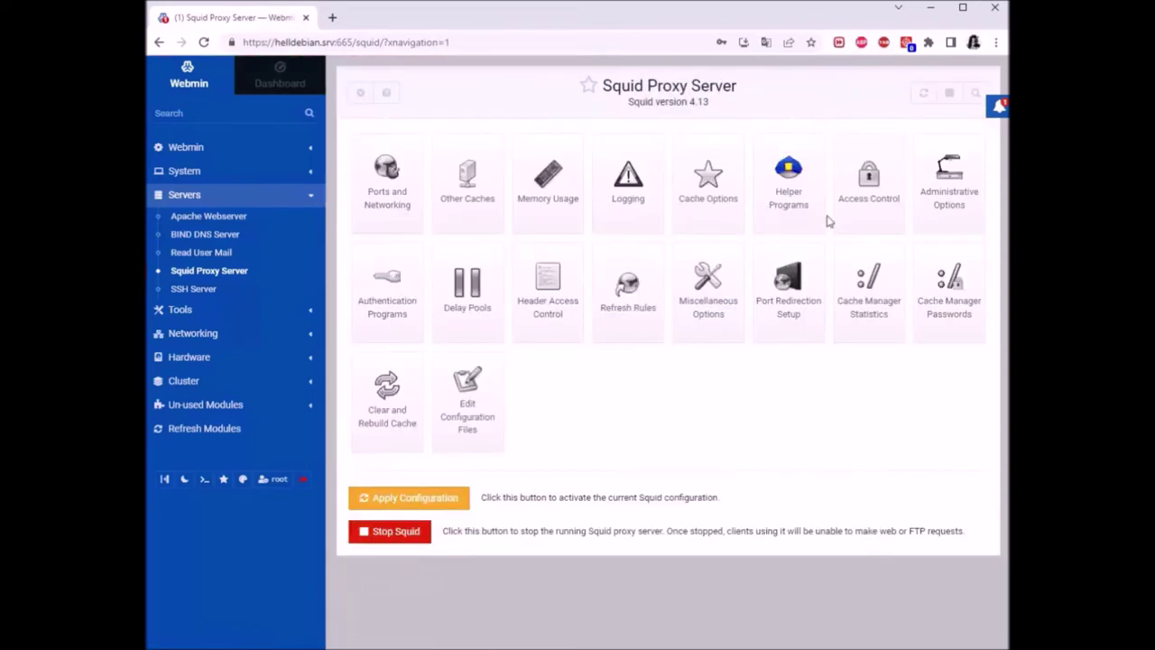
# Open Squid's Access Control page listing the localnet, Safe_ports, SSL_ports and CONNECT ACLs
pyautogui.click(862, 184)
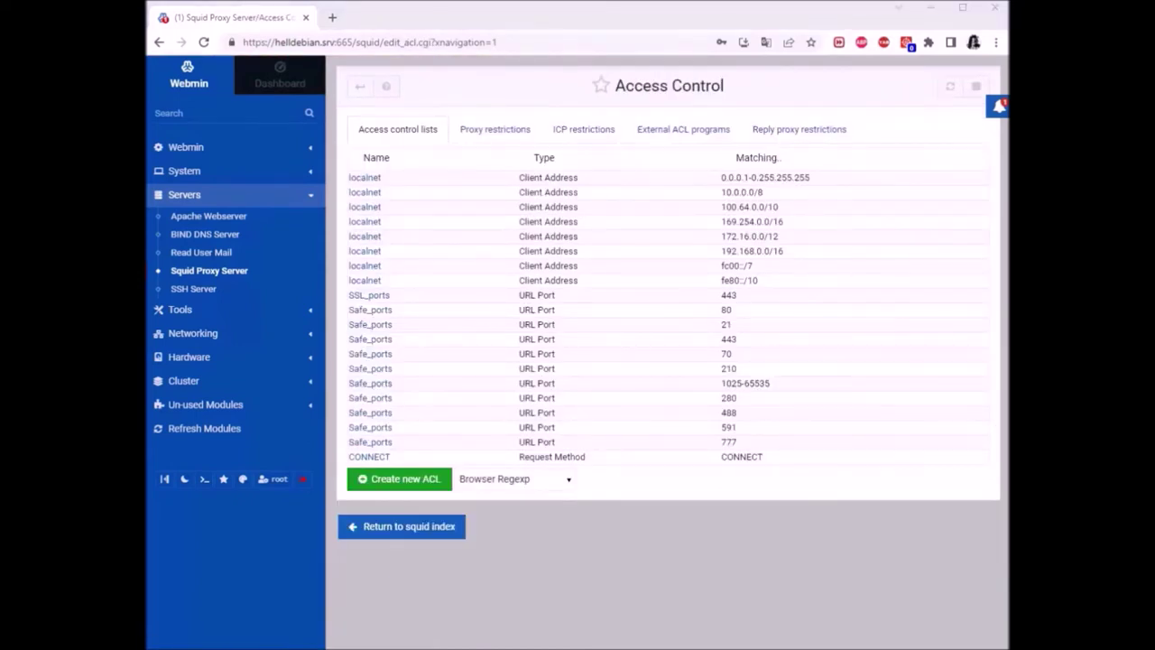
pyautogui.moveTo(470, 646)
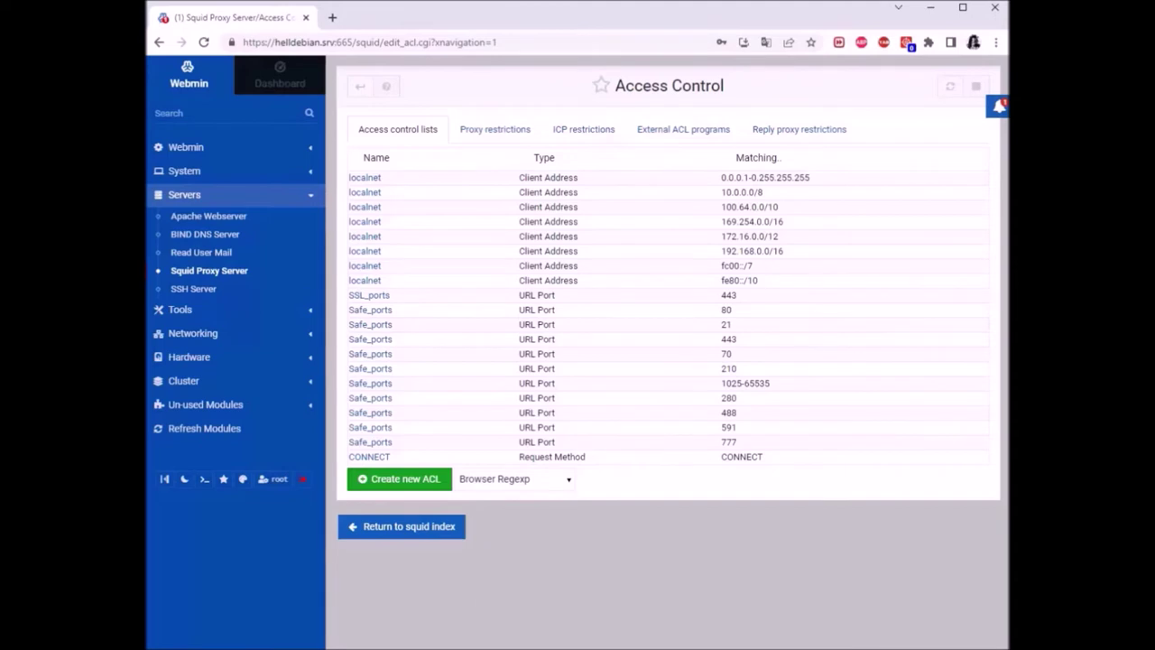
# Launch a new Command Prompt window from the Start menu search for cmd
pyautogui.press('super')
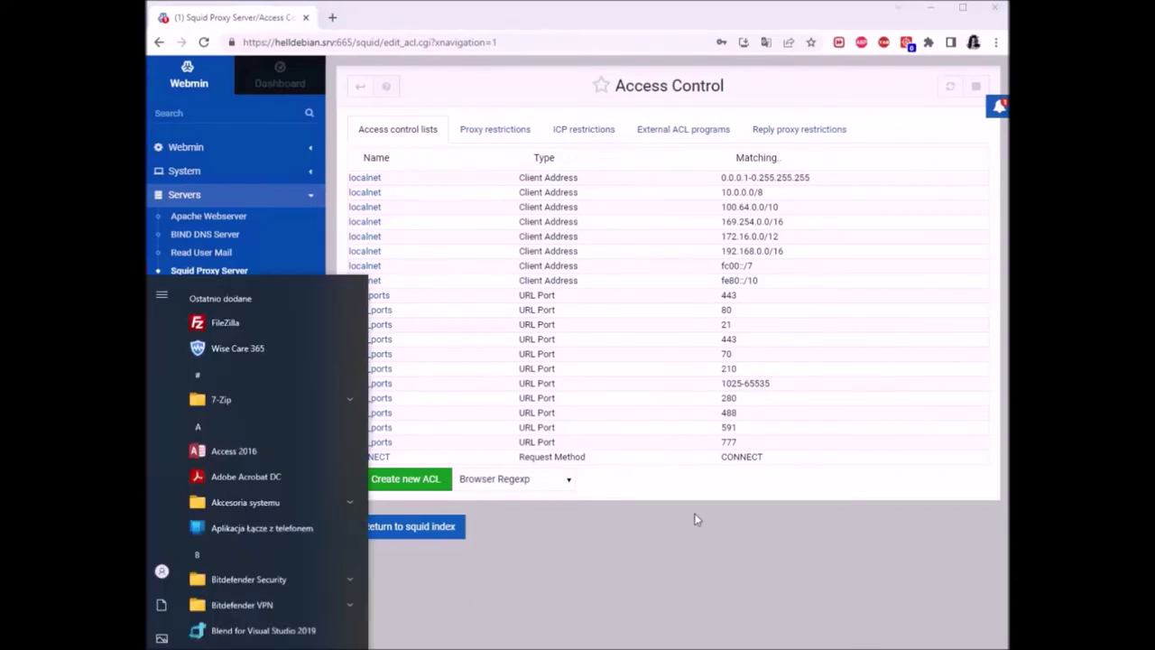
pyautogui.write('cmd')
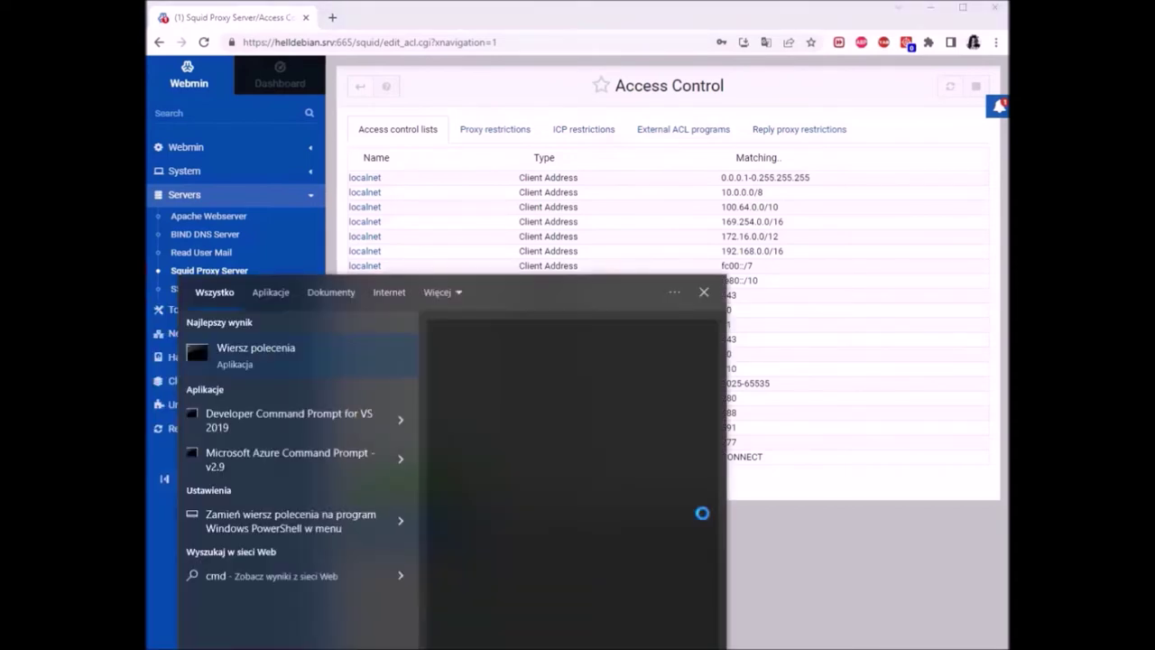
pyautogui.press('Return')
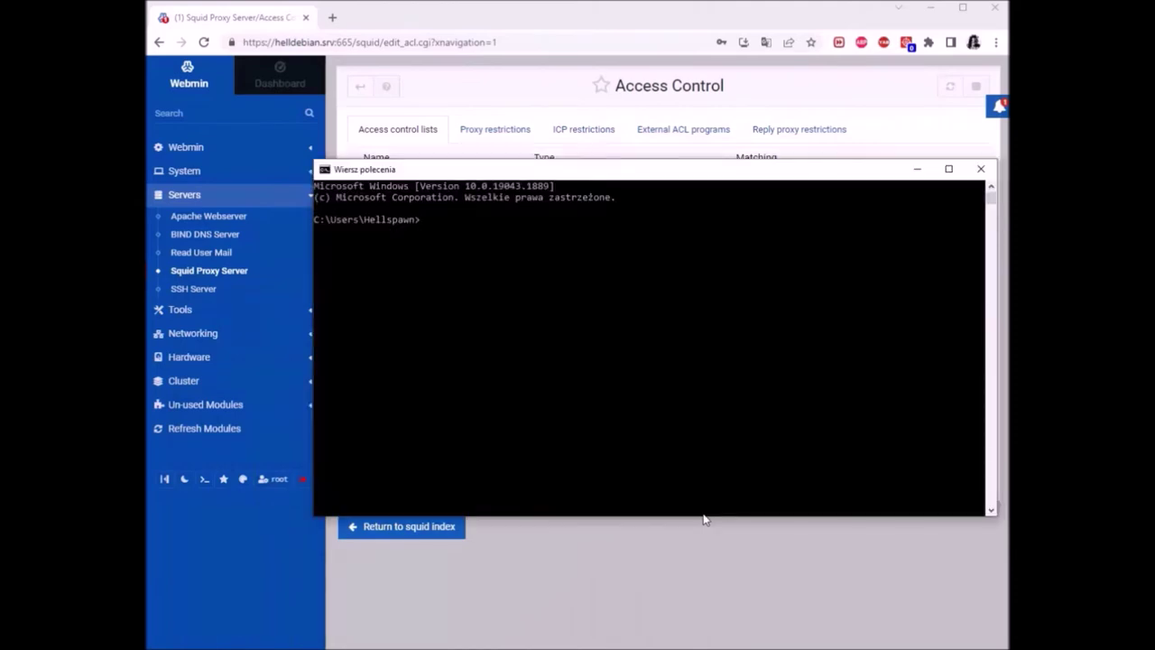
pyautogui.moveTo(684, 177); pyautogui.dragTo(571, 243)
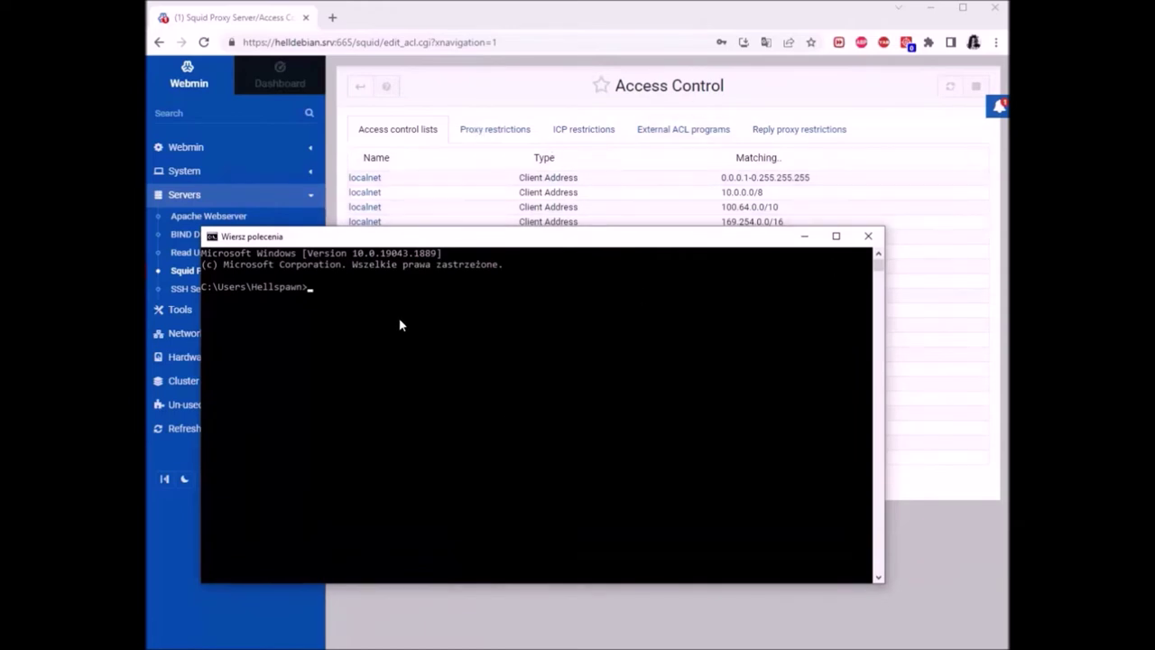
# Run 'control panel' in the Command Prompt to open Control Panel
pyautogui.write('control panel')
pyautogui.press('Return')
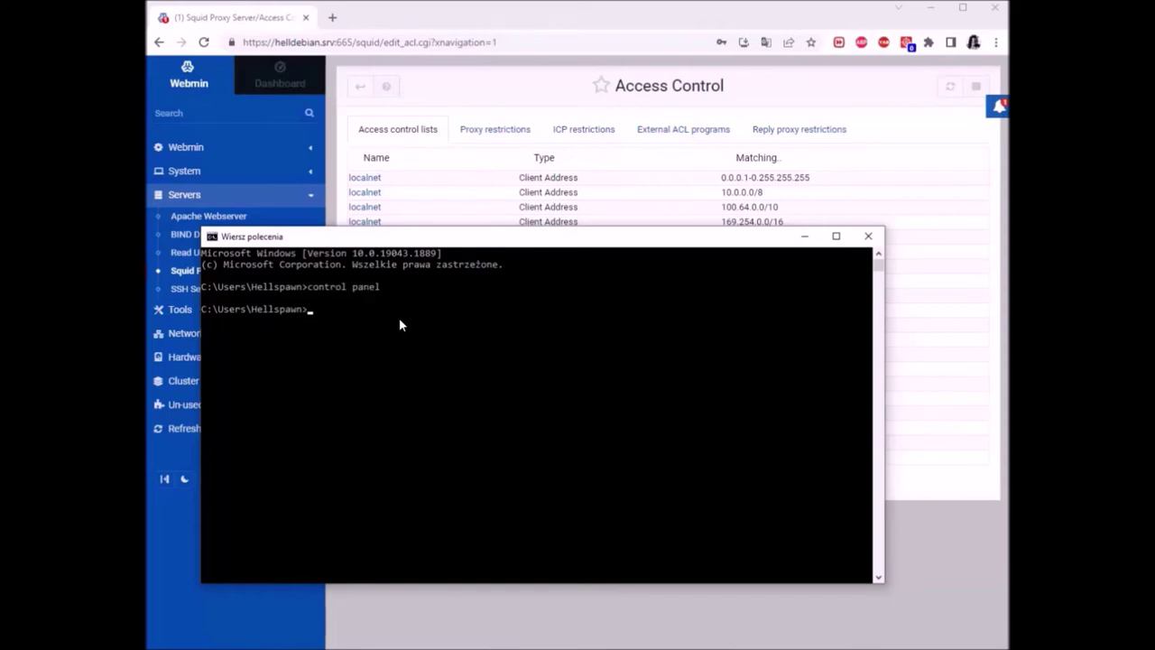
pyautogui.moveTo(556, 117); pyautogui.dragTo(404, 101)
pyautogui.click(429, 542)
# Go through Network and Internet and Internet Options to the Connections tab's LAN settings
pyautogui.click(868, 236)
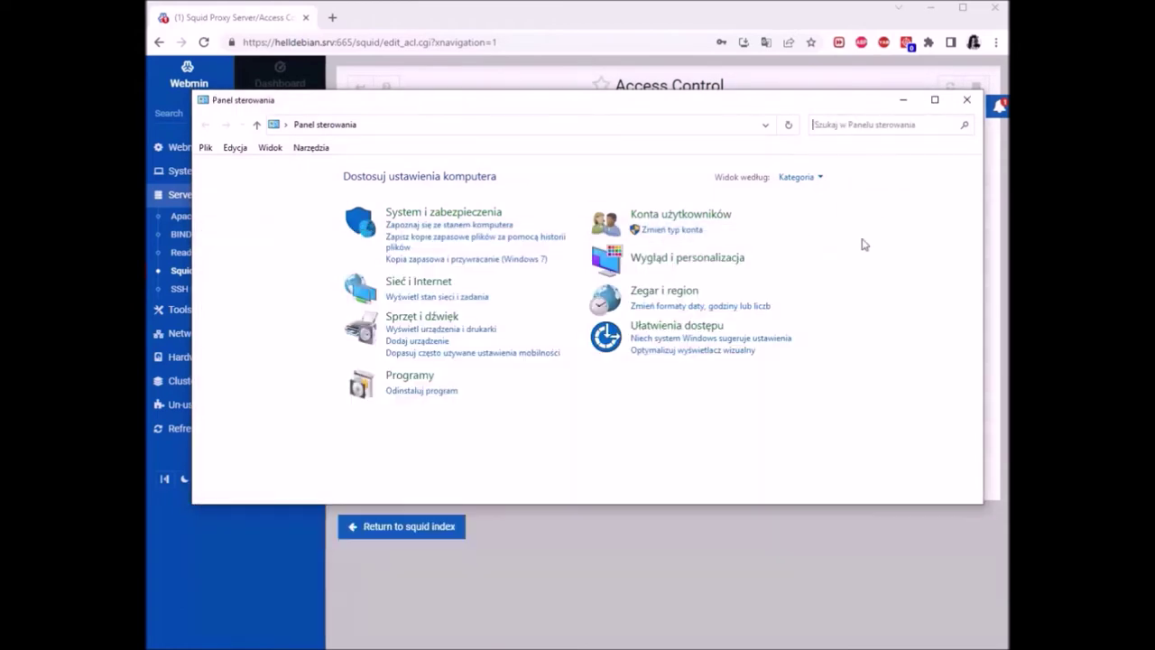
pyautogui.click(414, 282)
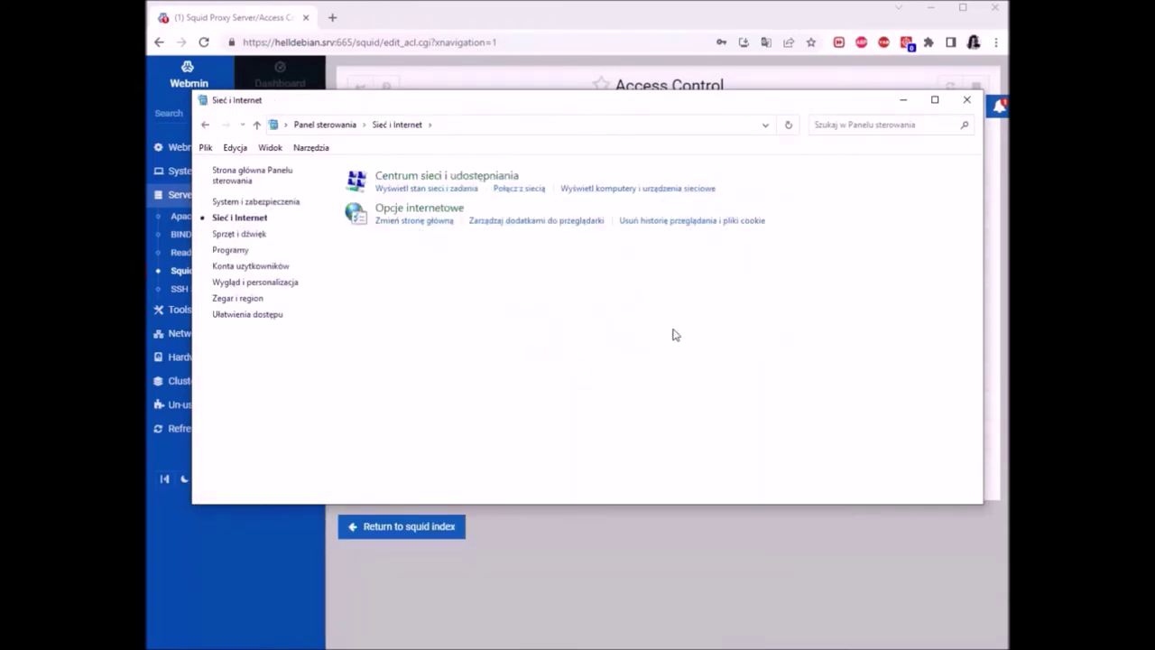
pyautogui.click(426, 210)
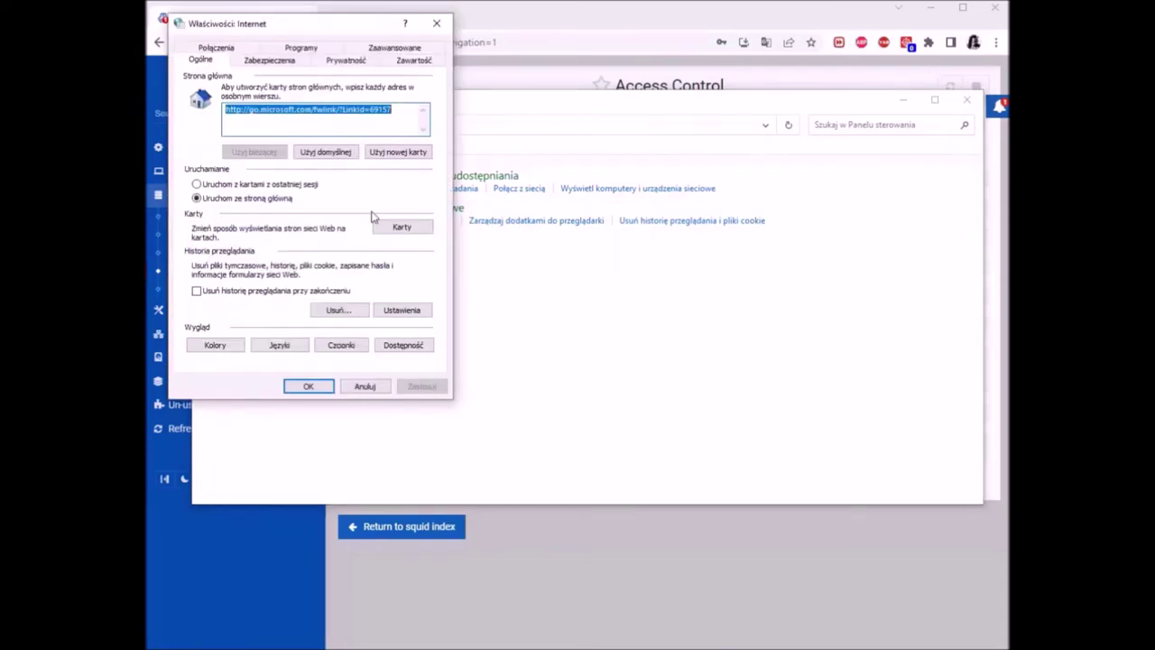
pyautogui.click(217, 51)
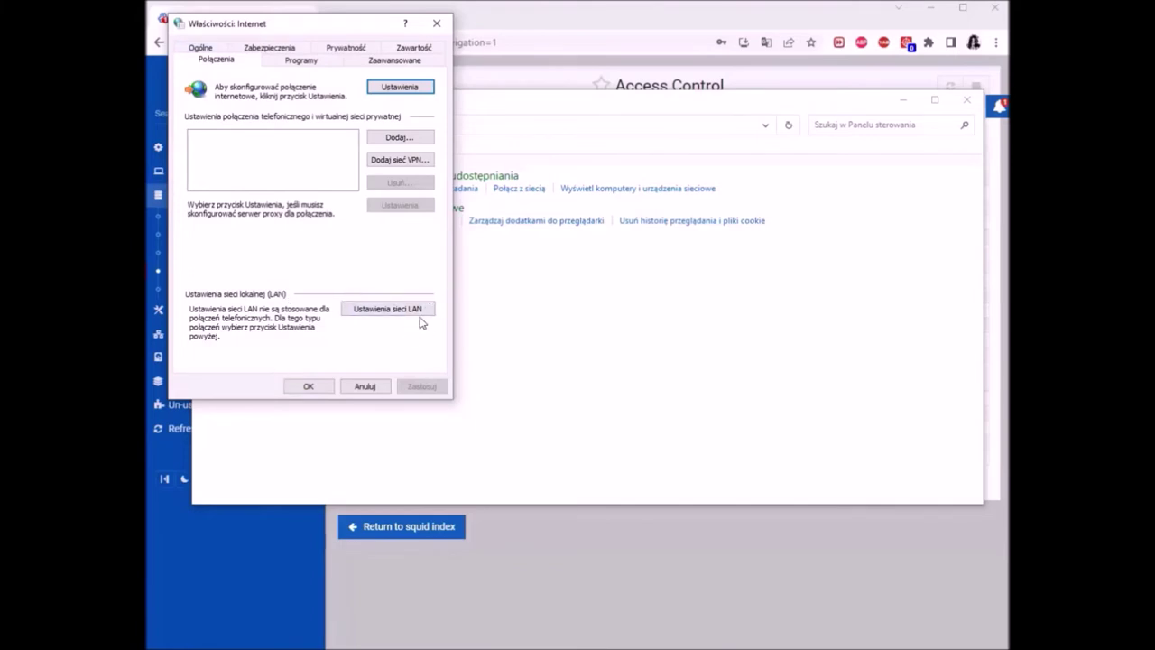
pyautogui.click(398, 311)
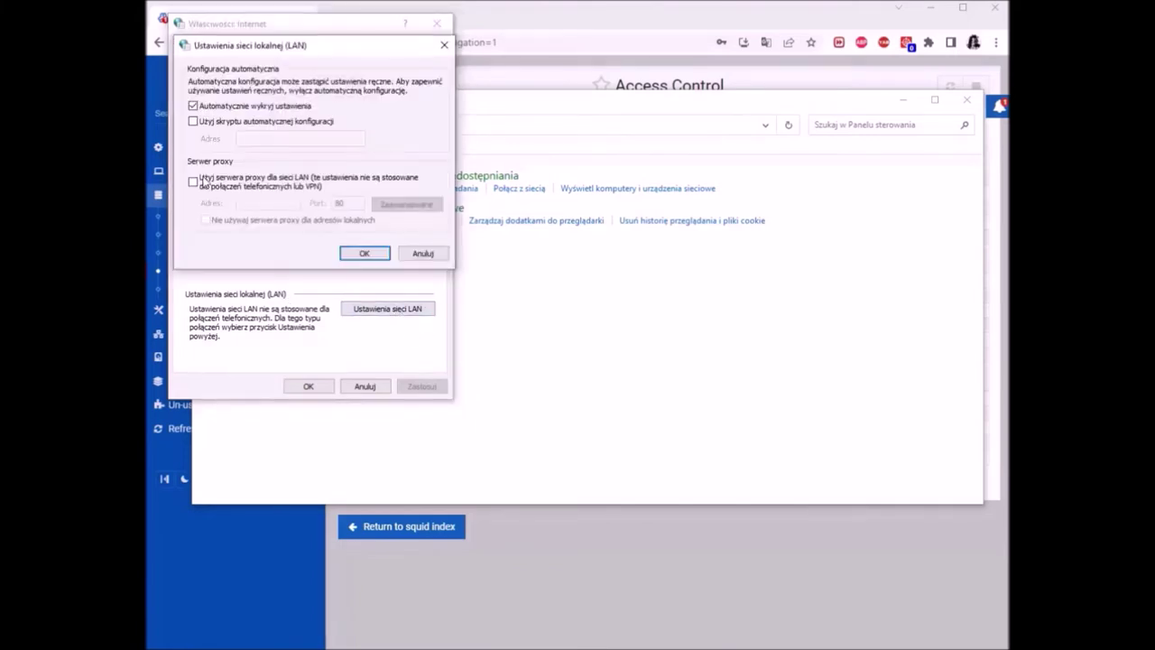
# Enable the LAN proxy server at 192.168.43.236 and replace the default port 80
pyautogui.click(215, 186)
pyautogui.click(262, 203)
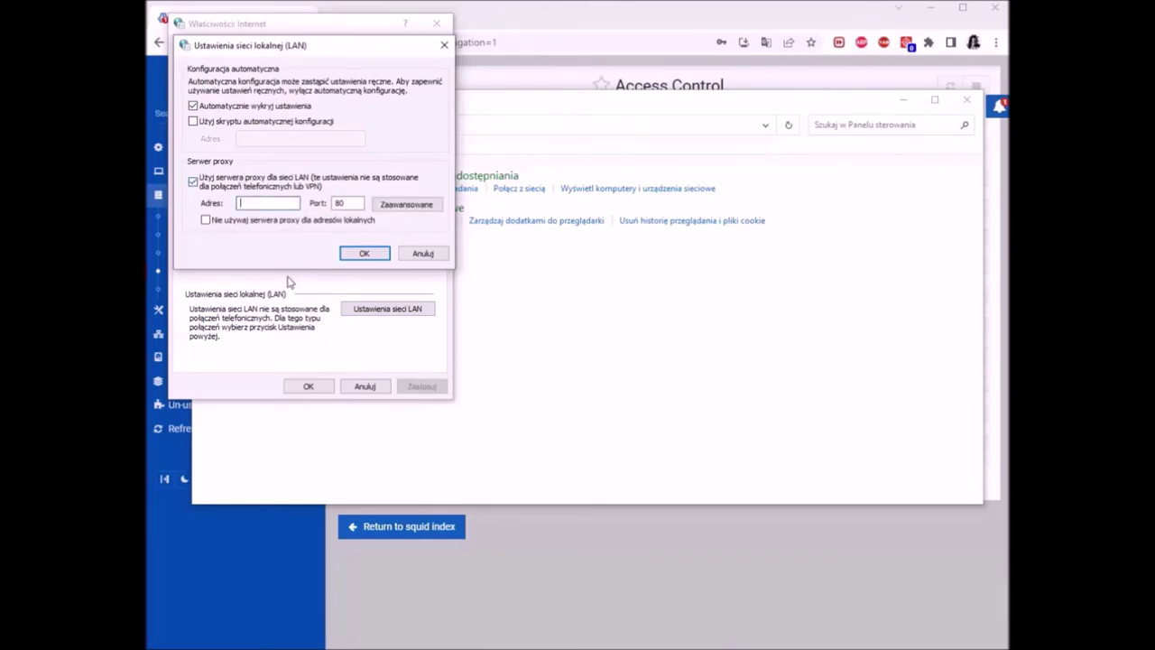
pyautogui.write('192.168.43.236')
pyautogui.click(350, 202)
pyautogui.press('BackSpace')
pyautogui.press('BackSpace')
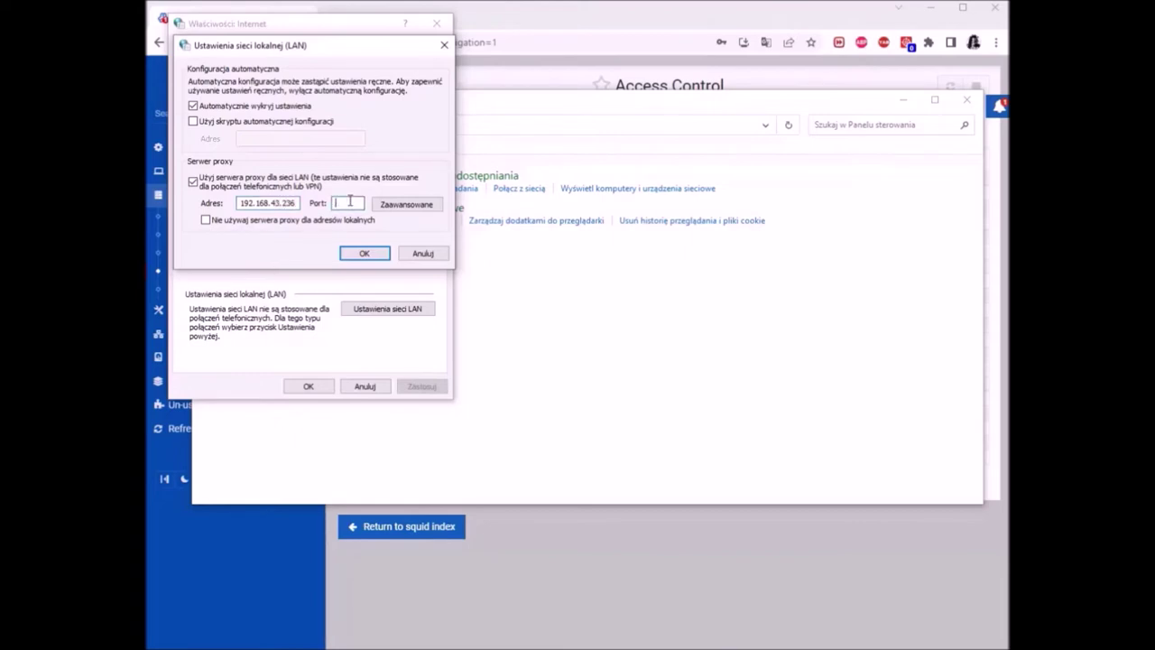
pyautogui.write('31')
pyautogui.click(708, 22)
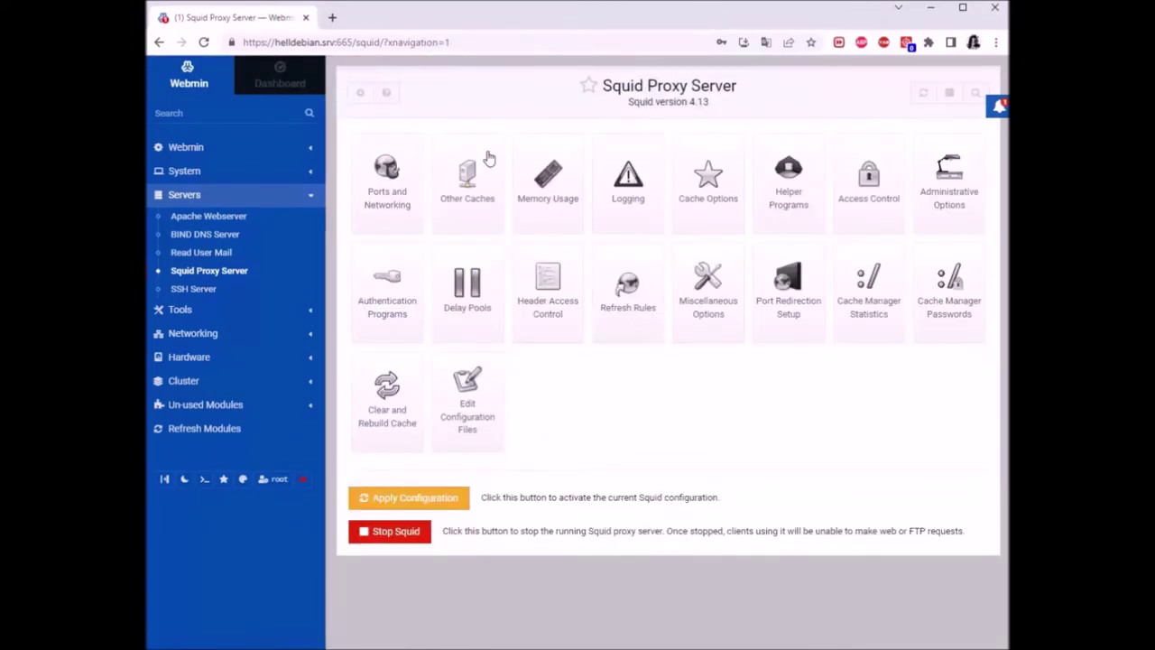
# Confirm Squid listens on port 3128 in Ports and Networking, then enter 3128 as the proxy port
pyautogui.click(394, 197)
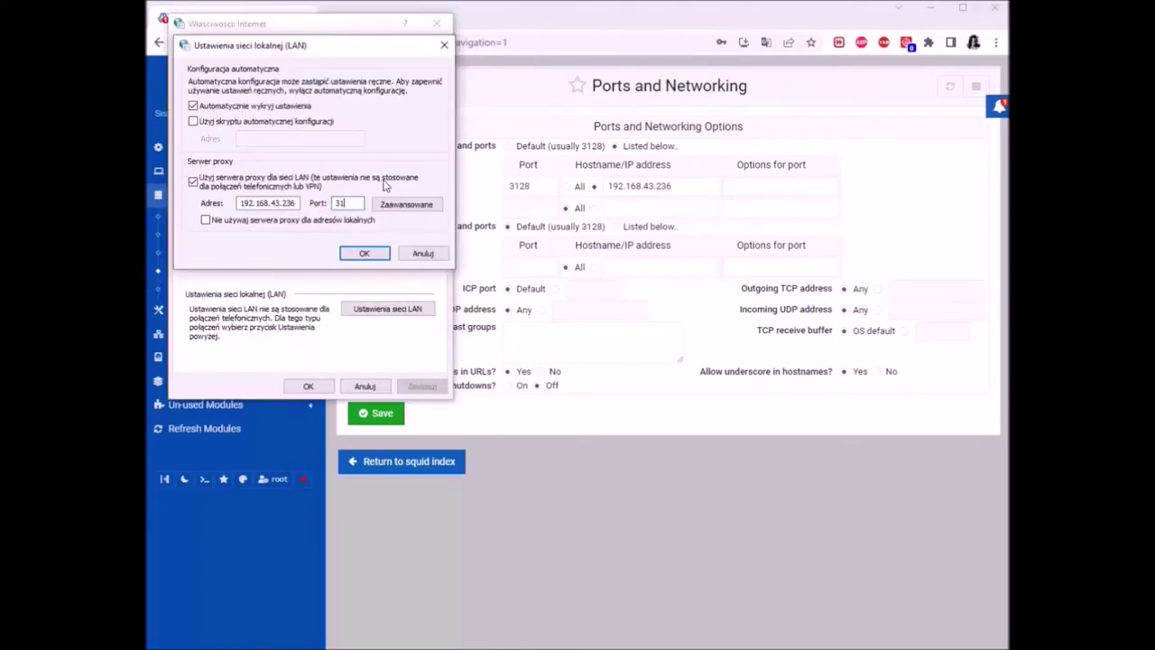
pyautogui.write('3128')
# Replace the *.local proxy exception with 192.168.43.23 in the advanced proxy settings
pyautogui.click(393, 205)
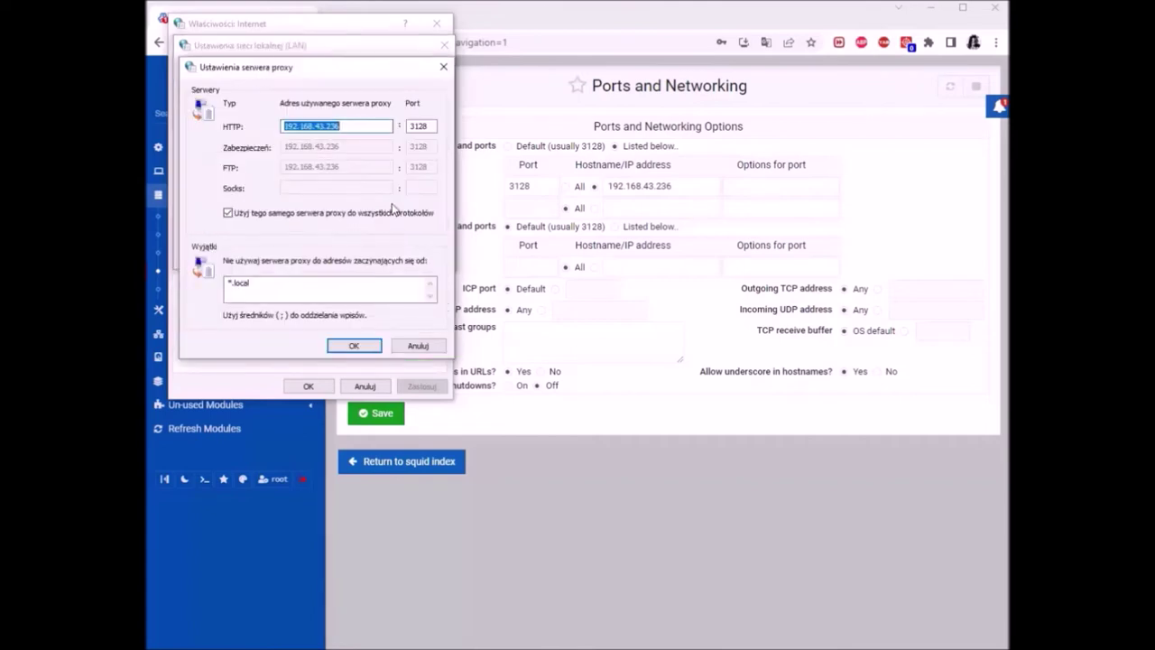
pyautogui.moveTo(300, 280); pyautogui.dragTo(228, 284)
pyautogui.press('BackSpace')
pyautogui.write('192.168')
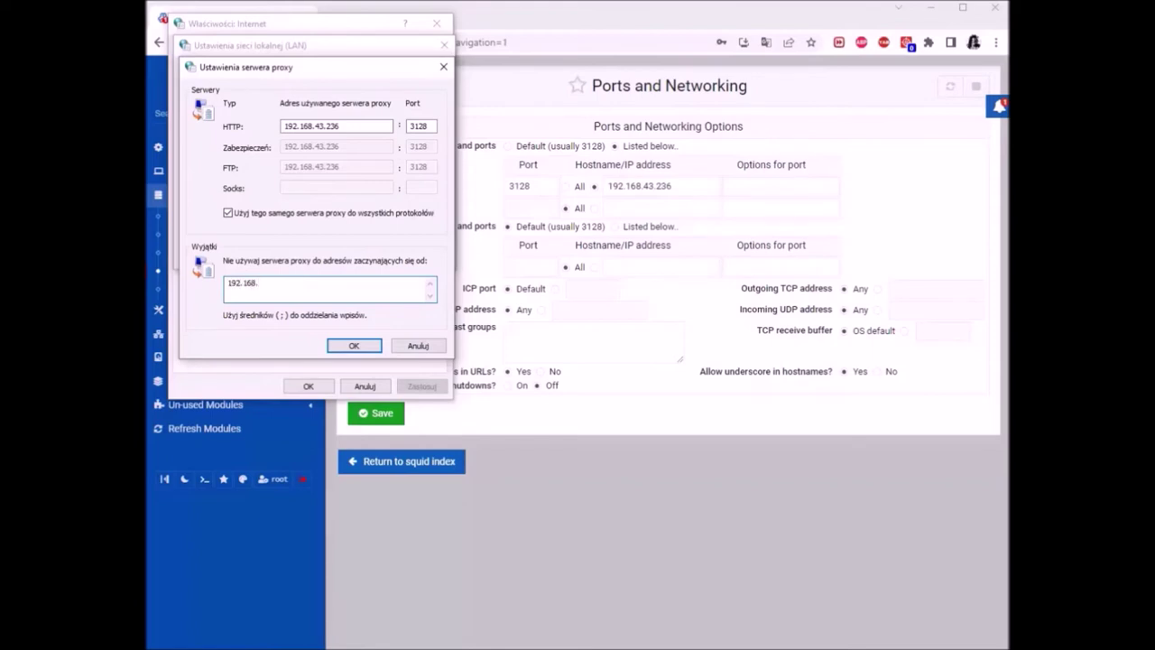
pyautogui.write('.43.236')
pyautogui.click(353, 346)
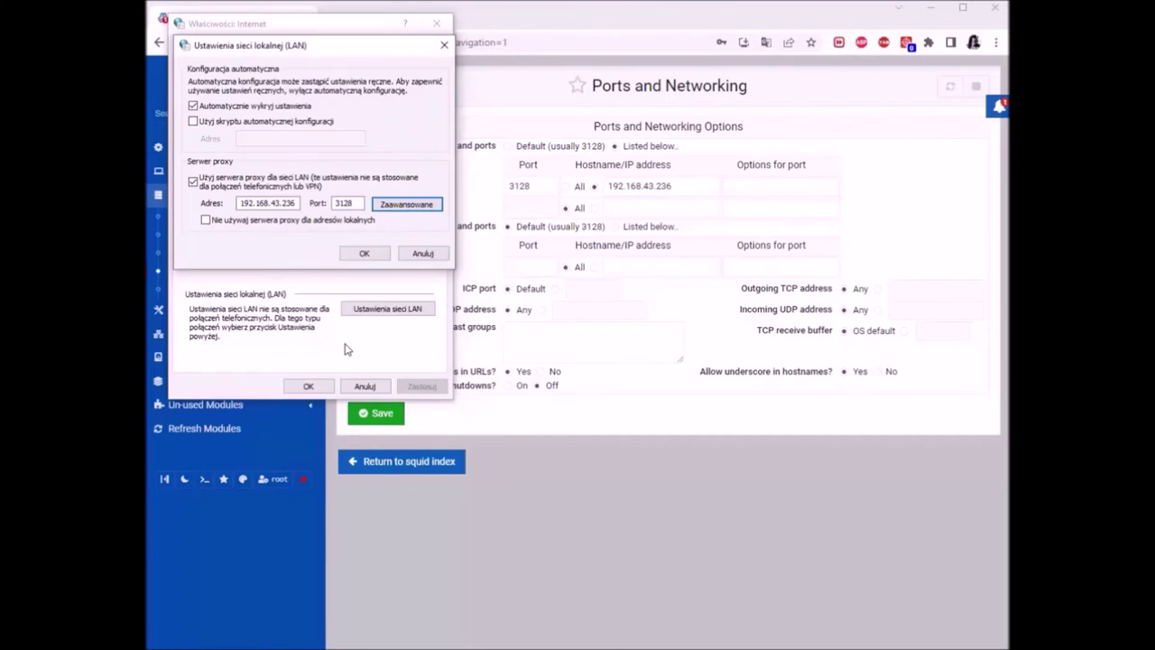
# Confirm the LAN proxy 192.168.43.236 on port 3128 and close Internet Properties
pyautogui.click(385, 255)
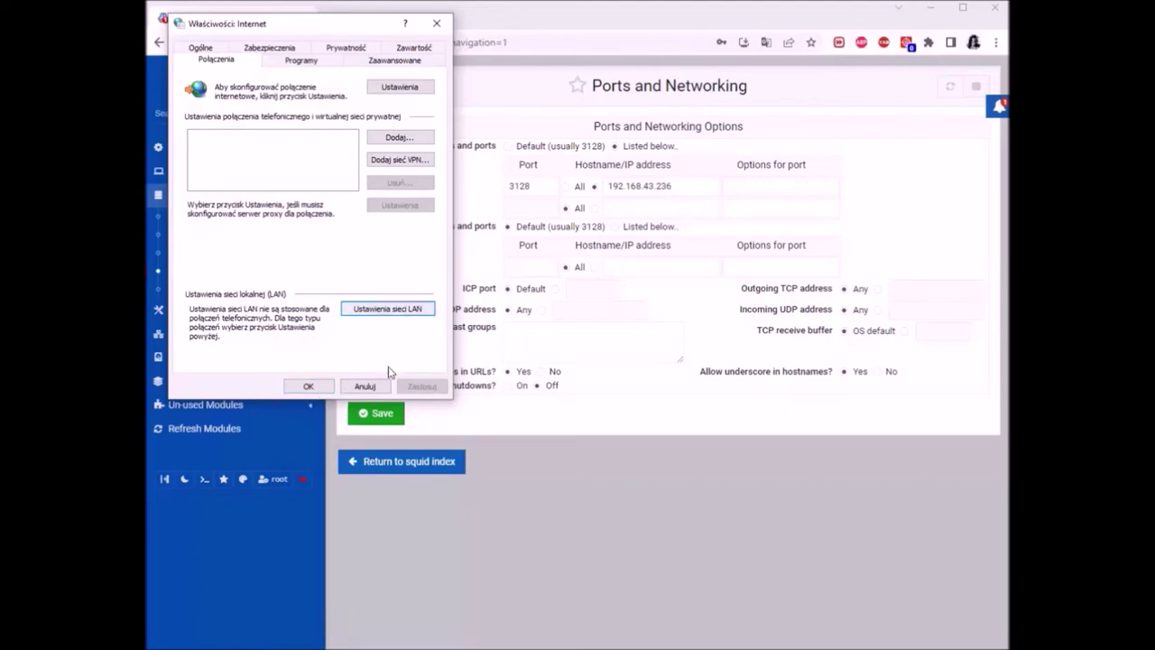
pyautogui.click(395, 312)
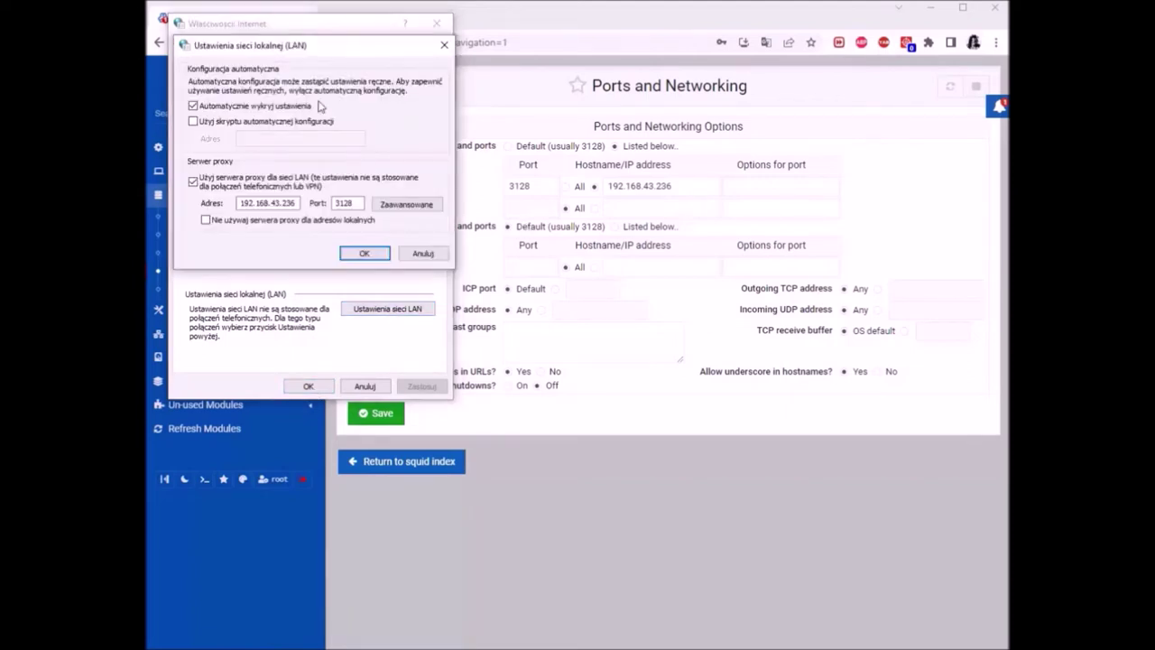
pyautogui.click(193, 182)
pyautogui.click(364, 253)
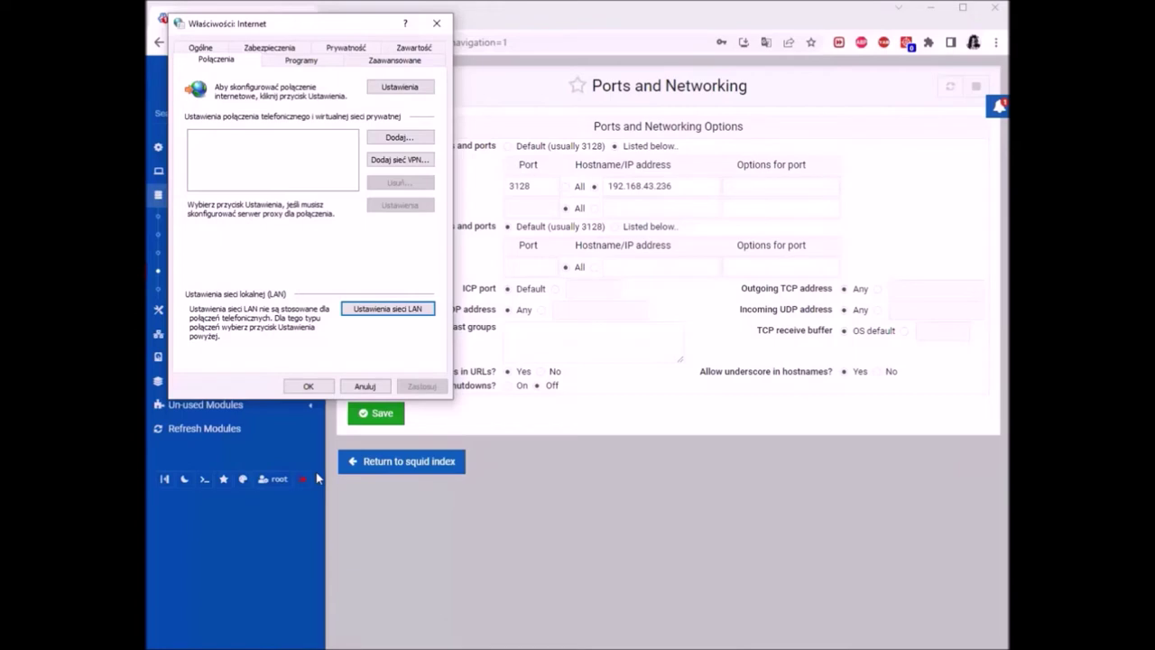
pyautogui.click(309, 387)
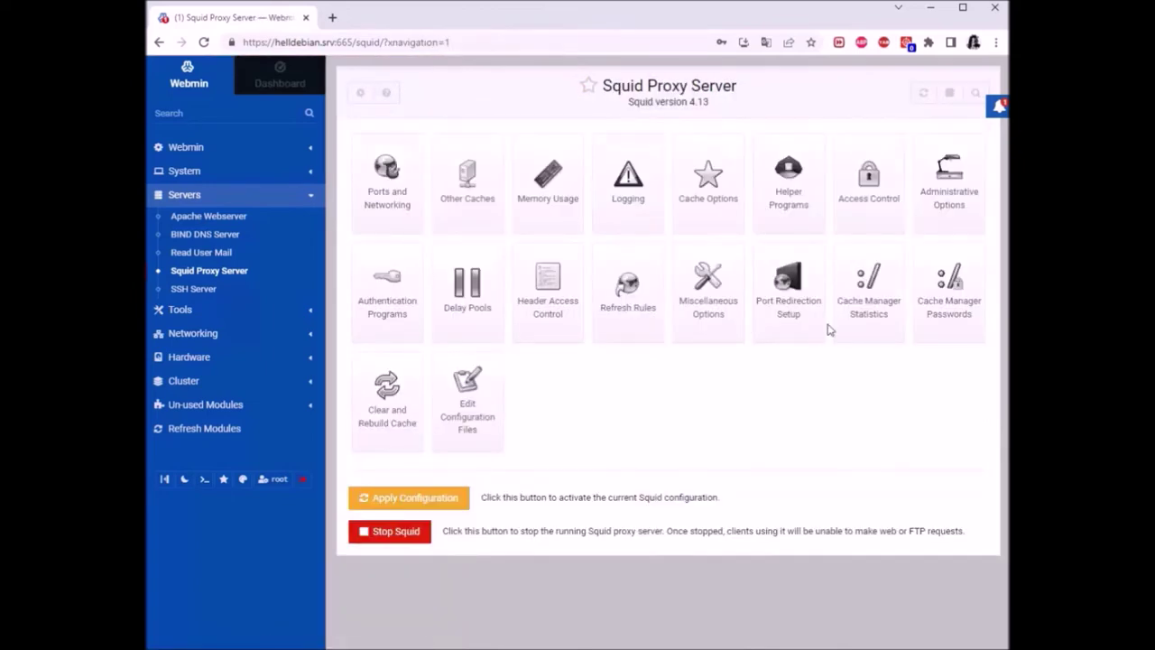
# Open Squid's Access Control list, then bring the Debian VM with squid.conf in nano forward
pyautogui.click(877, 173)
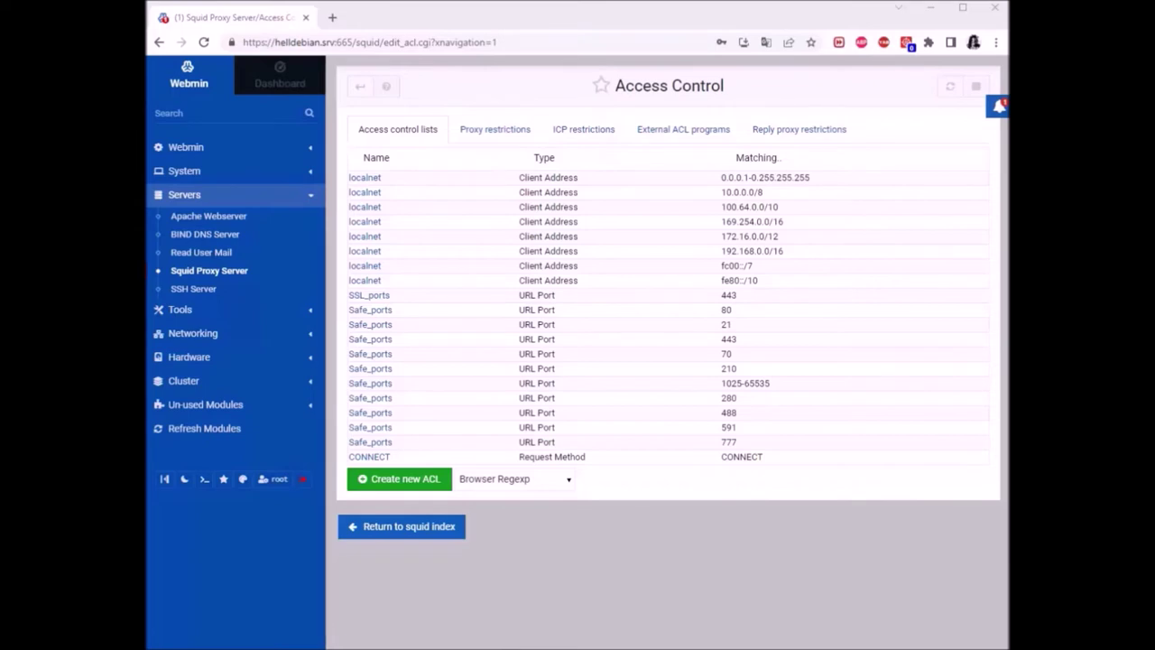
pyautogui.click(508, 632)
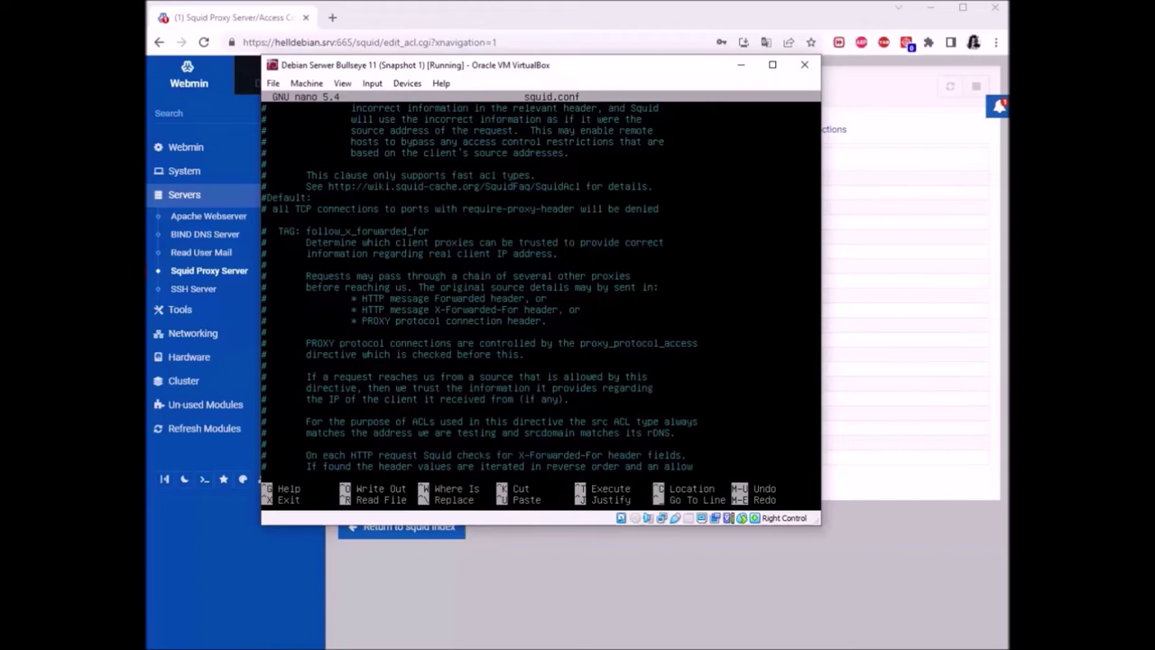
# Suspend nano, list the /etc/squid folder contents and clear the terminal
pyautogui.hotkey('ctrl', 'z')
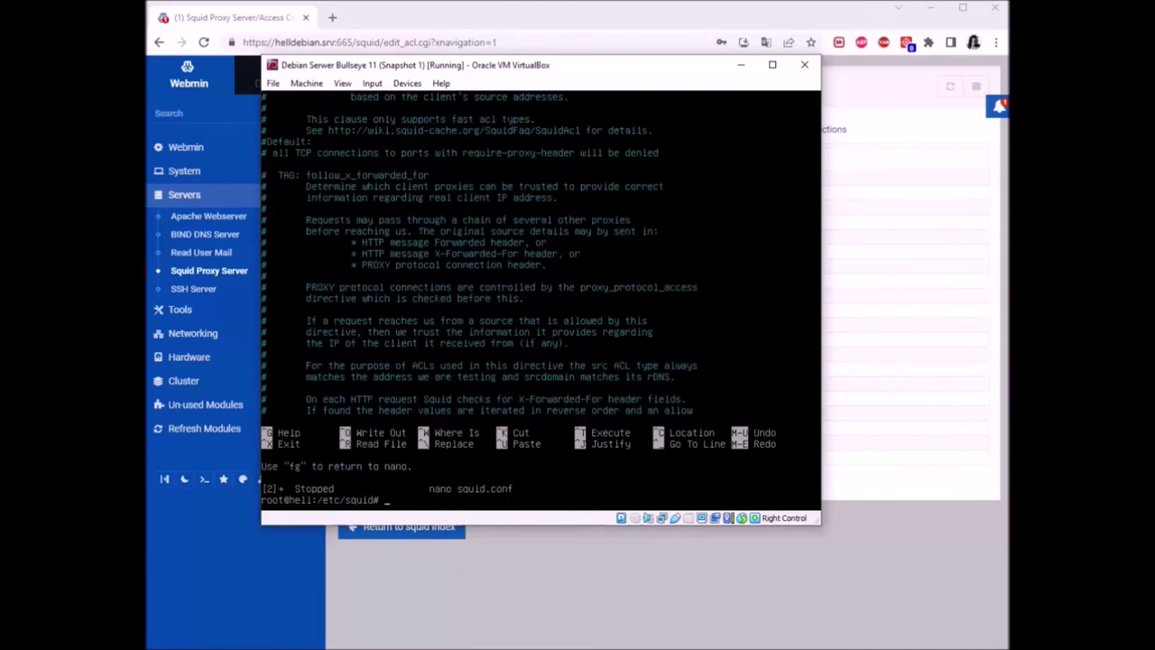
pyautogui.write('LS')
pyautogui.press('Return')
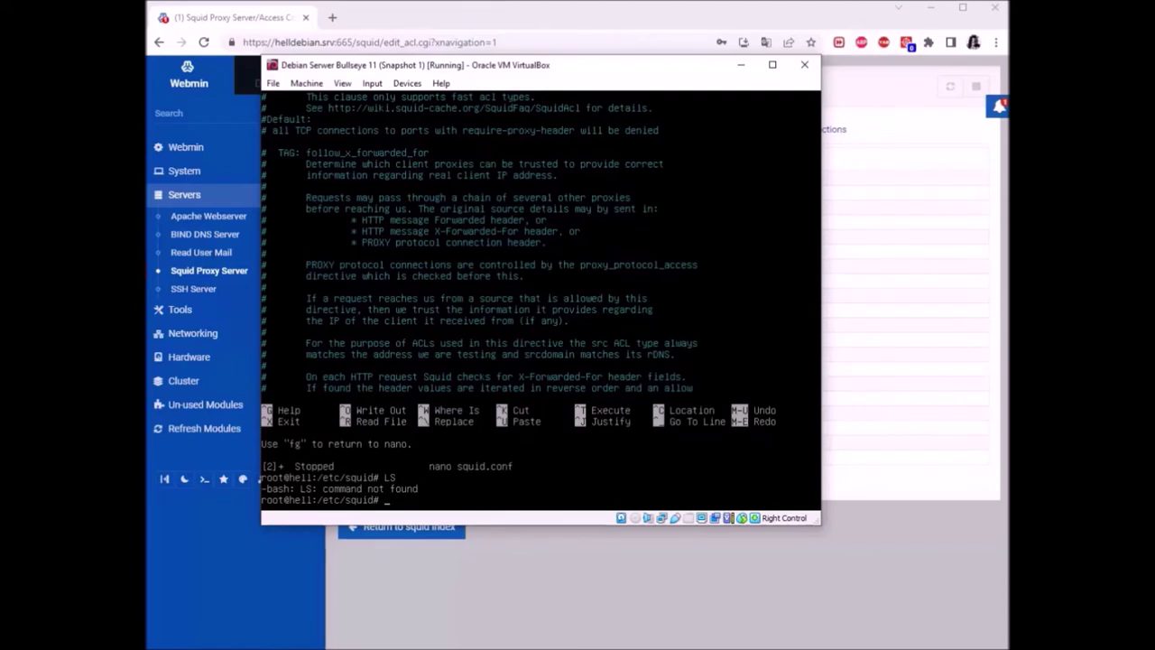
pyautogui.write('ls')
pyautogui.press('Return')
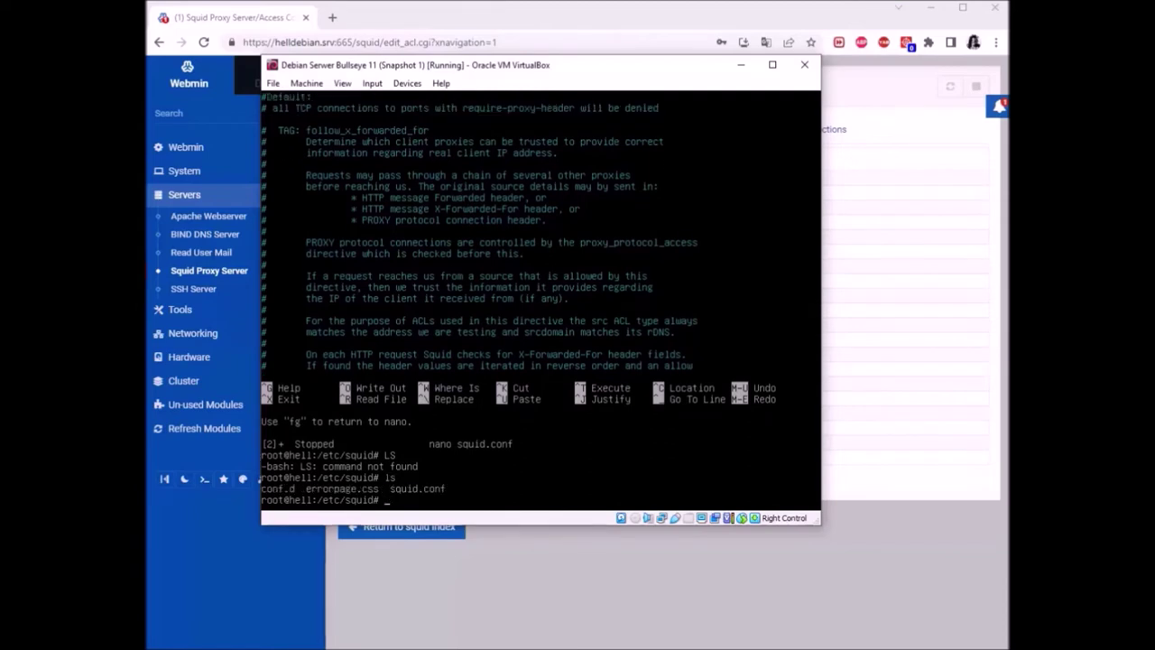
pyautogui.hotkey('ctrl', 'l')
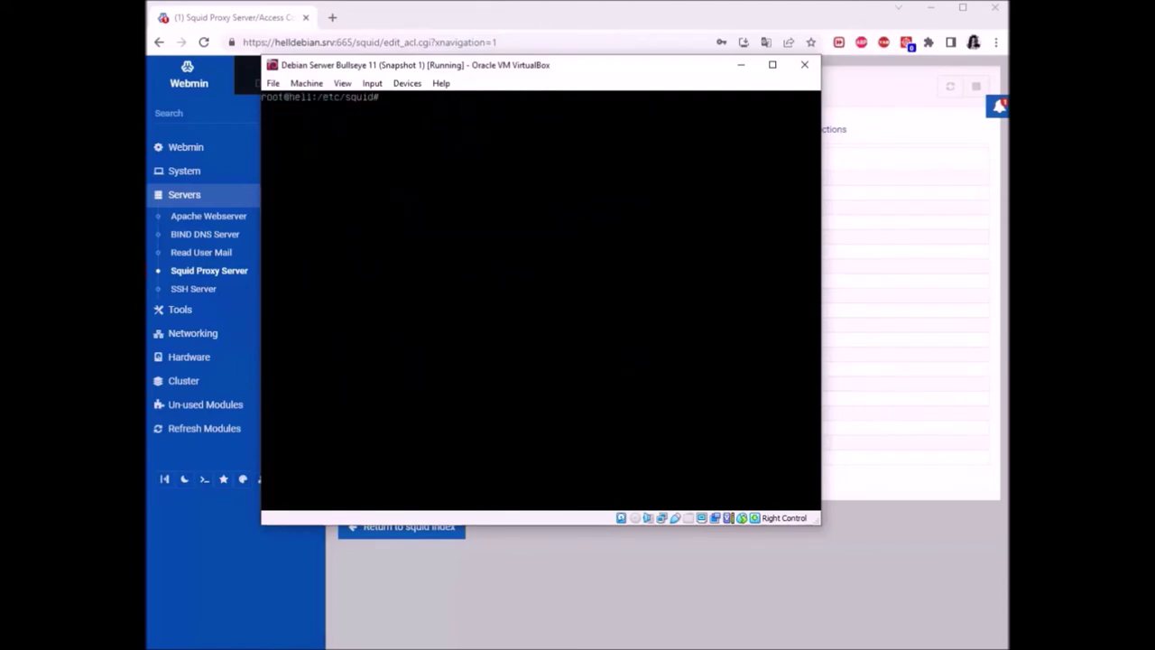
# Create allow.txt, give it mode 777 and make root:root its owner
pyautogui.write('touch allow.txt')
pyautogui.press('Return')
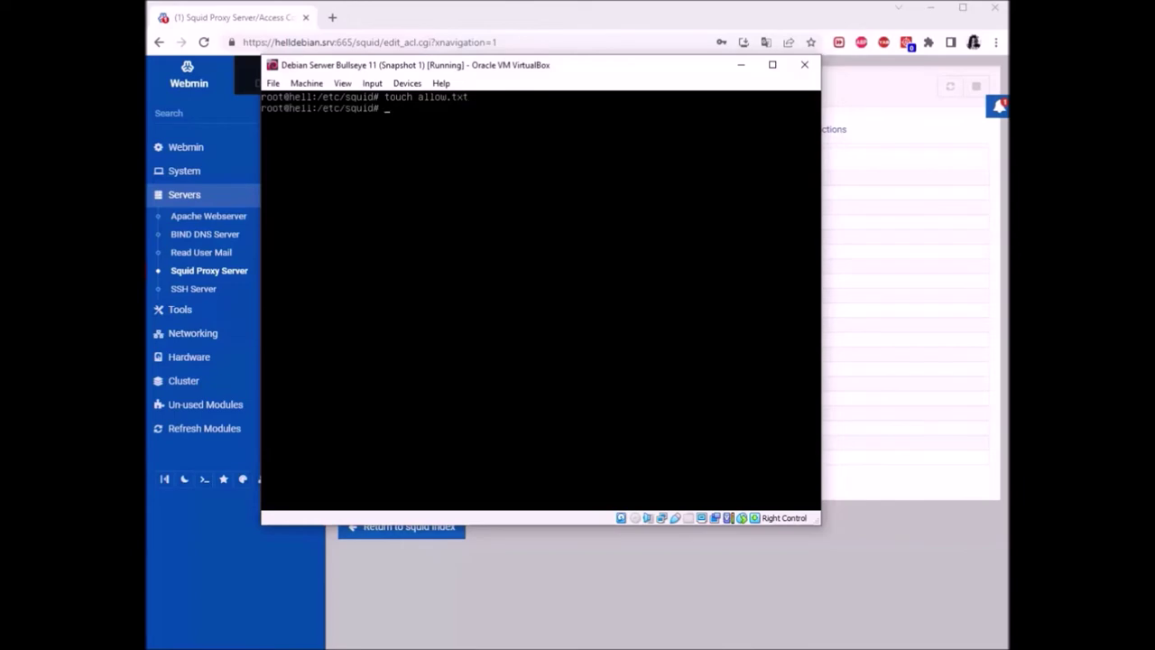
pyautogui.write('chmod 777 allow.txt')
pyautogui.press('Return')
pyautogui.write('chown')
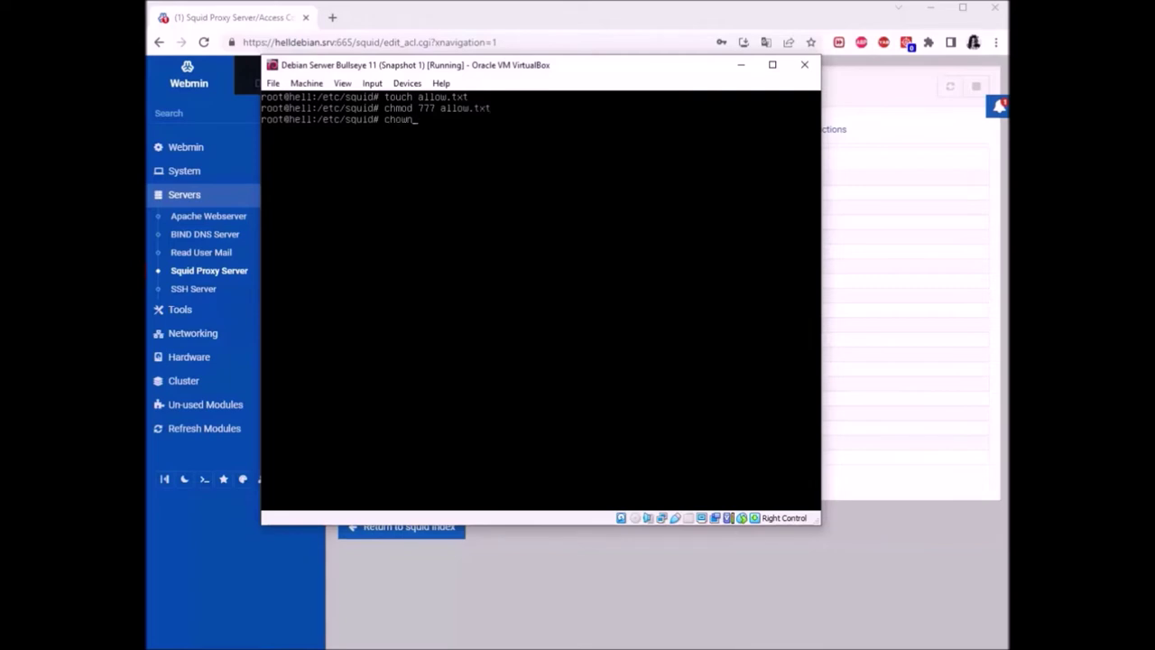
pyautogui.write(' root:root allow.txt')
pyautogui.press('Return')
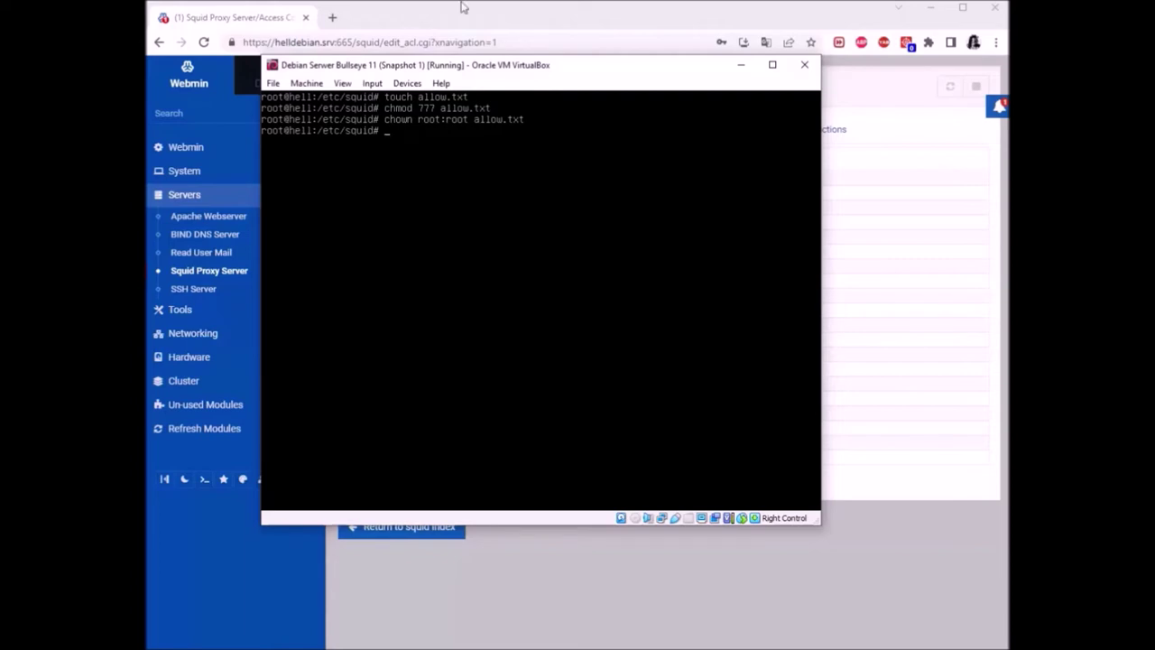
# Put the VM aside and create a new Client Address ACL in Webmin's Squid module
pyautogui.click(740, 69)
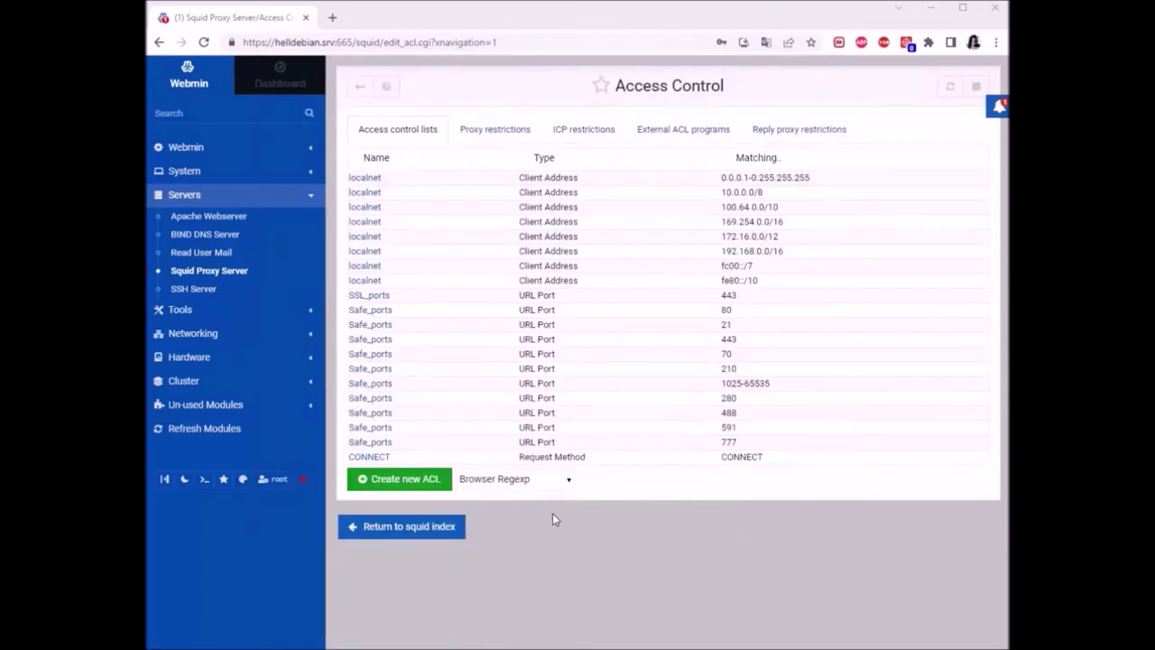
pyautogui.click(563, 485)
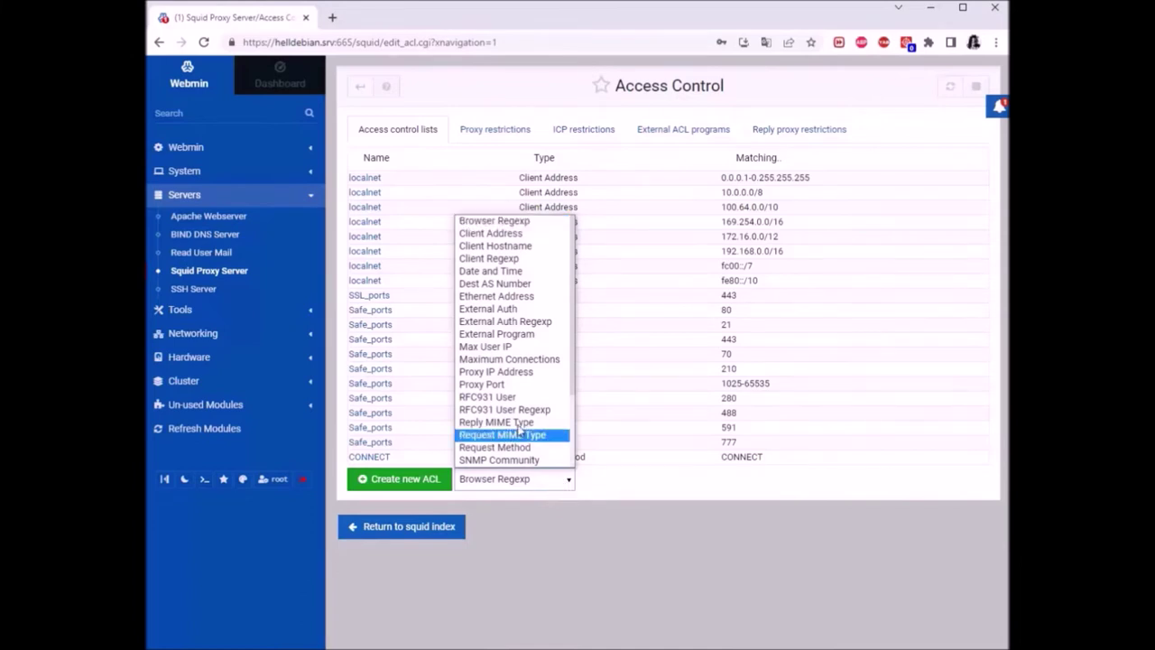
pyautogui.click(510, 237)
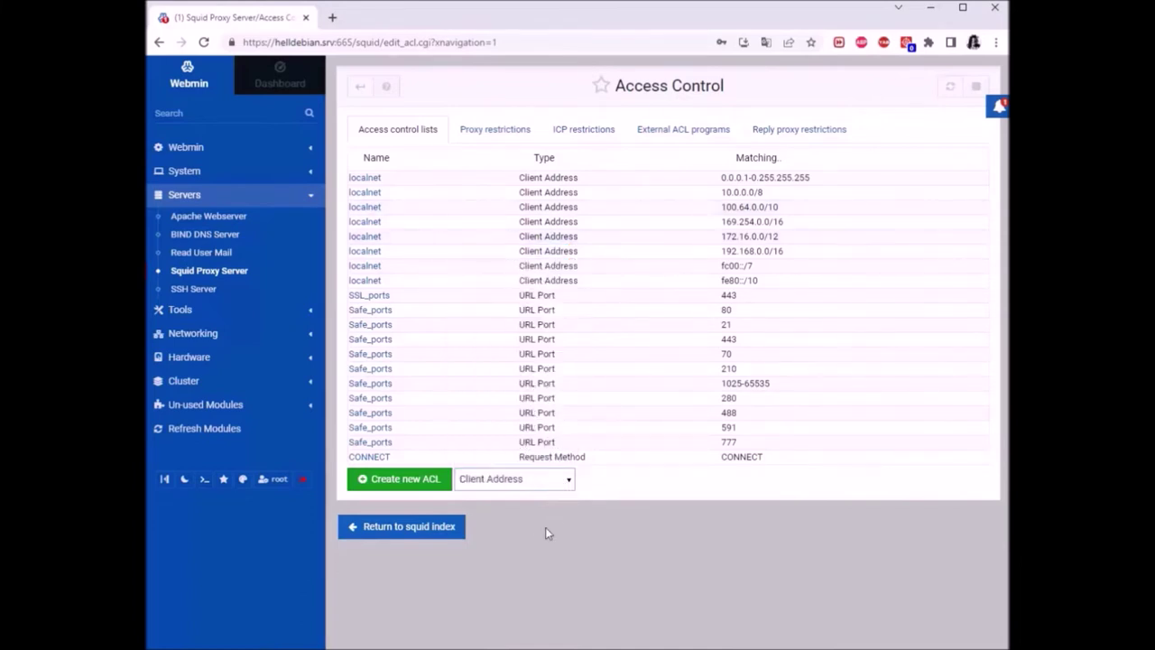
pyautogui.click(415, 481)
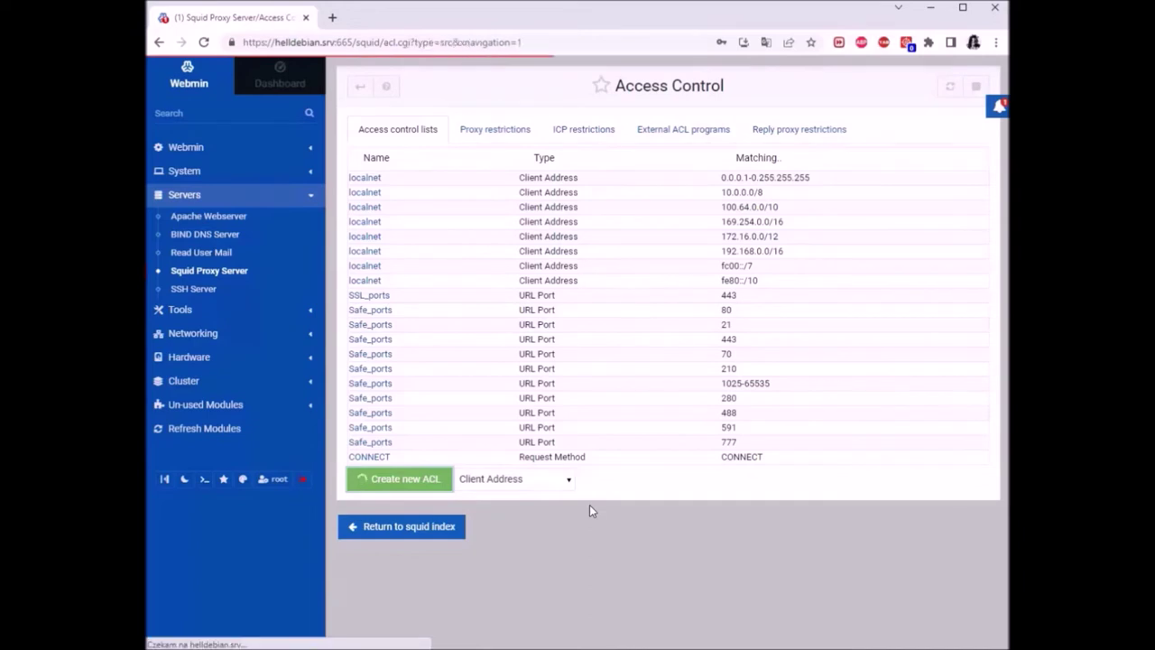
# Name the new ACL 'proxynet', correcting a typo along the way
pyautogui.click(600, 151)
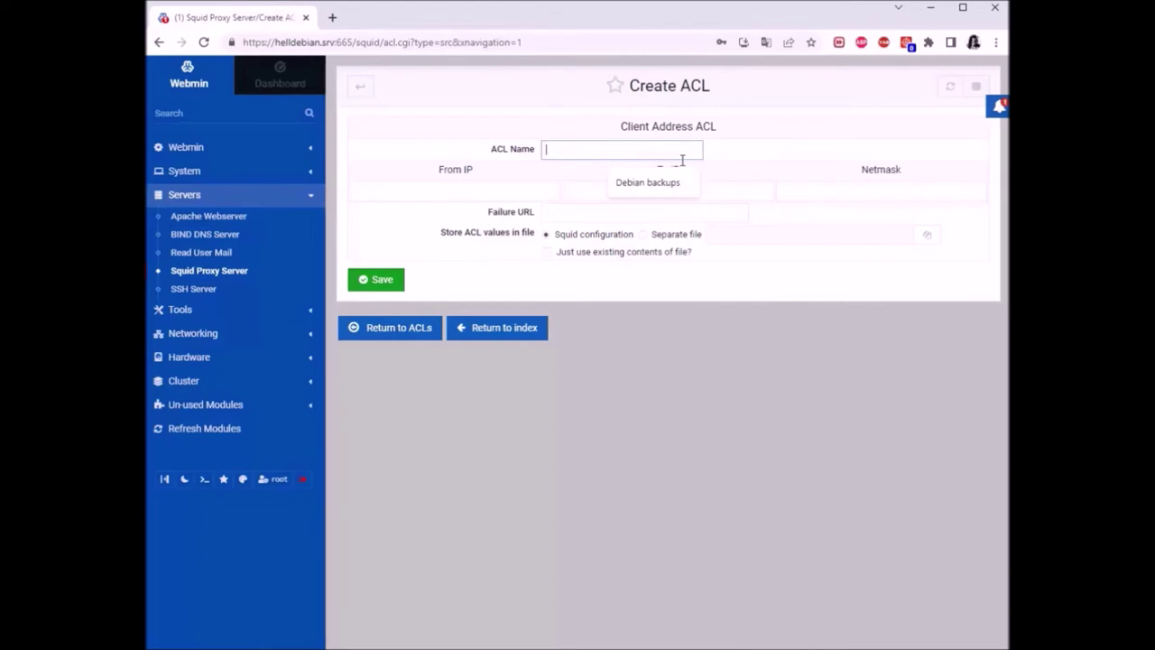
pyautogui.write('po')
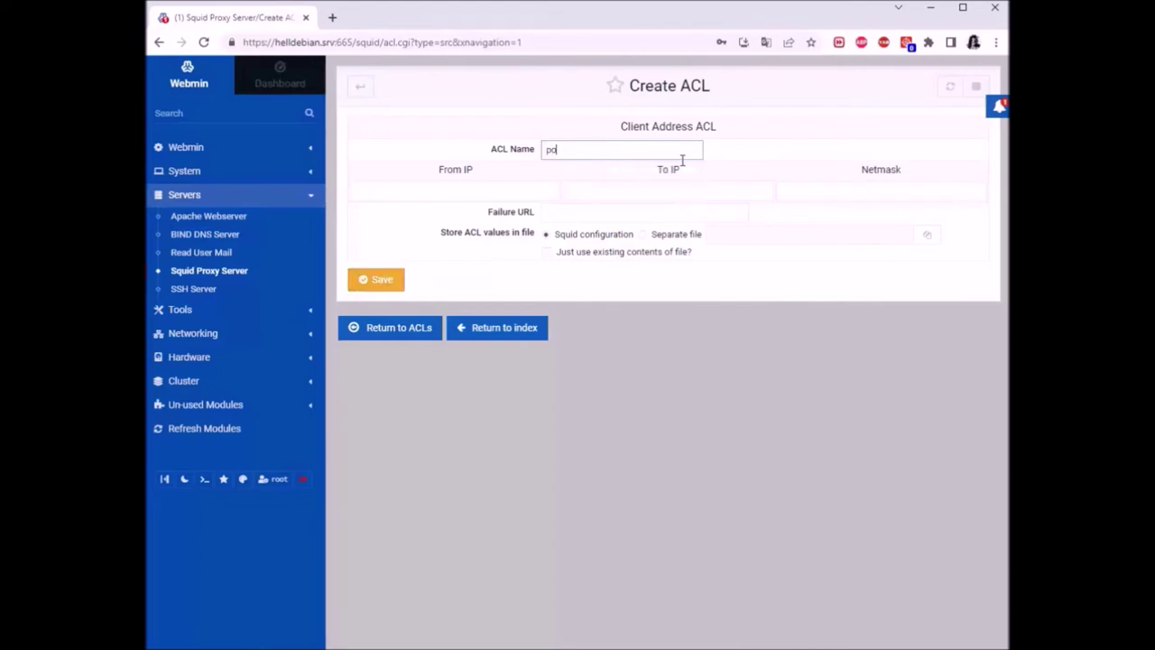
pyautogui.write('xynet')
pyautogui.press('BackSpace')
pyautogui.press('BackSpace')
pyautogui.press('BackSpace')
pyautogui.press('BackSpace')
pyautogui.press('BackSpace')
pyautogui.write('roxyn')
pyautogui.click(708, 346)
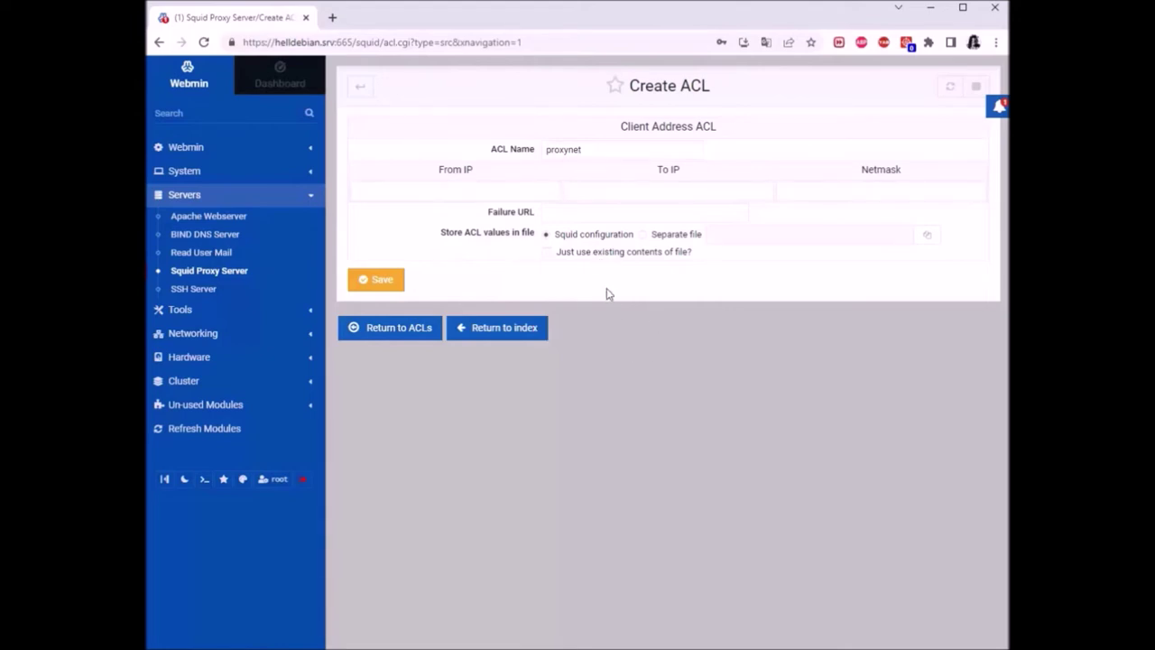
pyautogui.click(472, 190)
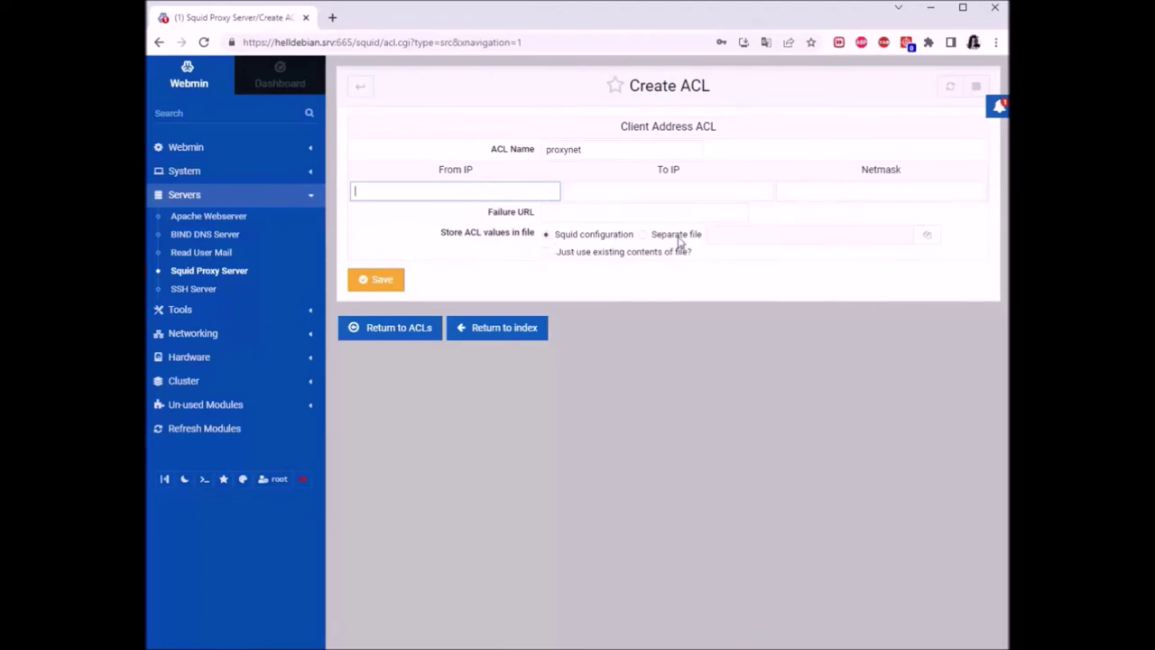
# Keep the proxynet ACL values in the separate file /etc/squid/allow.txt
pyautogui.click(643, 236)
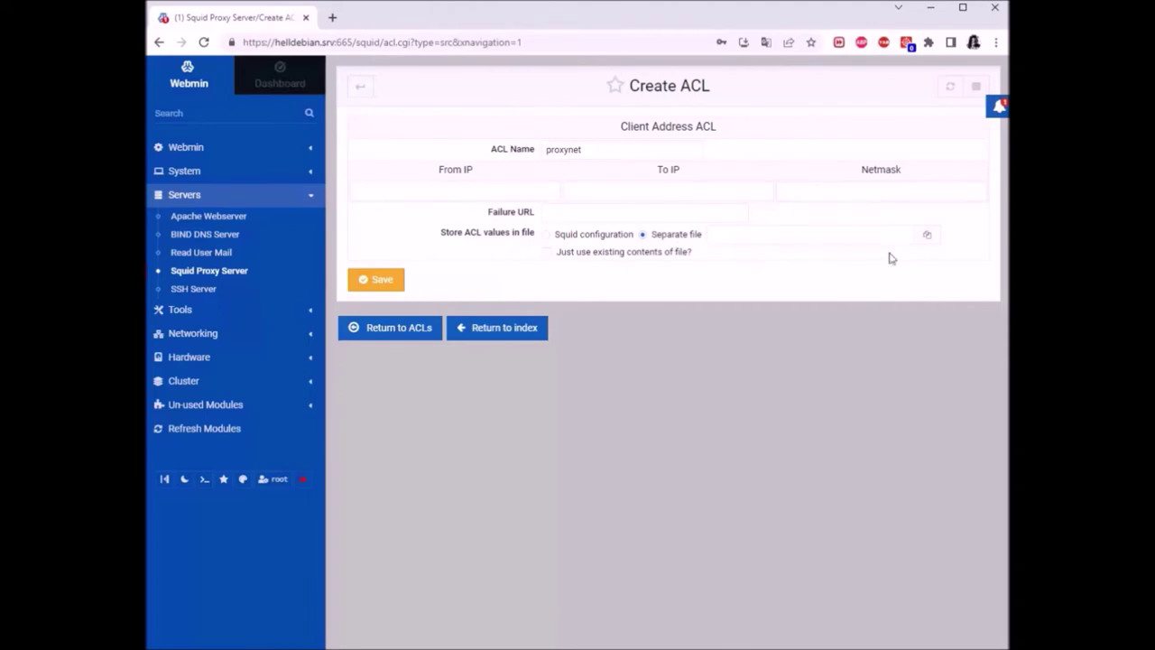
pyautogui.click(934, 237)
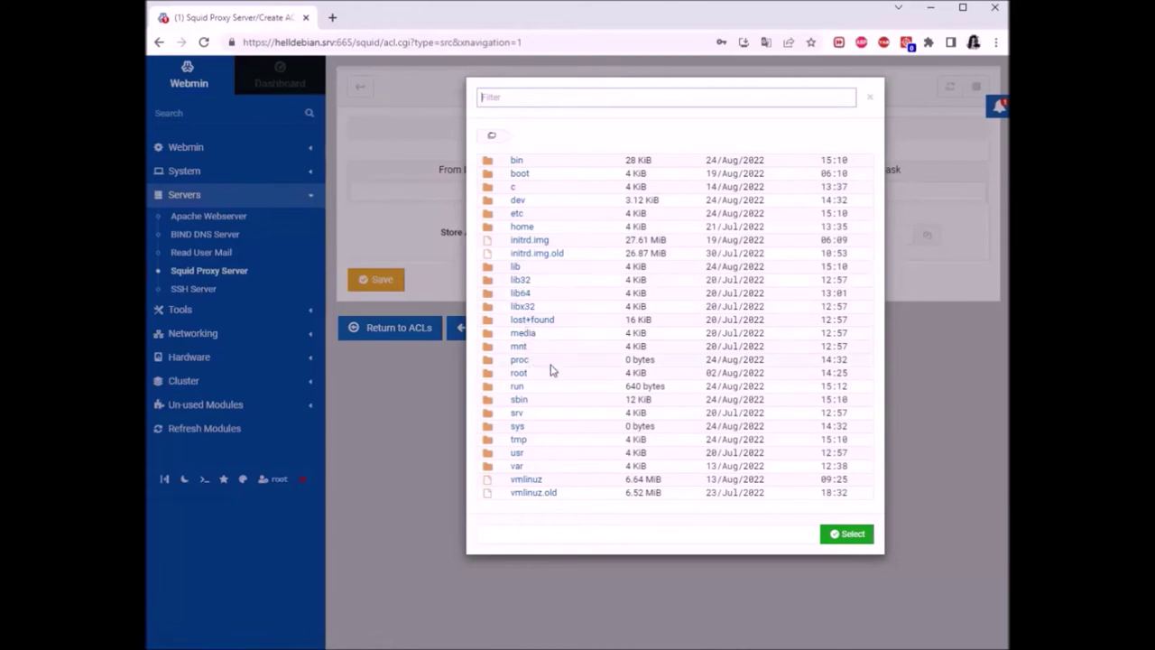
pyautogui.click(518, 214)
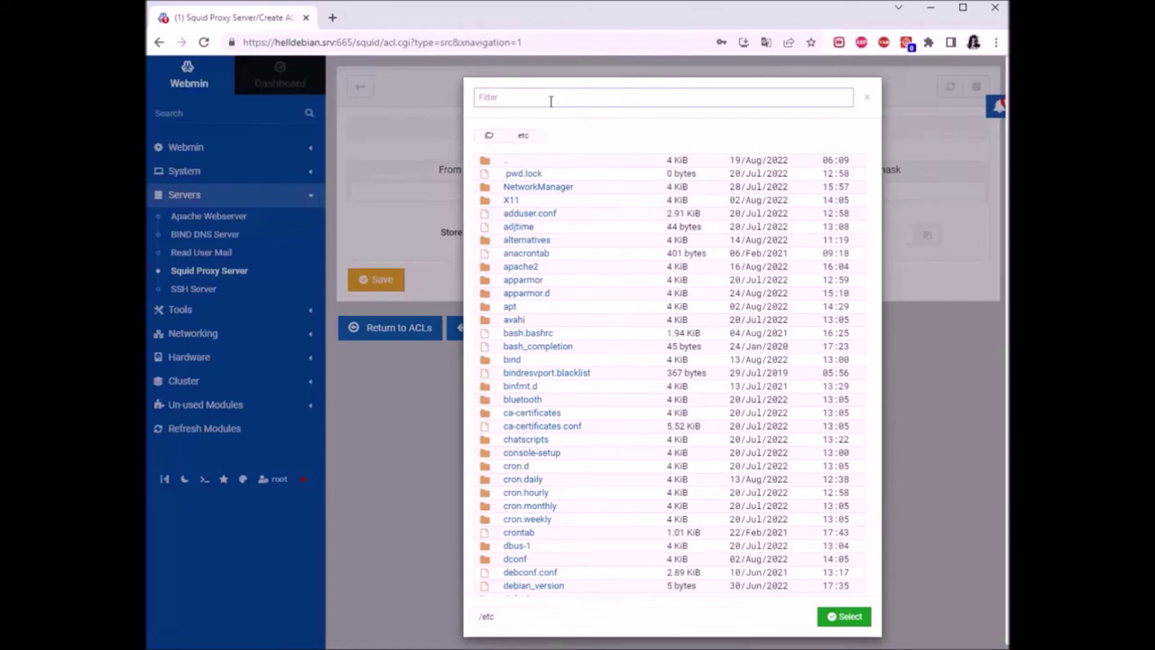
pyautogui.write('squid')
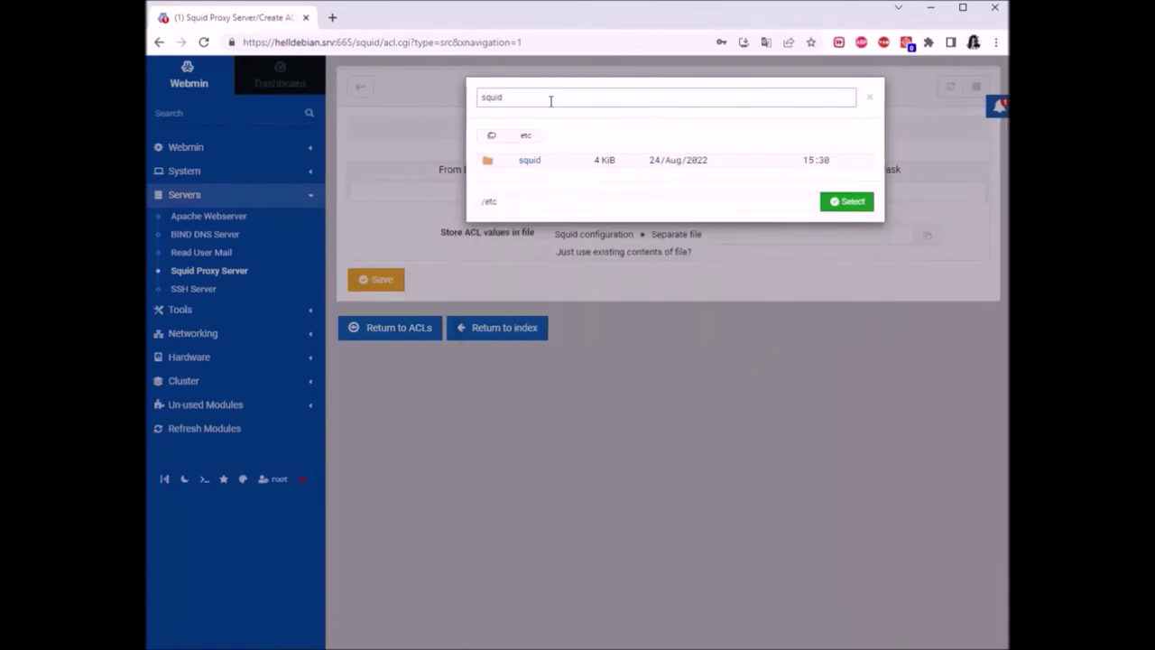
pyautogui.click(531, 163)
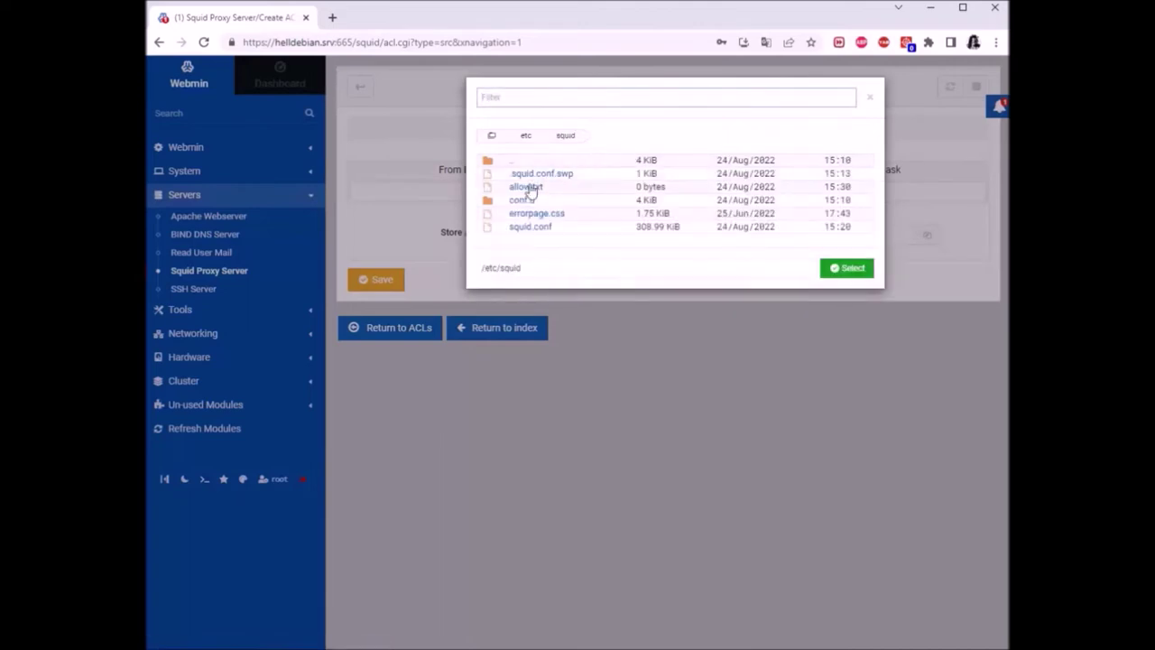
pyautogui.doubleClick(532, 186)
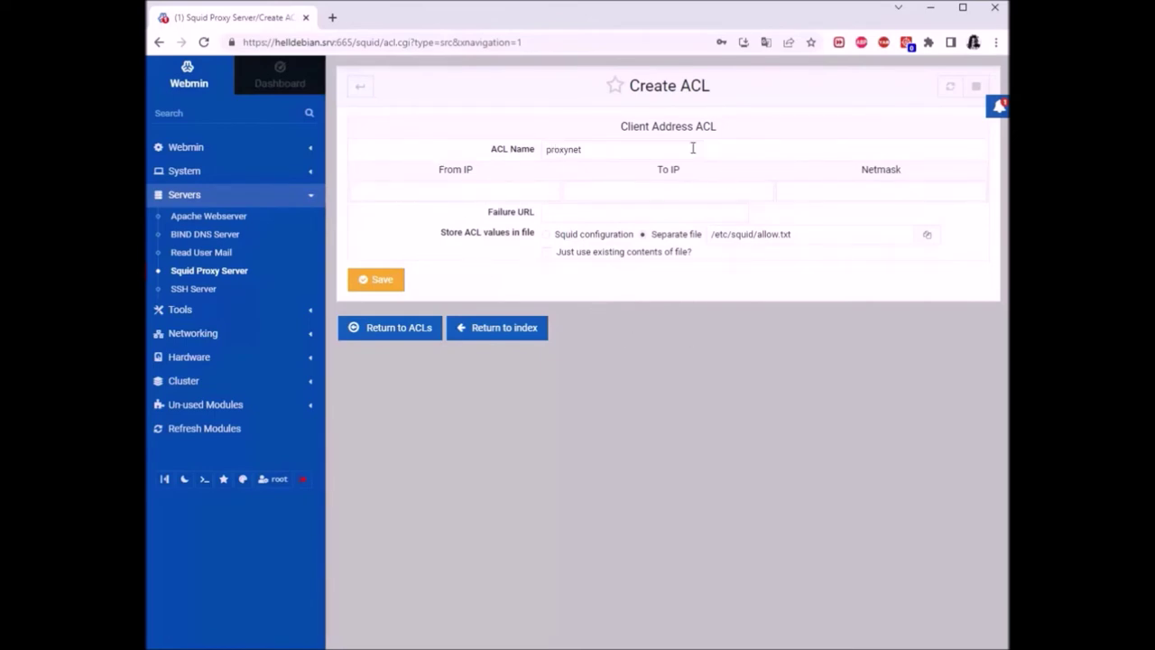
pyautogui.click(453, 190)
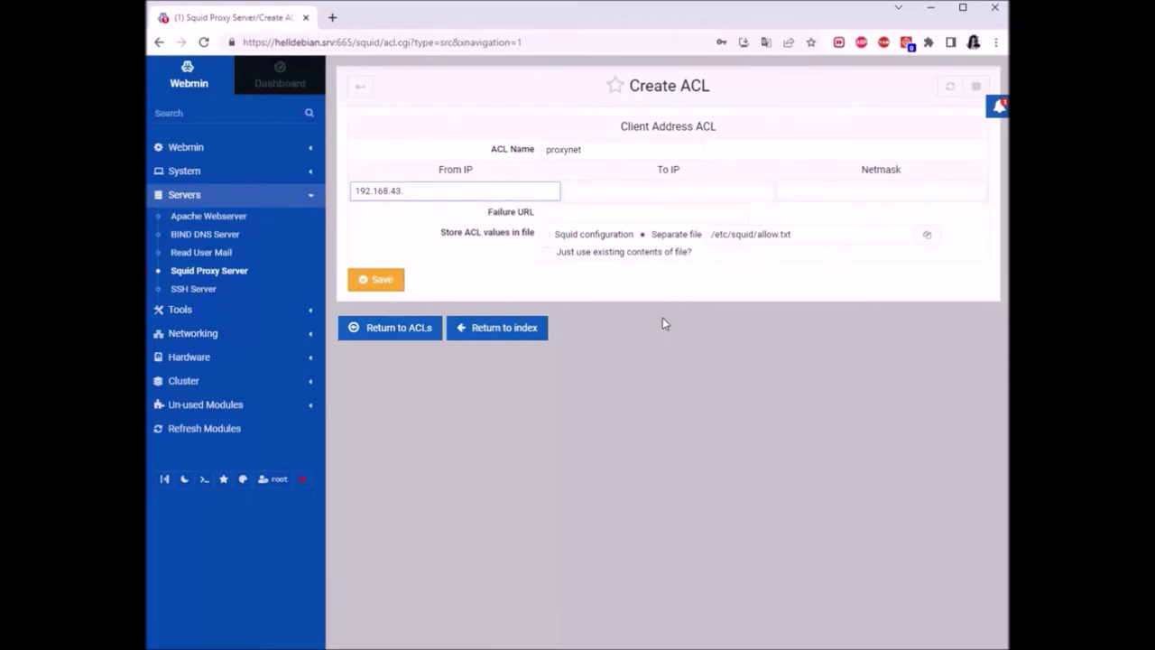
# Finish the From IP as 192.168.43.240 and bring up the Windows Start menu
pyautogui.write('40')
pyautogui.press('super')
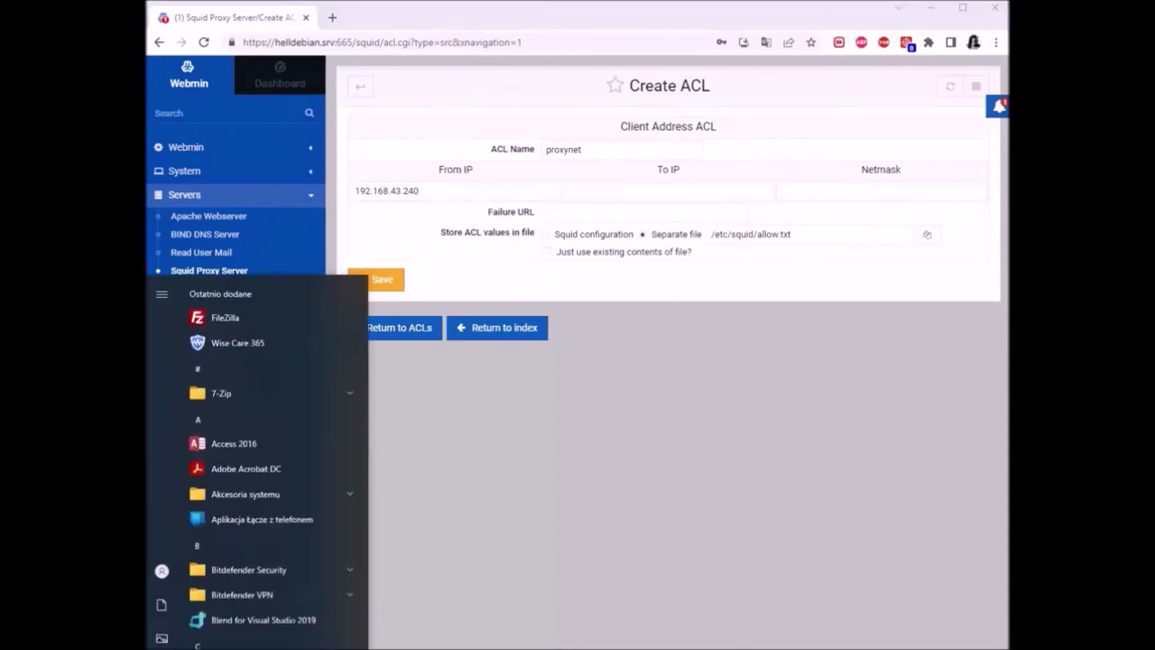
# Run ipconfig in Command Prompt to read the PC's IPv4 192.168.43.241, then close it
pyautogui.write('cm')
pyautogui.press('Return')
pyautogui.write('ipconf')
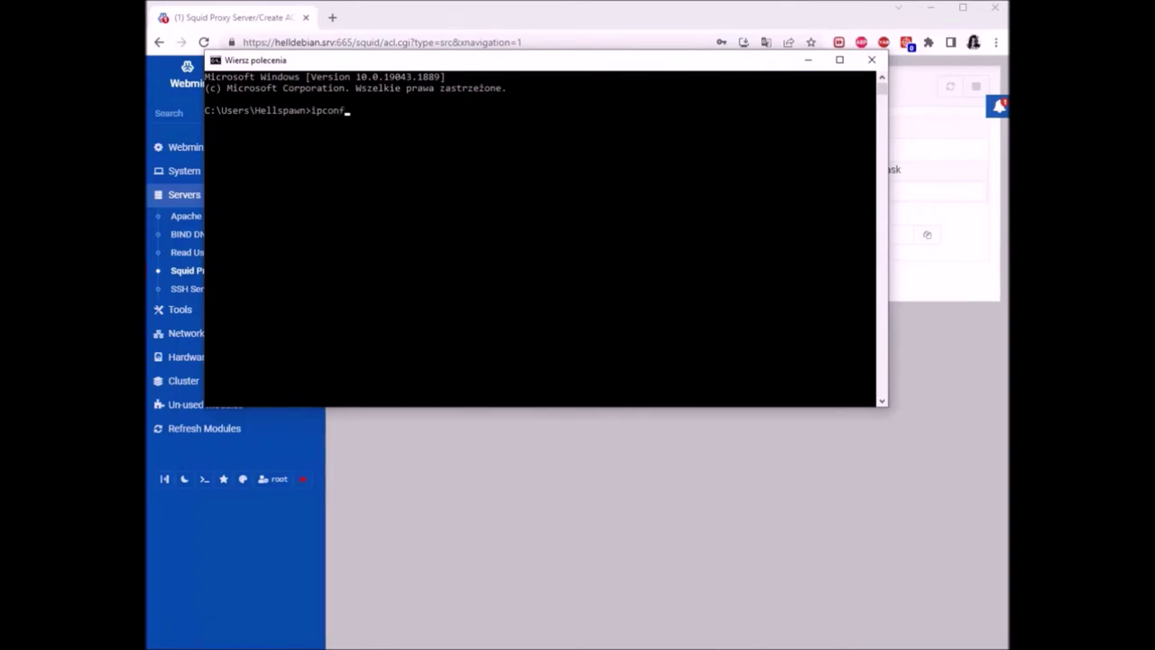
pyautogui.write('ig')
pyautogui.press('Return')
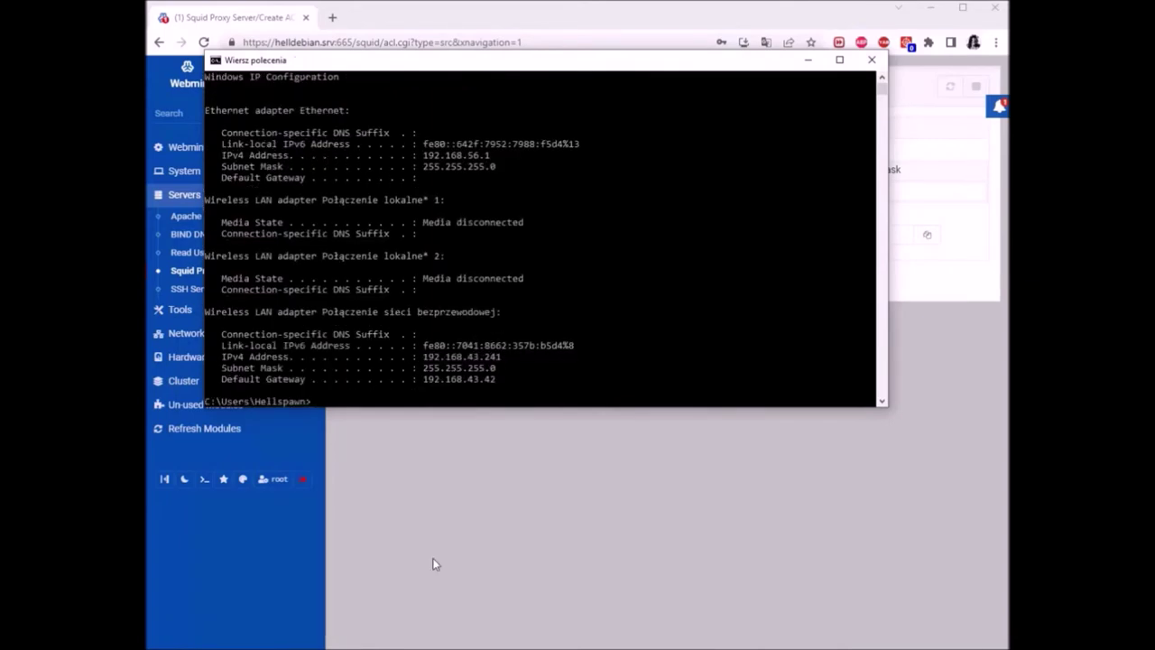
pyautogui.click(871, 60)
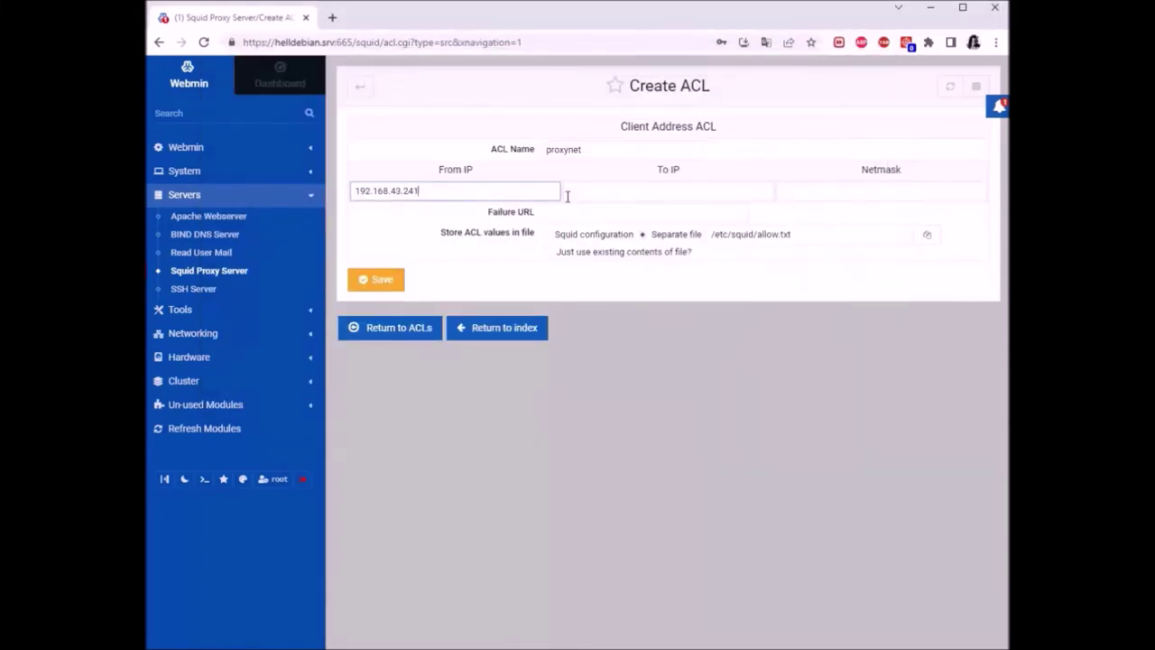
# Enter 255.255.255.0 as the proxynet ACL's netmask
pyautogui.click(647, 191)
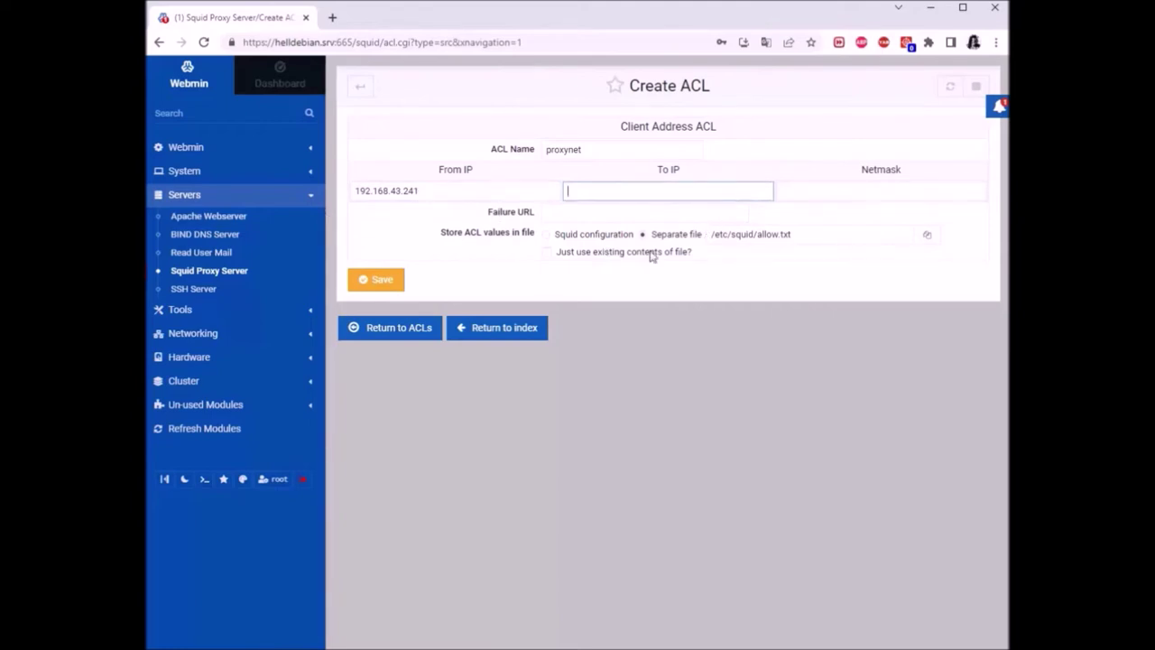
pyautogui.click(834, 192)
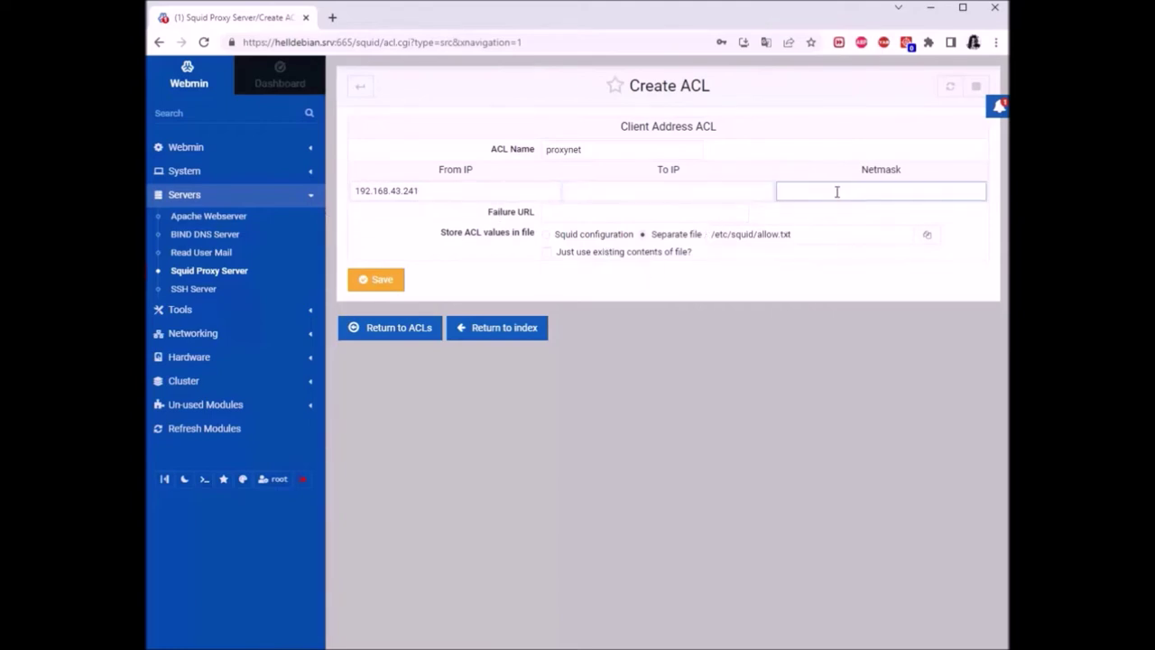
pyautogui.write('255.255.255.0')
pyautogui.click(739, 304)
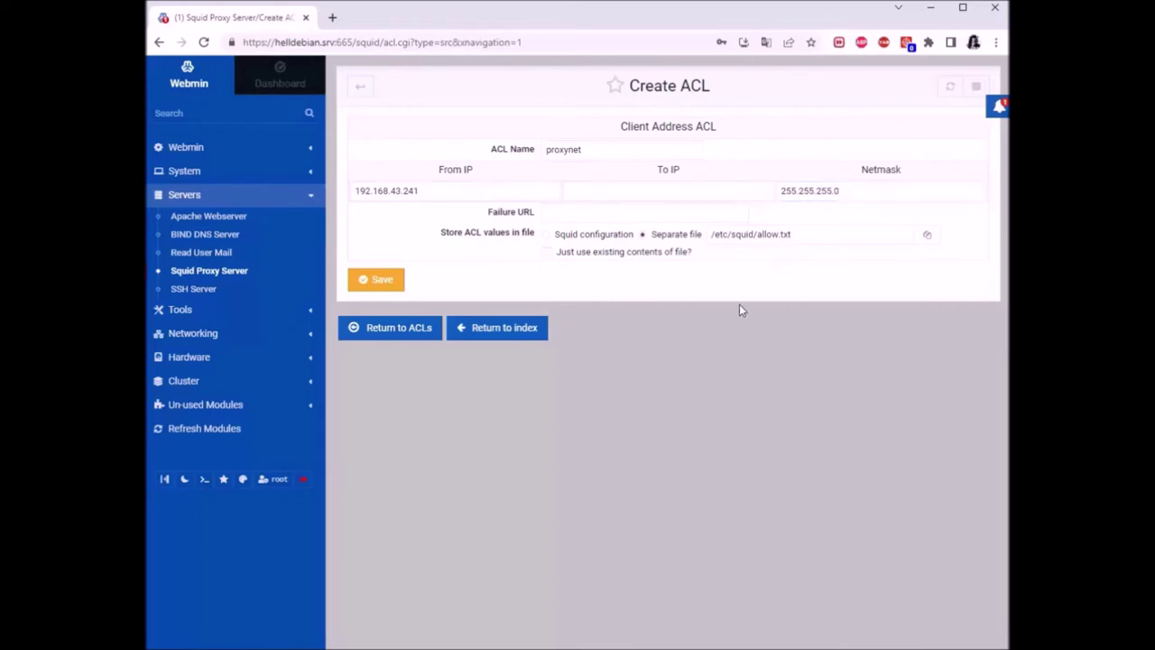
pyautogui.moveTo(851, 195); pyautogui.dragTo(761, 191)
pyautogui.click(831, 166)
# Review the From IP and save the ACL, which fails with 'ACL file already exists'
pyautogui.click(446, 191)
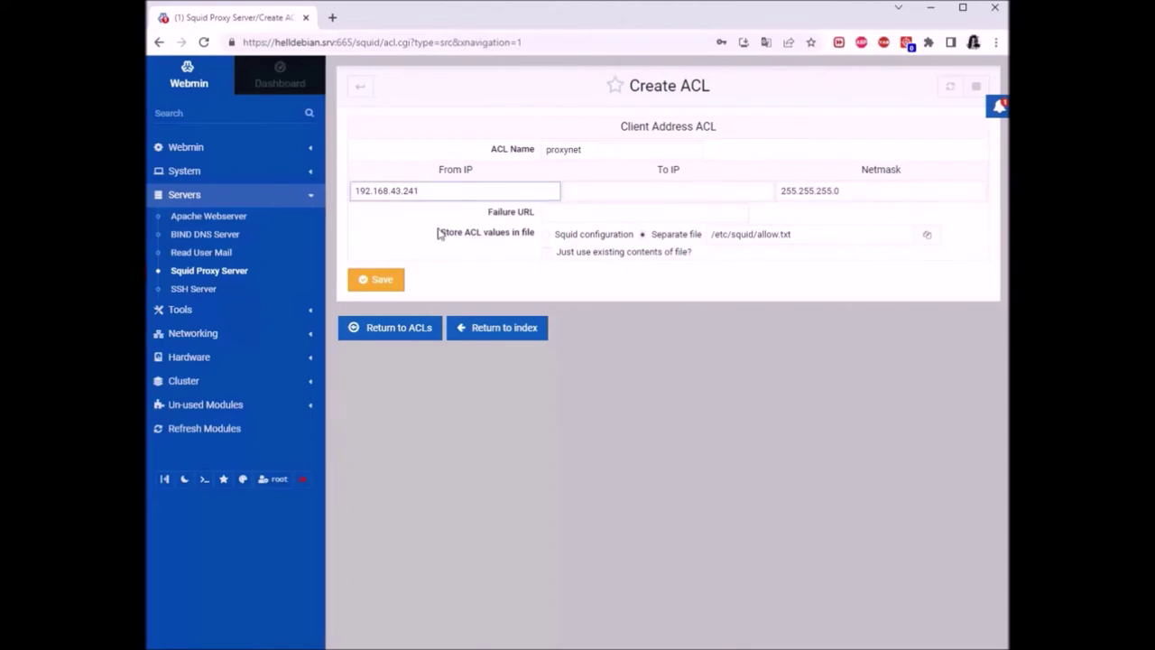
pyautogui.moveTo(420, 190); pyautogui.dragTo(329, 195)
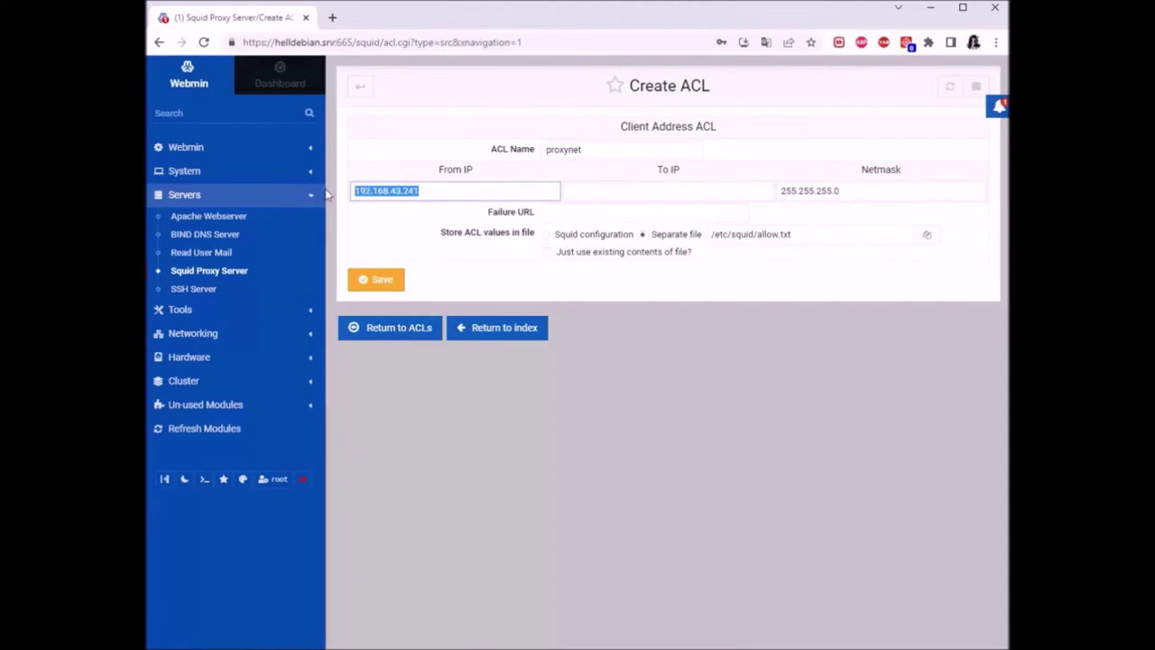
pyautogui.click(395, 211)
pyautogui.click(376, 279)
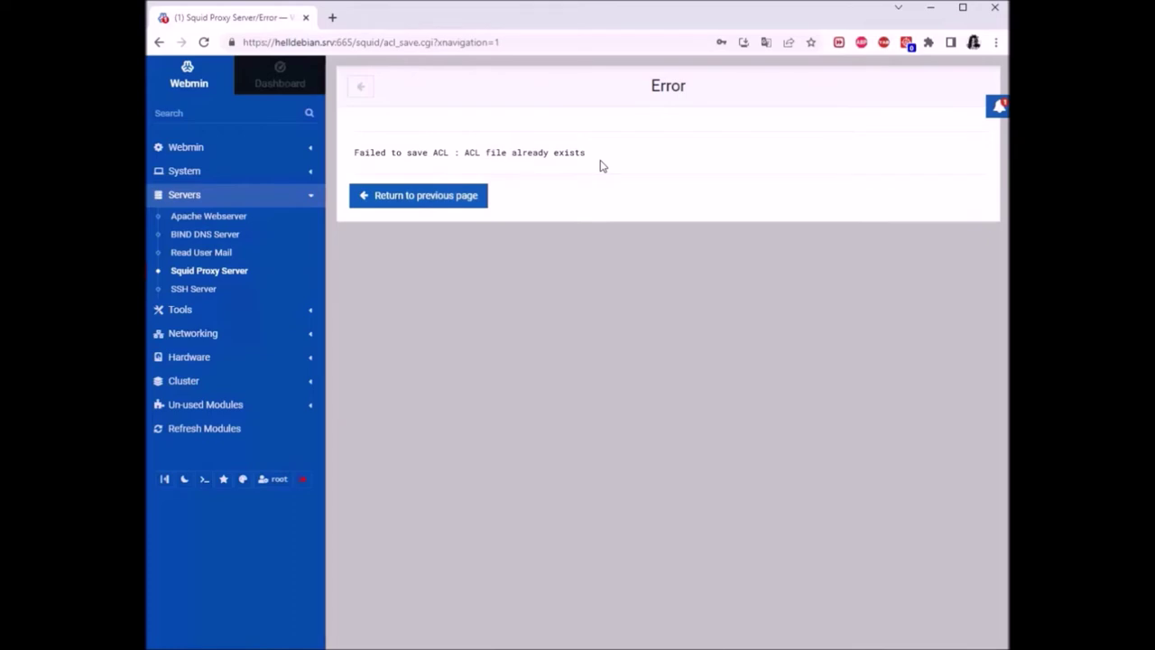
# Leave the error page and go back to the Squid Access Control list
pyautogui.click(437, 200)
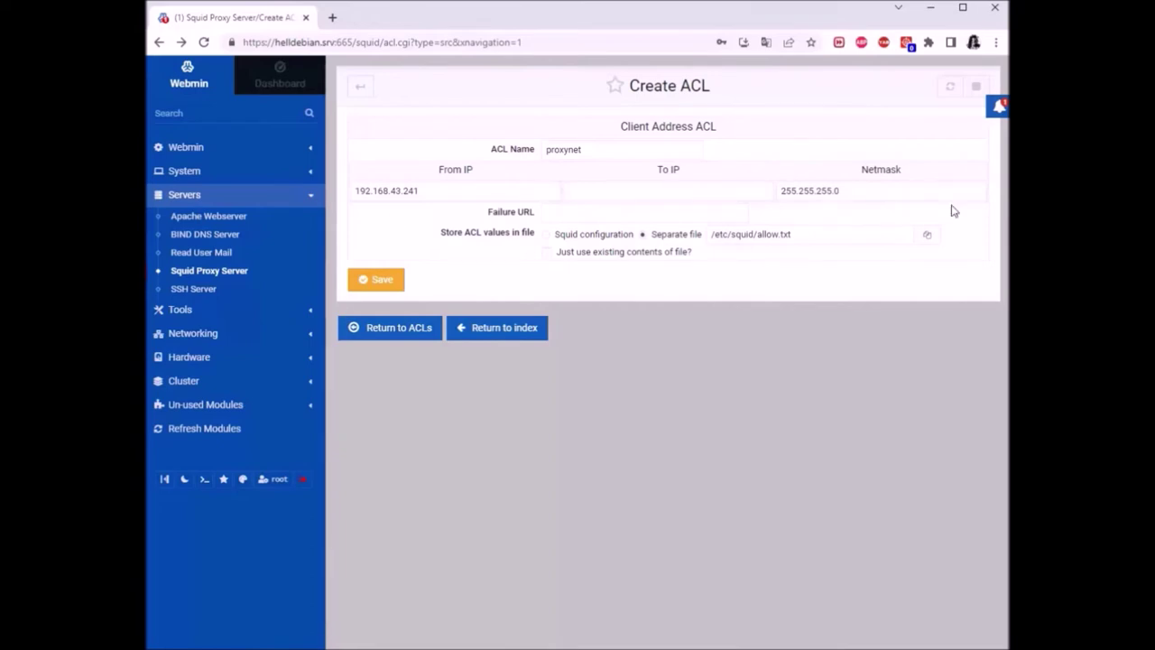
pyautogui.click(359, 87)
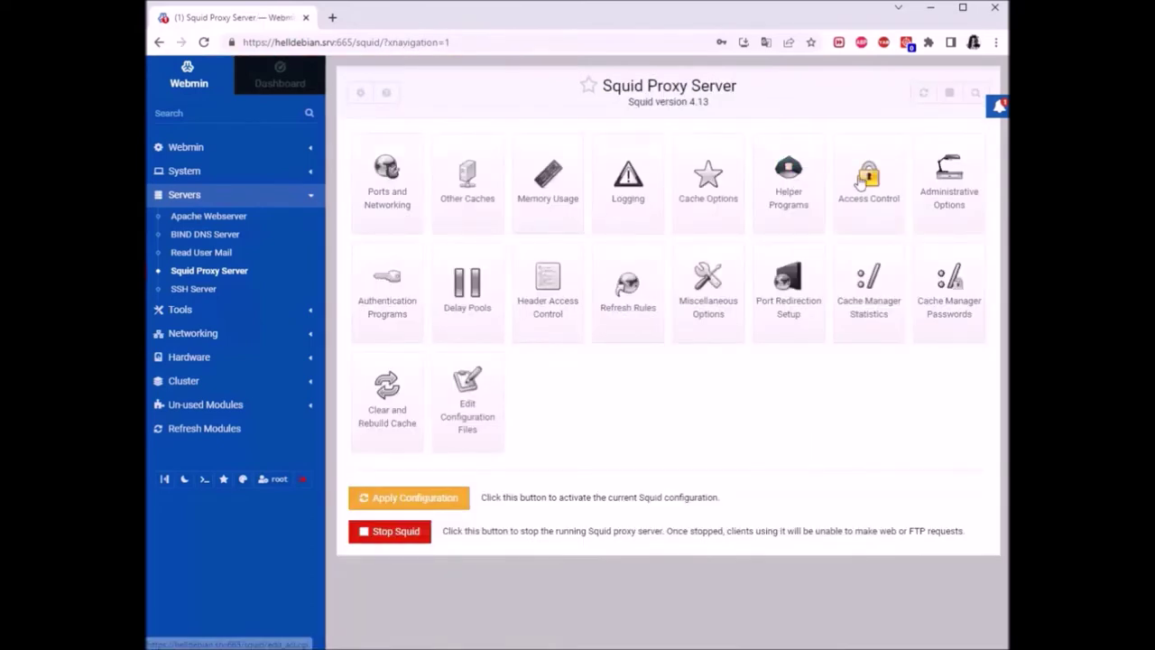
pyautogui.click(868, 180)
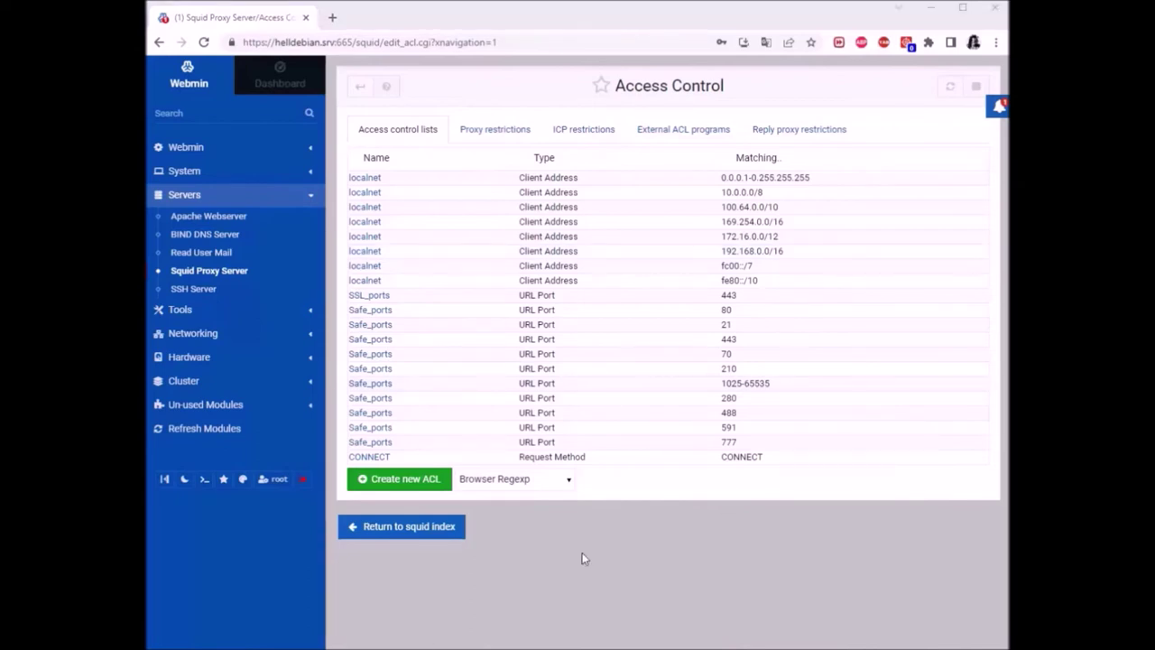
# Create another new ACL of type Client Address
pyautogui.click(568, 483)
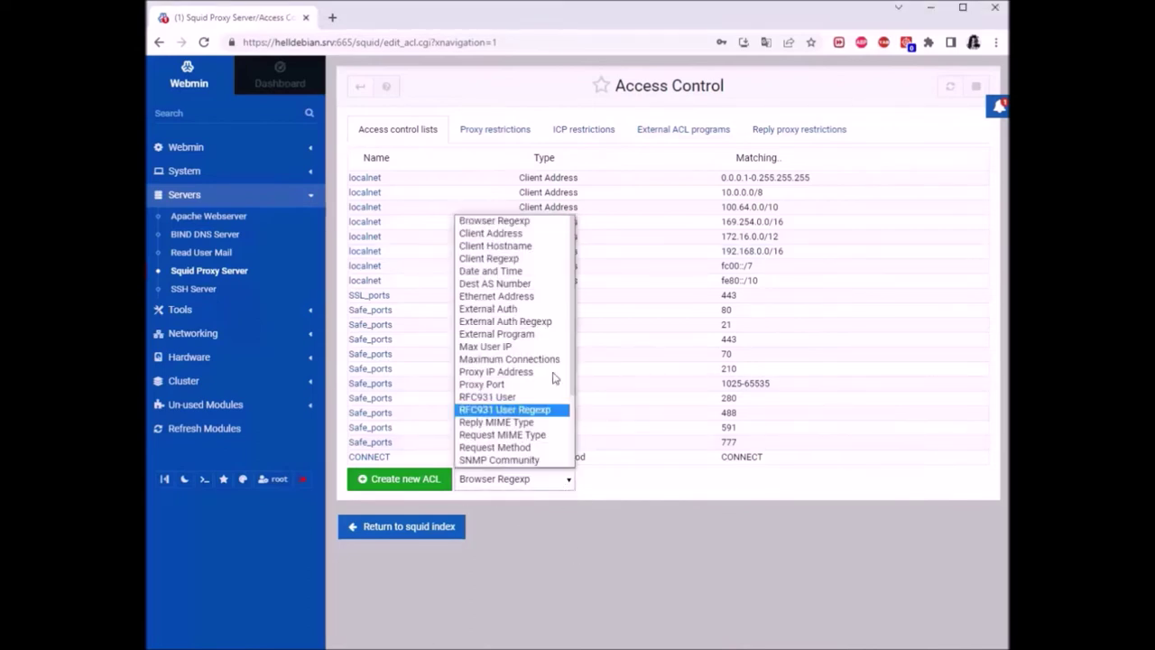
pyautogui.click(500, 232)
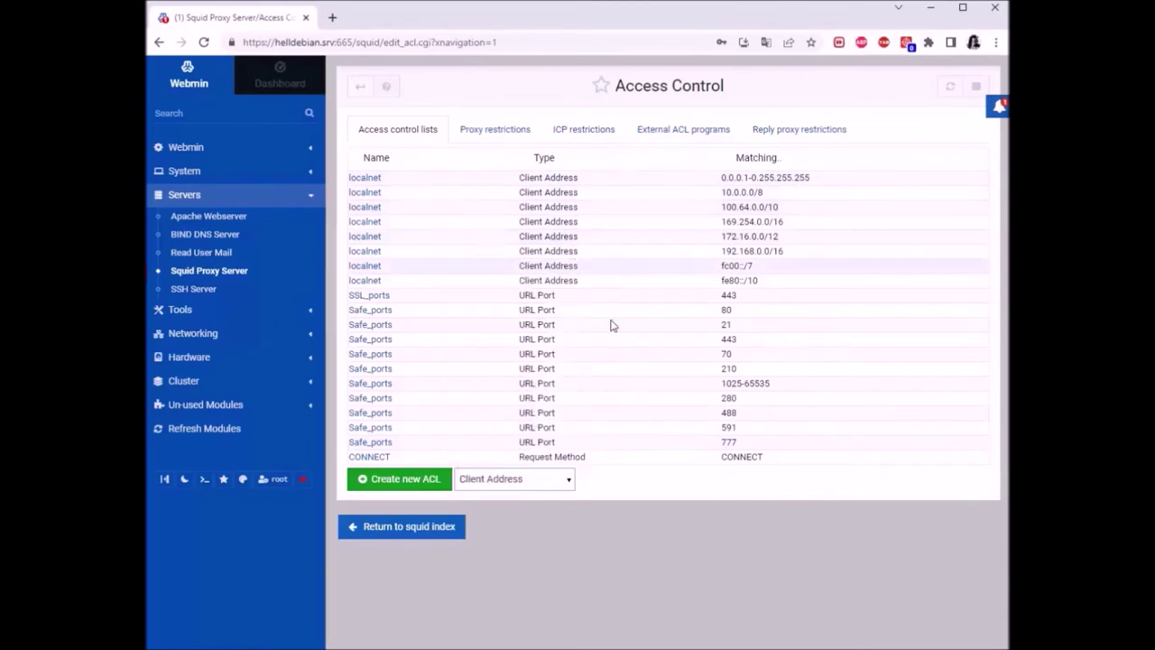
pyautogui.click(415, 490)
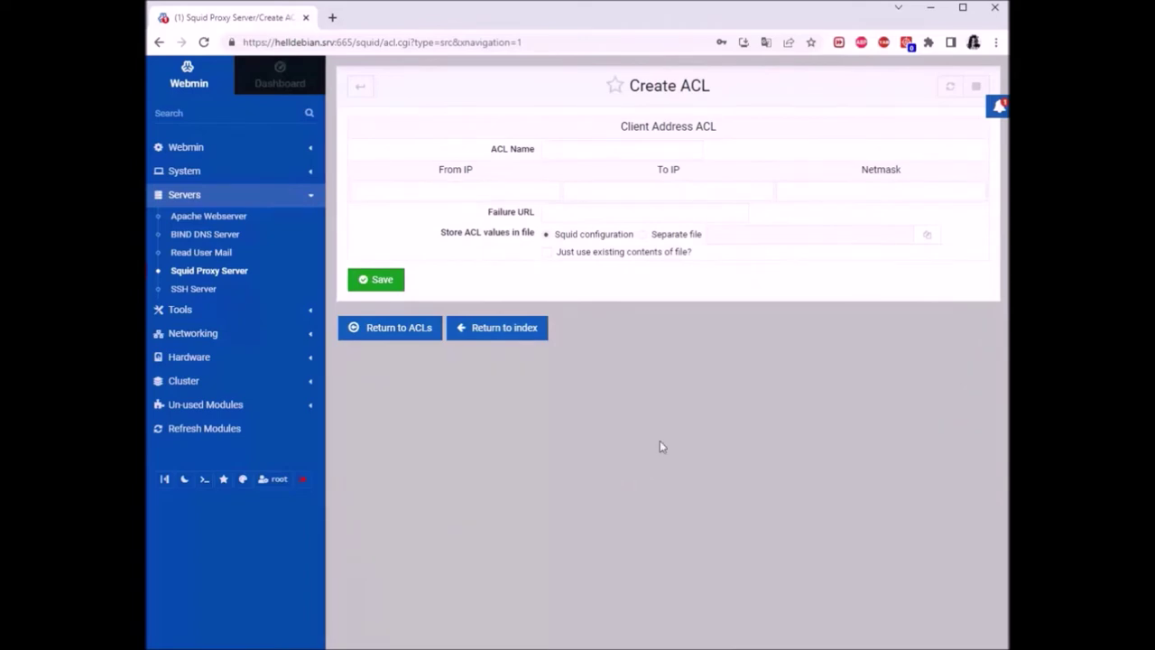
# Autofill the ACL name 'proxynet' and From IP 192.168.43.241
pyautogui.click(632, 149)
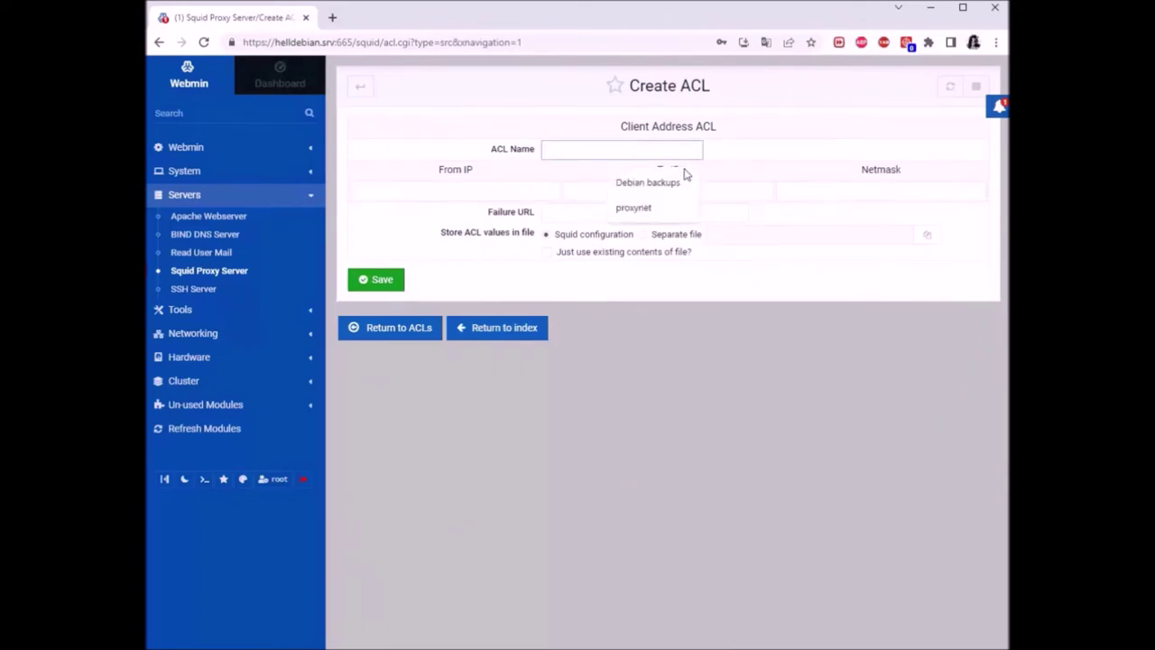
pyautogui.click(634, 207)
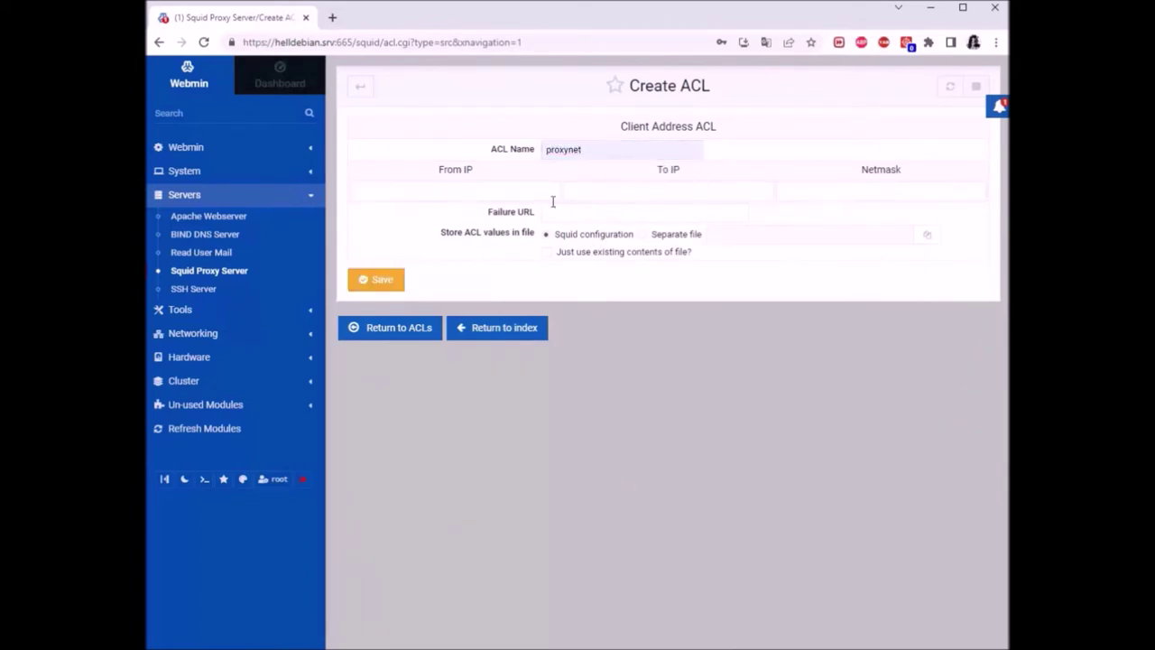
pyautogui.click(484, 188)
pyautogui.click(467, 235)
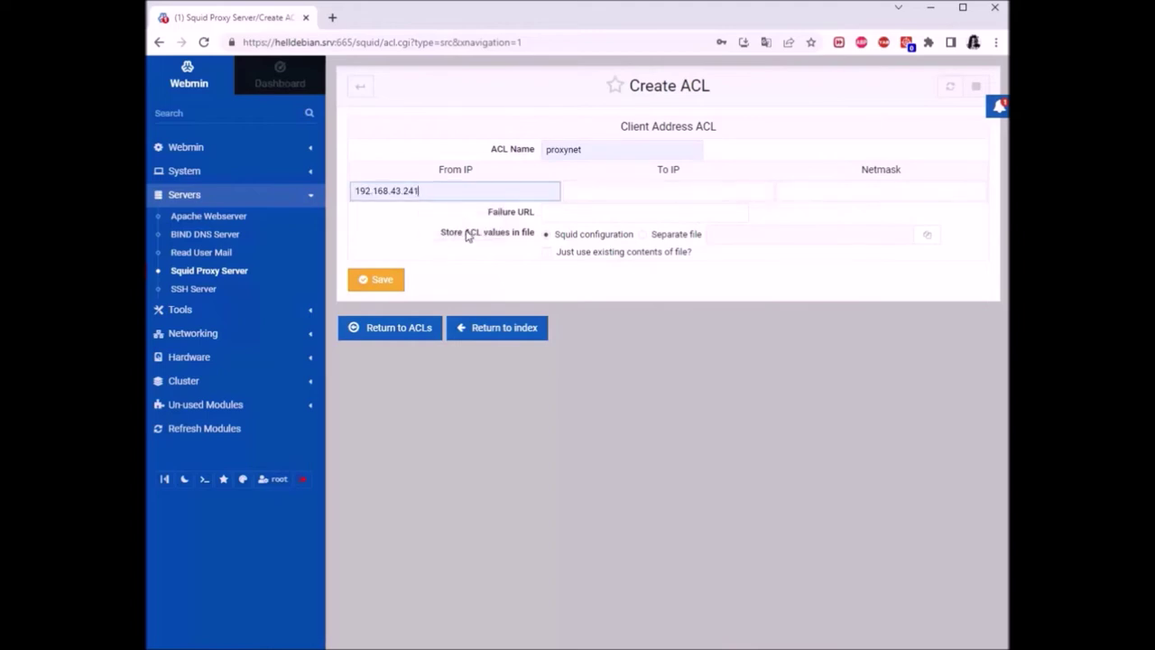
pyautogui.click(653, 346)
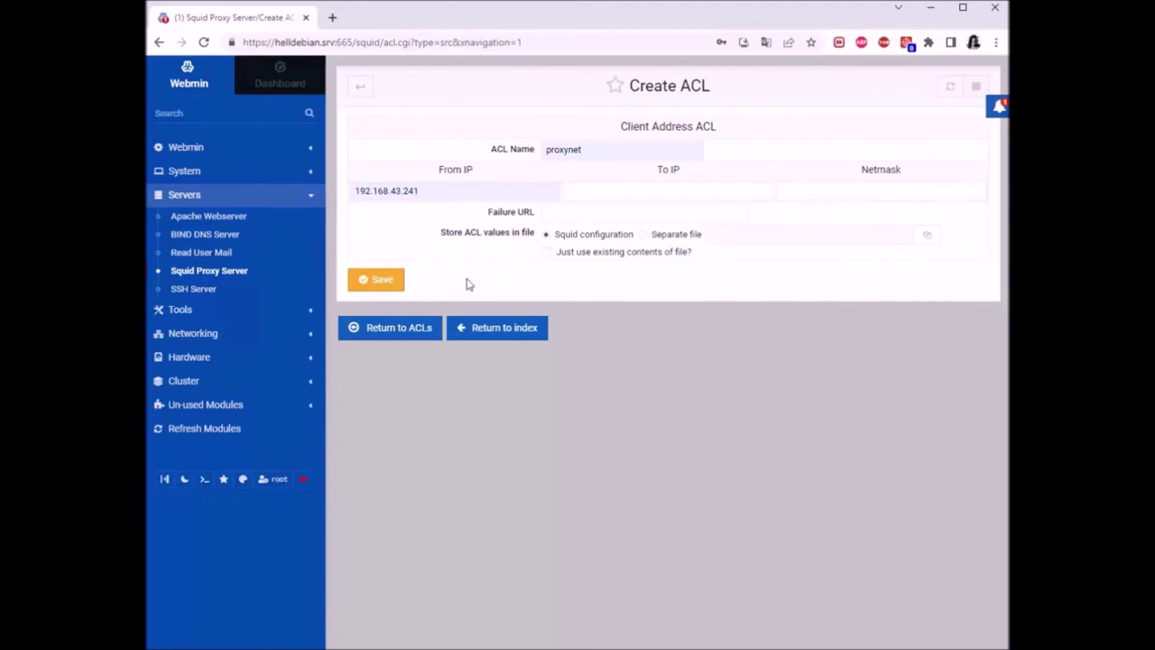
pyautogui.click(431, 191)
pyautogui.click(582, 341)
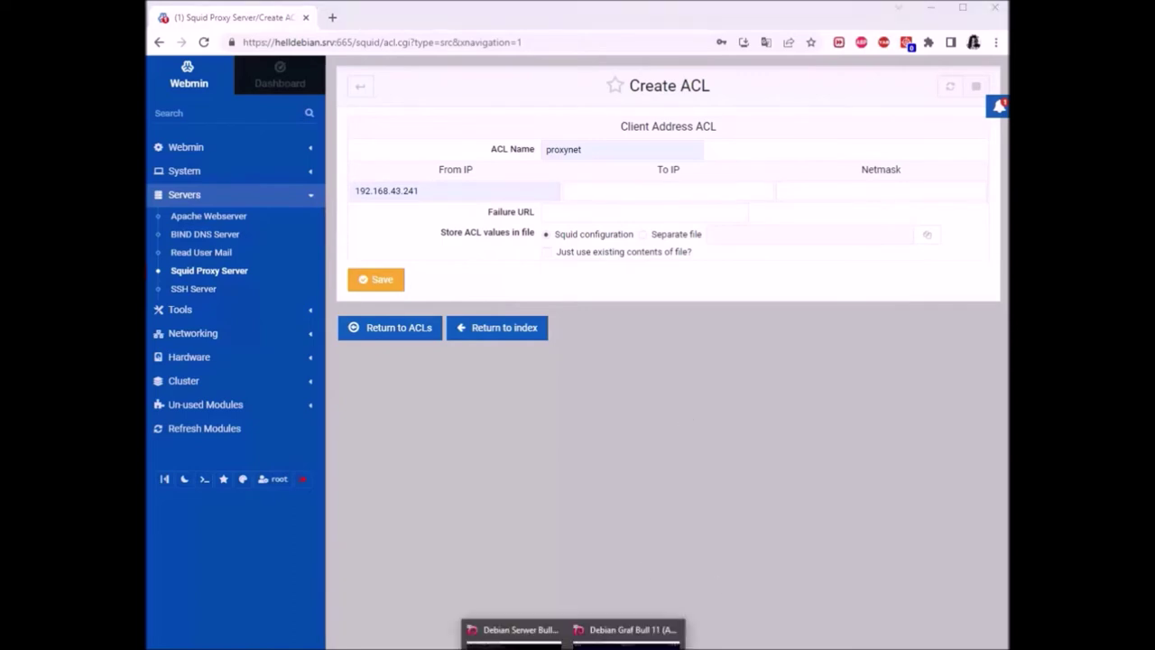
# Bring up the Debian guest VM and log in with the user's password
pyautogui.click(632, 629)
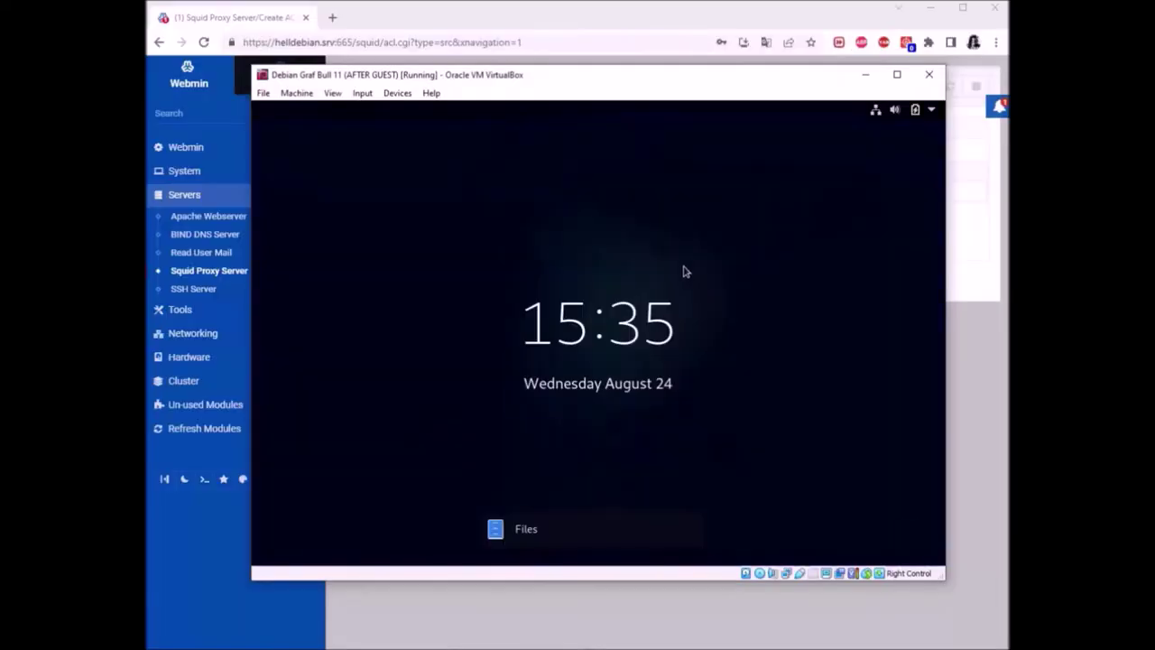
pyautogui.click(683, 268)
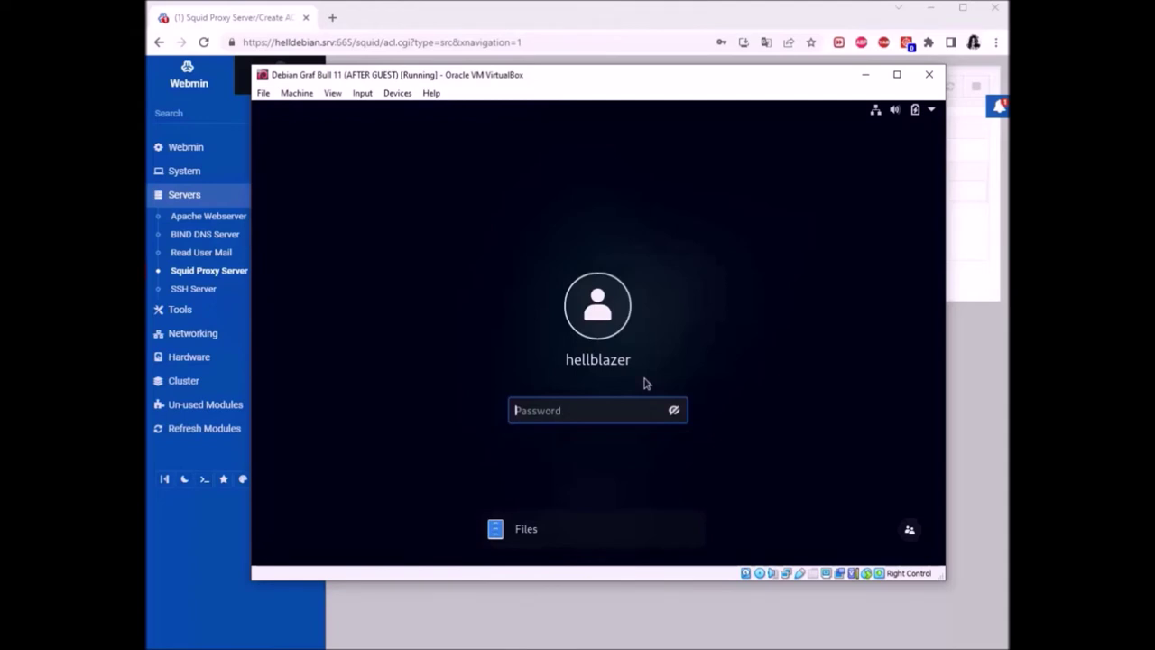
pyautogui.write('•••••••••••')
pyautogui.press('Return')
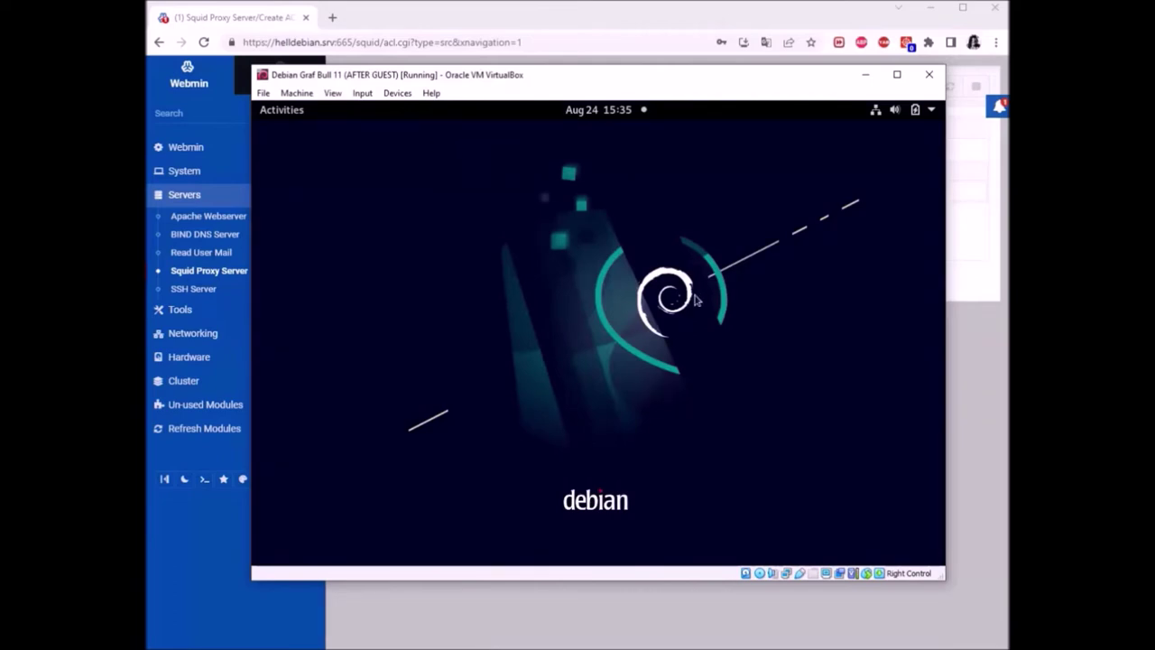
# Run ip a in a guest terminal to find 192.168.43.125, then return to Webmin
pyautogui.hotkey('ctrl', 'alt', 't')
pyautogui.write('ip a')
pyautogui.press('Return')
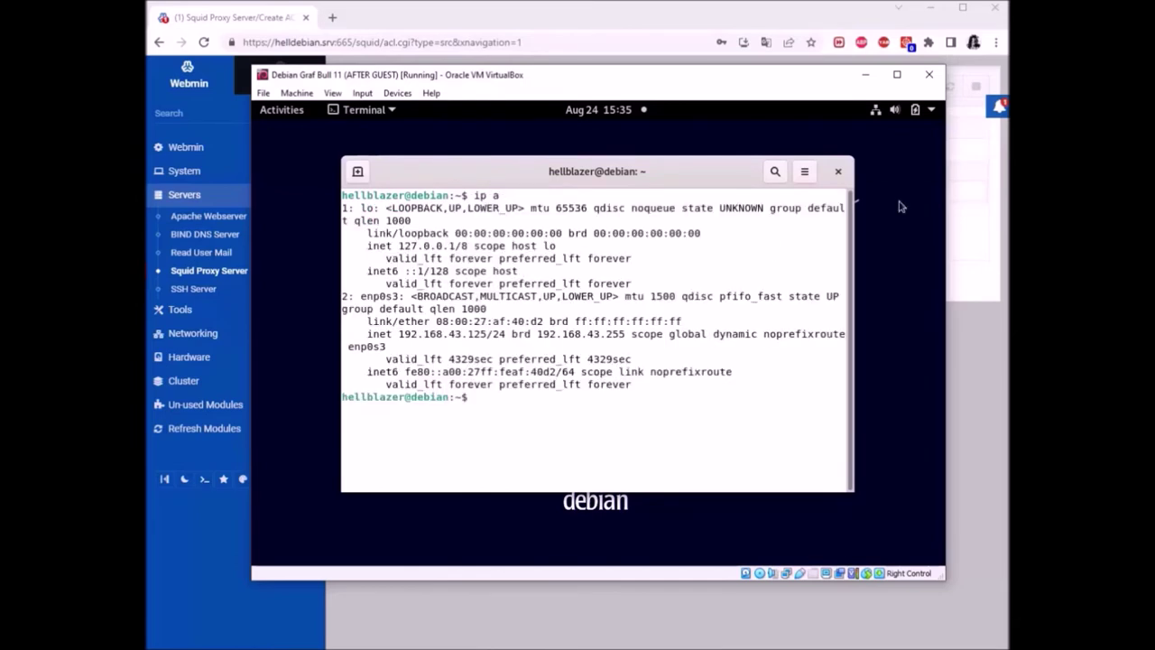
pyautogui.click(838, 171)
pyautogui.click(864, 75)
pyautogui.click(441, 189)
# Change the proxynet ACL's From IP to 192.168.43.125
pyautogui.press('BackSpace')
pyautogui.press('BackSpace')
pyautogui.press('BackSpace')
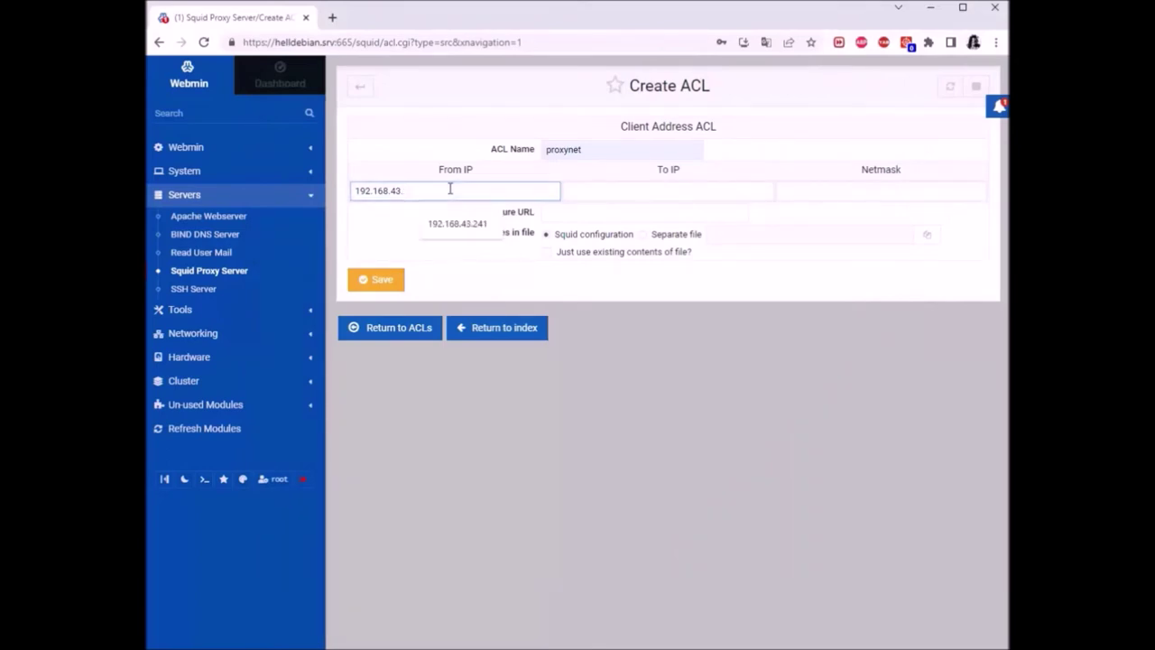
pyautogui.write('125')
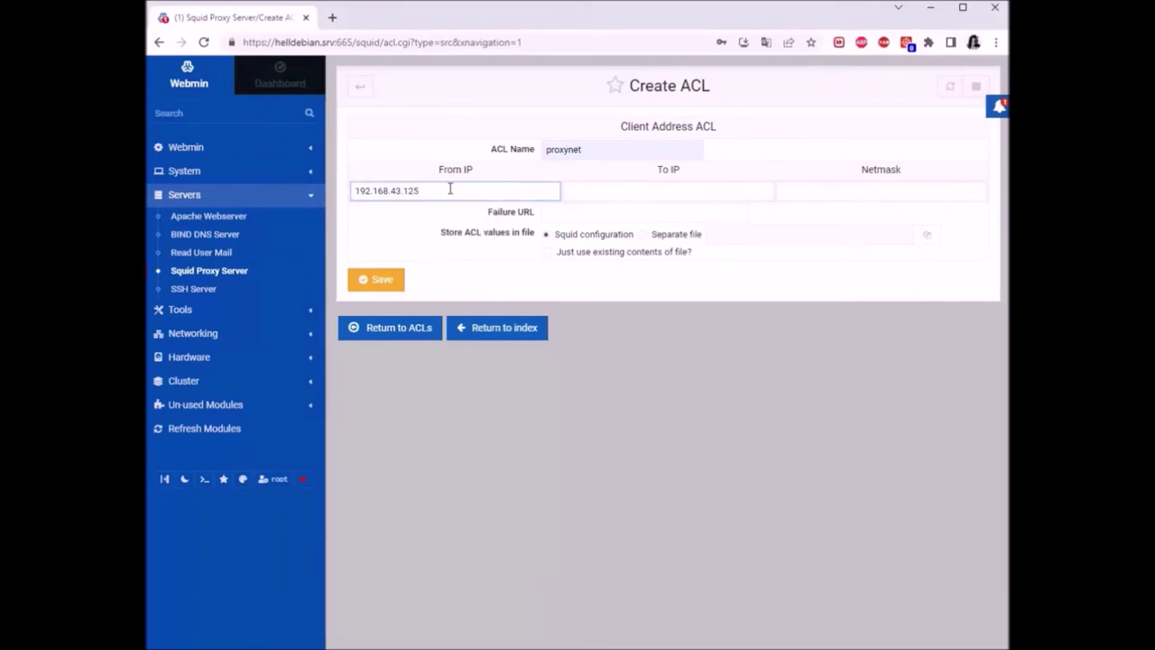
pyautogui.click(723, 323)
# Store the ACL values in /etc/squid/allow.txt and save the proxynet ACL
pyautogui.click(664, 236)
pyautogui.click(926, 235)
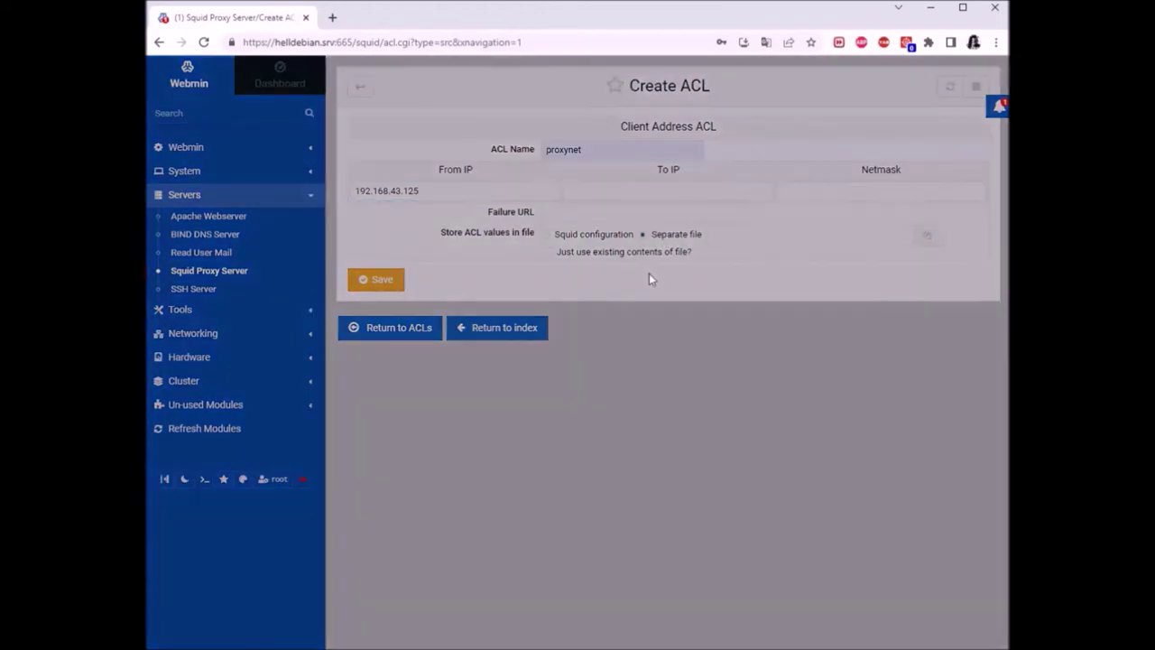
pyautogui.click(516, 215)
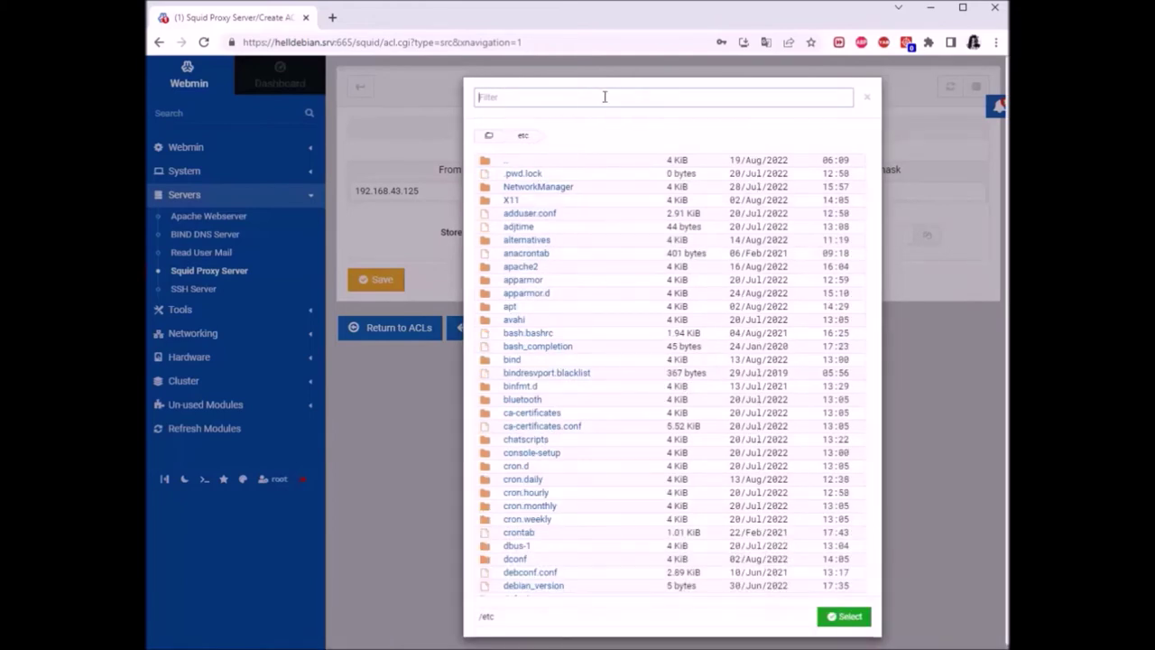
pyautogui.write('squid')
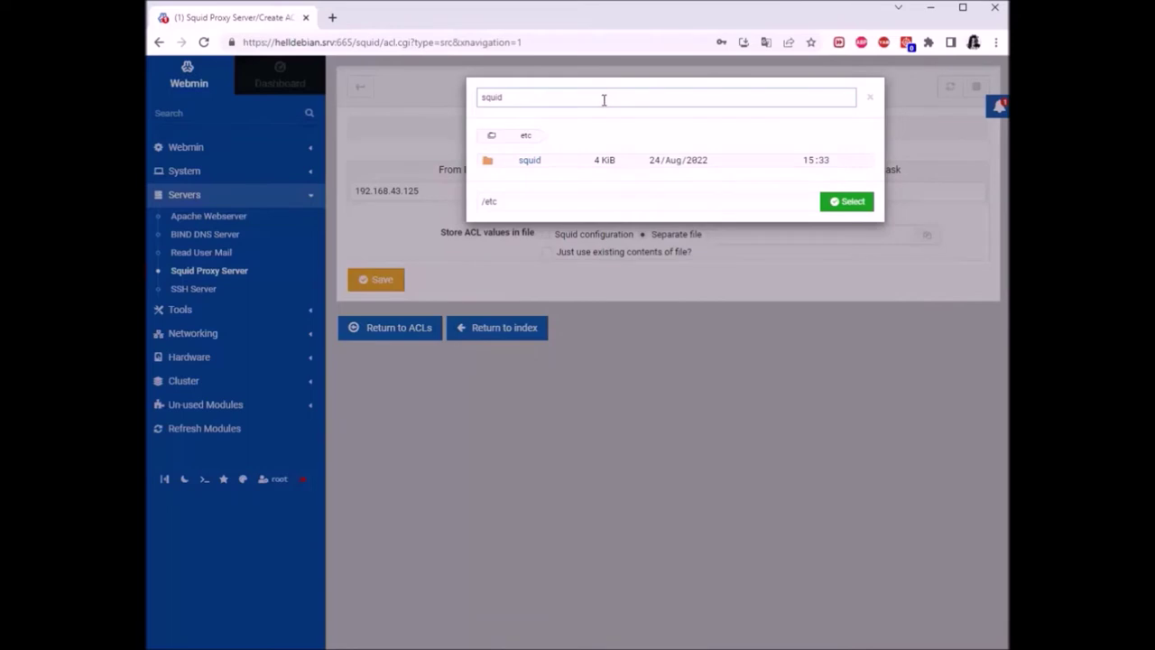
pyautogui.click(529, 161)
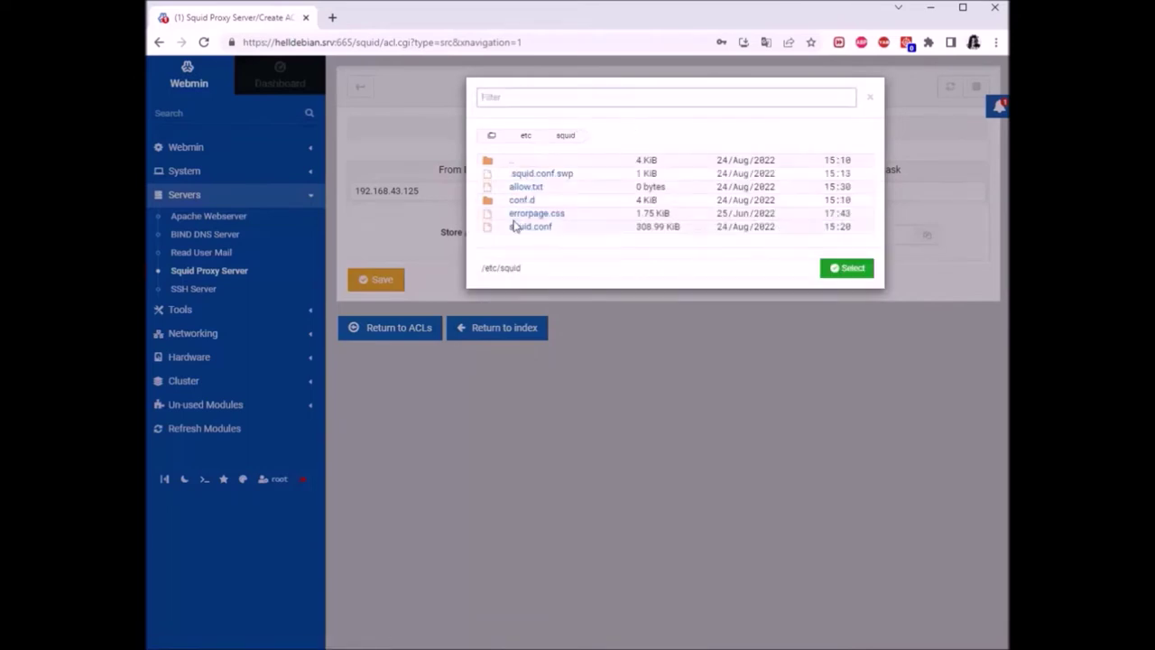
pyautogui.doubleClick(527, 187)
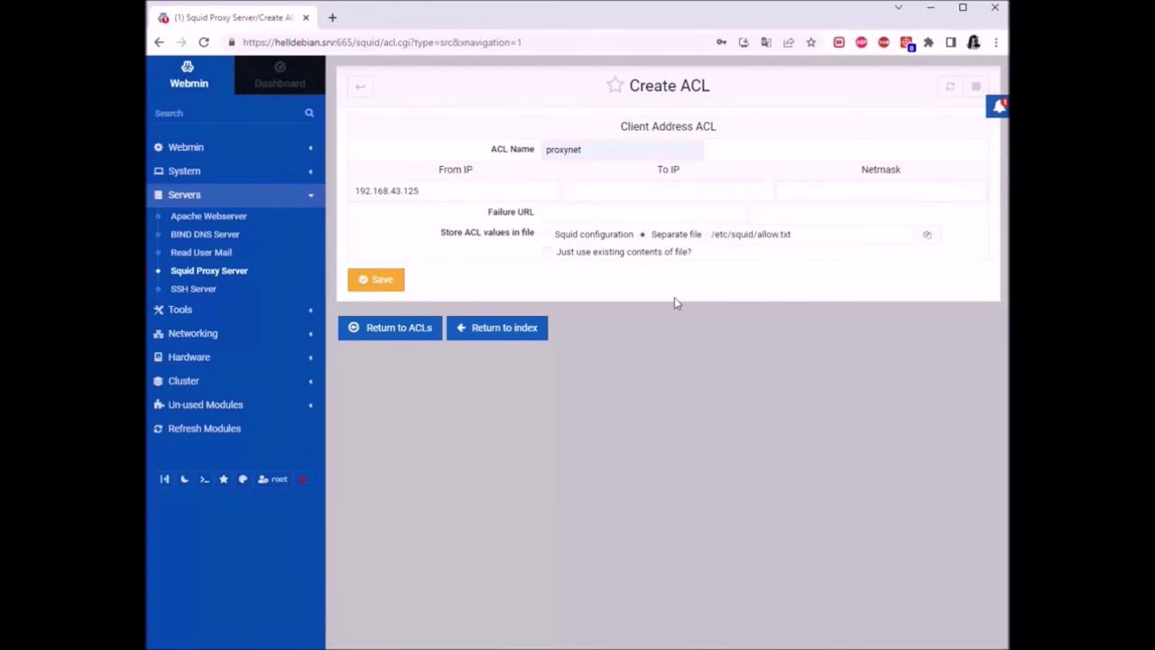
pyautogui.click(394, 281)
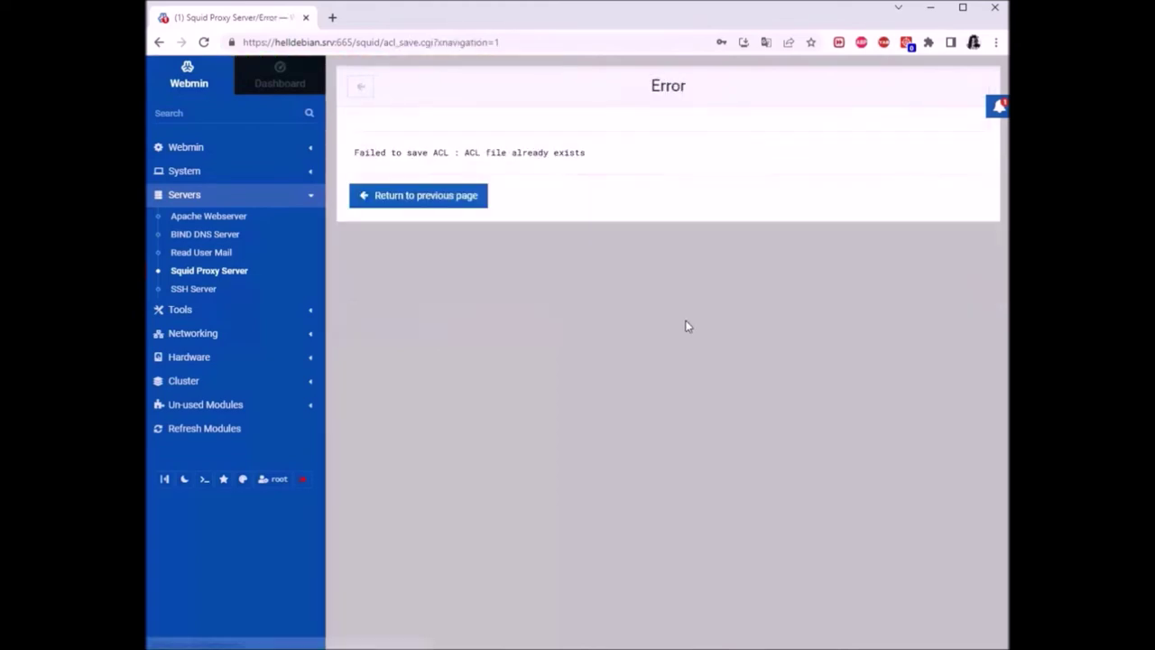
# Leave the unsaved Webmin ACL form for the Squid Proxy Server page and switch to the Debian VM terminal
pyautogui.click(454, 194)
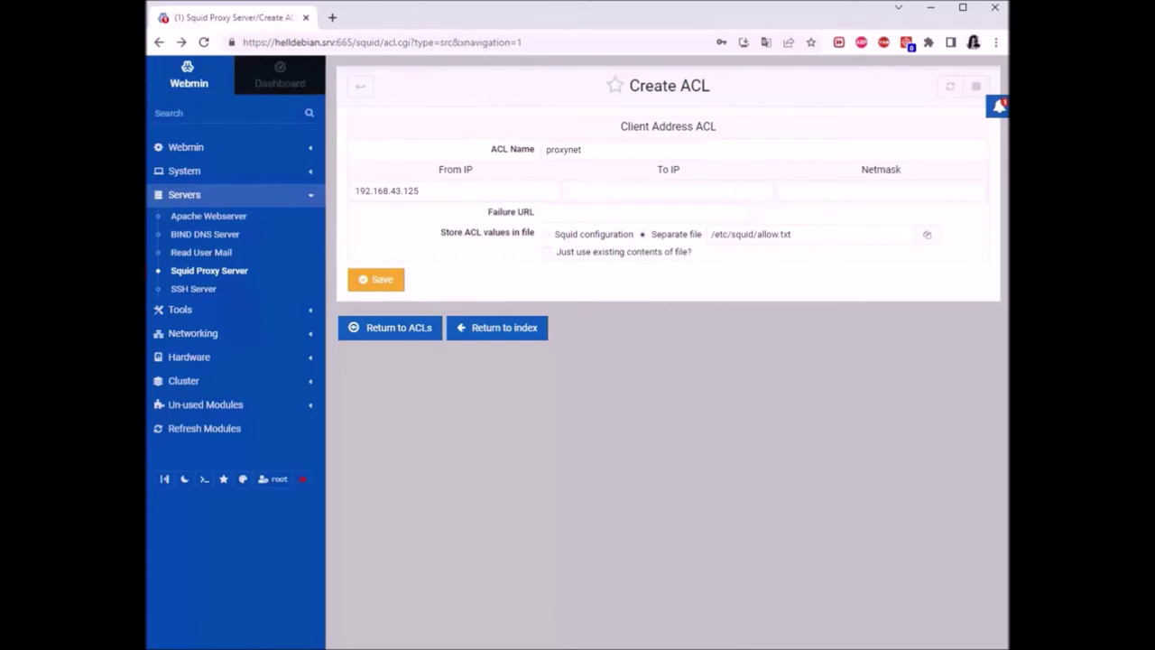
pyautogui.click(360, 86)
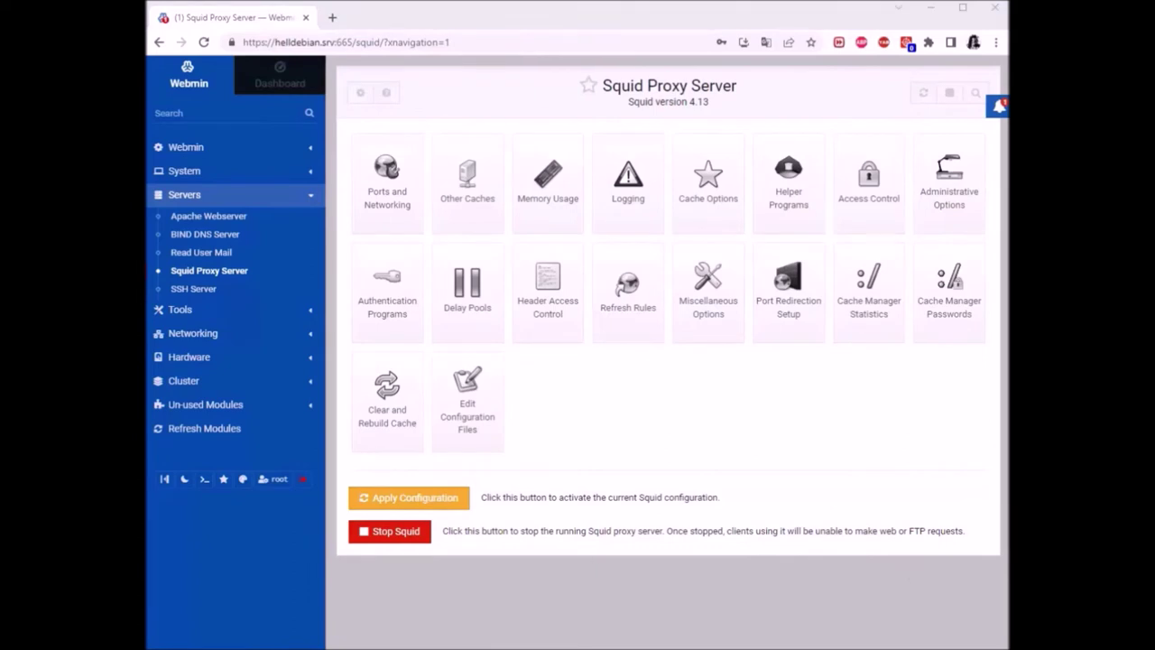
pyautogui.click(538, 642)
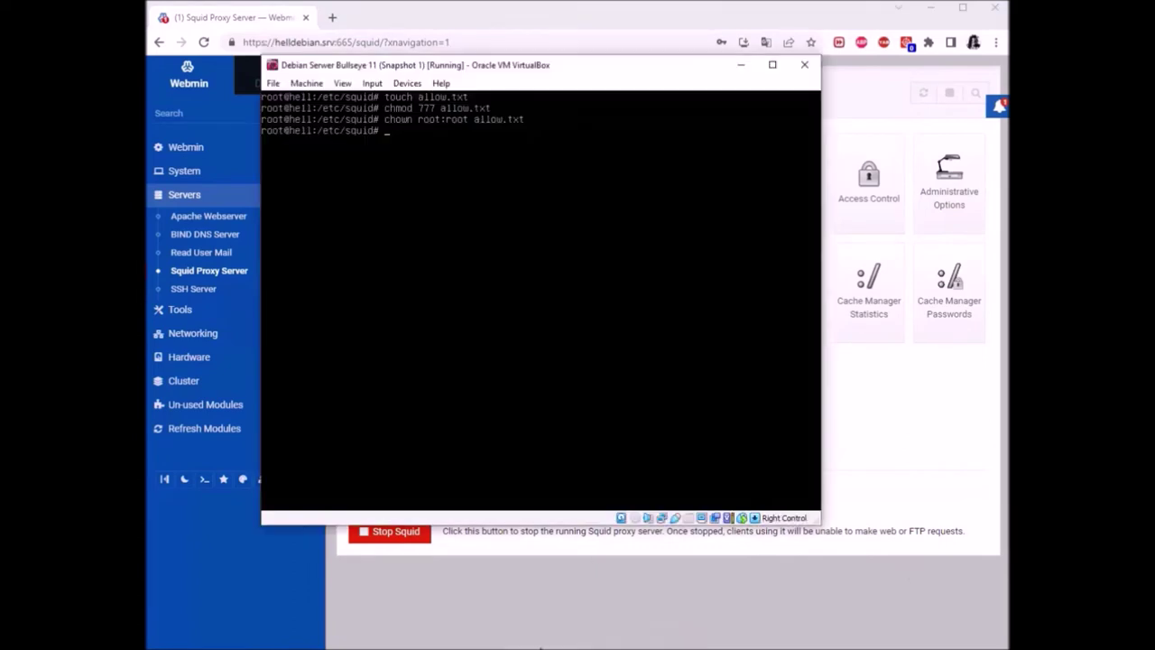
# Reopen squid.conf in nano, accepting the lock warning
pyautogui.press('Up')
pyautogui.hotkey('ctrl', 'u')
pyautogui.write('ls')
pyautogui.press('Up')
pyautogui.press('Return')
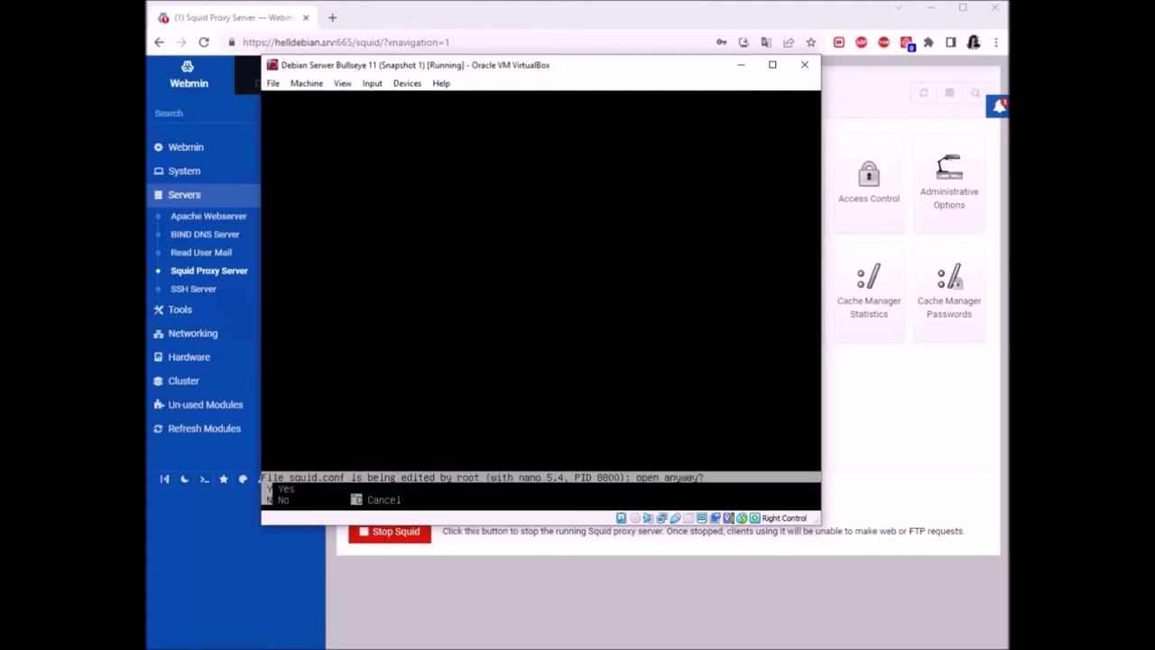
pyautogui.press('y')
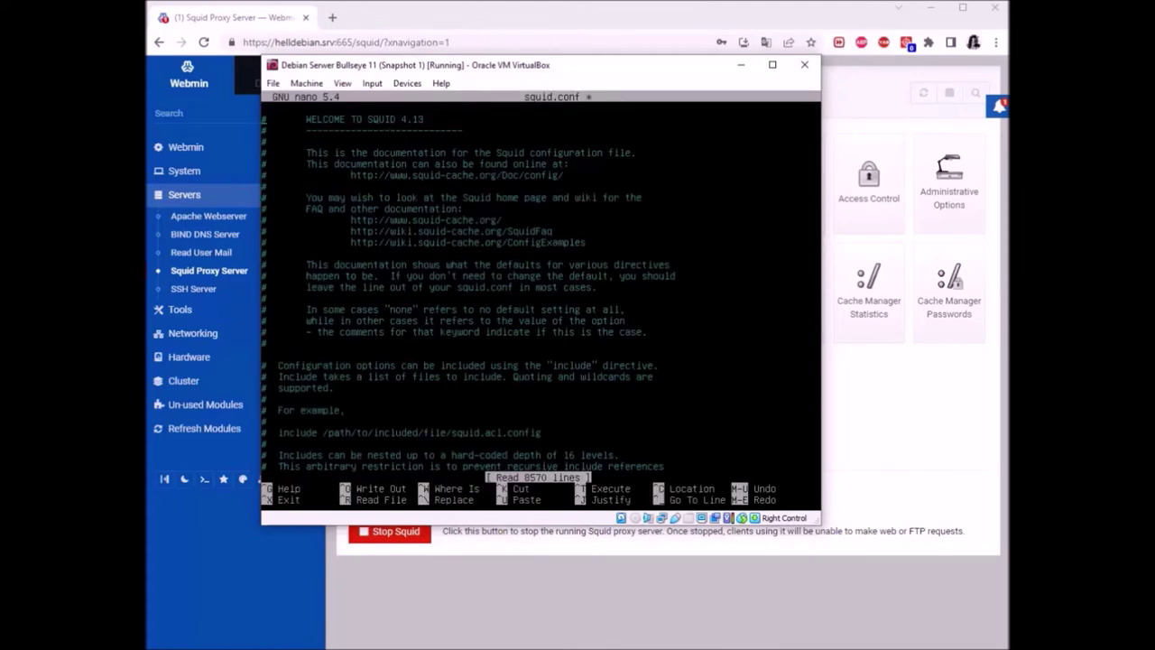
# Search squid.conf for 'YOUR OWN' to reach the INSERT YOUR OWN RULE(S) HERE section
pyautogui.hotkey('ctrl', 'w')
pyautogui.write('you')
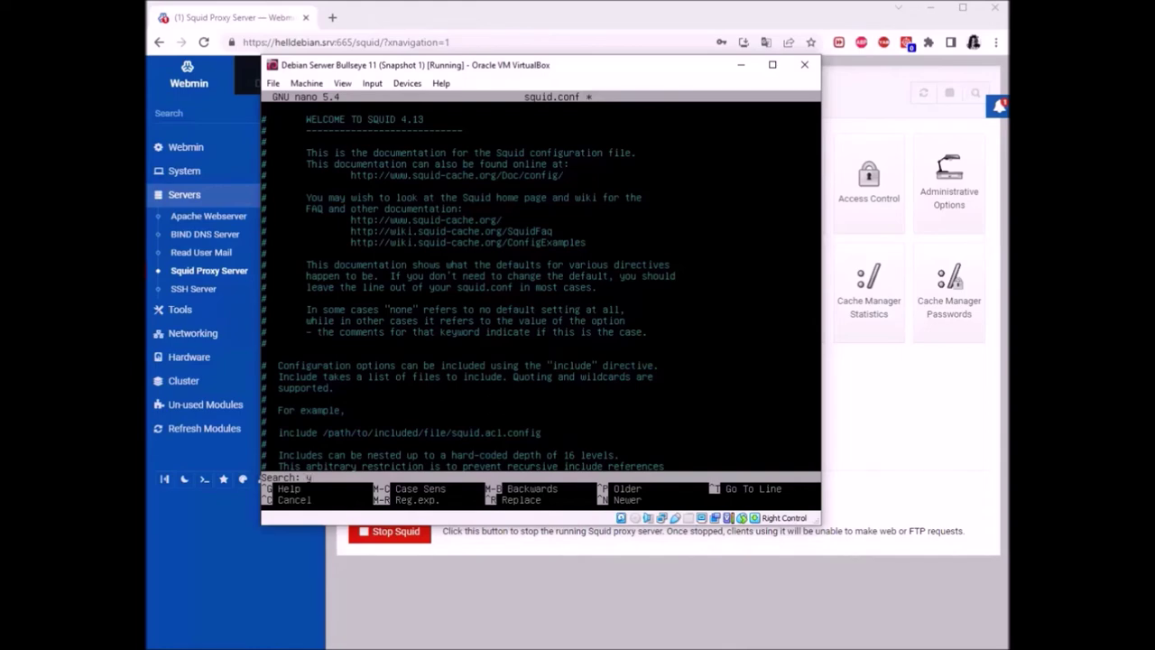
pyautogui.press('BackSpace')
pyautogui.press('BackSpace')
pyautogui.press('BackSpace')
pyautogui.write('YOUR OWN')
pyautogui.press('Return')
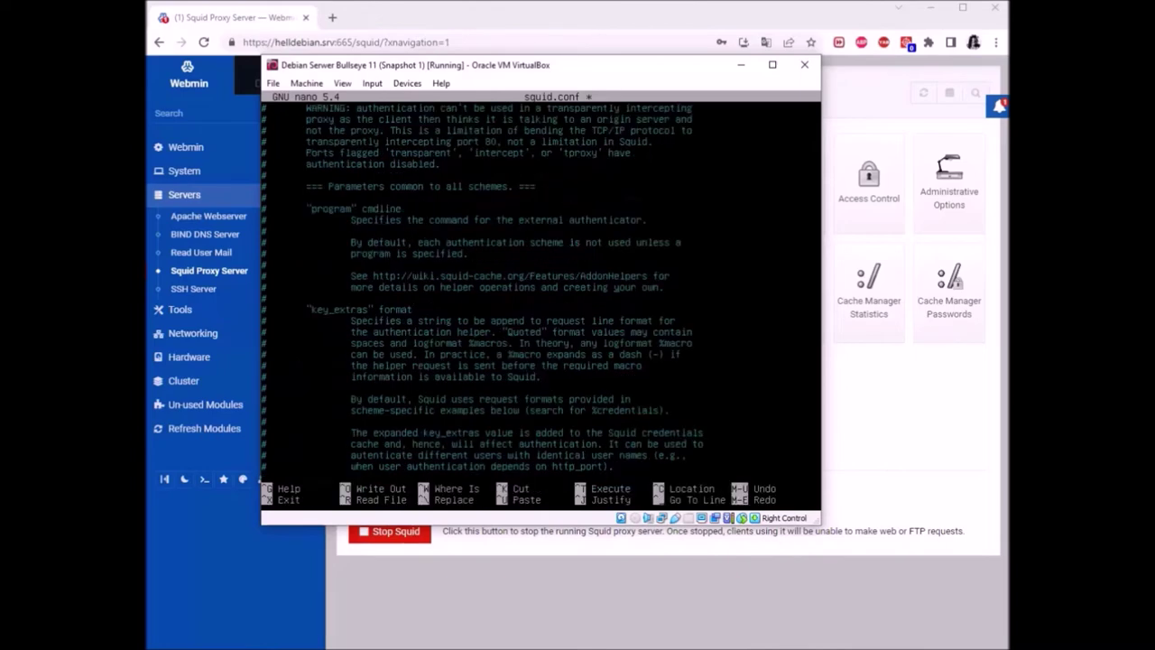
pyautogui.hotkey('ctrl', 'w')
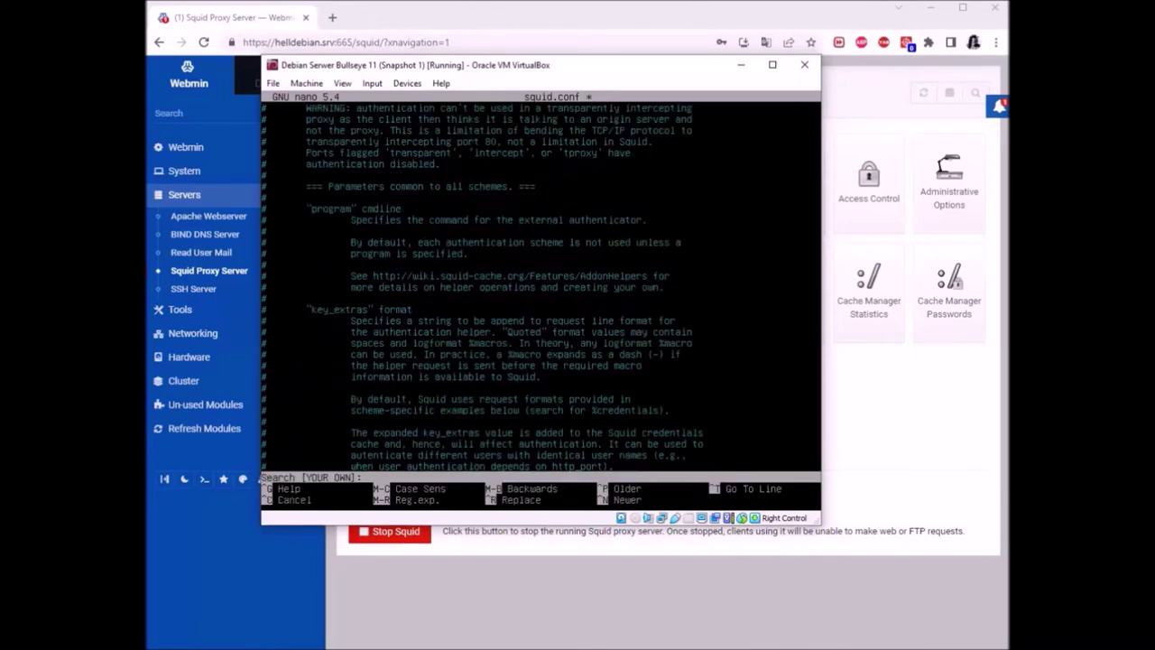
pyautogui.write('YOUR OWN')
pyautogui.press('Return')
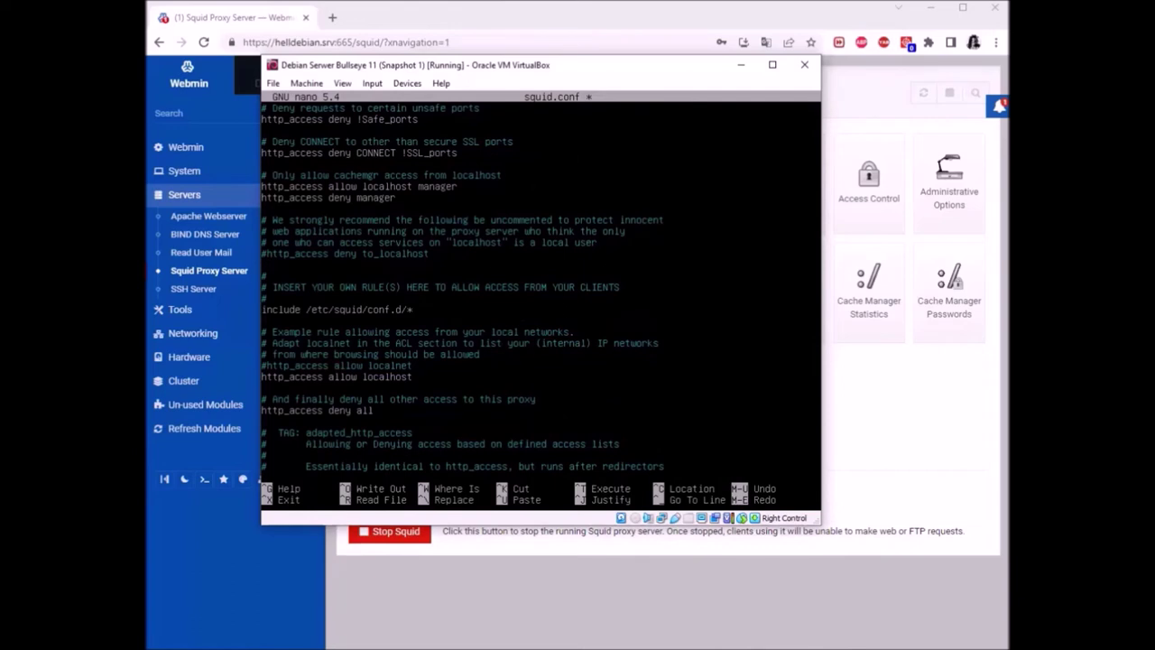
# Add acl proxynet src "/etc/squid/allow.txt" on a new line below the include /etc/squid/conf.d/* line
pyautogui.click(315, 310)
pyautogui.click(369, 309)
pyautogui.press('Down')
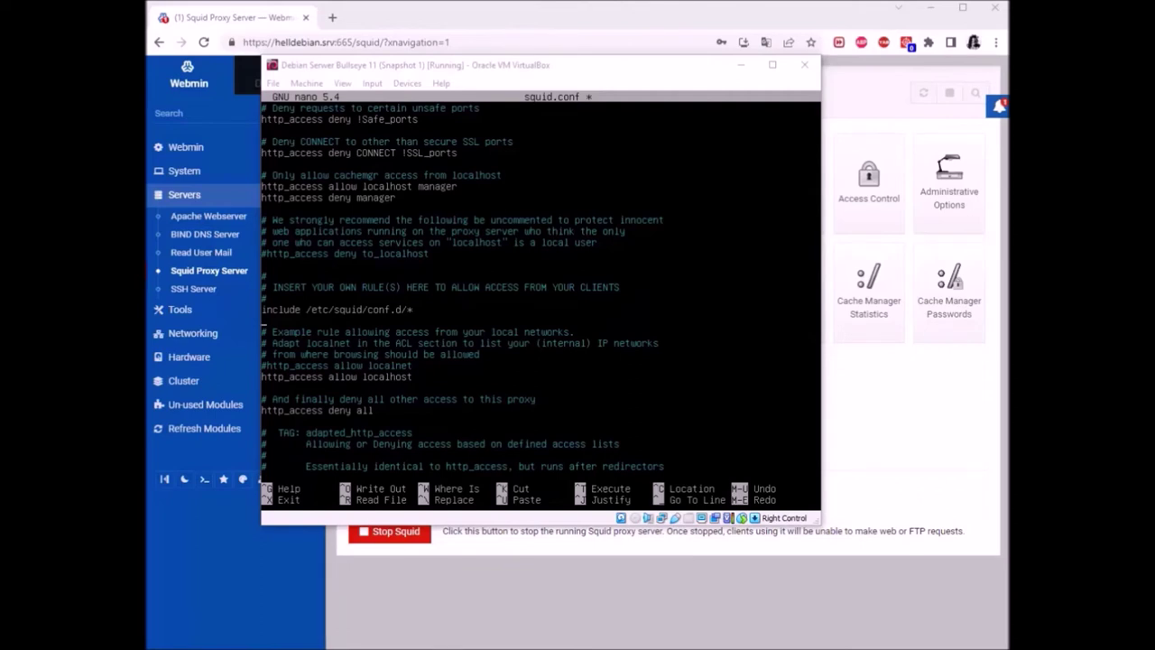
pyautogui.hotkey('alt', 'Tab')
pyautogui.write('acl')
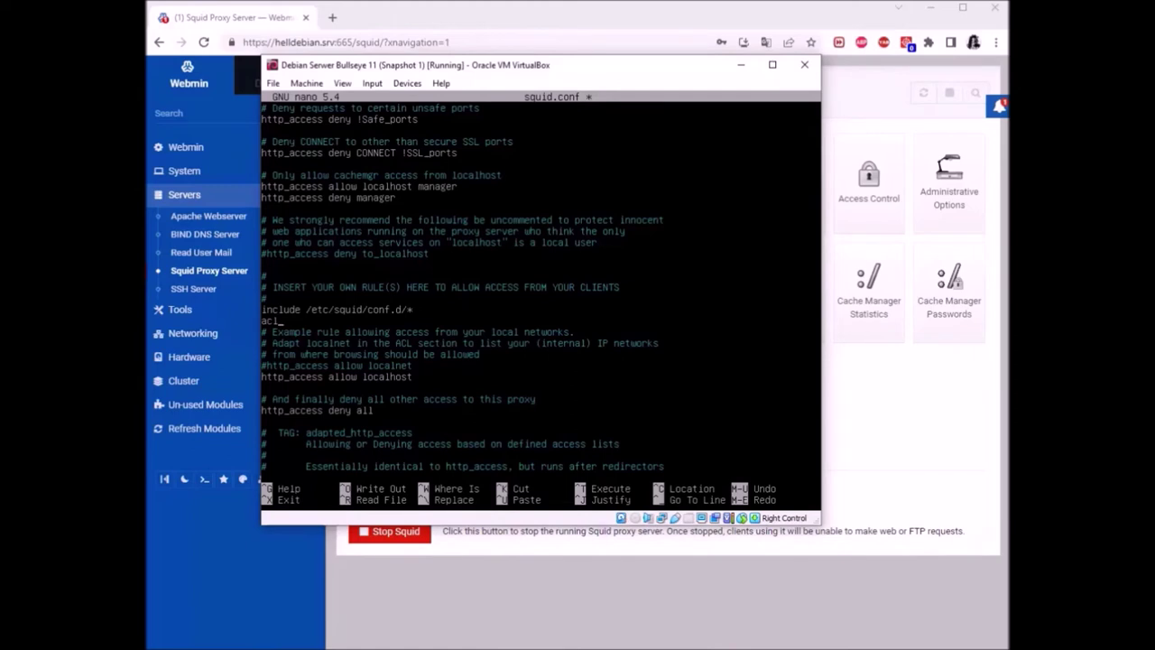
pyautogui.write(' proxynet srv ""/etc/squid')
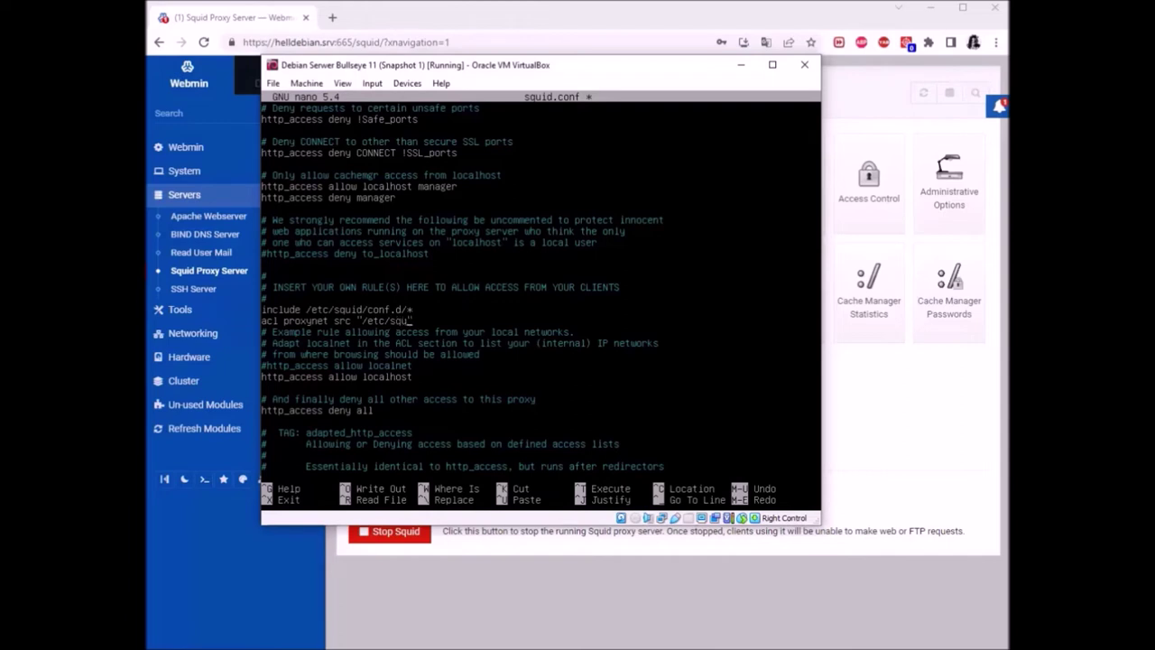
pyautogui.write('/allow.txt')
pyautogui.press('Return')
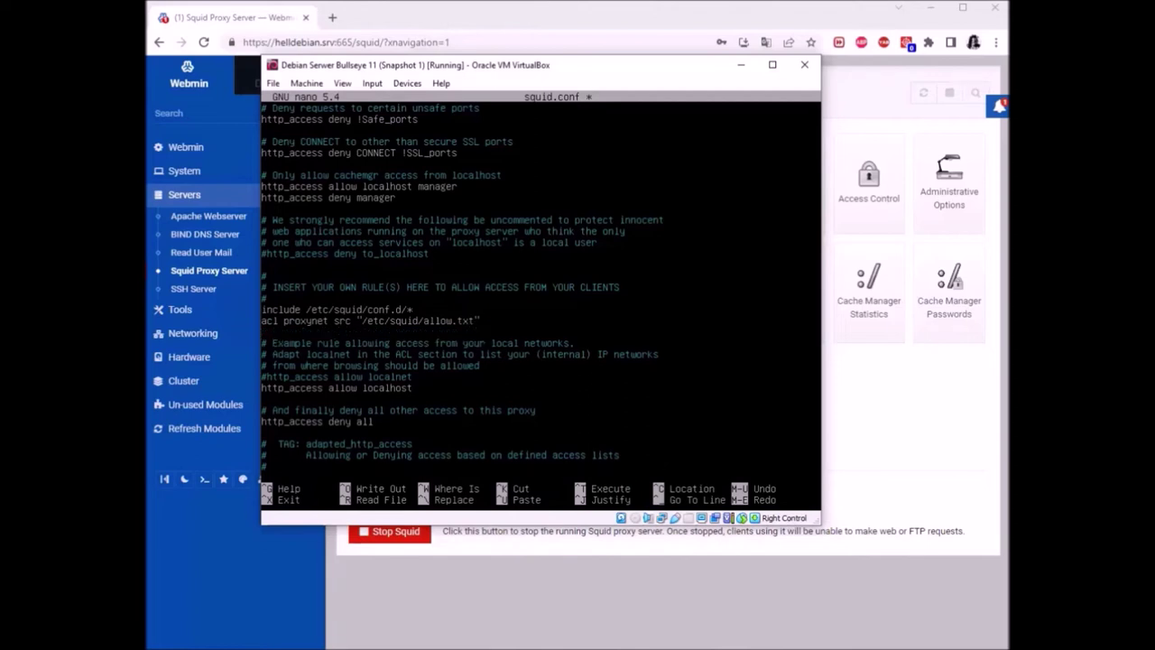
# Type acl blok dstdomain "/etc/squid/block.txt" and, on the next line, acl auth proxy_auth
pyautogui.write('acl blok dstdomain')
pyautogui.write('"/etc/s')
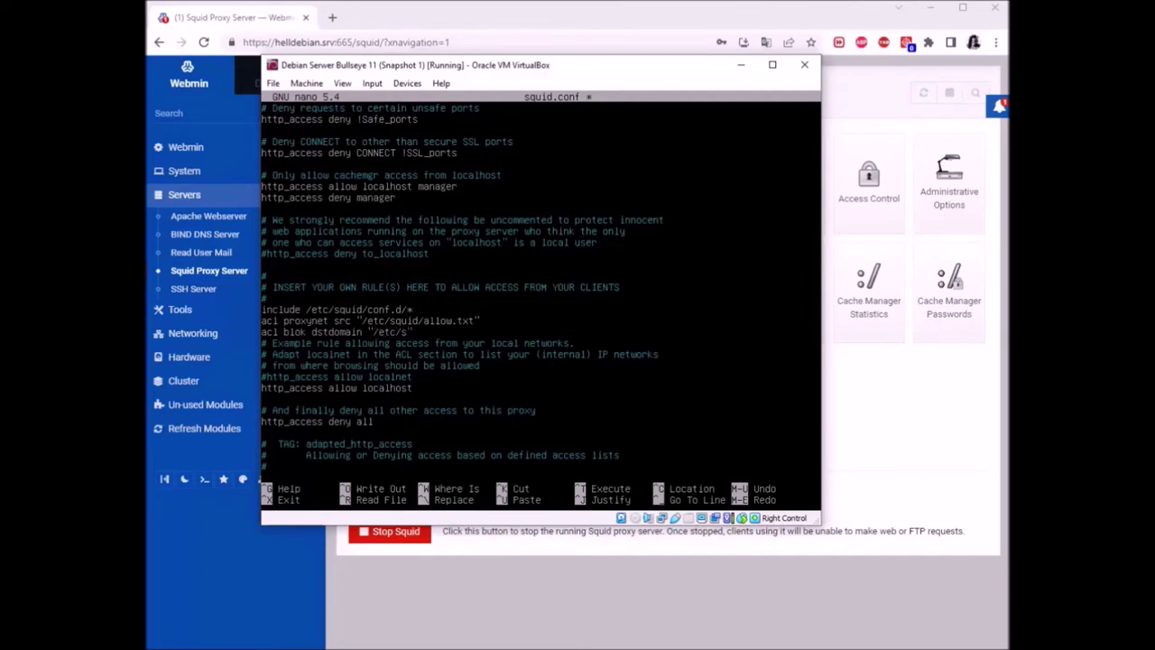
pyautogui.write('quid/block.txt"')
pyautogui.press('Return')
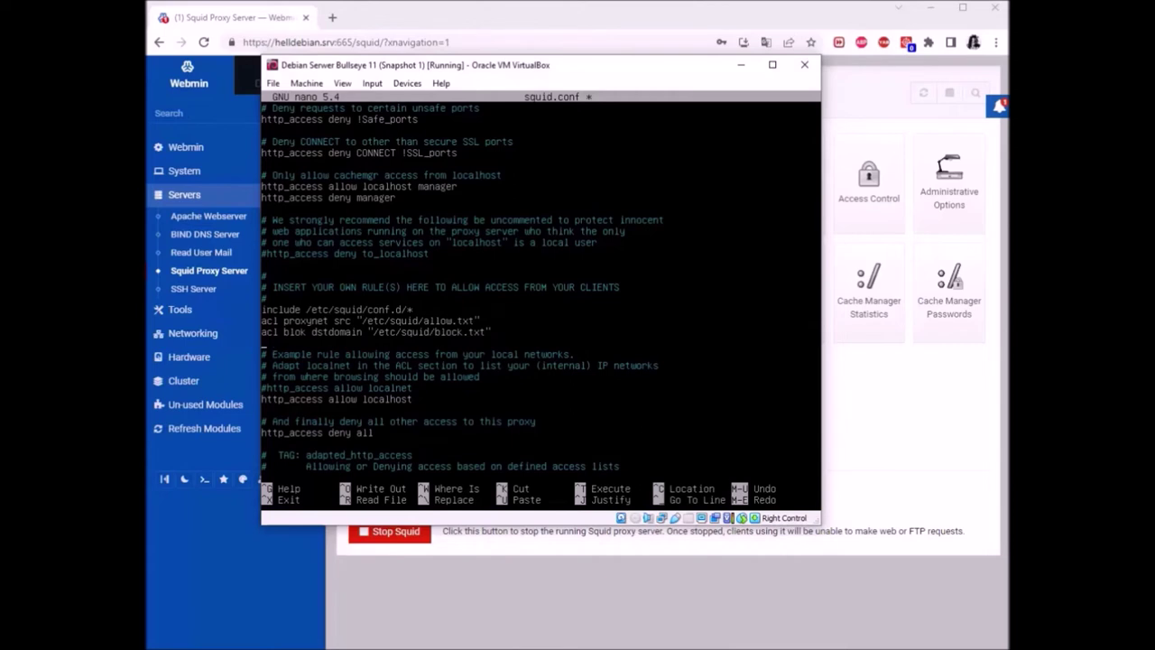
pyautogui.write('acl auth proxy_auth 1192.')
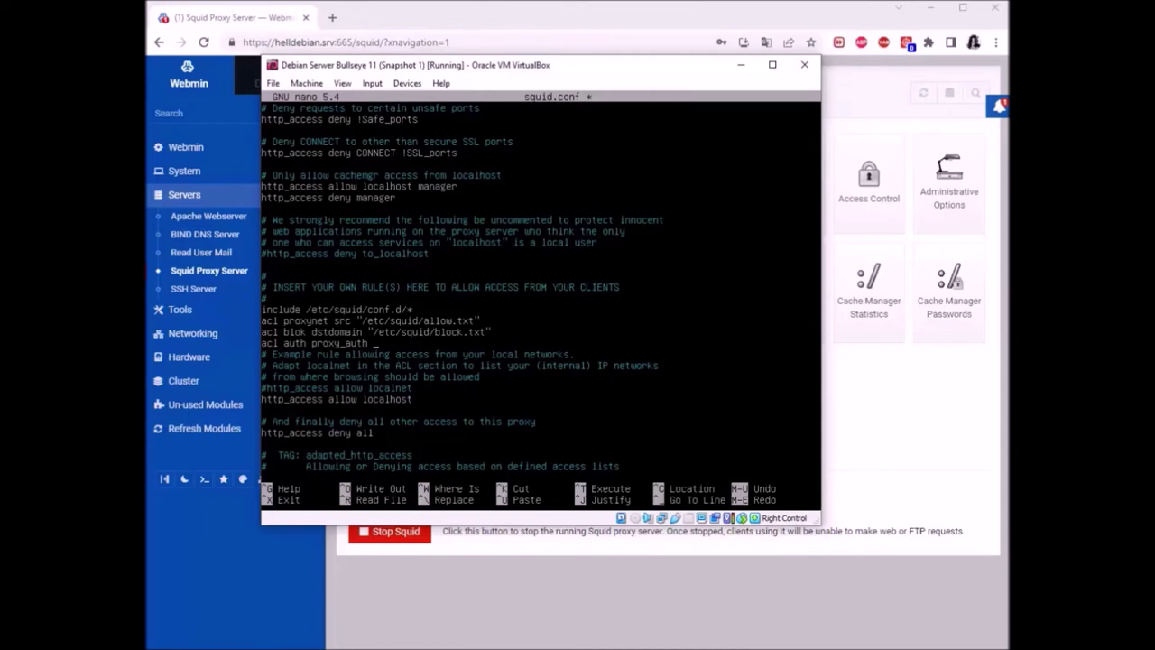
# Complete the auth ACL line as proxy_auth 191.168.43.241 192.168.43.125 and start a new line below
pyautogui.write('10')
pyautogui.write('192')
pyautogui.press('BackSpace')
pyautogui.press('BackSpace')
pyautogui.write('91.168')
pyautogui.write('241 192.168.43.125')
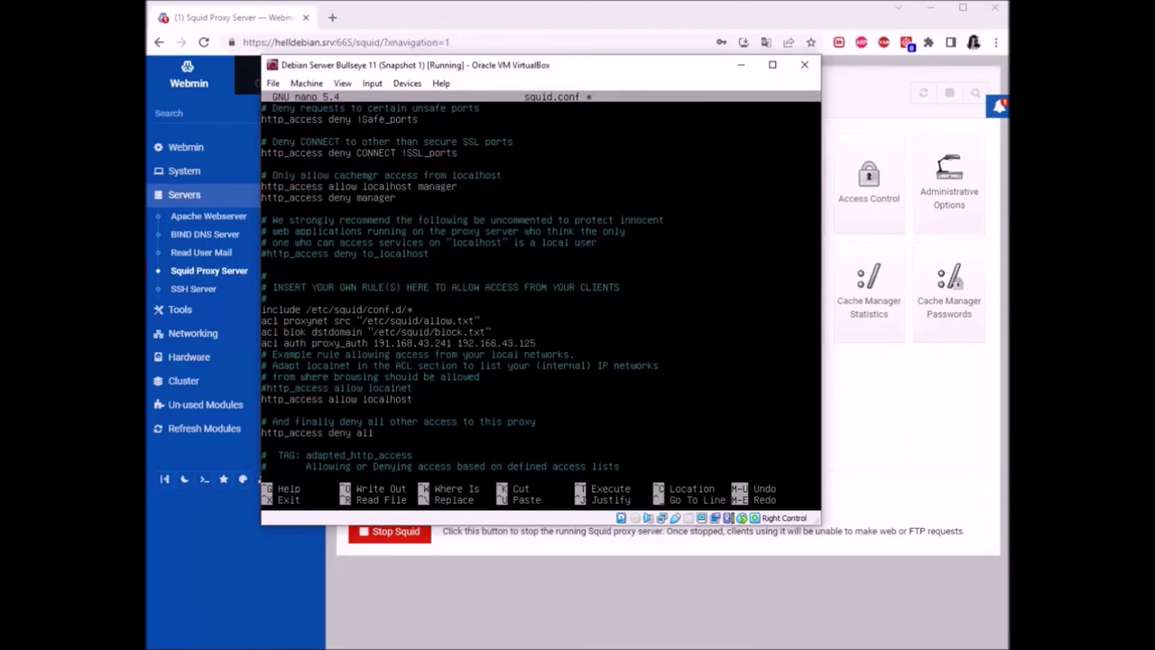
pyautogui.press('Return')
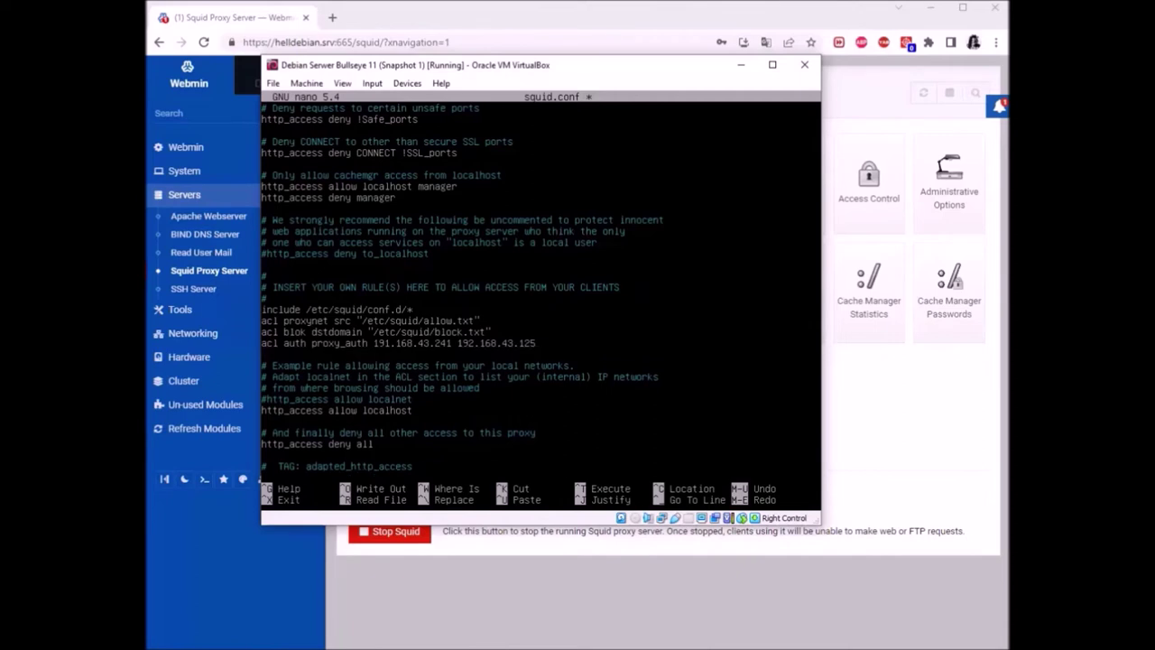
# Add rules 'http_access deny CONNECT !SSL_ports', 'http_access allow localhost manager' and 'http_accress deny manager'
pyautogui.write('ttp_access deny CONNECT')
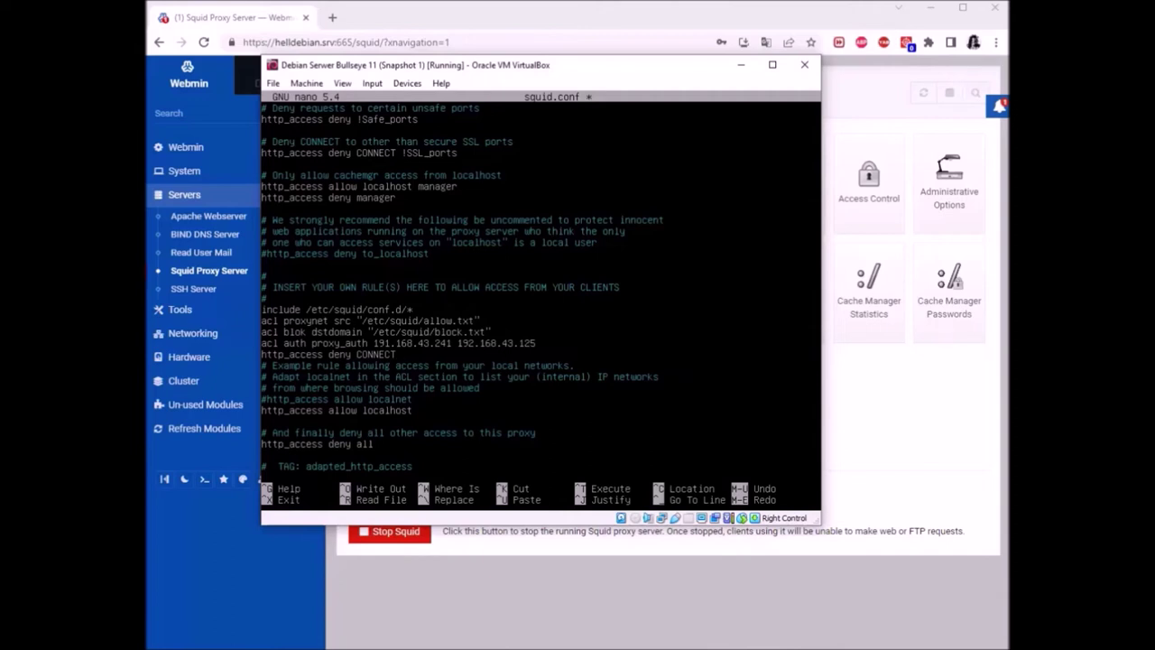
pyautogui.write(' !SSL_ports')
pyautogui.press('Return')
pyautogui.write('http')
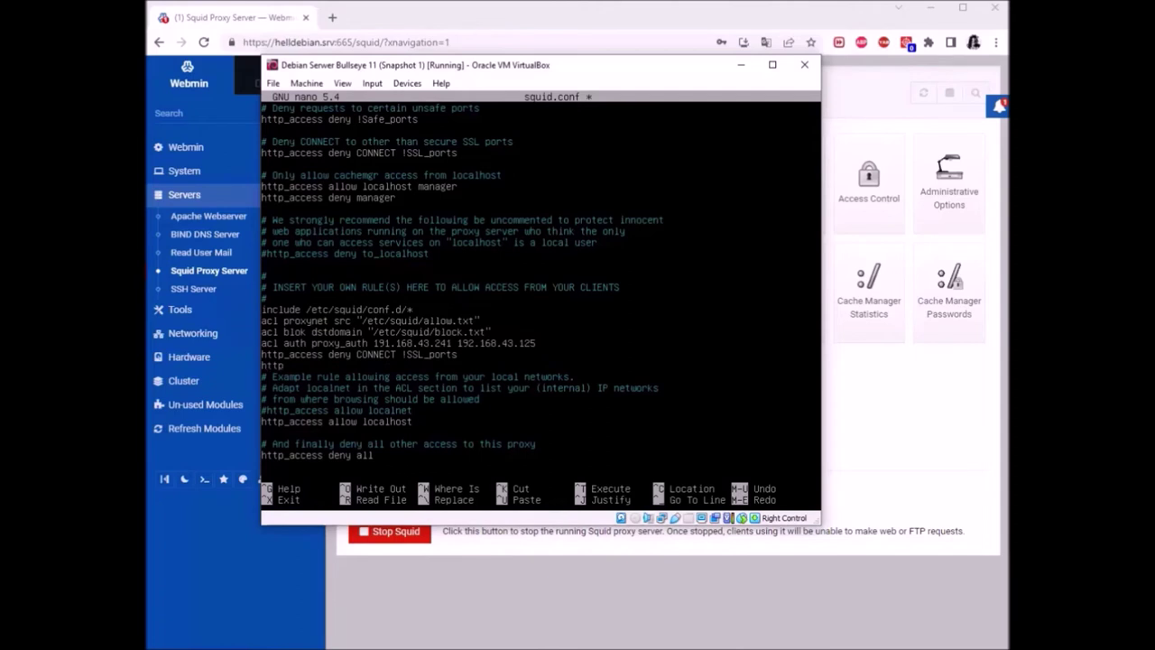
pyautogui.write('_access allow')
pyautogui.write('localhost manager')
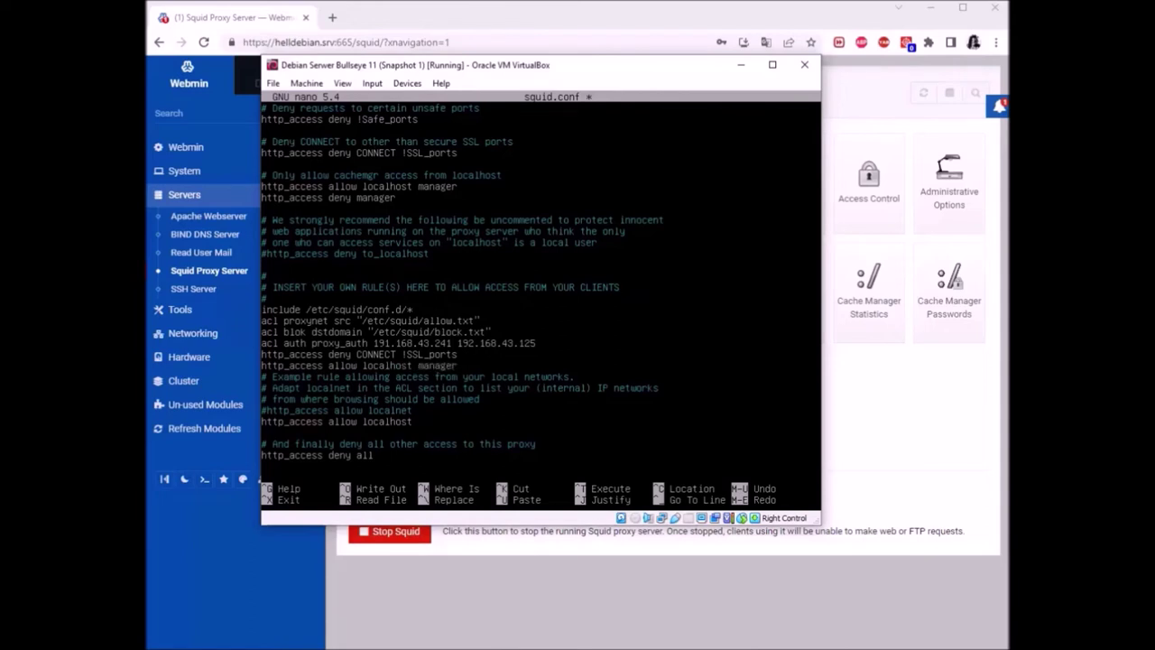
pyautogui.press('Return')
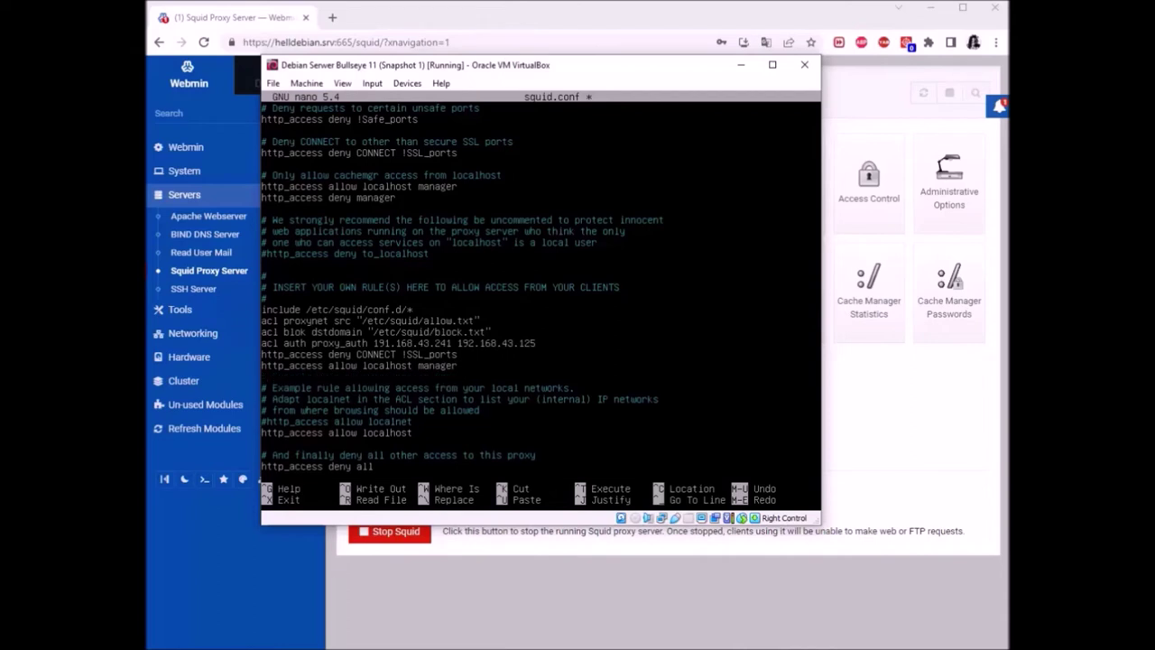
pyautogui.write('http_accress deny manage')
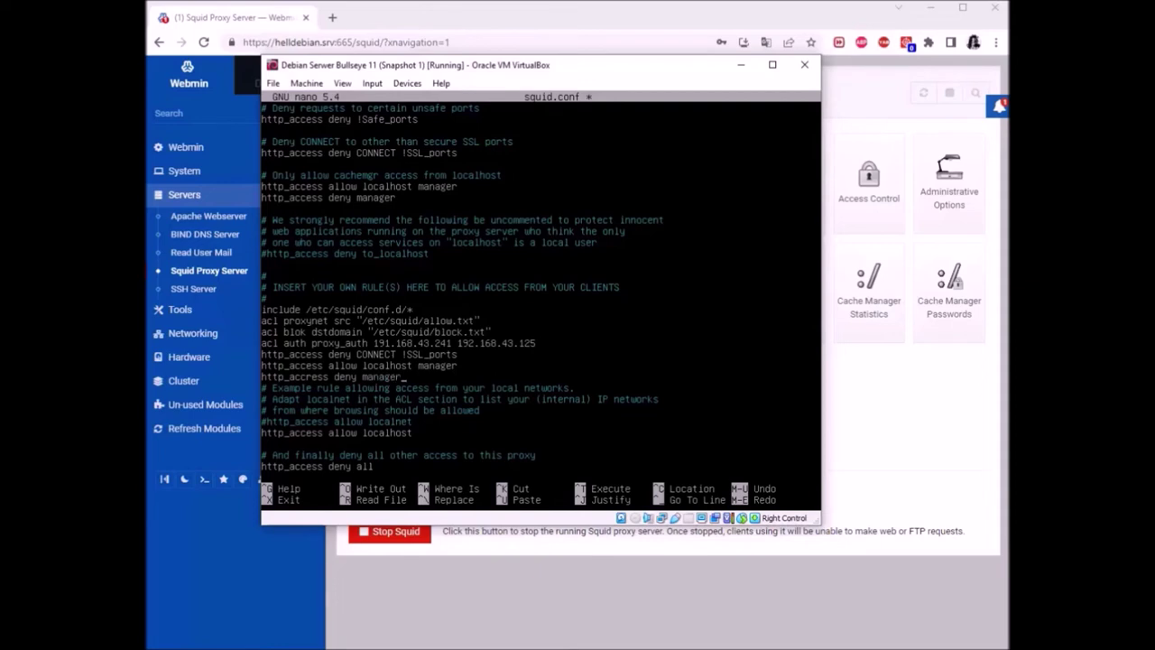
pyautogui.write('r')
# Add the rules 'http_access deny proxynet blok' and 'http_access allow !auth' on new lines
pyautogui.press('Return')
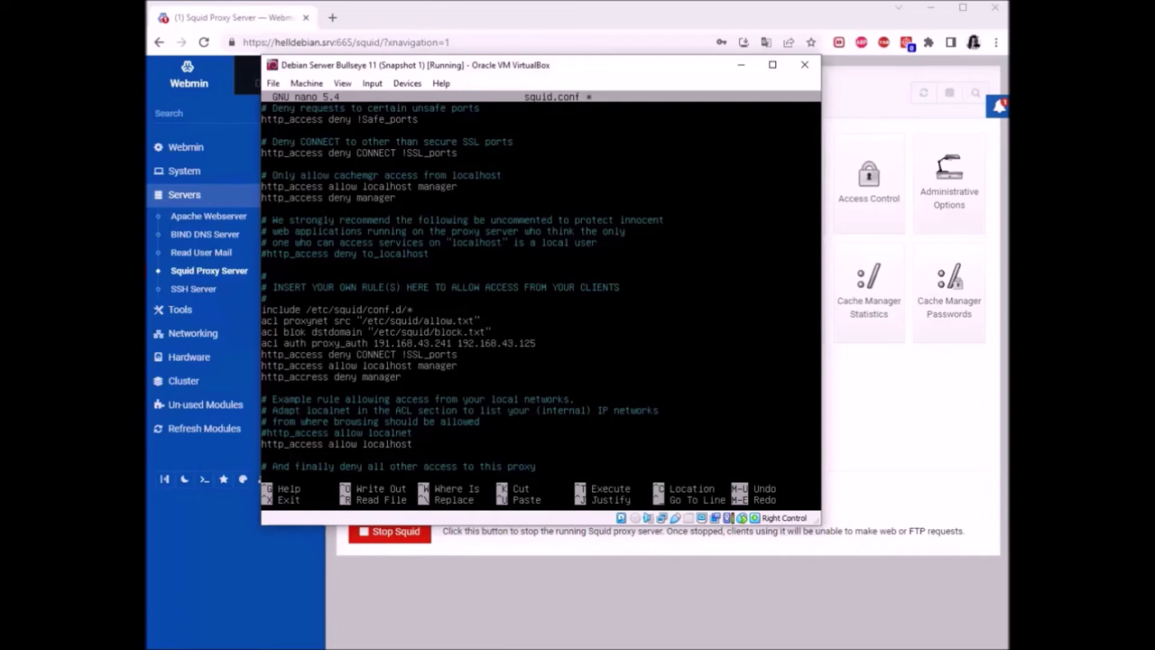
pyautogui.write('http_access')
pyautogui.write('deny proxynet')
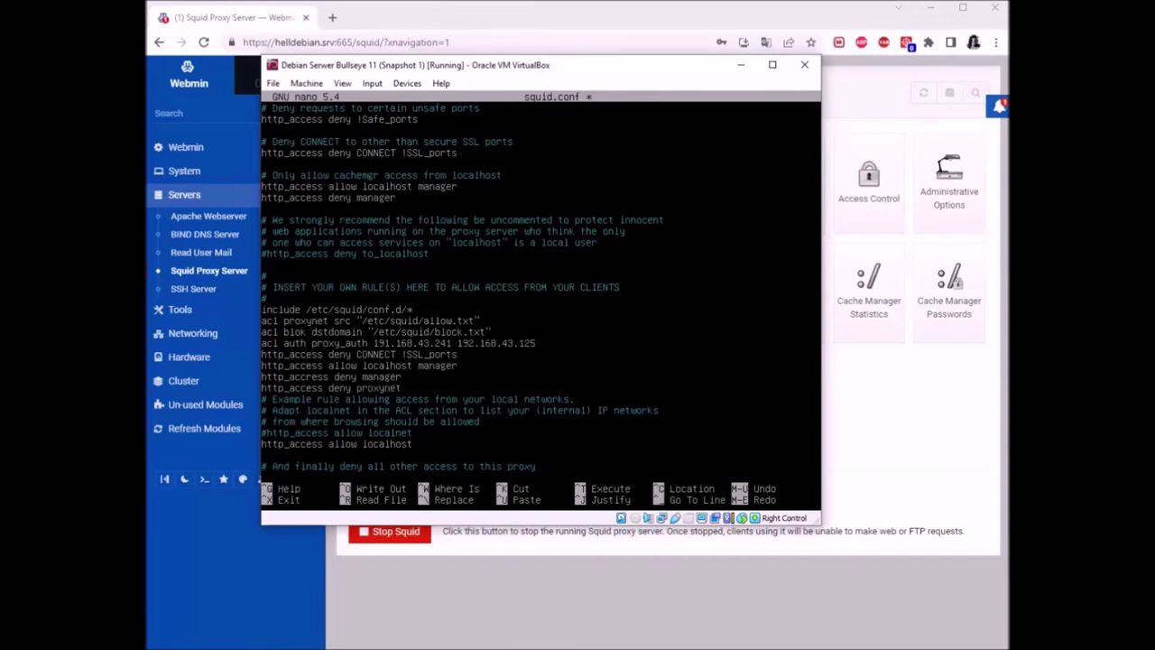
pyautogui.write(' blok')
pyautogui.press('Return')
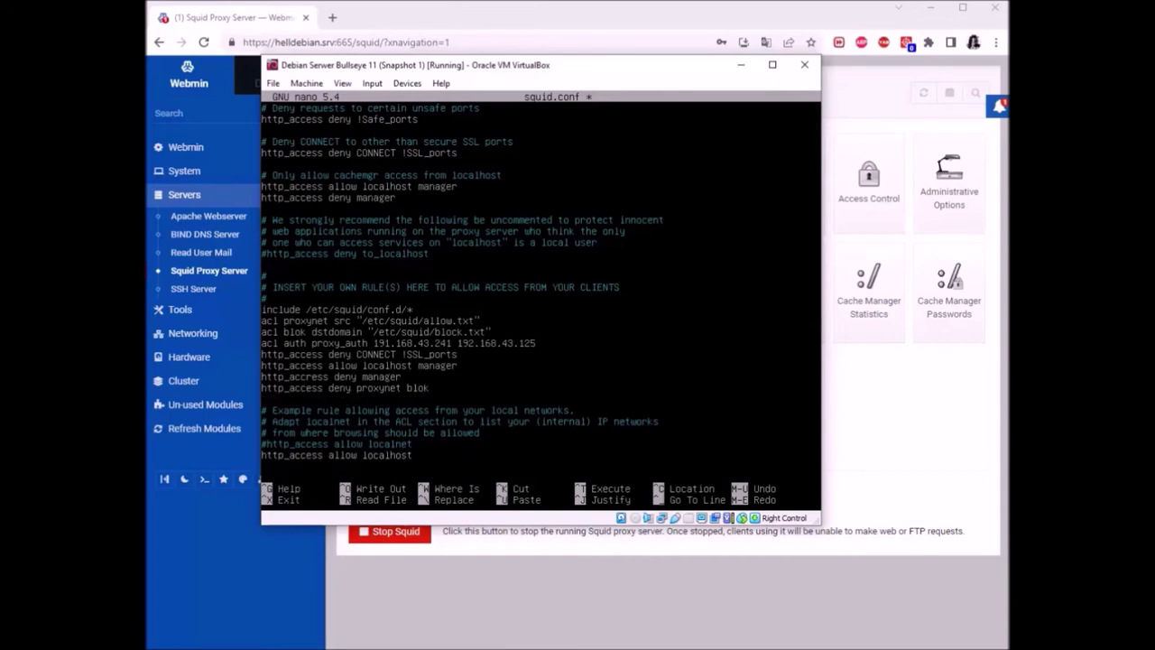
pyautogui.write('http_access allow !auth')
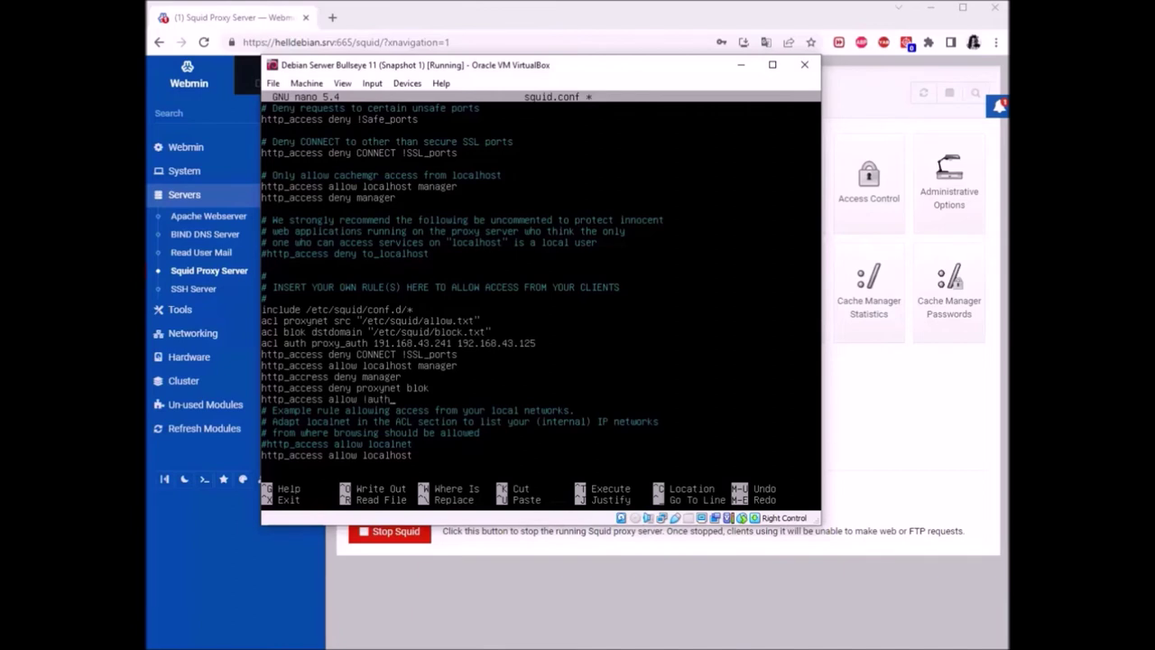
pyautogui.press('Return')
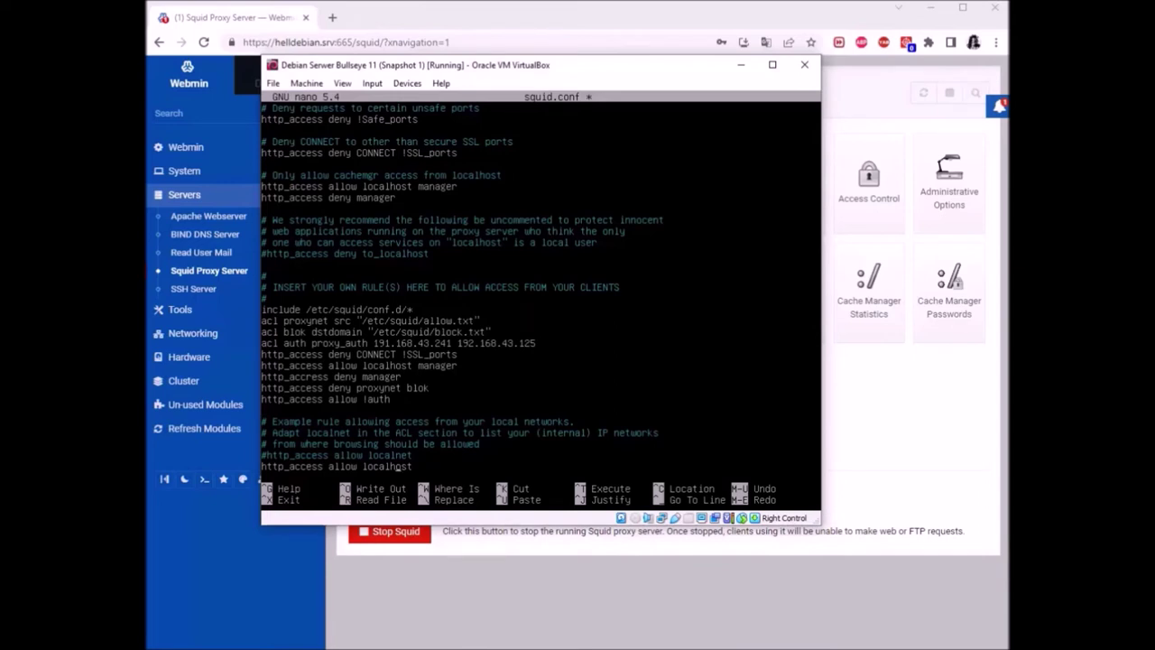
# Change the local-network rule from 'allow localhost' to 'http_access allow proxynet'
pyautogui.write('\\\\\\')
pyautogui.press('BackSpace')
pyautogui.press('BackSpace')
pyautogui.press('BackSpace')
pyautogui.press('BackSpace')
pyautogui.press('BackSpace')
pyautogui.press('BackSpace')
pyautogui.press('BackSpace')
pyautogui.press('BackSpace')
pyautogui.press('BackSpace')
pyautogui.press('BackSpace')
pyautogui.press('BackSpace')
pyautogui.press('BackSpace')
pyautogui.write('proxynet')
pyautogui.press('Down')
pyautogui.press('Down')
pyautogui.press('Down')
pyautogui.press('Down')
pyautogui.press('Down')
pyautogui.press('Down')
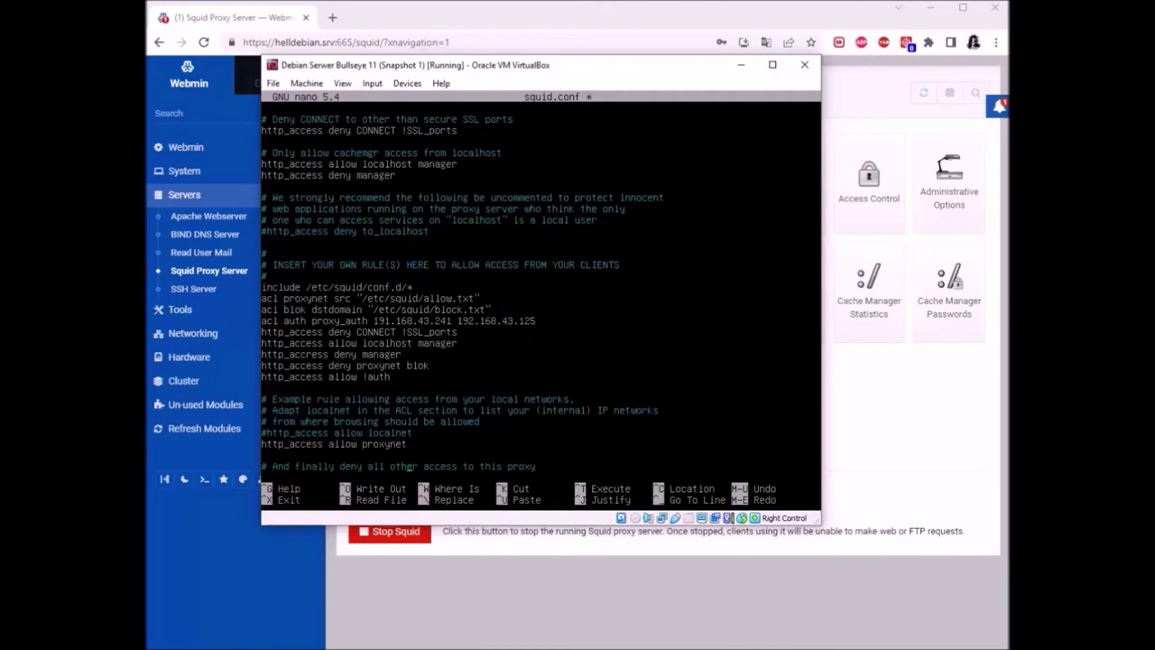
# Insert 'http_access allow localhost' on a new line directly above 'http_access deny all'
pyautogui.click(263, 444)
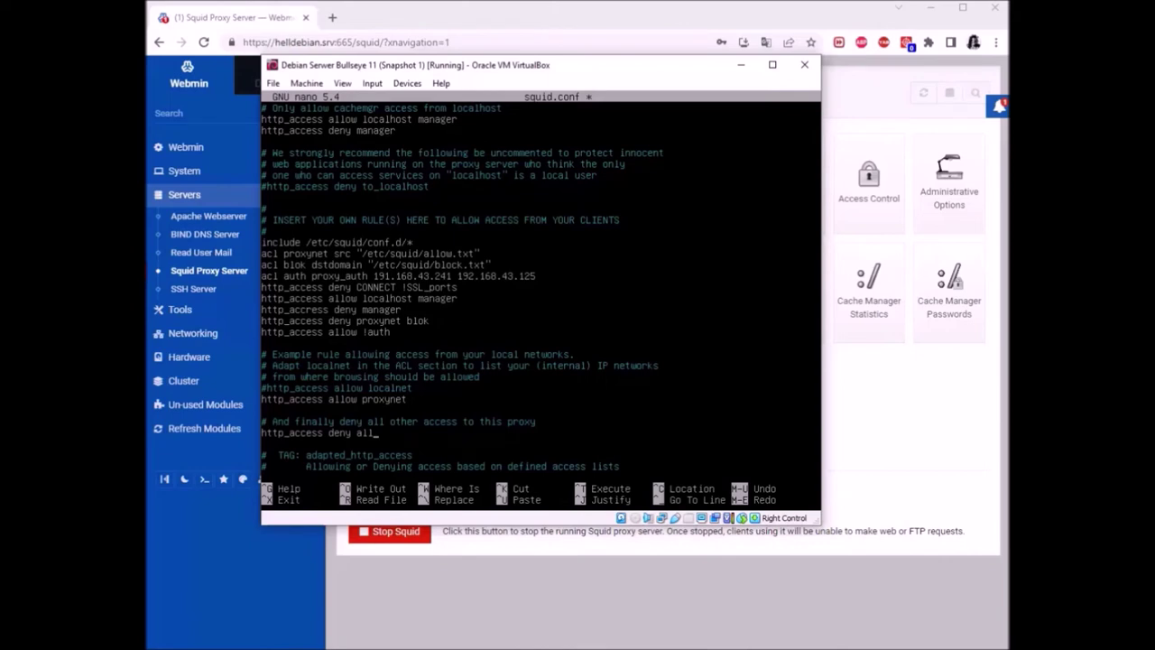
pyautogui.press('Return')
pyautogui.press('BackSpace')
pyautogui.press('Return')
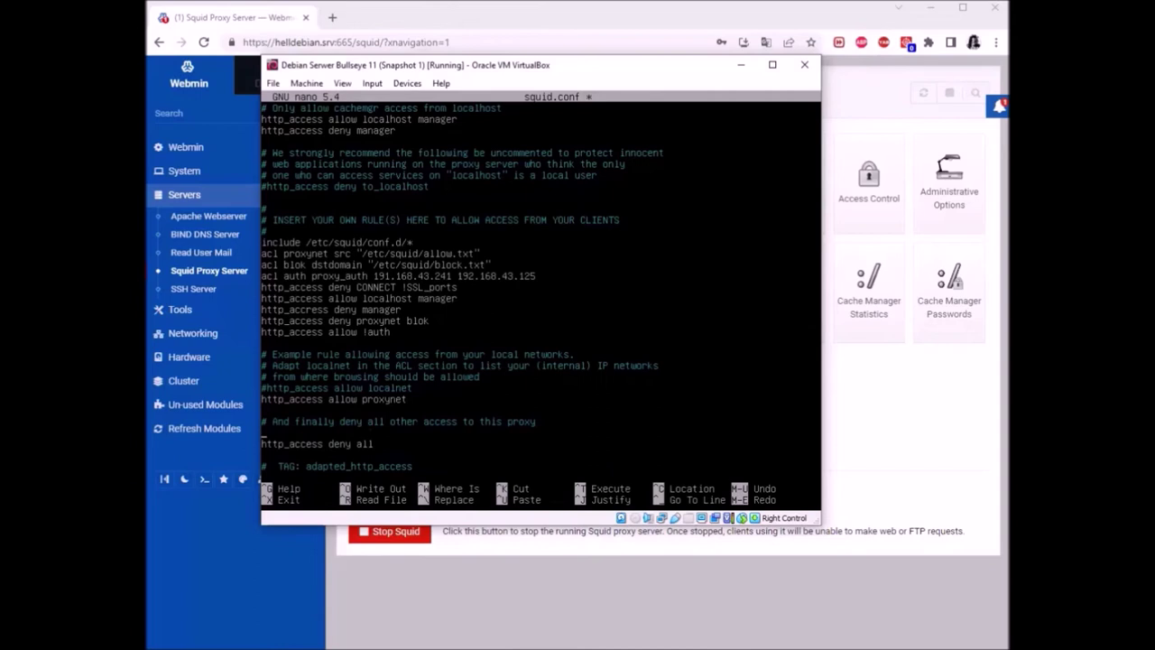
pyautogui.write('http_access allow localhost')
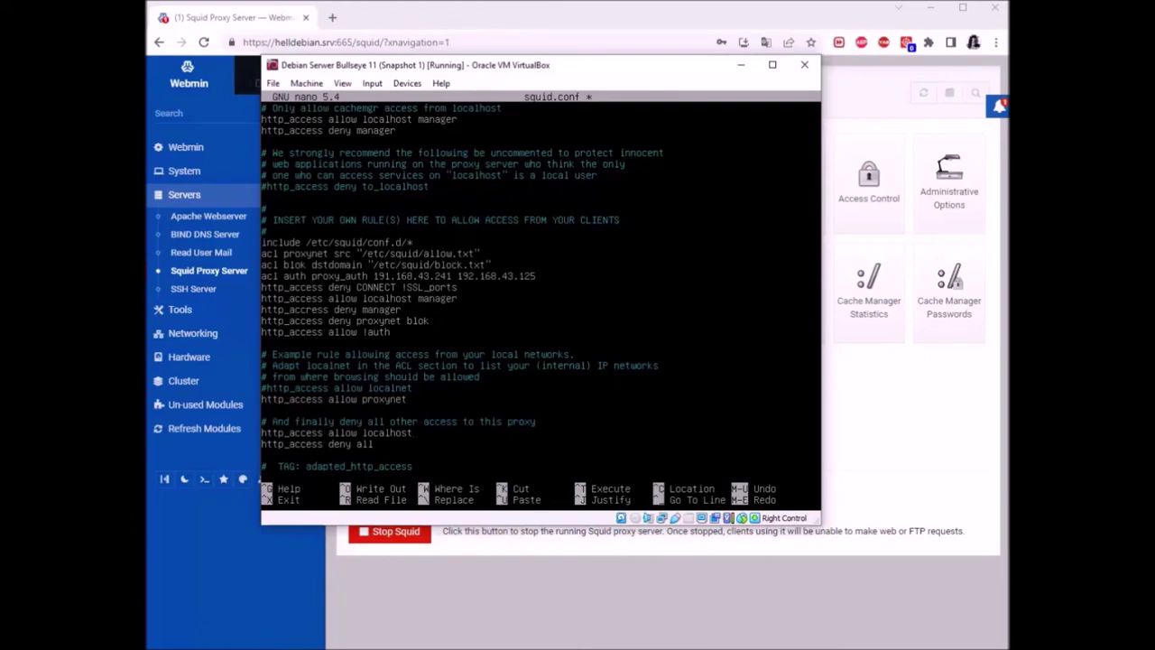
# Save squid.conf, exit nano and enter 'systemctl restart squid' at the shell
pyautogui.hotkey('ctrl', 'x')
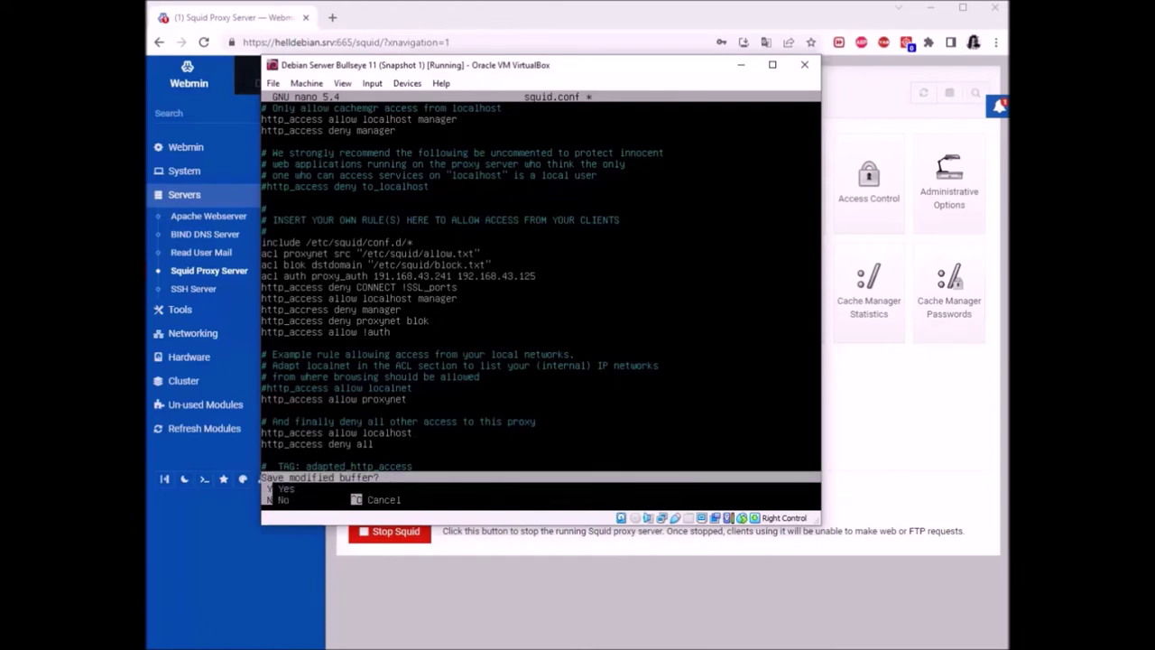
pyautogui.press('y')
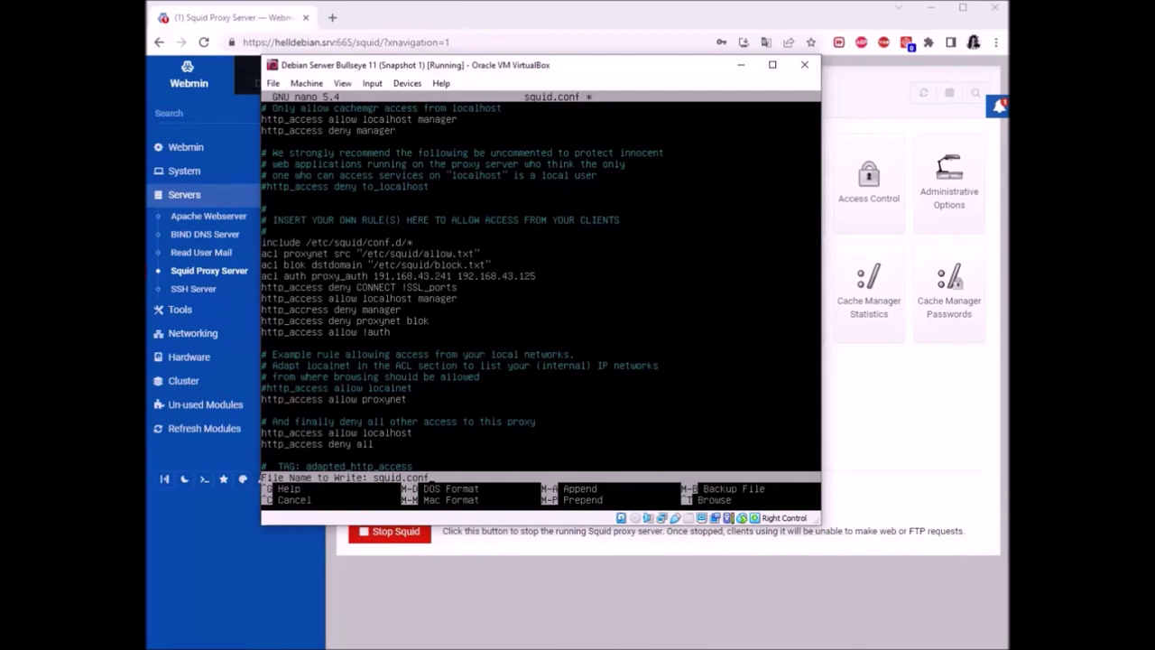
pyautogui.press('Return')
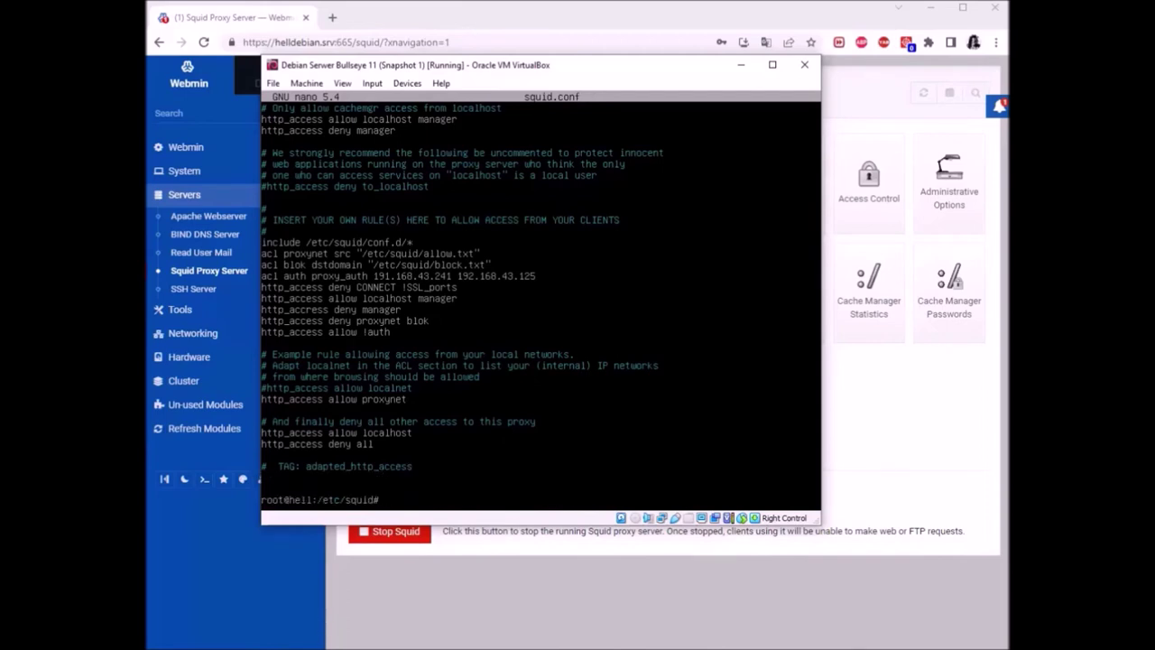
pyautogui.write('systemctl restart squid')
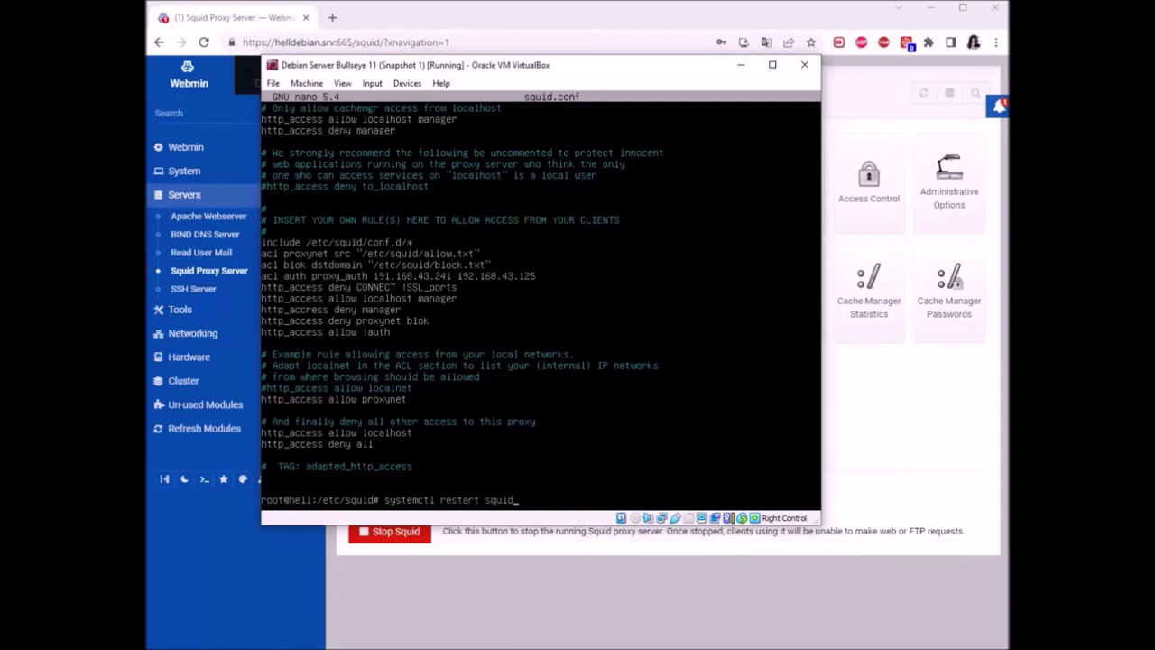
pyautogui.press('Return')
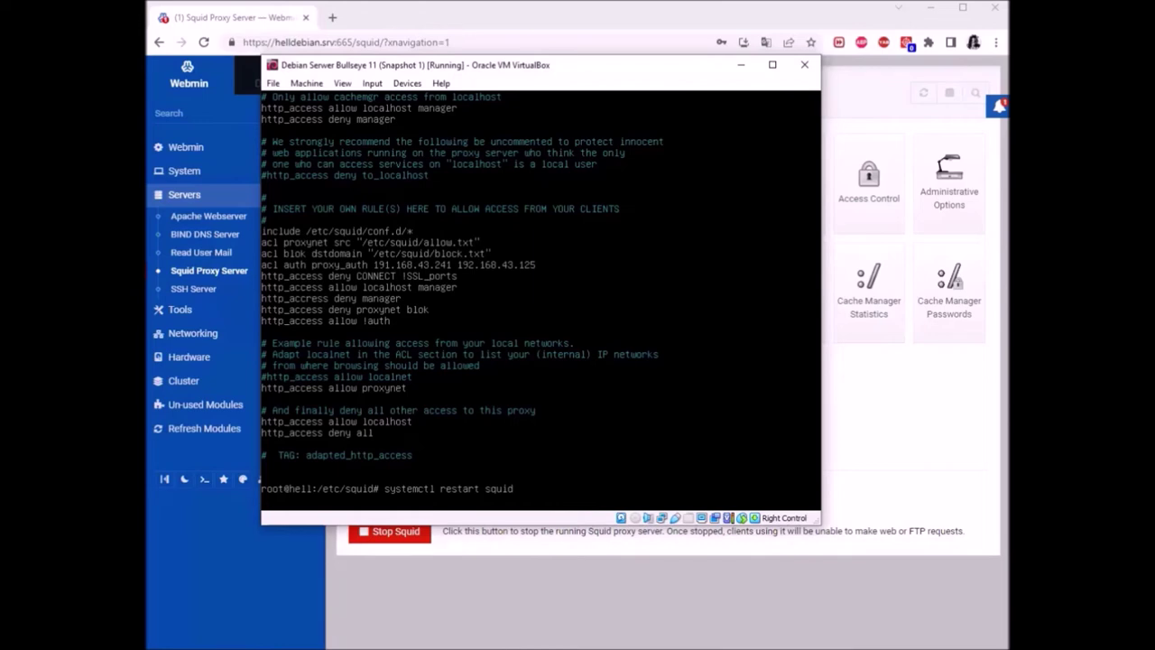
# Run 'systemctl status squid' and read the FATAL invalid proxy_auth ACL error in the log
pyautogui.press('Return')
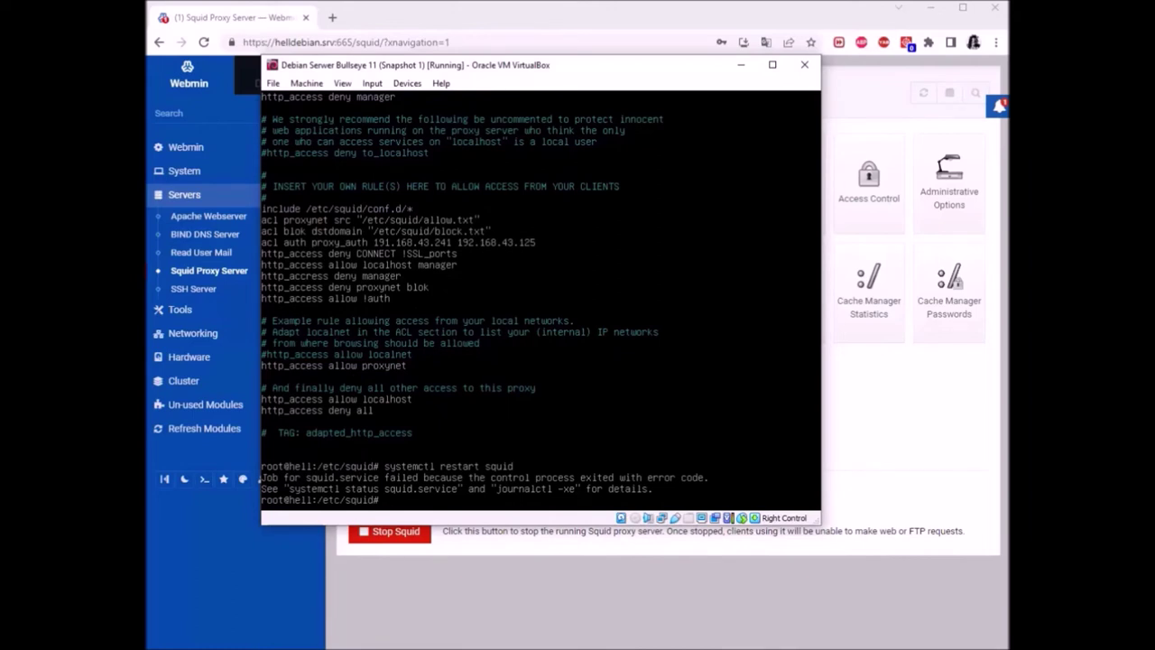
pyautogui.press('Up')
pyautogui.press('Left')
pyautogui.press('Left')
pyautogui.press('BackSpace')
pyautogui.press('BackSpace')
pyautogui.press('BackSpace')
pyautogui.press('BackSpace')
pyautogui.press('BackSpace')
pyautogui.press('BackSpace')
pyautogui.press('BackSpace')
pyautogui.write('status')
pyautogui.press('Return')
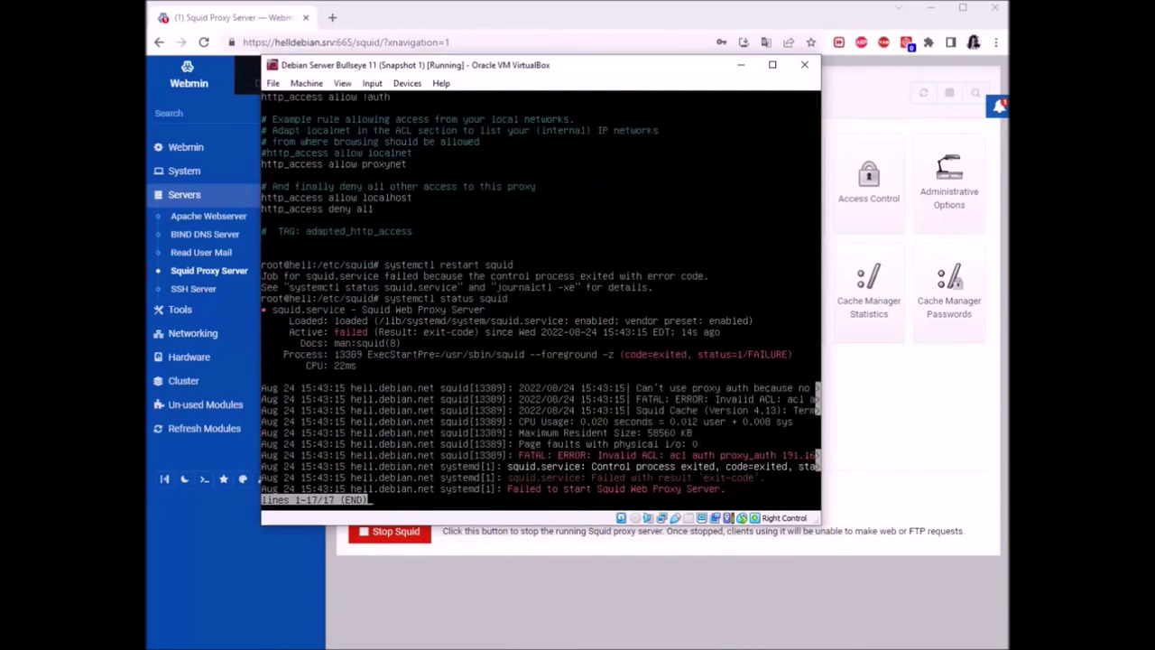
pyautogui.press('Right')
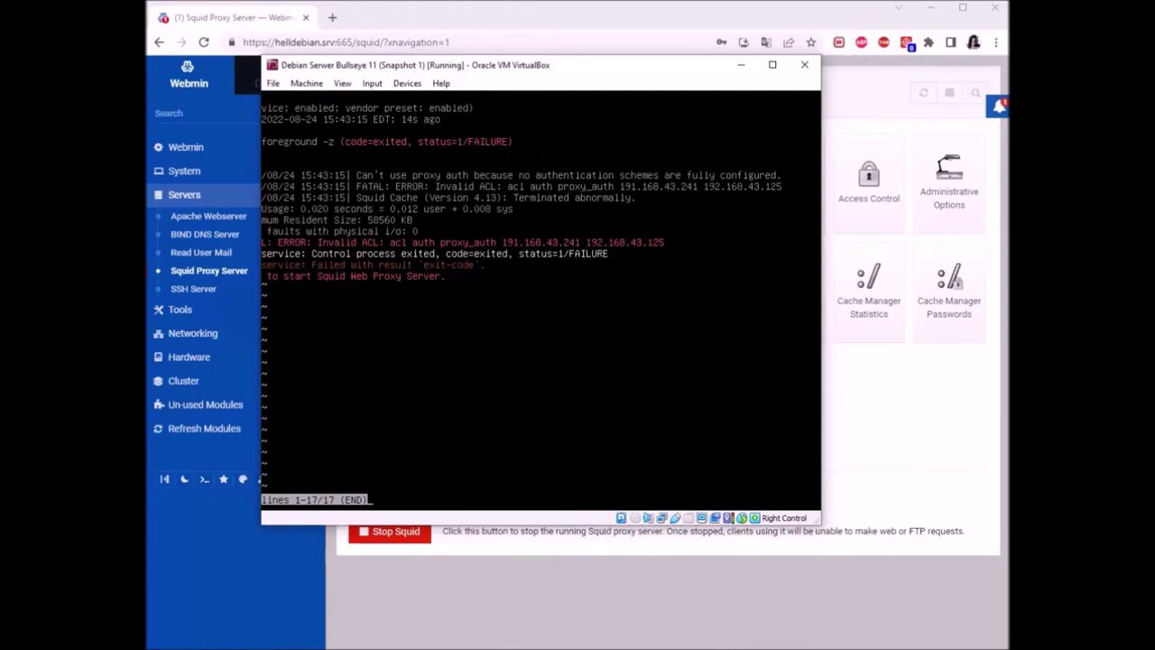
pyautogui.press('Left')
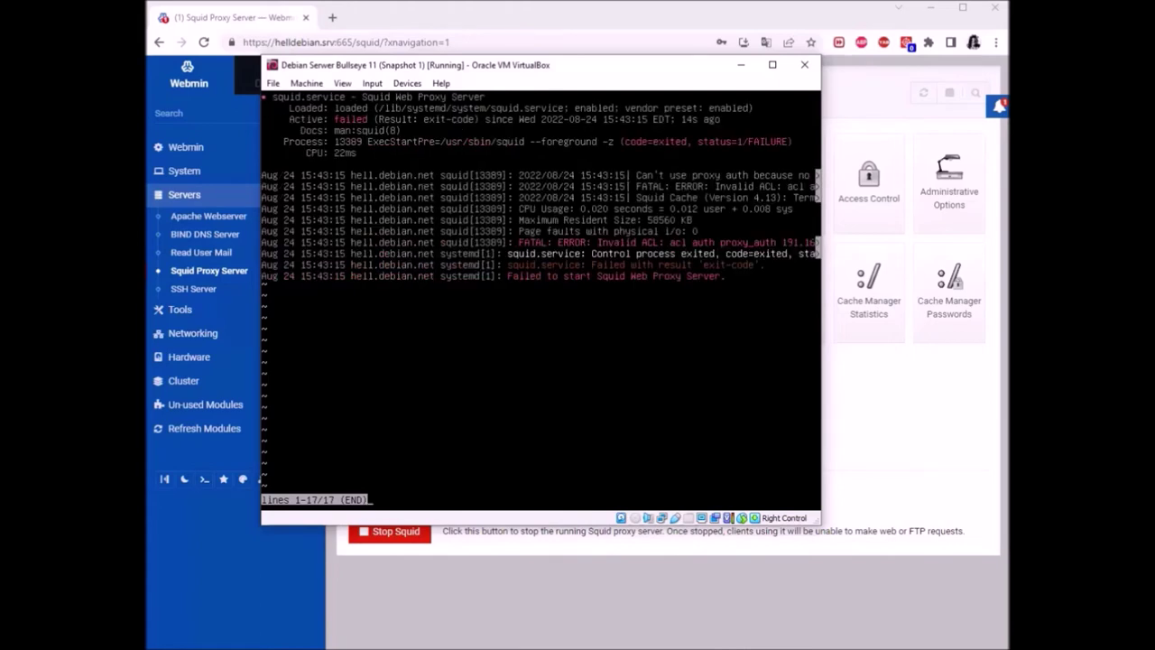
pyautogui.hotkey('ctrl', 'z')
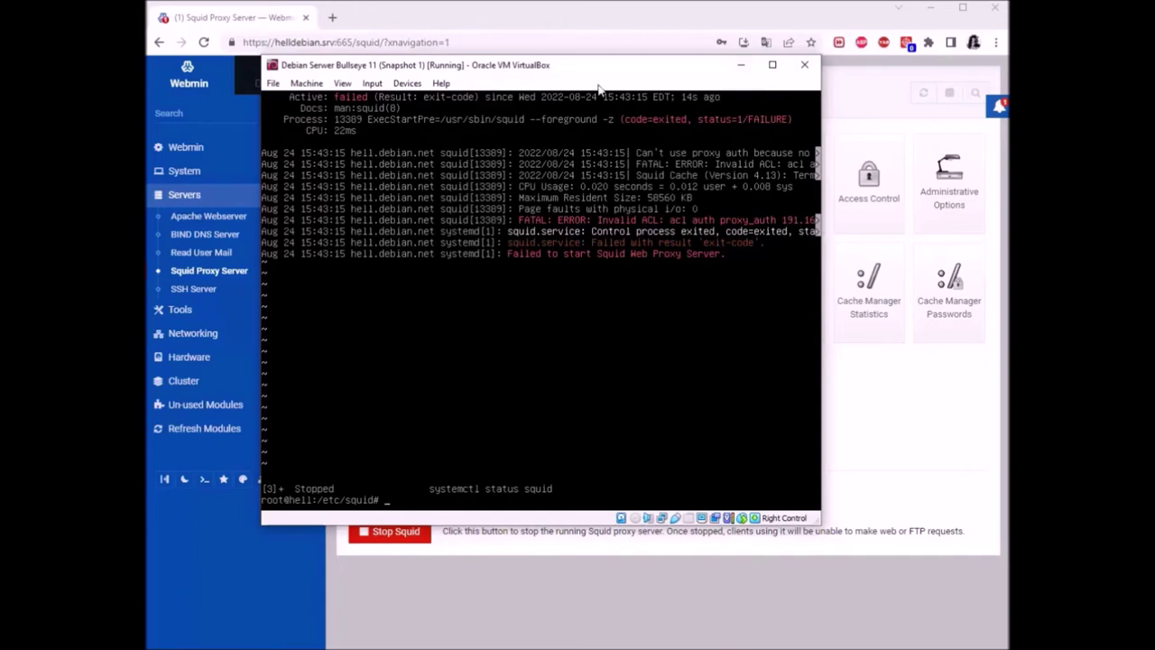
# Bring the Debian VM console with squid's failed status output back in front of the browser
pyautogui.click(619, 15)
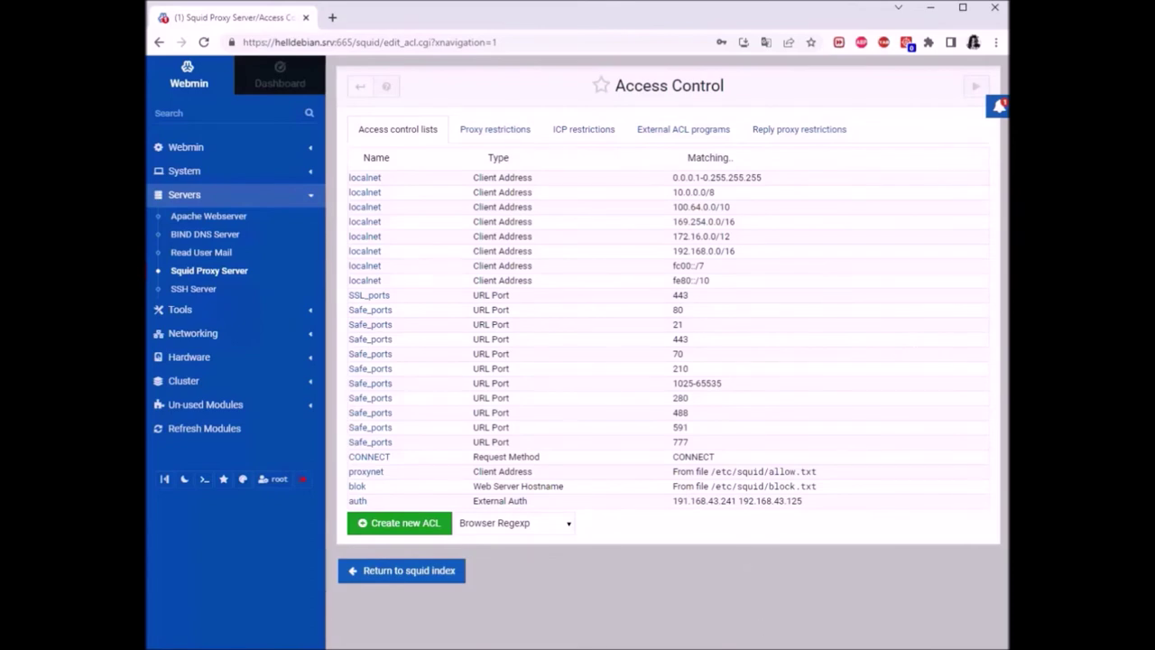
pyautogui.click(510, 630)
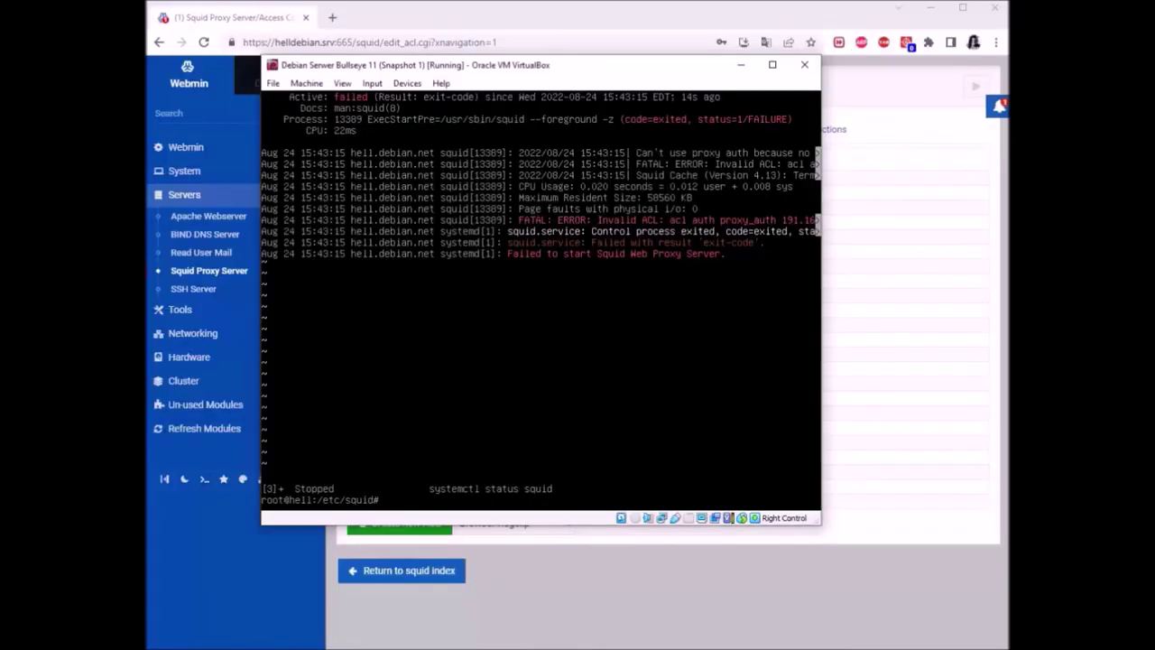
# Create block.txt in /etc/squid with 777 permissions and root:root ownership, then list the folder
pyautogui.write('touch block')
pyautogui.press('BackSpace')
pyautogui.write('.txt')
pyautogui.press('Return')
pyautogui.write('ch')
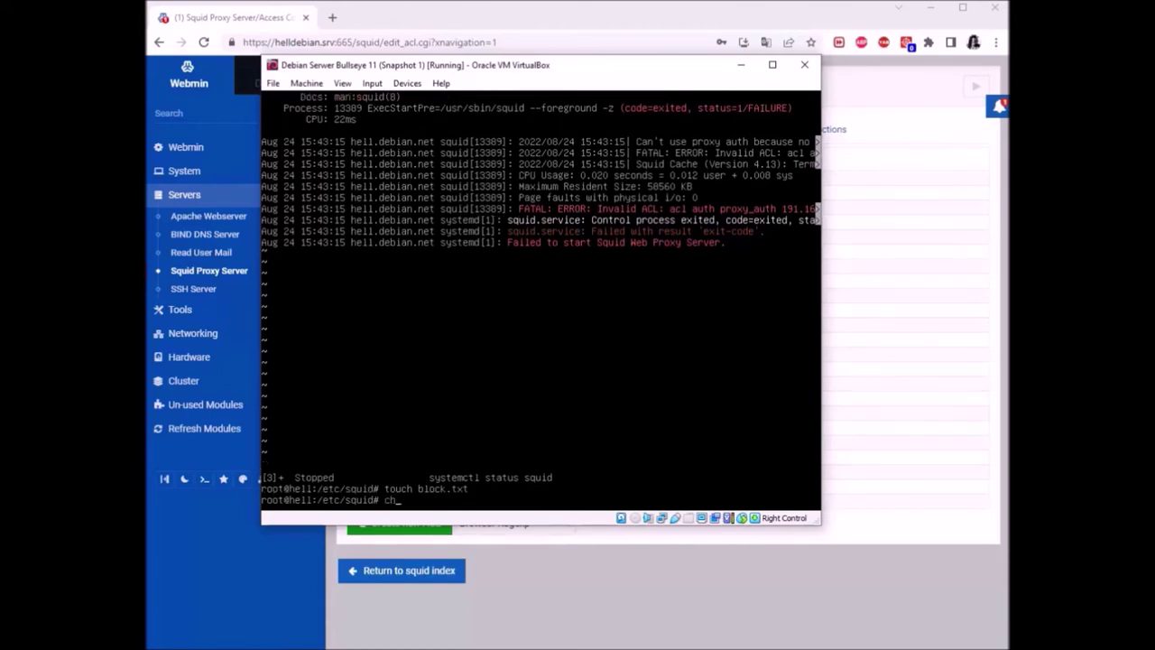
pyautogui.write('mod 7777 block.txt')
pyautogui.press('Return')
pyautogui.write('ch')
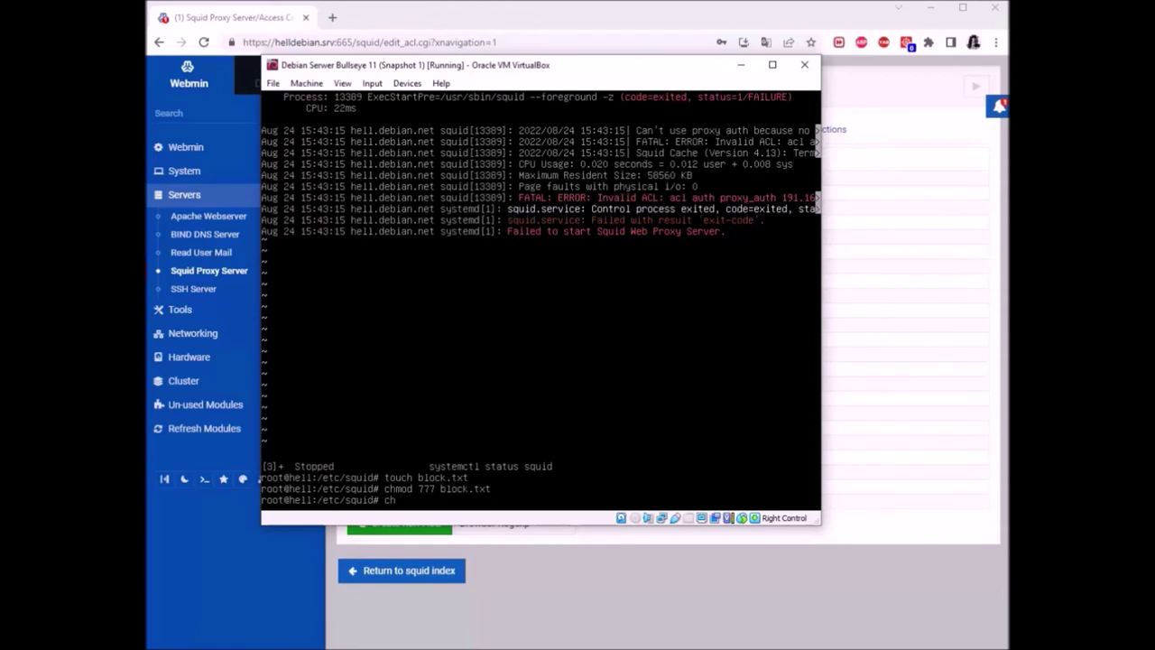
pyautogui.write('own root:root block.txt')
pyautogui.press('Return')
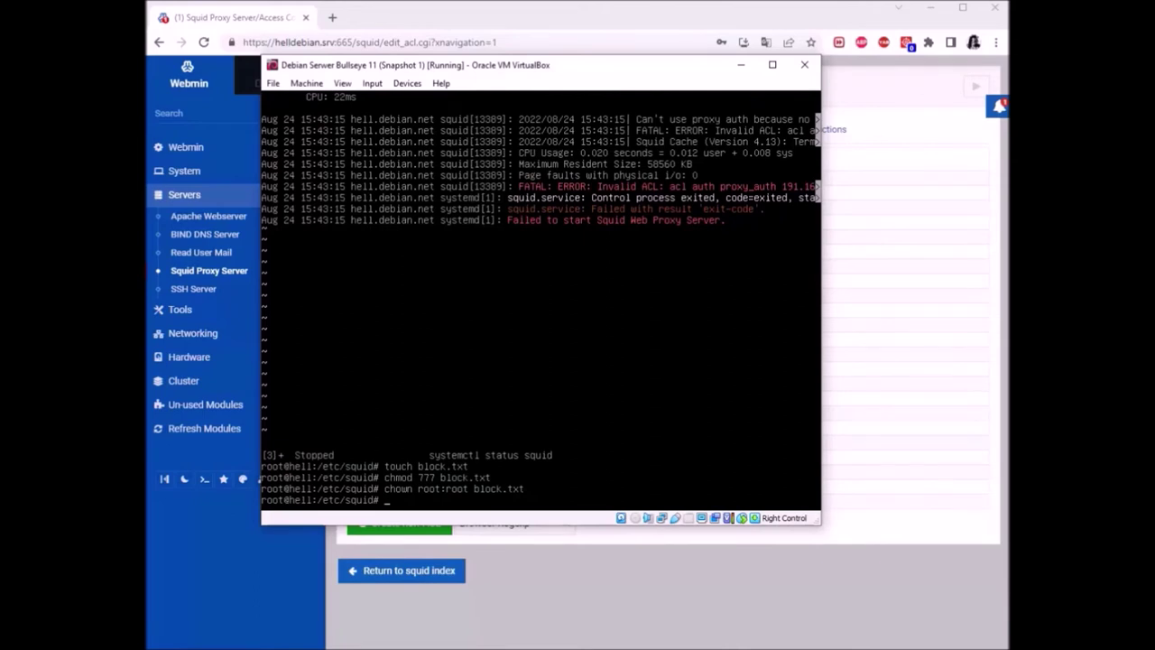
pyautogui.write('ls')
pyautogui.press('Return')
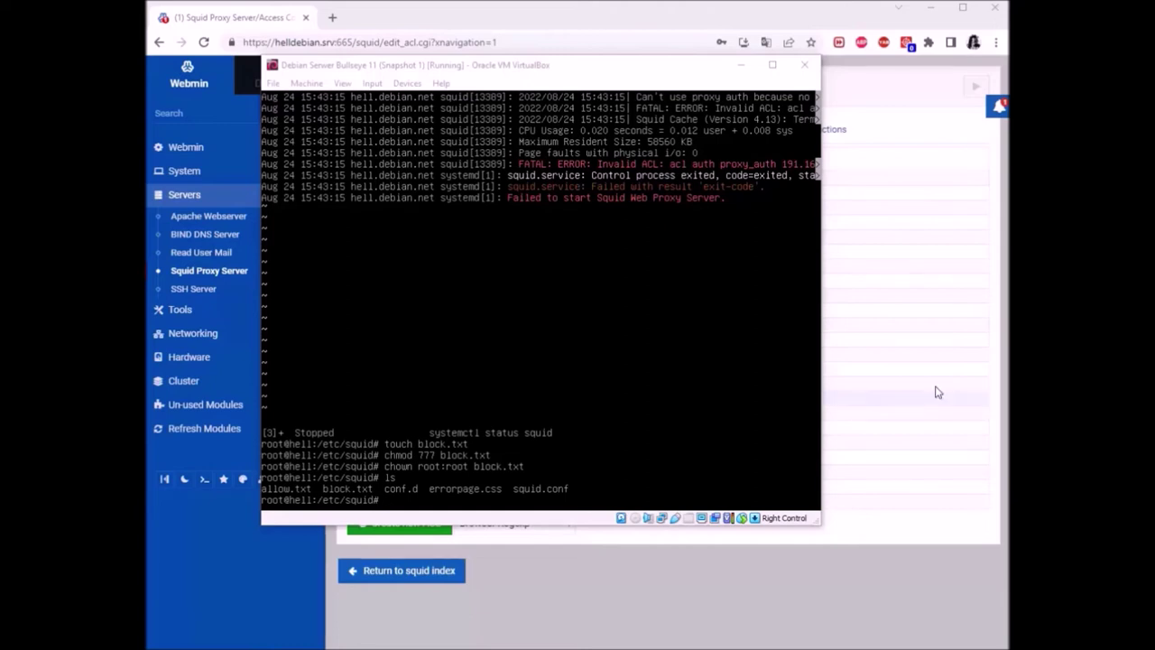
pyautogui.click(741, 13)
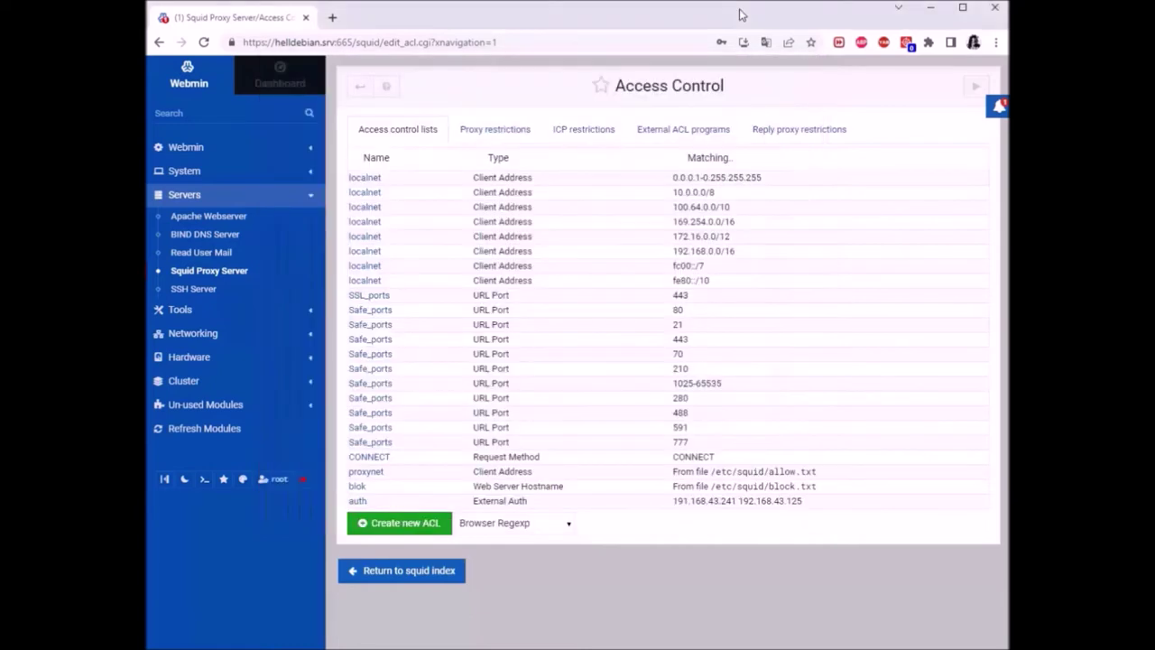
# Correct the auth ACL's first address from 191.168.43.241 to 192.168.43.241 and save
pyautogui.click(355, 87)
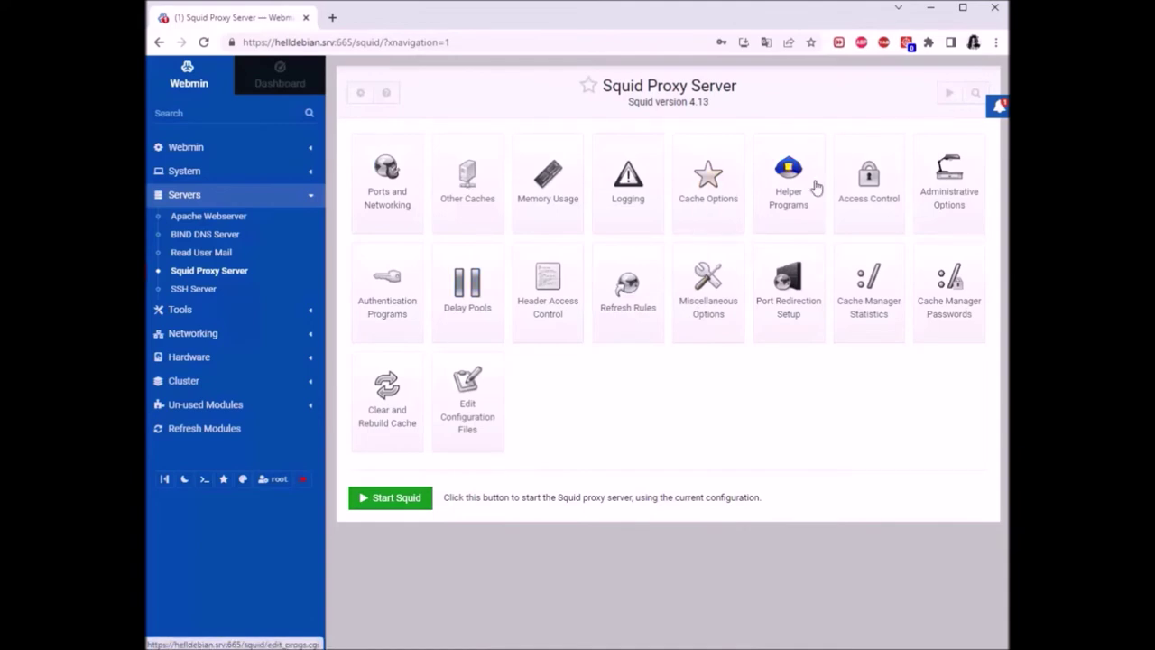
pyautogui.click(862, 185)
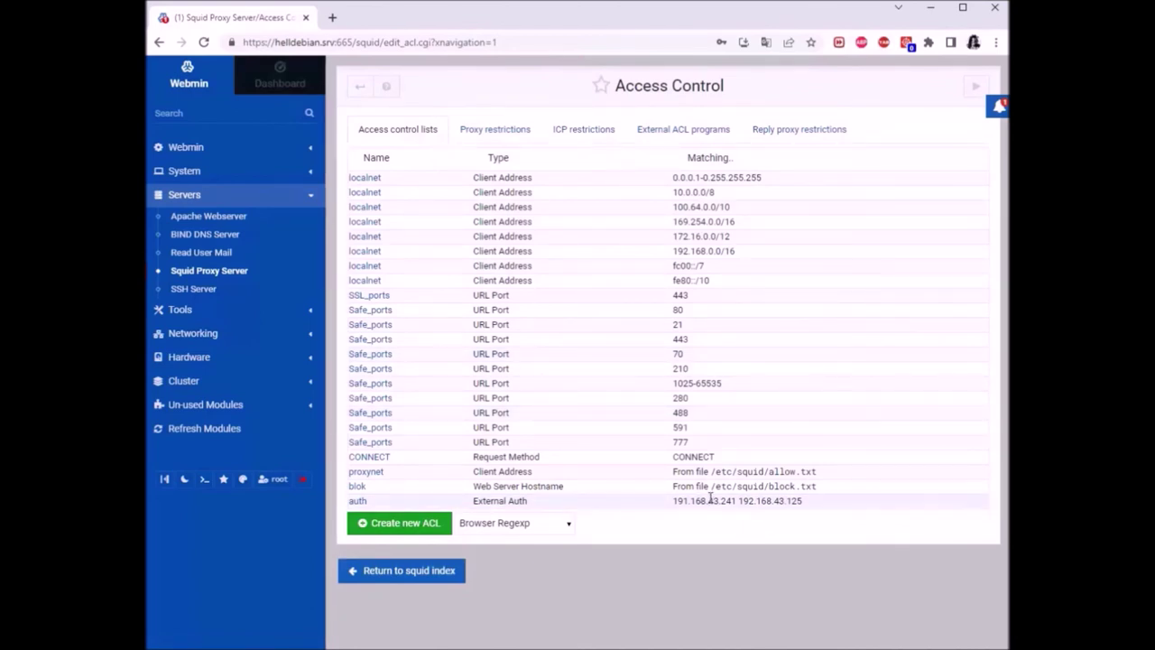
pyautogui.click(359, 502)
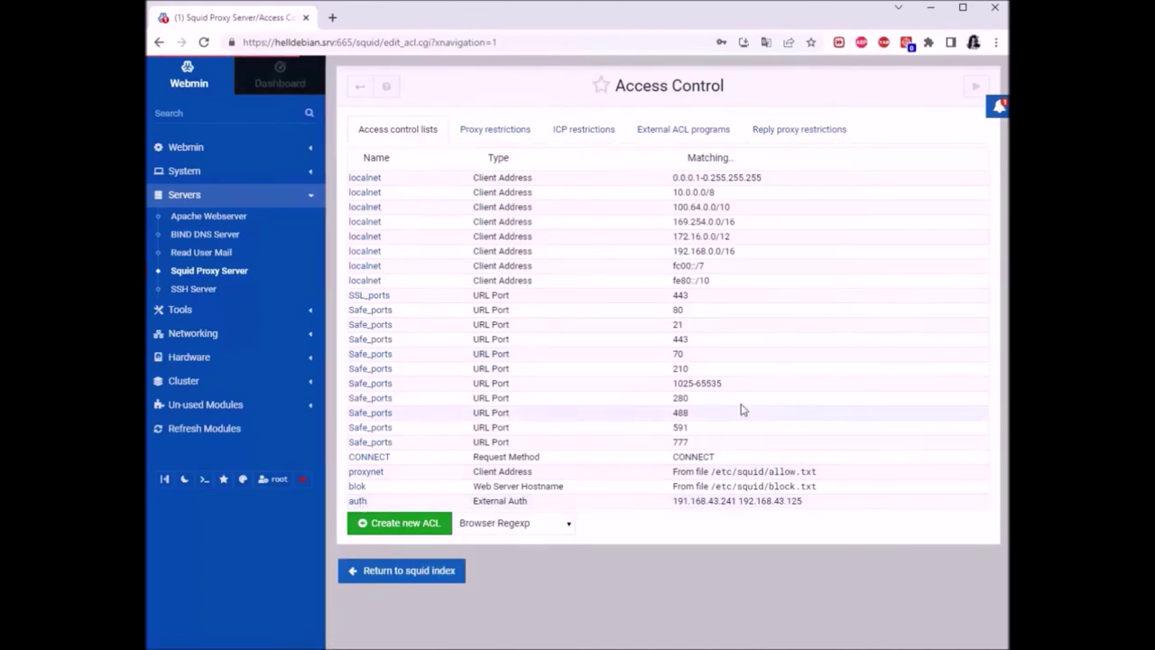
pyautogui.click(561, 186)
pyautogui.press('BackSpace')
pyautogui.write('2')
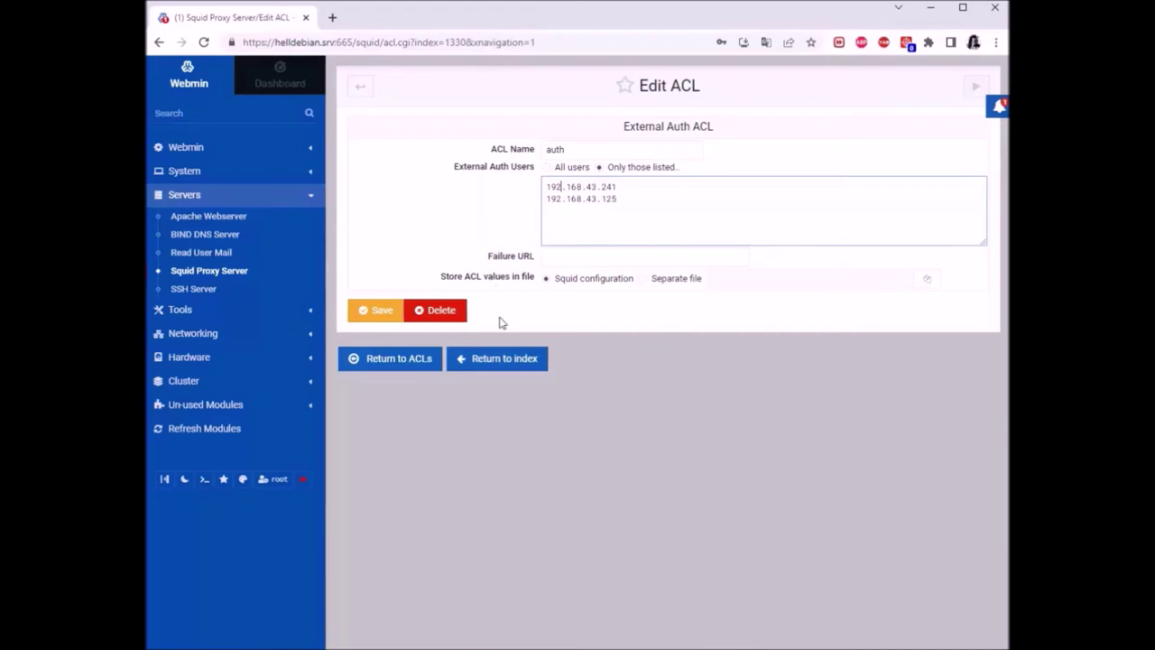
pyautogui.click(391, 312)
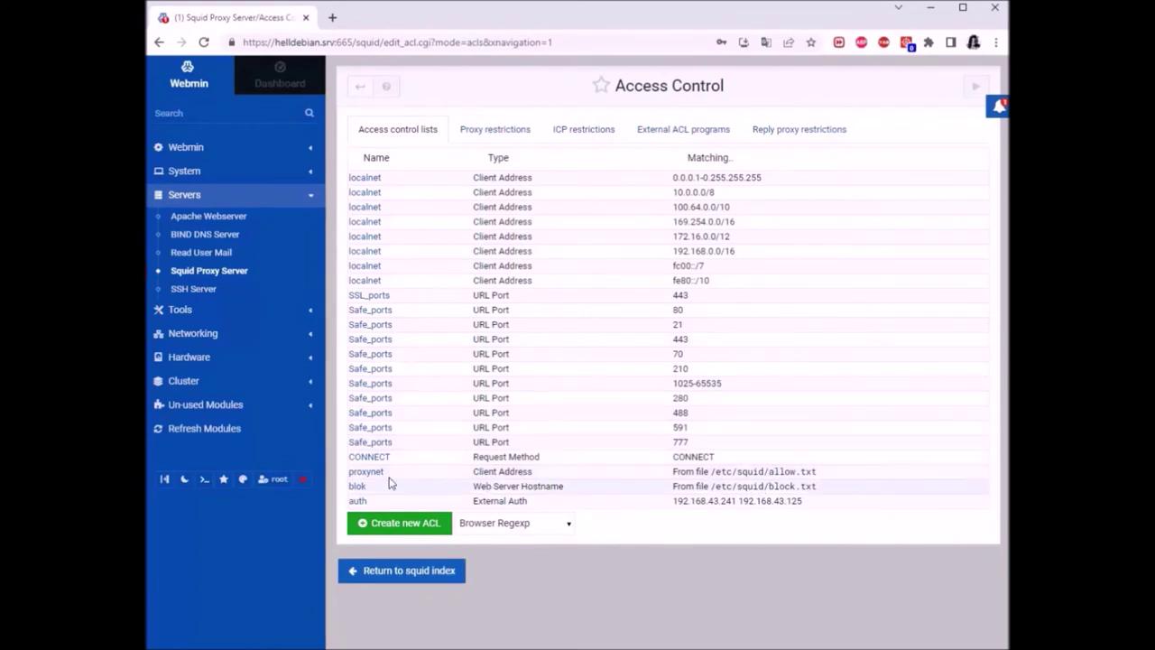
# Set the proxynet ACL's From IP to 192.168.43.125 and save
pyautogui.click(583, 478)
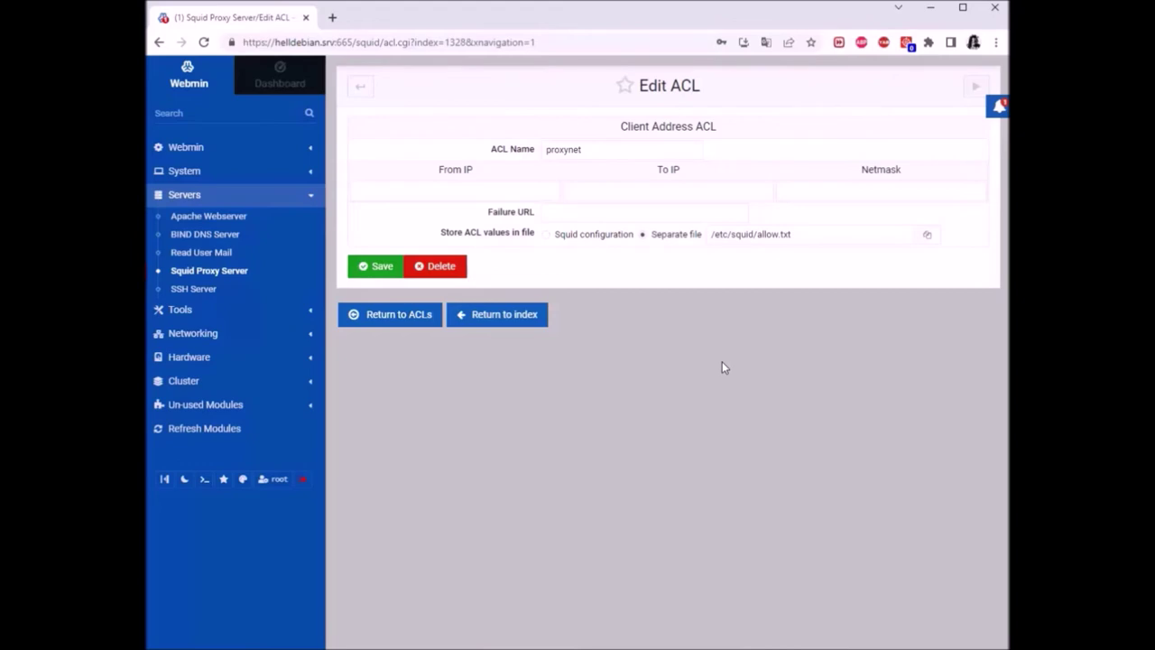
pyautogui.click(488, 194)
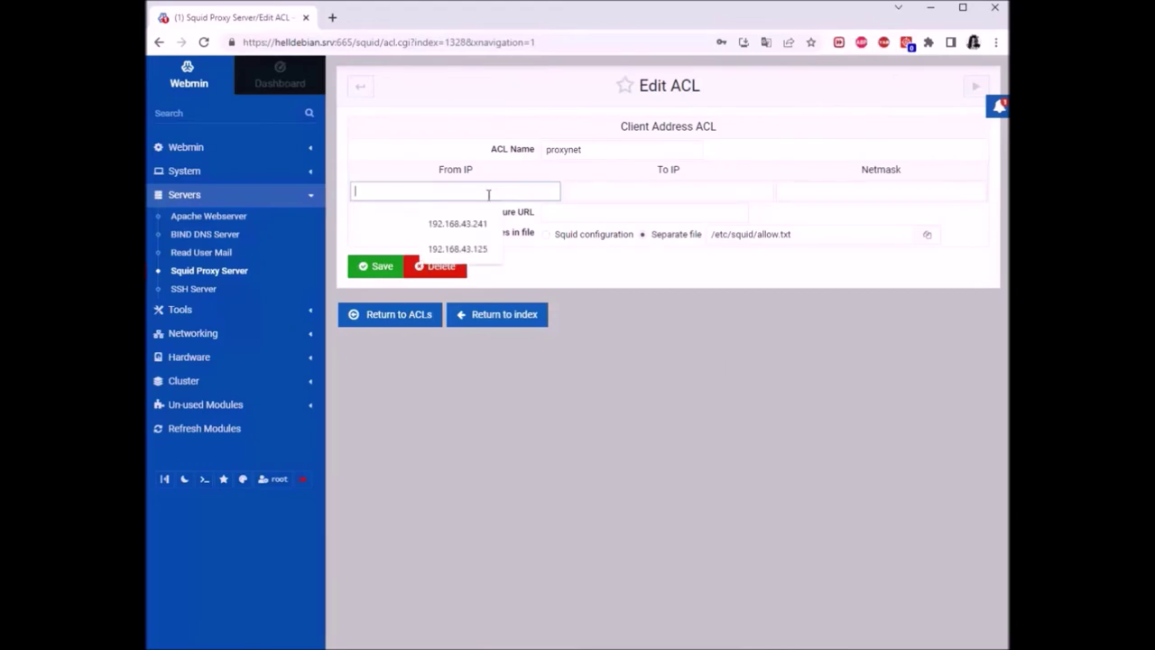
pyautogui.click(469, 251)
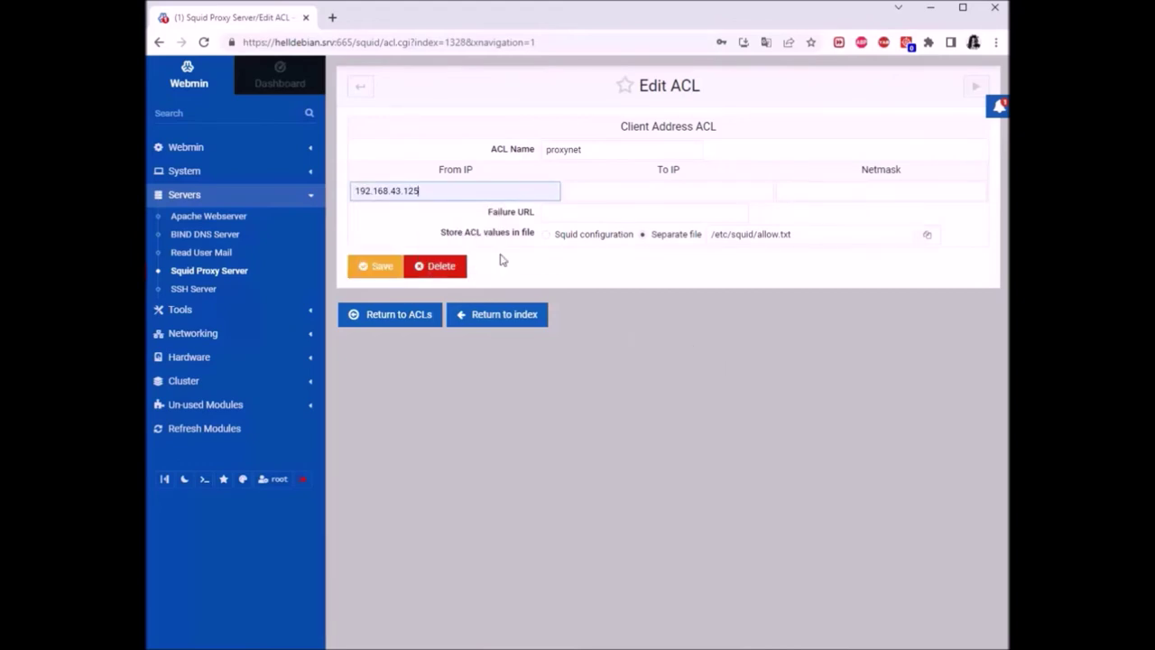
pyautogui.click(399, 270)
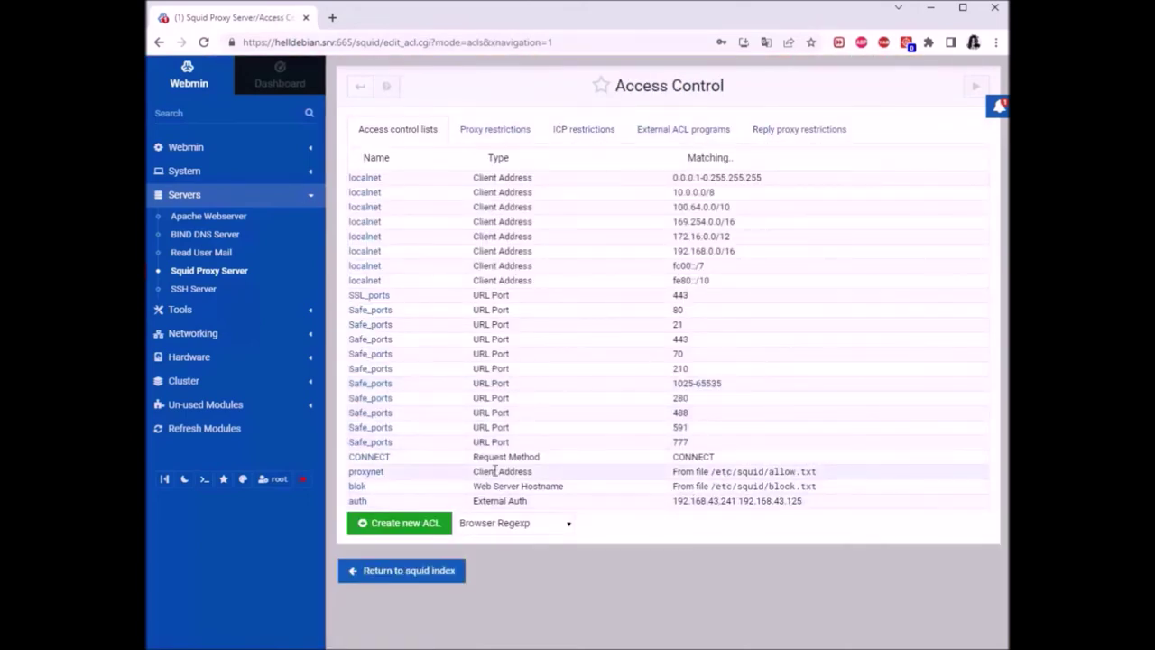
# Add 192.168.43.241 as a second proxynet From IP address and save the ACL
pyautogui.click(370, 471)
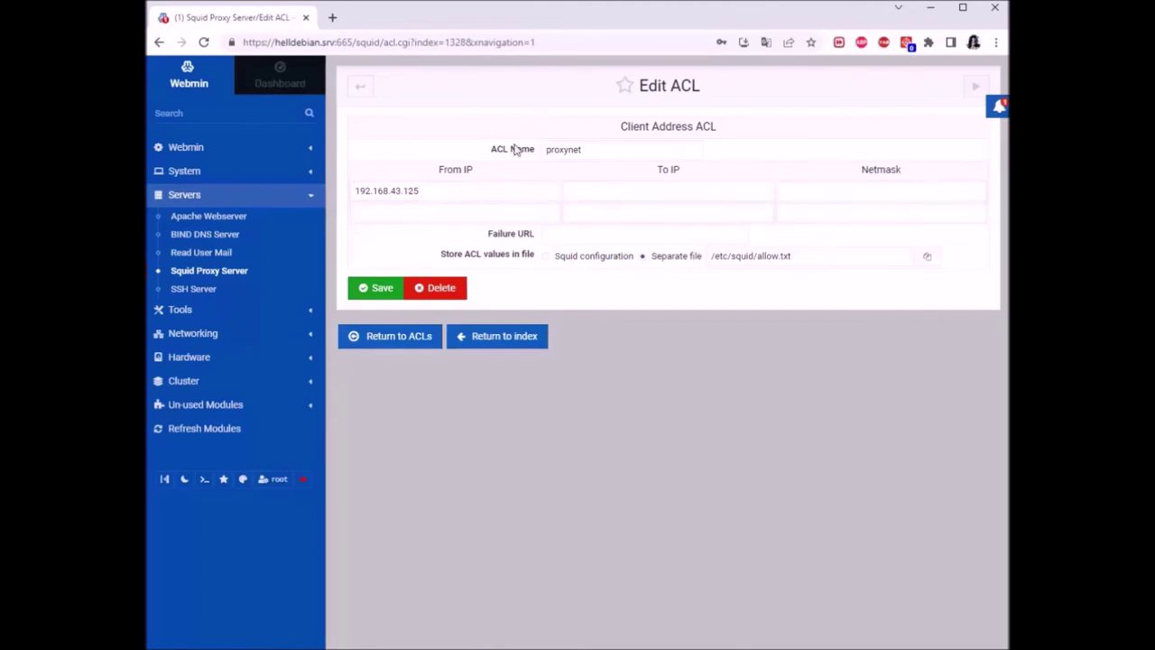
pyautogui.click(413, 213)
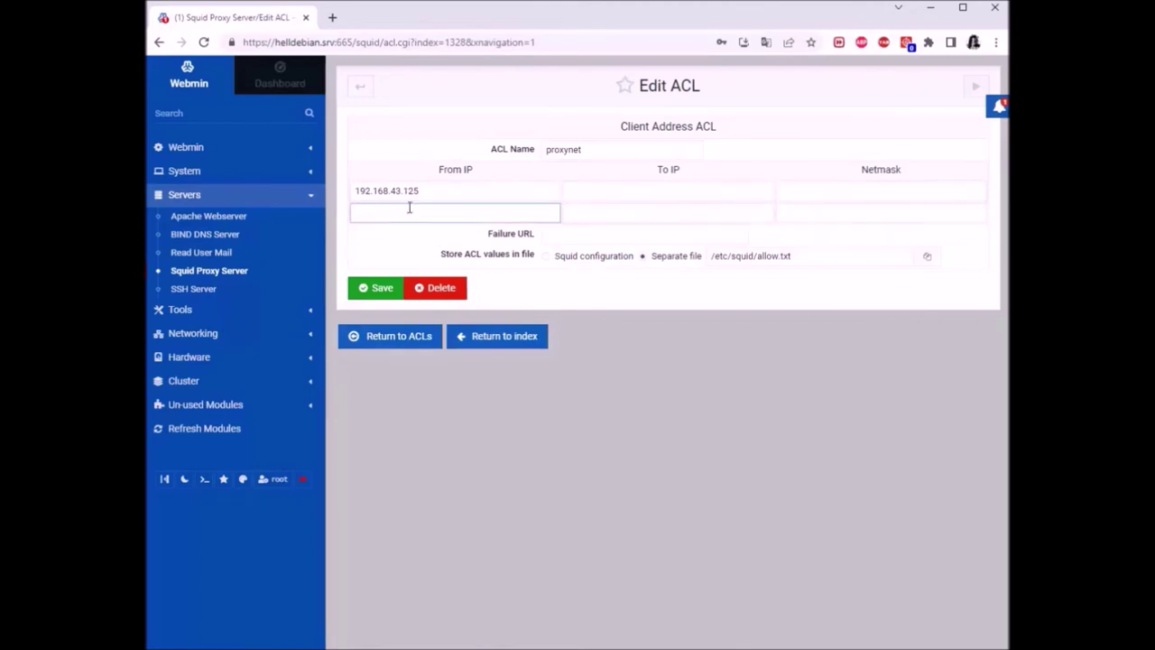
pyautogui.doubleClick(424, 190)
pyautogui.rightClick(373, 190)
pyautogui.click(406, 242)
pyautogui.click(405, 214)
pyautogui.rightClick(405, 214)
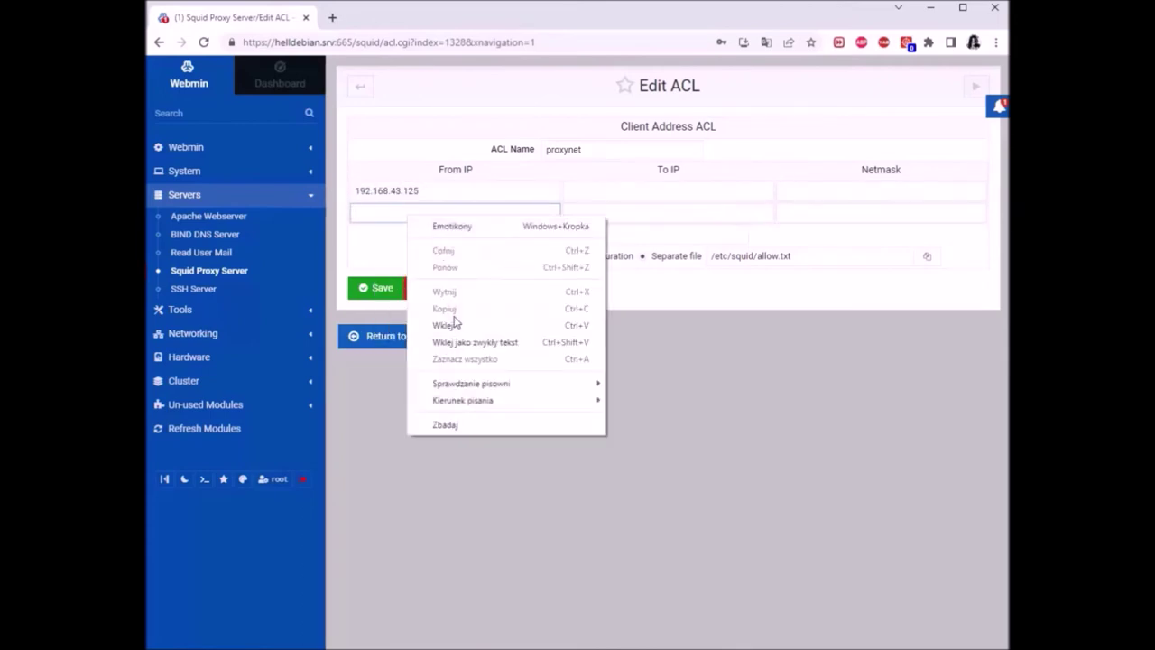
pyautogui.click(443, 322)
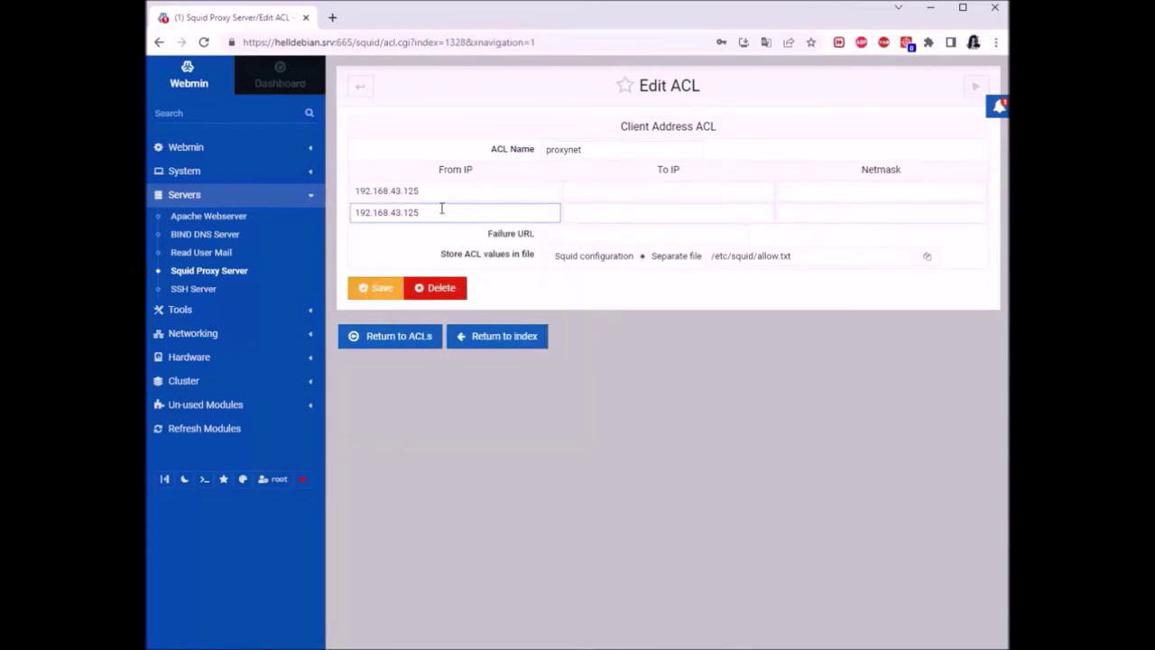
pyautogui.press('BackSpace')
pyautogui.write('24')
pyautogui.click(377, 288)
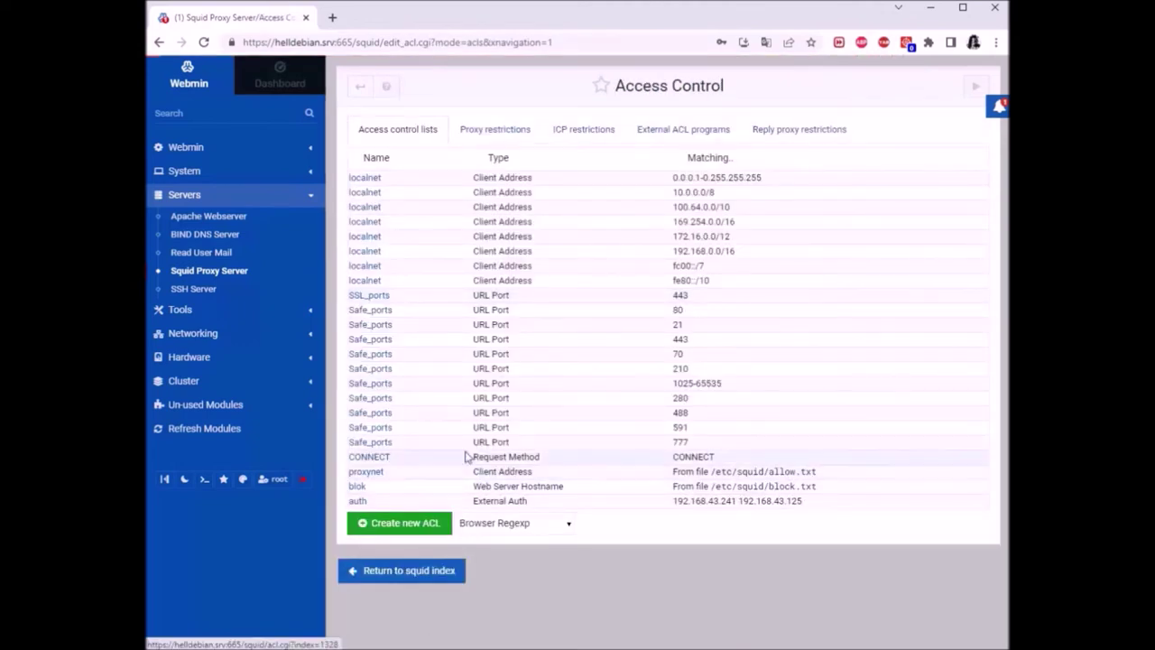
# Enter 192.168.43.0/24 with a netmask as proxynet's third From IP and submit, which Webmin rejects
pyautogui.click(395, 235)
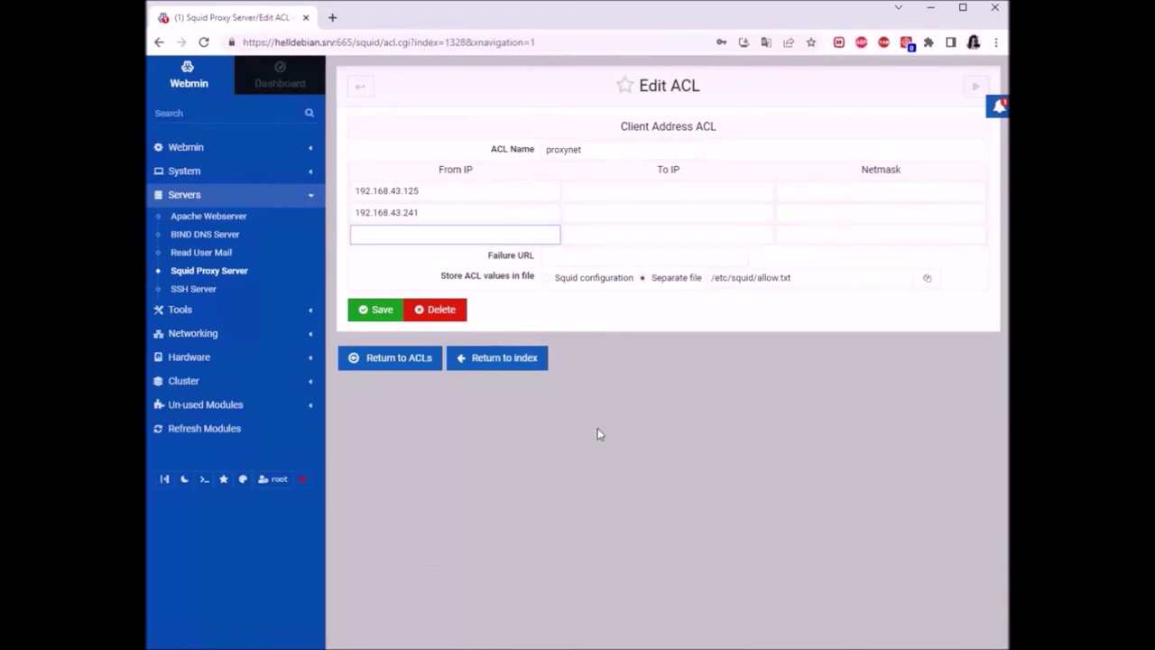
pyautogui.write('192')
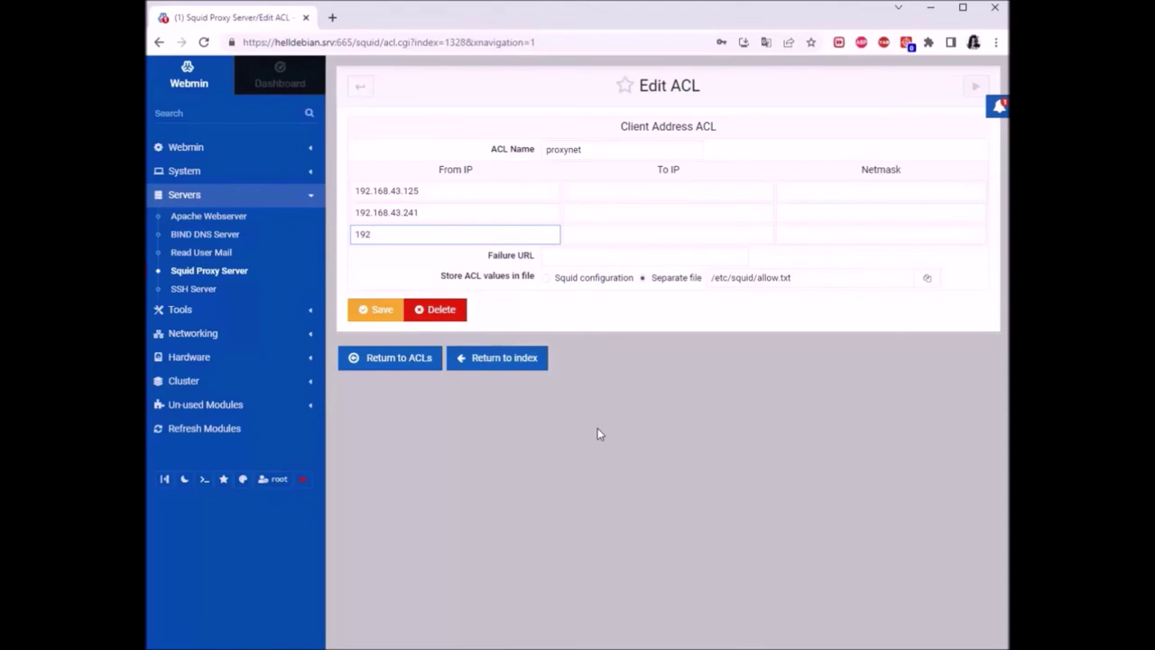
pyautogui.write('.')
pyautogui.press('BackSpace')
pyautogui.write('/24')
pyautogui.click(823, 234)
pyautogui.write('2555')
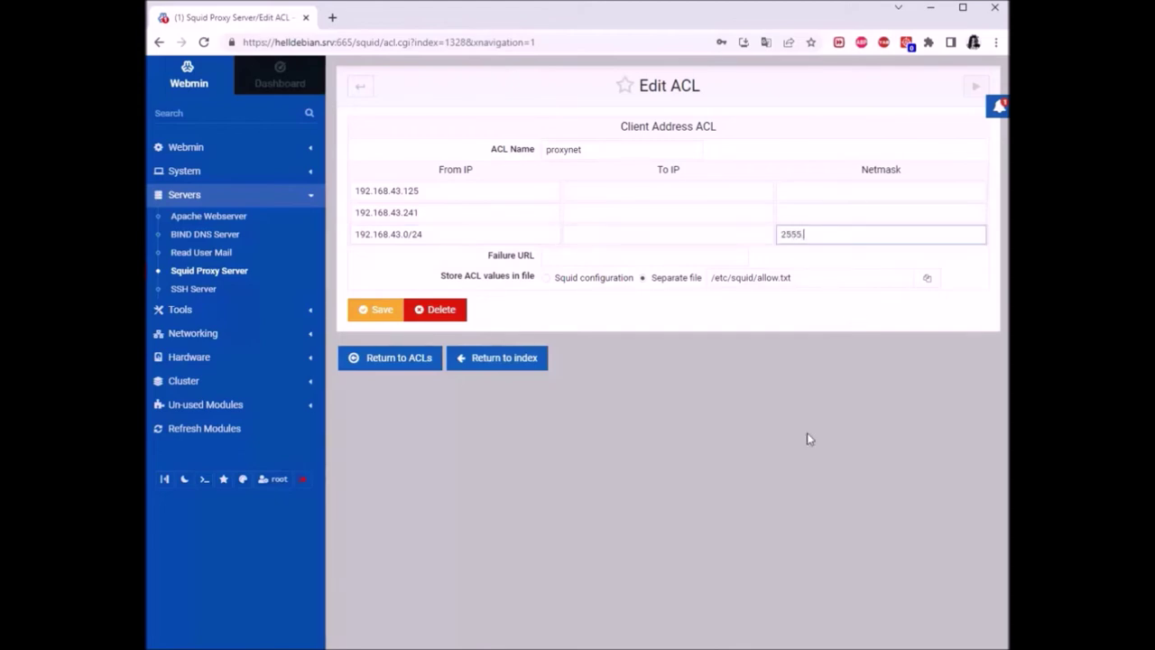
pyautogui.write('.255.255.0')
pyautogui.press('Return')
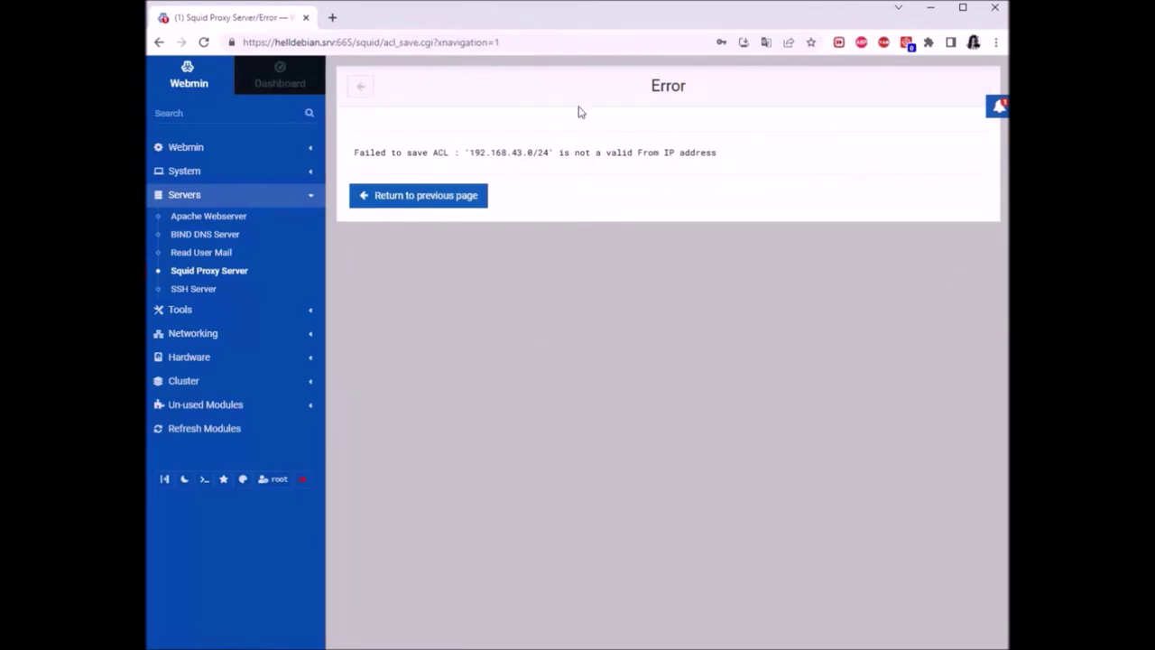
# Strip the /24 suffix from 192.168.43.0/24 and retry saving proxynet, which hits the netmask error
pyautogui.click(425, 204)
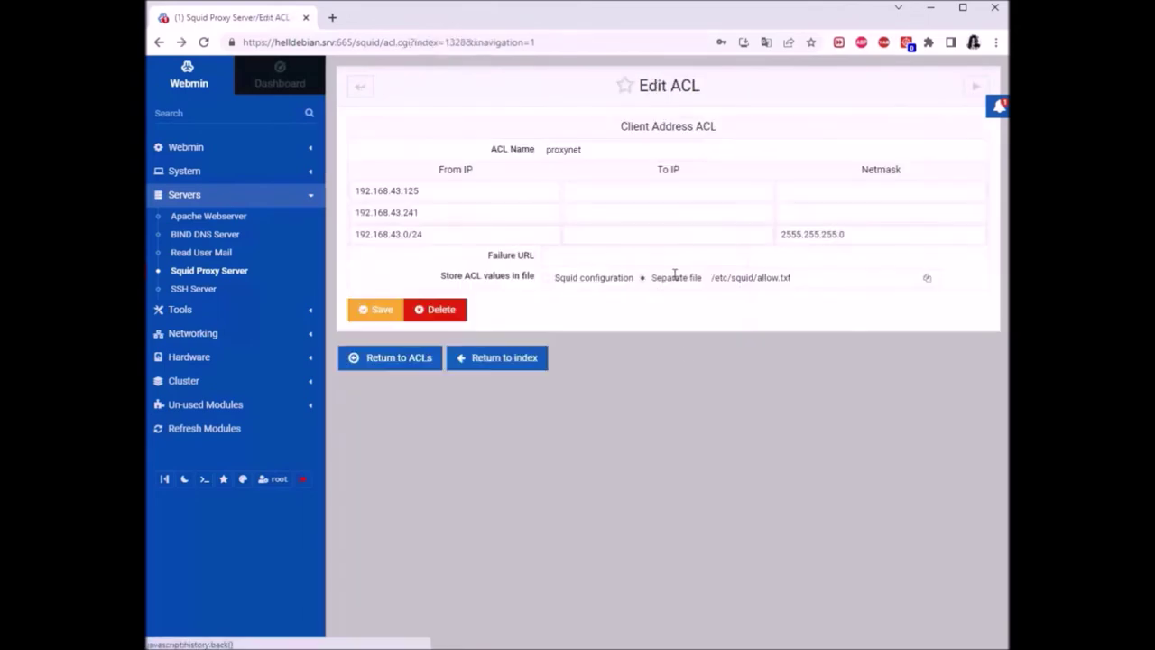
pyautogui.click(466, 230)
pyautogui.press('BackSpace')
pyautogui.press('BackSpace')
pyautogui.press('BackSpace')
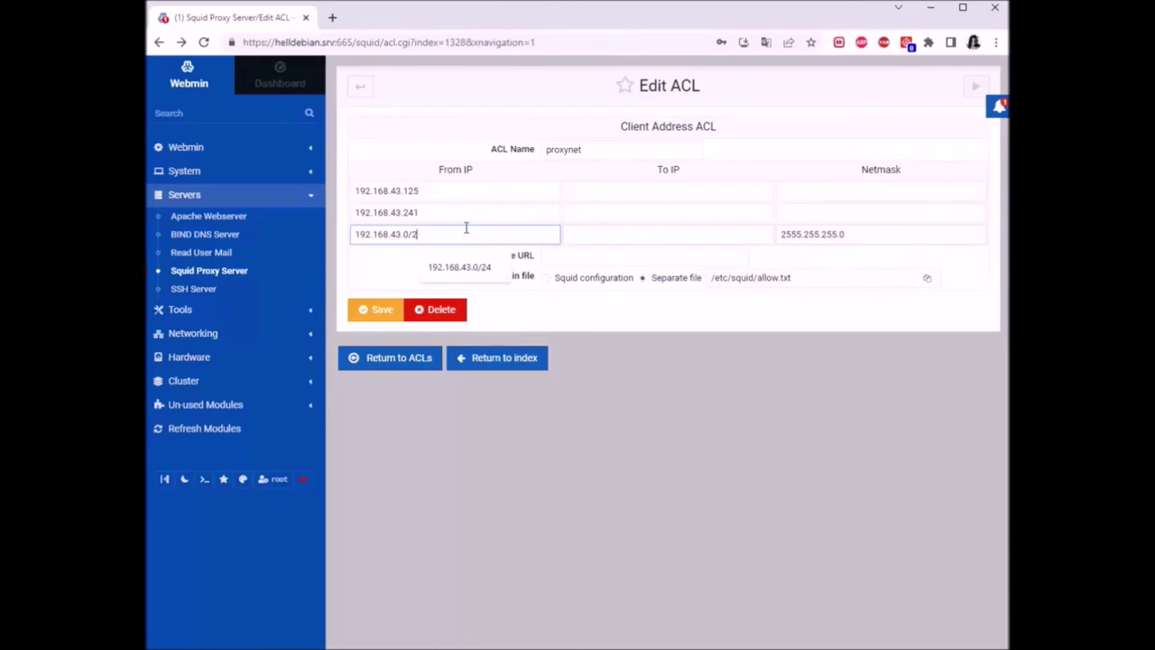
pyautogui.click(499, 312)
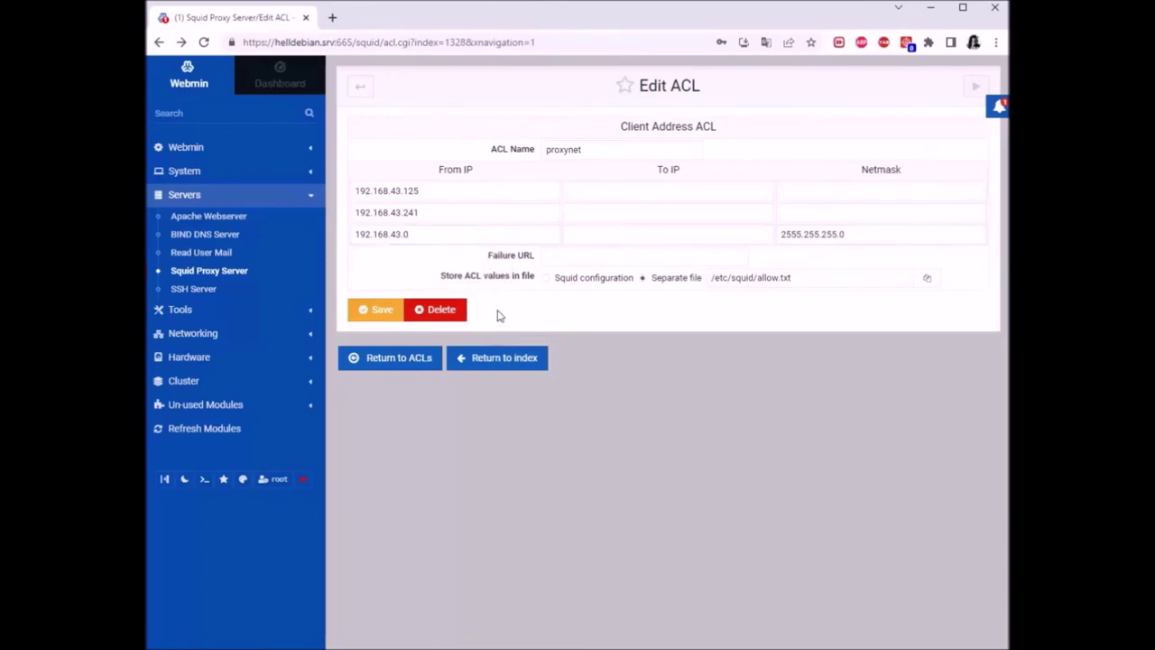
pyautogui.click(375, 309)
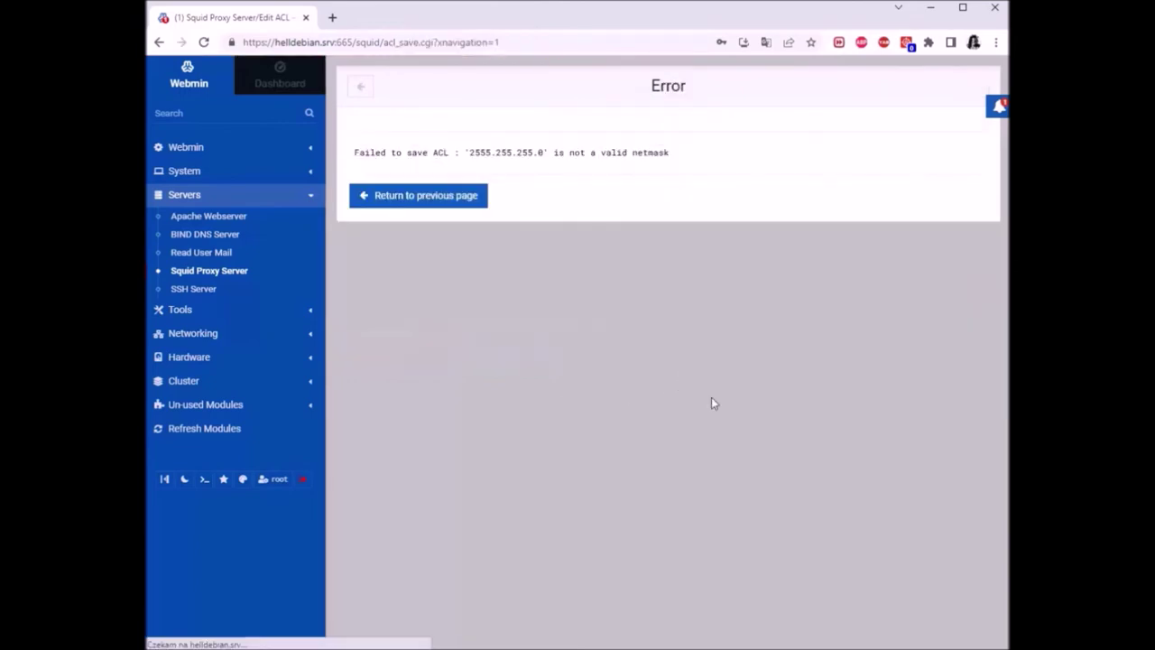
pyautogui.click(415, 200)
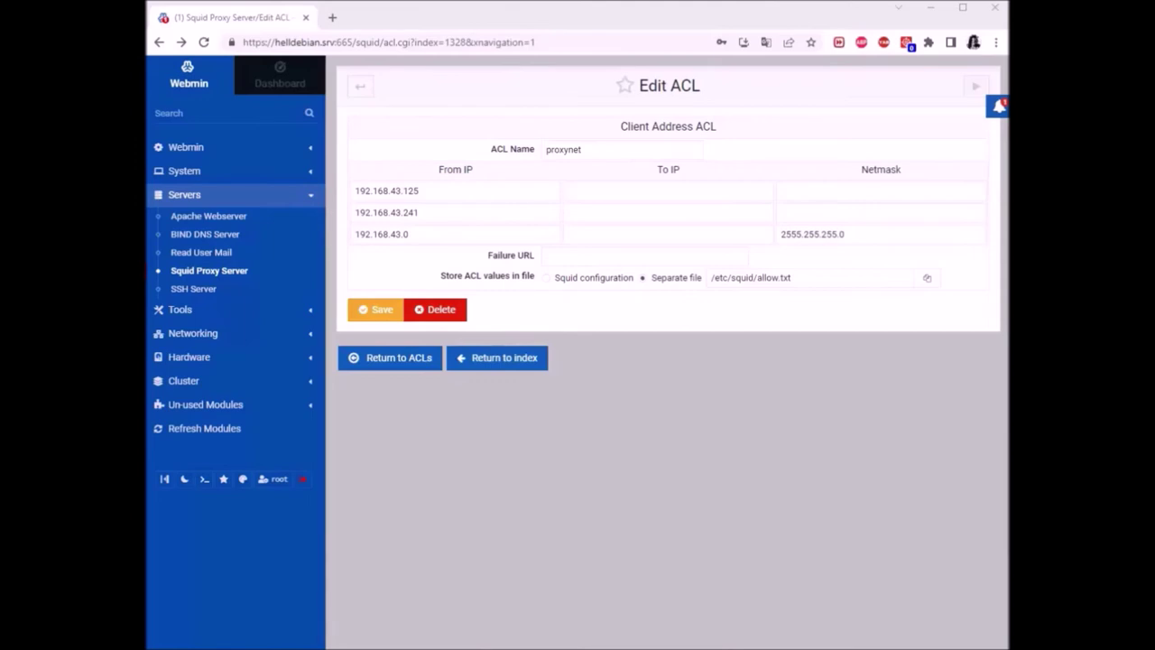
# Change the third From IP to 127.0.0.1 and save, which fails on the netmask again
pyautogui.click(435, 236)
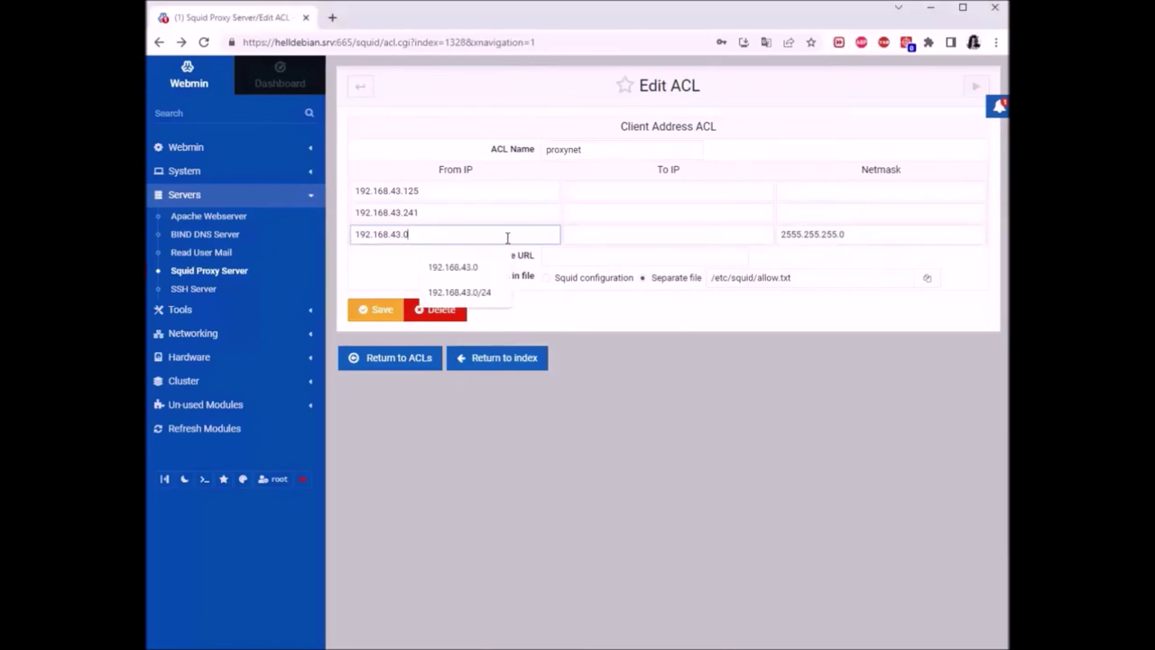
pyautogui.click(768, 466)
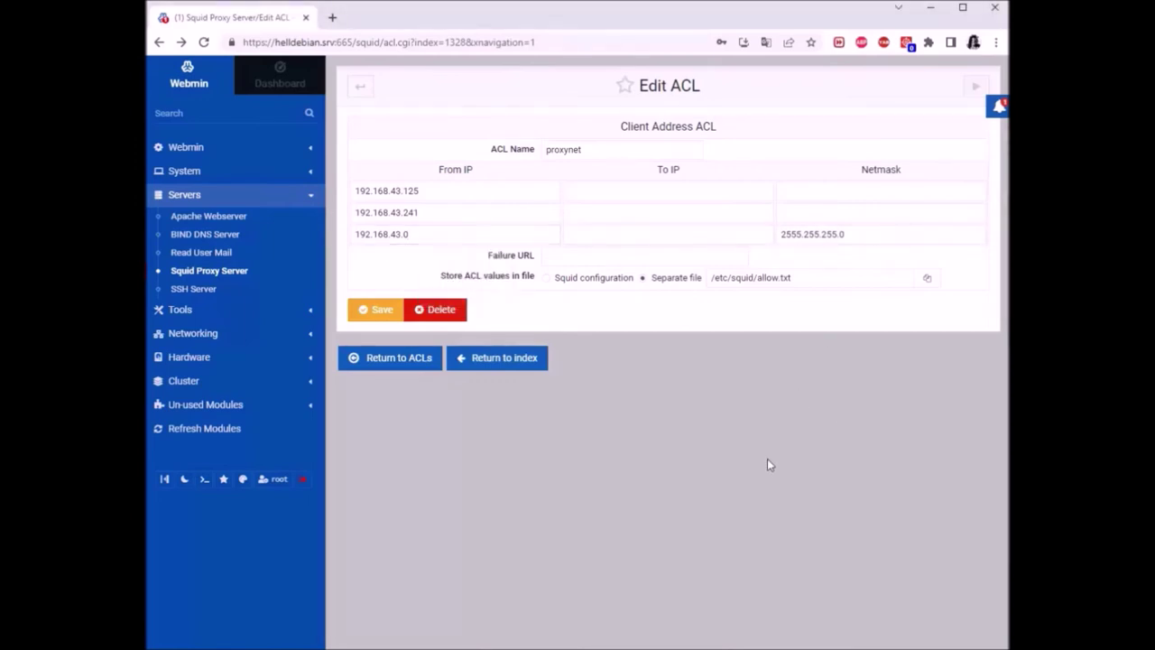
pyautogui.doubleClick(434, 236)
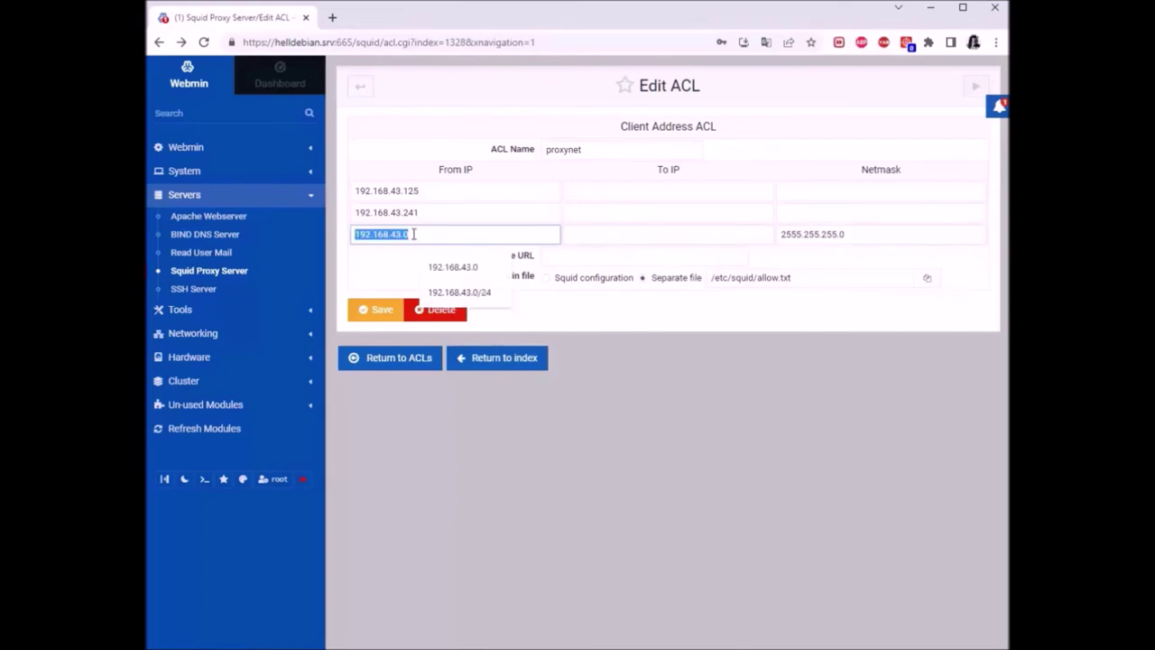
pyautogui.press('BackSpace')
pyautogui.write('127.0.0.1')
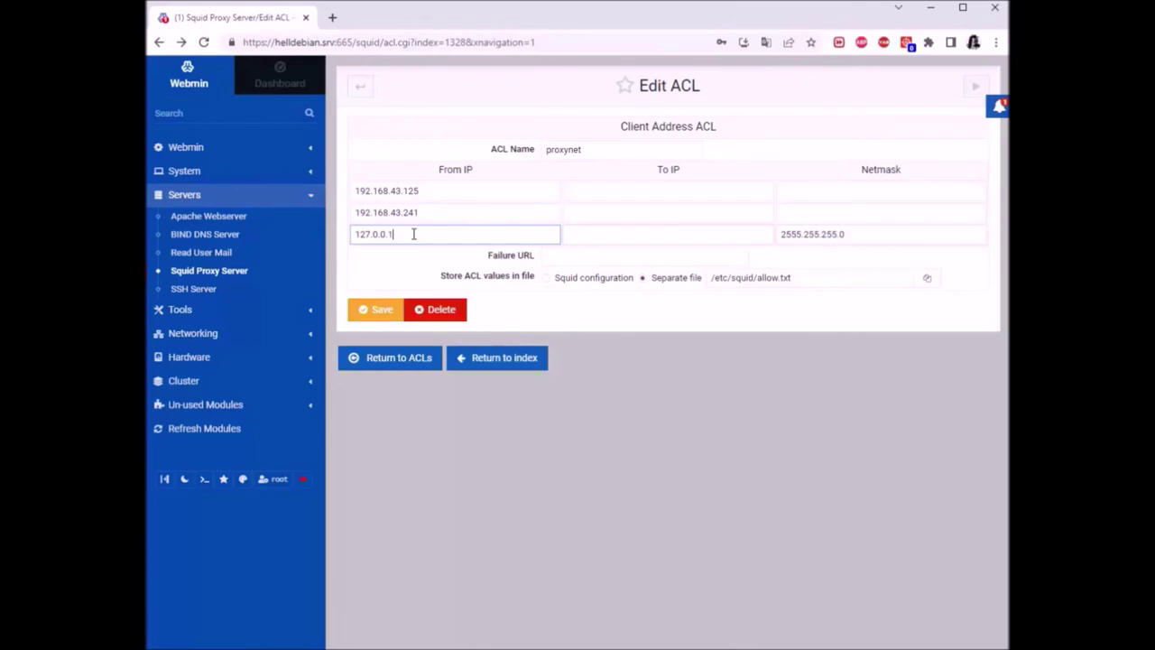
pyautogui.click(374, 310)
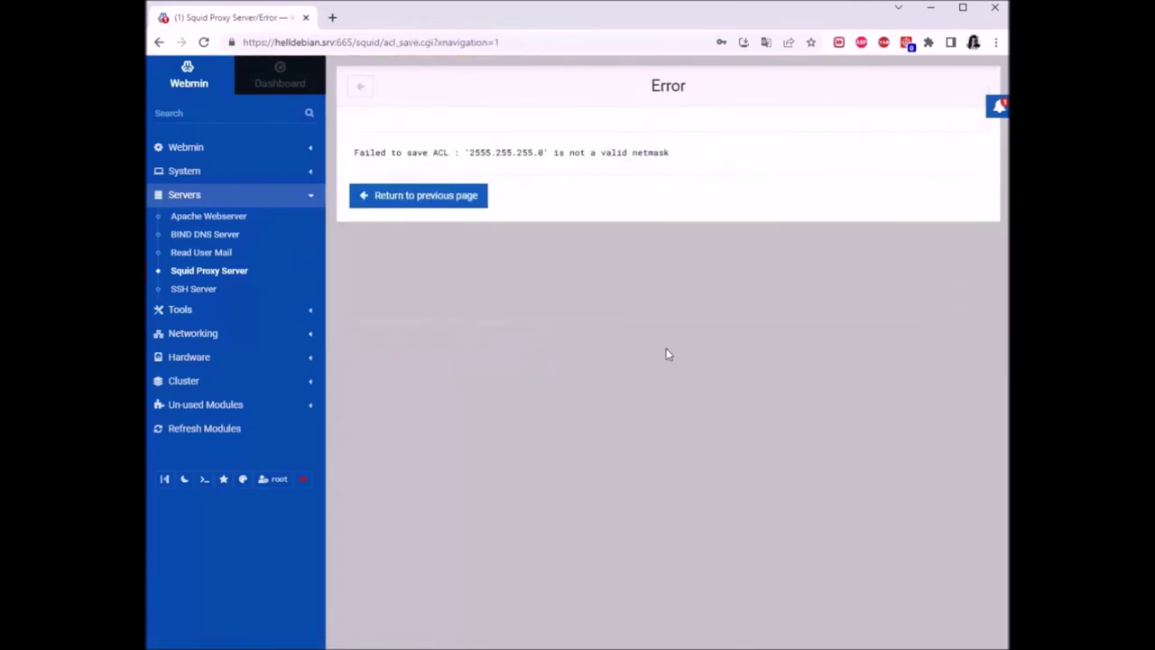
pyautogui.click(453, 201)
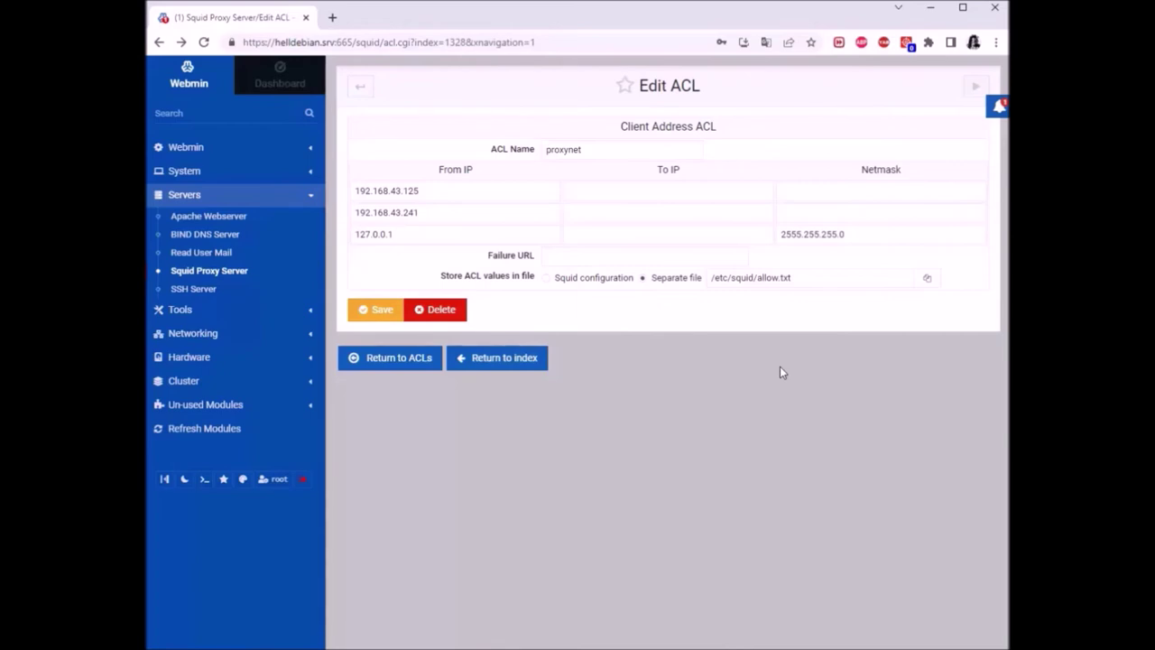
# Delete the invalid 2555.255.255.0 netmask and save the proxynet ACL
pyautogui.moveTo(876, 235); pyautogui.dragTo(766, 251)
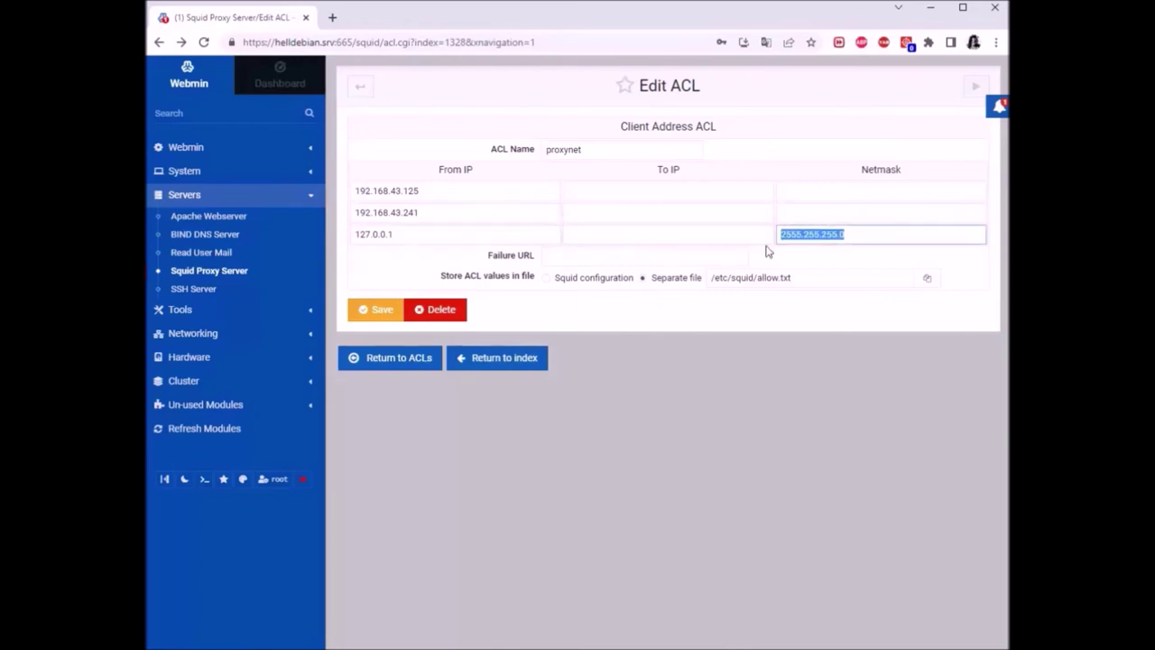
pyautogui.press('BackSpace')
pyautogui.click(402, 235)
pyautogui.click(363, 310)
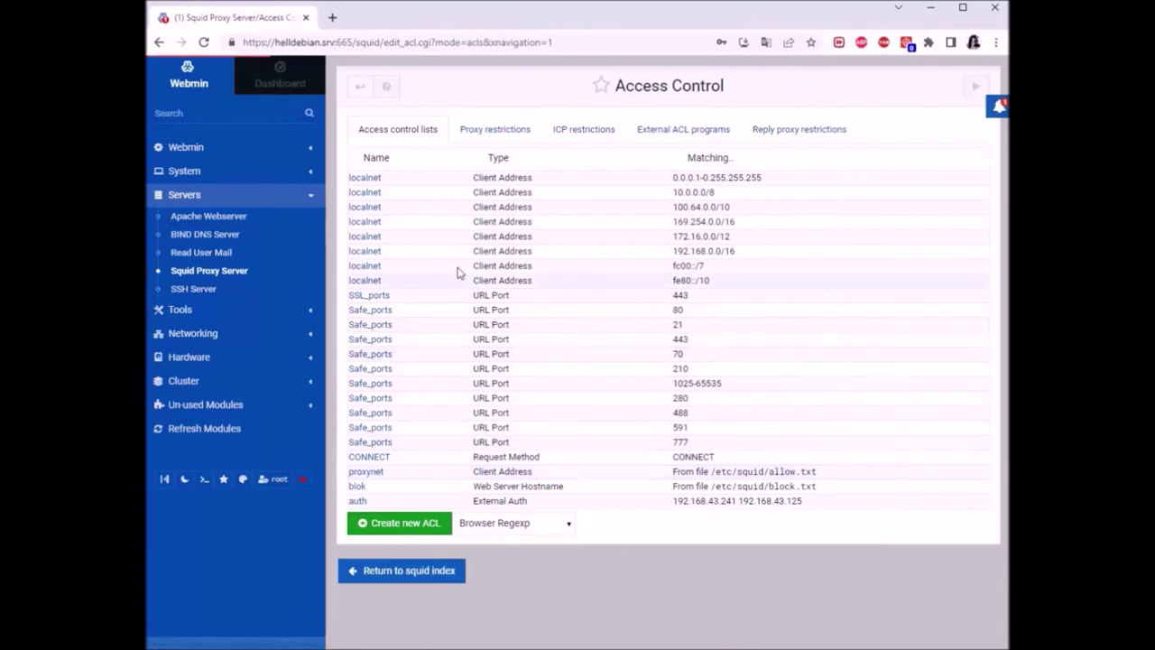
# Swap the 127.0.0.1 From IP for 192.168.43.0, save, and reopen proxynet to verify it
pyautogui.click(407, 190)
pyautogui.doubleClick(411, 190)
pyautogui.press('BackSpace')
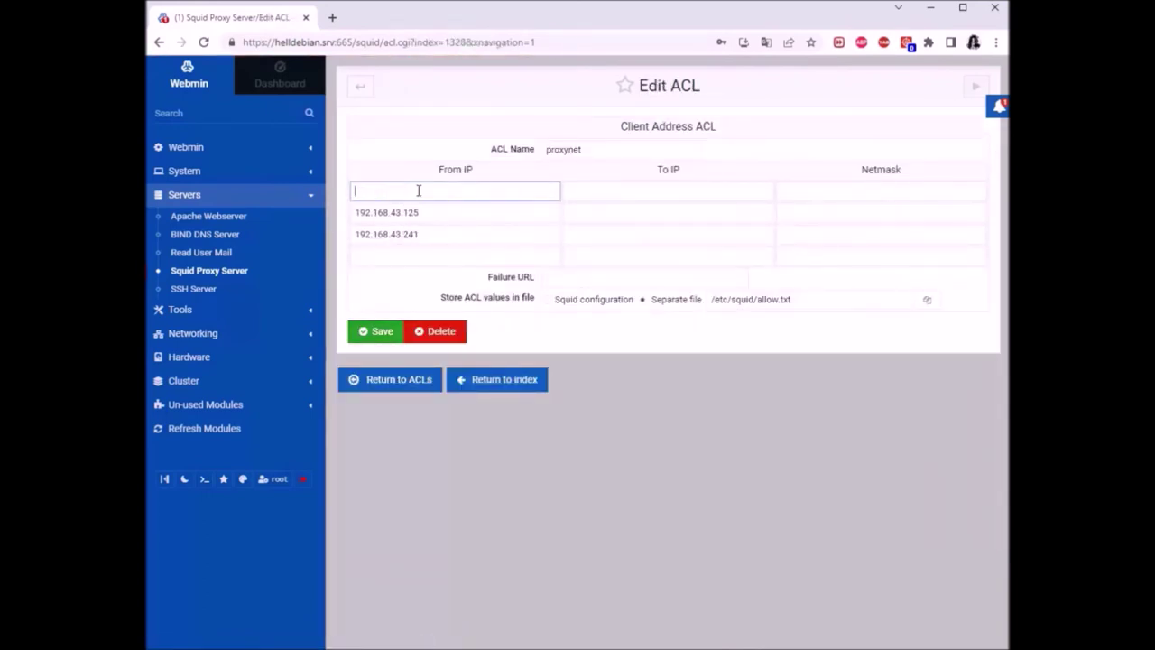
pyautogui.write('192')
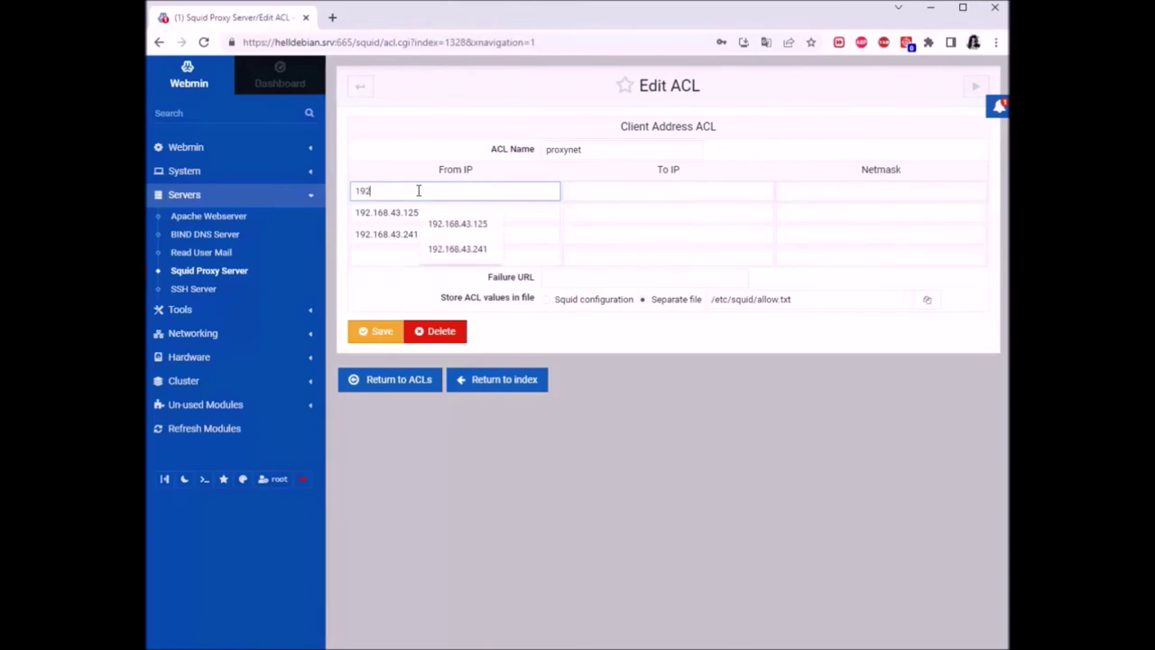
pyautogui.write('.168.43.0')
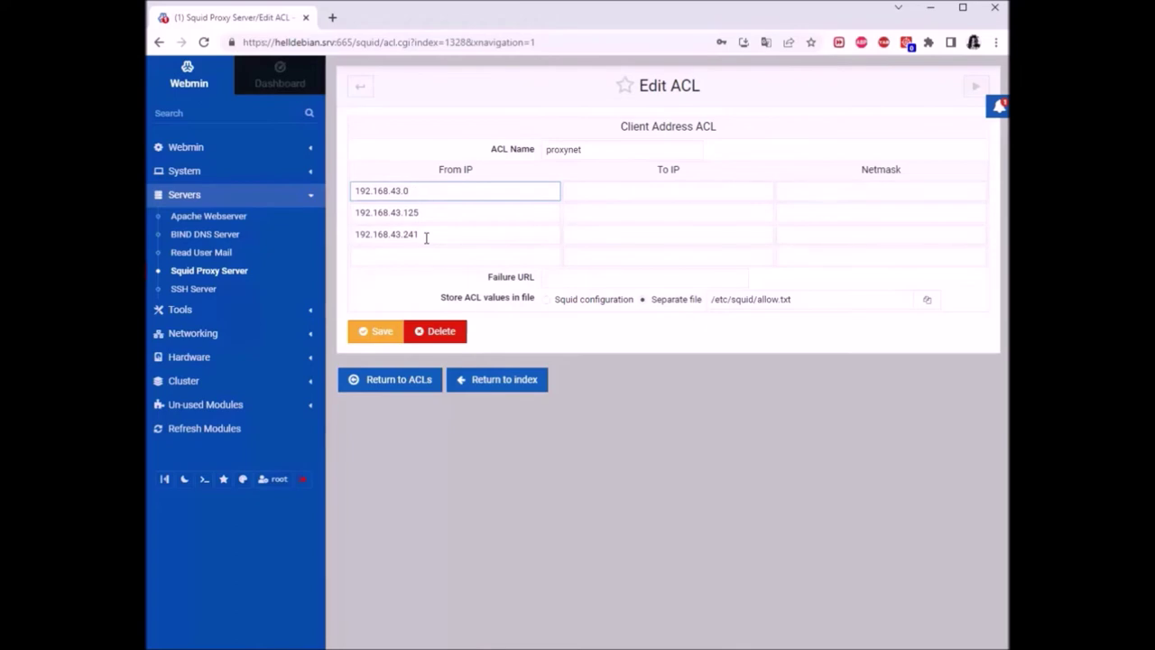
pyautogui.click(379, 334)
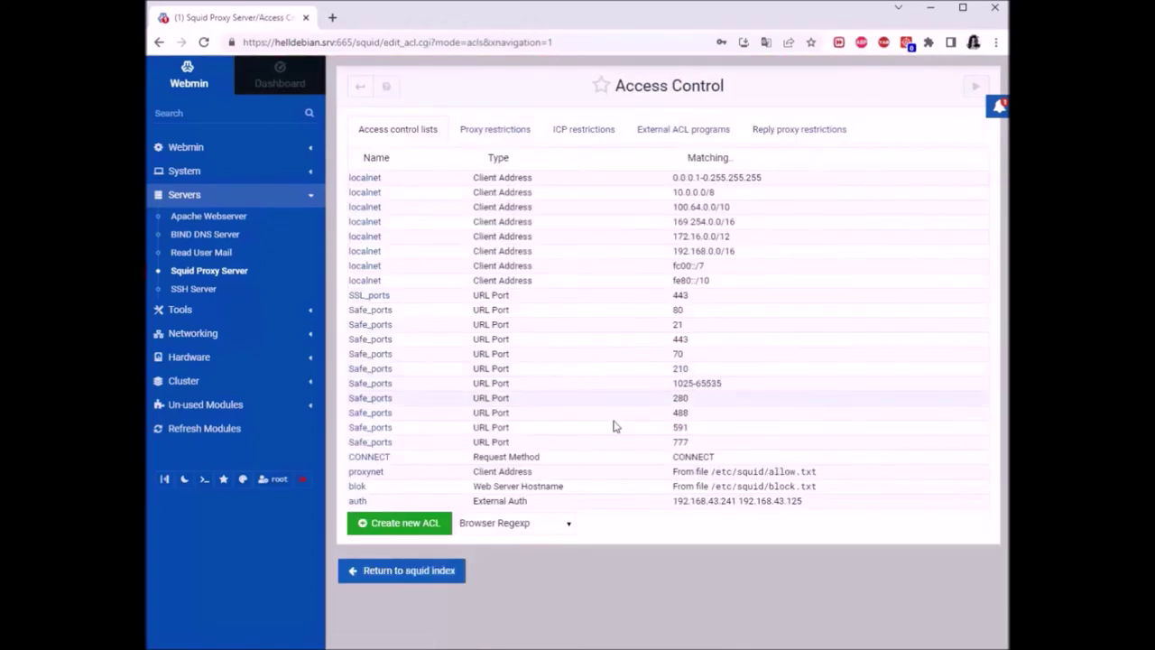
pyautogui.click(379, 471)
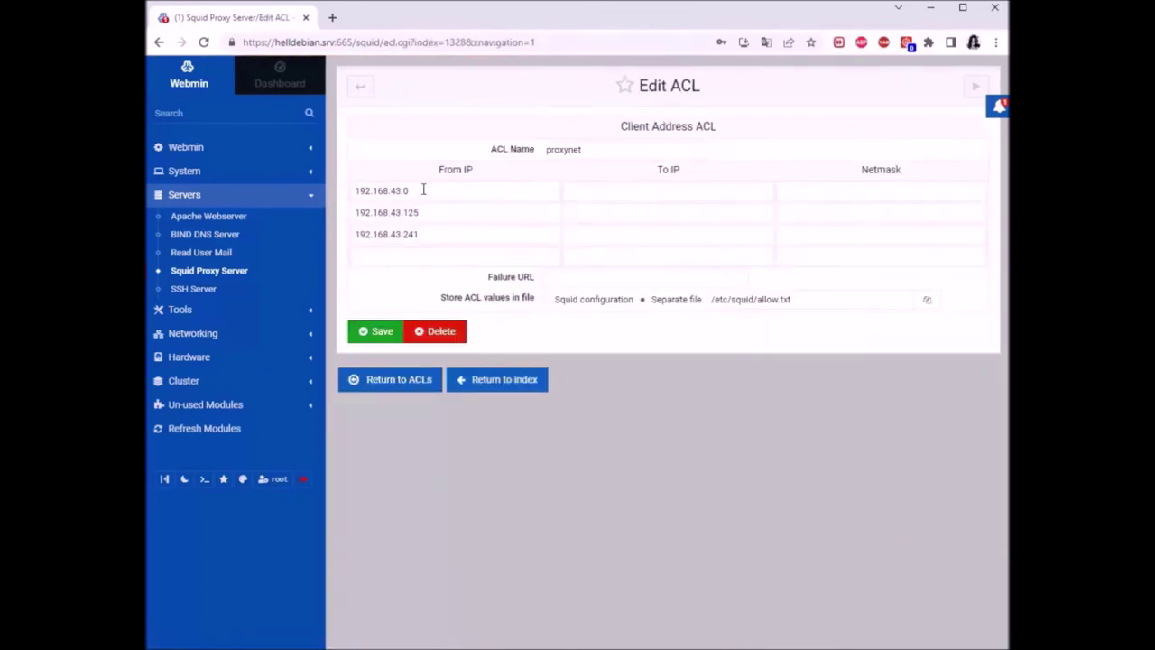
pyautogui.moveTo(411, 190); pyautogui.dragTo(354, 189)
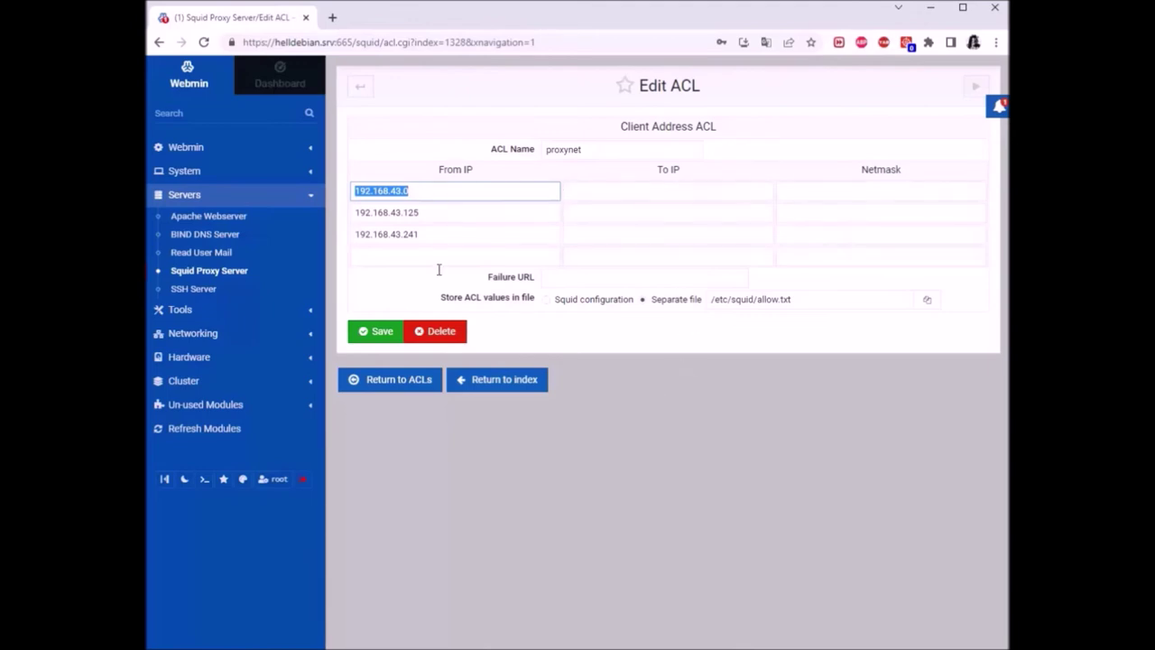
# Change the first From IP to 192.168.43.1 and copy it
pyautogui.click(407, 280)
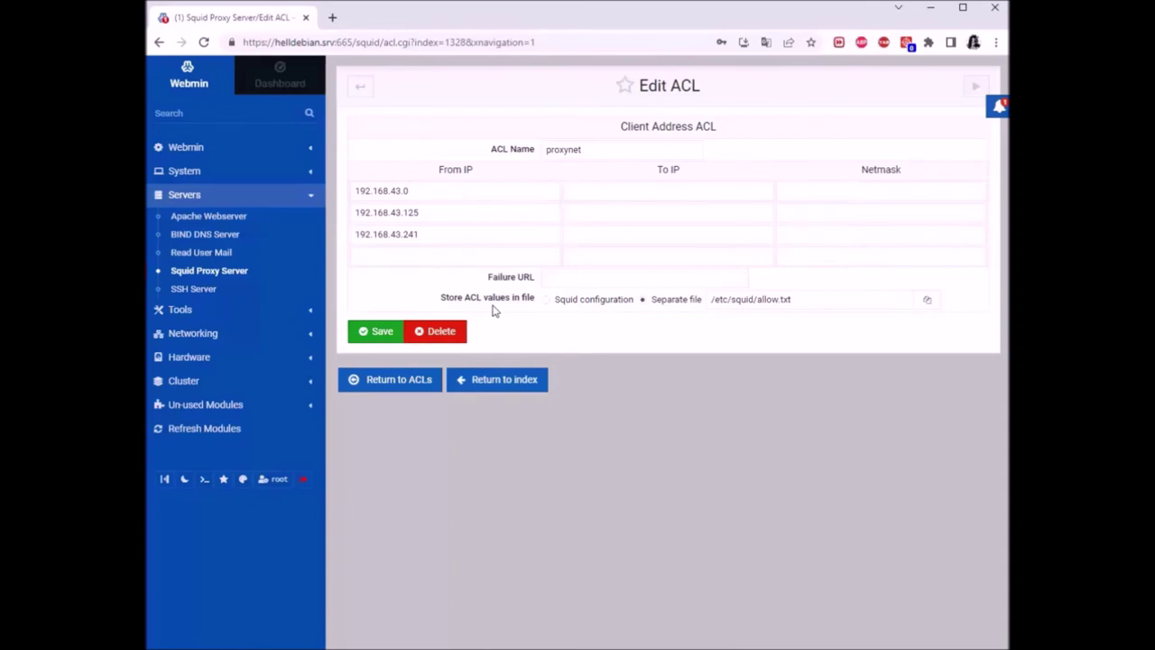
pyautogui.doubleClick(420, 188)
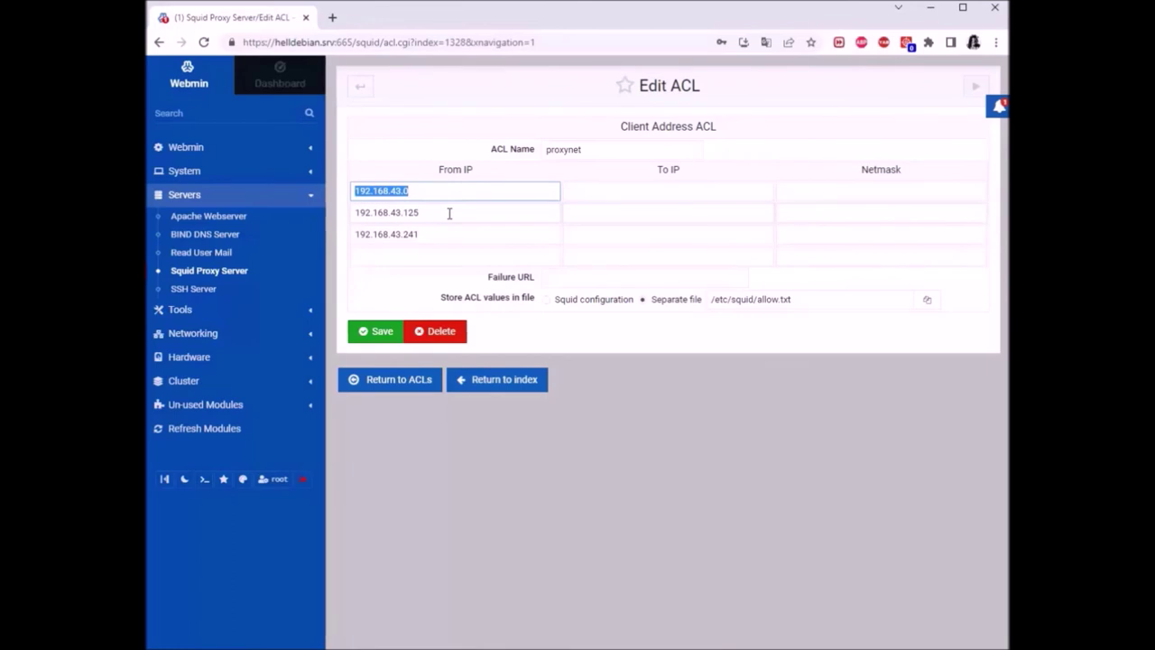
pyautogui.press('Left')
pyautogui.press('Right')
pyautogui.press('Right')
pyautogui.press('Right')
pyautogui.press('Right')
pyautogui.press('Right')
pyautogui.press('Right')
pyautogui.press('Right')
pyautogui.press('Right')
pyautogui.press('Right')
pyautogui.press('Right')
pyautogui.press('Right')
pyautogui.press('Right')
pyautogui.press('BackSpace')
pyautogui.write('1')
pyautogui.hotkey('shift', 'Left')
pyautogui.hotkey('shift', 'Left')
pyautogui.hotkey('shift', 'Left')
pyautogui.hotkey('shift', 'Left')
pyautogui.hotkey('shift', 'Left')
pyautogui.hotkey('shift', 'Left')
pyautogui.hotkey('shift', 'Left')
pyautogui.hotkey('shift', 'Left')
pyautogui.hotkey('shift', 'Left')
pyautogui.hotkey('shift', 'Left')
pyautogui.hotkey('shift', 'Left')
pyautogui.hotkey('shift', 'Left')
pyautogui.rightClick(374, 191)
pyautogui.click(433, 258)
# Paste it as the To IP, edit it to 192.168.43.10, and save the range
pyautogui.click(646, 193)
pyautogui.rightClick(647, 192)
pyautogui.click(676, 299)
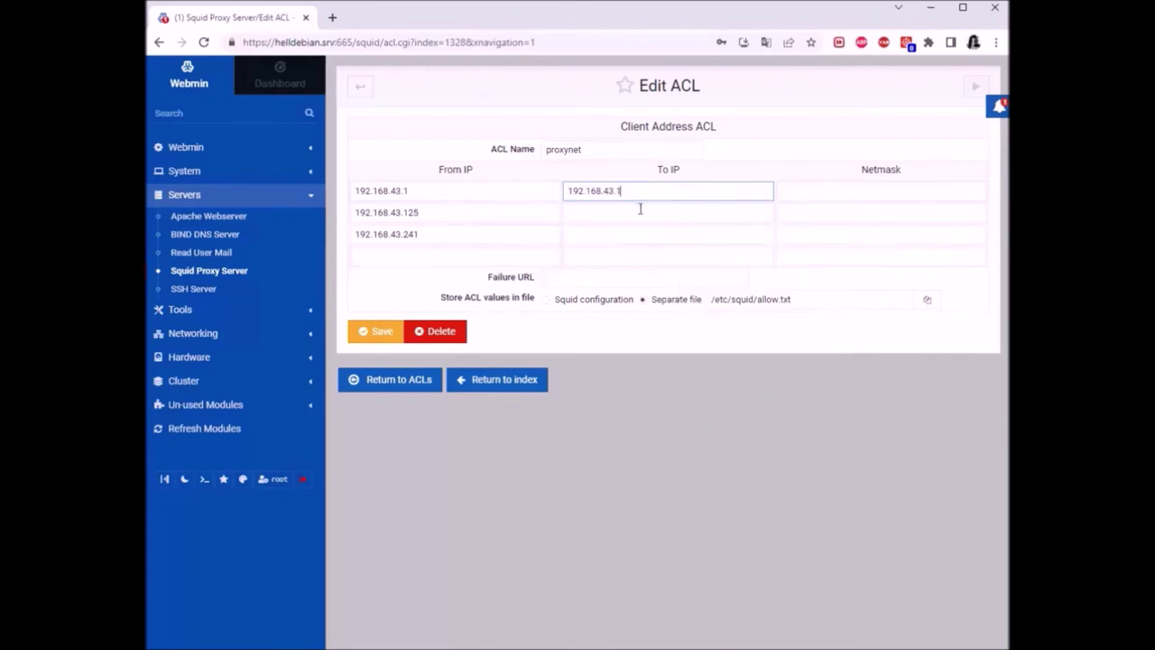
pyautogui.press('BackSpace')
pyautogui.write('10')
pyautogui.click(376, 330)
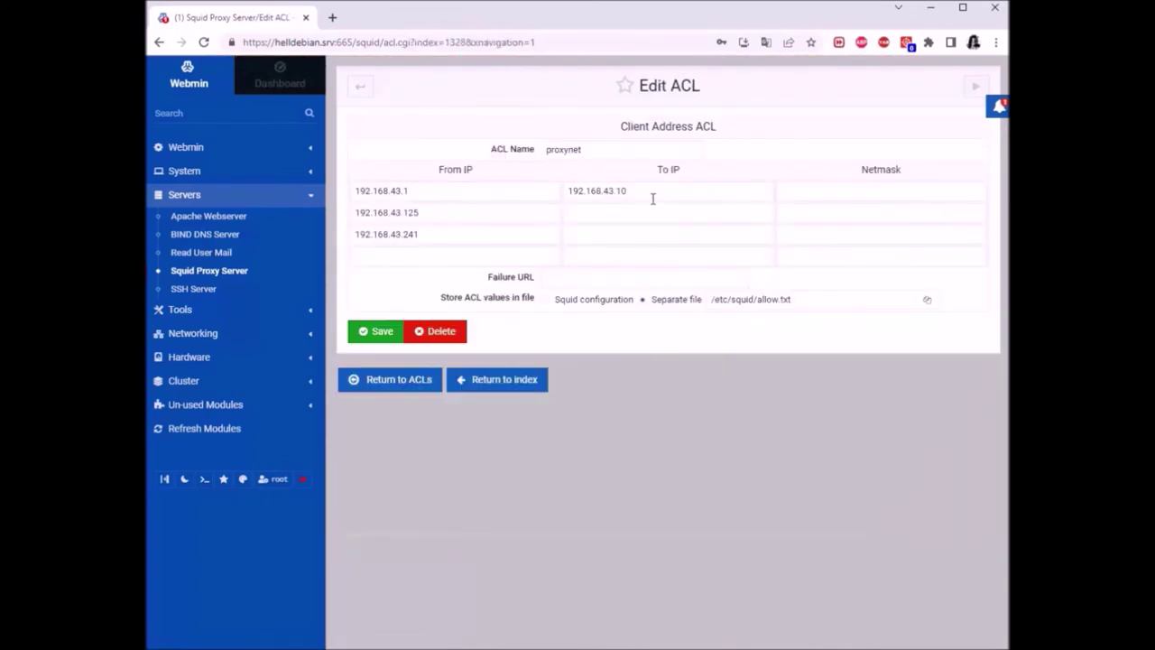
# Clear both the 192.168.43.1 From IP and 192.168.43.10 To IP, then save proxynet
pyautogui.doubleClick(614, 189)
pyautogui.click(544, 178)
pyautogui.click(635, 190)
pyautogui.doubleClick(635, 191)
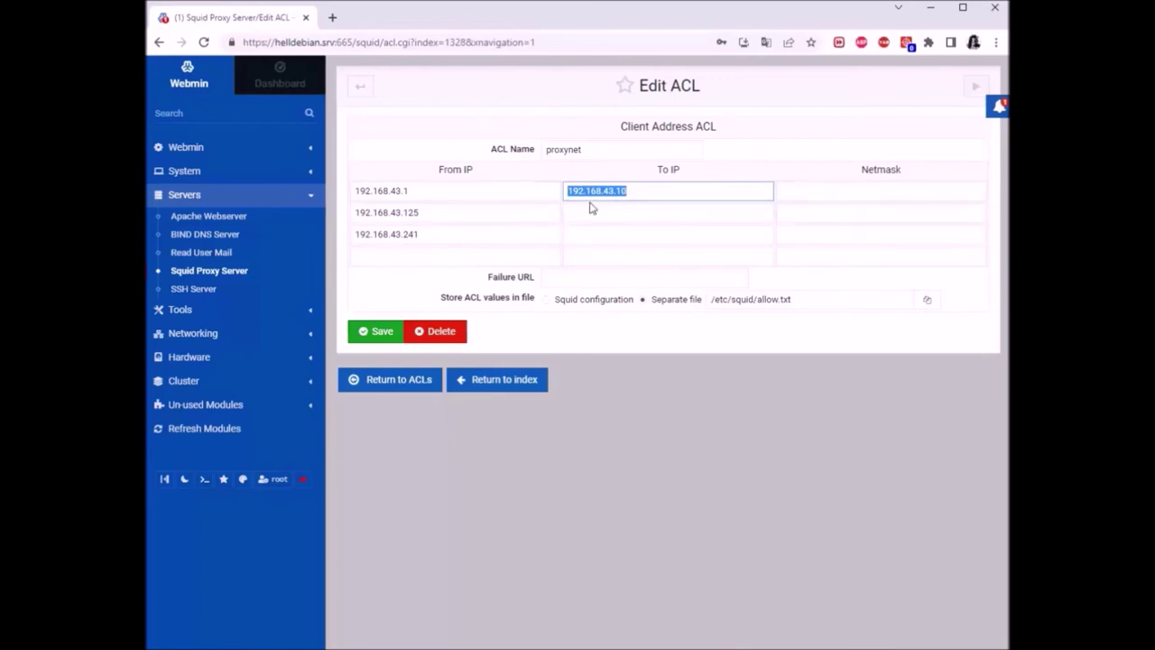
pyautogui.press('BackSpace')
pyautogui.doubleClick(424, 190)
pyautogui.press('BackSpace')
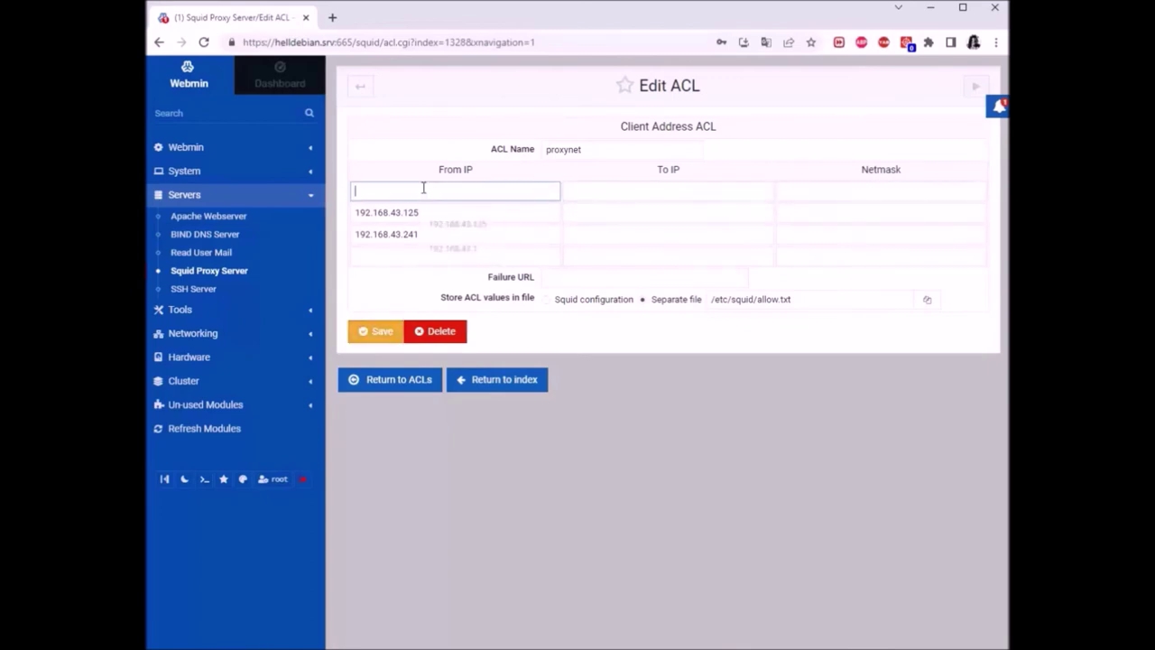
pyautogui.click(379, 334)
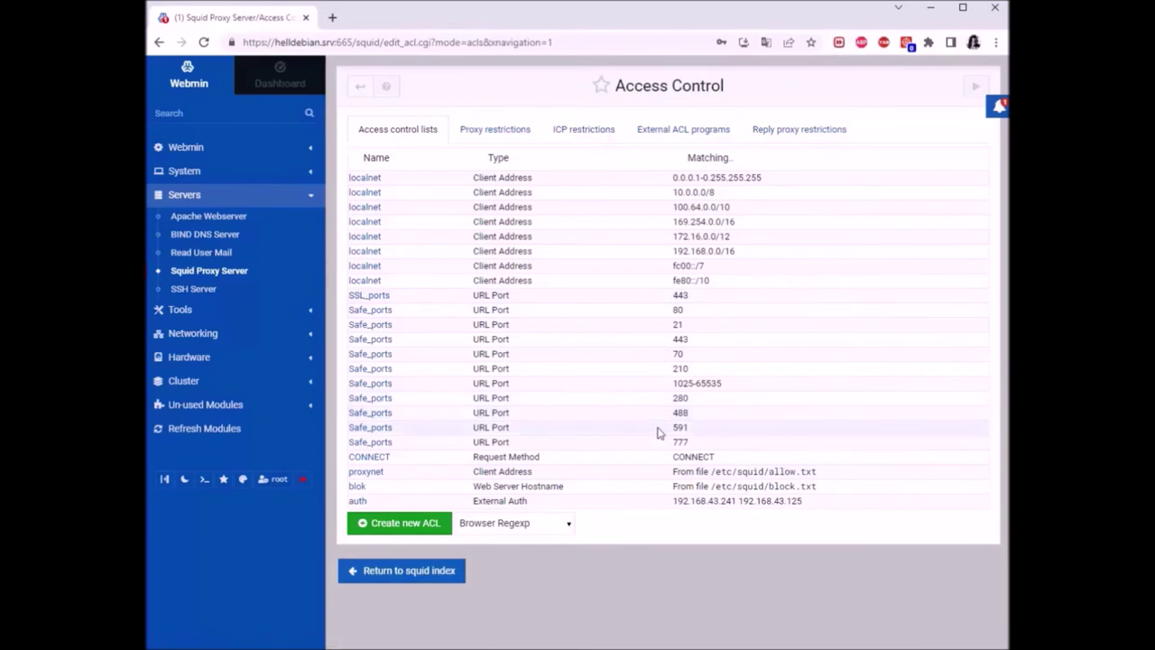
# Open the blok hostname ACL stored in /etc/squid/block.txt, then bring up the Debian VM window
pyautogui.click(355, 489)
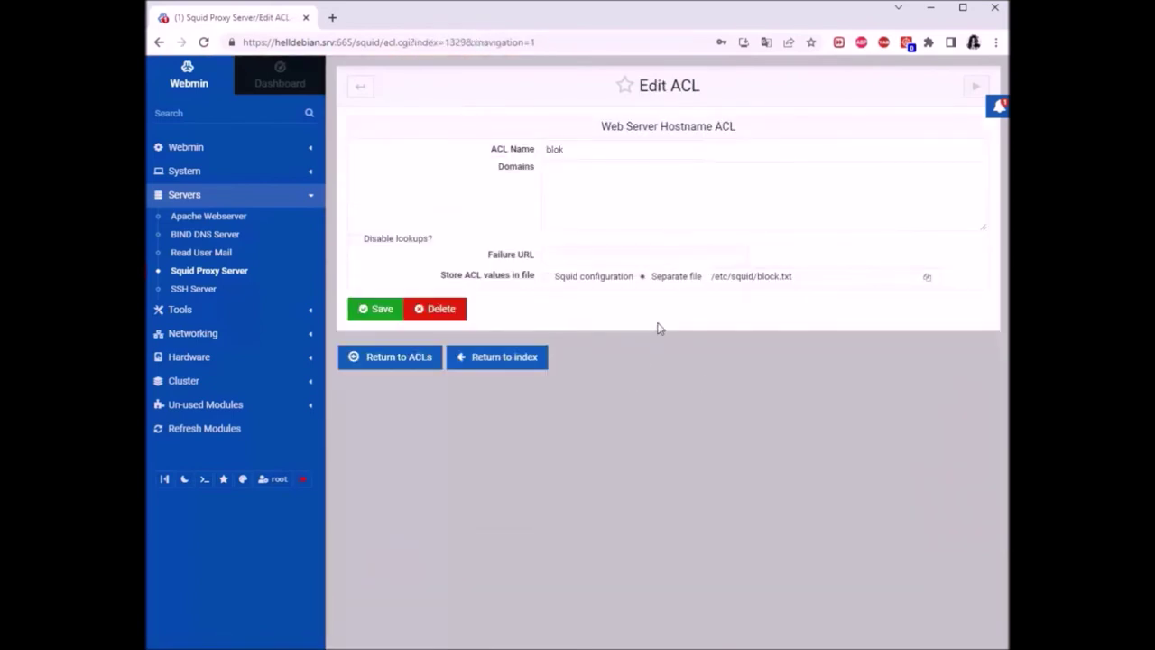
pyautogui.click(583, 188)
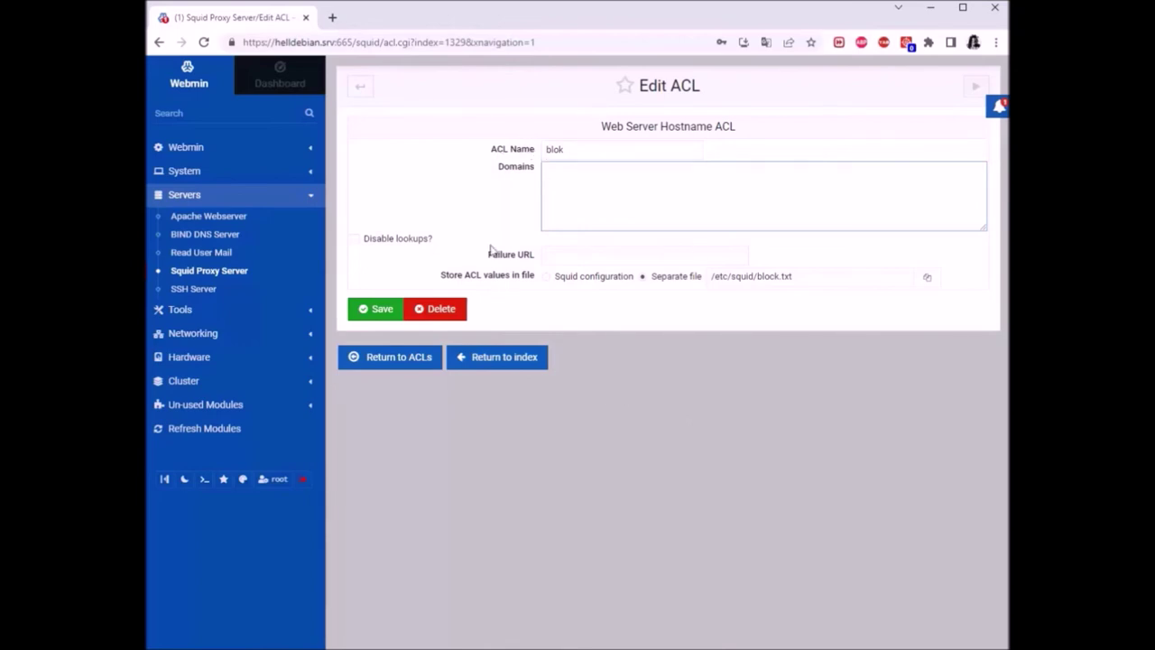
pyautogui.click(567, 254)
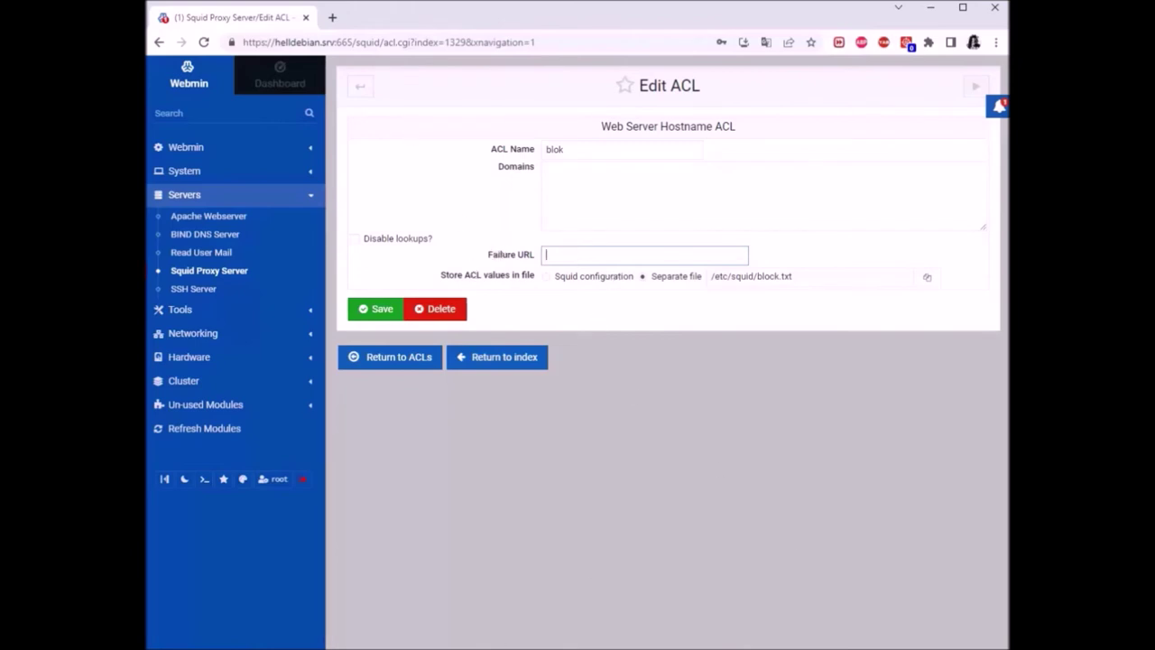
pyautogui.click(631, 632)
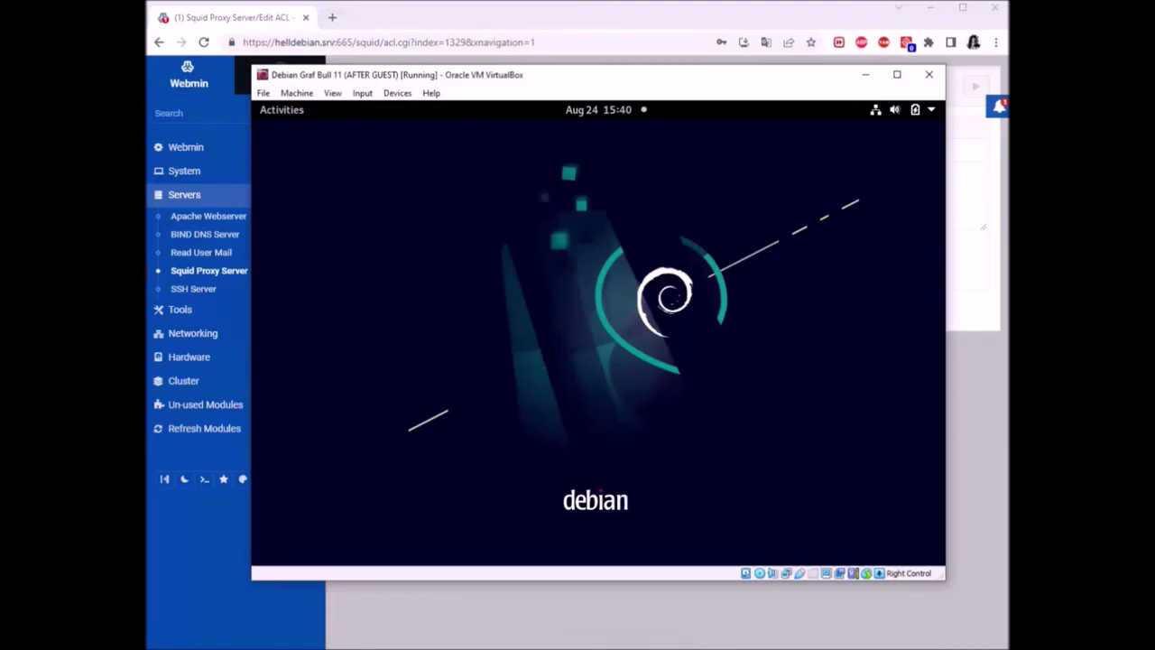
# Log in to the Debian guest desktop with the account password
pyautogui.click(618, 347)
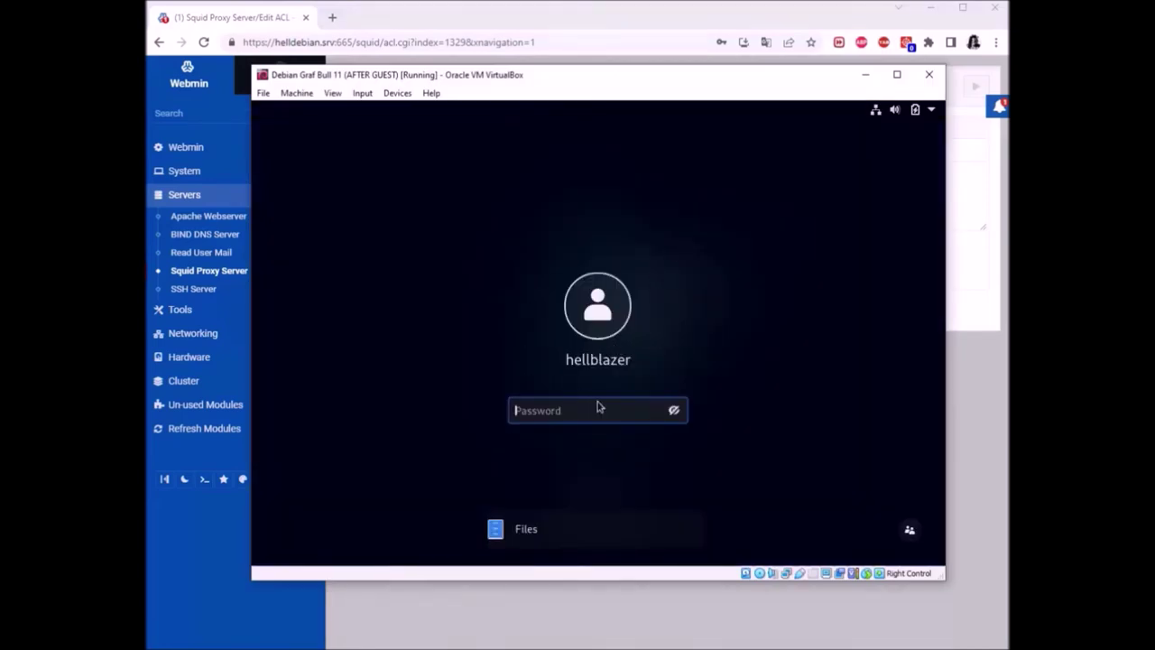
pyautogui.write('p')
pyautogui.press('Return')
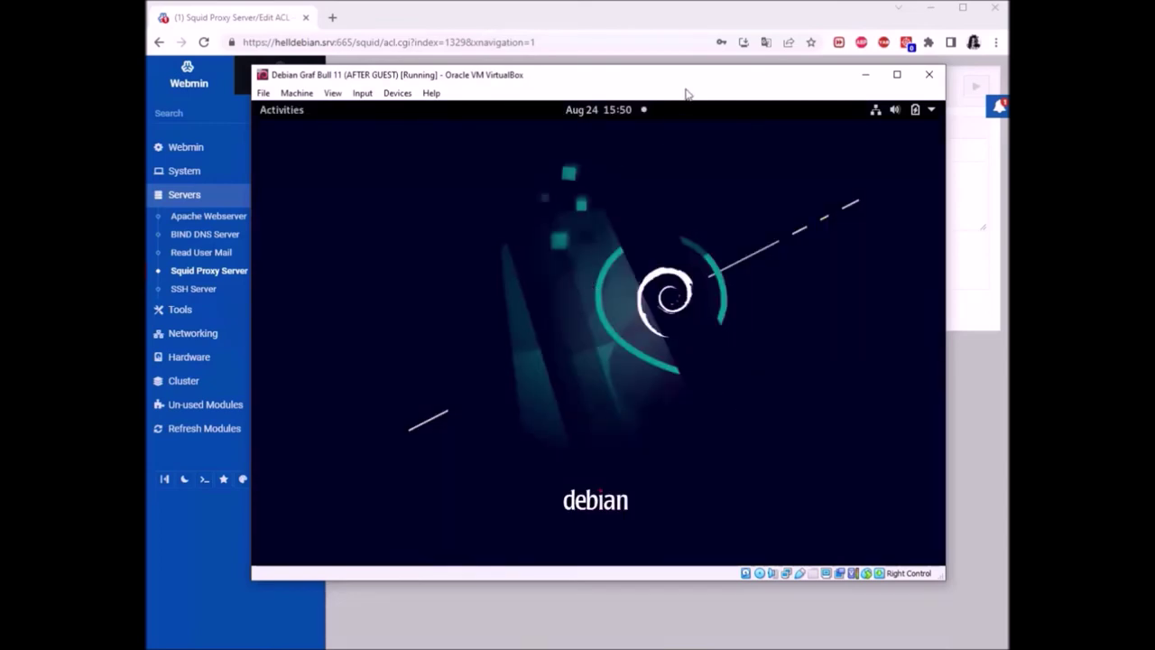
# Un-maximize the guest Firefox window and reposition it on the Debian desktop
pyautogui.click(280, 110)
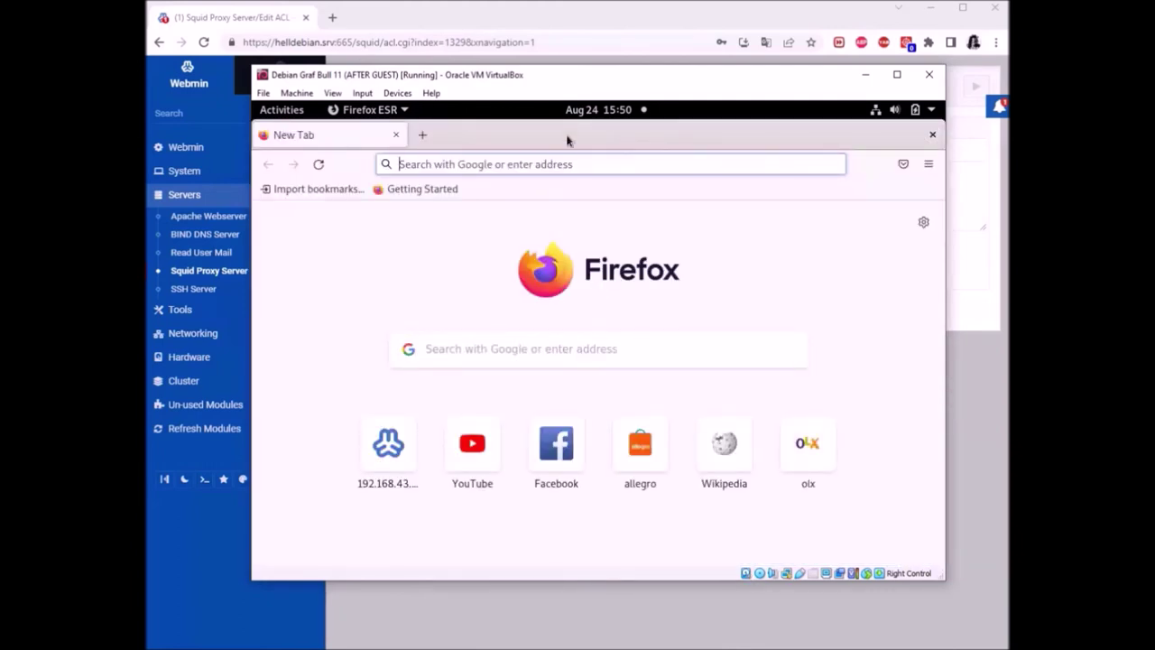
pyautogui.moveTo(758, 137); pyautogui.dragTo(556, 162)
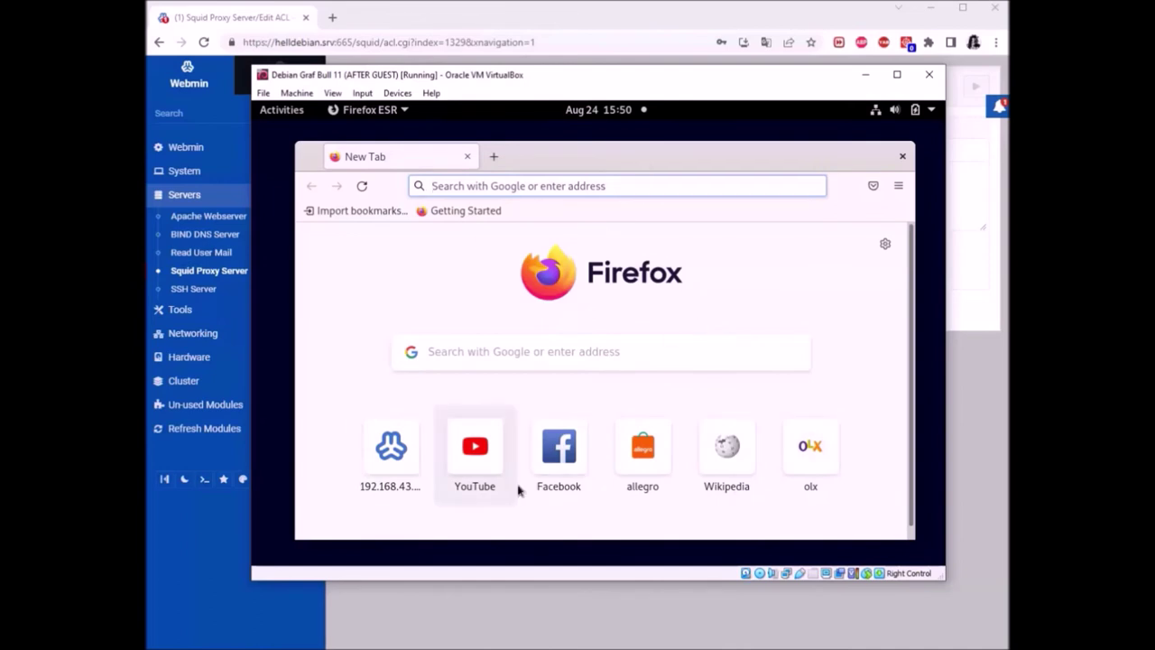
pyautogui.click(433, 285)
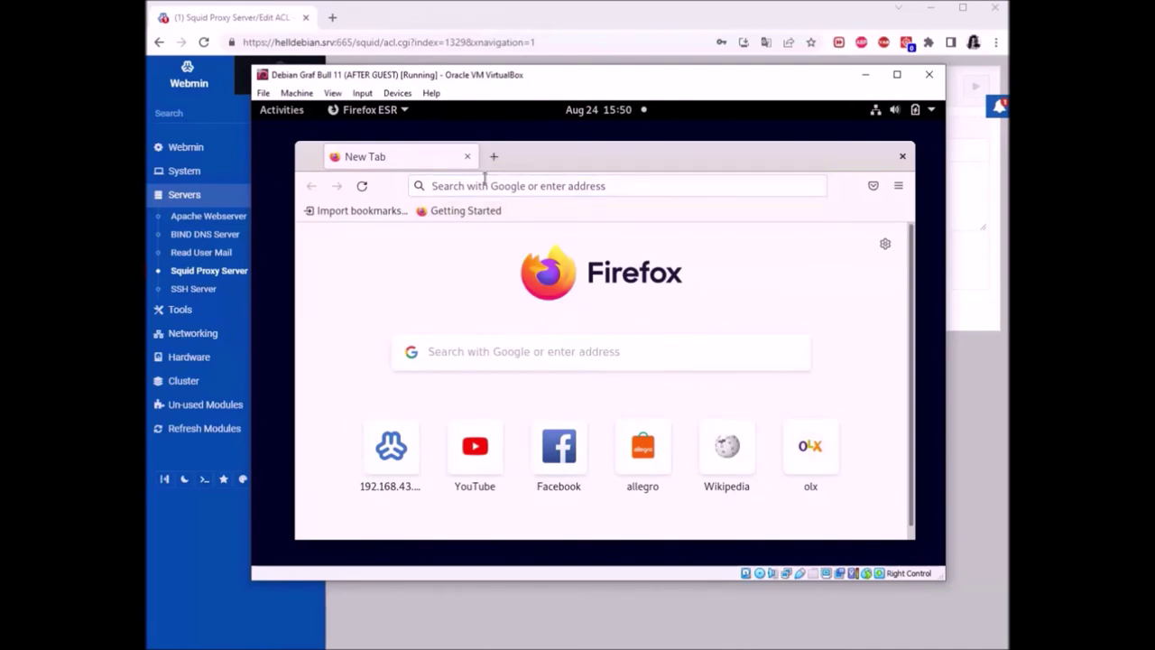
pyautogui.click(458, 186)
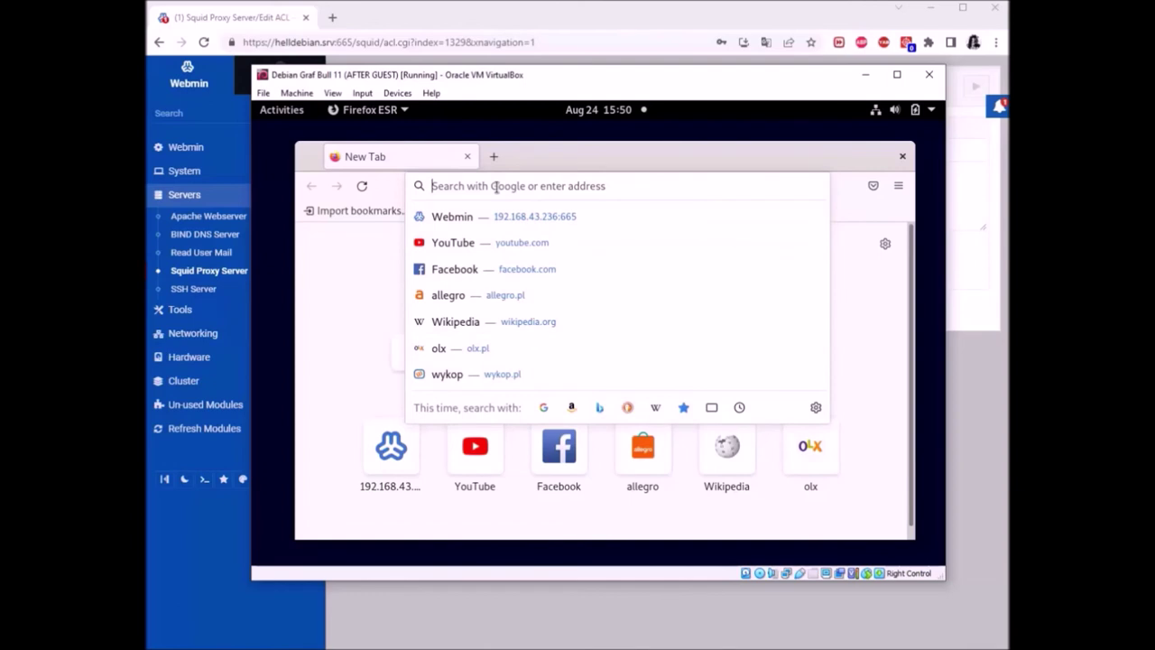
pyautogui.write('d')
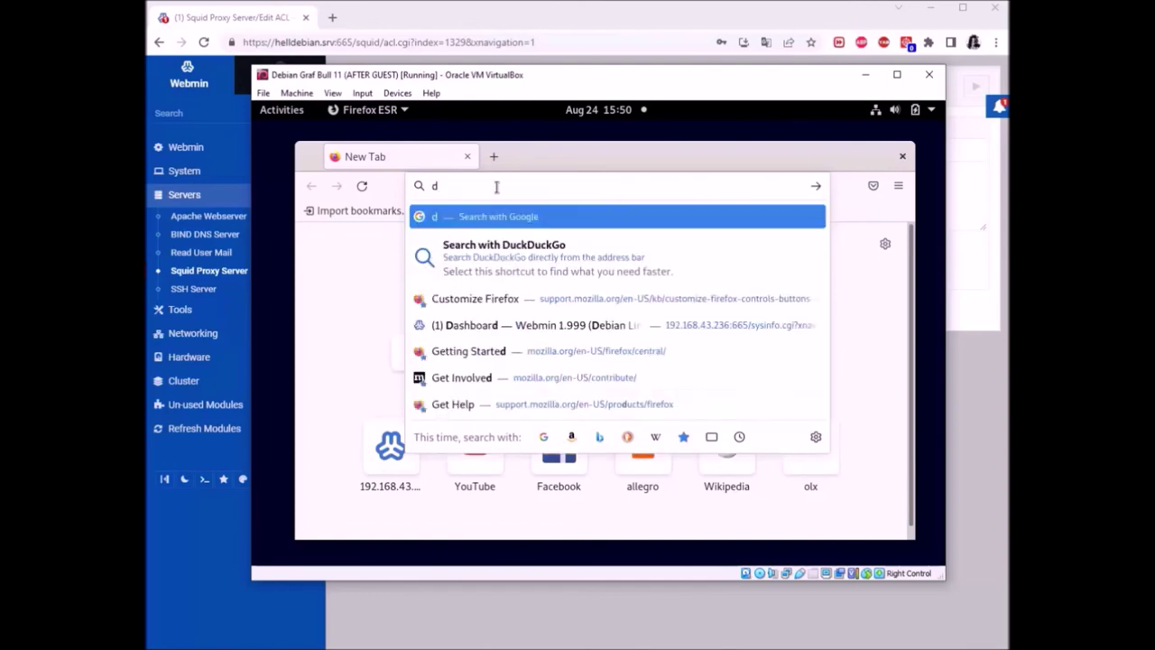
pyautogui.write('eny ace')
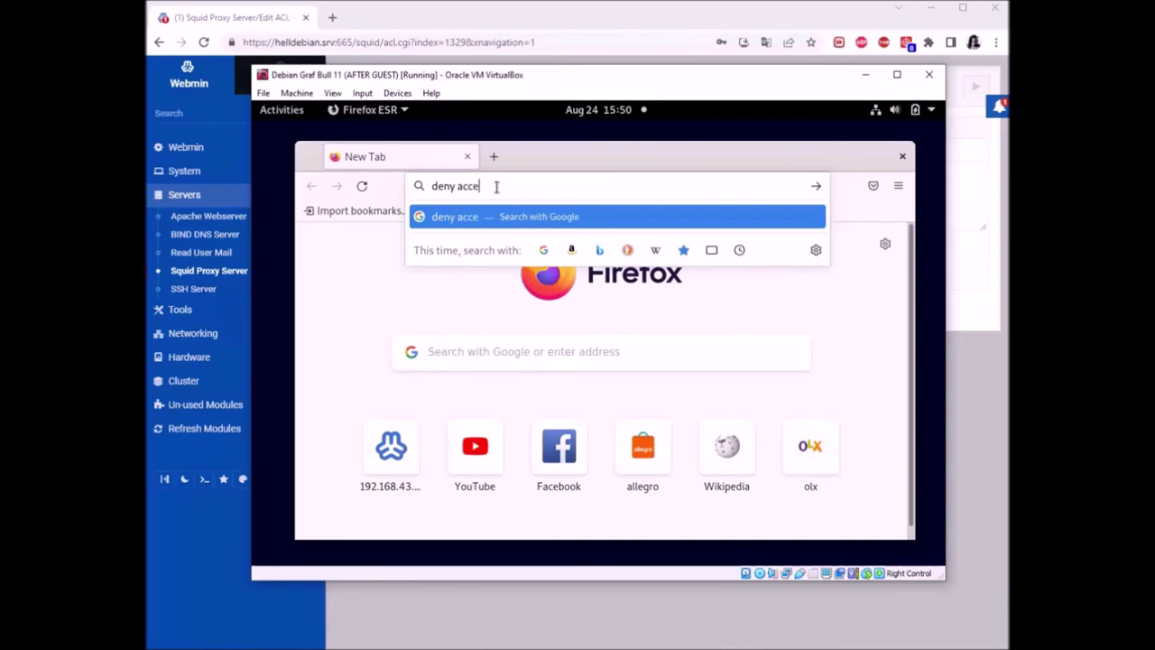
pyautogui.write('ss sites')
pyautogui.press('Return')
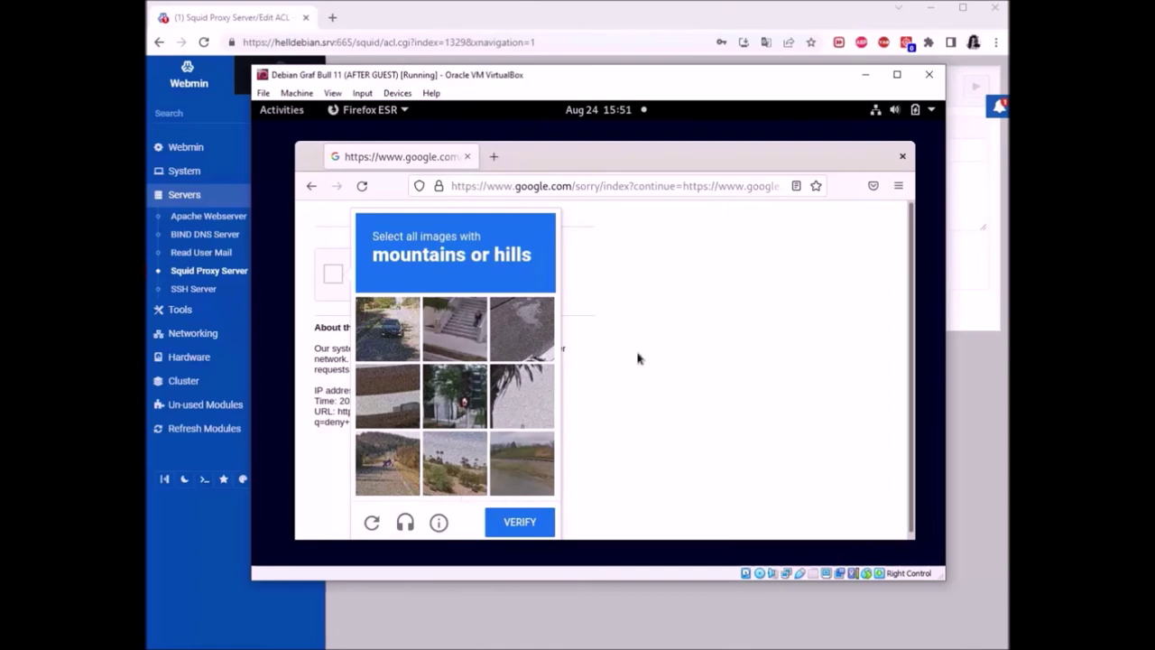
pyautogui.click(603, 333)
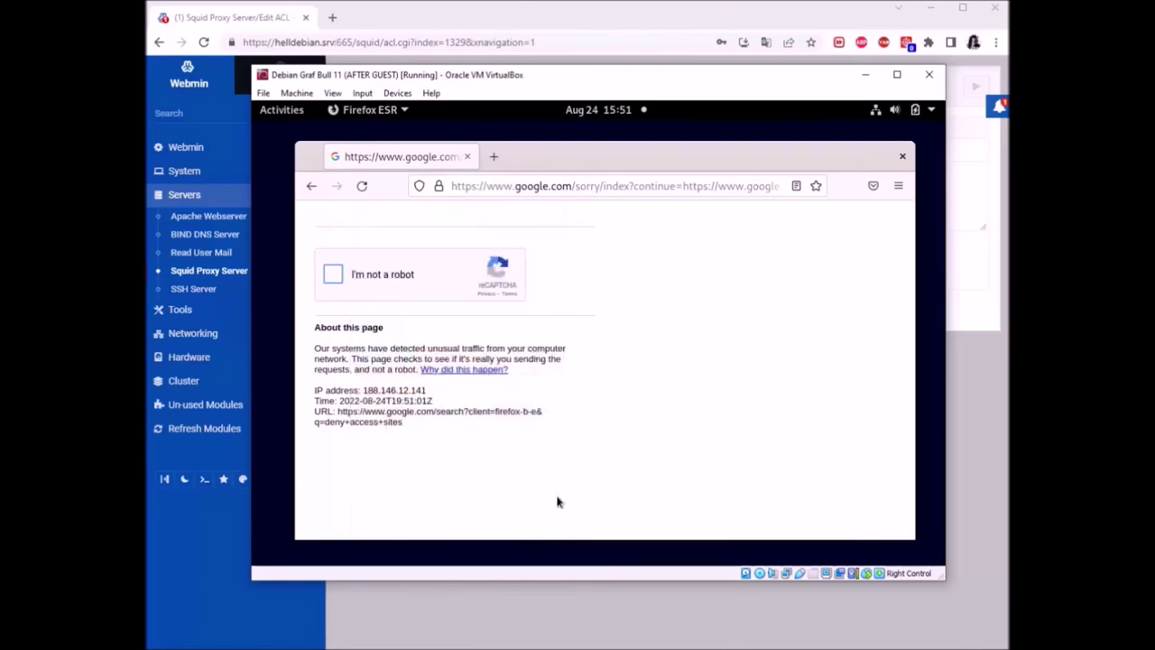
pyautogui.click(311, 186)
pyautogui.scroll(-1, 559, 316)
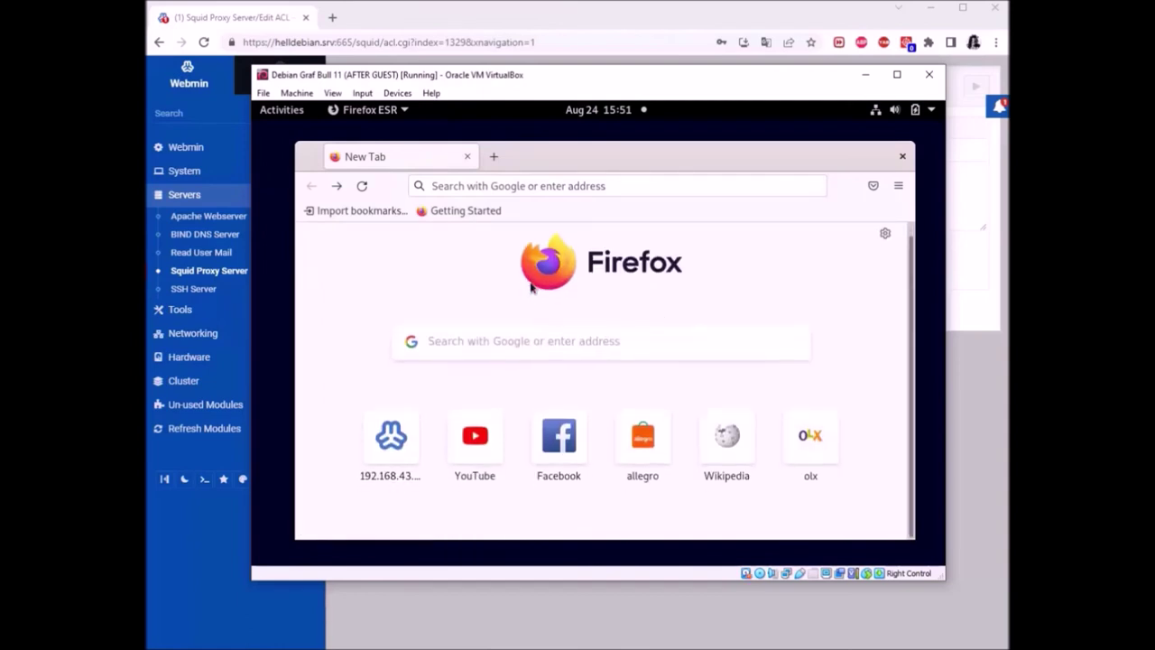
# Search Google for 'denied access websites' and accept the cookie consent
pyautogui.click(506, 347)
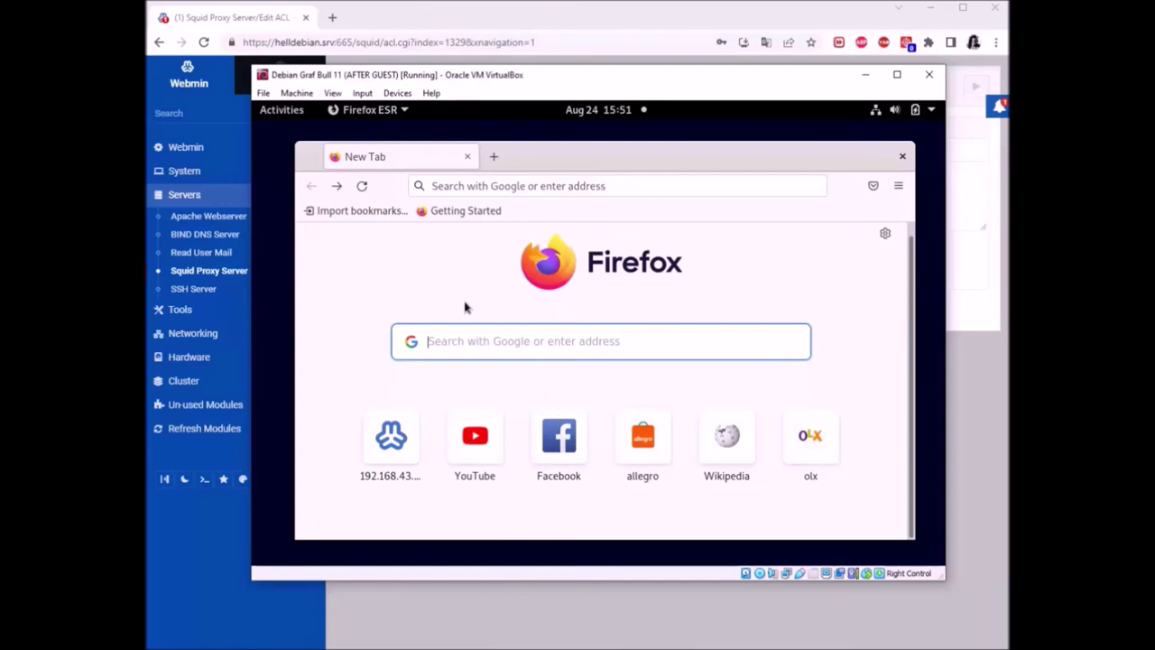
pyautogui.write('denied access websites')
pyautogui.press('Return')
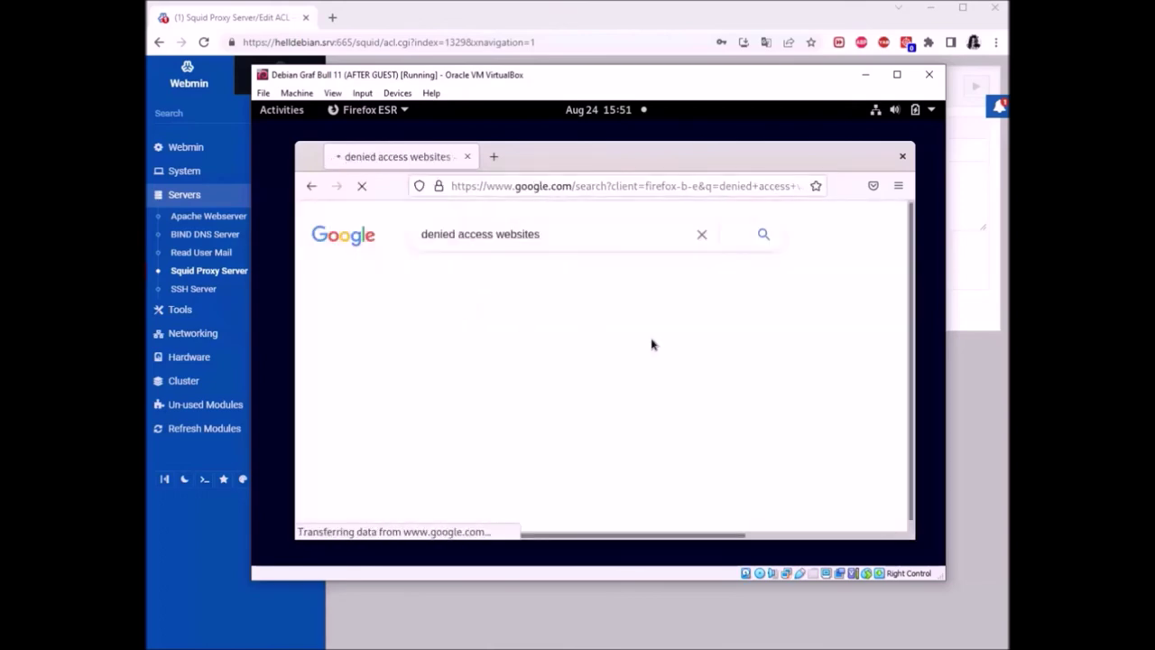
pyautogui.scroll(-5, 691, 420)
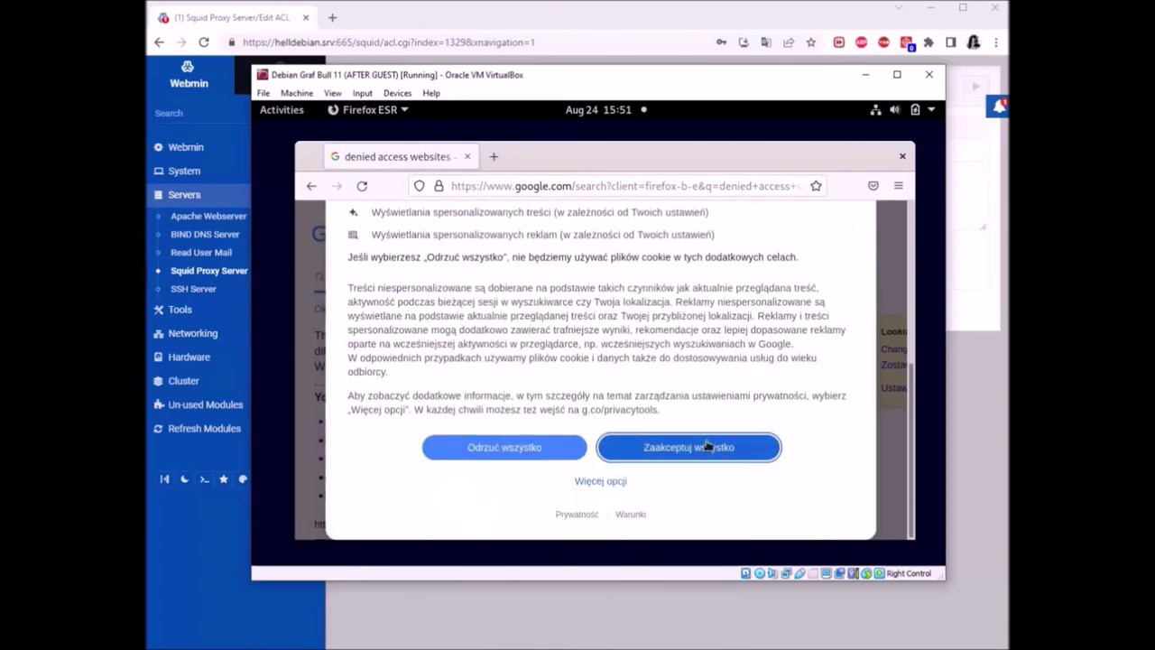
pyautogui.click(706, 445)
# Scroll through the search results, then close the guest Firefox window
pyautogui.scroll(-5, 603, 306)
pyautogui.scroll(-10, 603, 306)
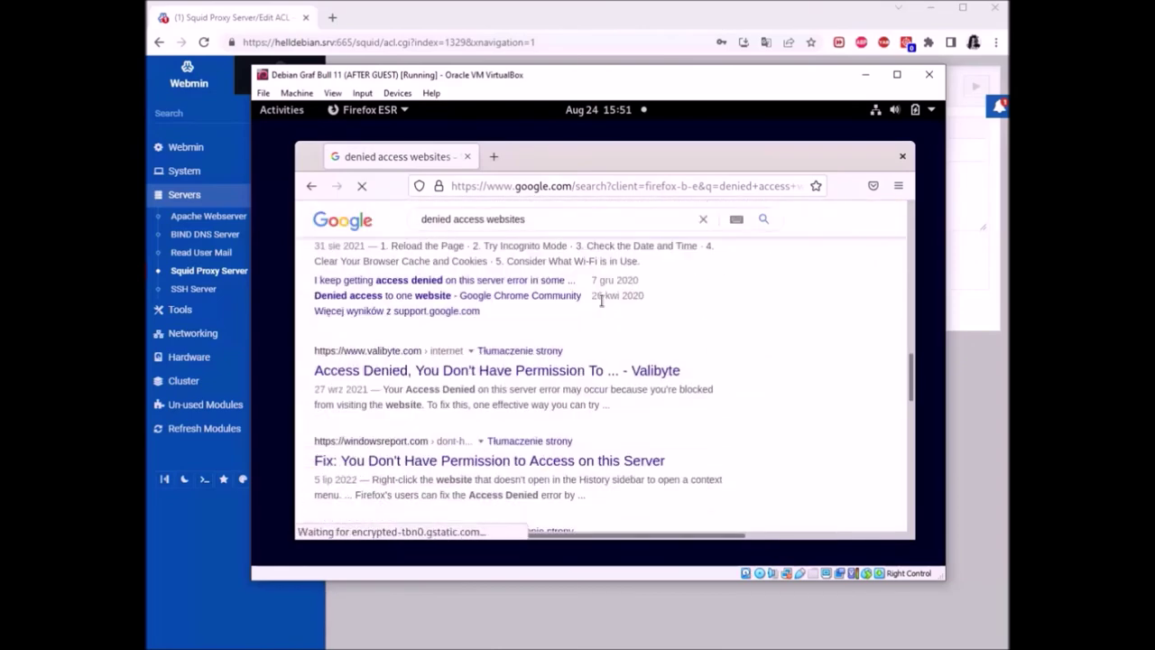
pyautogui.scroll(-2, 601, 301)
pyautogui.scroll(-2, 601, 301)
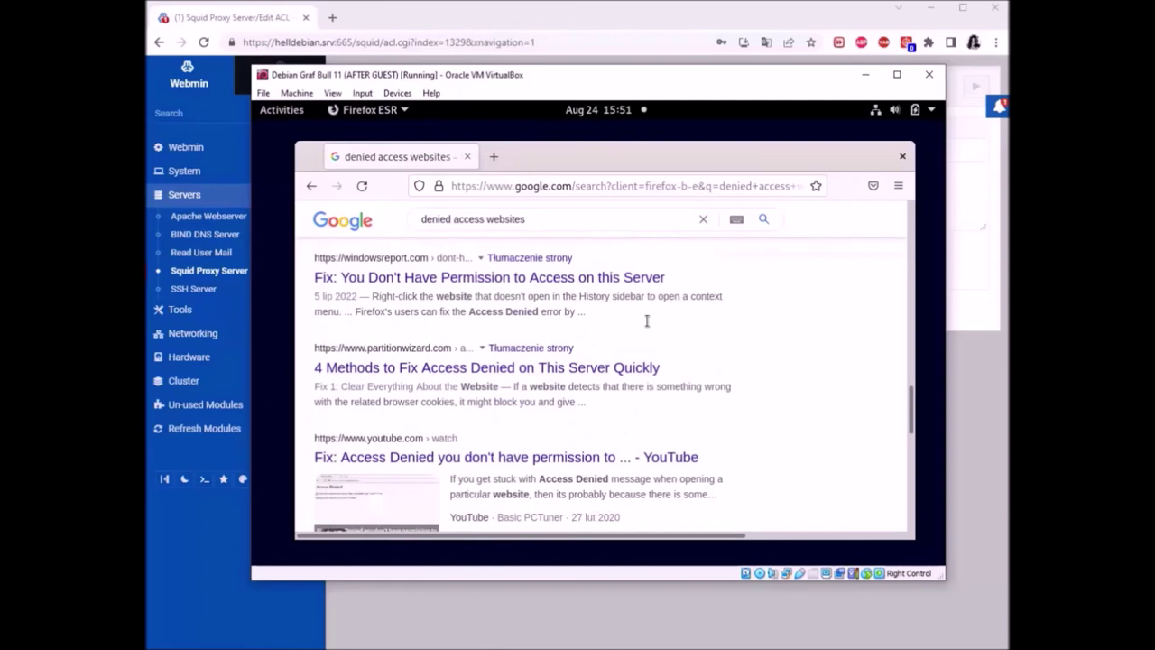
pyautogui.scroll(-5, 761, 361)
pyautogui.scroll(15, 761, 361)
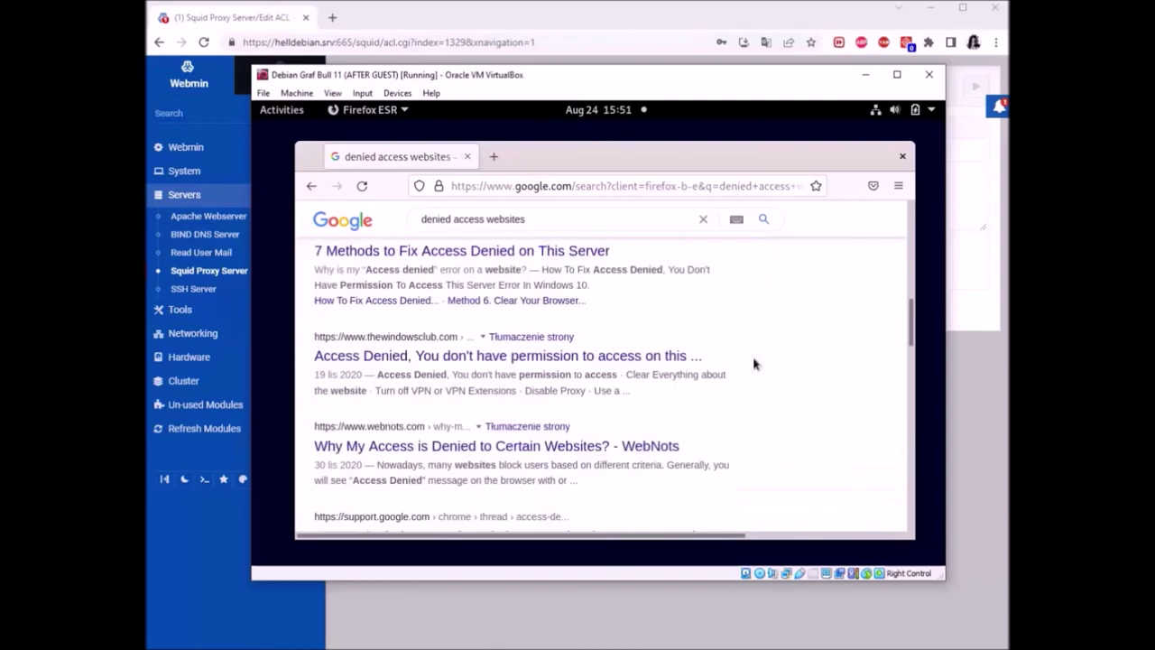
pyautogui.scroll(5, 839, 309)
pyautogui.scroll(-8, 825, 310)
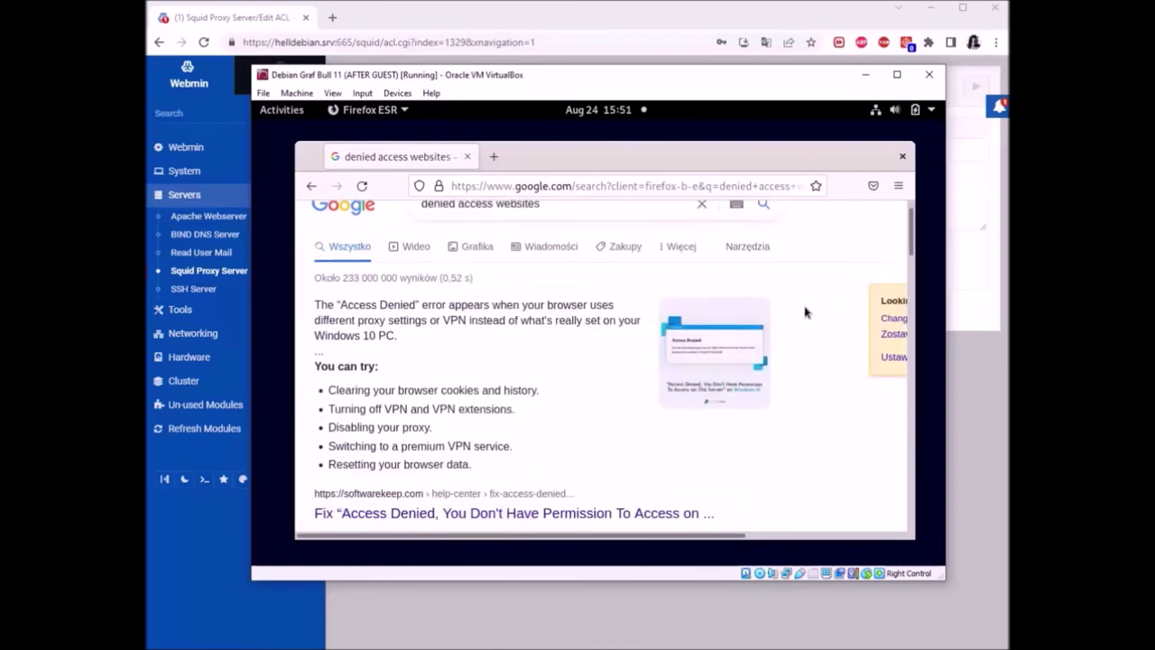
pyautogui.scroll(-2, 801, 308)
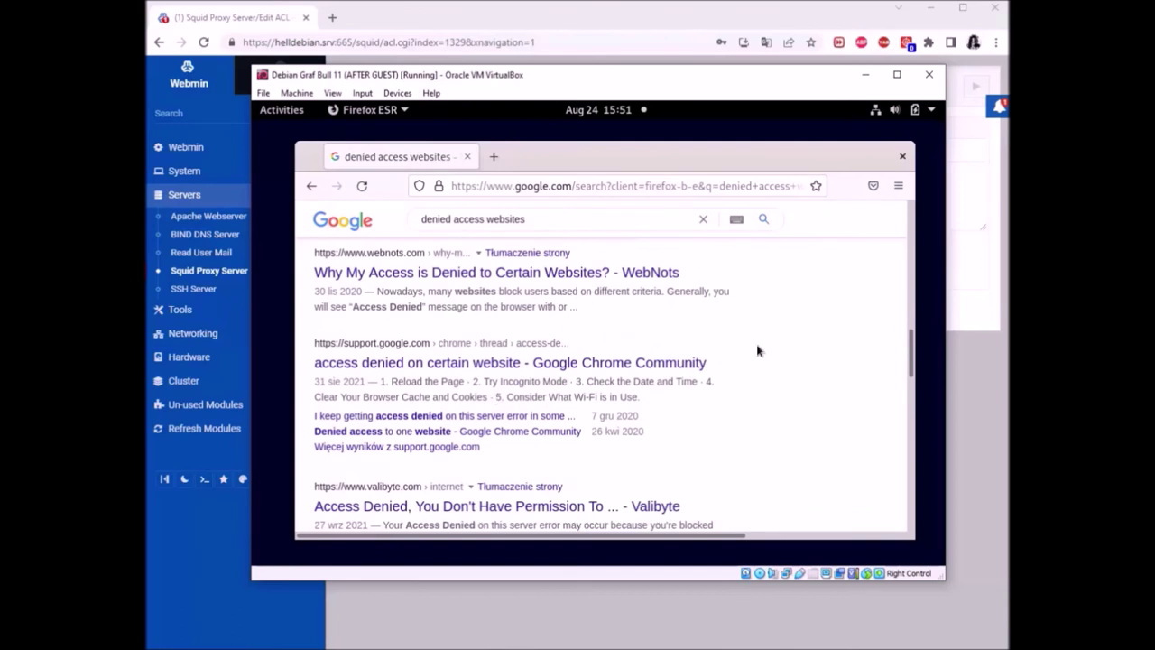
pyautogui.click(901, 156)
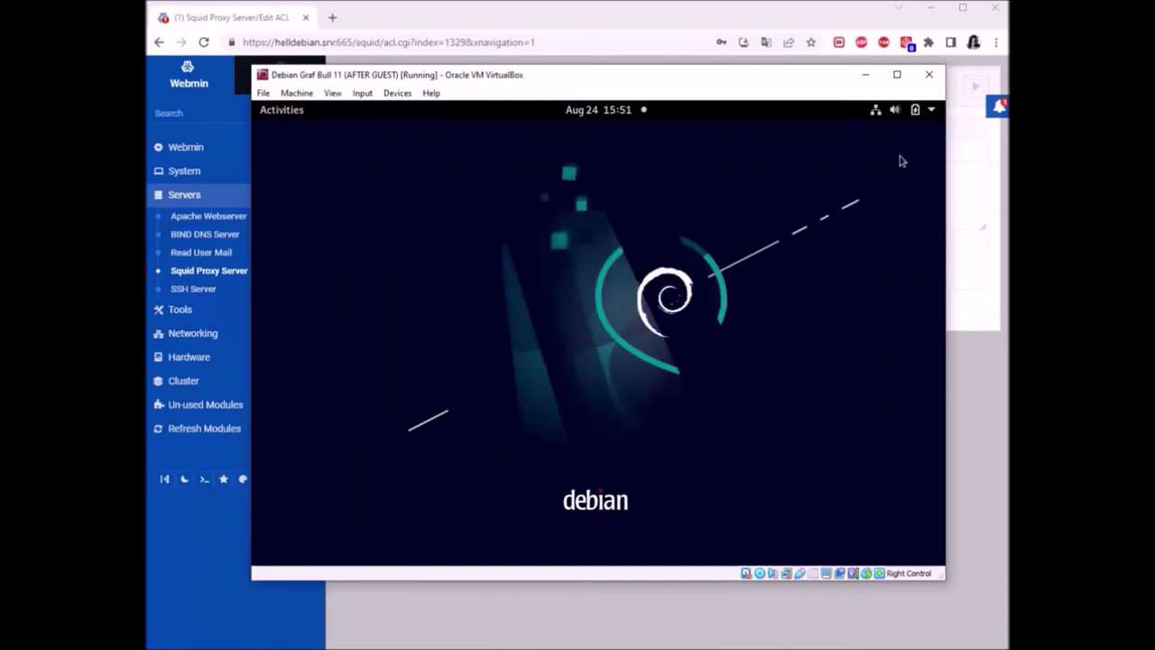
pyautogui.click(865, 74)
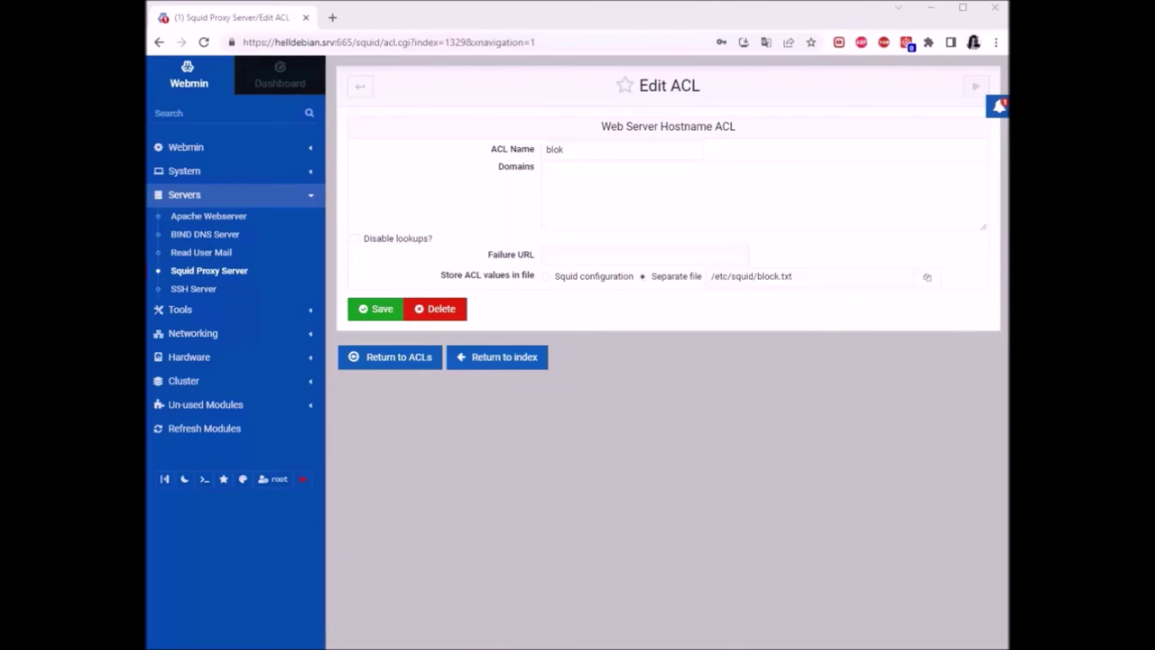
pyautogui.click(595, 253)
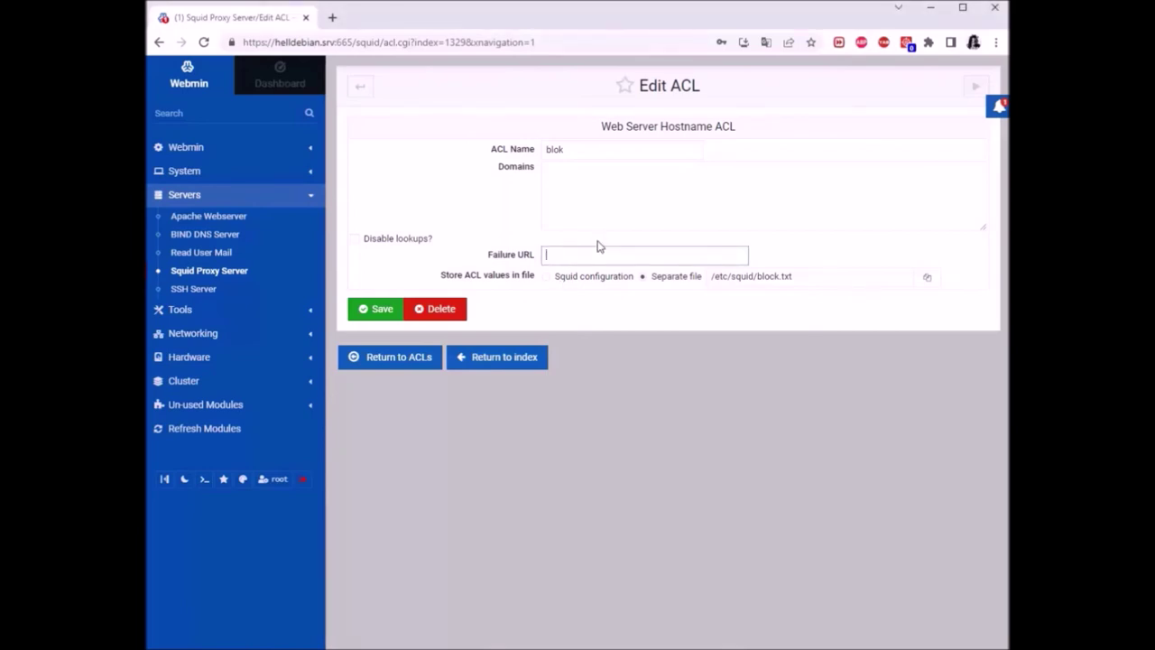
pyautogui.write('http')
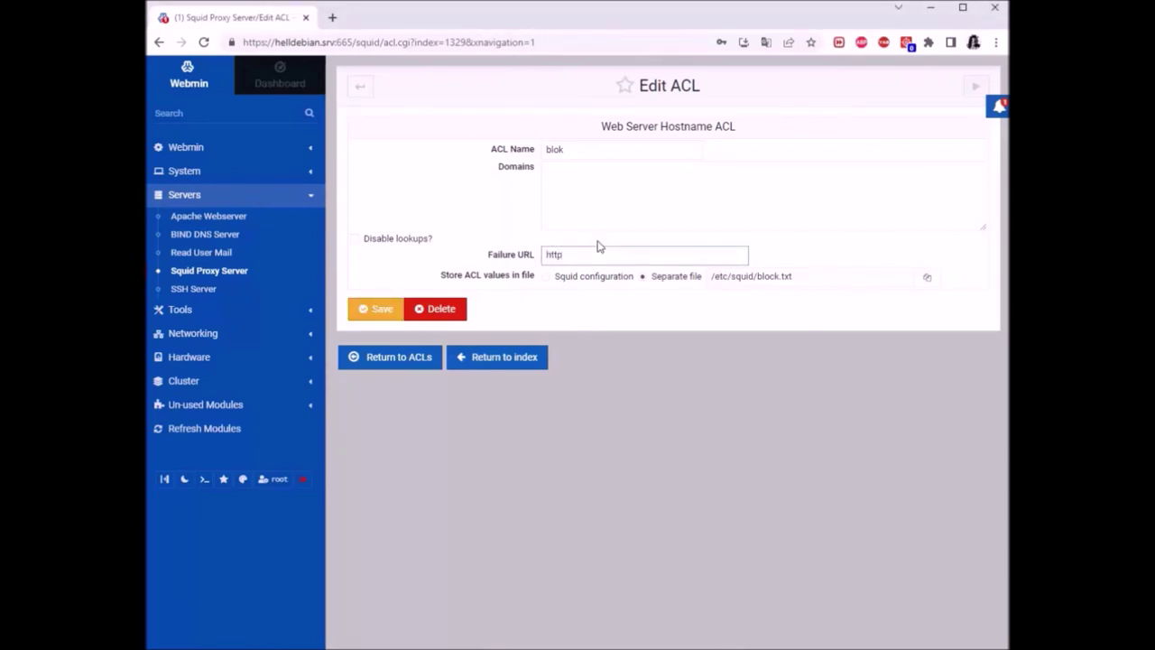
pyautogui.write('s://berniesanders.com/404/')
pyautogui.click(372, 308)
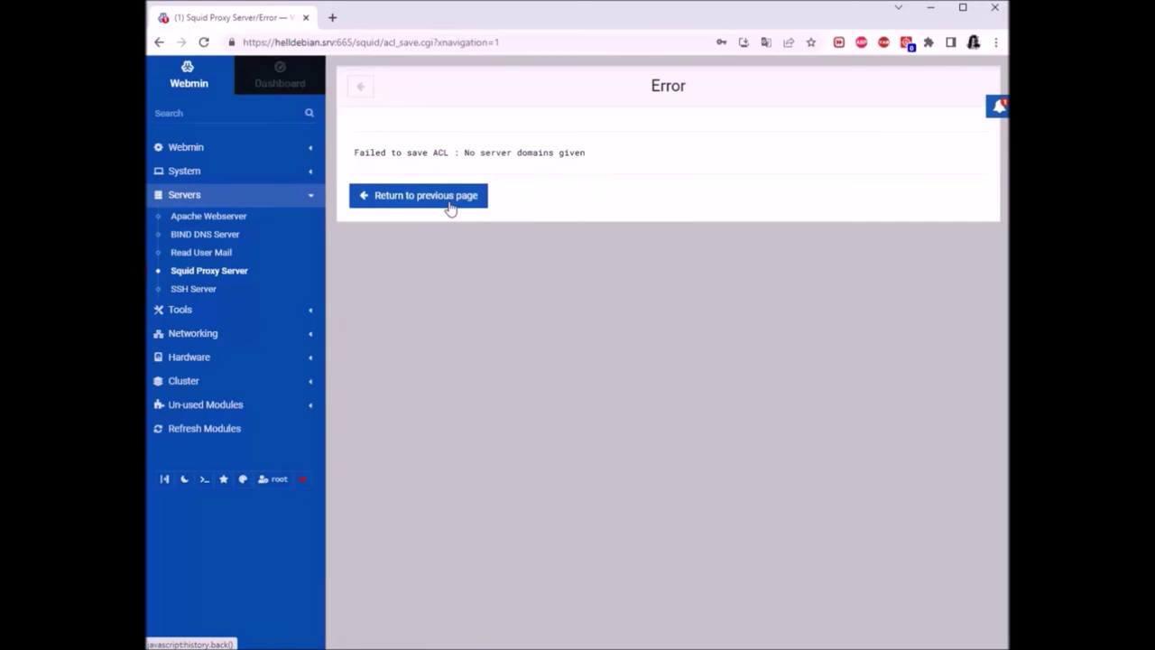
pyautogui.click(441, 205)
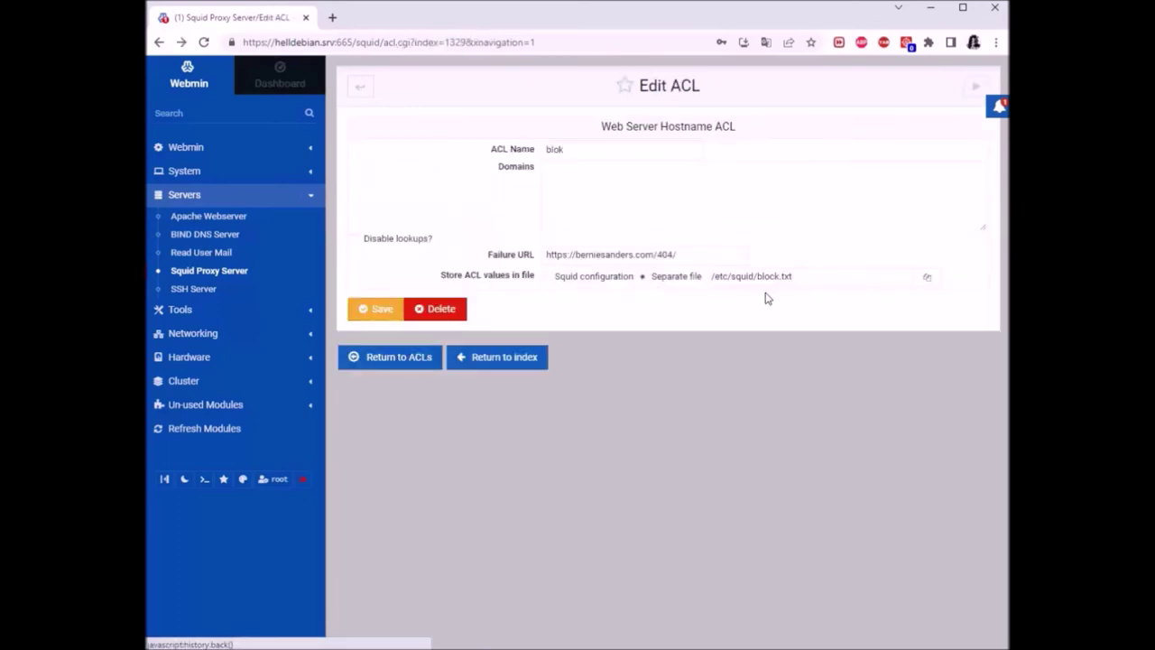
# List facebook.com, instagram.com and marvel.com as blok's domains on separate lines and save
pyautogui.click(636, 174)
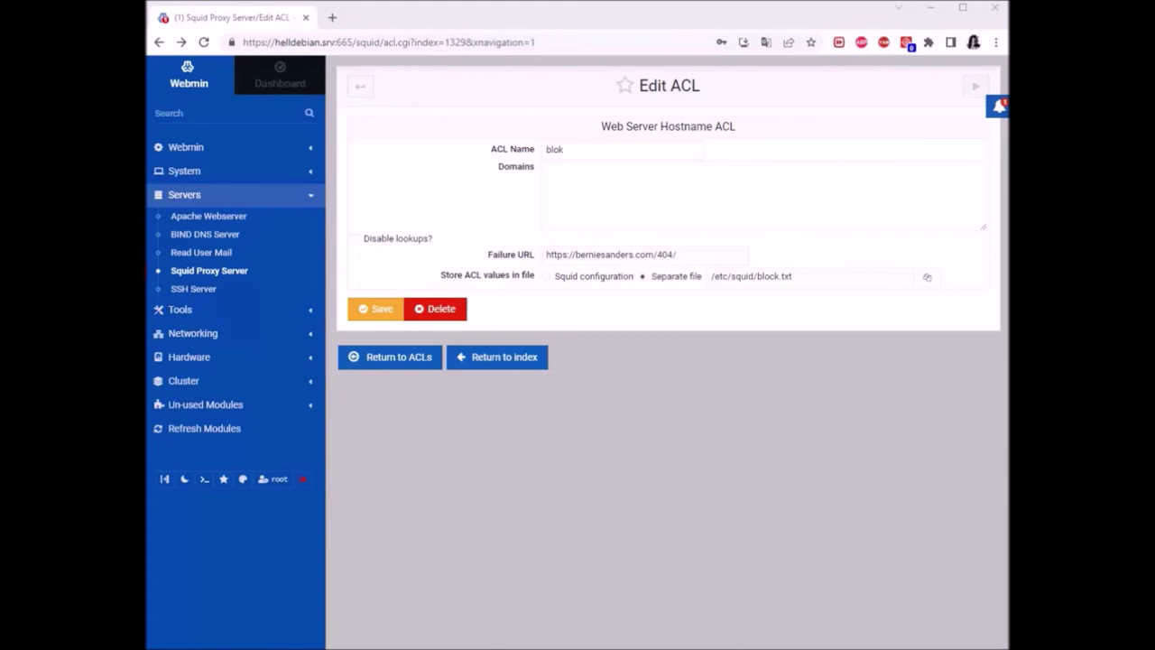
pyautogui.click(602, 177)
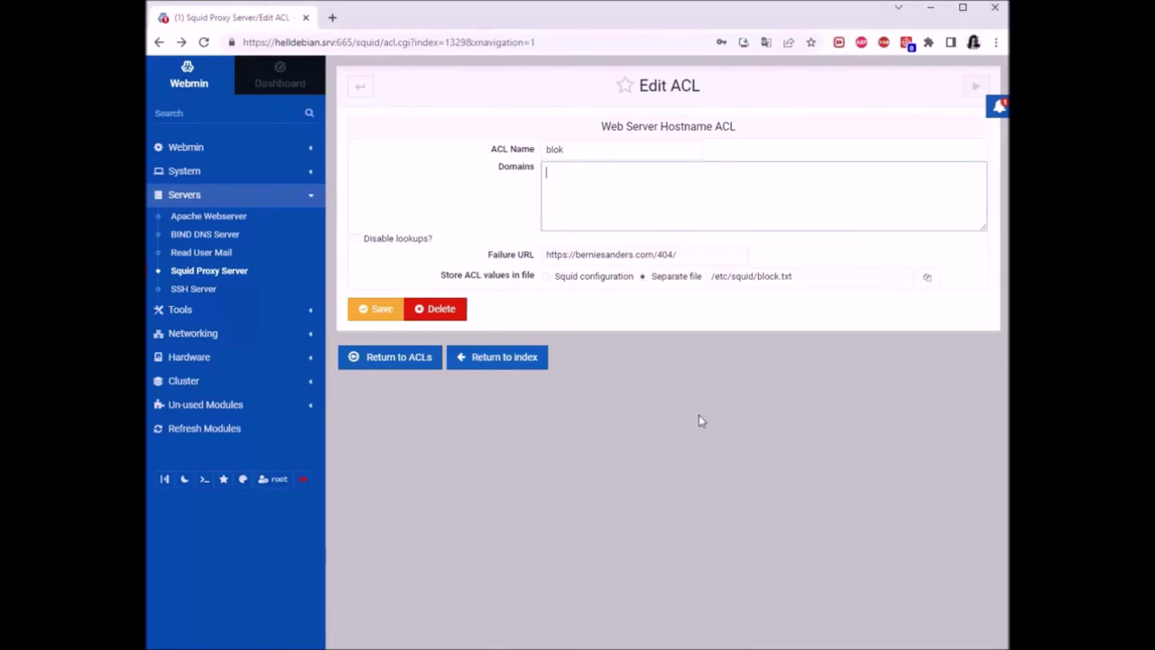
pyautogui.write('fac')
pyautogui.write('ebook')
pyautogui.write('.com')
pyautogui.write('ram.com')
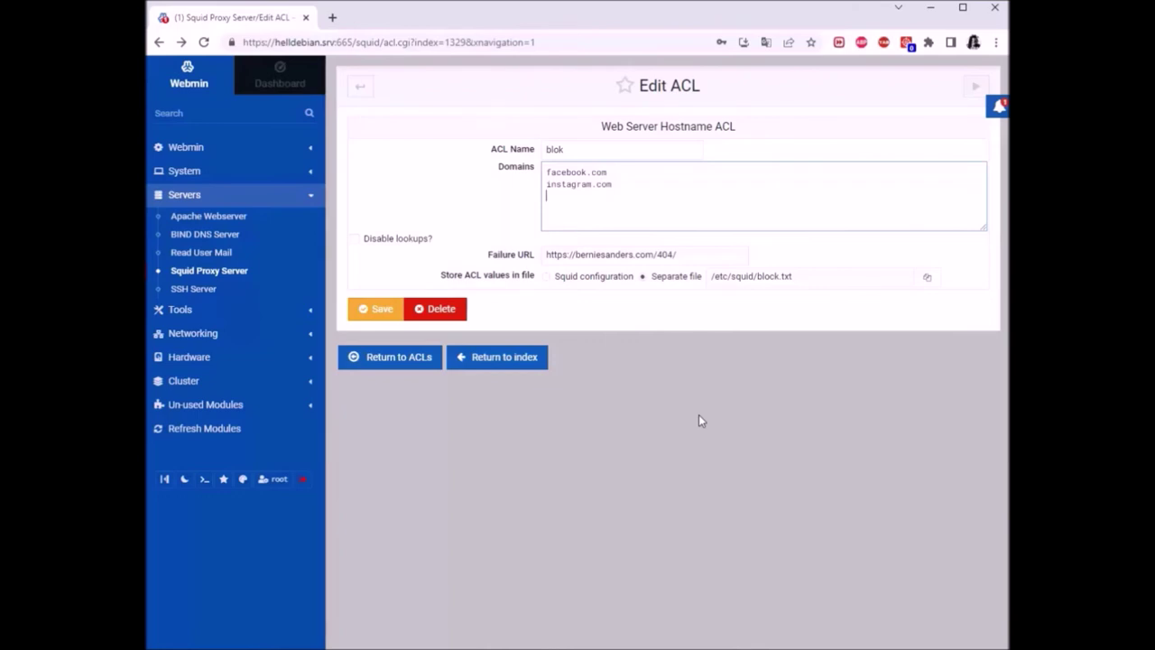
pyautogui.write('marvel.com')
pyautogui.moveTo(608, 205); pyautogui.dragTo(530, 193)
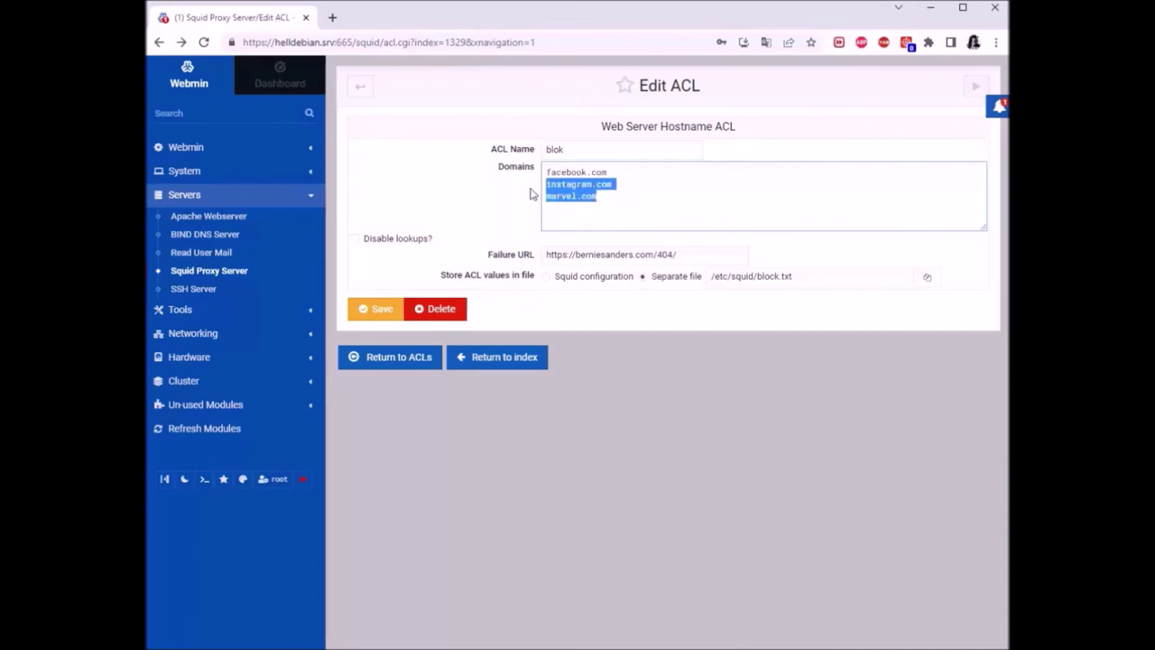
pyautogui.click(660, 206)
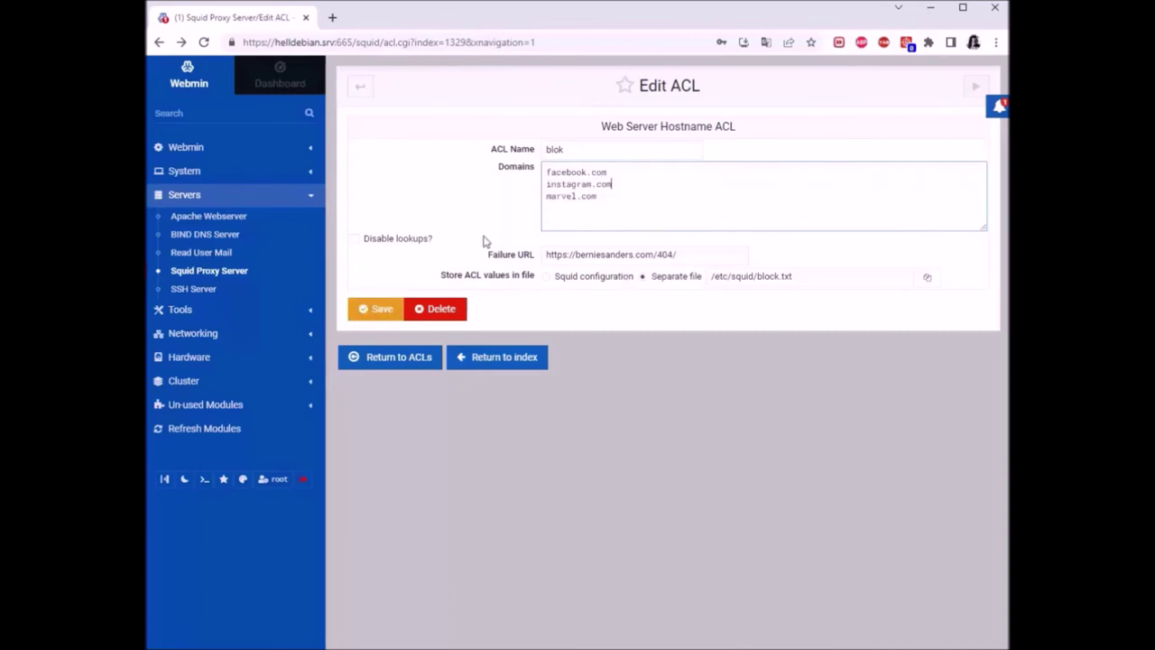
pyautogui.click(401, 308)
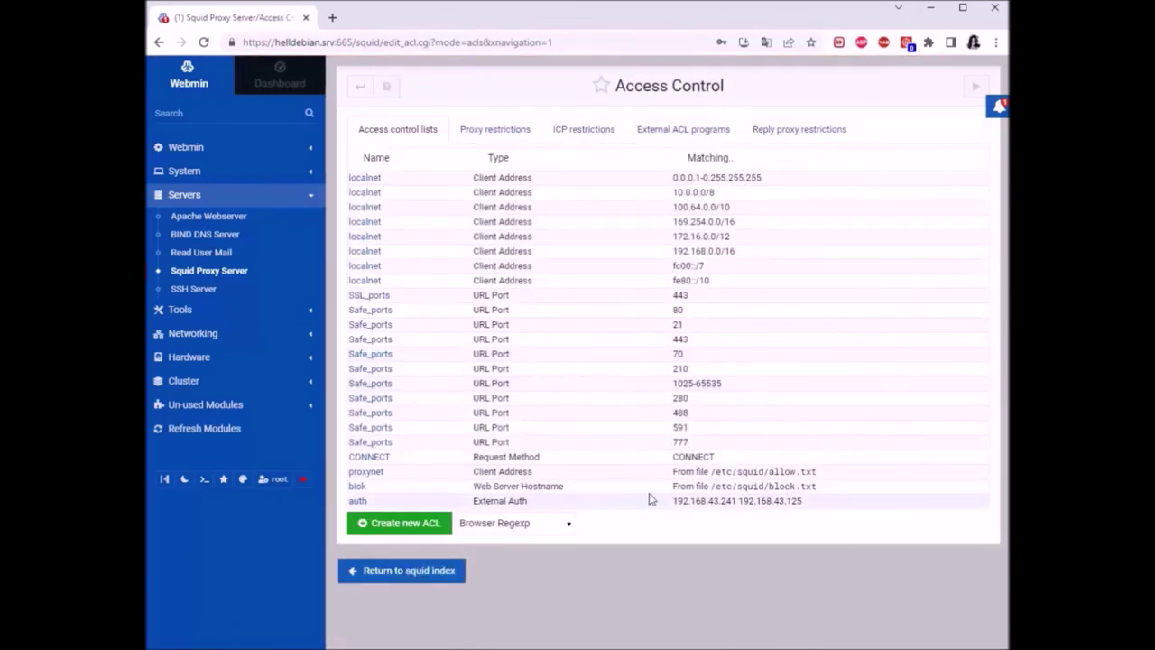
# Highlight the proxynet, blok and auth rows in the ACL list to review them
pyautogui.moveTo(823, 480); pyautogui.dragTo(354, 471)
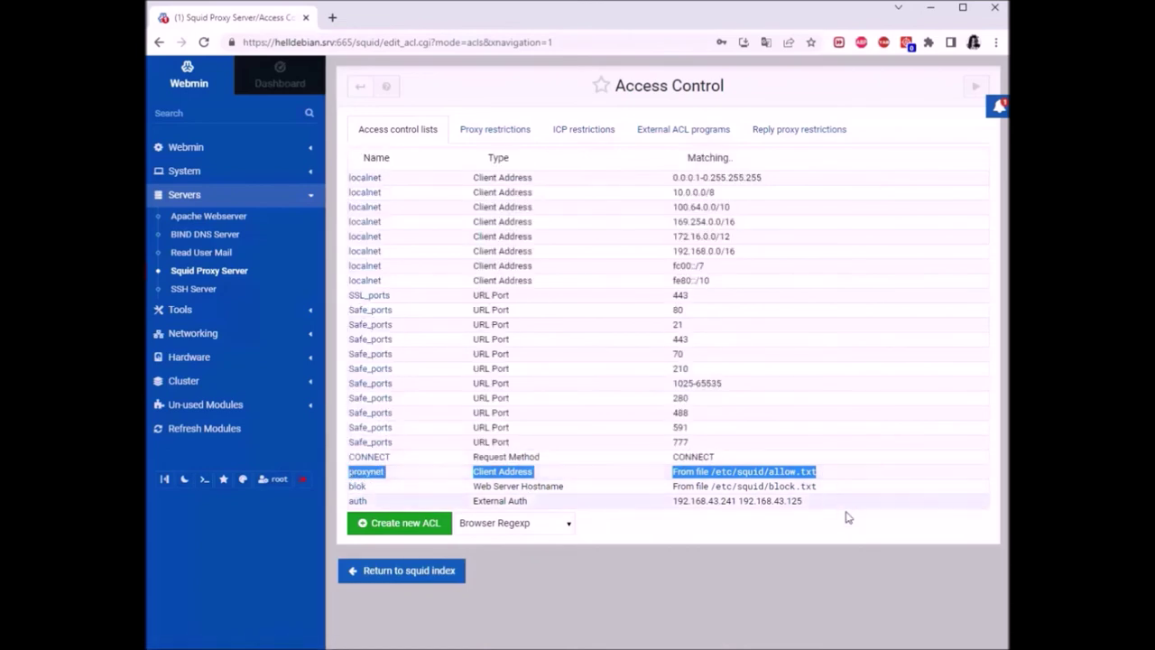
pyautogui.click(844, 485)
pyautogui.moveTo(823, 485); pyautogui.dragTo(473, 487)
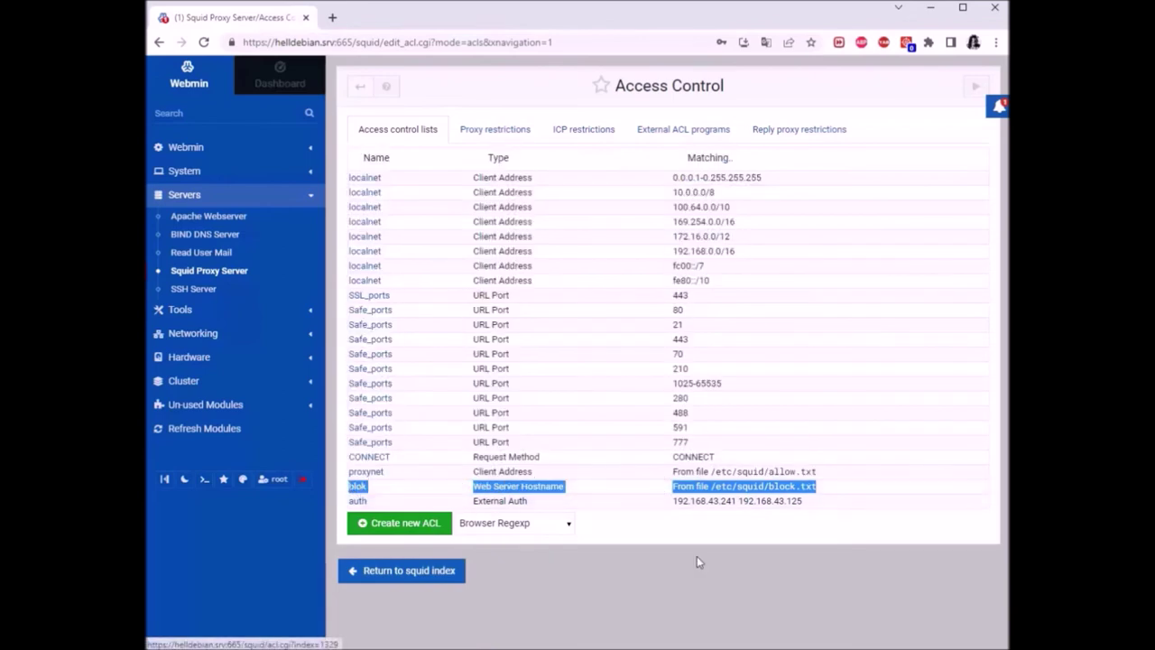
pyautogui.click(746, 572)
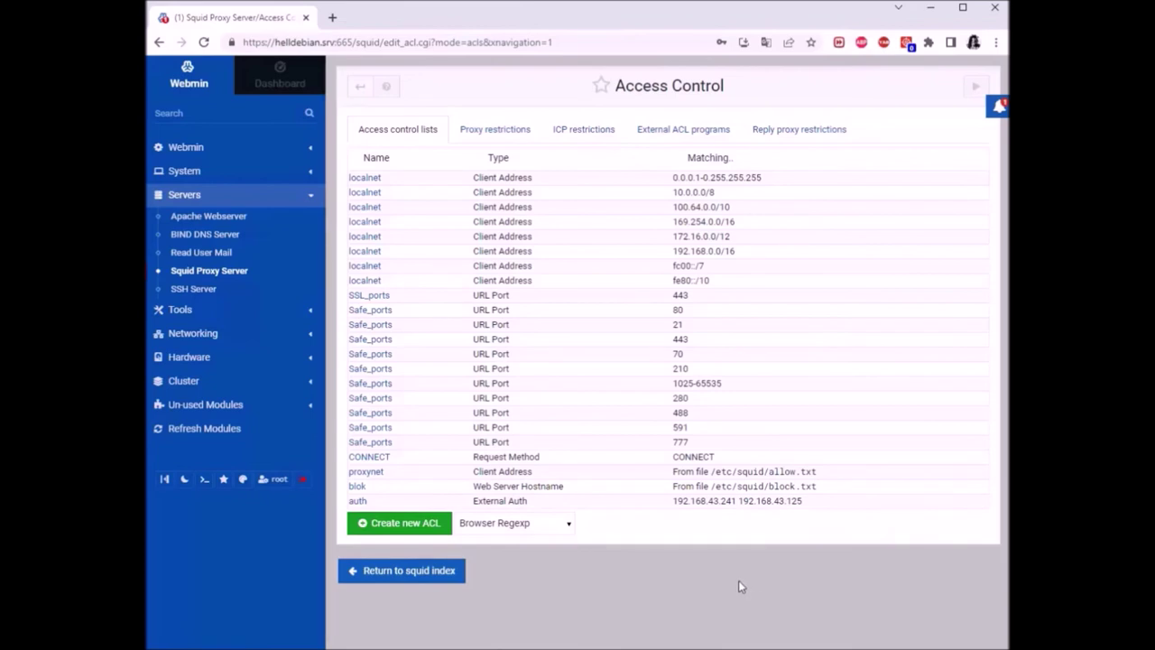
pyautogui.moveTo(812, 503); pyautogui.dragTo(349, 506)
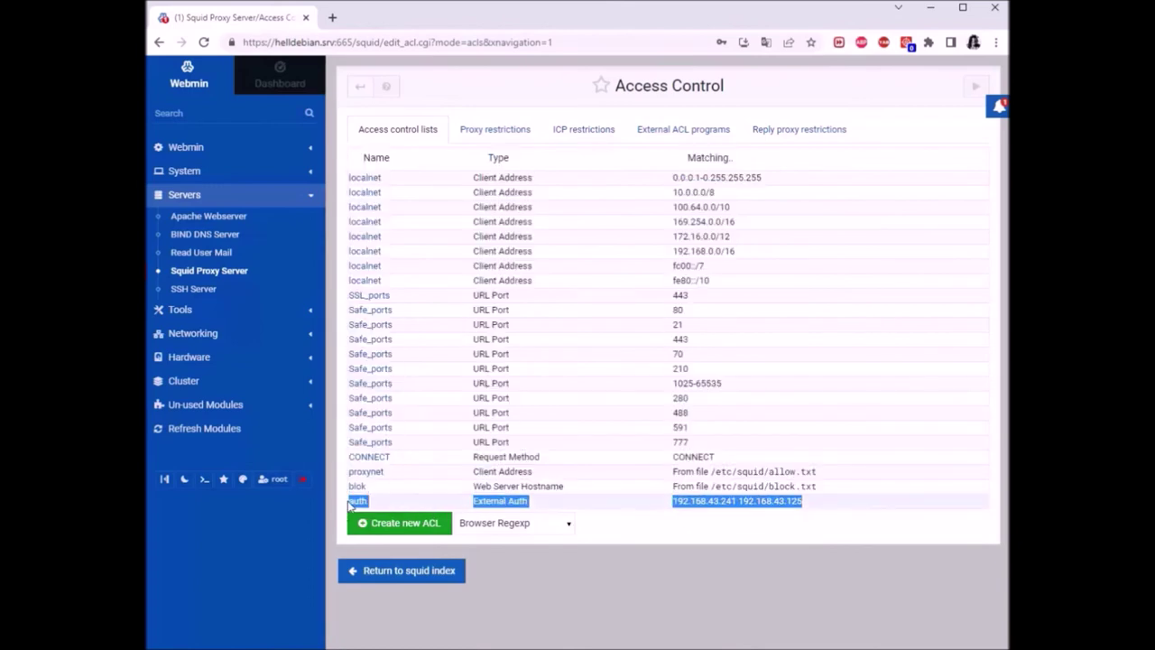
pyautogui.click(701, 569)
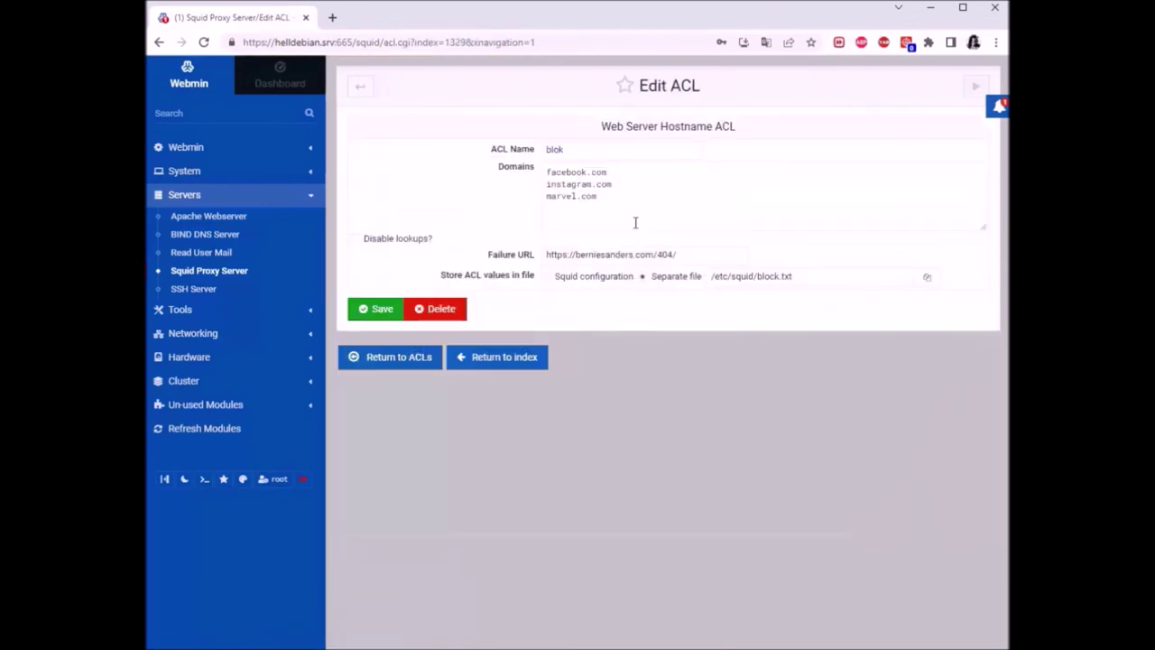
pyautogui.moveTo(685, 252); pyautogui.dragTo(547, 254)
pyautogui.rightClick(558, 251)
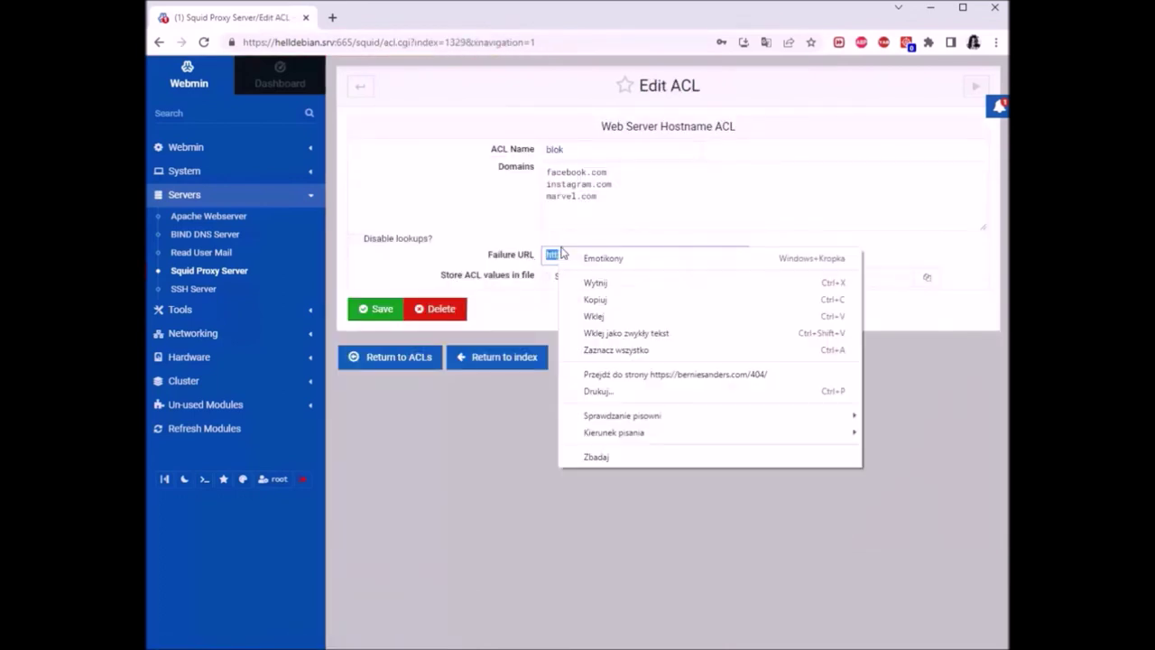
pyautogui.click(604, 300)
pyautogui.click(386, 361)
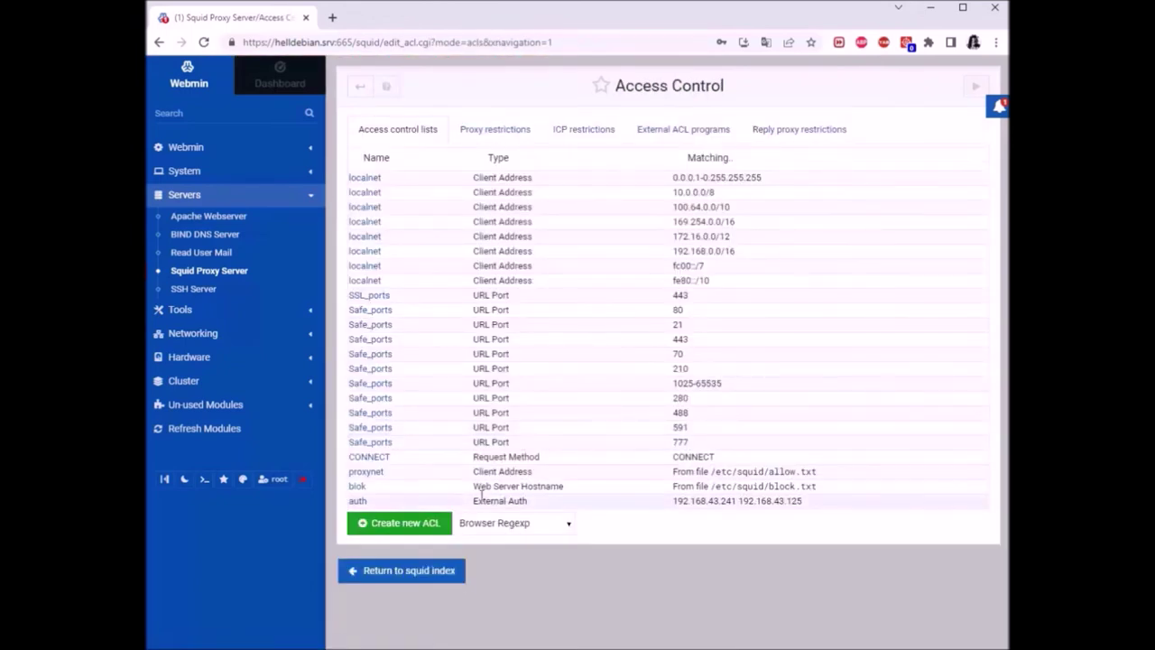
pyautogui.click(379, 474)
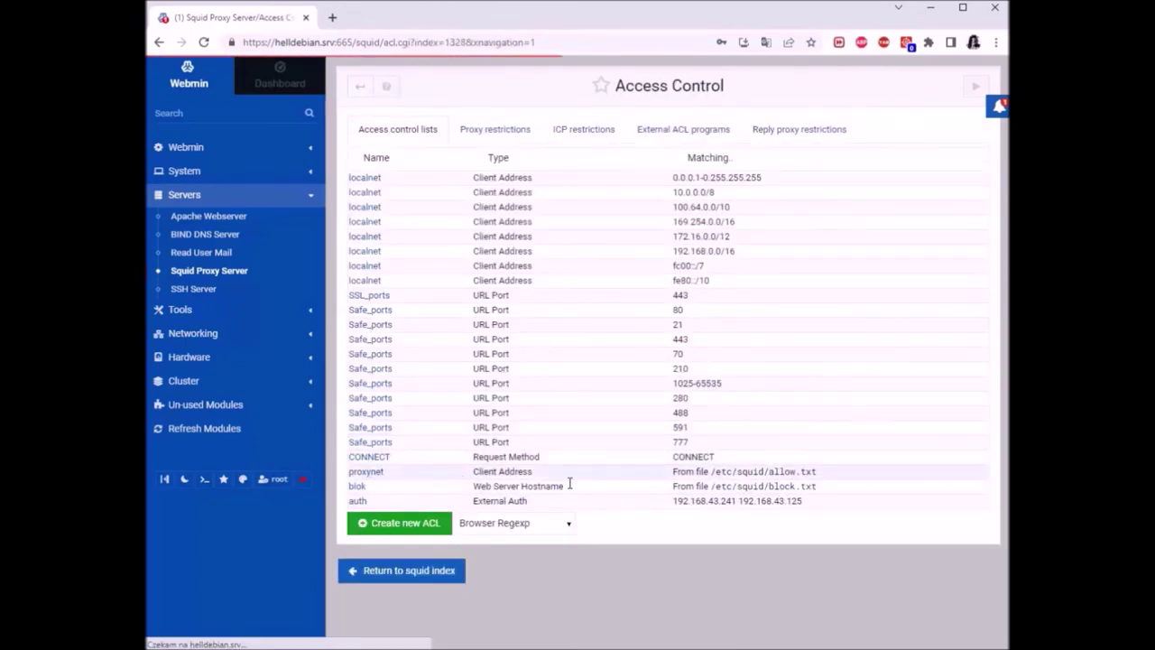
pyautogui.click(595, 257)
pyautogui.rightClick(597, 258)
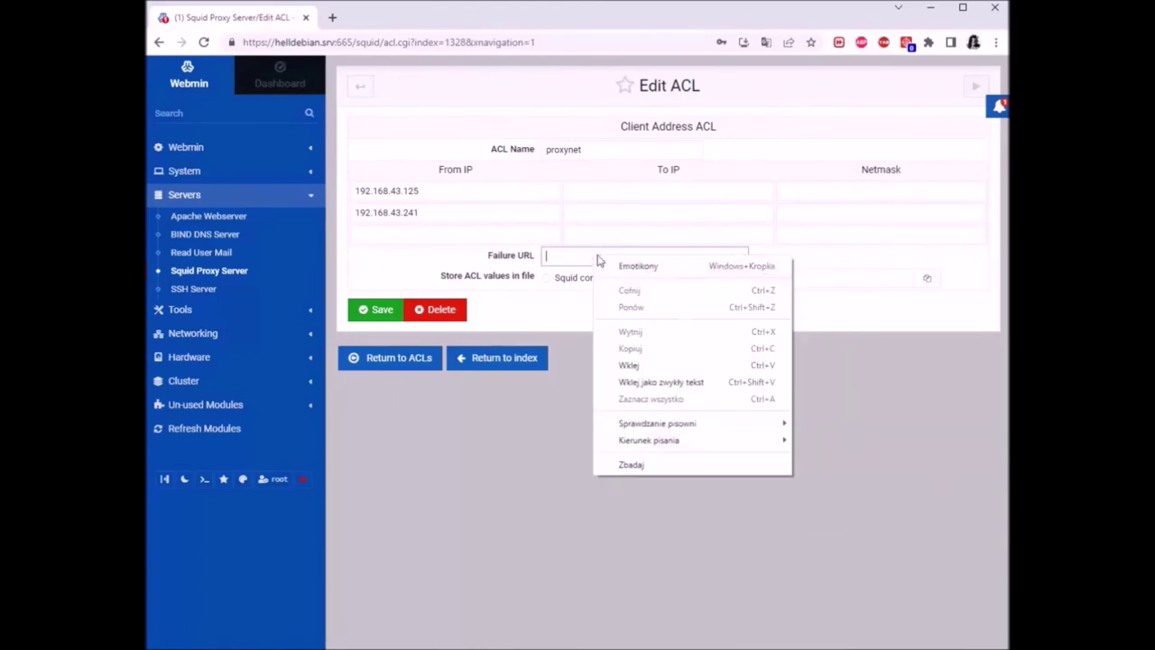
pyautogui.click(637, 363)
pyautogui.press('Return')
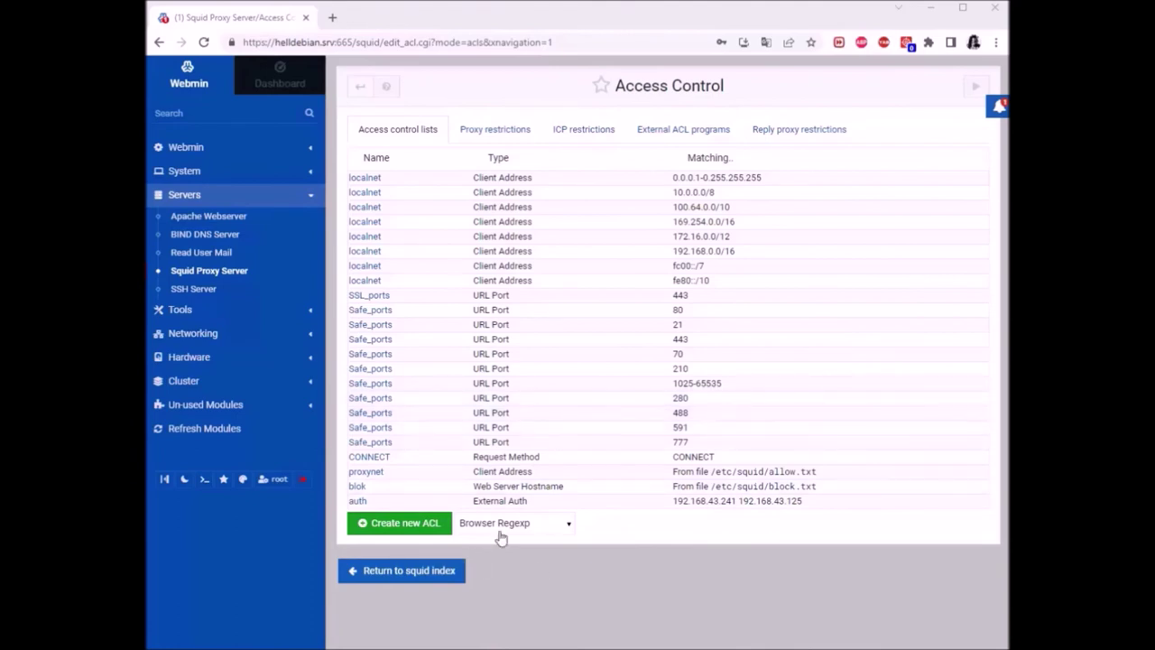
pyautogui.click(356, 501)
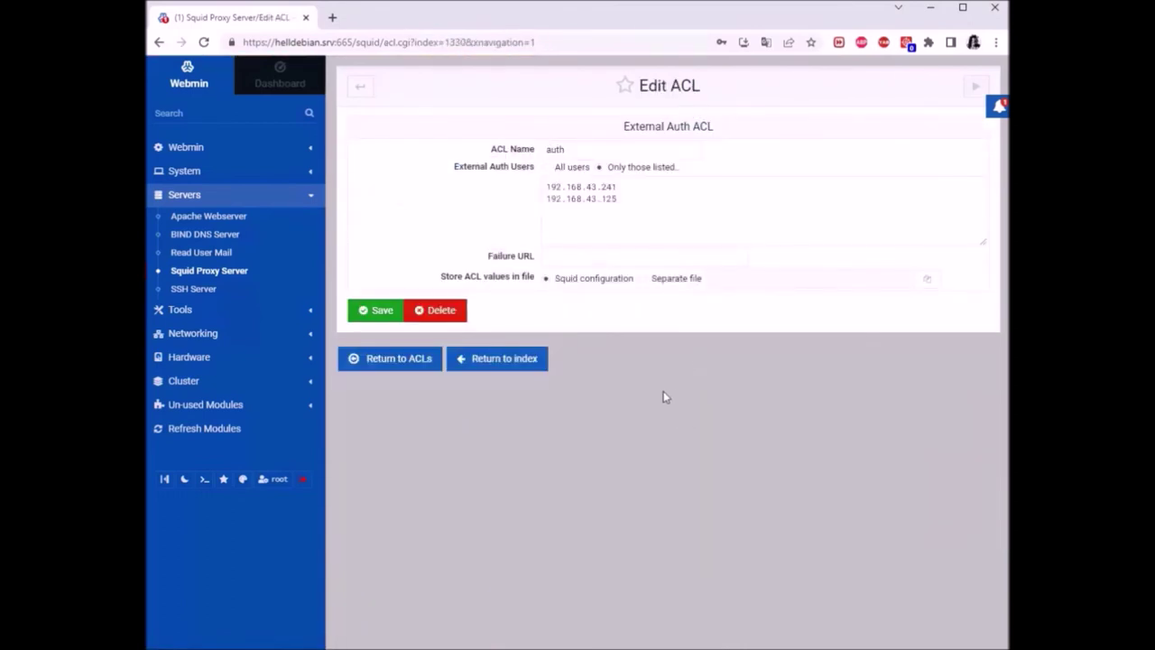
pyautogui.click(569, 255)
pyautogui.rightClick(577, 257)
pyautogui.click(630, 383)
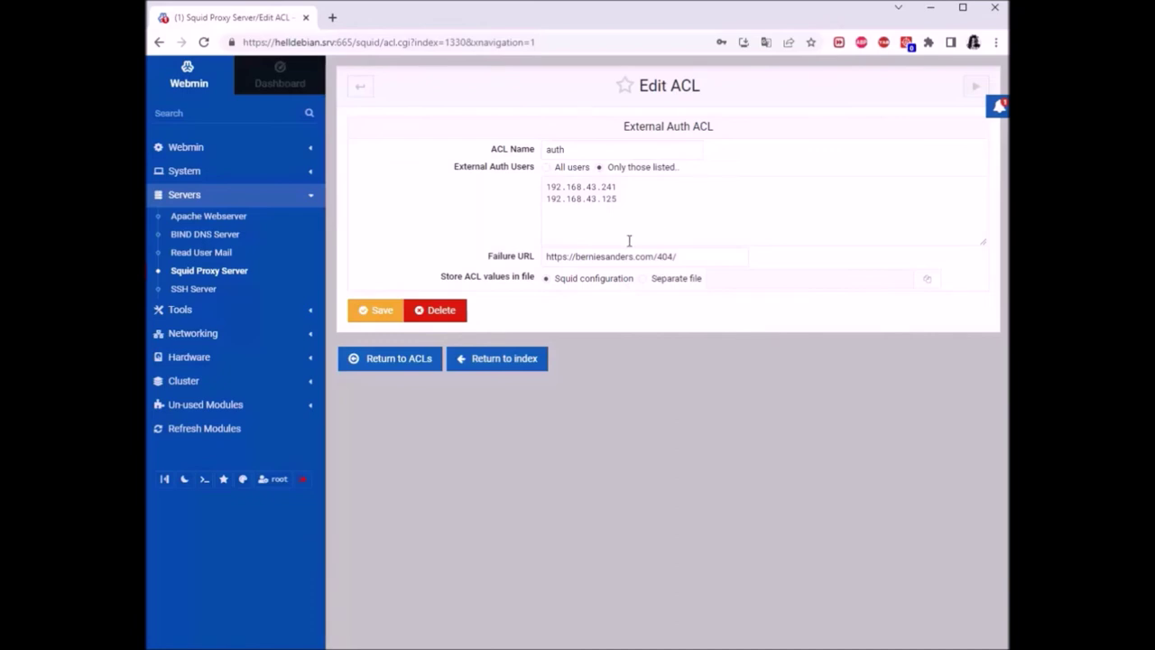
pyautogui.click(620, 203)
pyautogui.moveTo(638, 211); pyautogui.dragTo(536, 188)
pyautogui.click(658, 211)
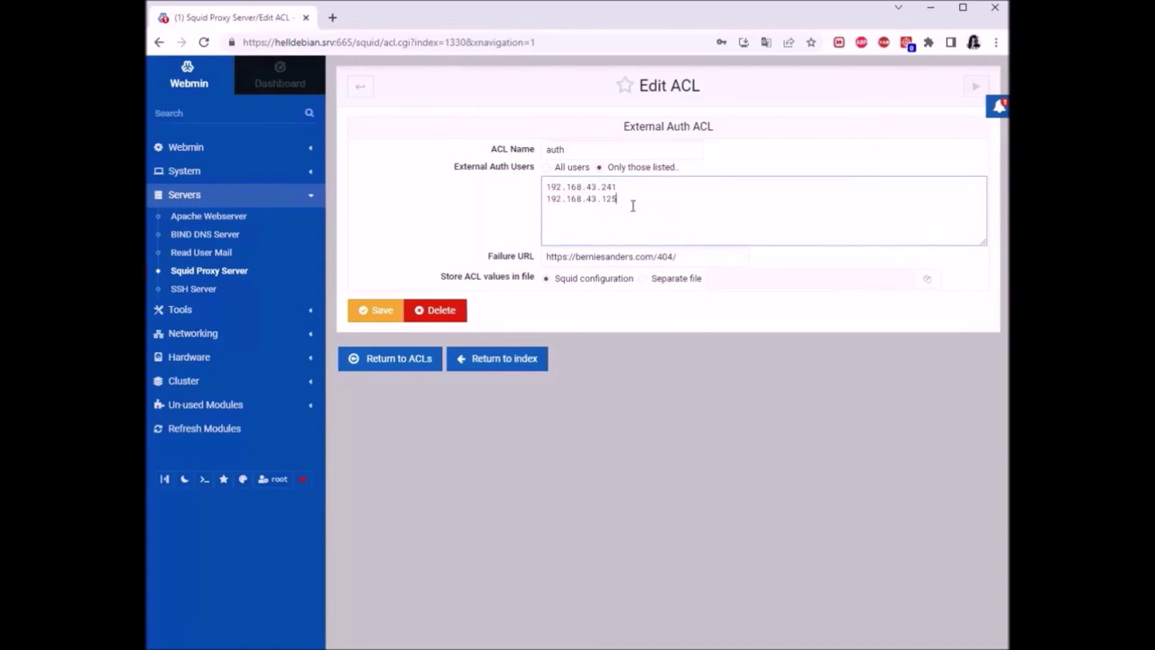
pyautogui.click(383, 312)
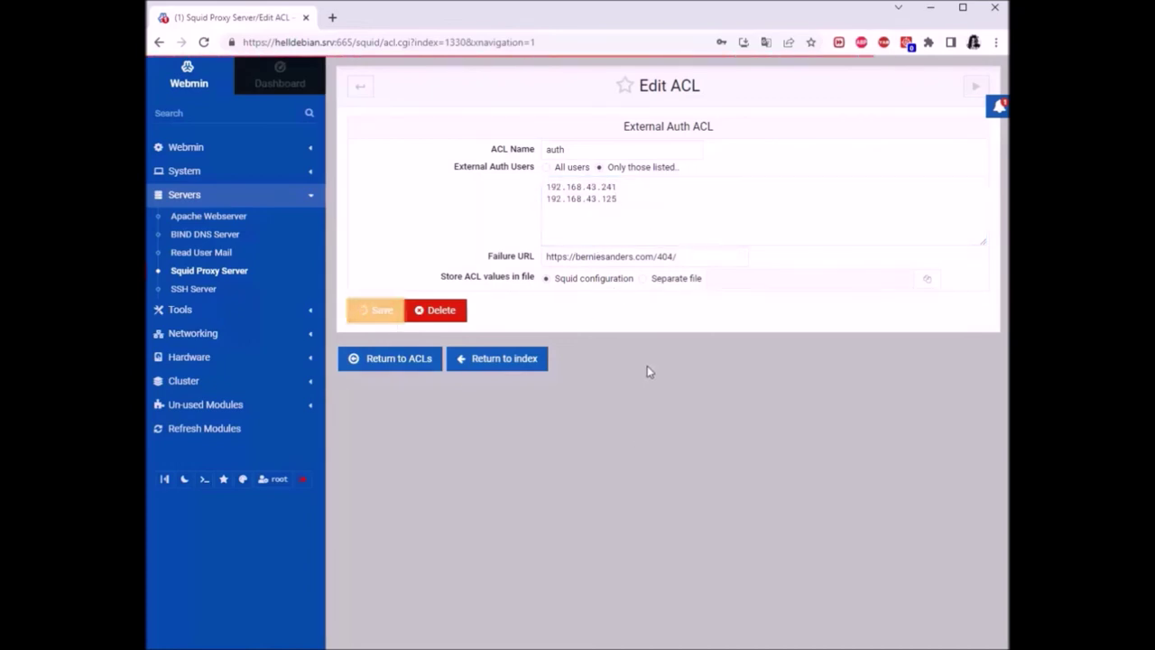
pyautogui.click(354, 91)
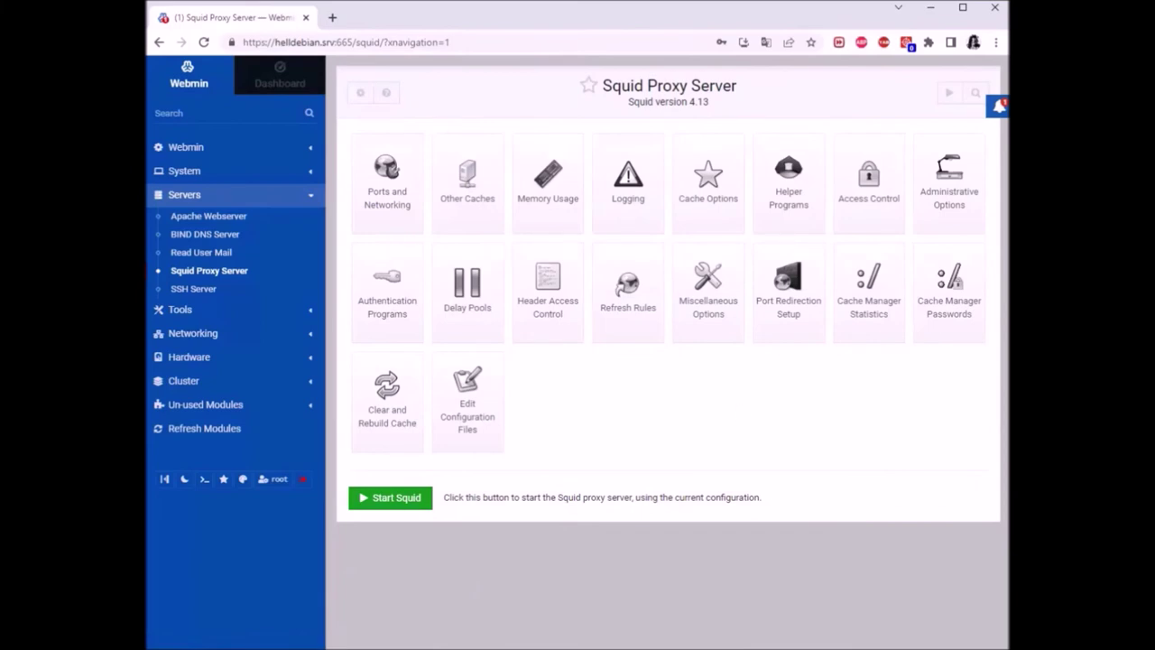
# Browse Squid's Access Control tabs and ACL types, settling on the proxynet, blok and auth restriction rules
pyautogui.click(868, 190)
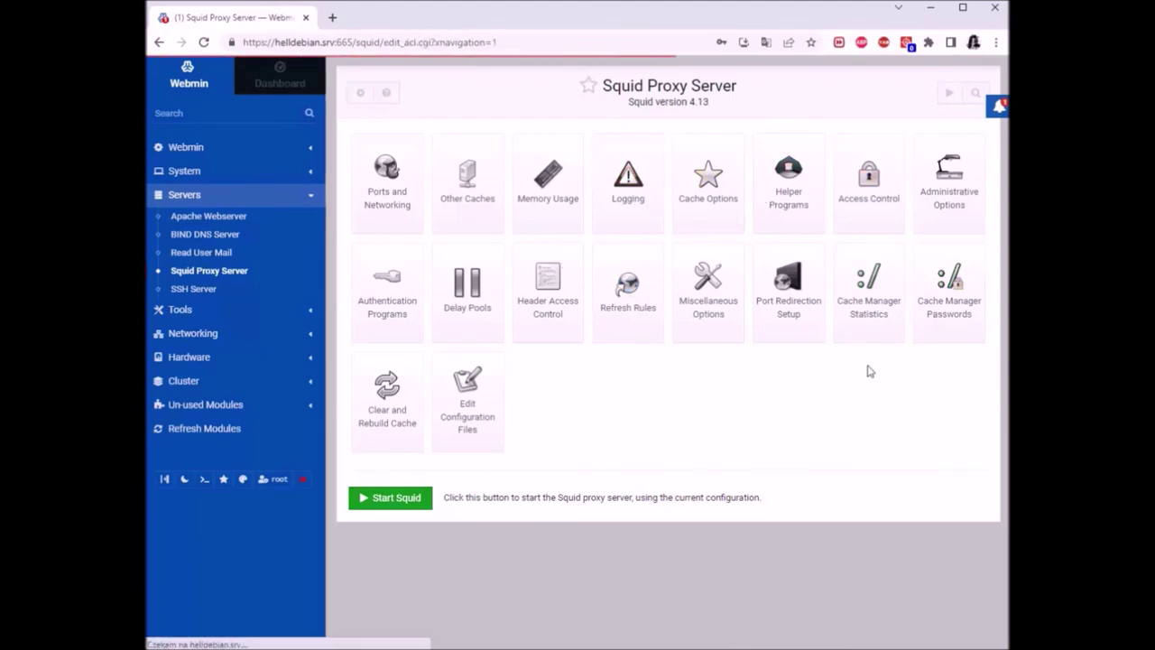
pyautogui.click(503, 131)
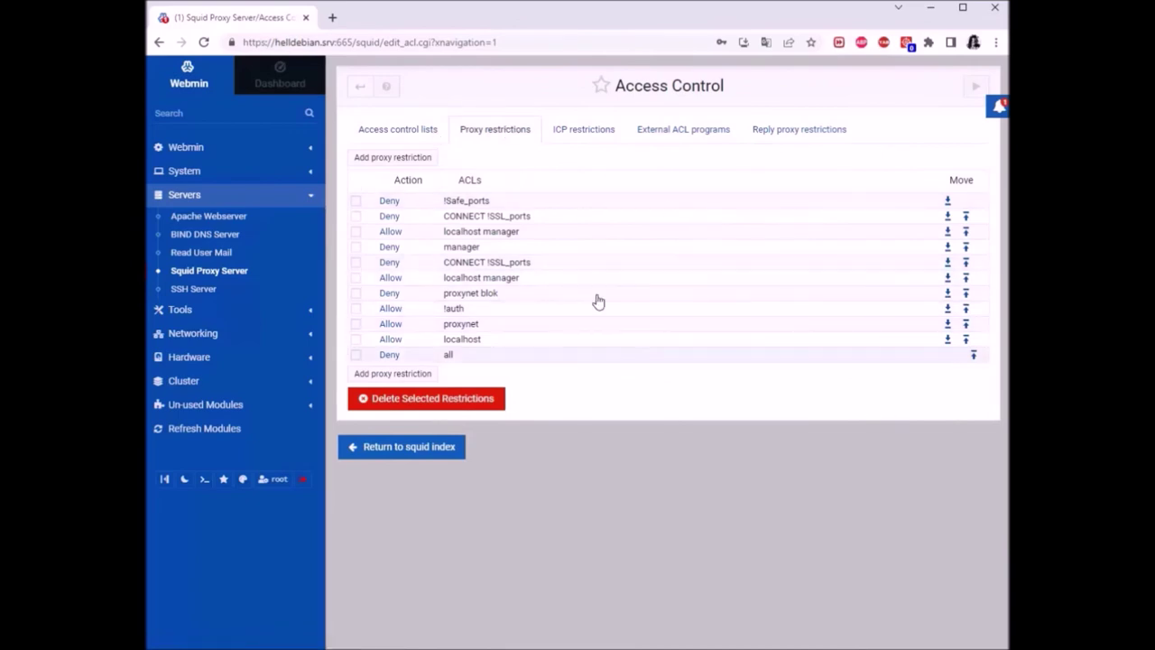
pyautogui.click(388, 133)
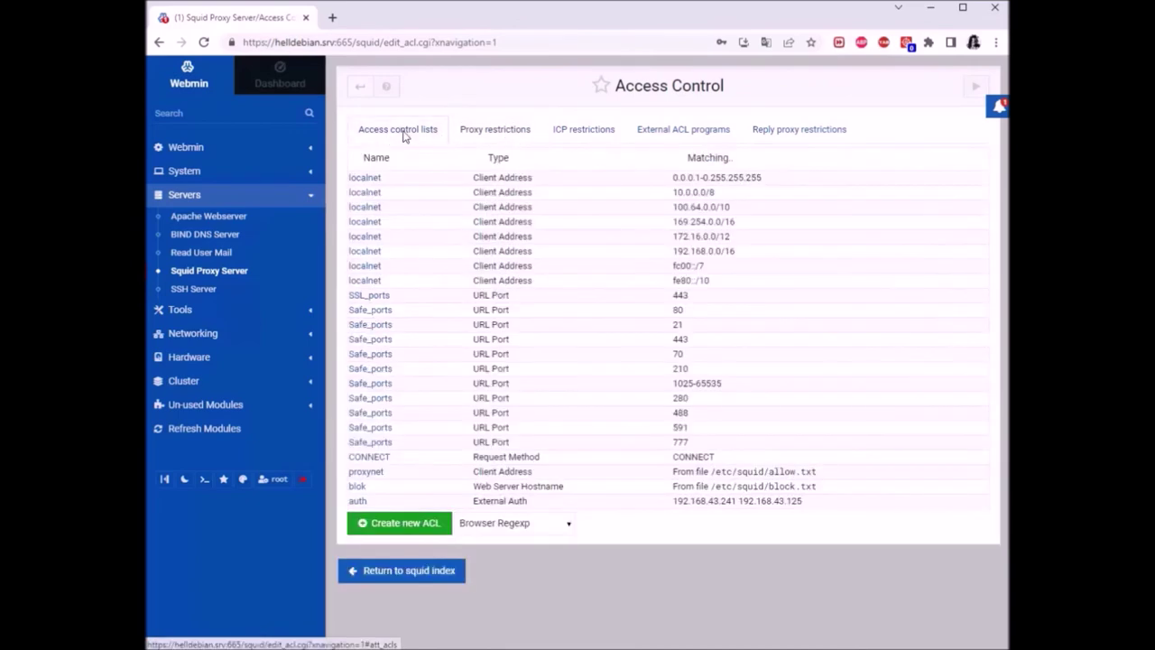
pyautogui.click(542, 528)
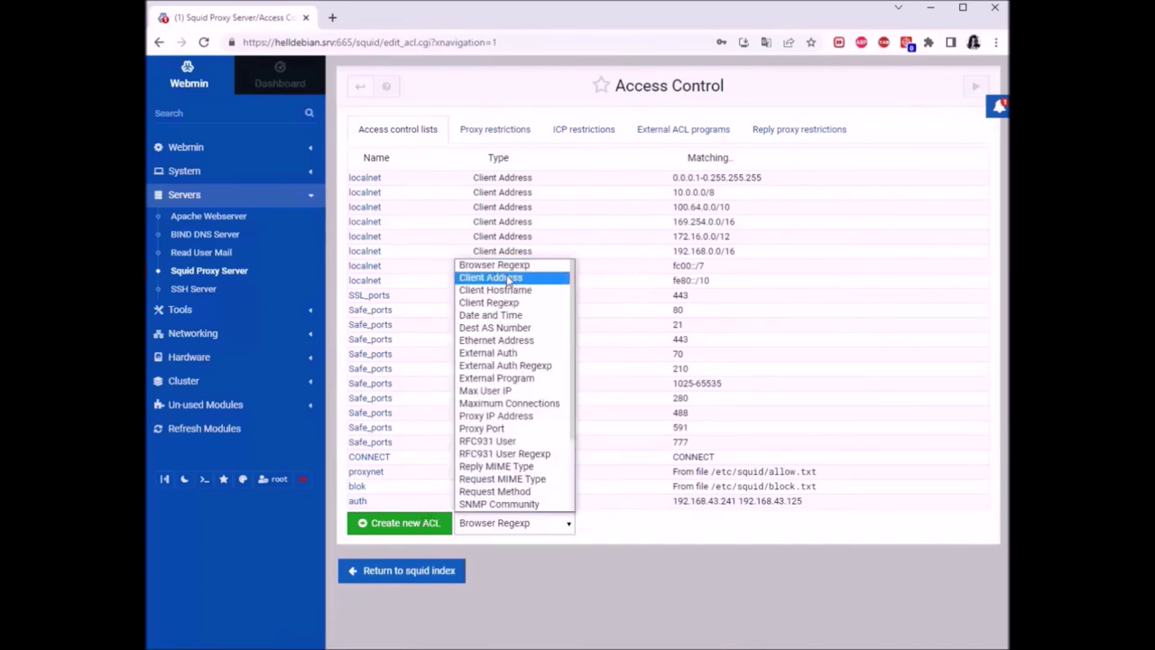
pyautogui.click(606, 587)
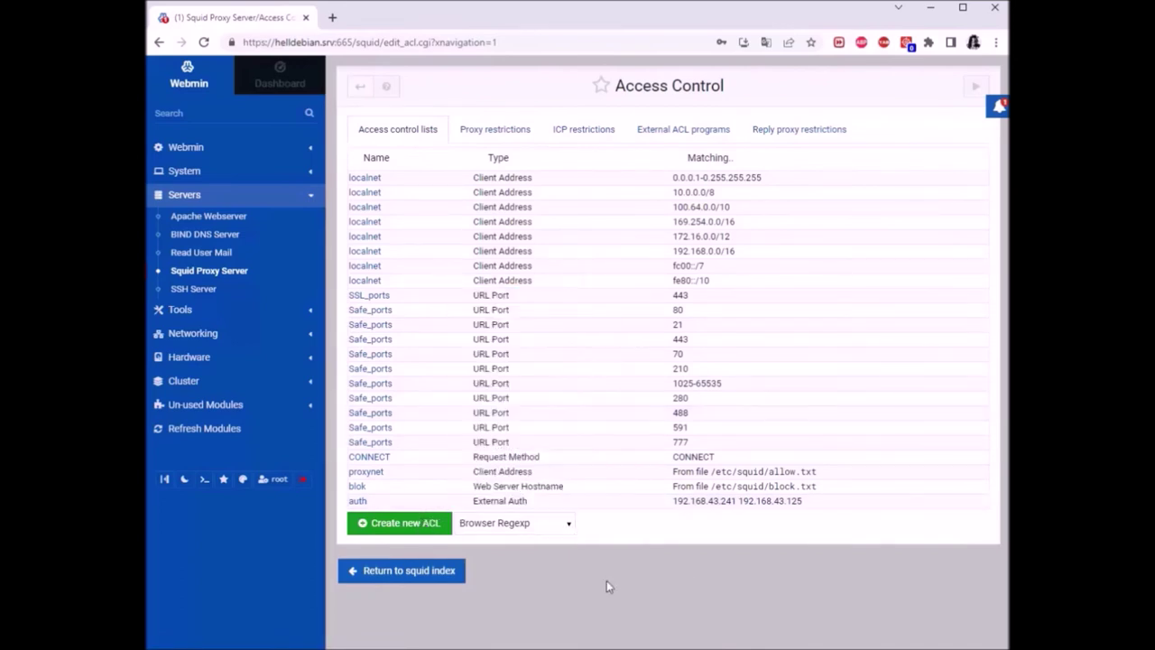
pyautogui.click(478, 133)
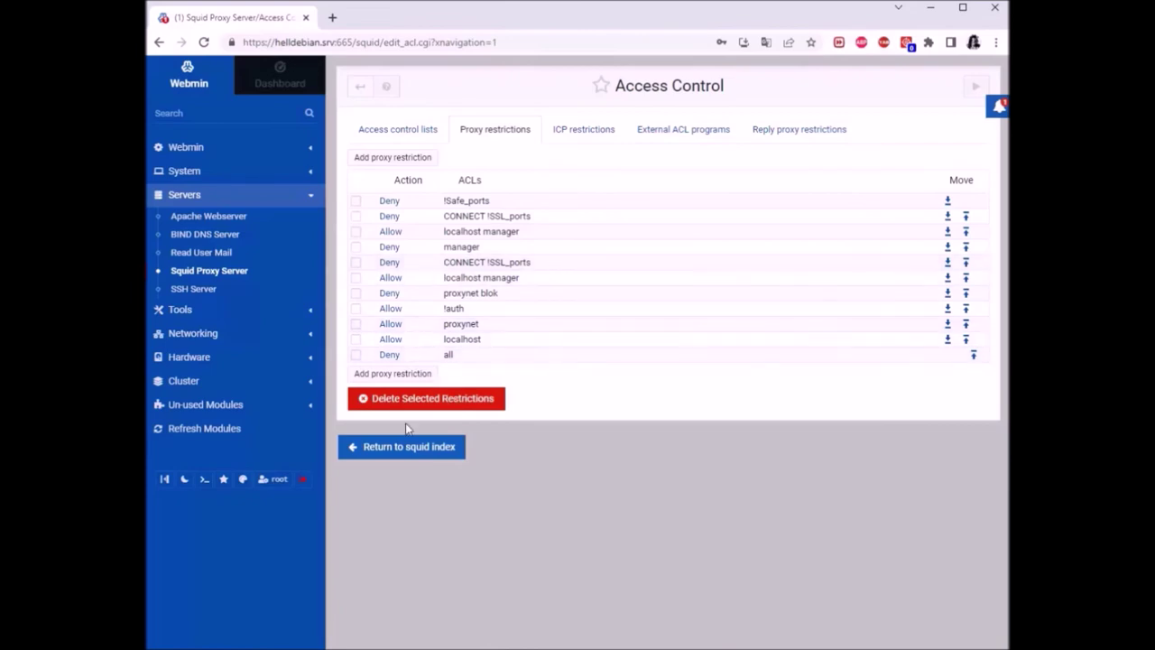
pyautogui.click(393, 158)
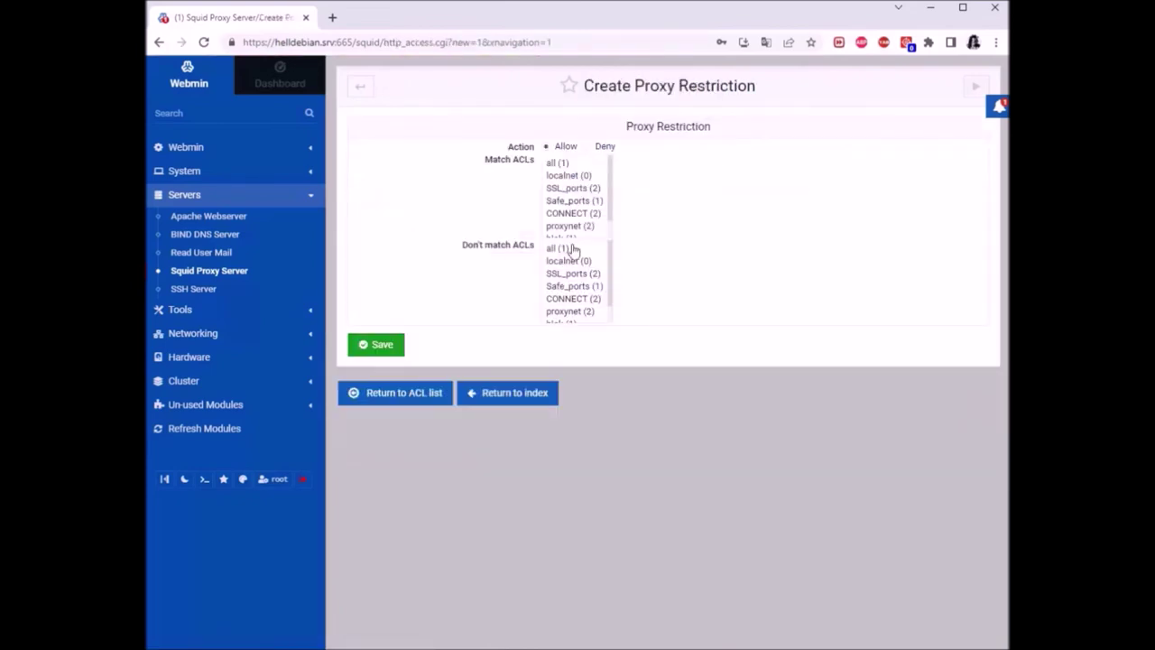
# Scroll through the new restriction's Match ACLs list, then leave it unsaved for the Squid index
pyautogui.scroll(-2, 561, 184)
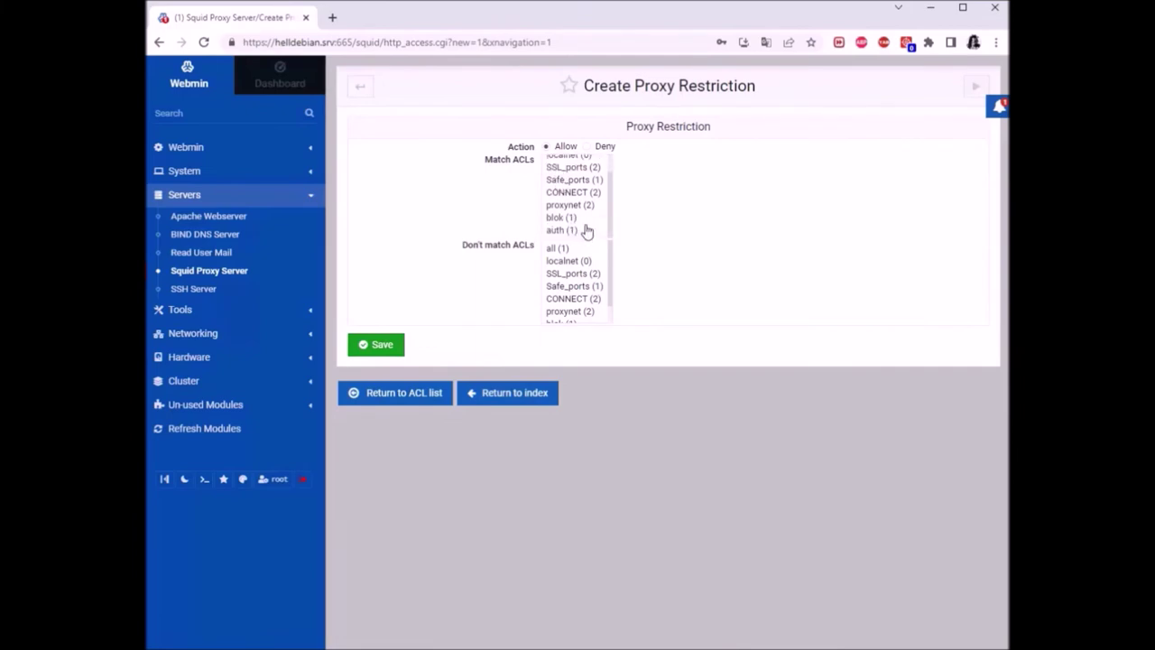
pyautogui.scroll(2, 587, 230)
pyautogui.scroll(-2, 578, 228)
pyautogui.click(358, 92)
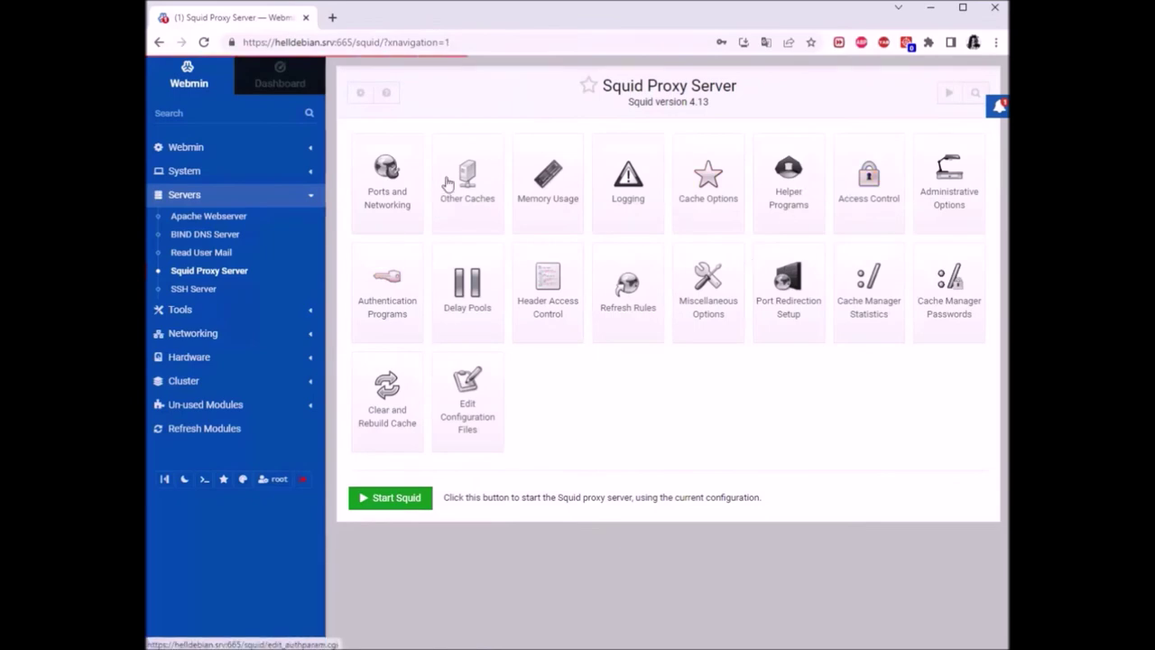
# Review the proxy restriction rules, highlighting Allow proxynet, then switch to the Debian VM console
pyautogui.click(478, 131)
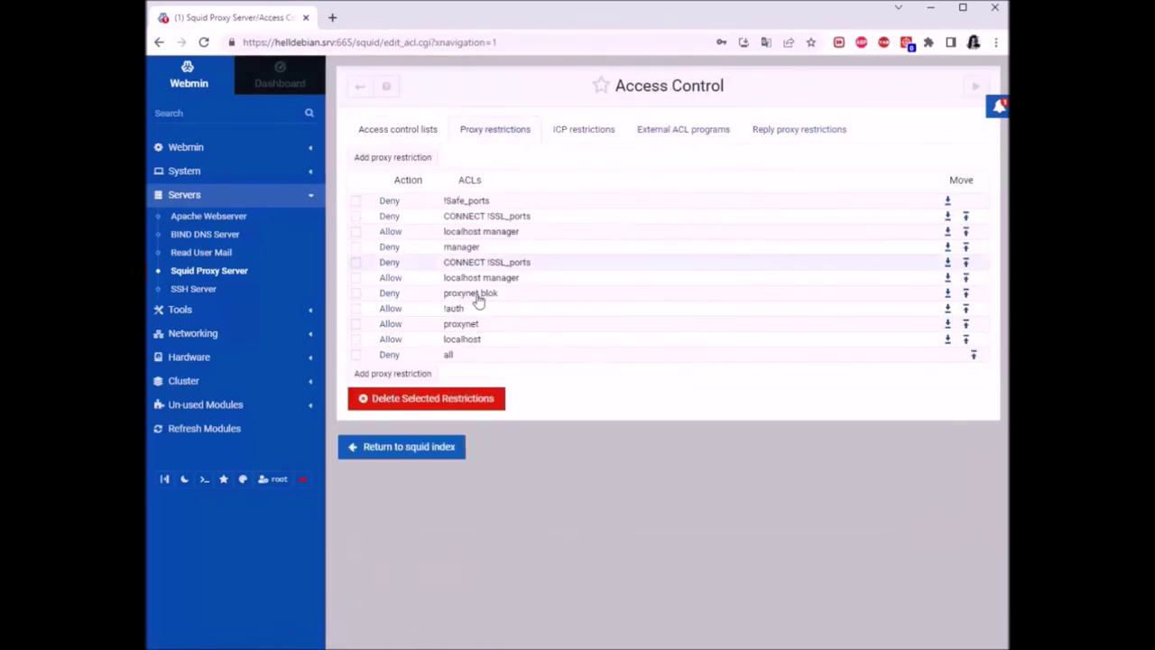
pyautogui.moveTo(482, 329)
pyautogui.mouseDown()
pyautogui.moveTo(364, 333)
pyautogui.moveTo(595, 435)
pyautogui.moveTo(490, 330)
pyautogui.moveTo(365, 332)
pyautogui.moveTo(471, 398)
pyautogui.moveTo(552, 412)
pyautogui.moveTo(464, 329)
pyautogui.mouseUp()
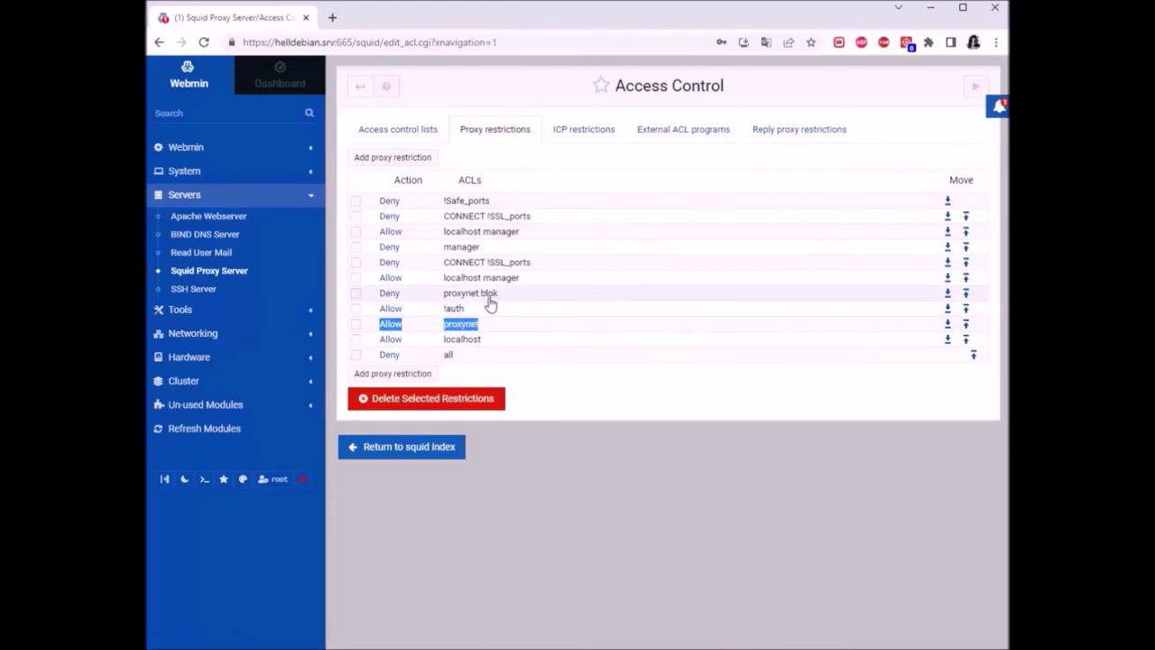
pyautogui.click(561, 446)
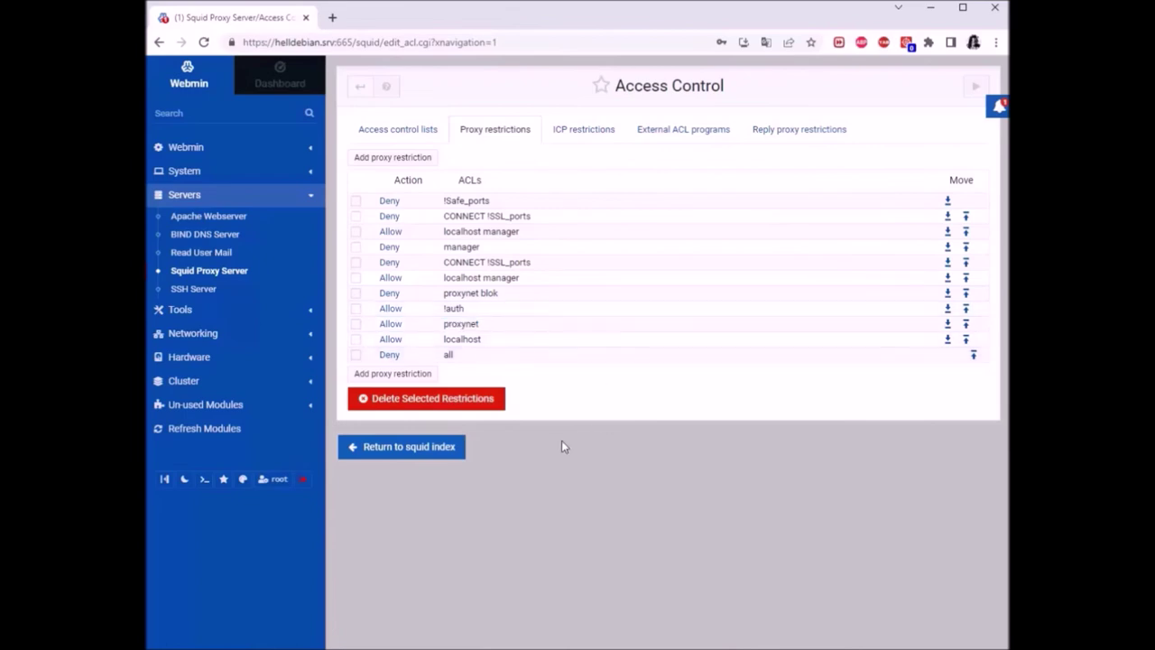
pyautogui.click(510, 633)
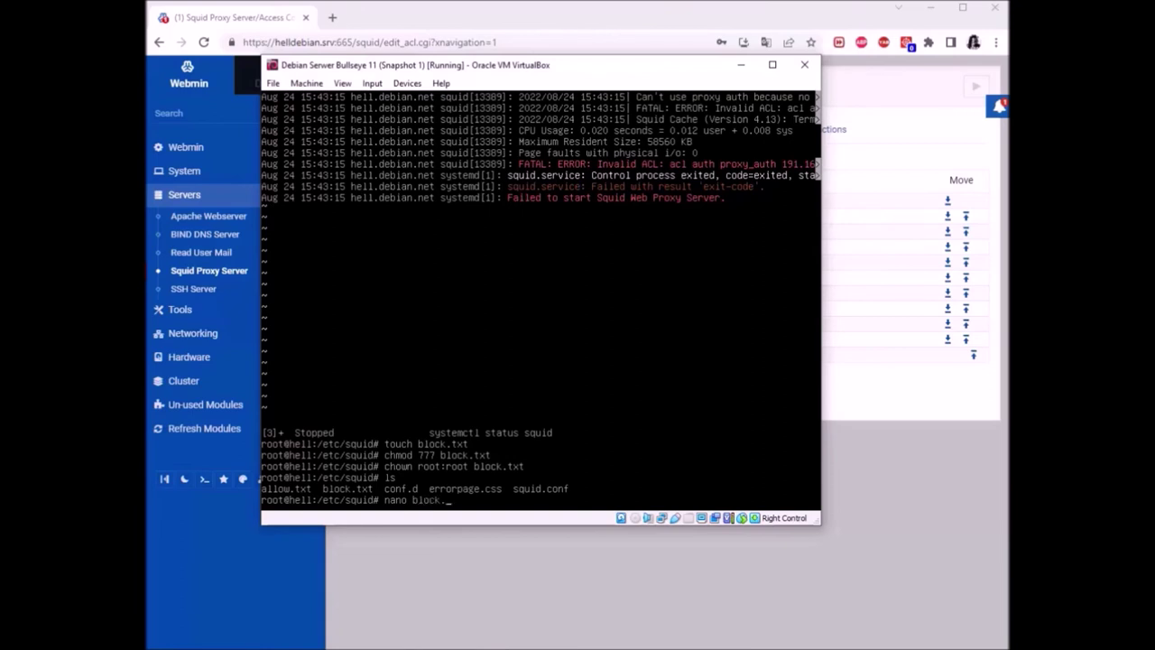
# Open block.txt in nano to check its blocked domains, exit, clear the terminal, and return to Webmin
pyautogui.press('Return')
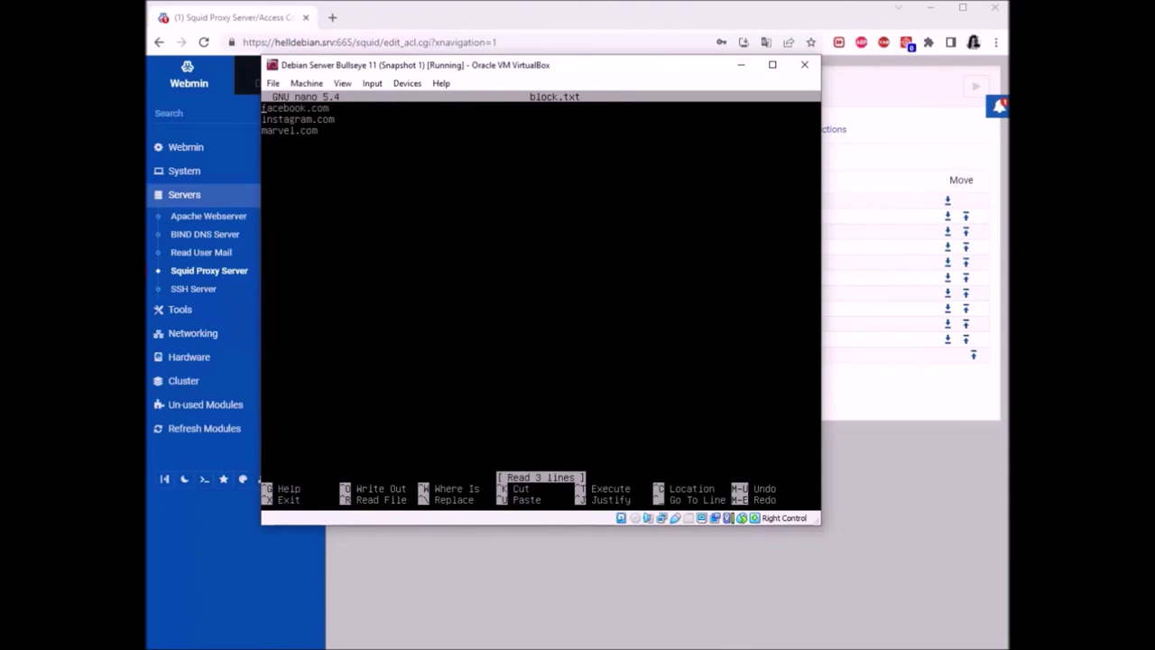
pyautogui.hotkey('ctrl', 'x')
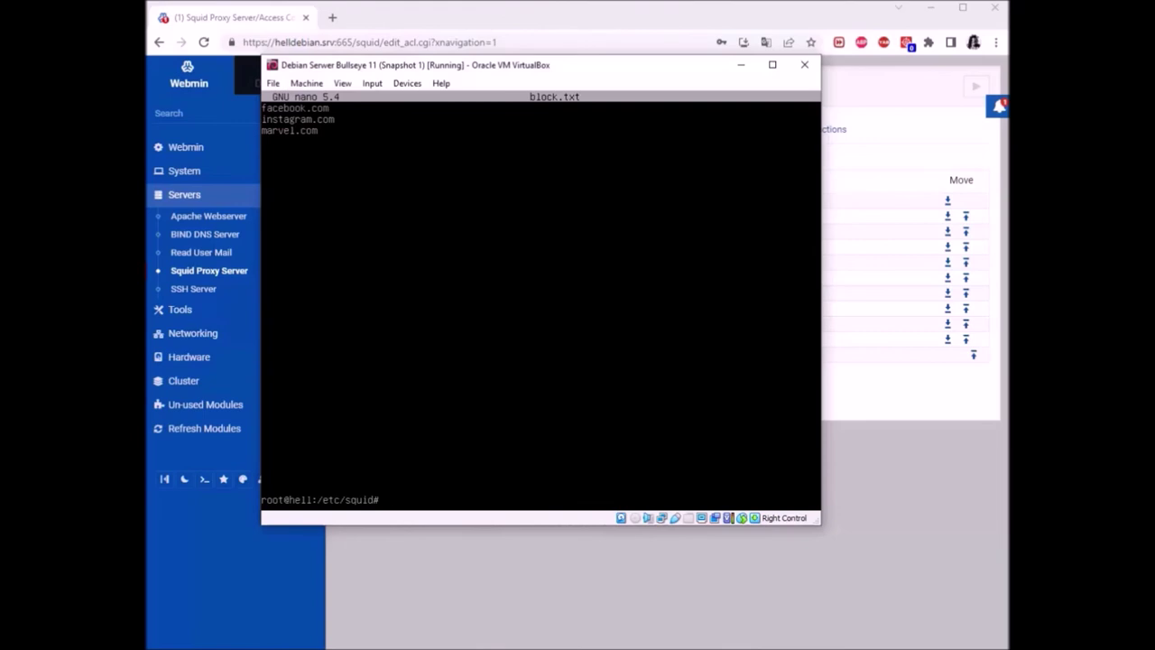
pyautogui.hotkey('ctrl', 'l')
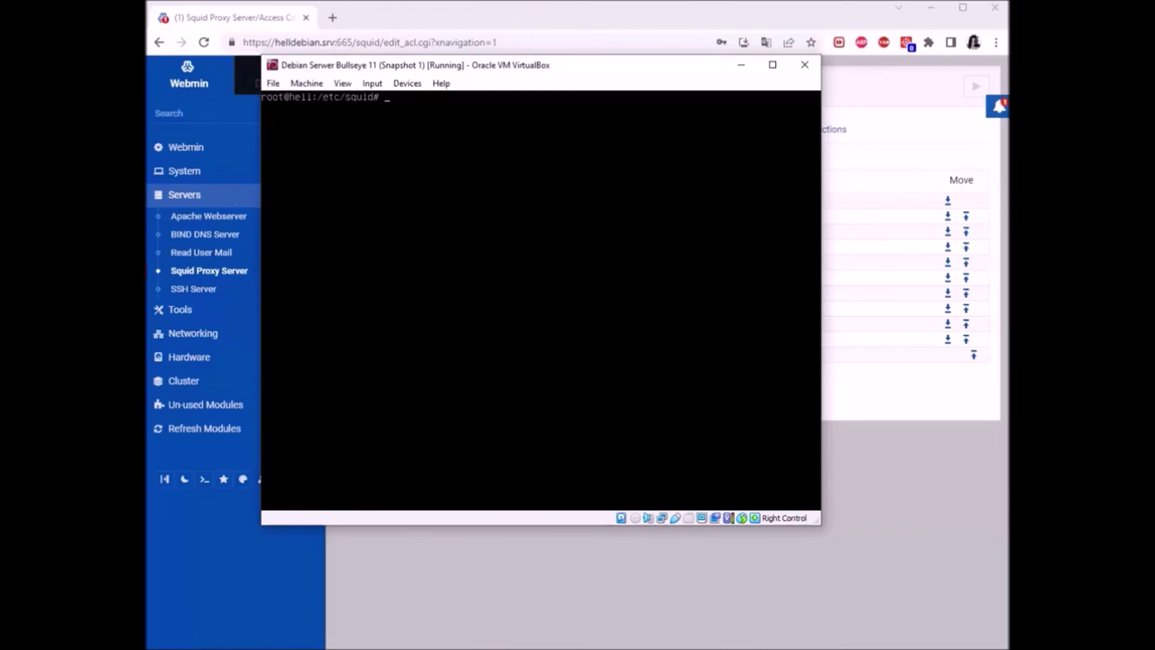
pyautogui.click(851, 458)
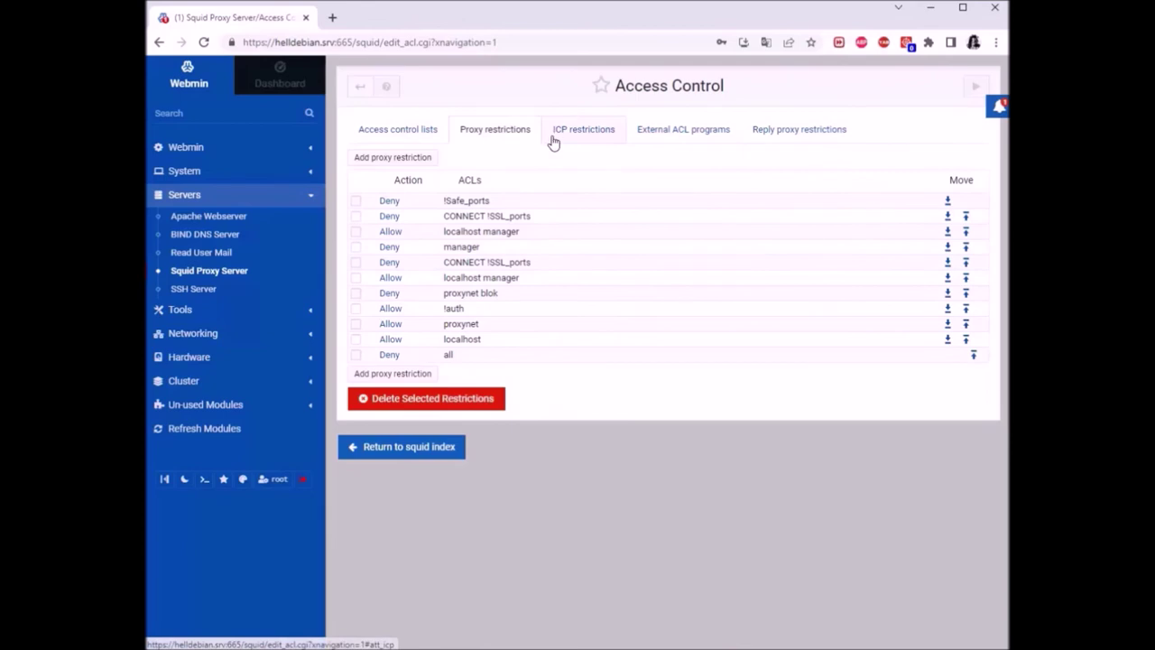
# Look over the ICP restrictions, External ACL programs and Reply proxy restrictions tabs before returning to Squid
pyautogui.click(588, 134)
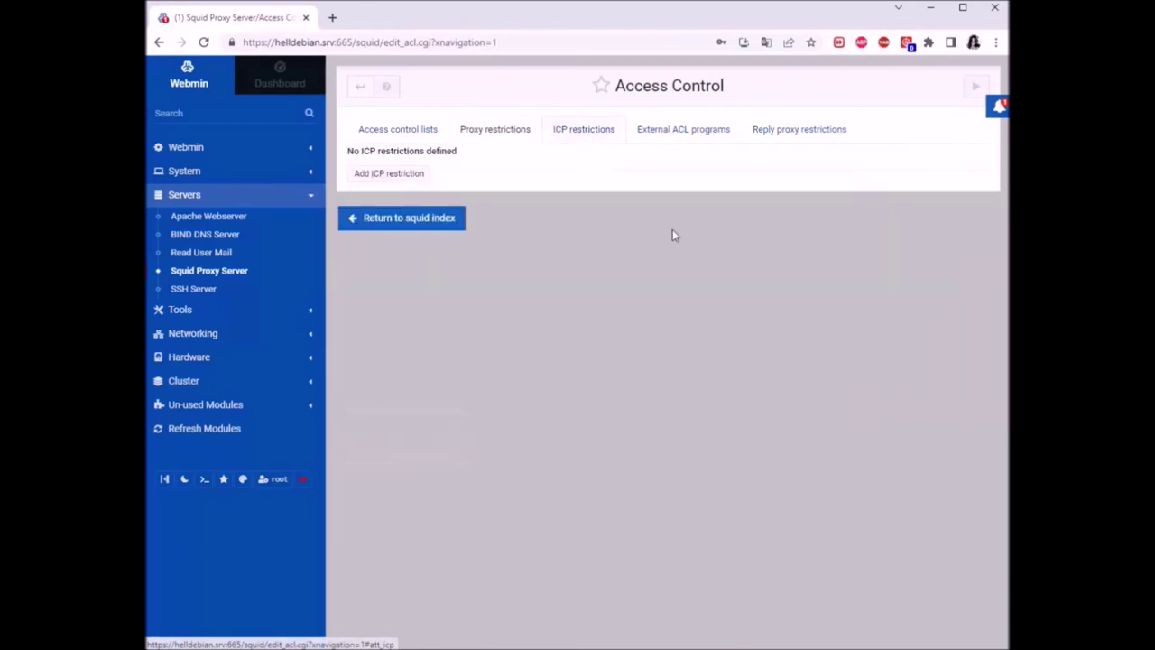
pyautogui.click(702, 140)
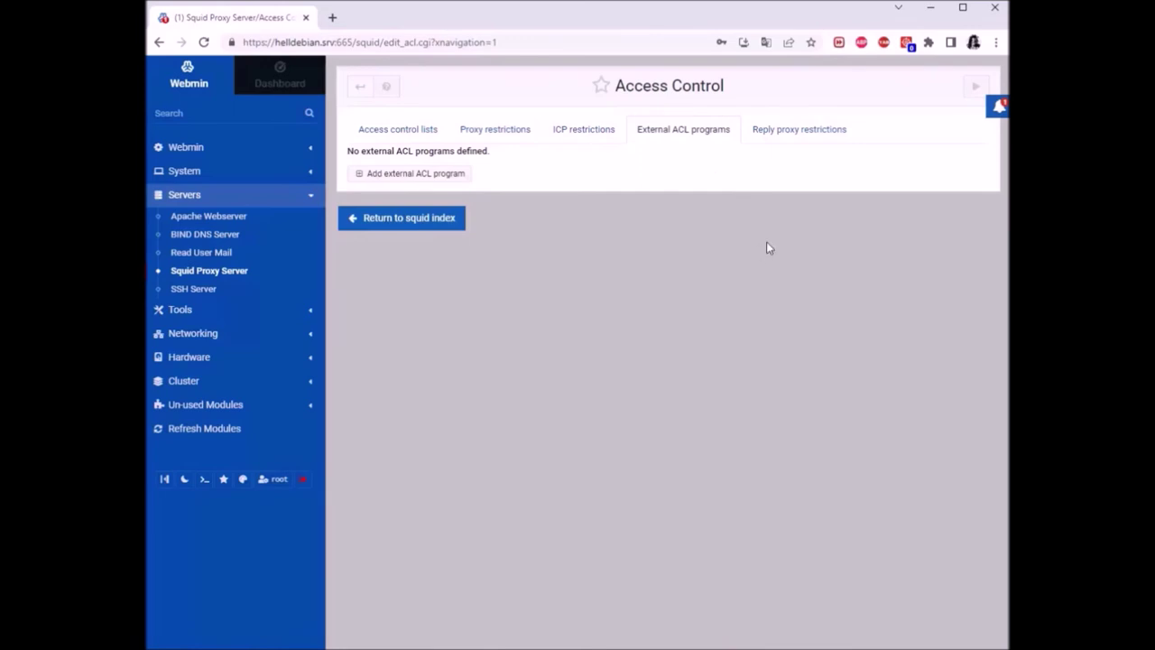
pyautogui.click(791, 135)
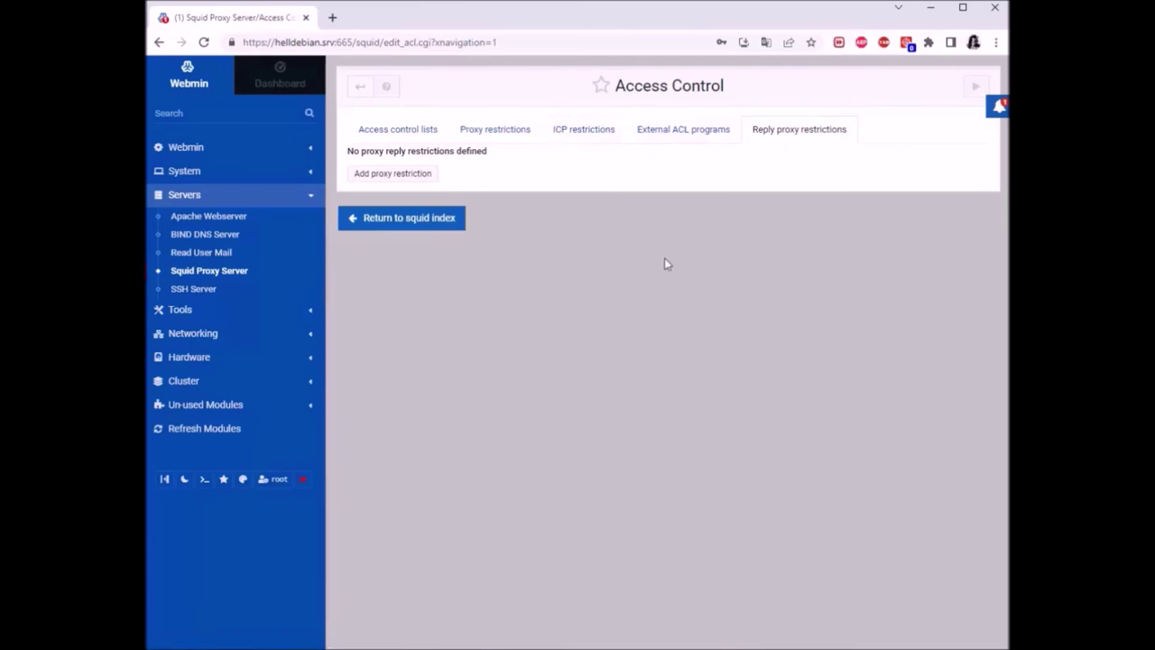
pyautogui.click(354, 87)
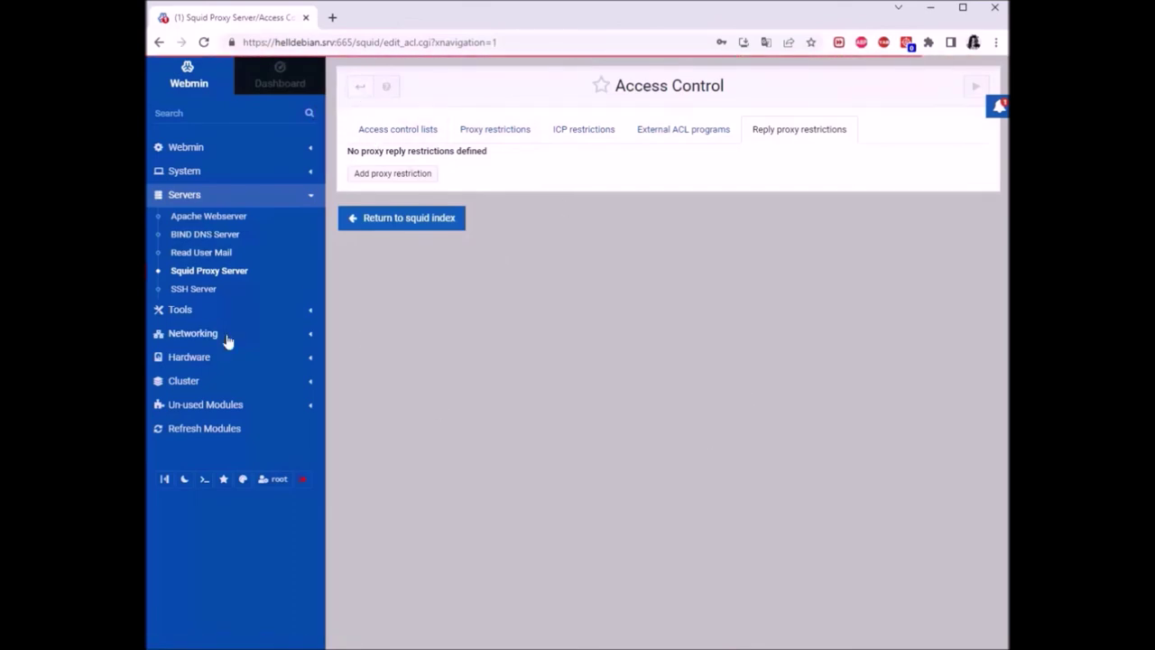
pyautogui.click(206, 253)
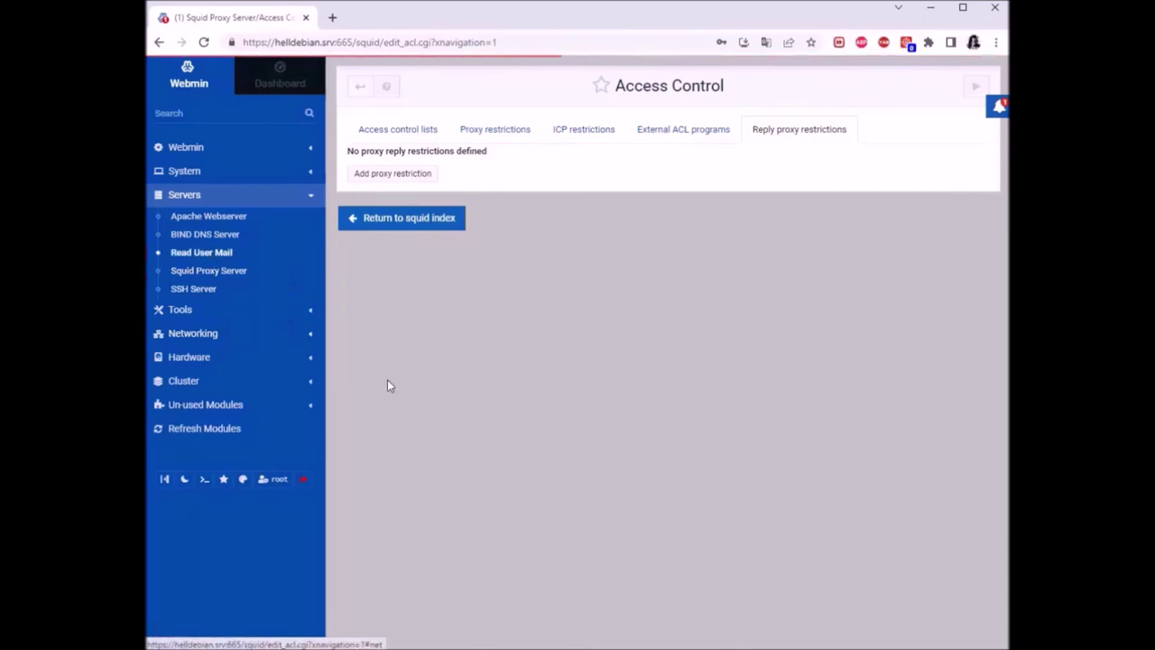
pyautogui.click(220, 276)
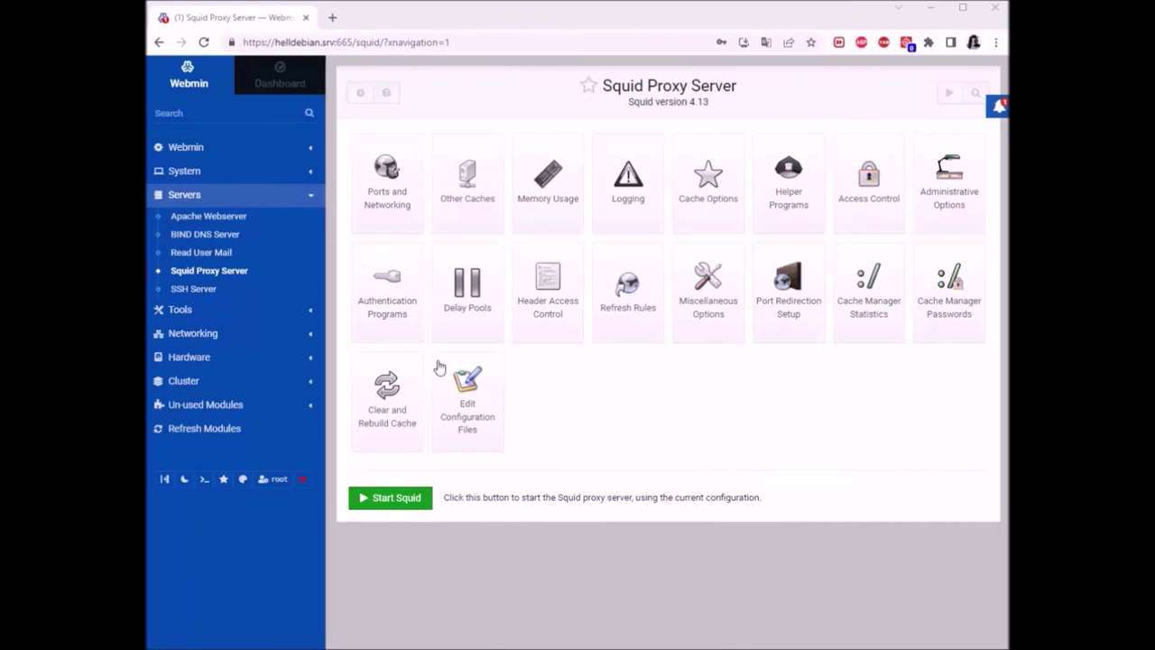
# Set Squid's Basic authentication program to Webmin default and save the Authentication Programs page
pyautogui.click(388, 287)
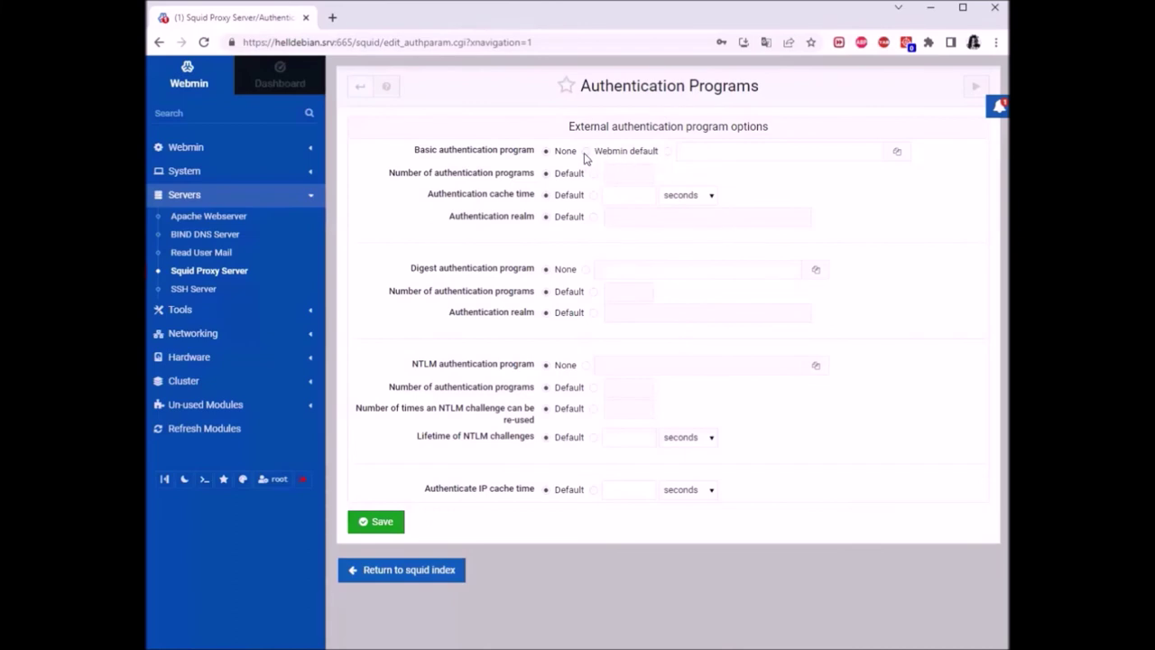
pyautogui.click(585, 152)
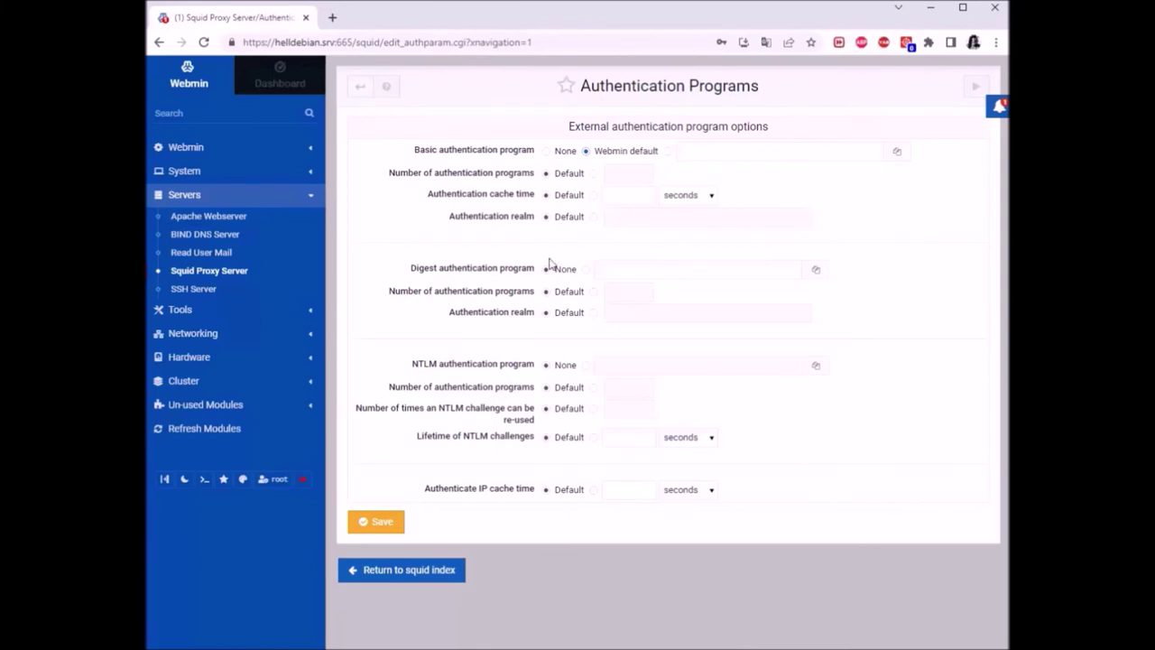
pyautogui.click(369, 522)
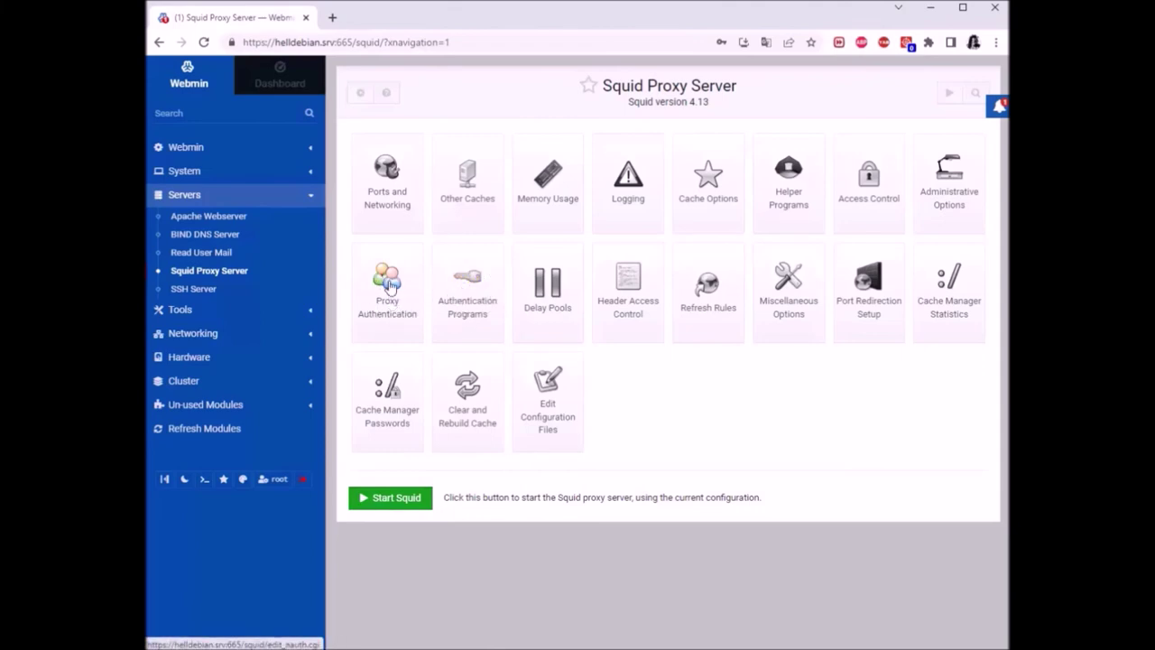
# Create proxy user 'deb' with a password under Proxy Authentication, then go back to the Squid index
pyautogui.click(388, 285)
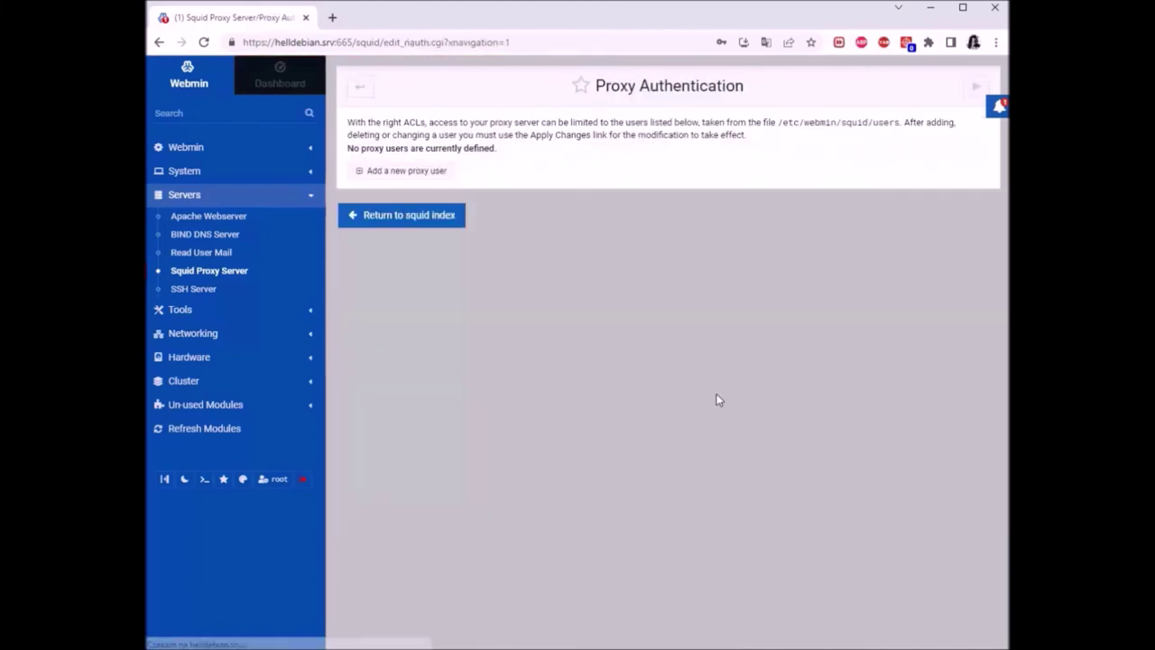
pyautogui.click(415, 172)
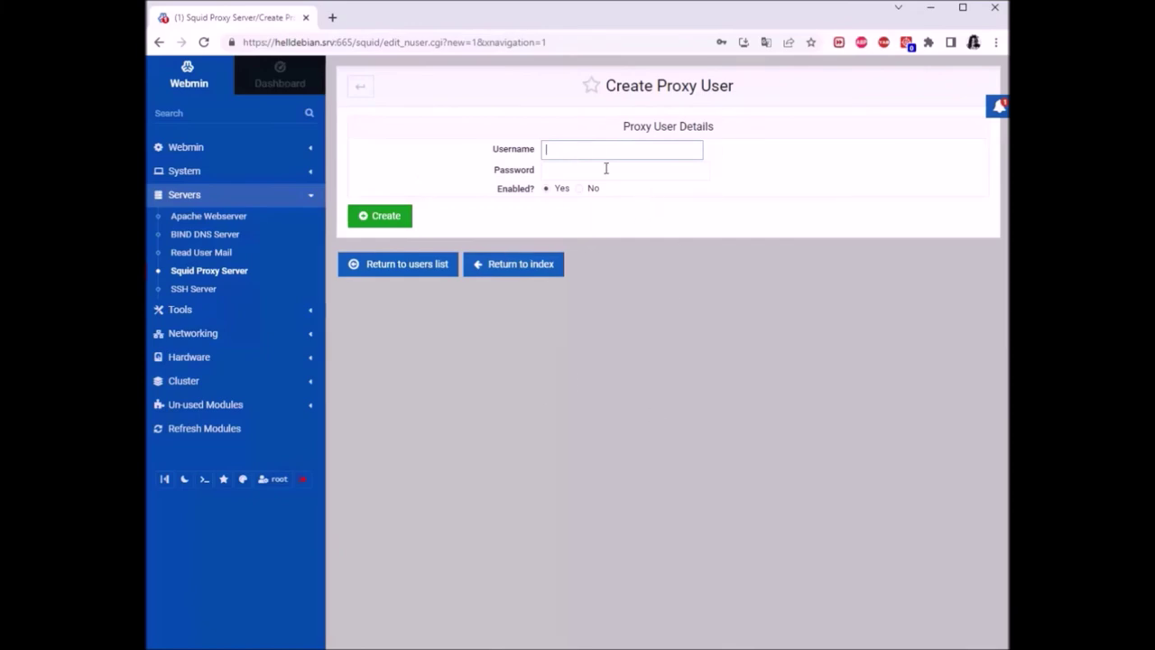
pyautogui.write('debian')
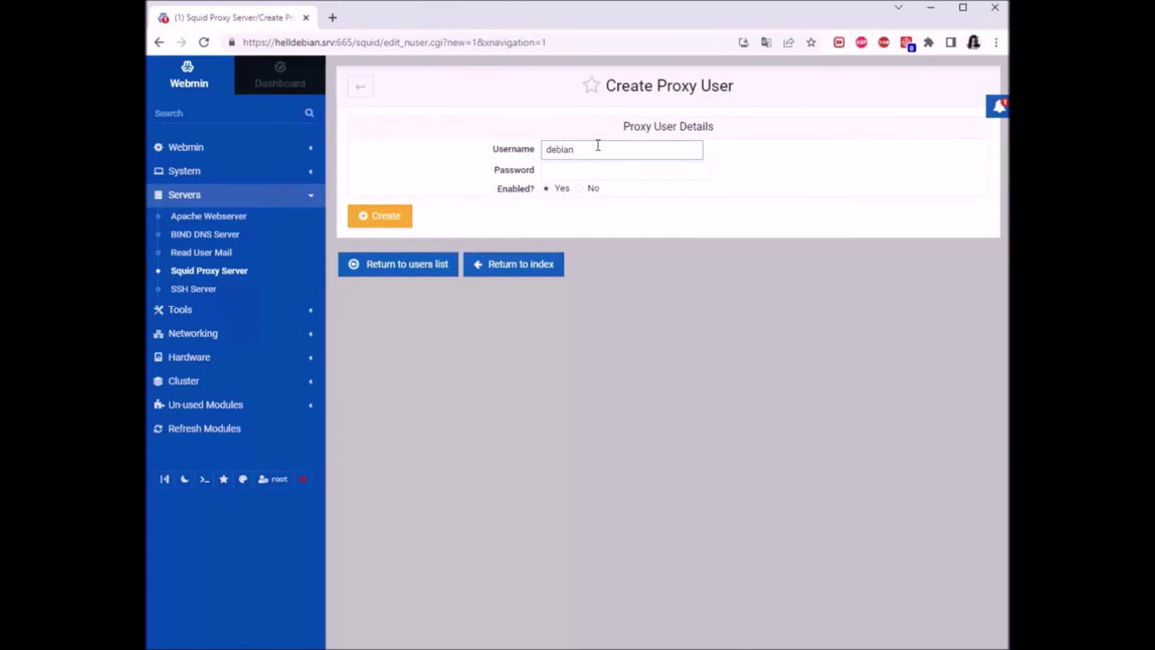
pyautogui.press('Tab')
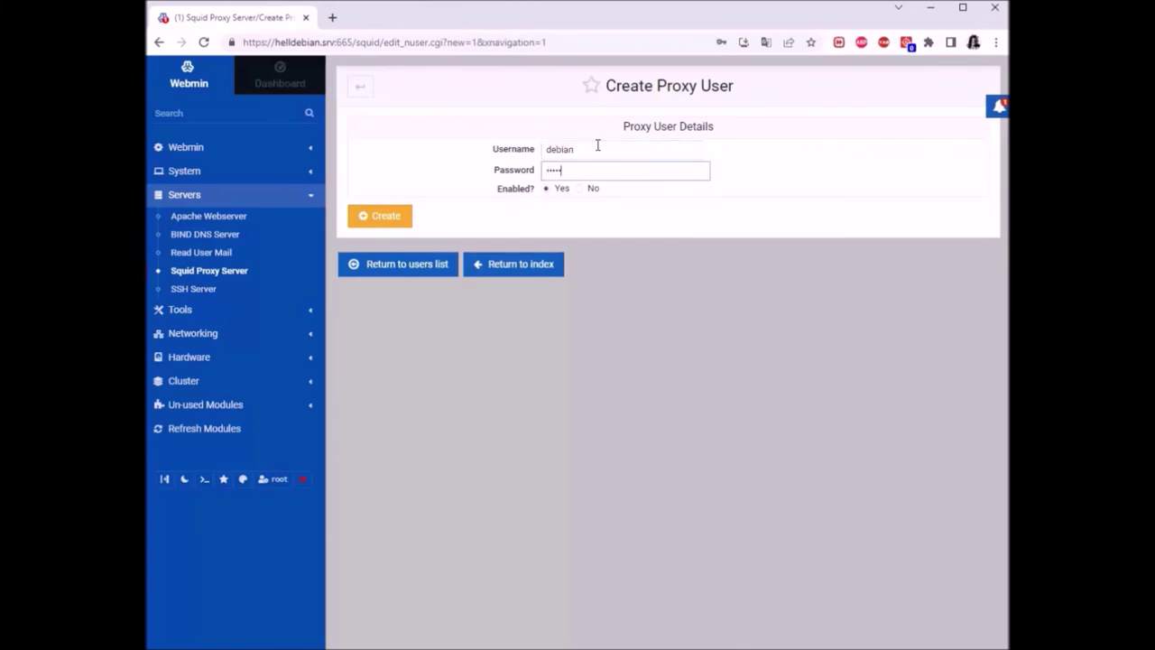
pyautogui.press('BackSpace')
pyautogui.press('BackSpace')
pyautogui.press('BackSpace')
pyautogui.write('123')
pyautogui.click(398, 222)
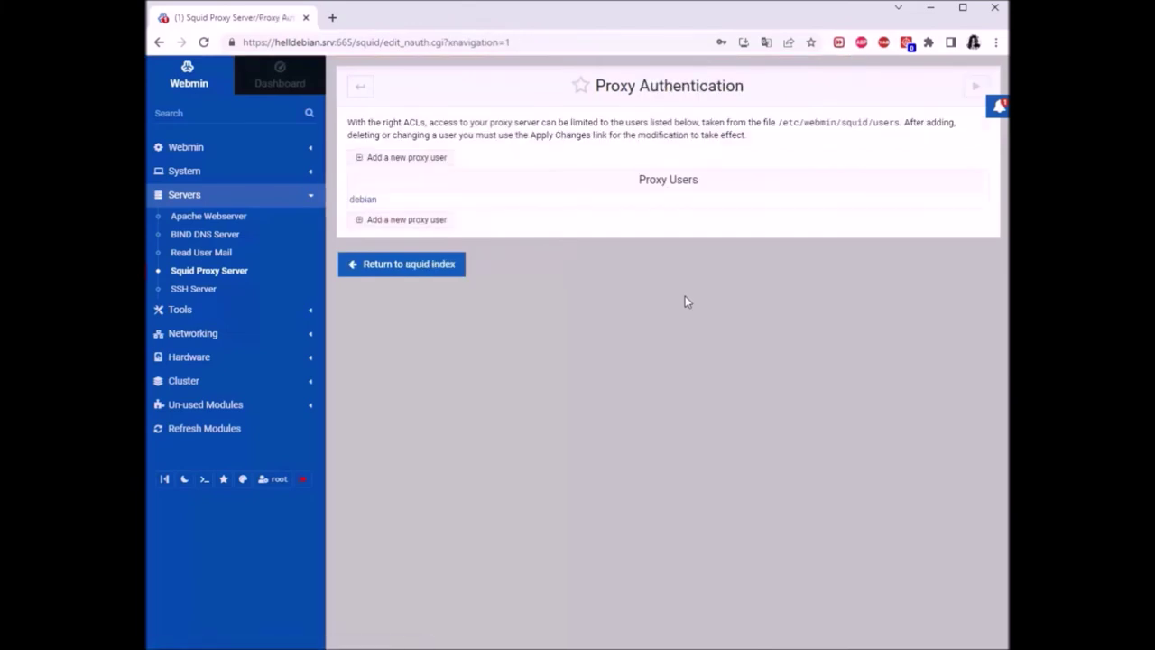
pyautogui.click(369, 93)
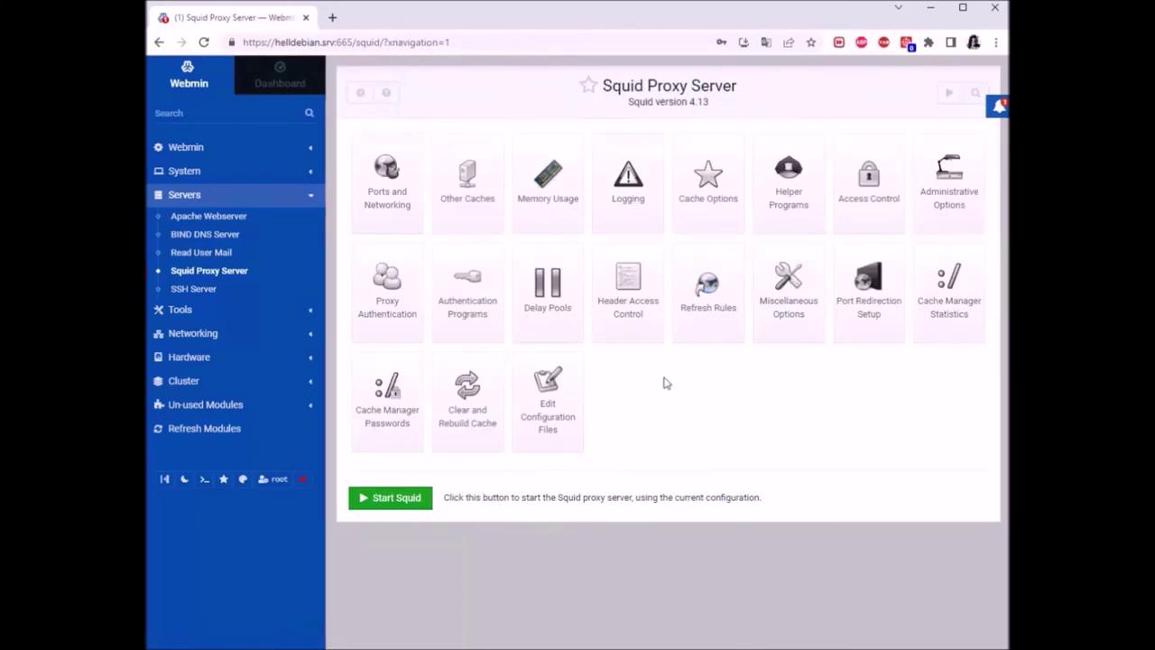
pyautogui.click(359, 97)
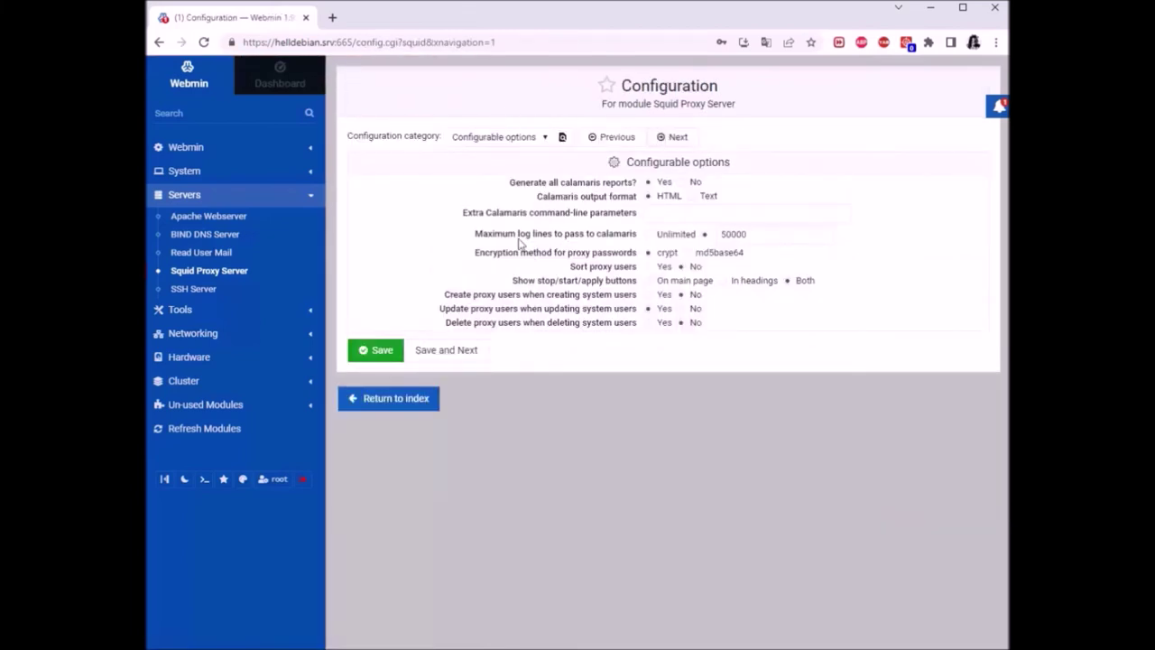
# Set 'Delete proxy users when deleting system users' to Yes in Squid's configurable options and save
pyautogui.click(542, 137)
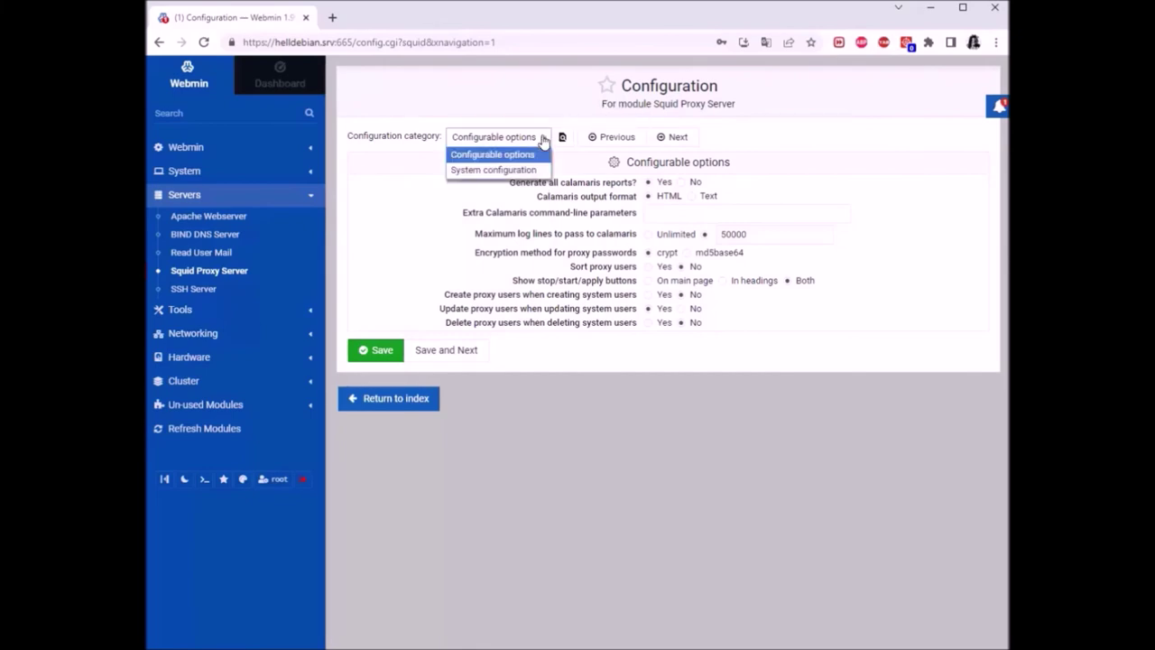
pyautogui.click(497, 172)
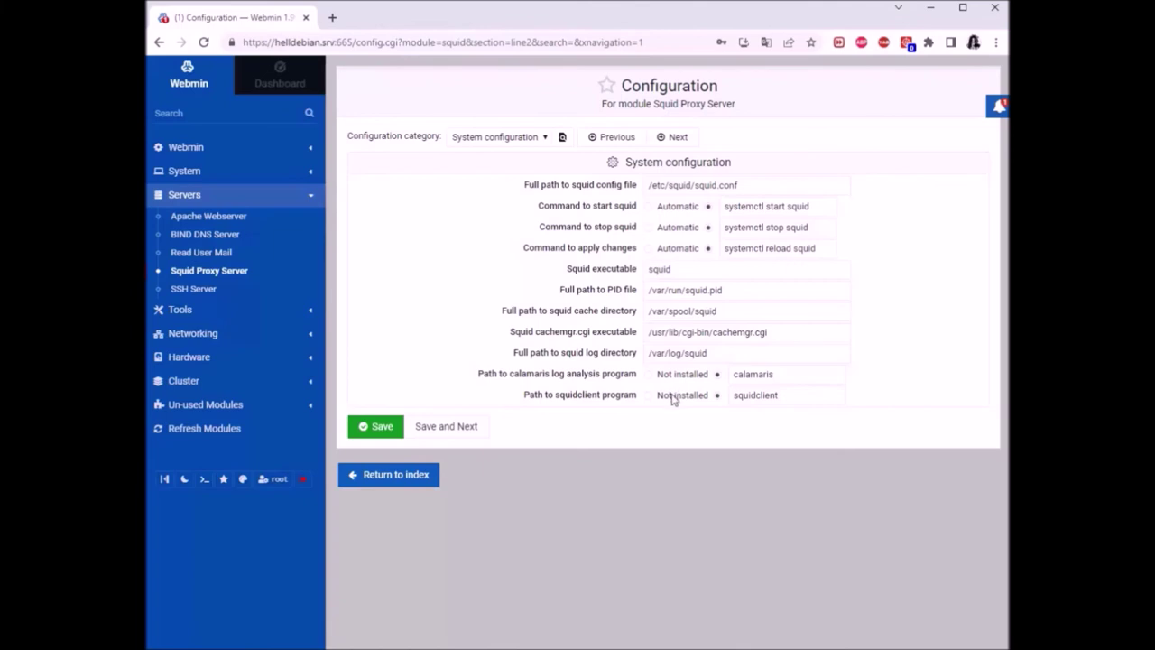
pyautogui.click(539, 136)
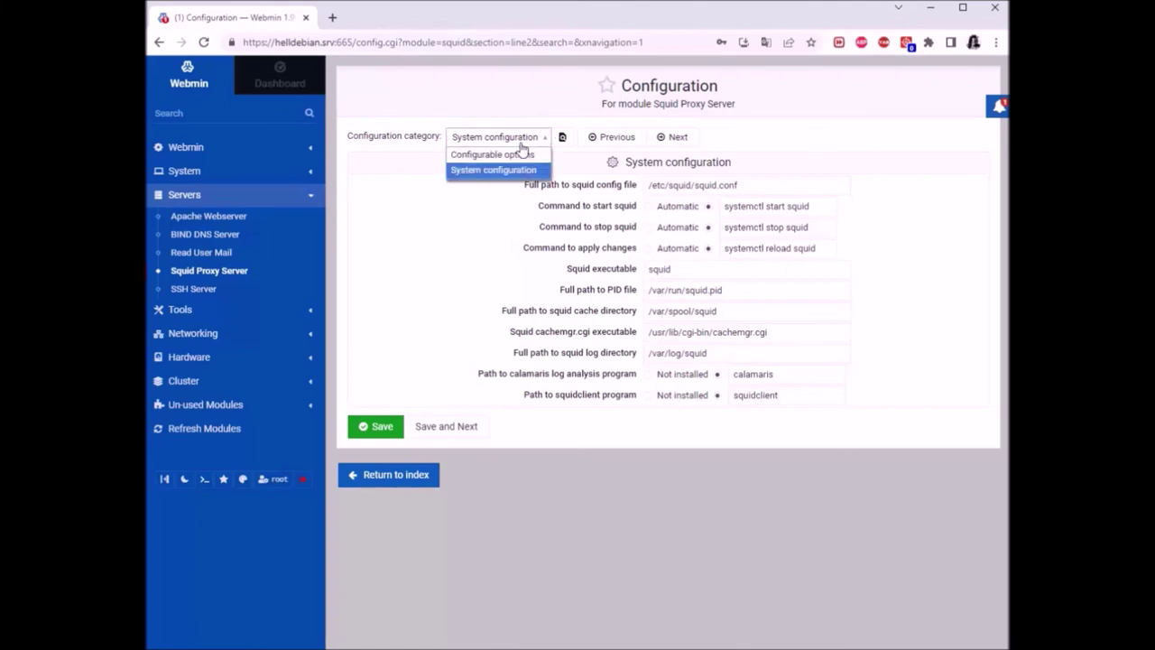
pyautogui.click(487, 155)
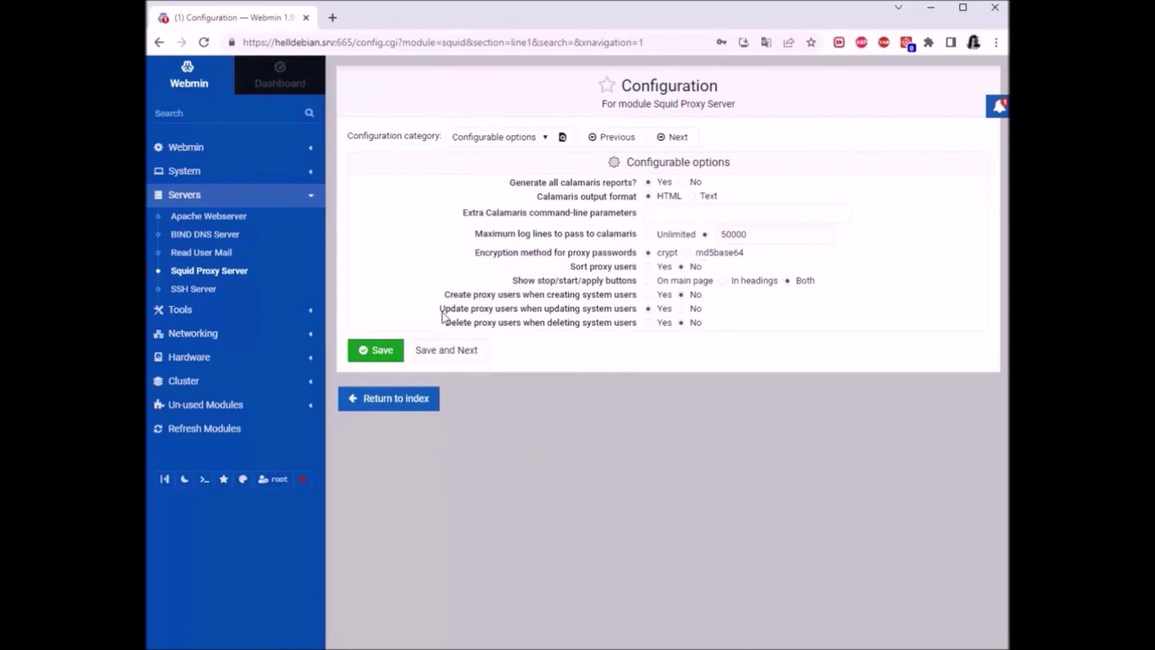
pyautogui.moveTo(440, 309); pyautogui.dragTo(643, 312)
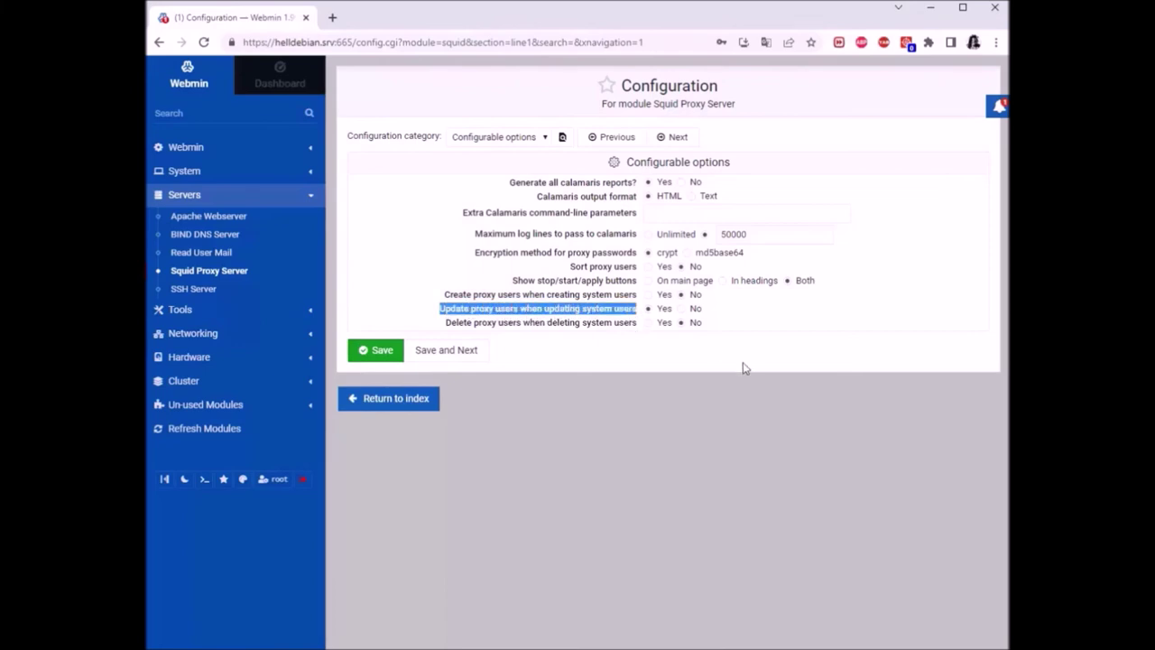
pyautogui.click(675, 404)
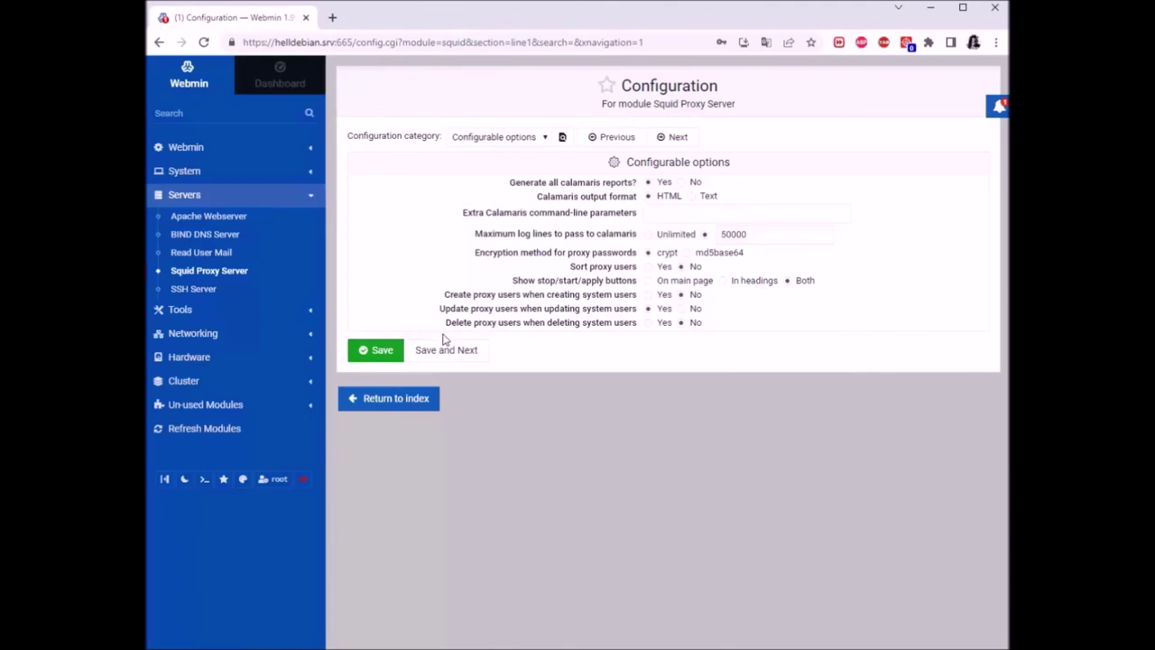
pyautogui.moveTo(446, 330); pyautogui.dragTo(638, 329)
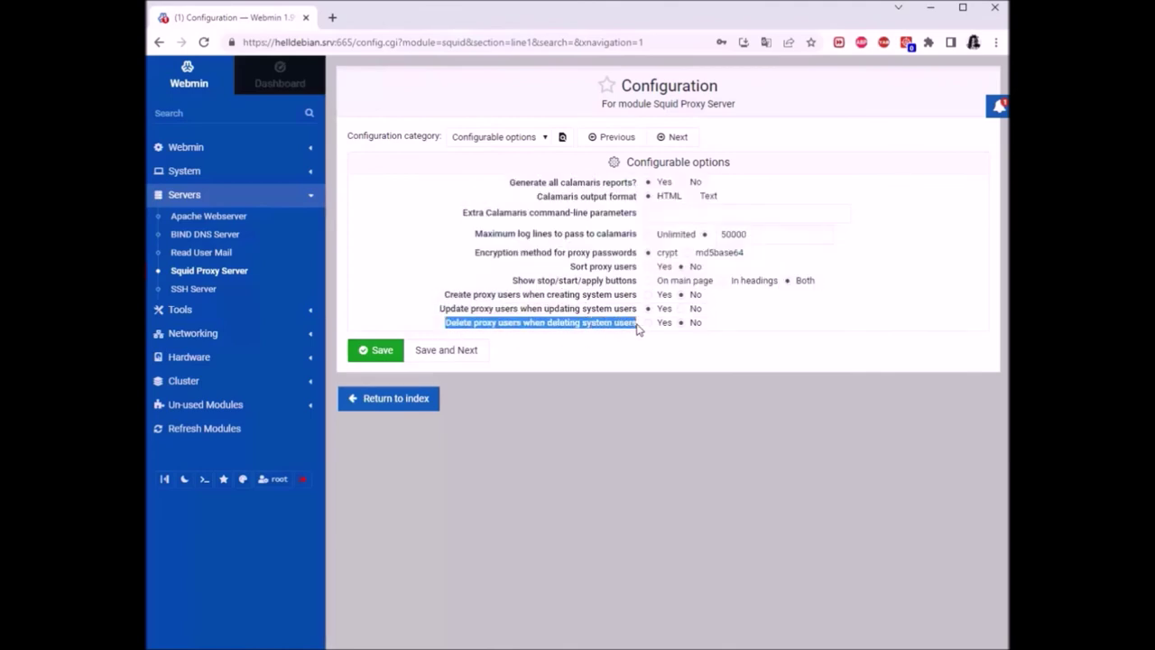
pyautogui.click(672, 400)
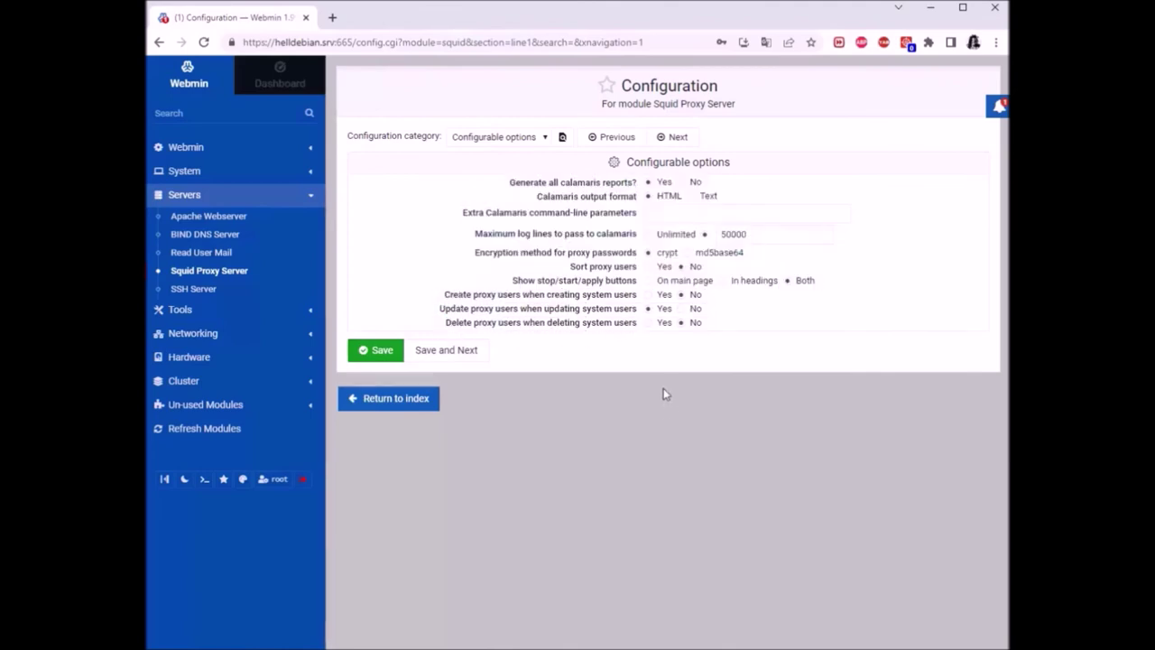
pyautogui.click(648, 323)
pyautogui.click(378, 350)
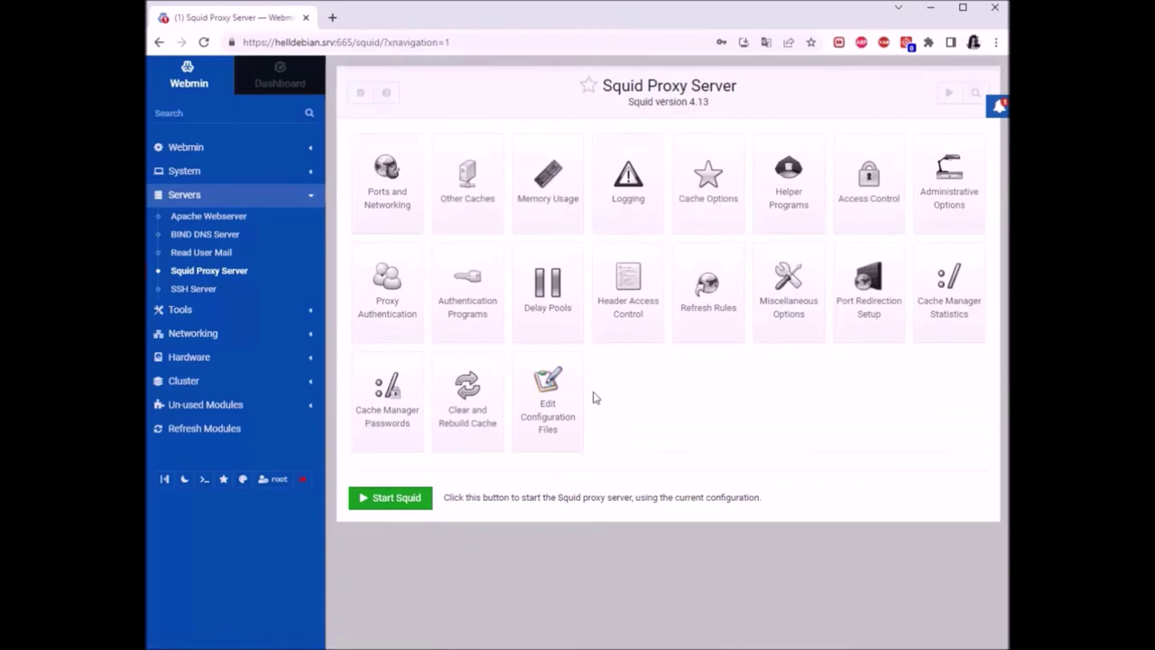
# Open the root user in Webmin Users and save its settings unchanged
pyautogui.click(185, 148)
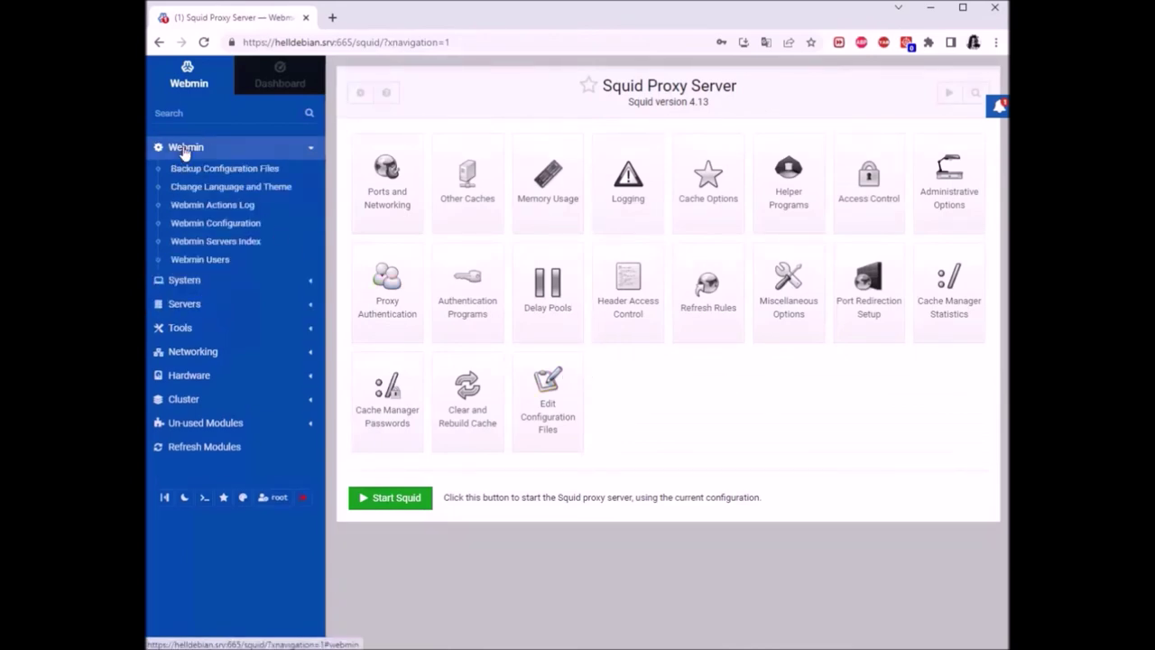
pyautogui.click(202, 260)
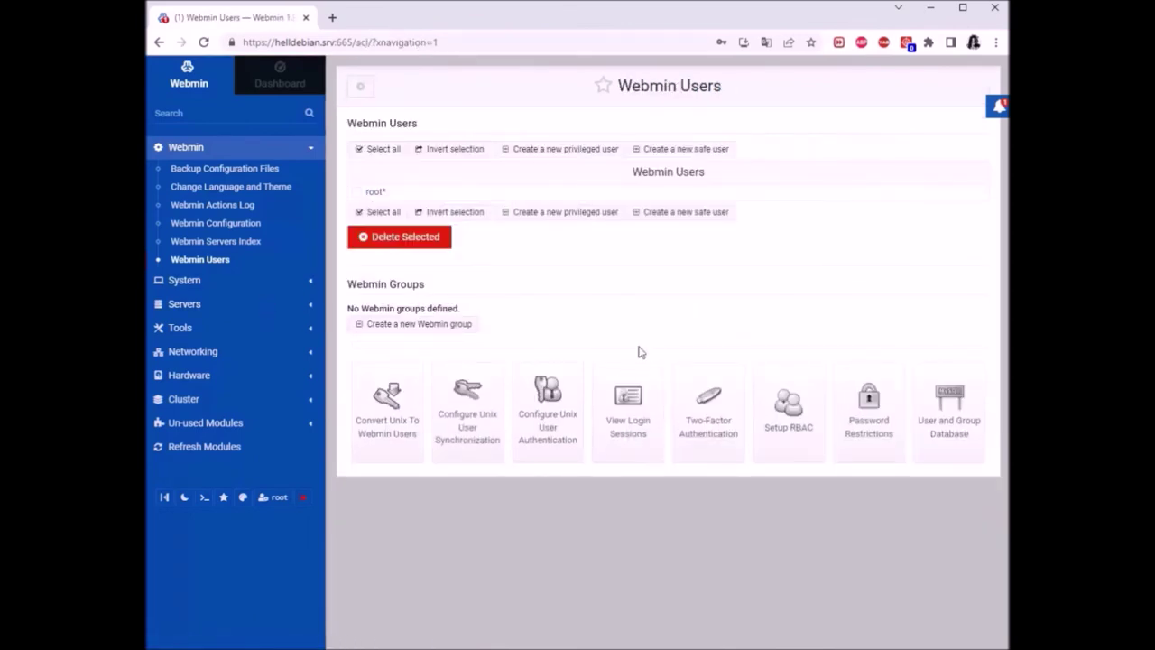
pyautogui.click(373, 191)
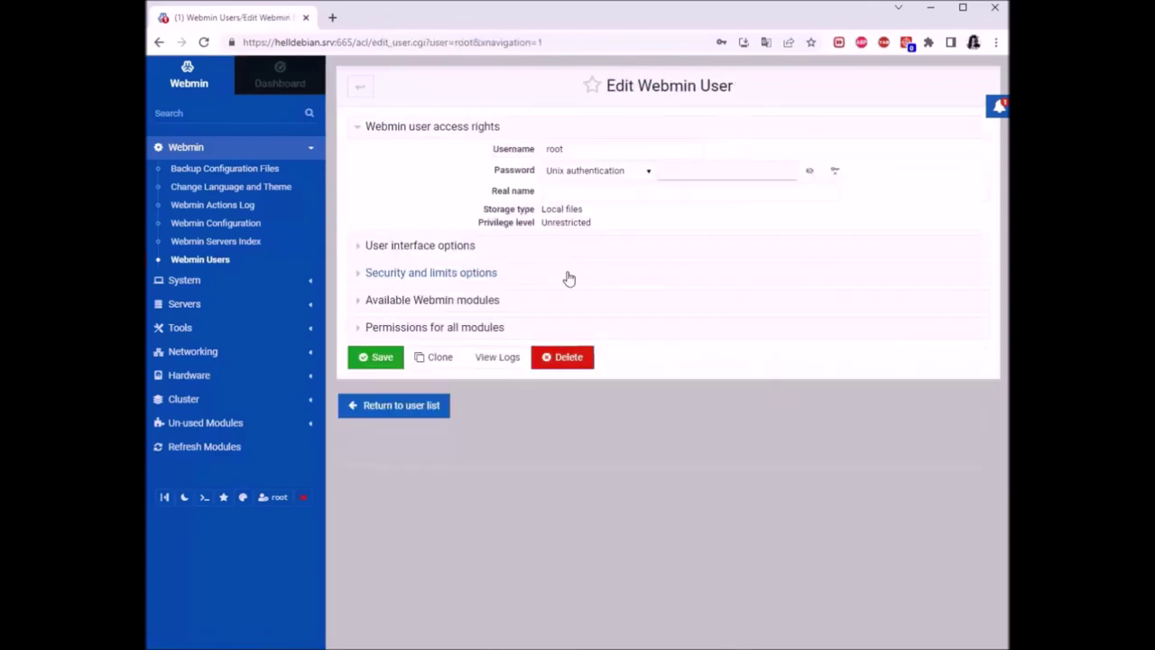
pyautogui.click(389, 360)
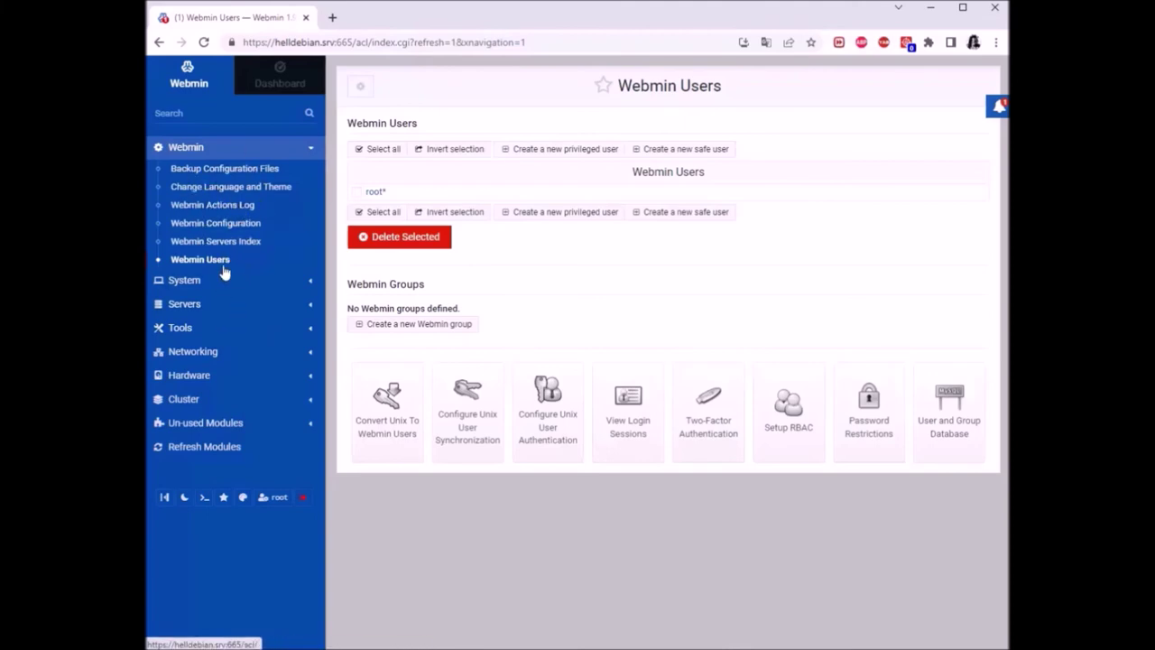
pyautogui.click(185, 280)
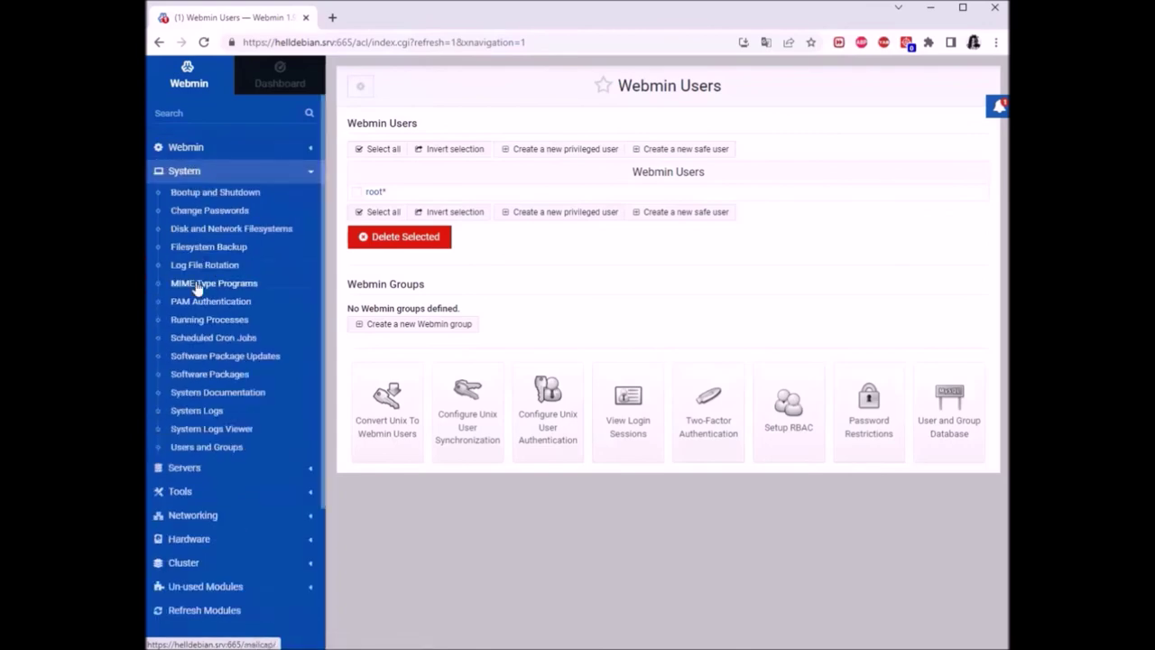
# Review the local Unix users table in Users and Groups, then expand the Webmin and Servers module categories
pyautogui.click(215, 447)
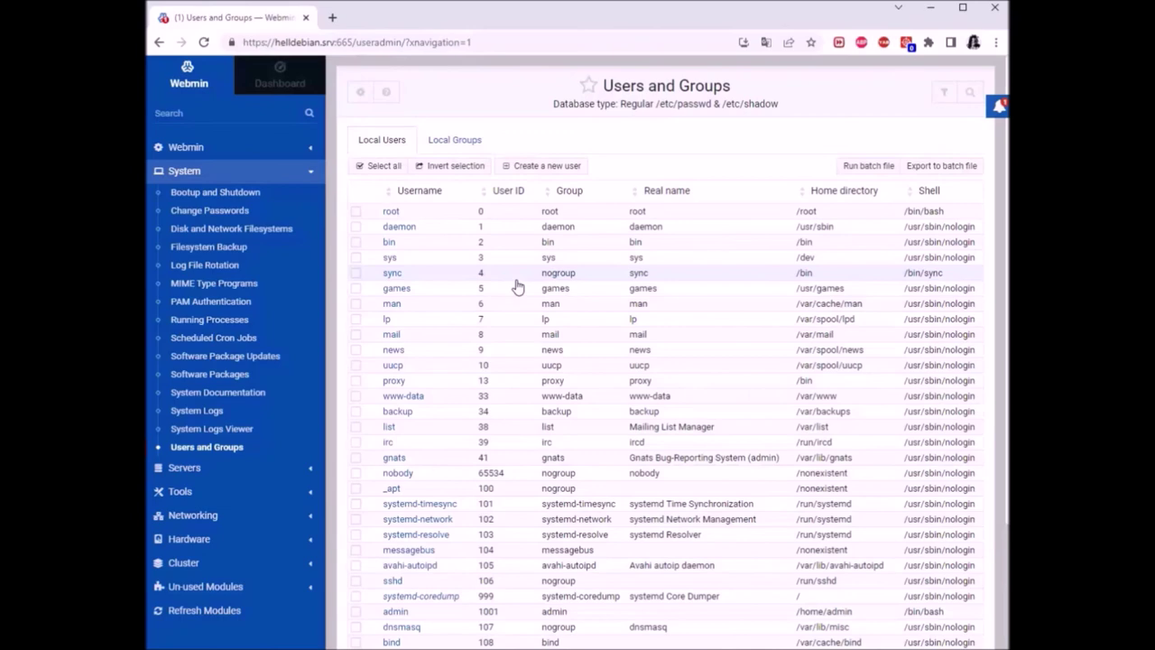
pyautogui.scroll(-3, 644, 273)
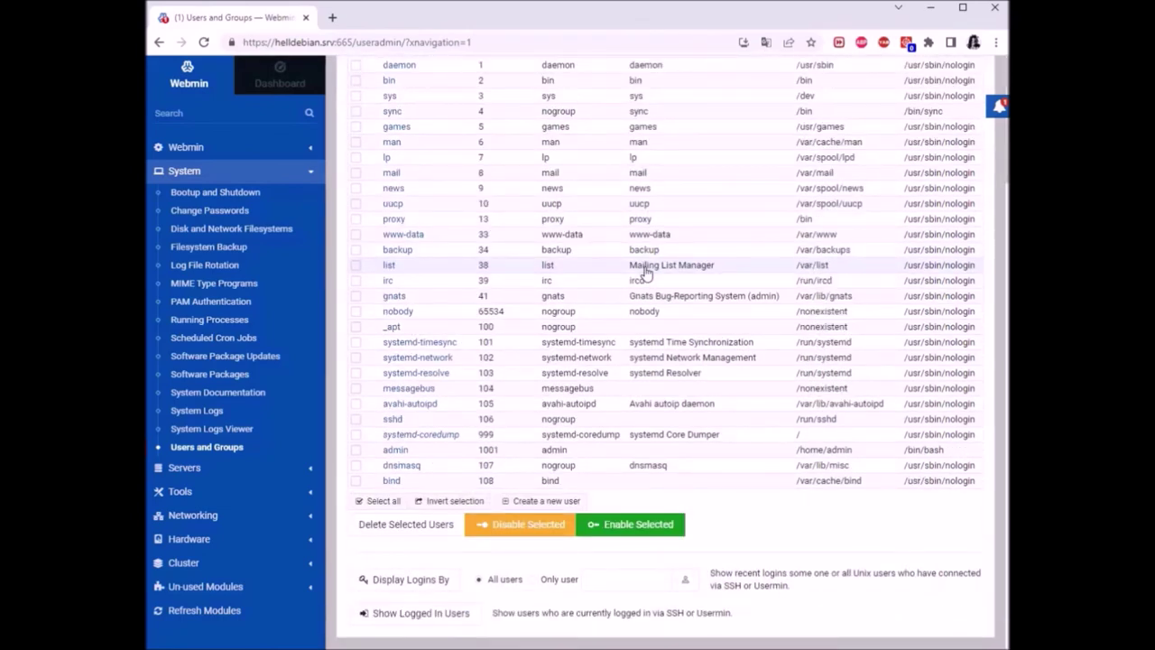
pyautogui.scroll(3, 644, 274)
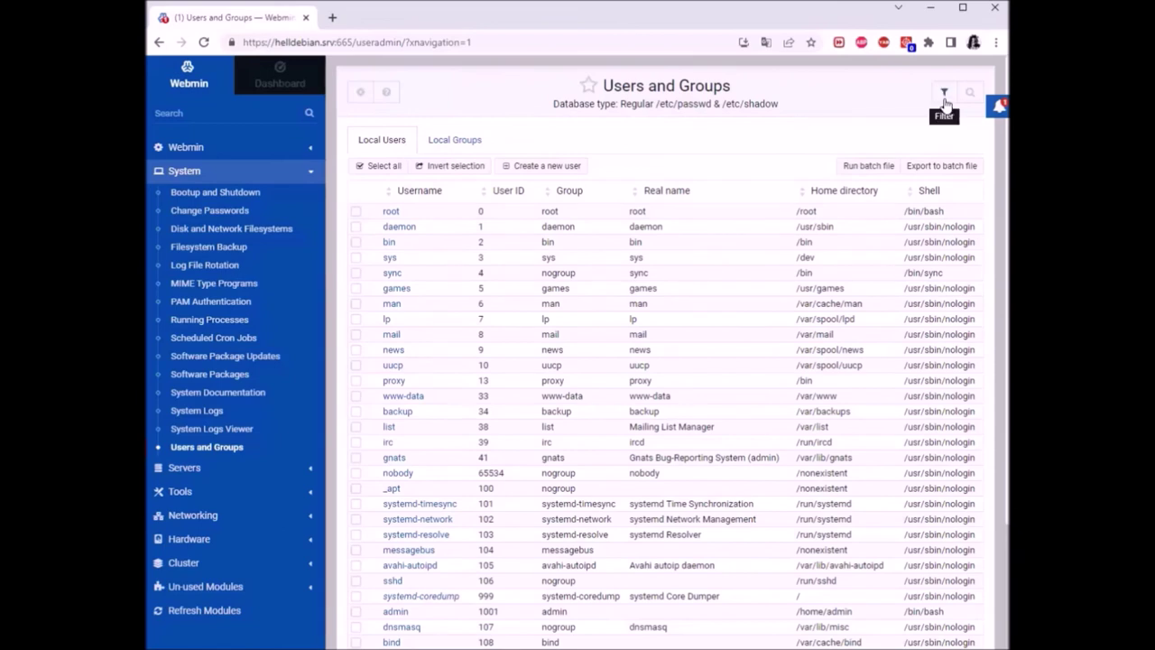
pyautogui.click(187, 149)
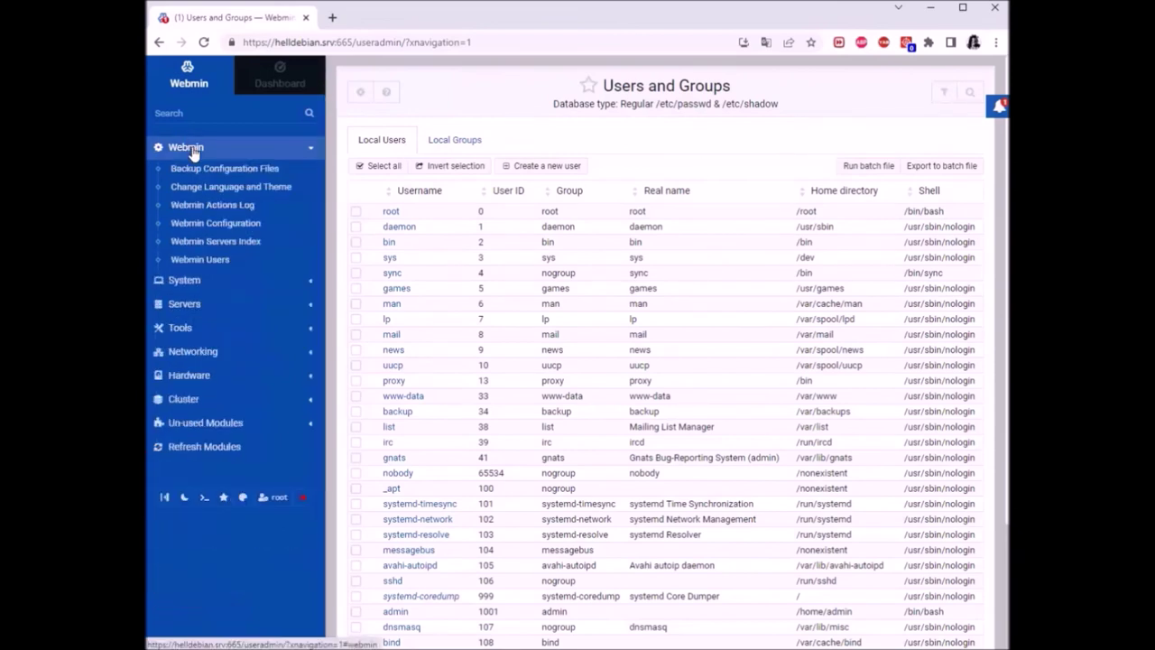
pyautogui.click(188, 305)
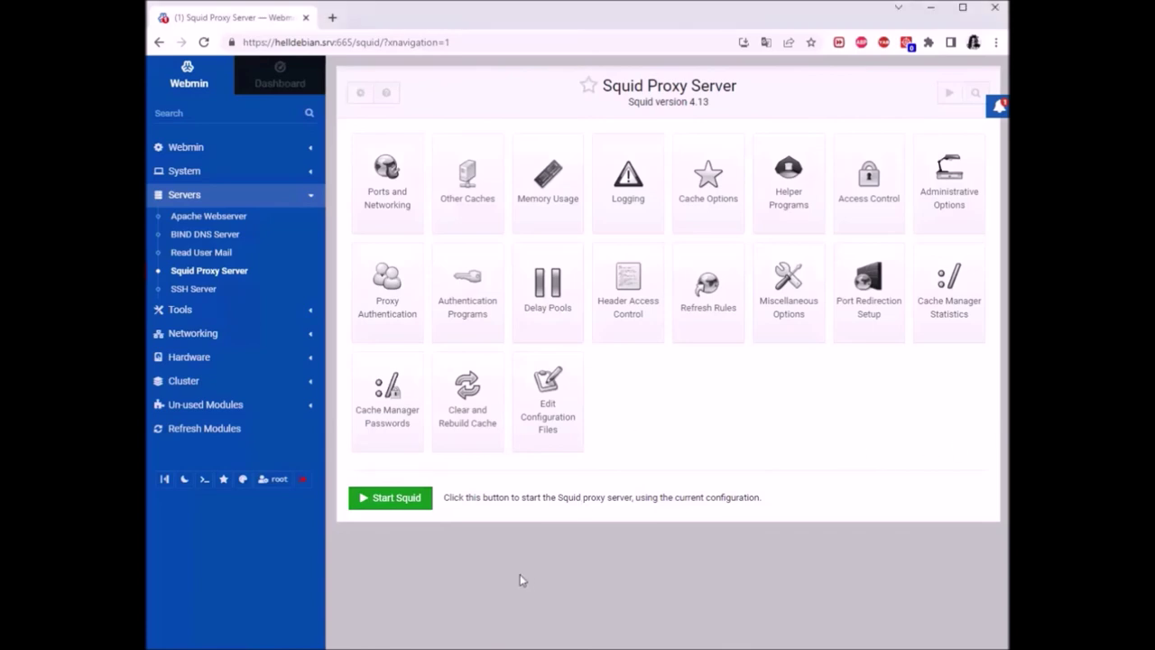
# Attempt to start Squid, note the squid.service failure, and switch to the Debian VM console
pyautogui.click(385, 501)
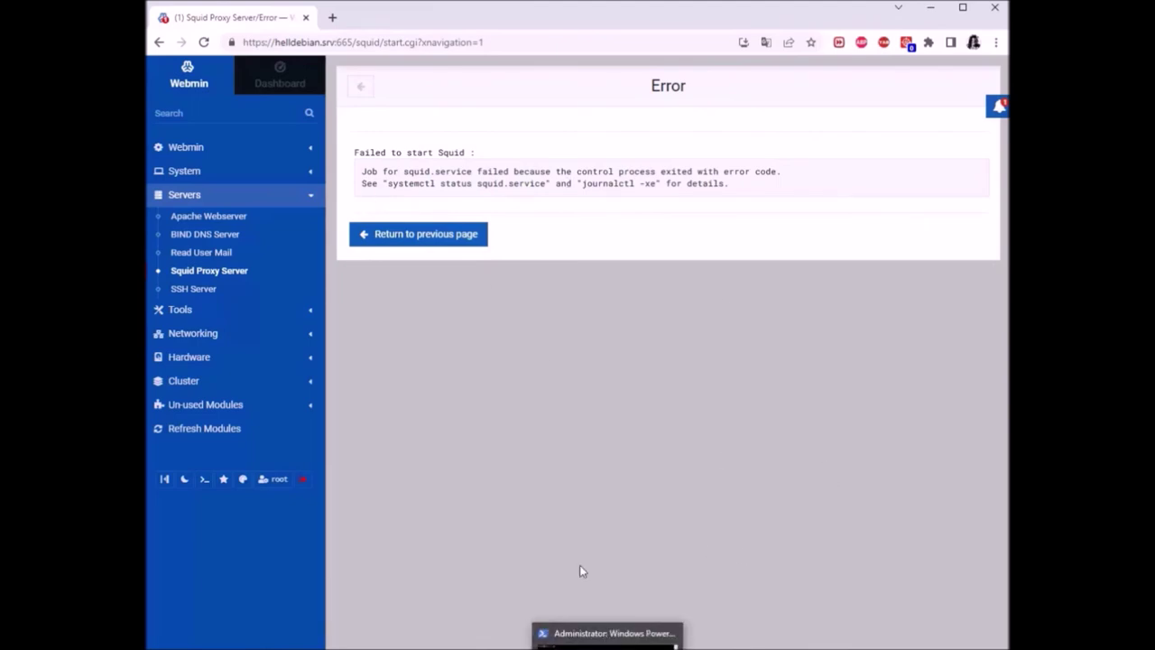
pyautogui.click(508, 629)
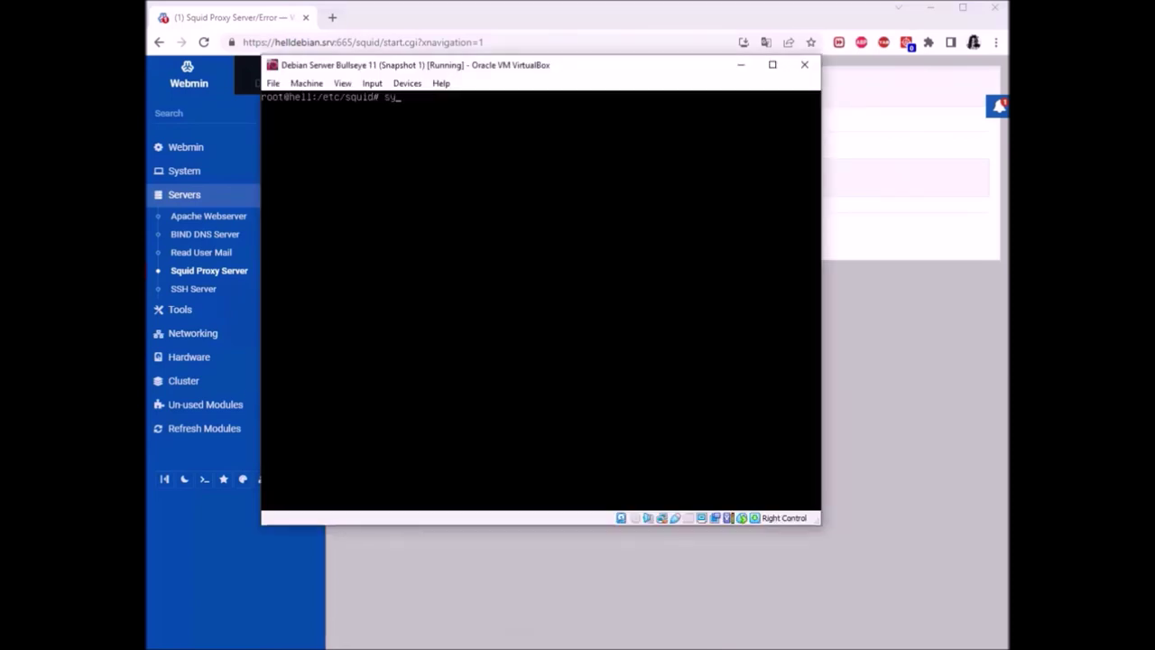
# Check systemctl status squid, reading the unrecognized http_access error at squid.conf line 1410
pyautogui.write('systemctl status squid')
pyautogui.press('Return')
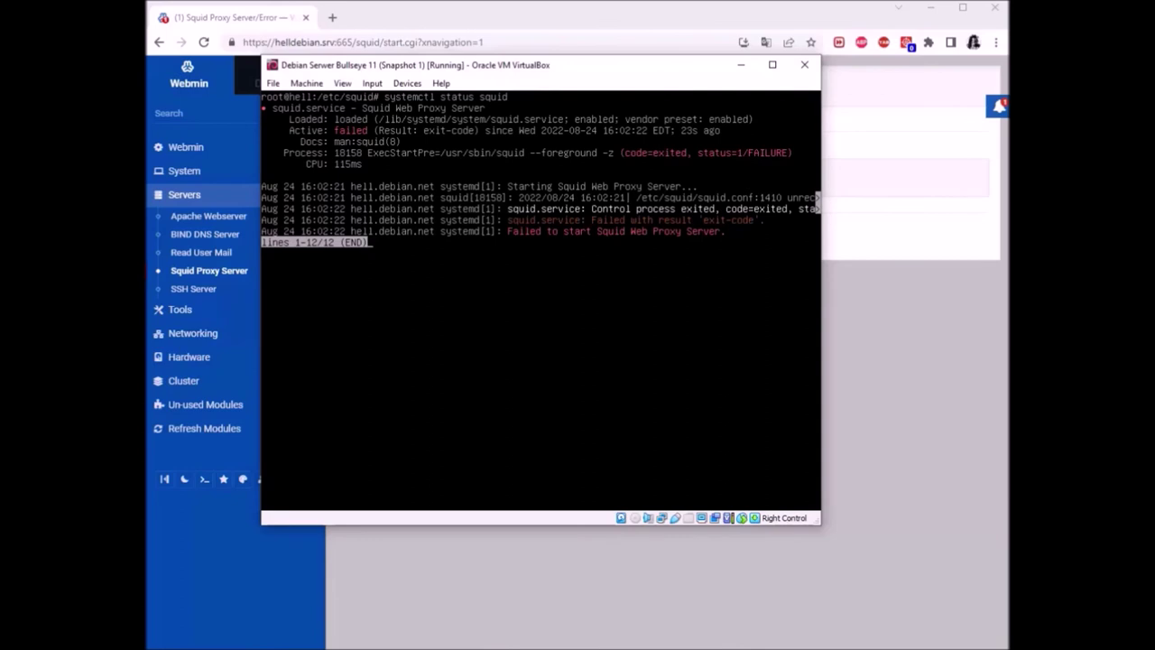
pyautogui.press('Right')
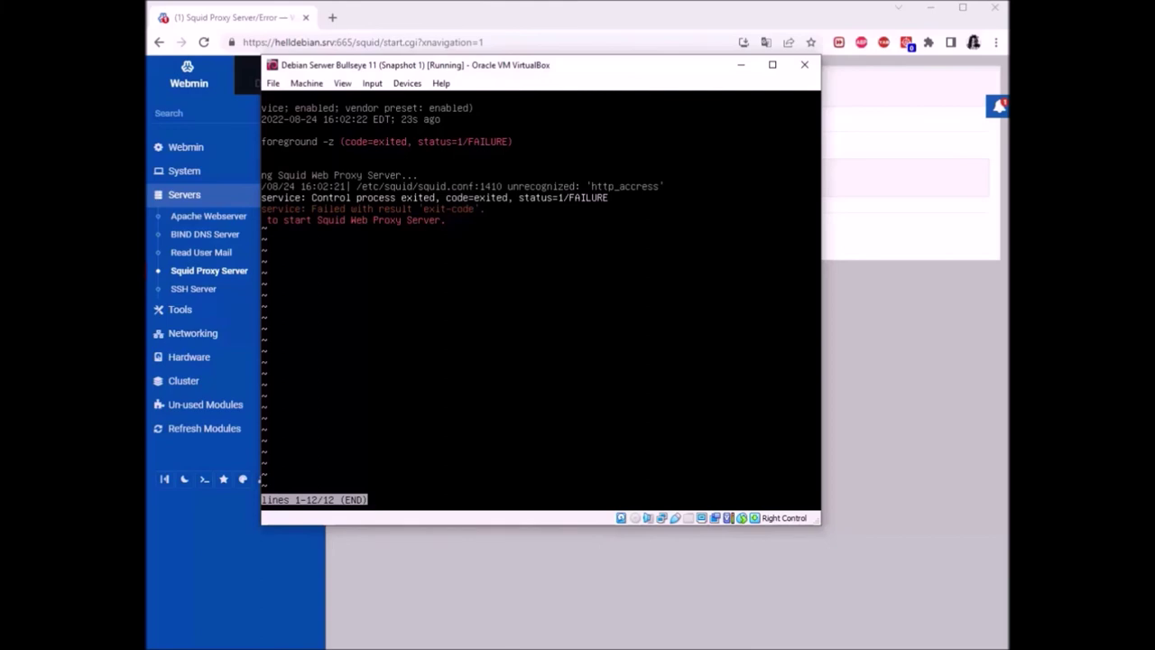
pyautogui.hotkey('ctrl', 'z')
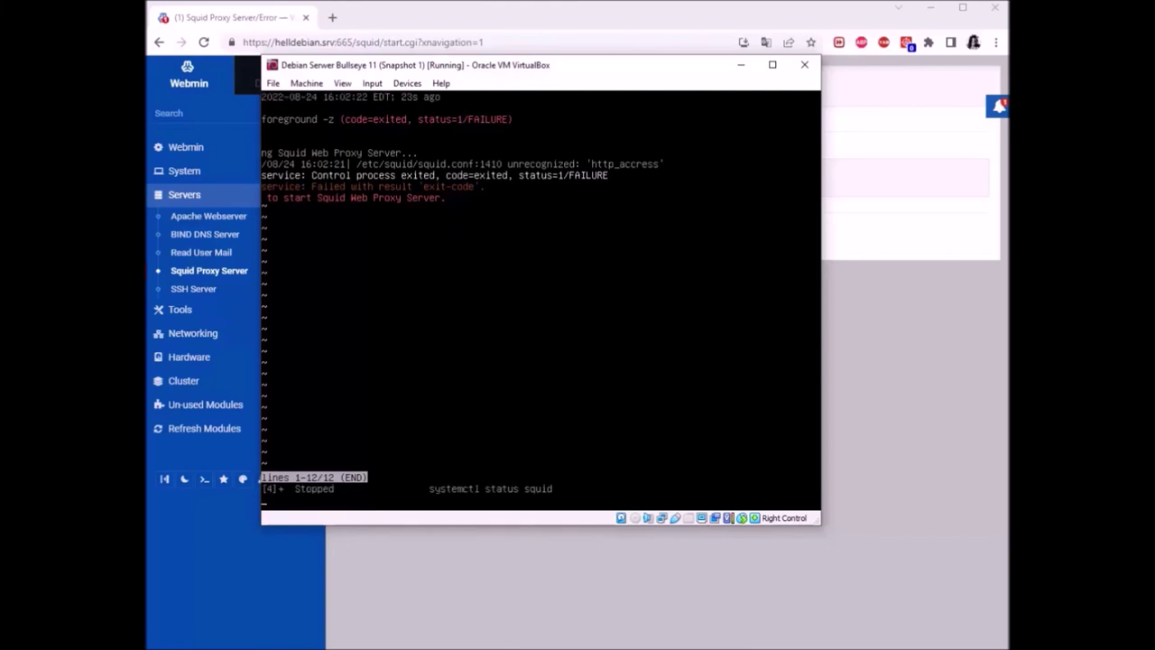
pyautogui.hotkey('ctrl', 'c')
pyautogui.hotkey('ctrl', 'c')
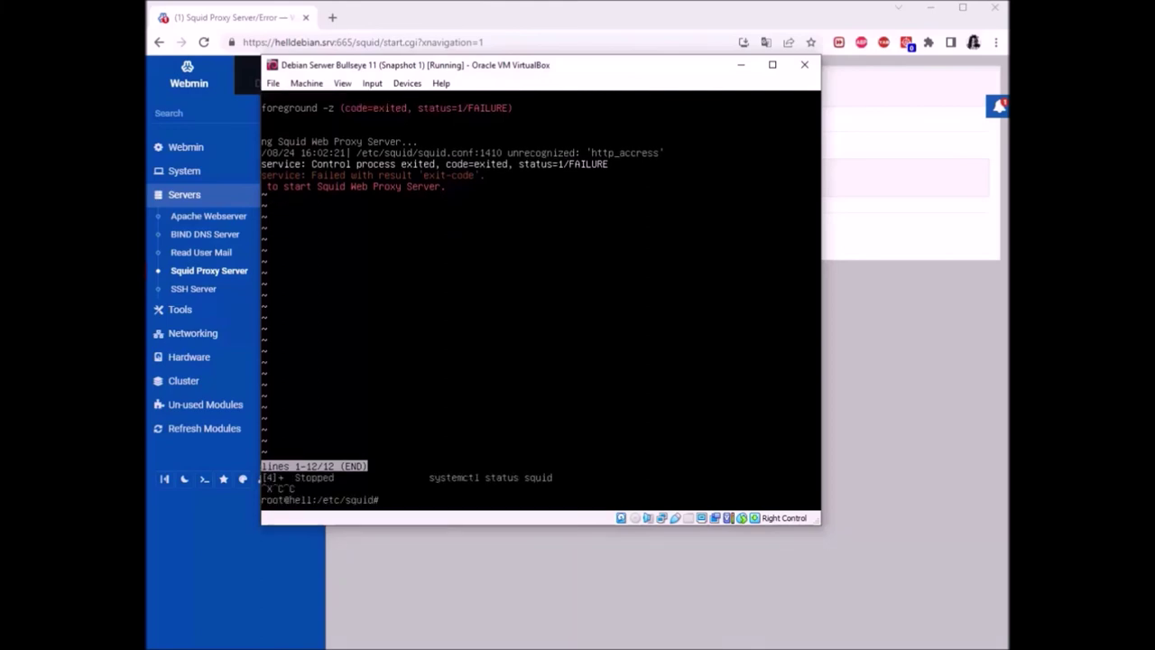
pyautogui.press('Up')
pyautogui.press('Up')
pyautogui.press('Up')
pyautogui.press('Up')
pyautogui.press('Up')
pyautogui.press('Up')
pyautogui.press('Up')
pyautogui.press('Up')
pyautogui.press('Up')
# Open squid.conf in nano and search 'YOUR OWN' to reach the YOUR OWN RULE(S) section
pyautogui.press('Return')
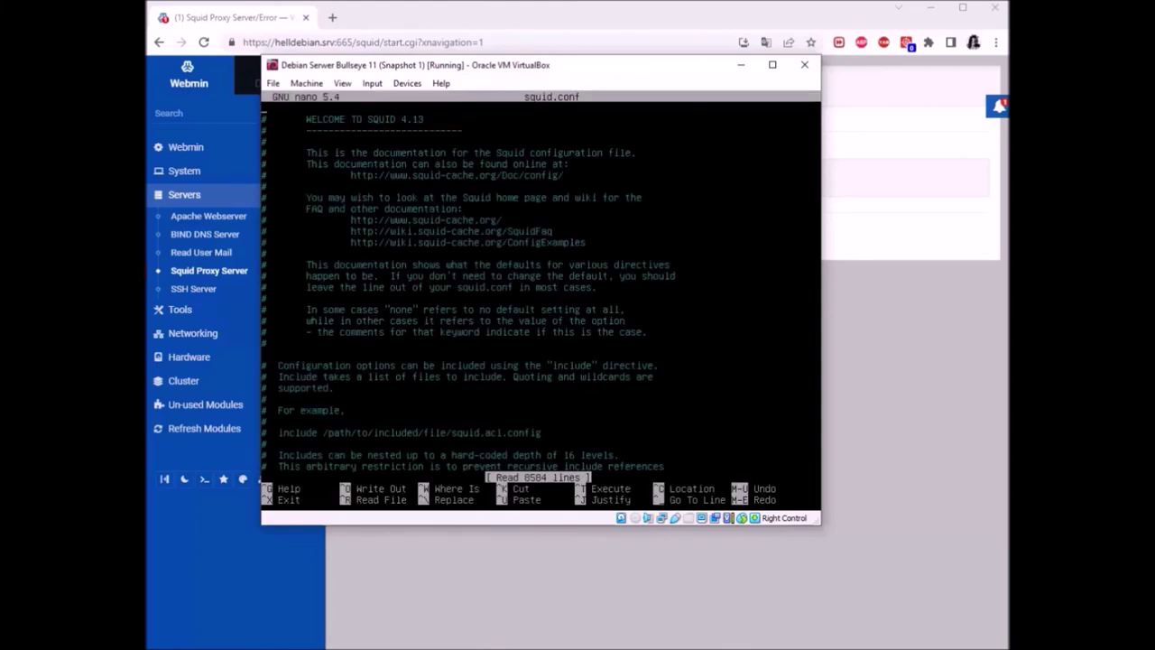
pyautogui.hotkey('ctrl', 'w')
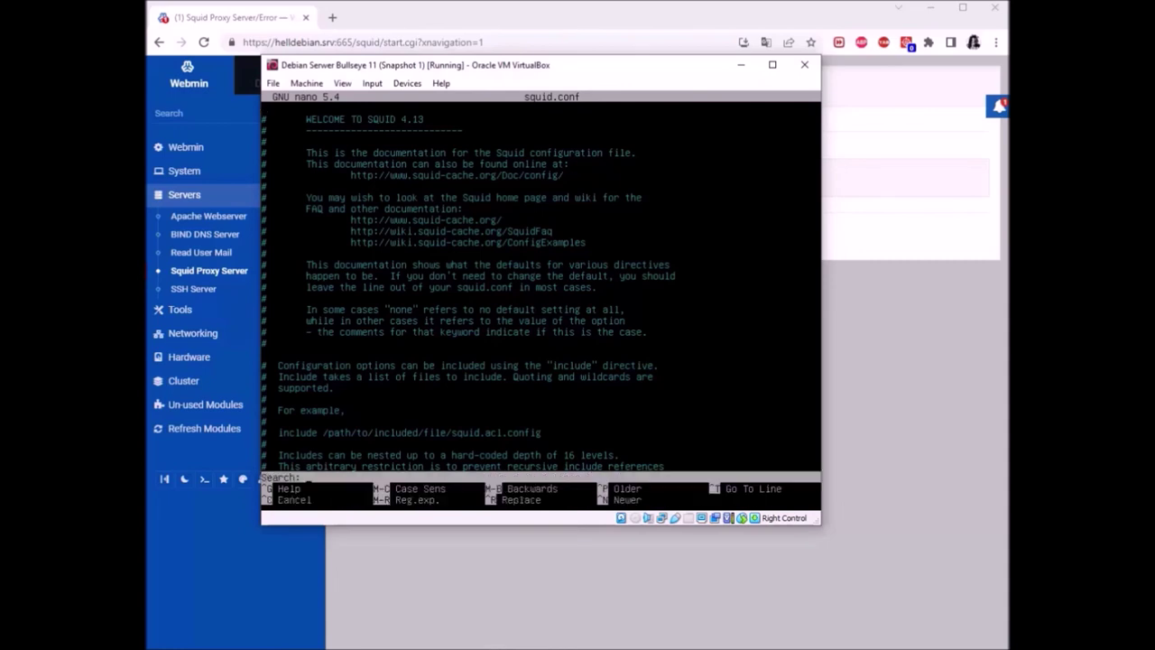
pyautogui.write('YOUR OWN')
pyautogui.press('Return')
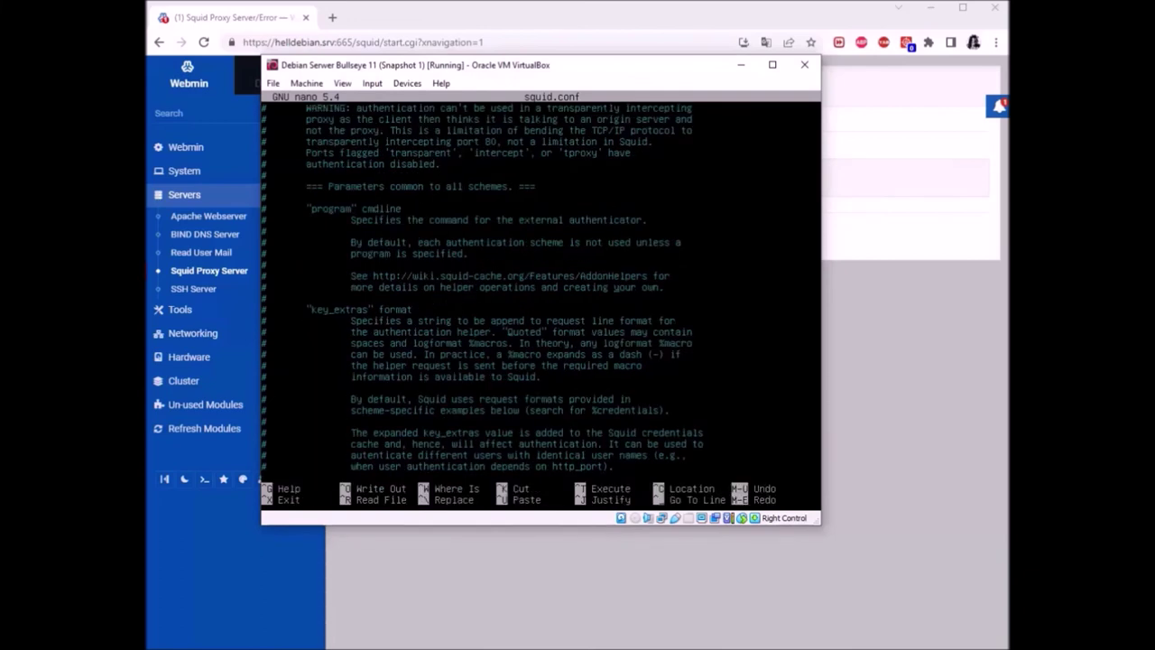
pyautogui.hotkey('ctrl', 'w')
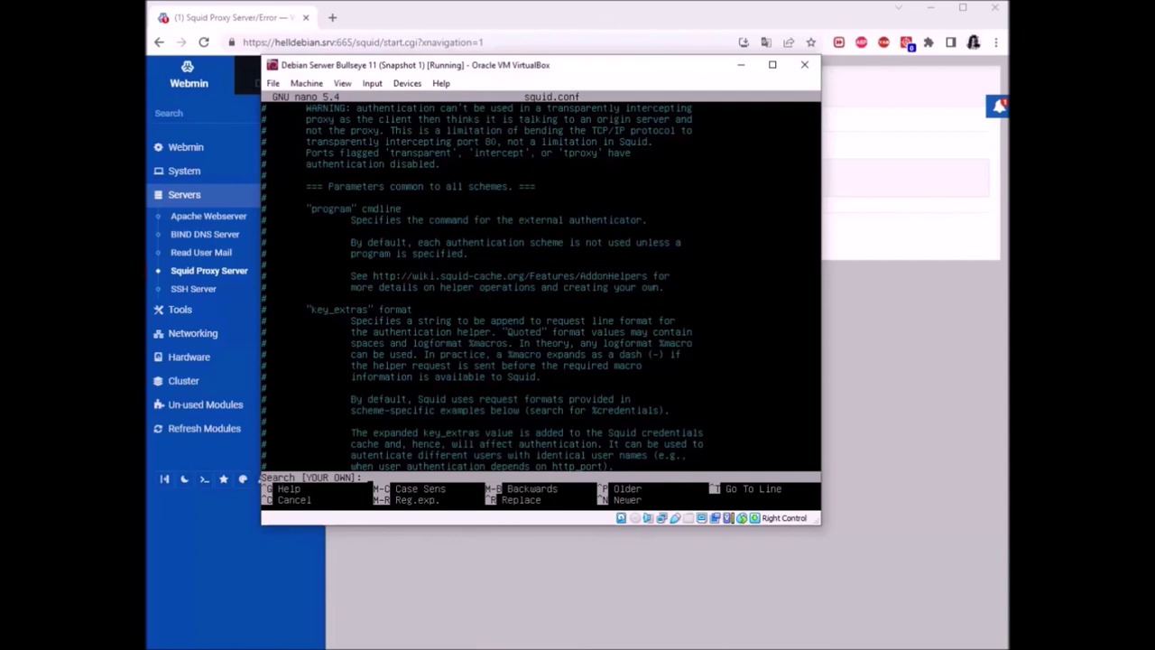
pyautogui.write('YOUR OWN')
pyautogui.press('Return')
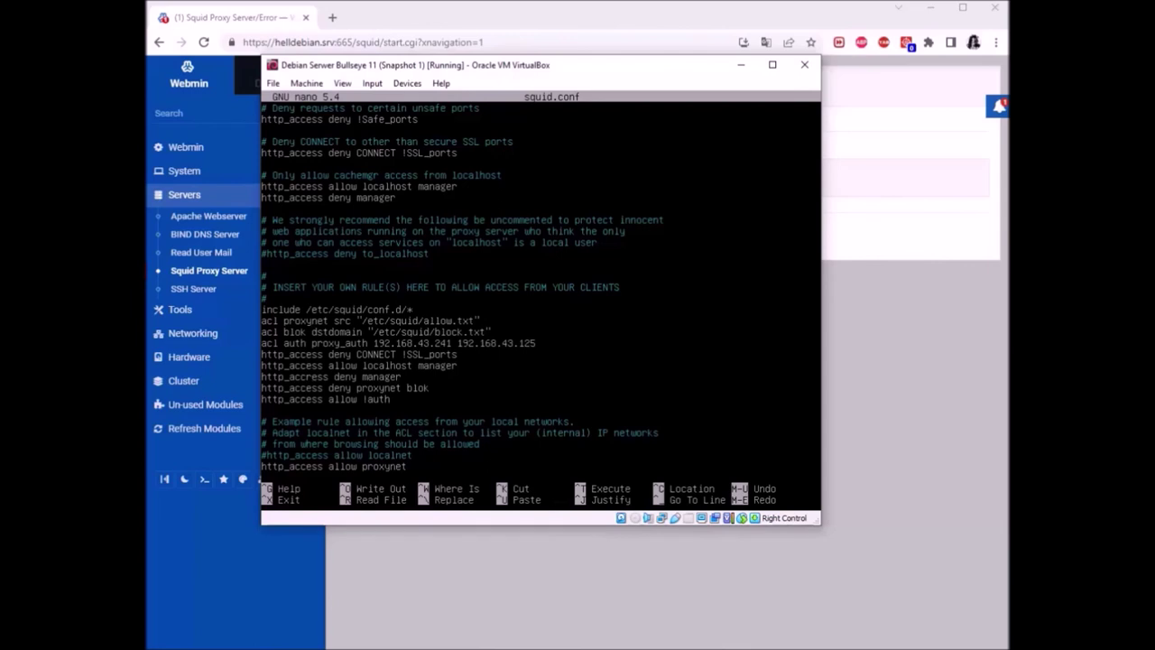
# Correct http_accress to http_access on the deny manager line and save squid.conf
pyautogui.press('BackSpace')
pyautogui.hotkey('ctrl', 'x')
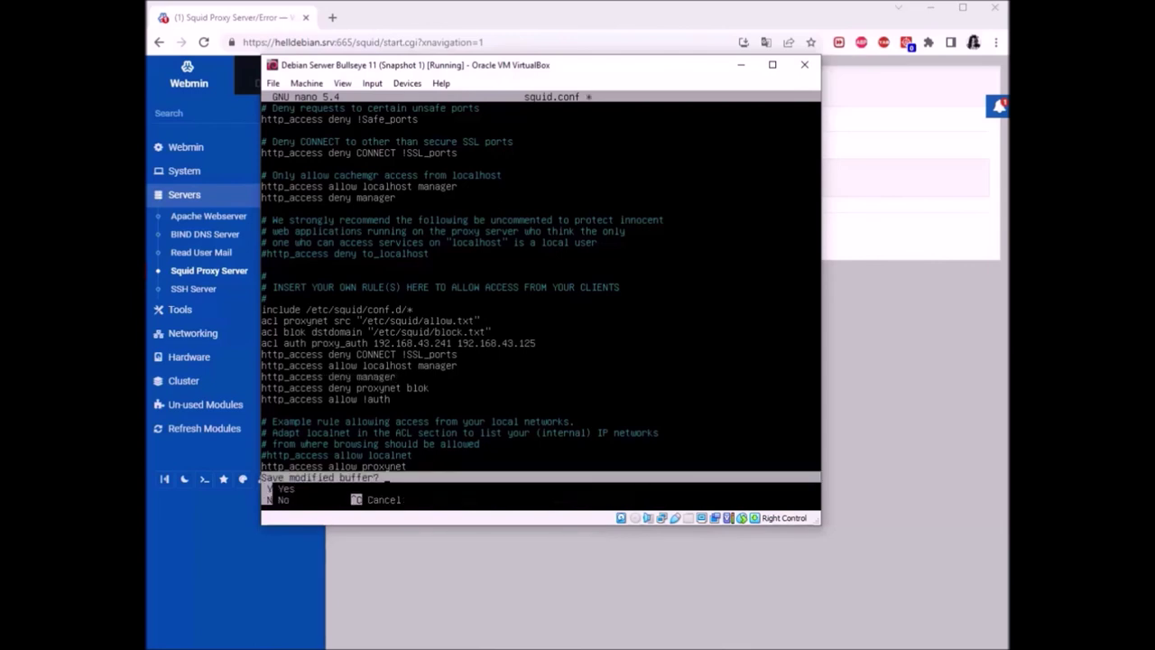
pyautogui.press('y')
pyautogui.press('Return')
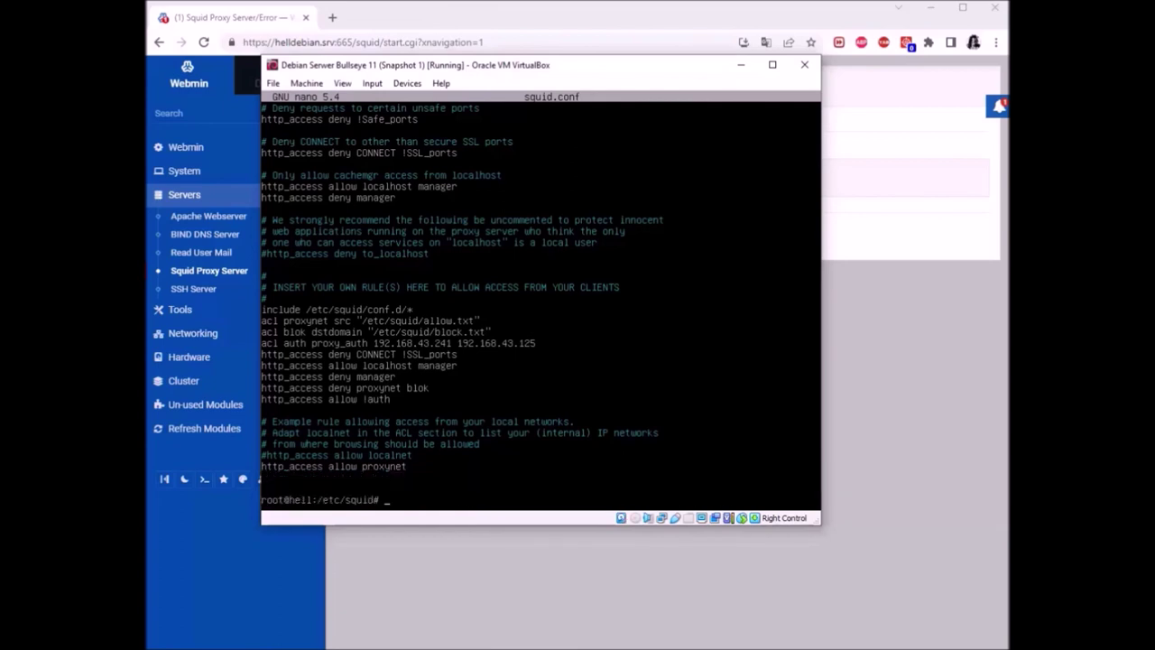
# Restart squid with lowercase 'systemctl restart squid' after the uppercase attempt fails
pyautogui.write('SYSTEMCTL RESTART SQUID')
pyautogui.press('Return')
pyautogui.write('systemctl restart')
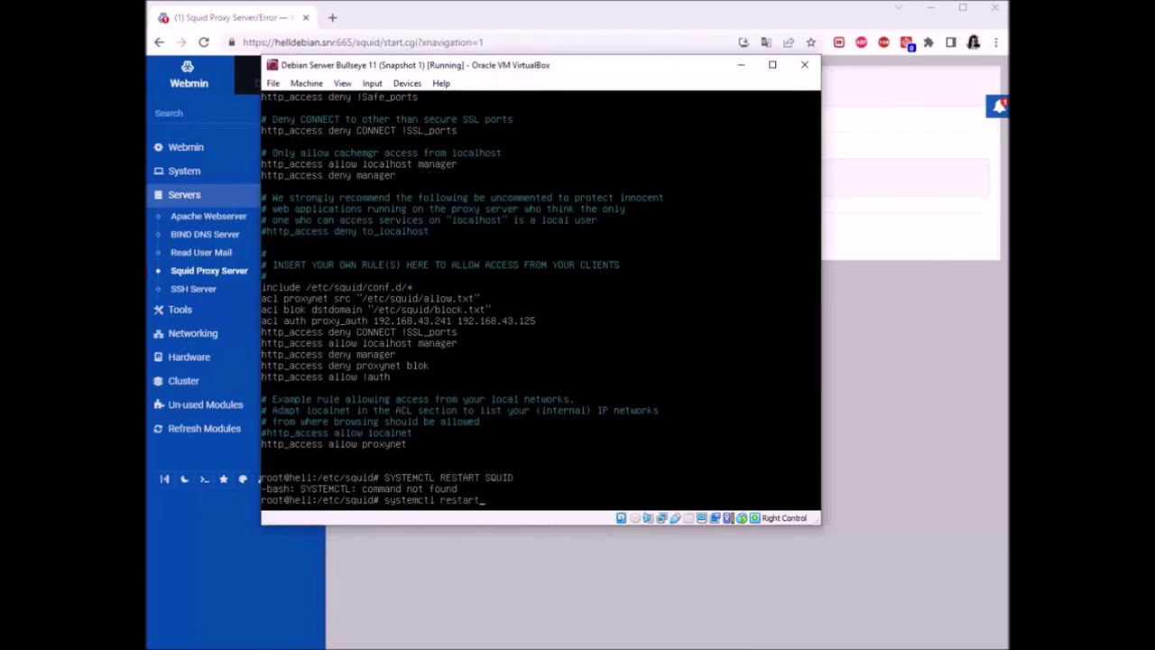
pyautogui.write(' squid')
pyautogui.press('Return')
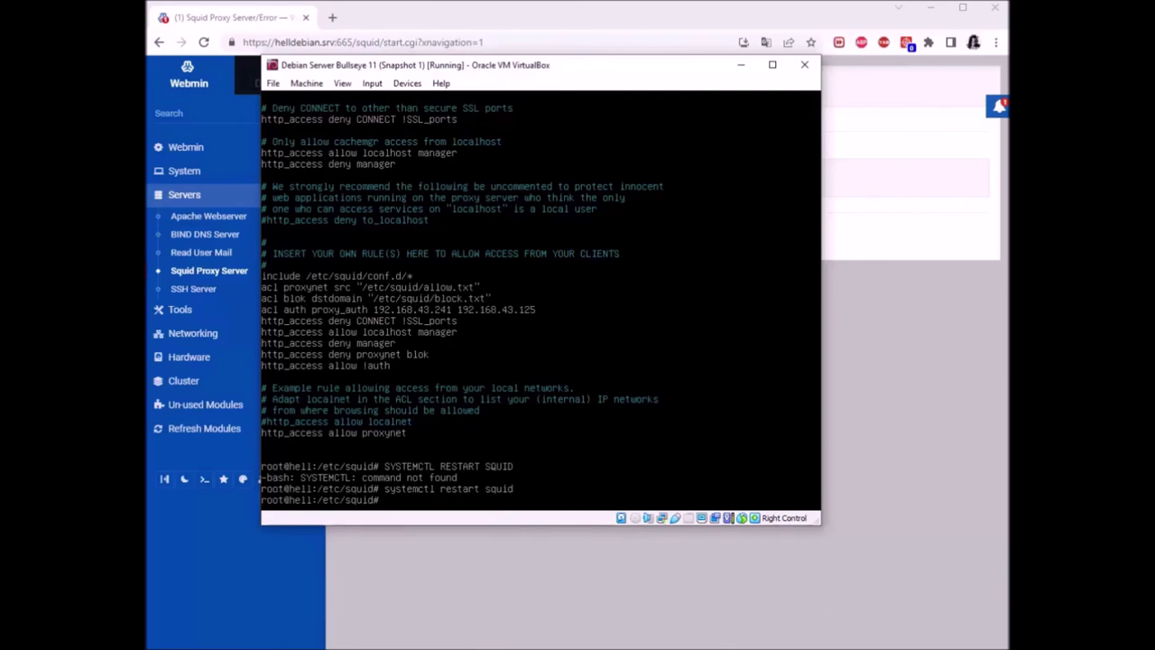
pyautogui.press('Up')
pyautogui.press('BackSpace')
pyautogui.press('BackSpace')
pyautogui.press('BackSpace')
pyautogui.press('BackSpace')
pyautogui.press('BackSpace')
pyautogui.press('BackSpace')
pyautogui.press('BackSpace')
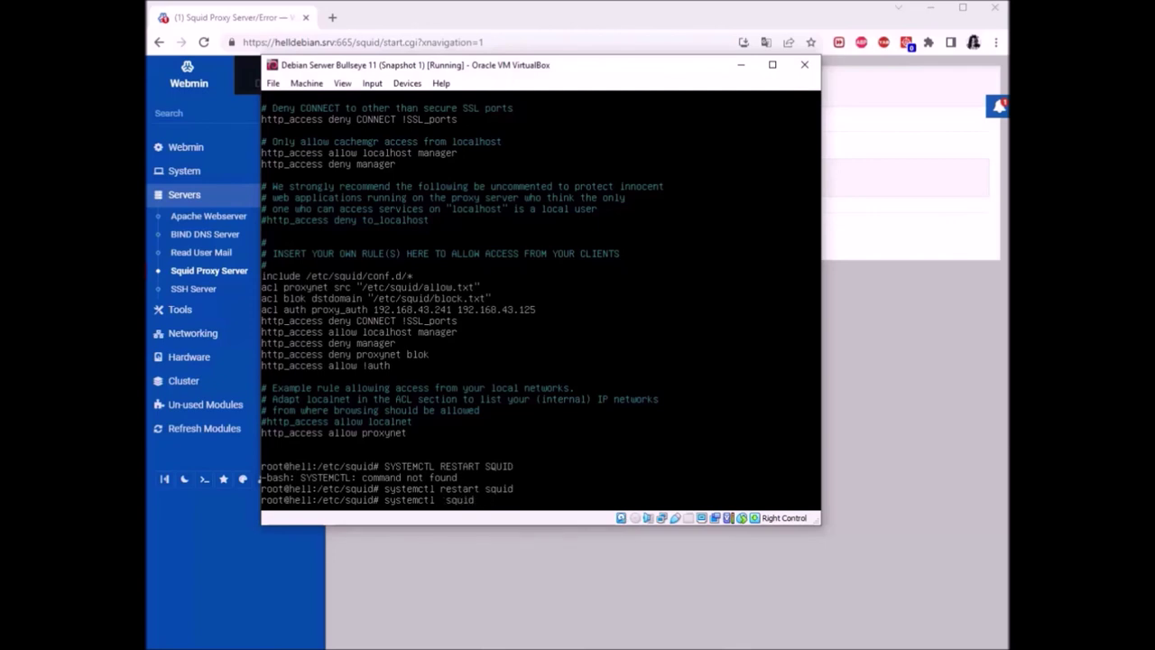